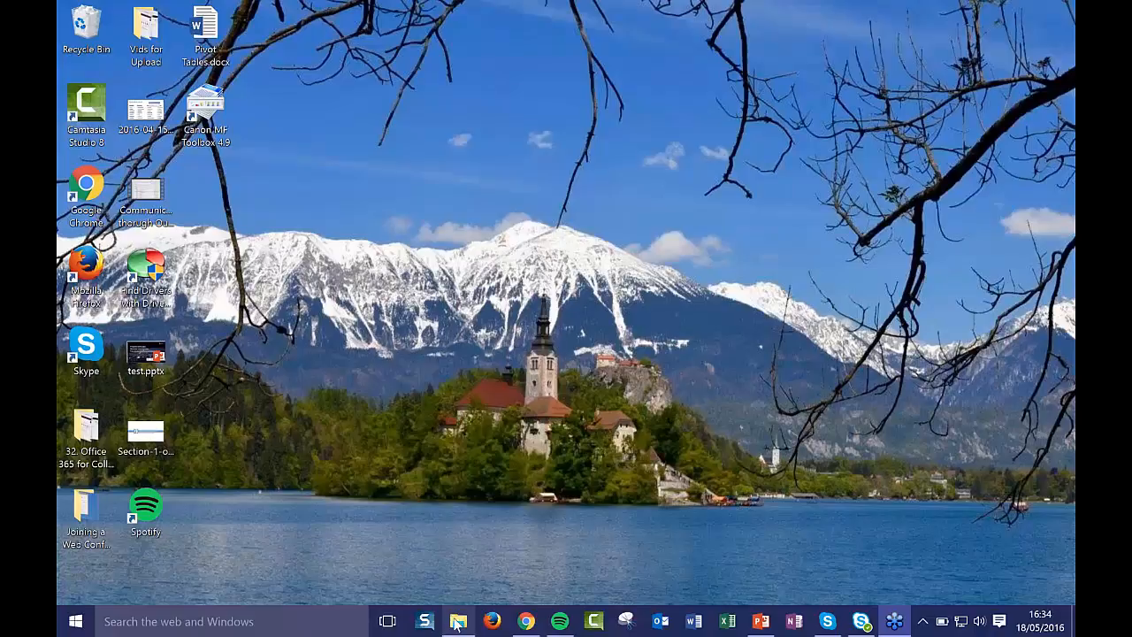
Step: Open 01-Examples.xlsx from the Ch01 exercise folder, enable its external content and dismiss the trusted-document prompt
click(453, 624)
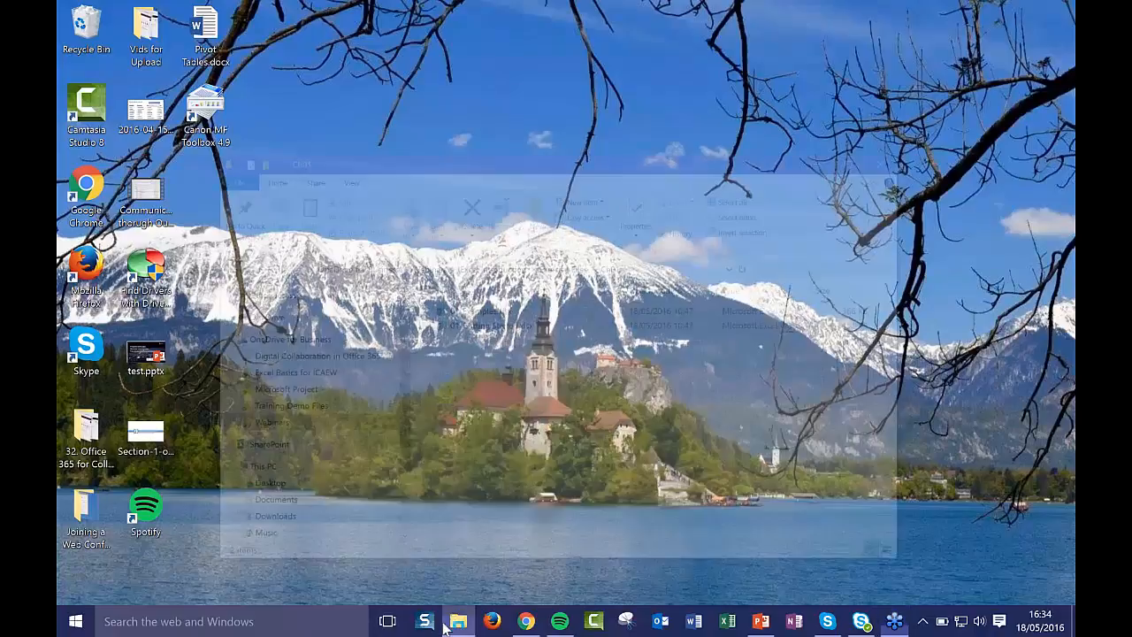
double_click(467, 228)
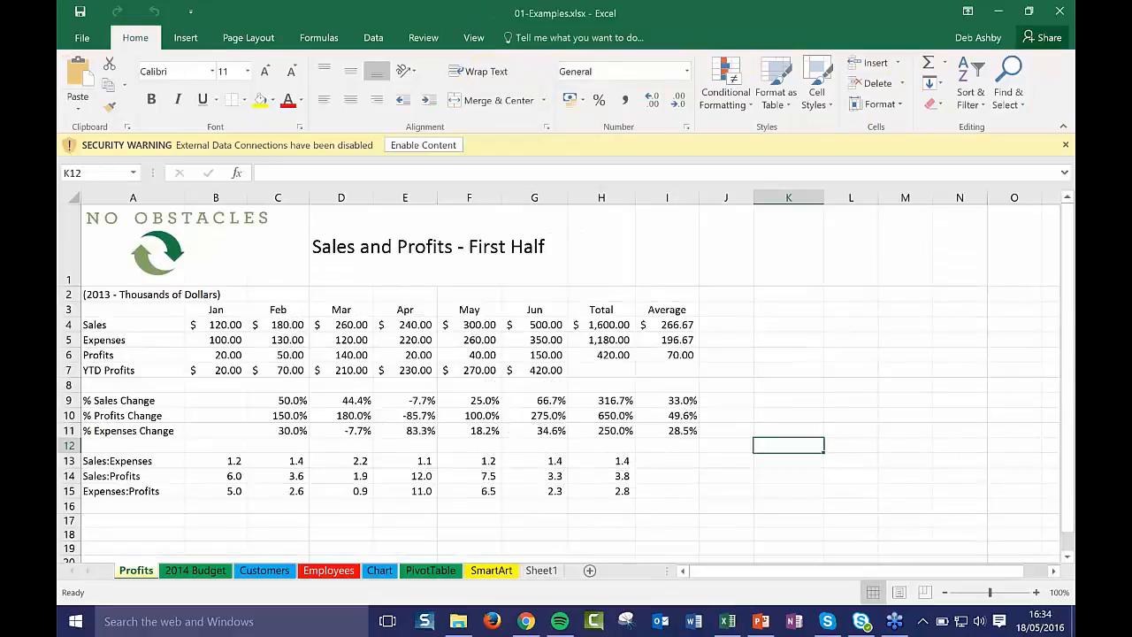
click(424, 145)
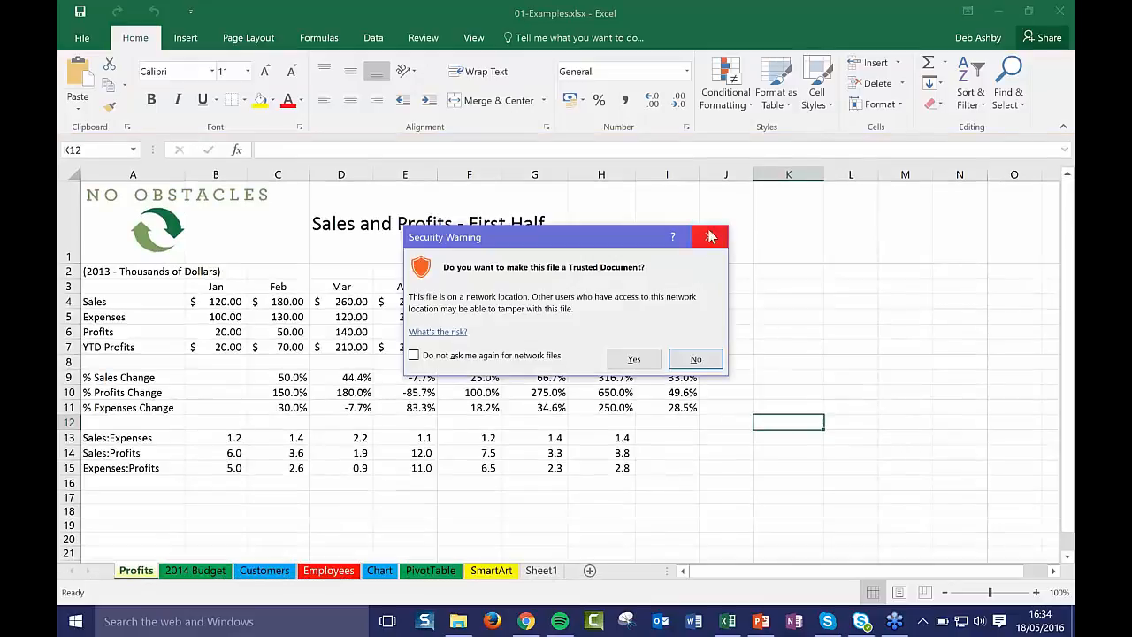
click(711, 236)
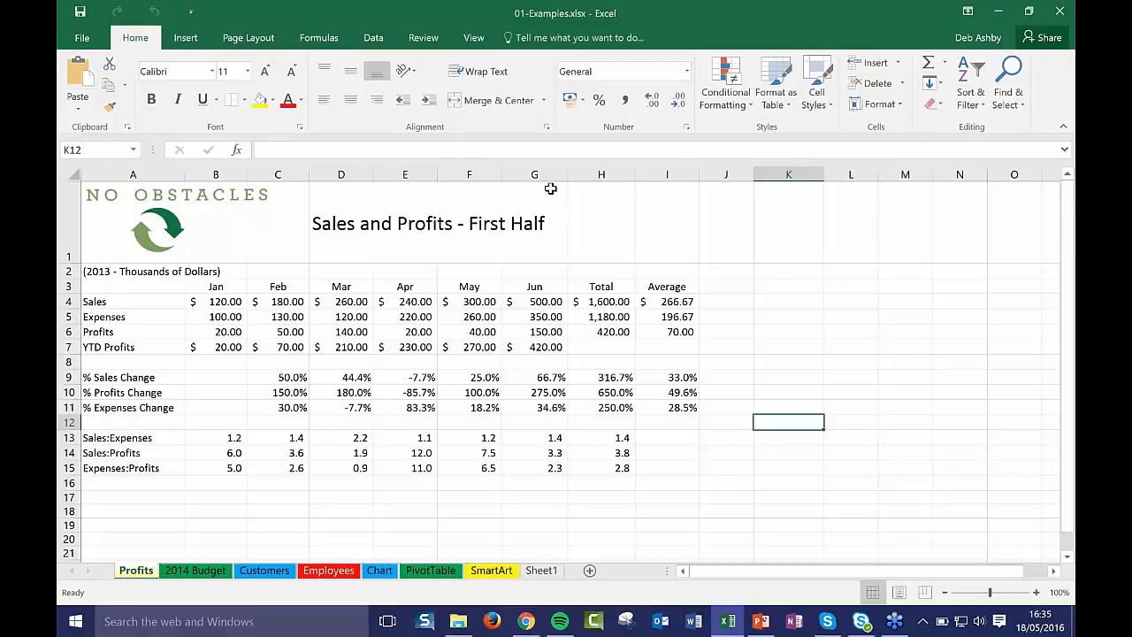
Step: Examine the Insert, Page Layout, Formulas, Data, Review and View command sets on the ribbon
click(186, 38)
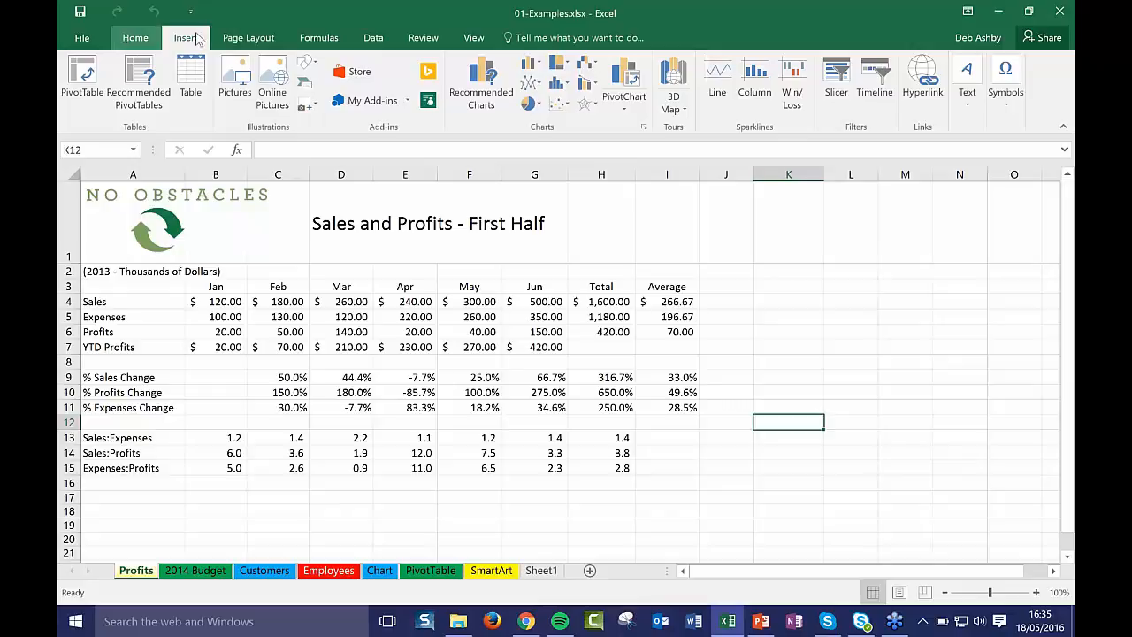
click(249, 37)
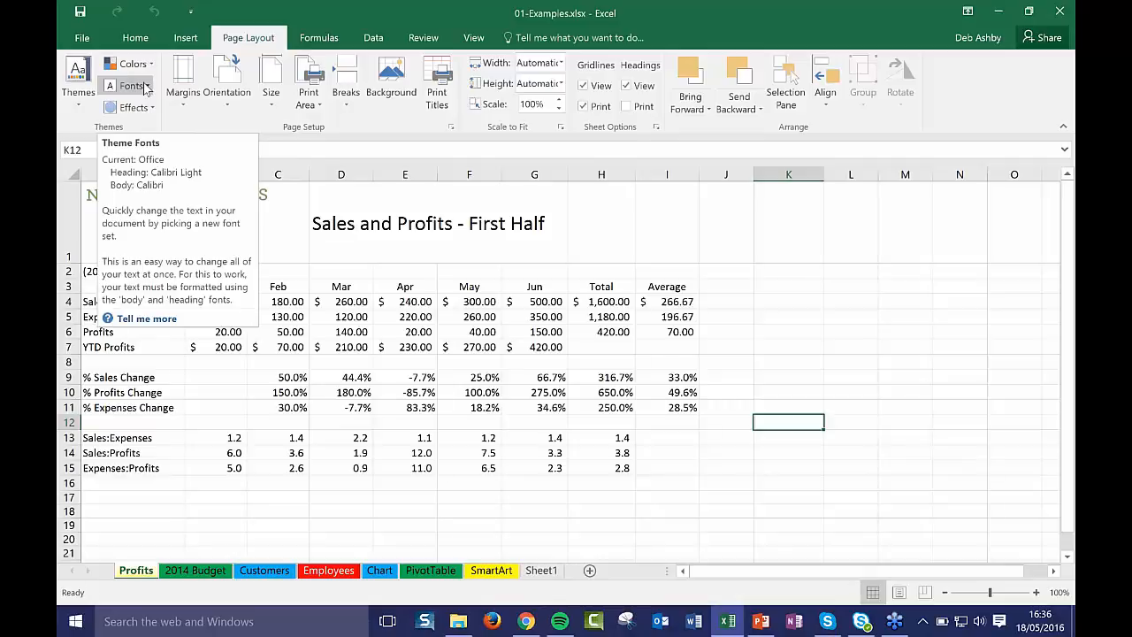
click(314, 42)
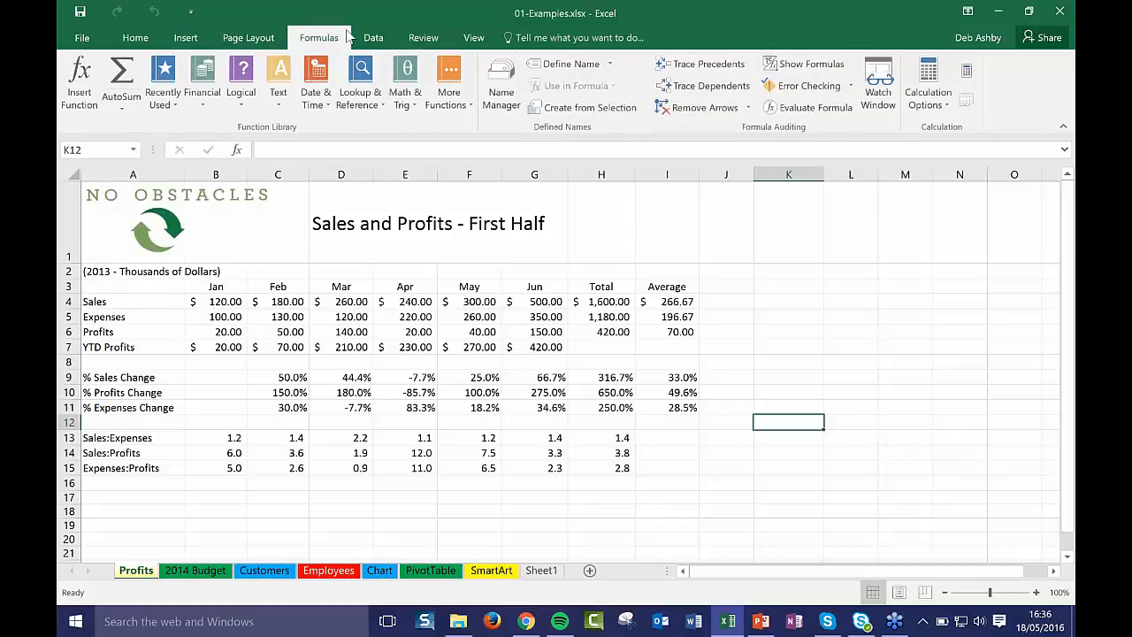
click(374, 37)
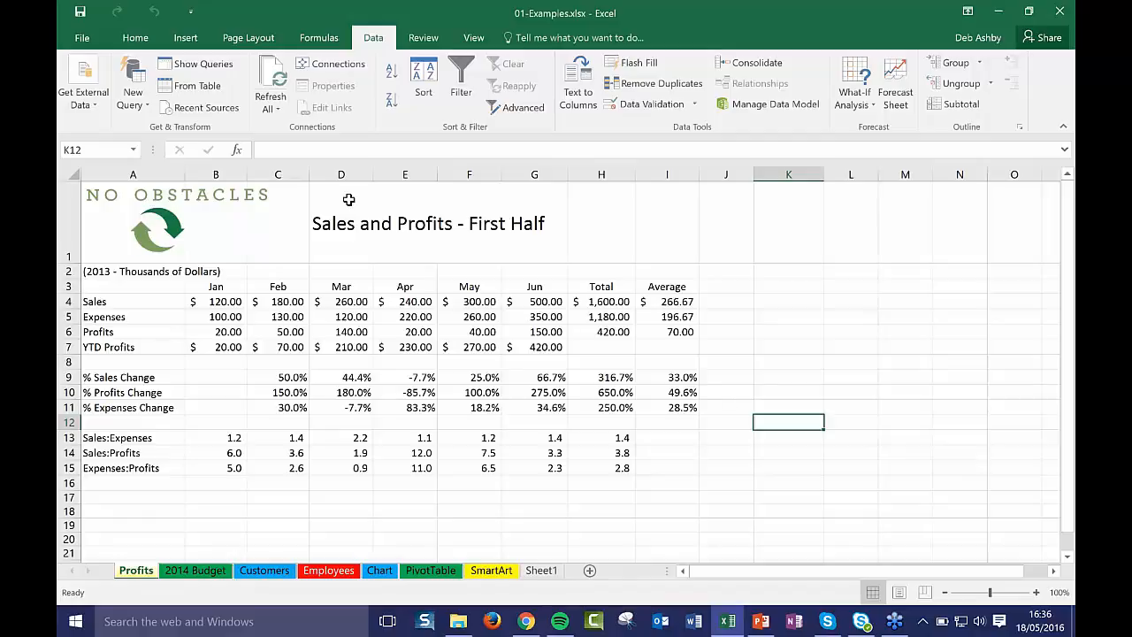
click(422, 37)
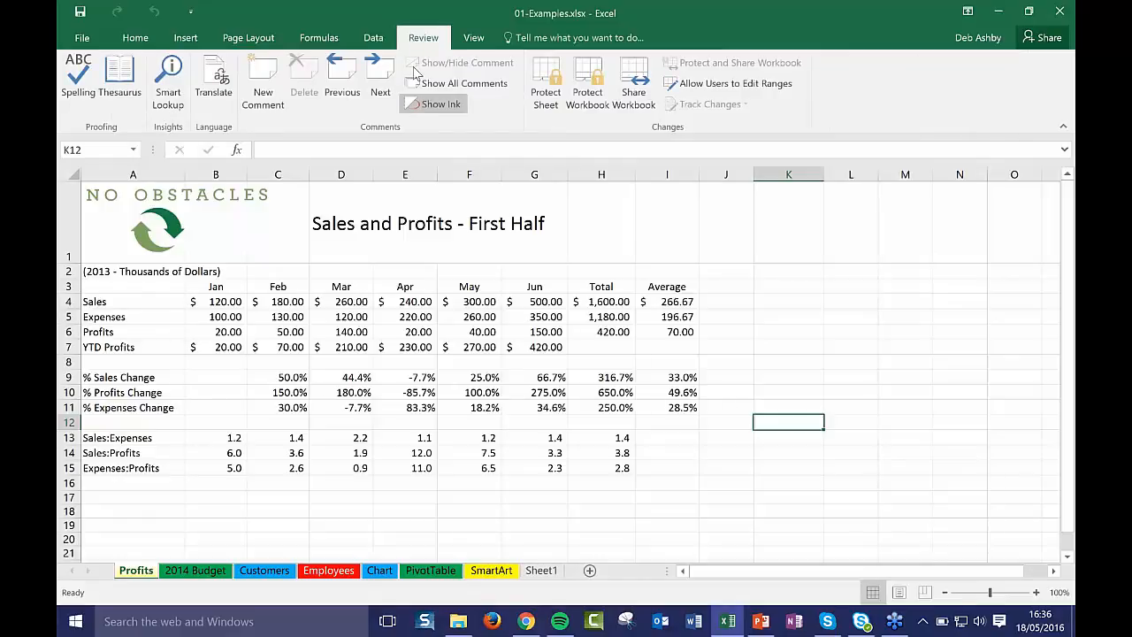
click(473, 37)
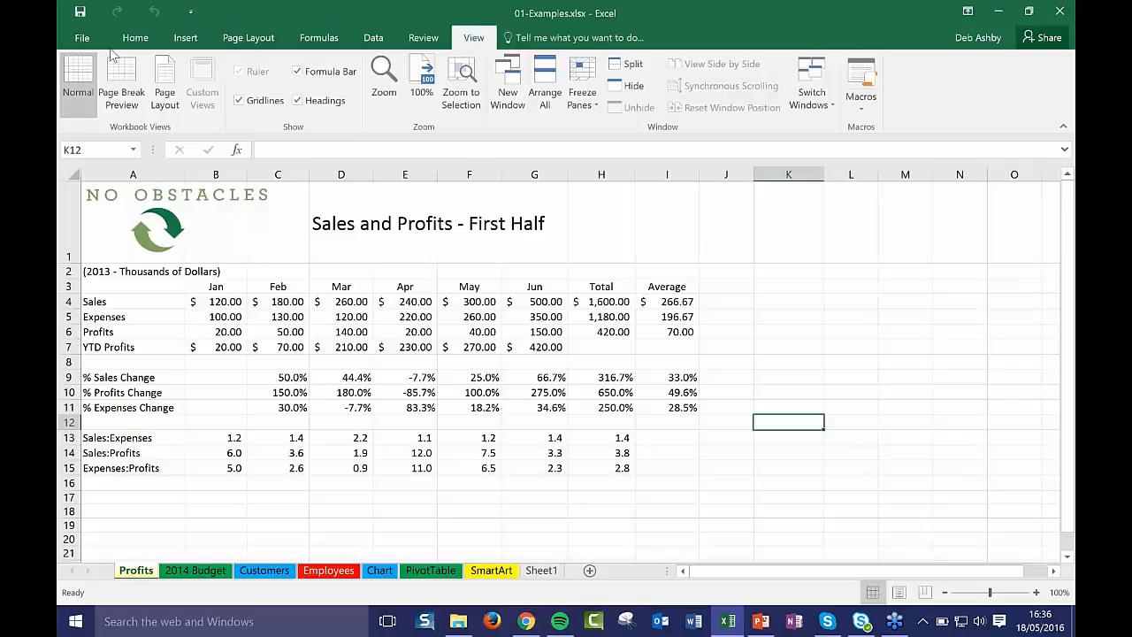
key(XF86AudioRaiseVolume)
key(XF86AudioRaiseVolume)
key(XF86AudioRaiseVolume)
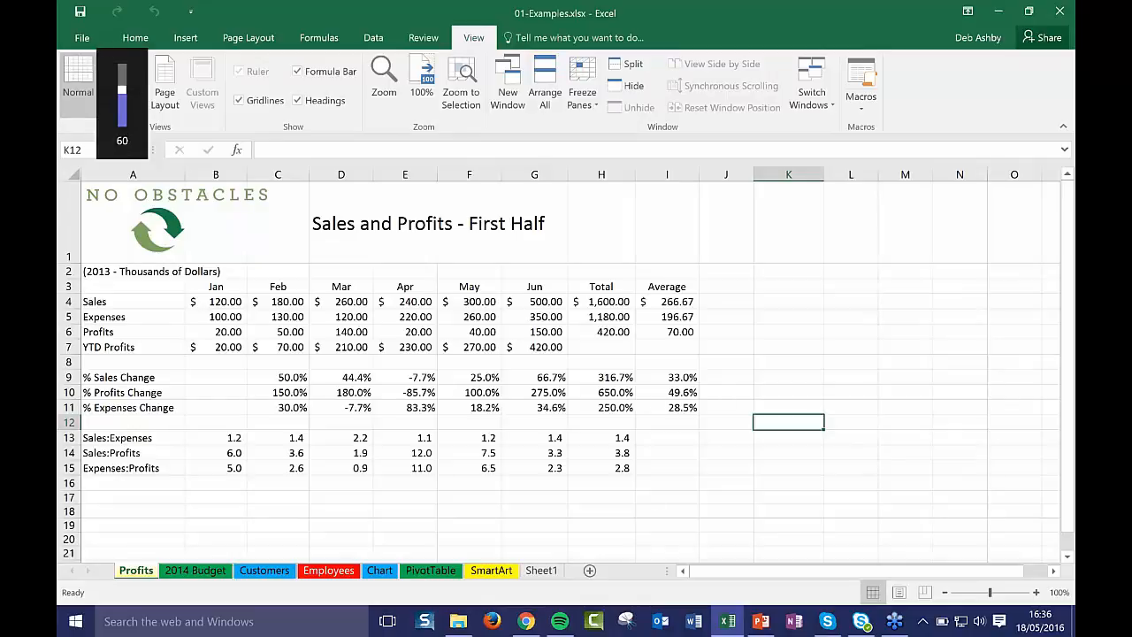
Step: Reopen 01-Examples.xlsx from the Ch01 folder and maximize its shrunken workbook window
drag(363, 11, 355, 13)
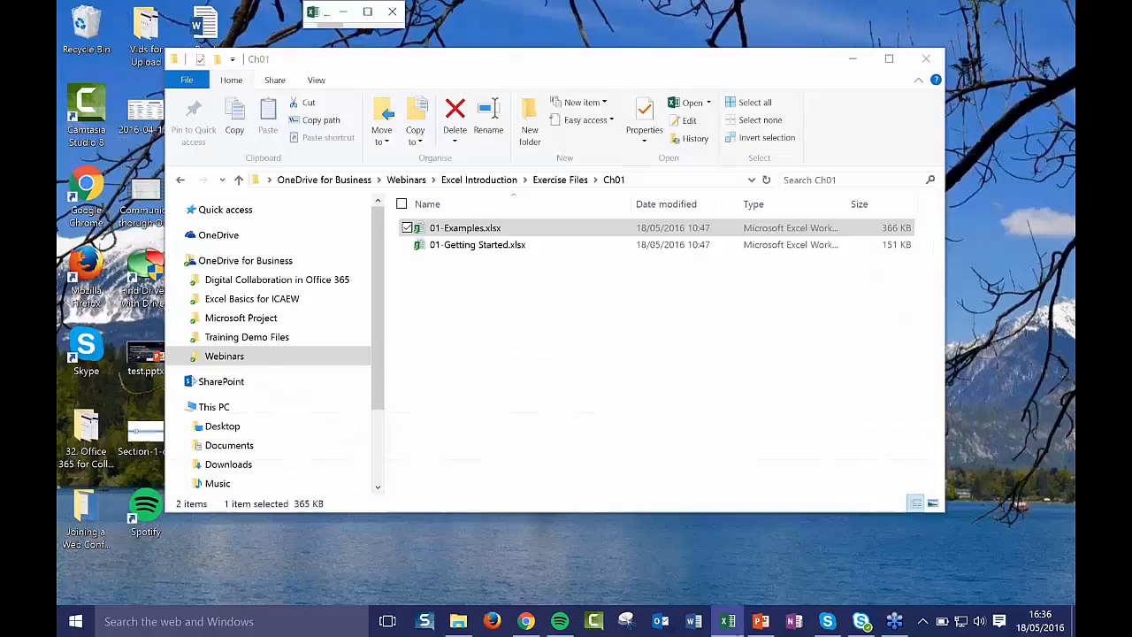
click(739, 621)
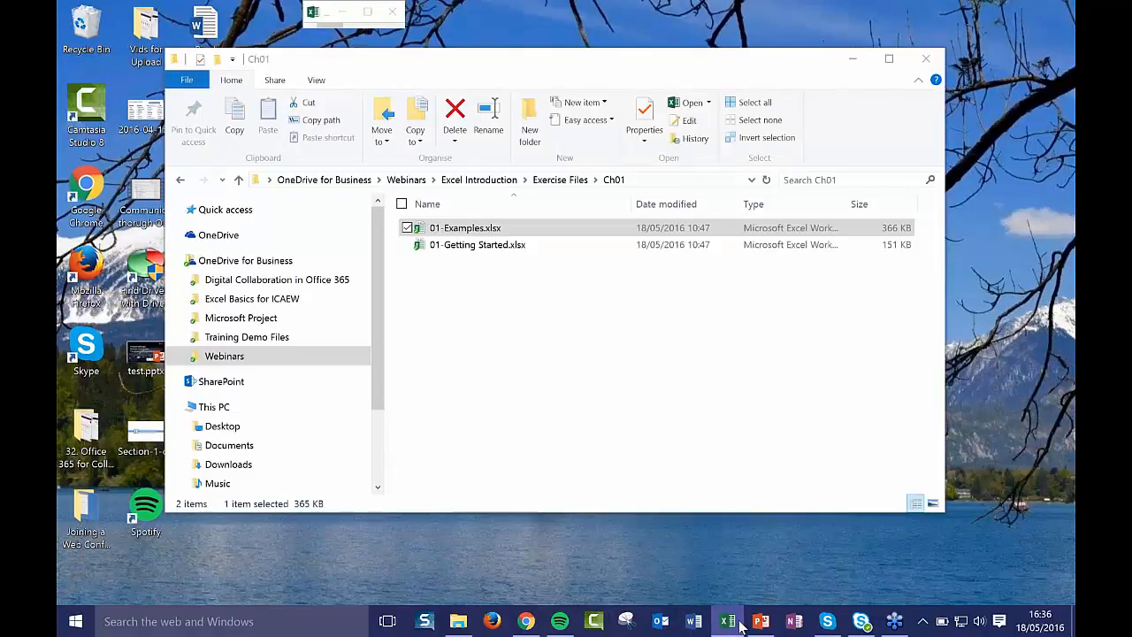
double_click(528, 228)
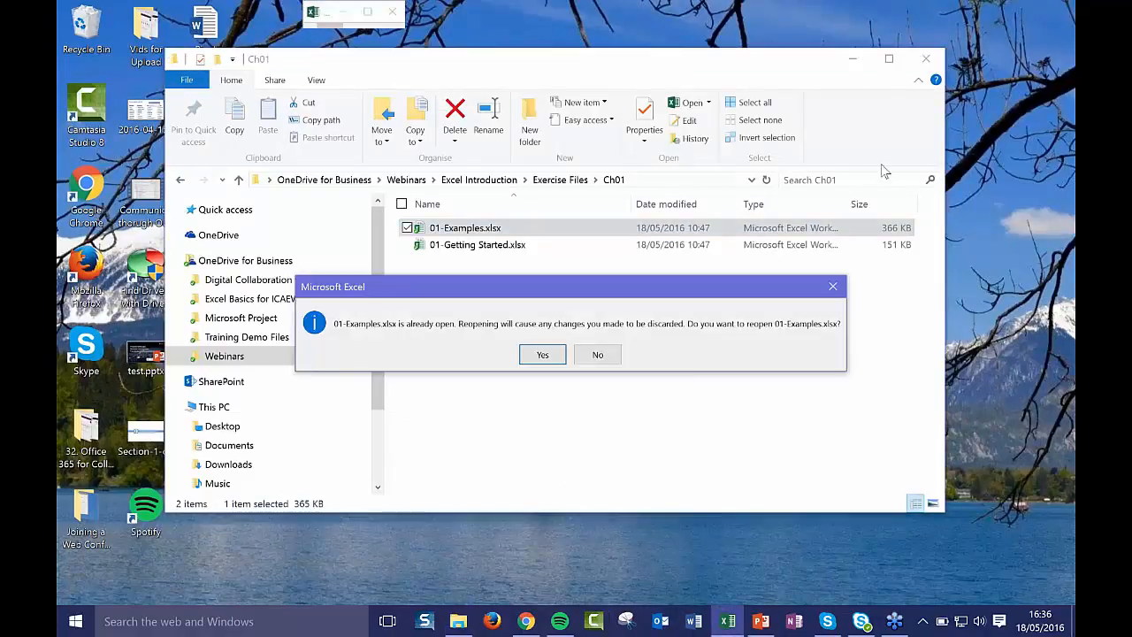
click(543, 354)
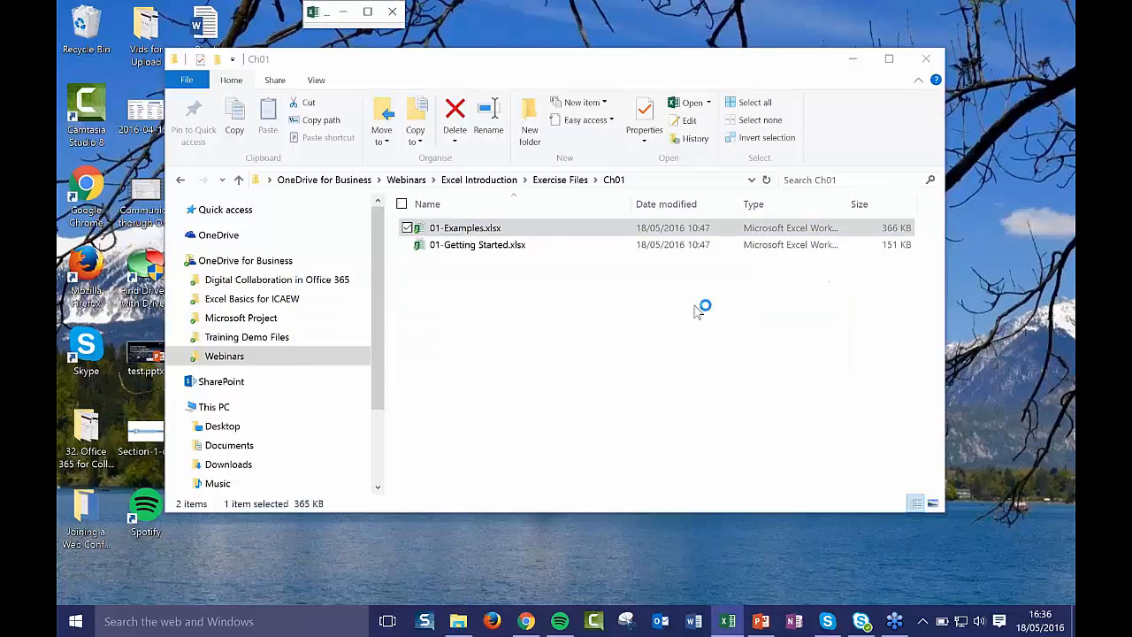
click(368, 12)
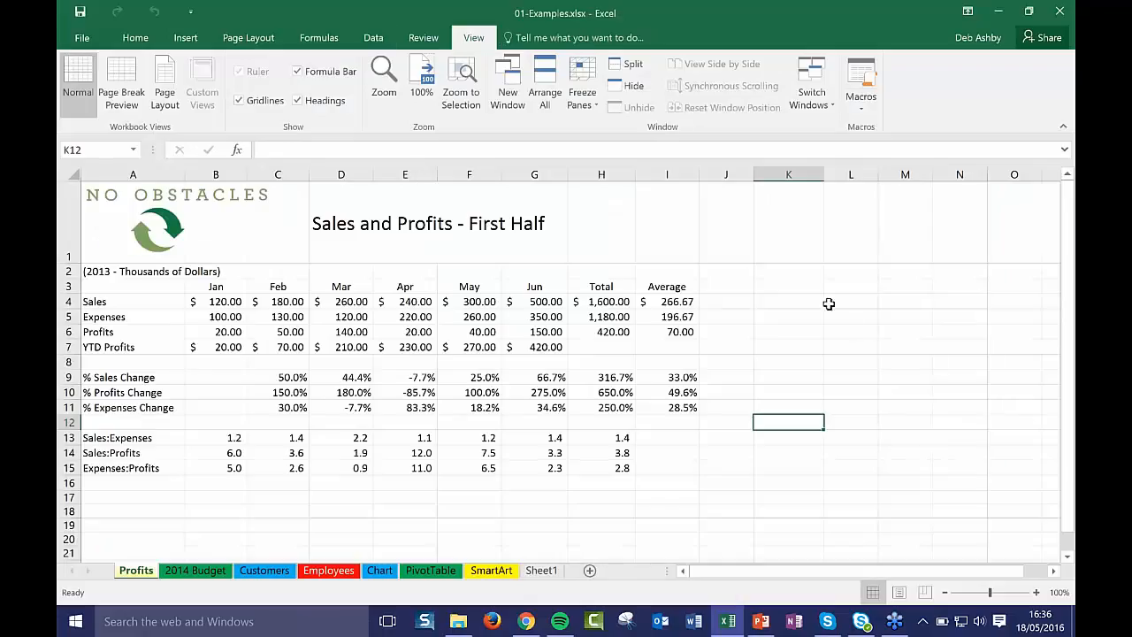
drag(829, 302, 791, 301)
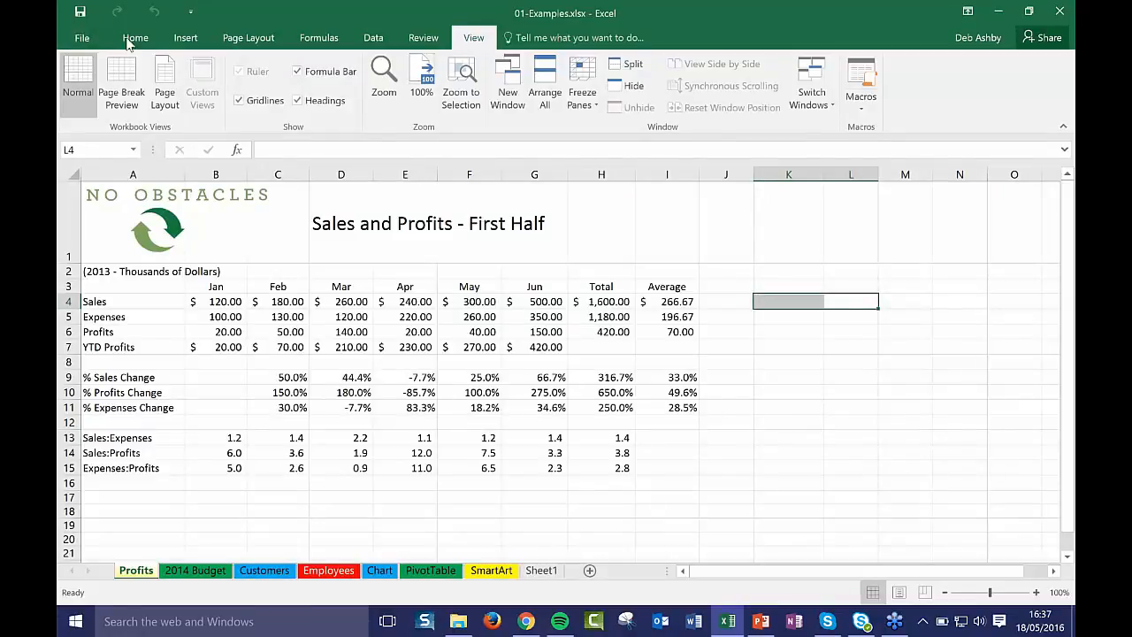
Step: View the workbook's Info page in the Backstage view and return to the Profits sheet
click(89, 39)
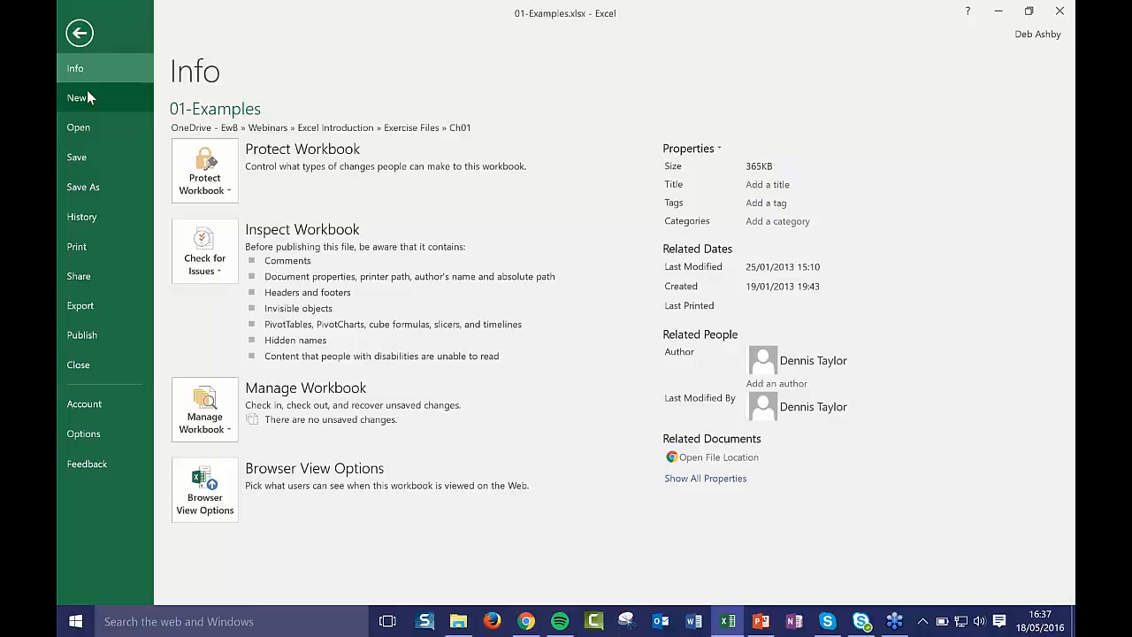
click(88, 34)
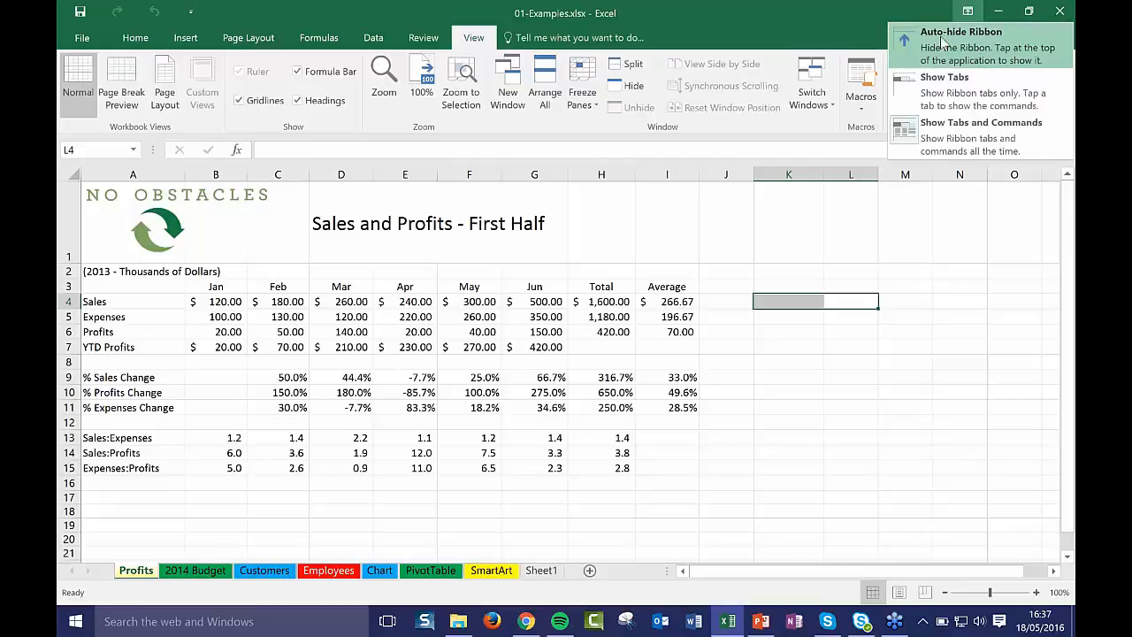
Step: Auto-hide the ribbon and restore it to showing both tabs and commands
click(944, 42)
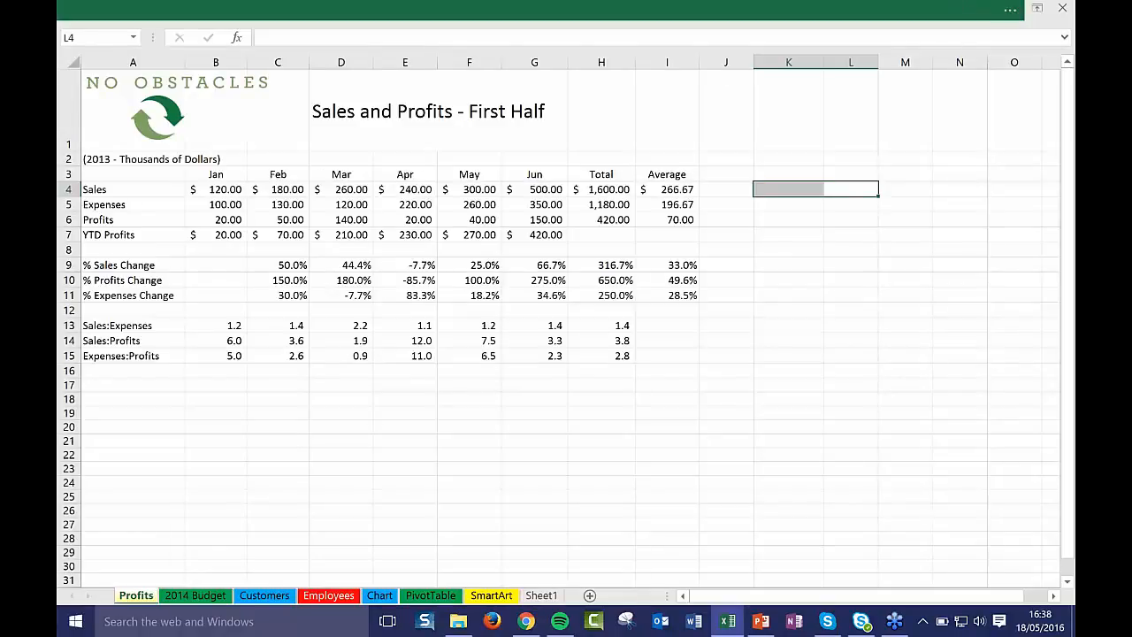
click(1040, 10)
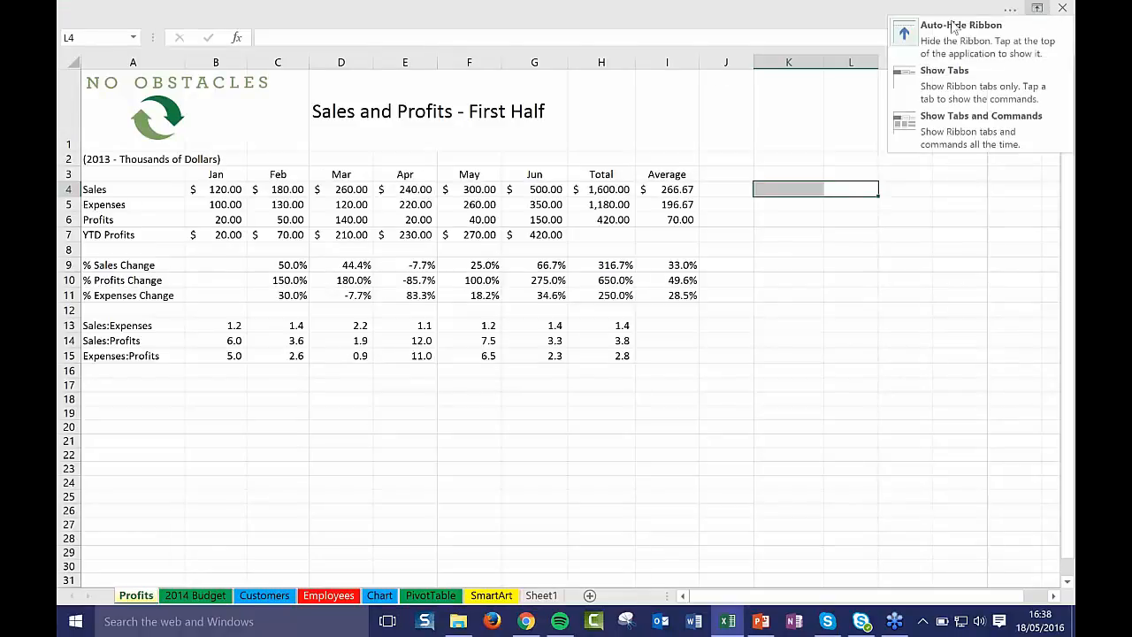
click(992, 131)
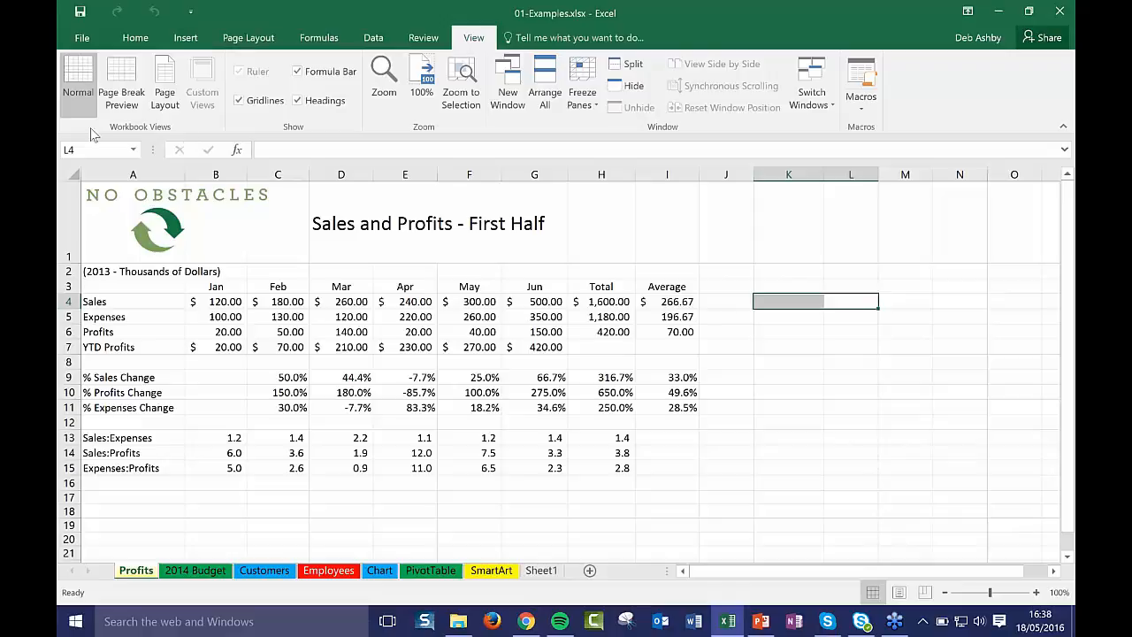
Step: Add the New command to the Quick Access Toolbar
click(190, 12)
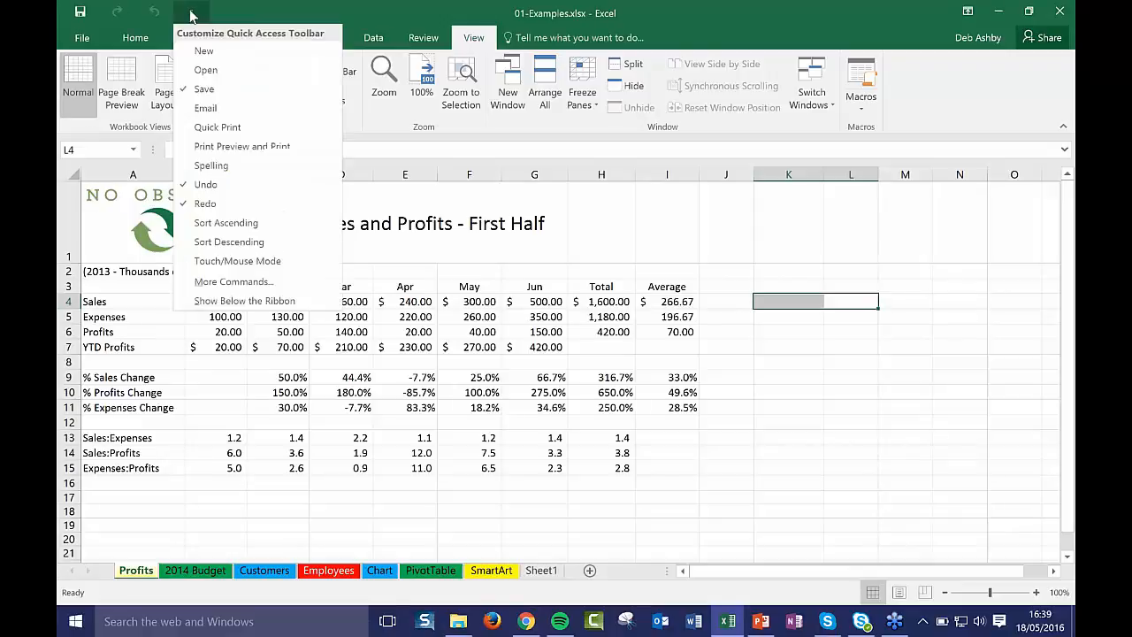
click(218, 57)
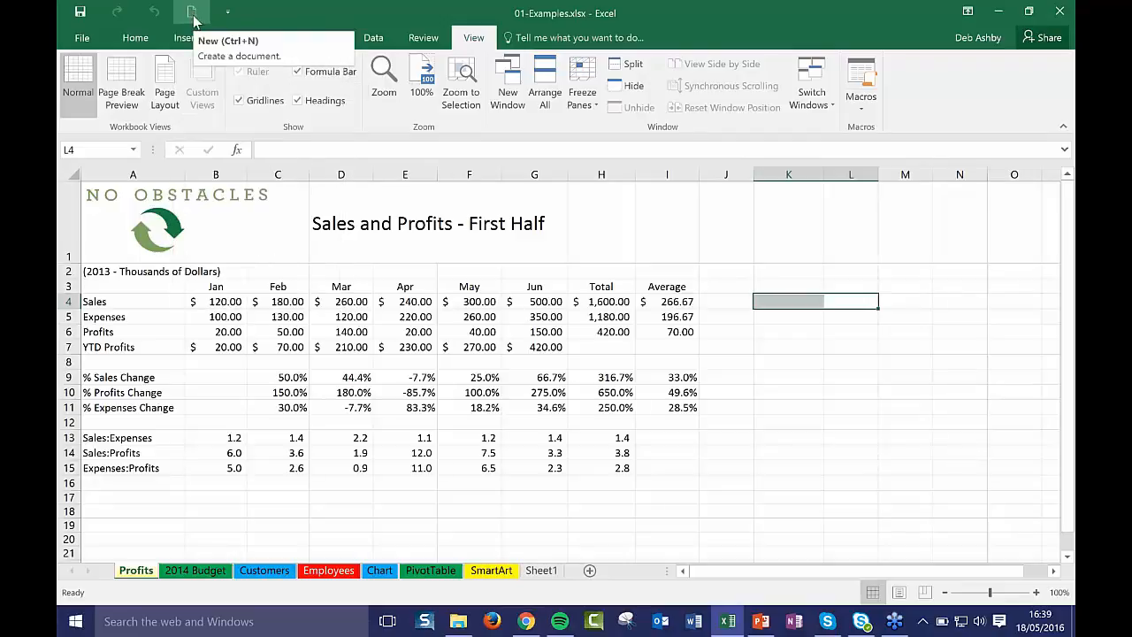
click(227, 11)
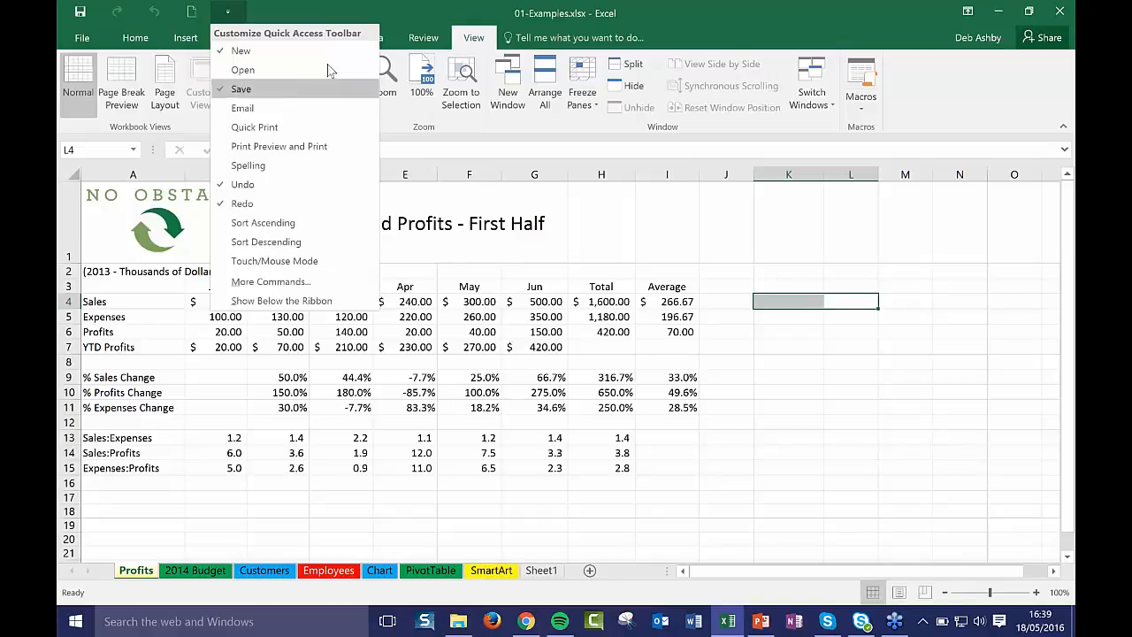
click(344, 11)
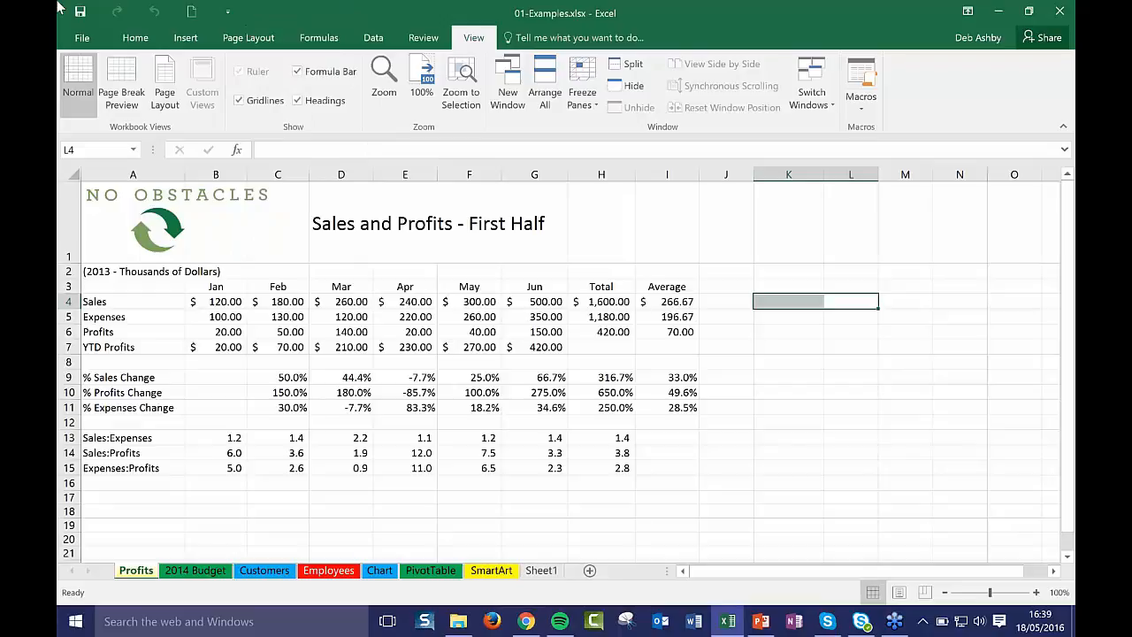
Step: Add the Table command from the Insert commands to the Quick Access Toolbar
click(187, 39)
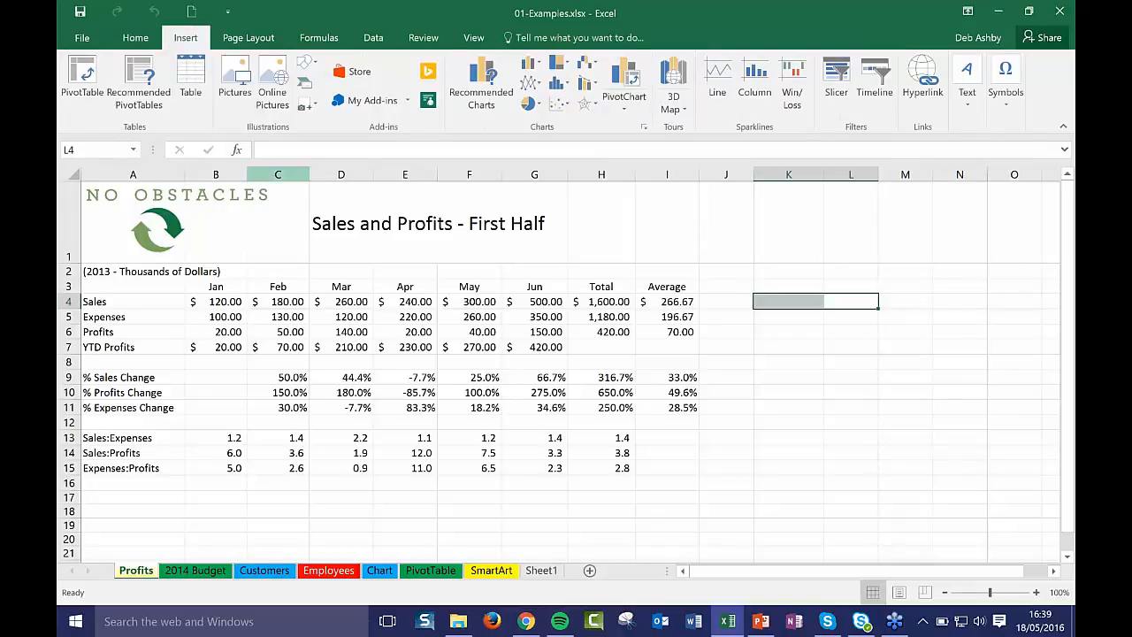
right_click(198, 78)
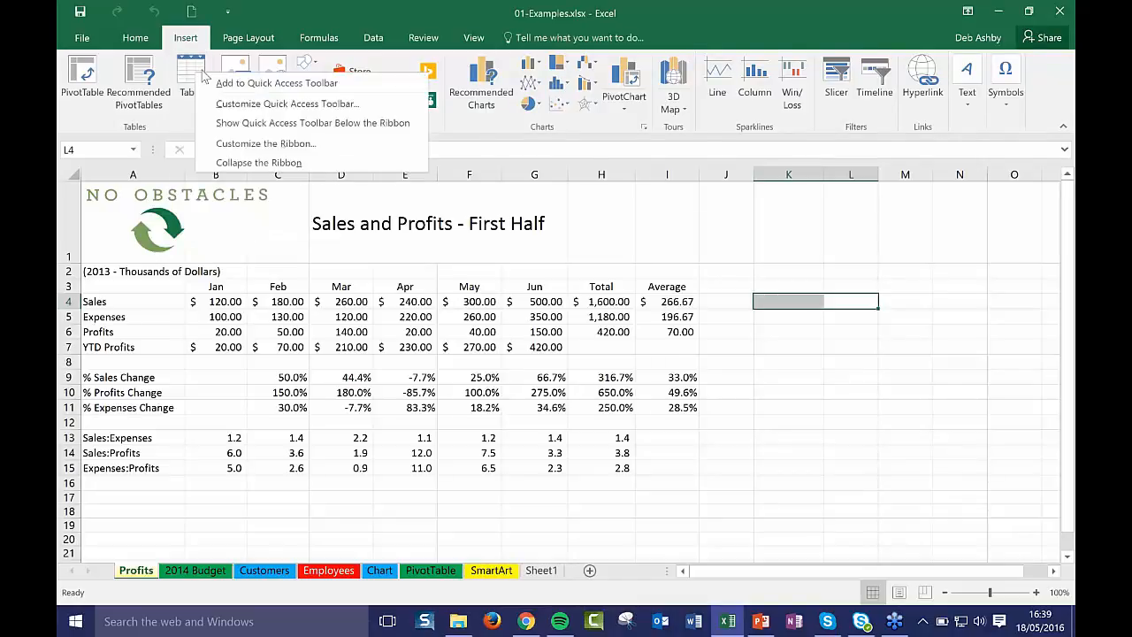
click(349, 86)
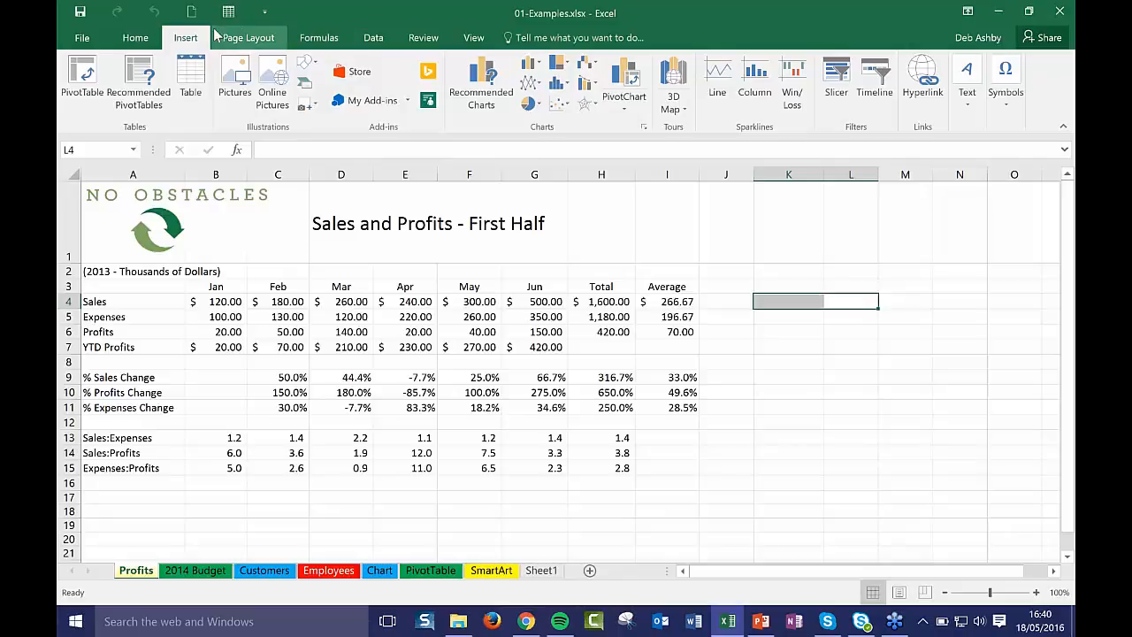
Step: Show the Quick Access Toolbar below the ribbon and return it above the ribbon
click(265, 13)
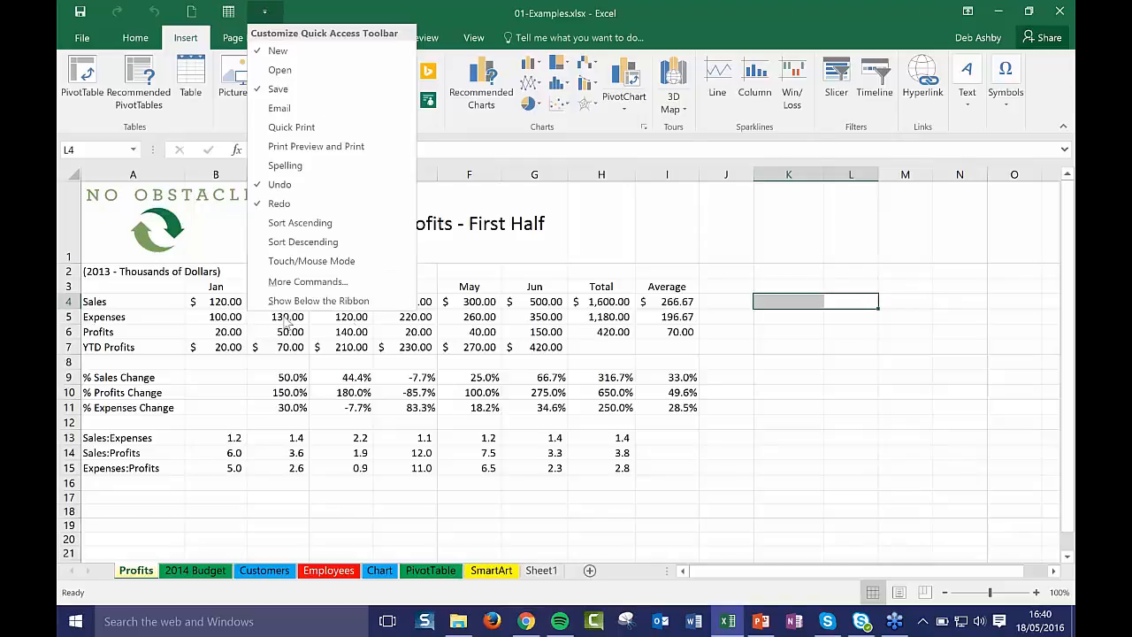
click(316, 300)
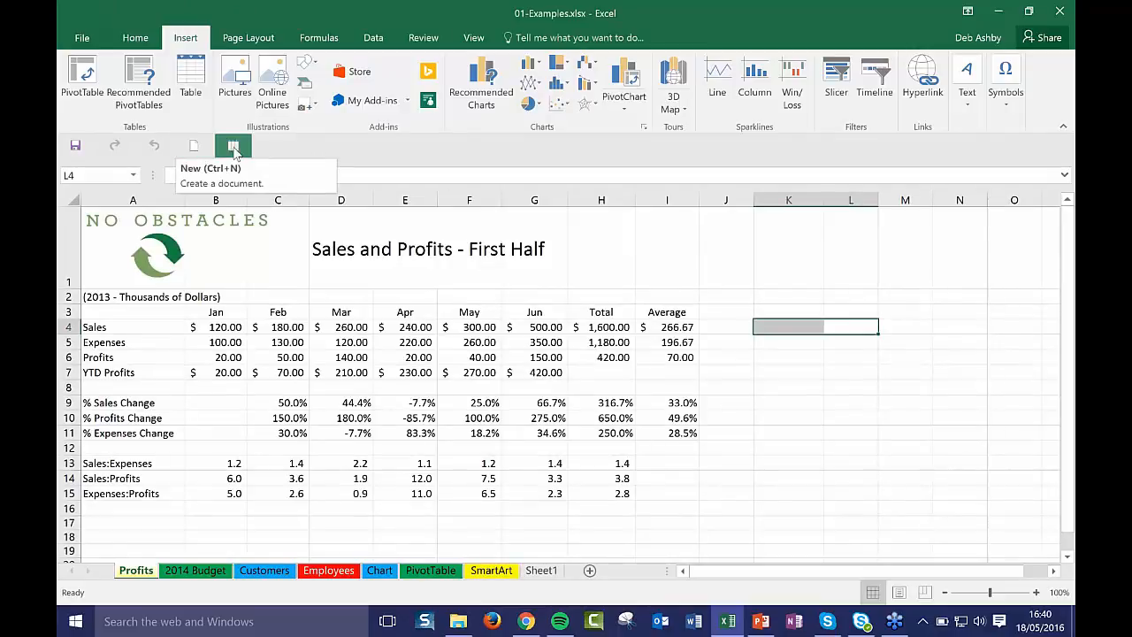
click(269, 146)
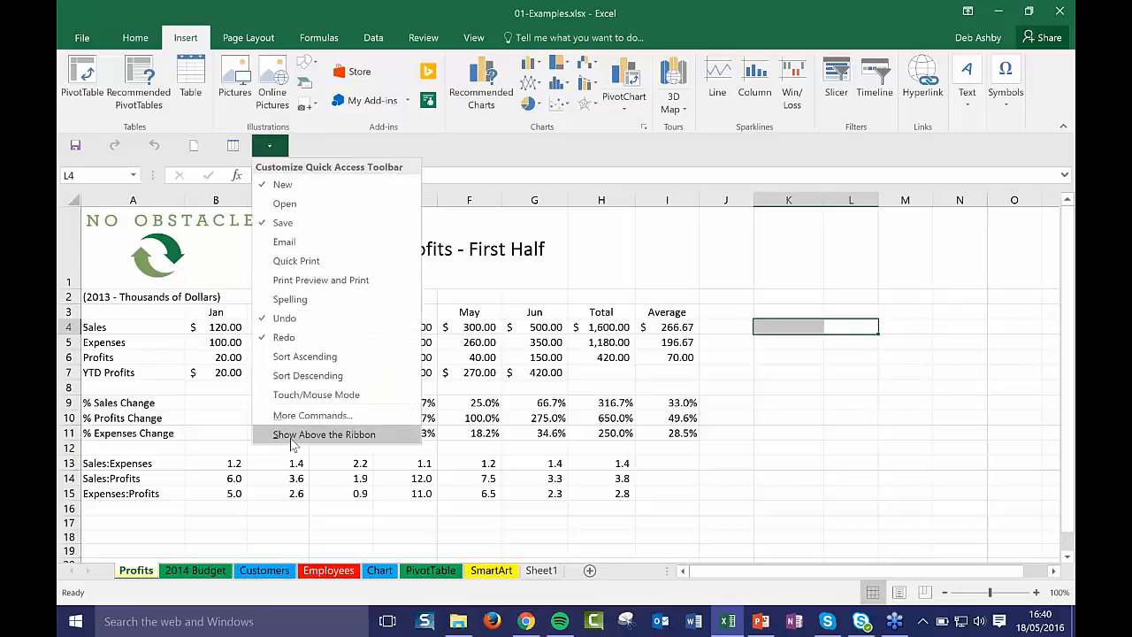
click(292, 433)
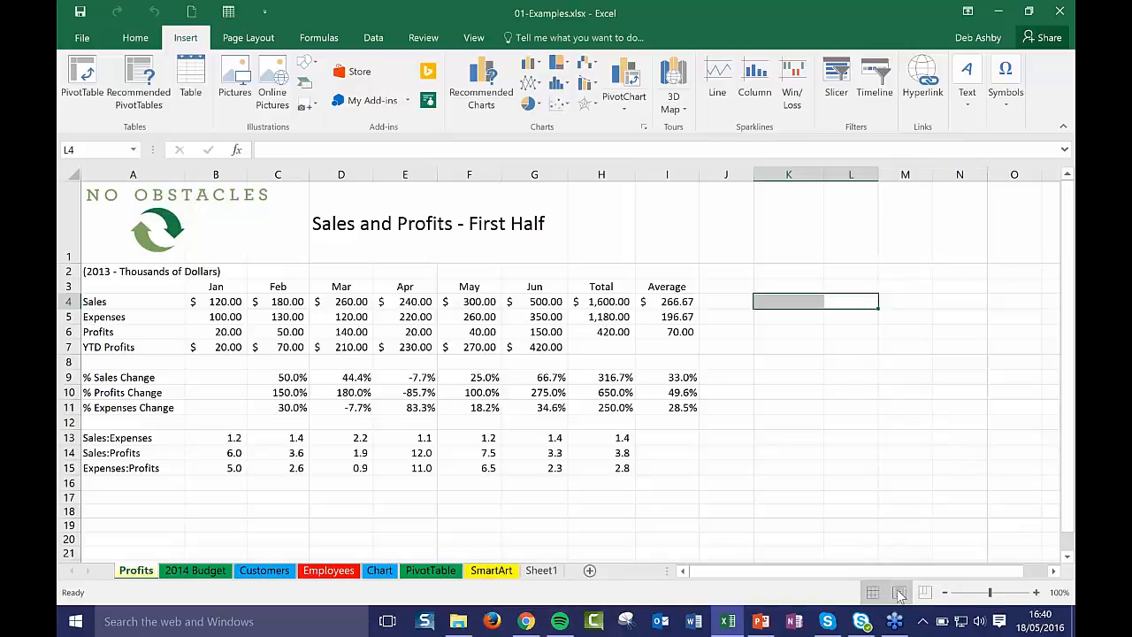
Step: Preview the Profits sheet in Page Layout view and Page Break Preview, and return it to Normal view
click(900, 592)
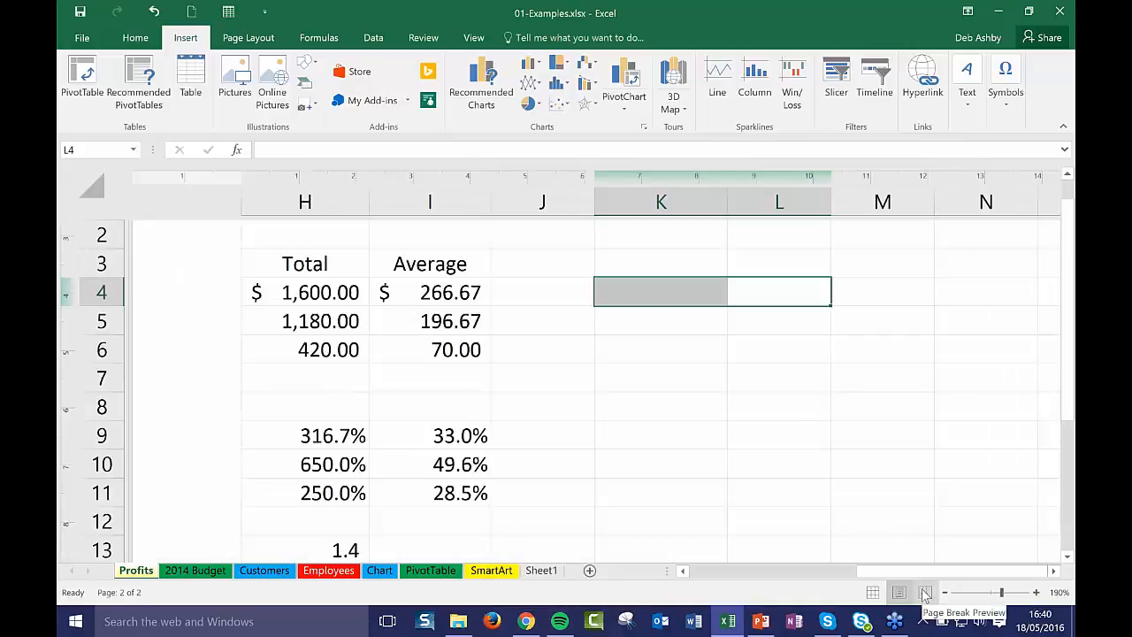
click(925, 592)
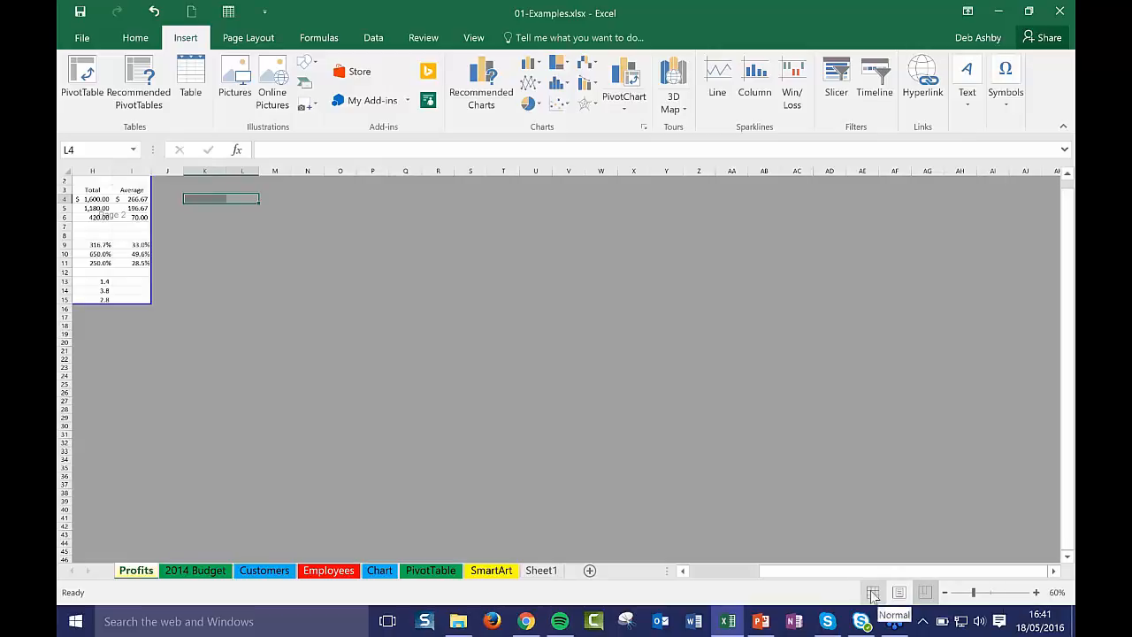
click(900, 592)
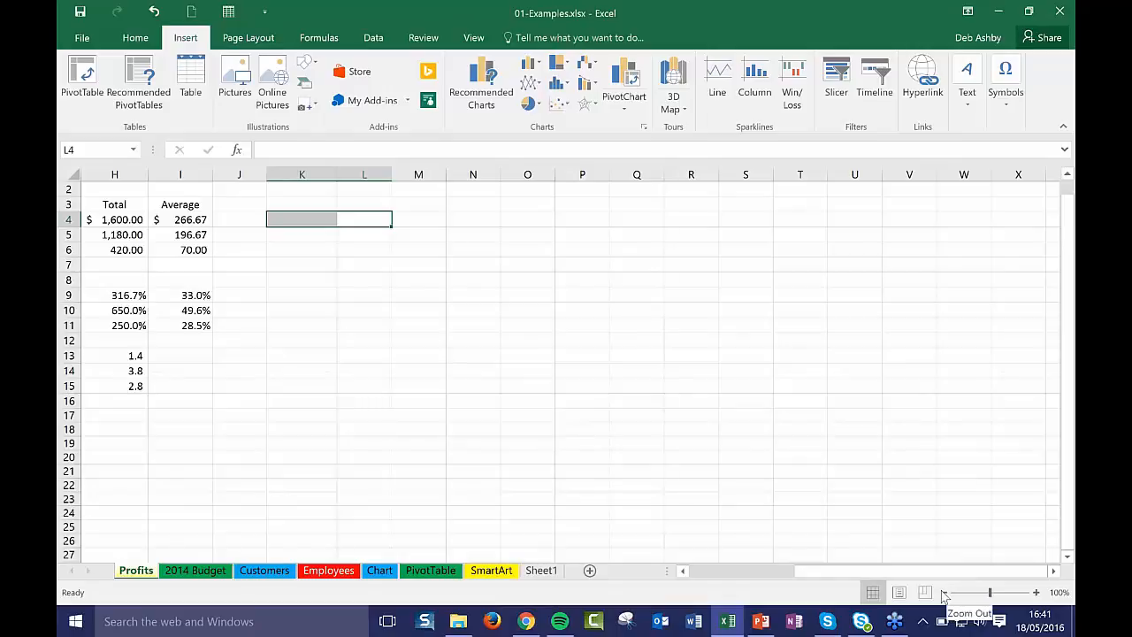
Step: Zoom the Profits sheet out to 80% and review the other available zoom commands
click(944, 593)
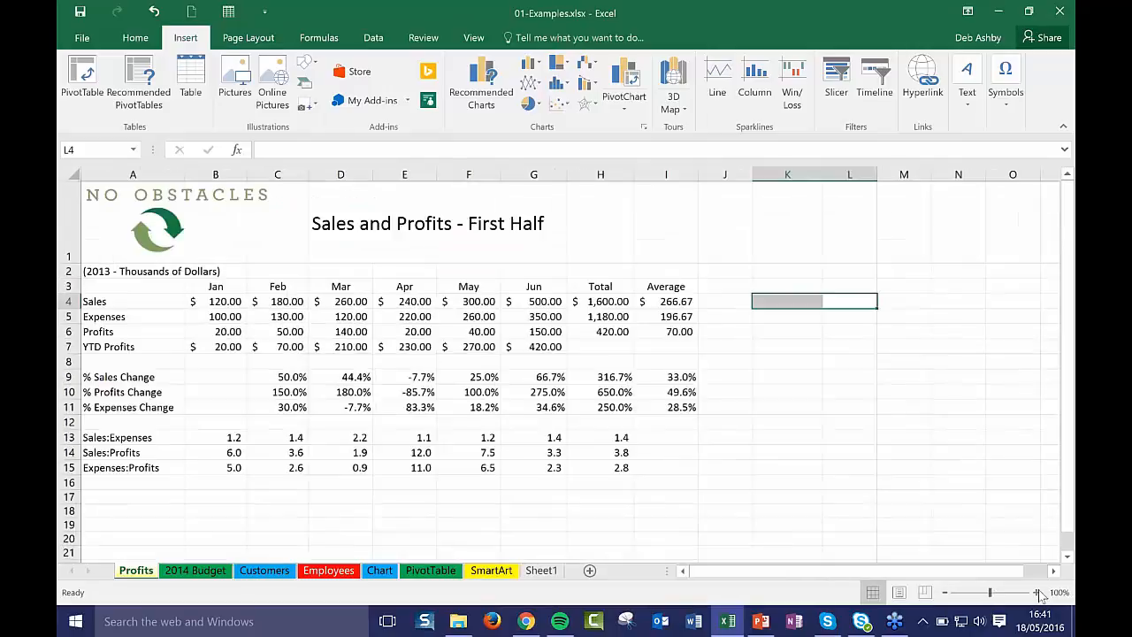
click(944, 592)
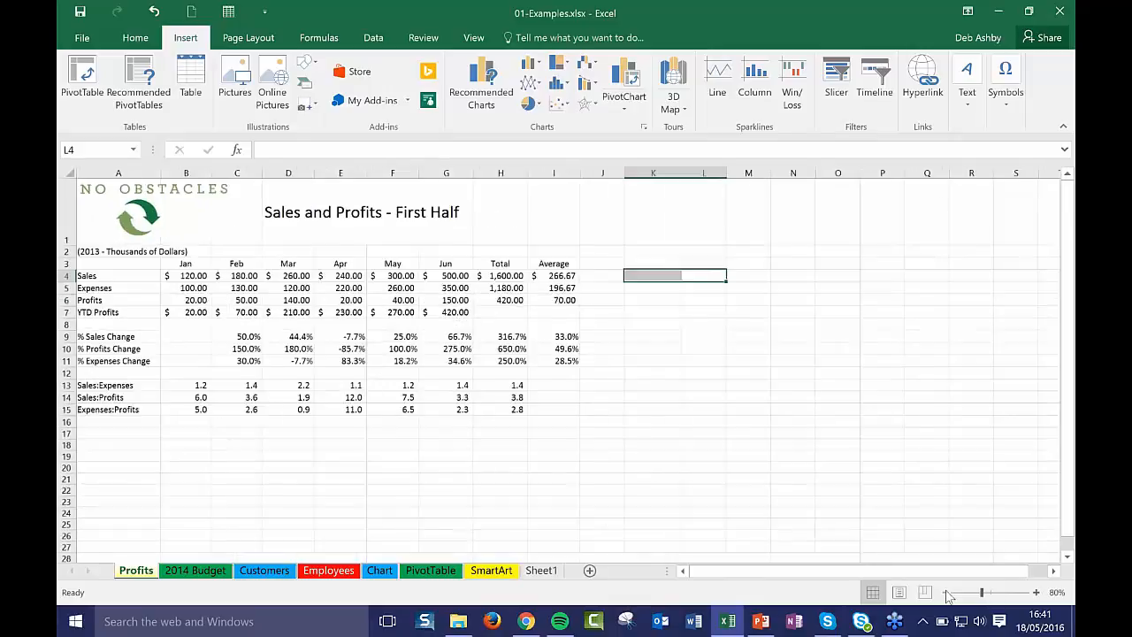
click(474, 40)
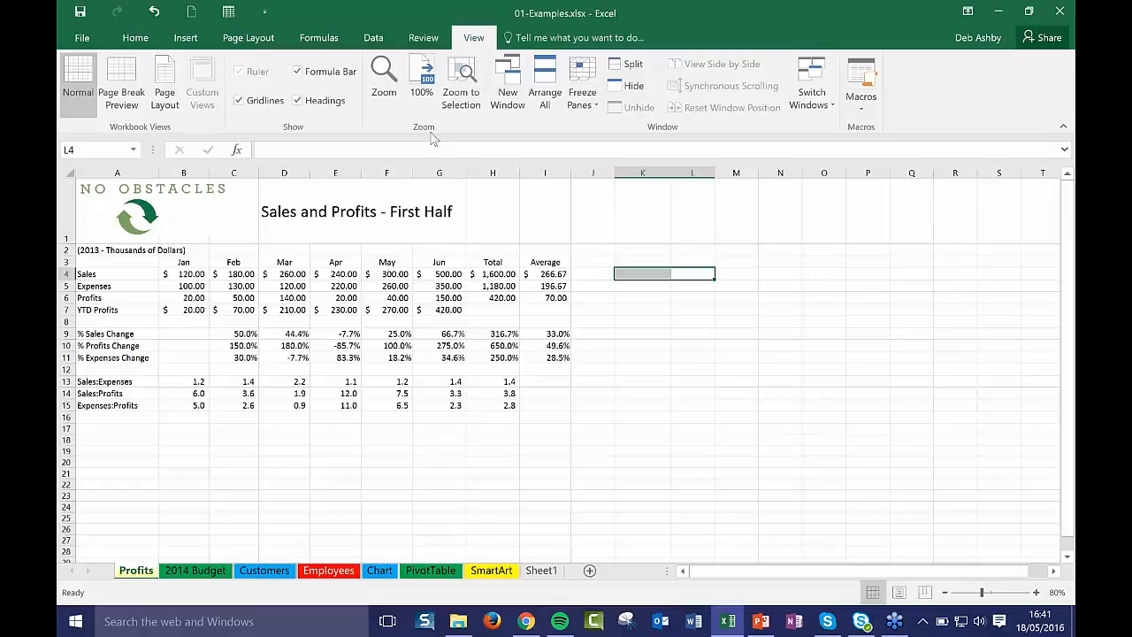
click(710, 380)
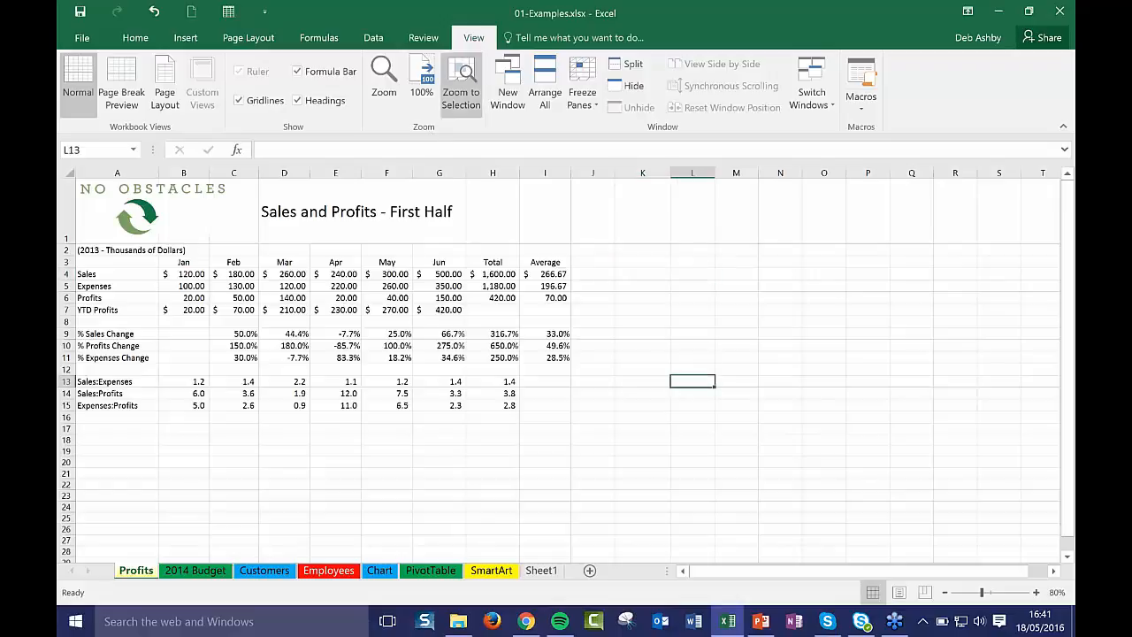
click(137, 37)
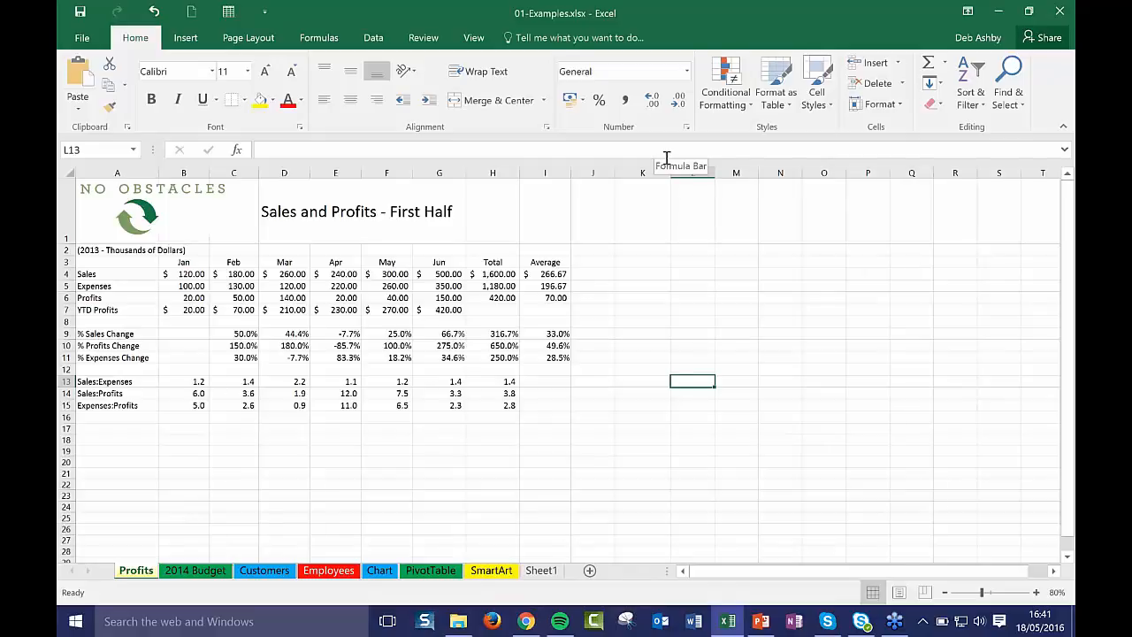
click(751, 332)
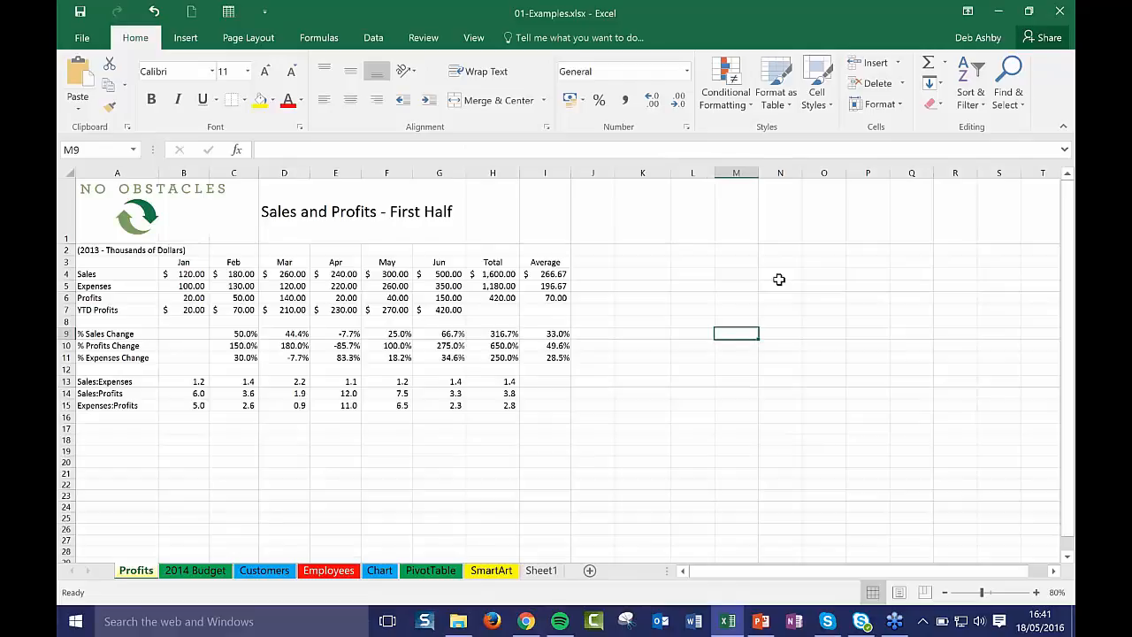
Step: View the 2014 Budget, Customers and Employees worksheets one after another
click(196, 570)
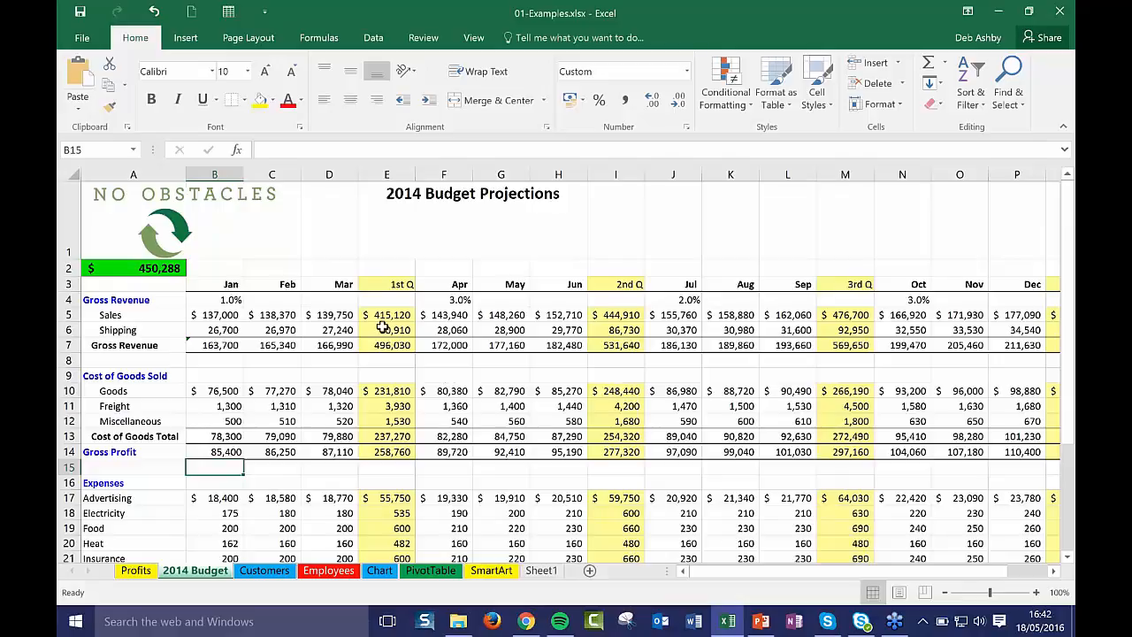
click(269, 573)
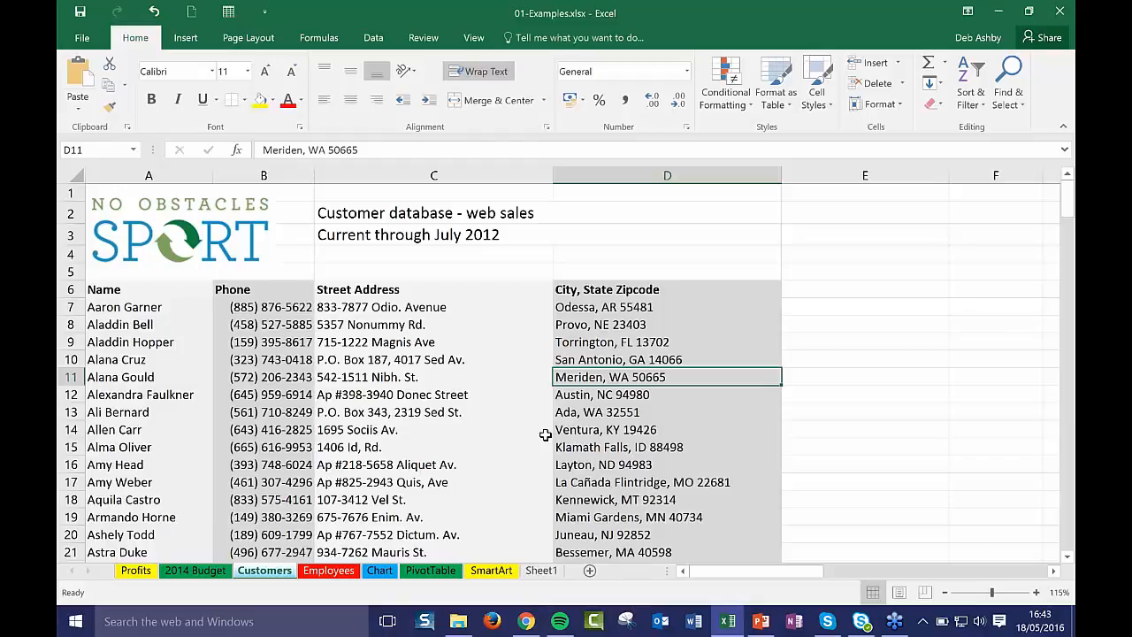
click(340, 574)
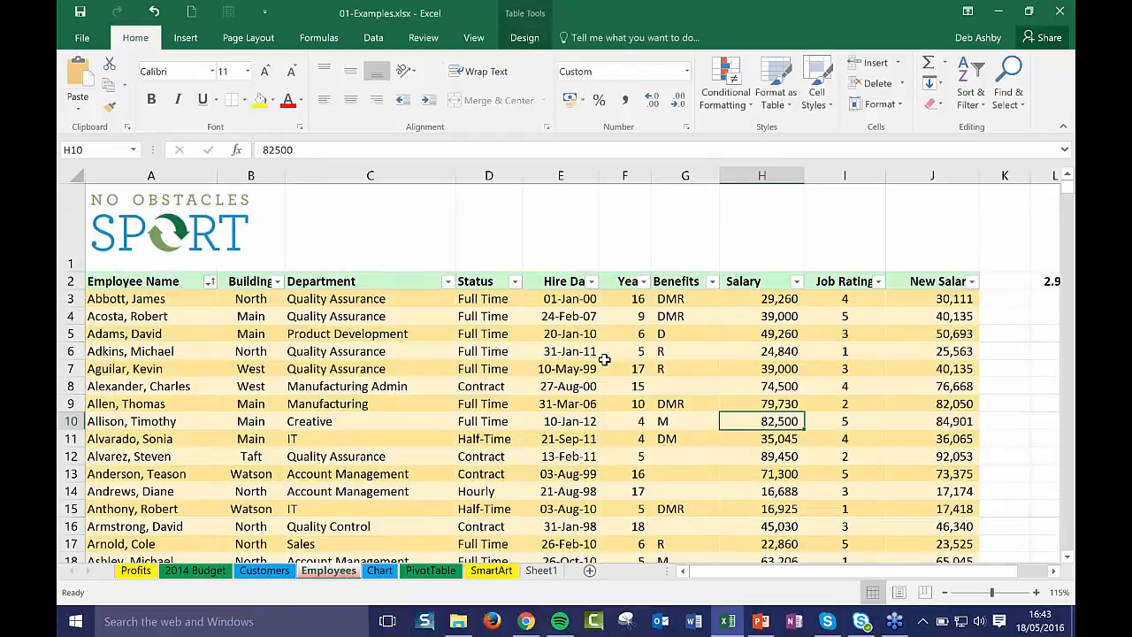
Step: Examine the sort and filter options of the Employee Name, Department and Hire Date columns in the Employees table
click(322, 353)
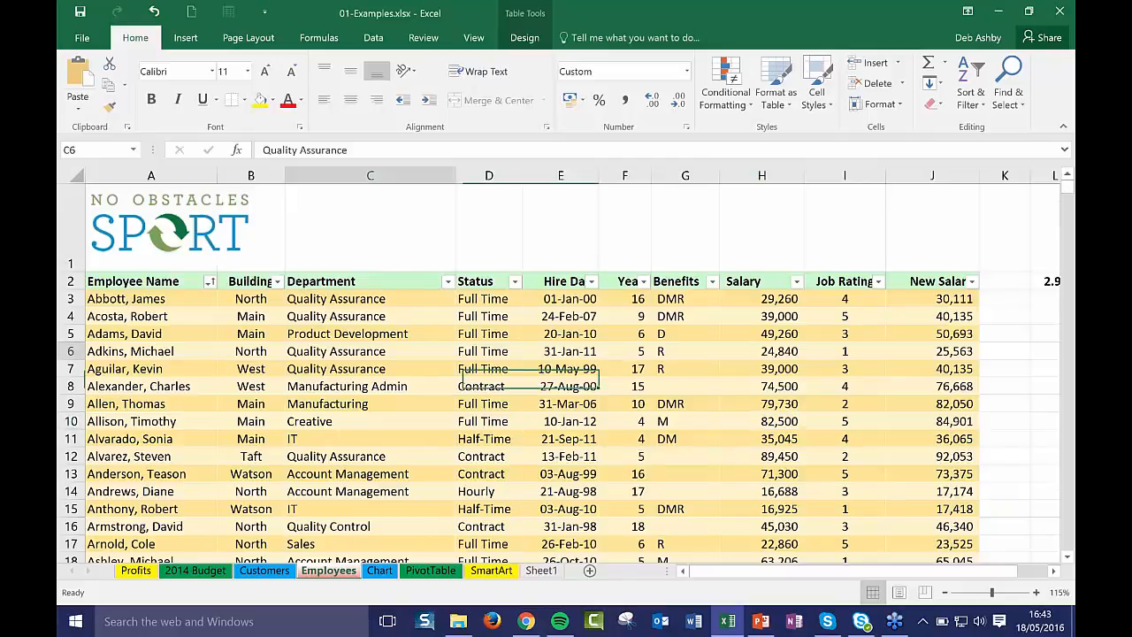
click(209, 281)
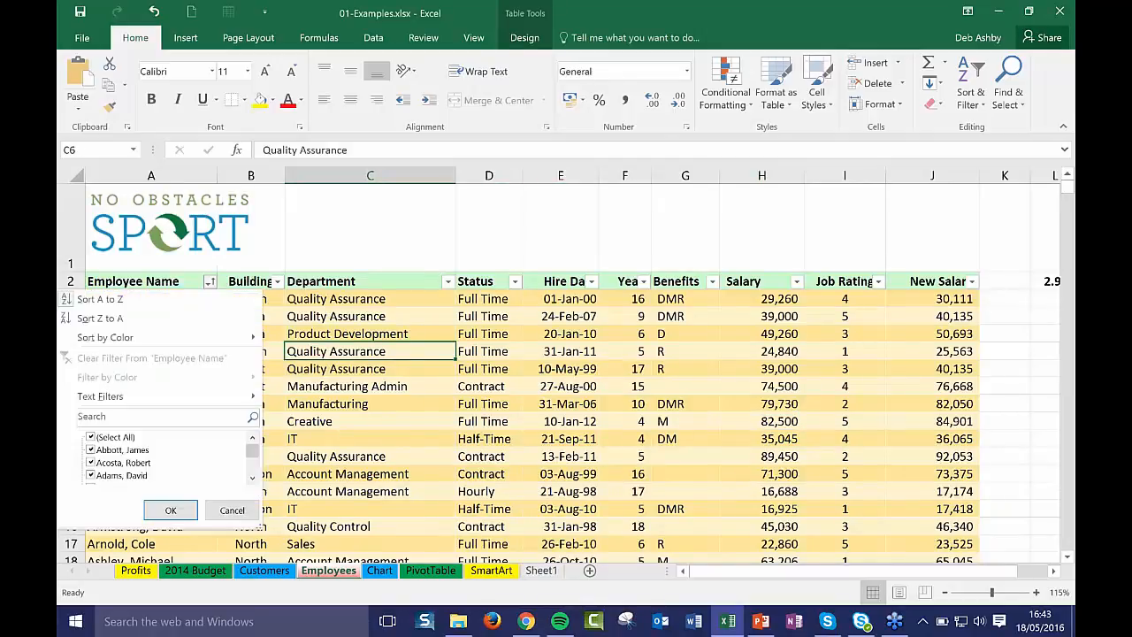
click(279, 292)
click(448, 281)
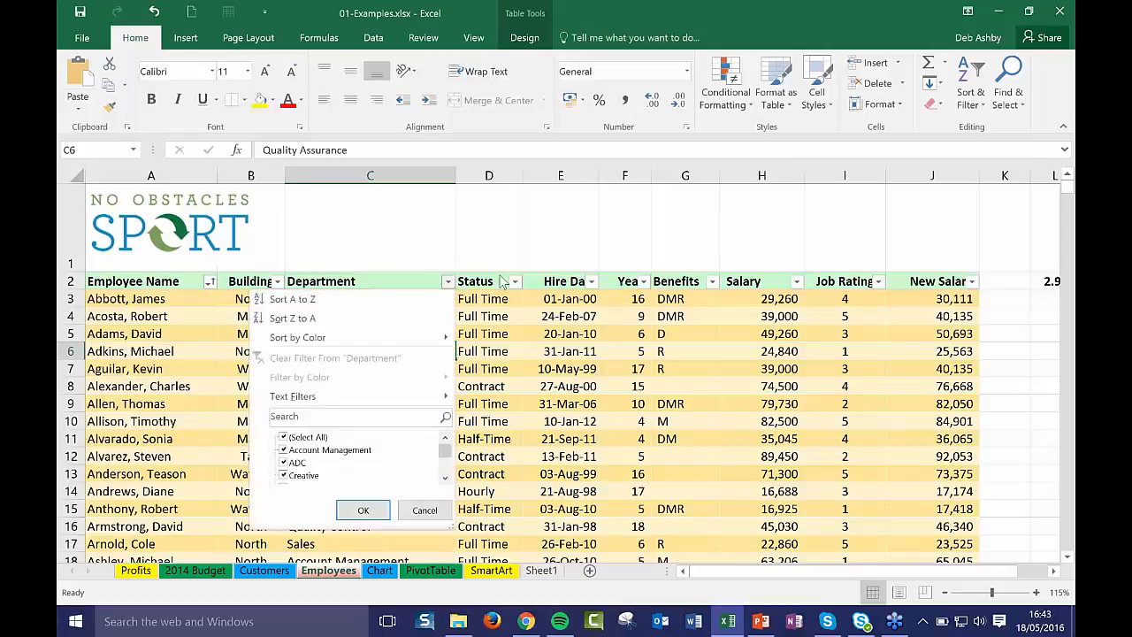
click(517, 285)
click(592, 283)
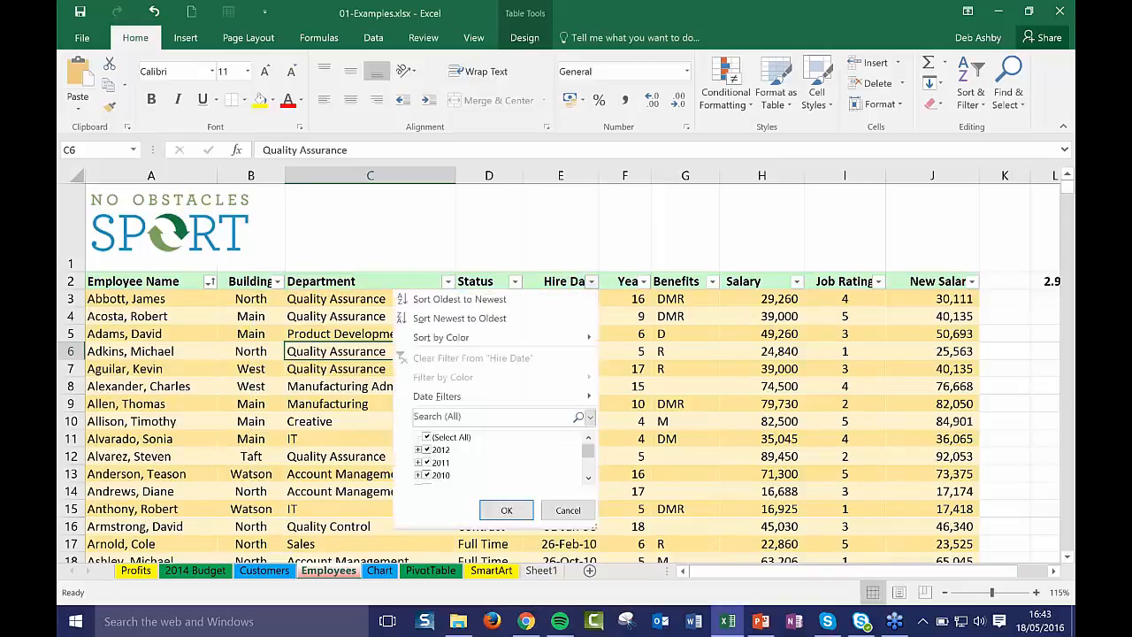
click(310, 339)
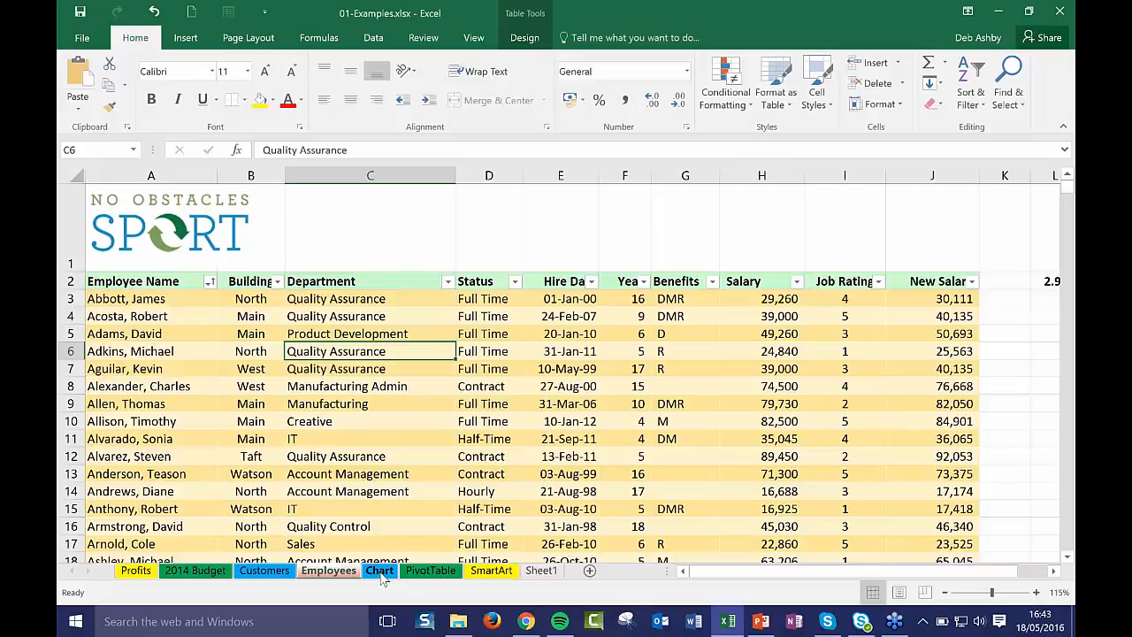
Step: View the Chart, PivotTable and SmartArt worksheets one after another
click(379, 570)
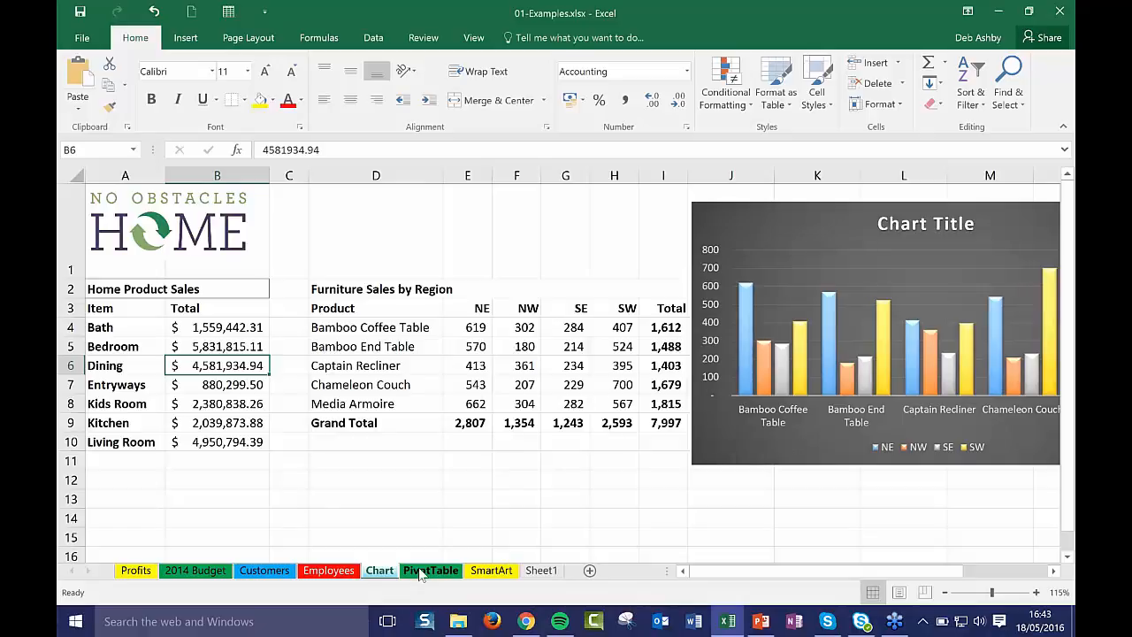
click(423, 573)
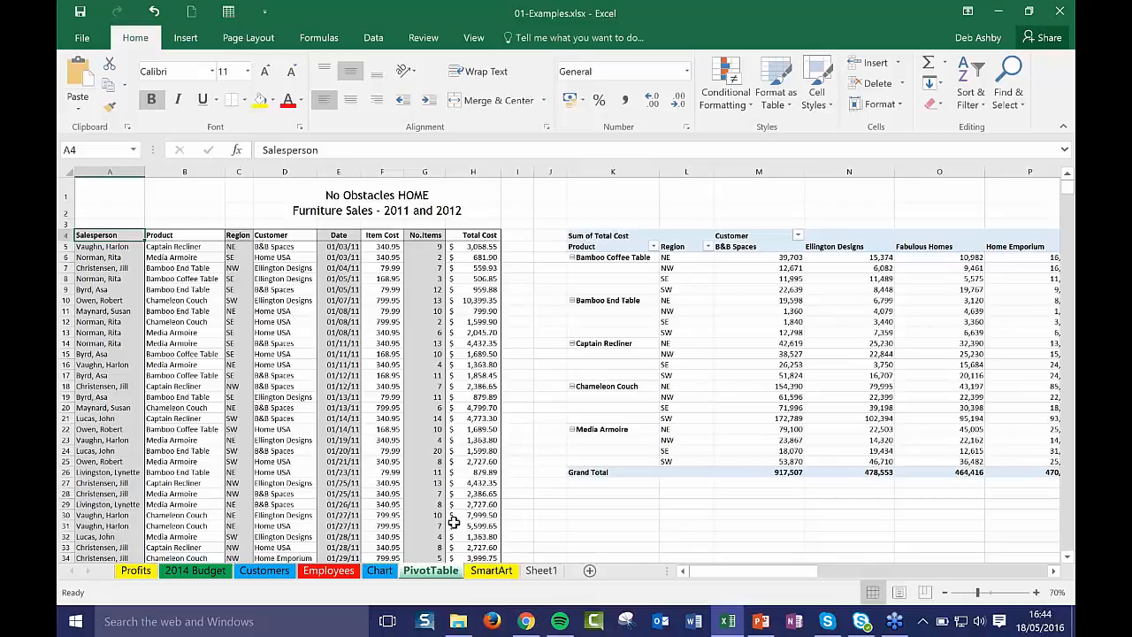
click(492, 570)
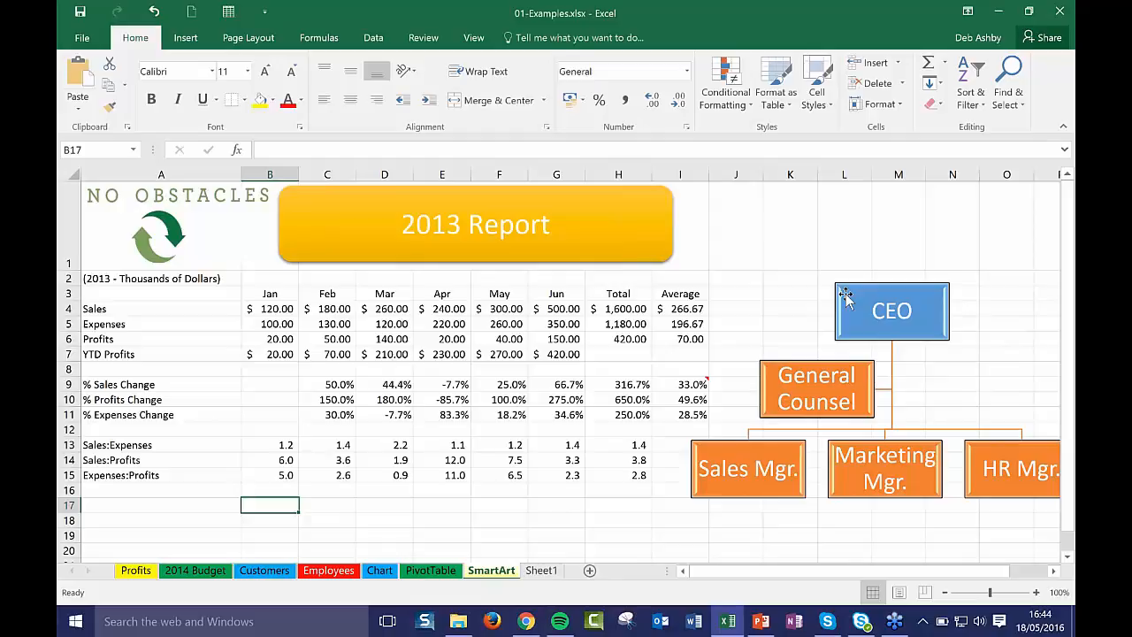
Step: Start closing 01-Examples.xlsx, cancel at the save prompt and minimize the workbook instead
click(1059, 10)
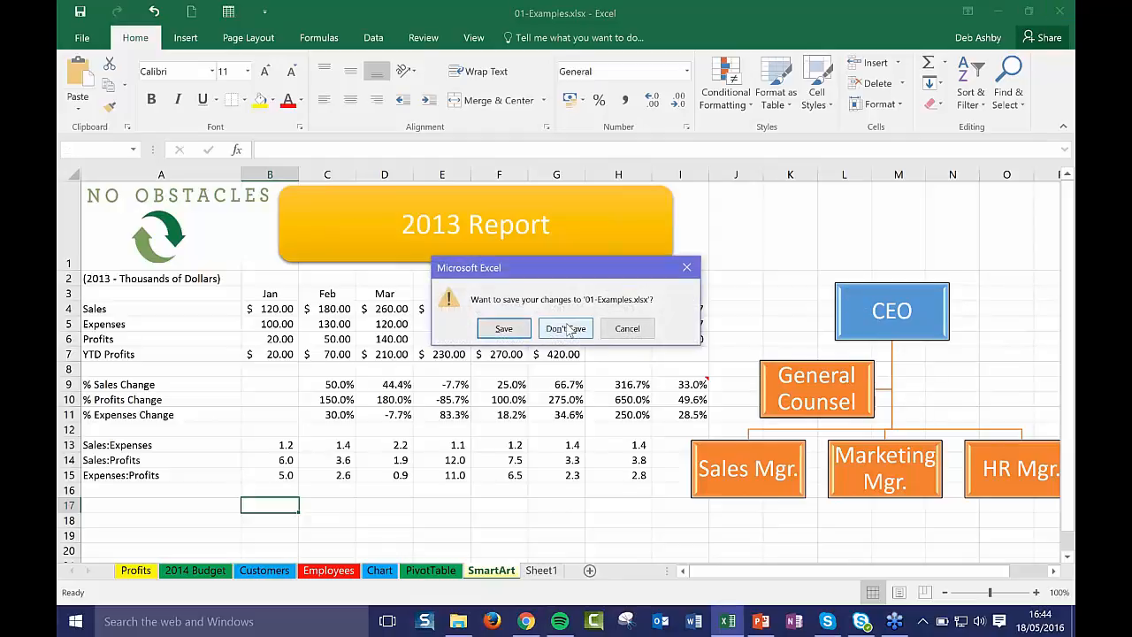
click(626, 328)
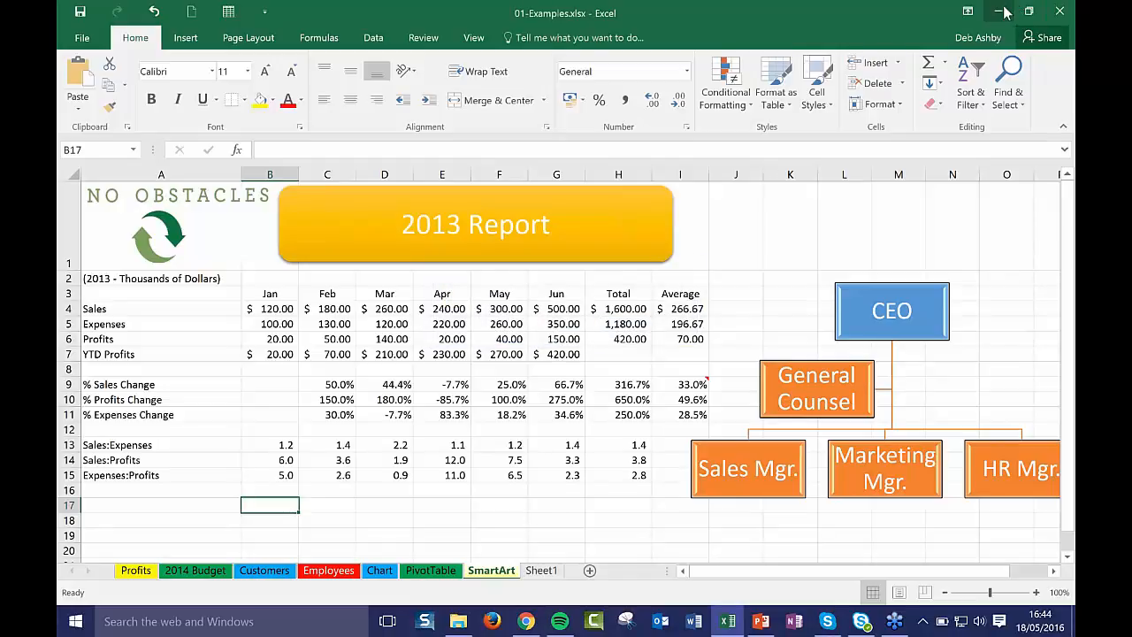
click(1000, 11)
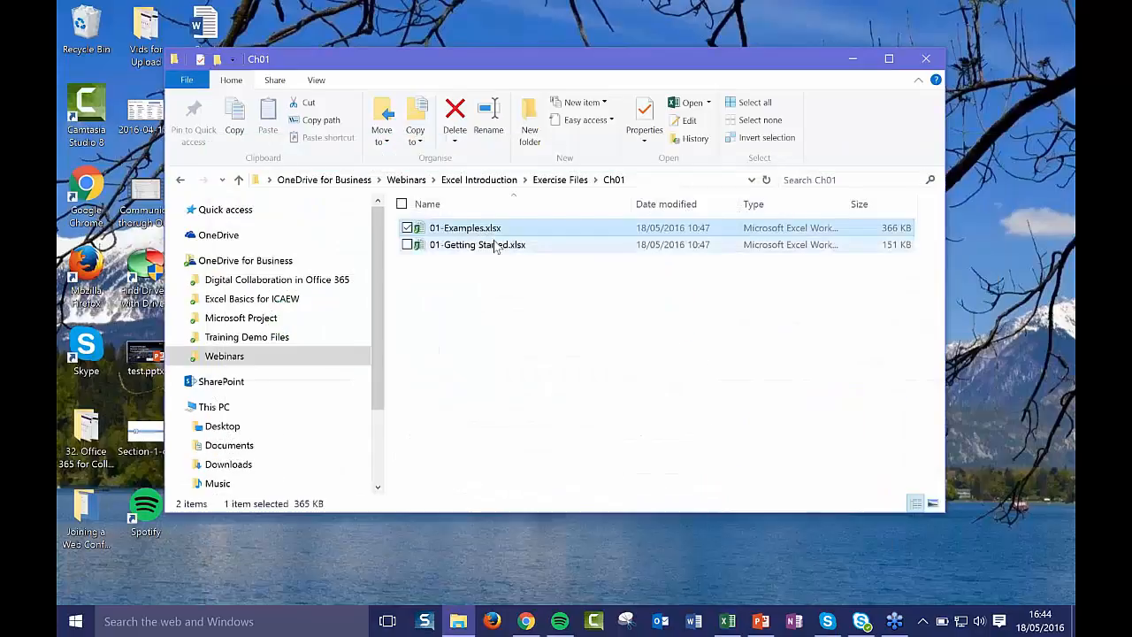
Step: Open 01-Getting Started.xlsx from the Ch01 folder and enable editing
double_click(500, 247)
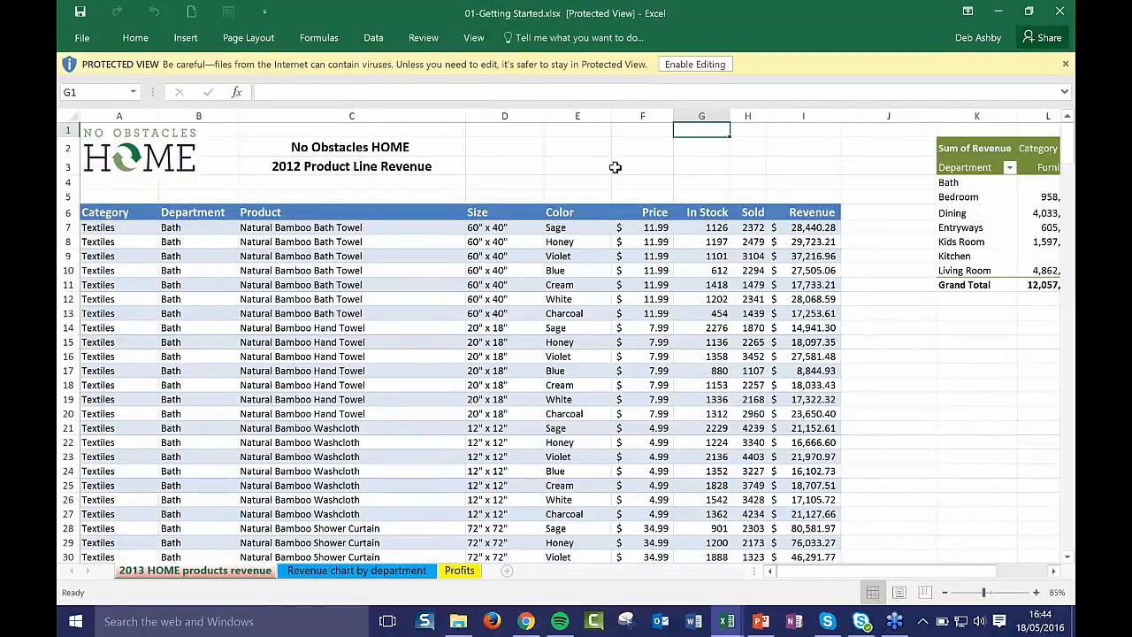
click(694, 64)
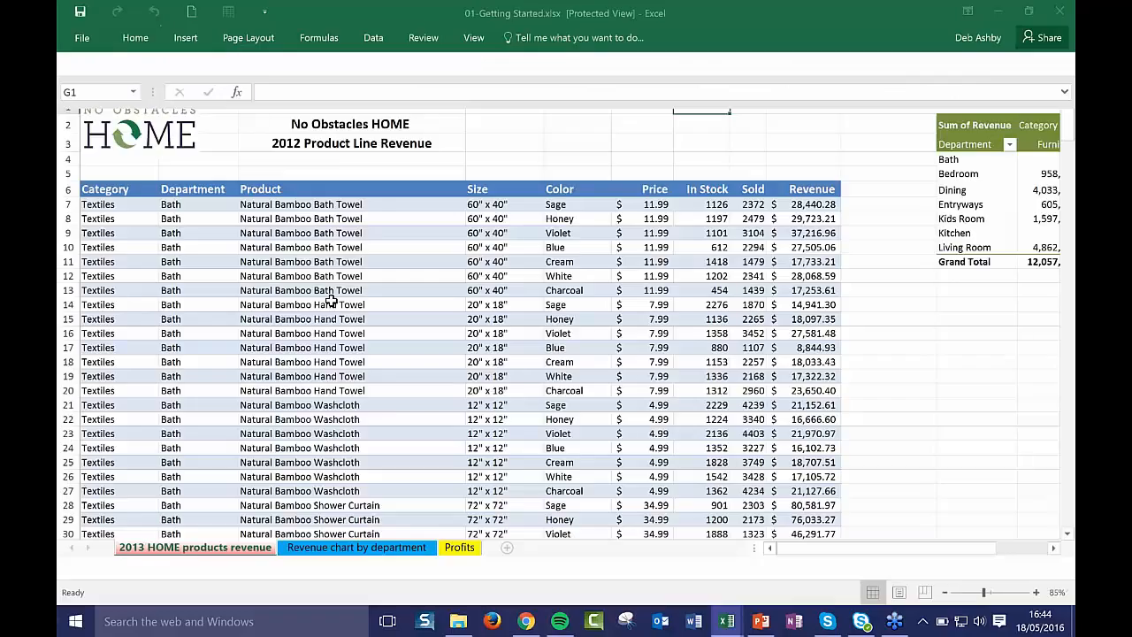
click(338, 301)
click(643, 328)
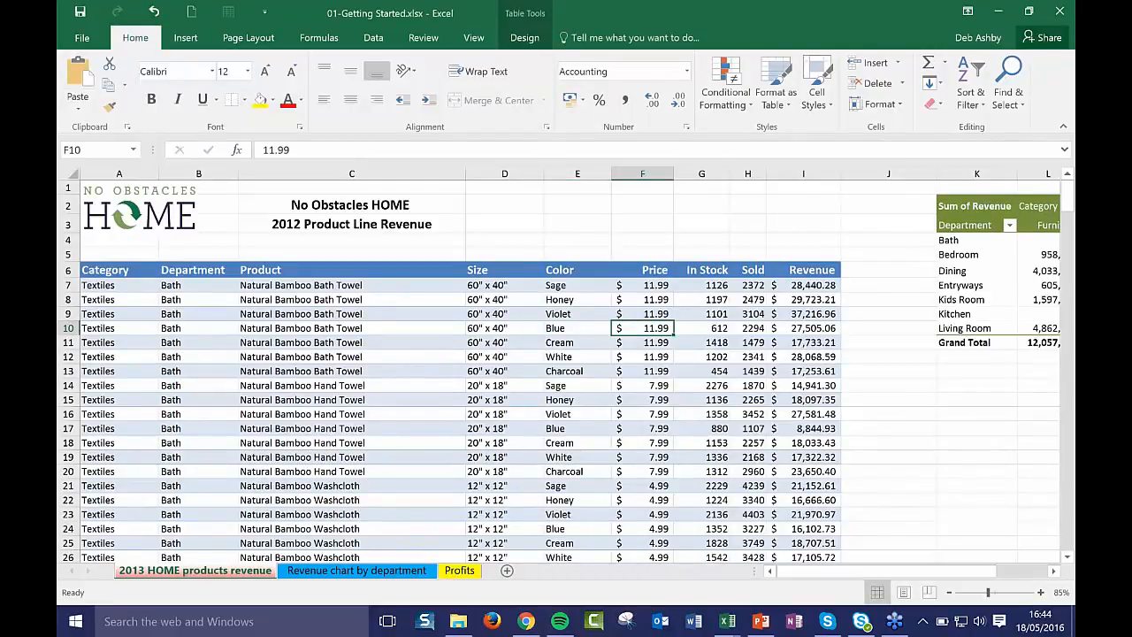
Step: Select cells F3 and E3 above the product table, and narrow column D slightly
click(631, 221)
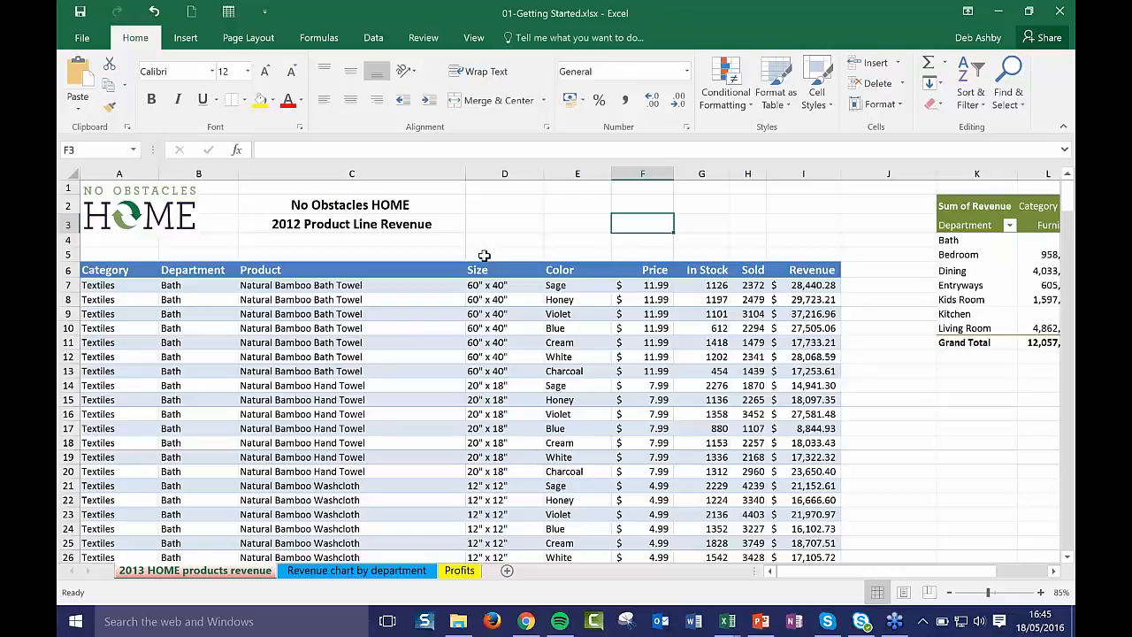
click(577, 226)
click(652, 222)
mouse_move(545, 171)
mouse_down()
mouse_move(586, 172)
mouse_move(541, 171)
mouse_up()
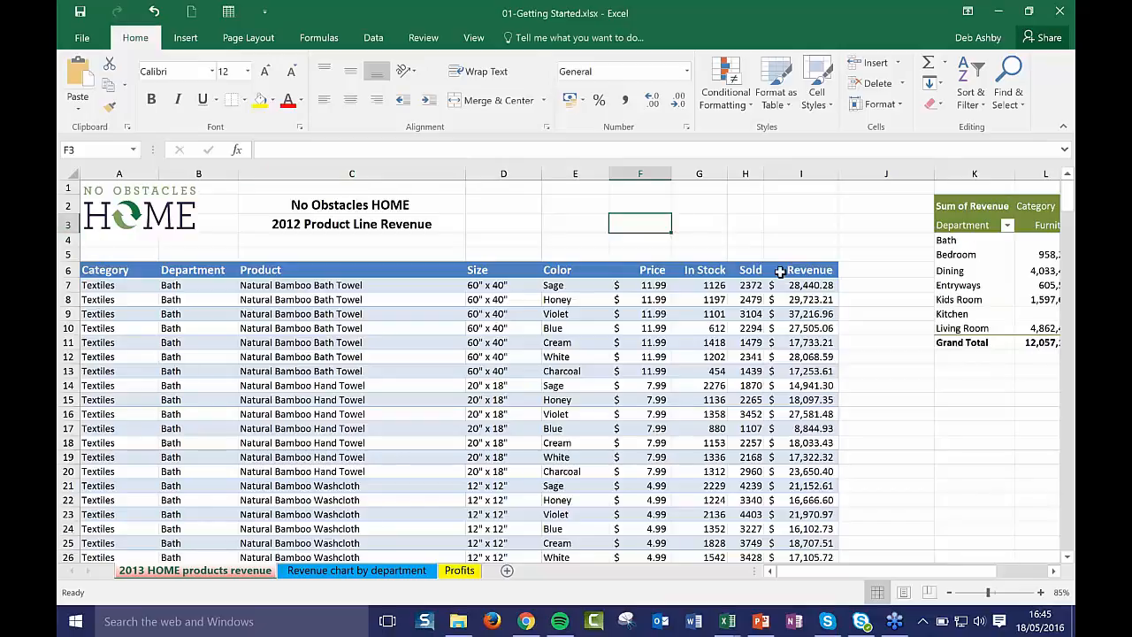
Step: Select cells I3, E3, F3 and J16 in turn to show individual cell references
click(803, 228)
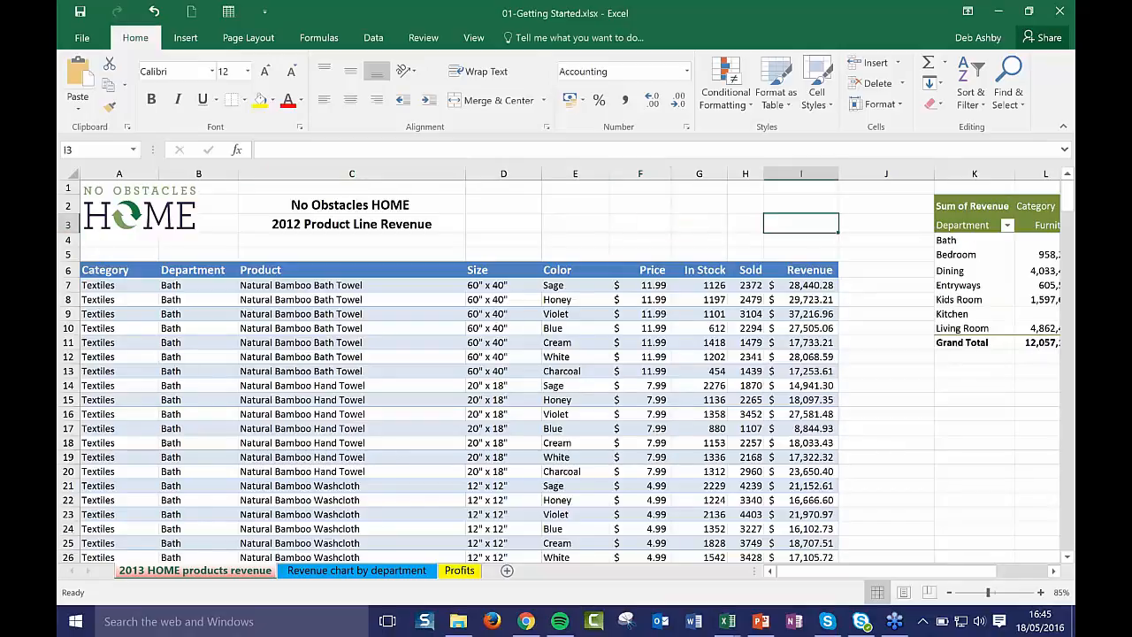
click(567, 227)
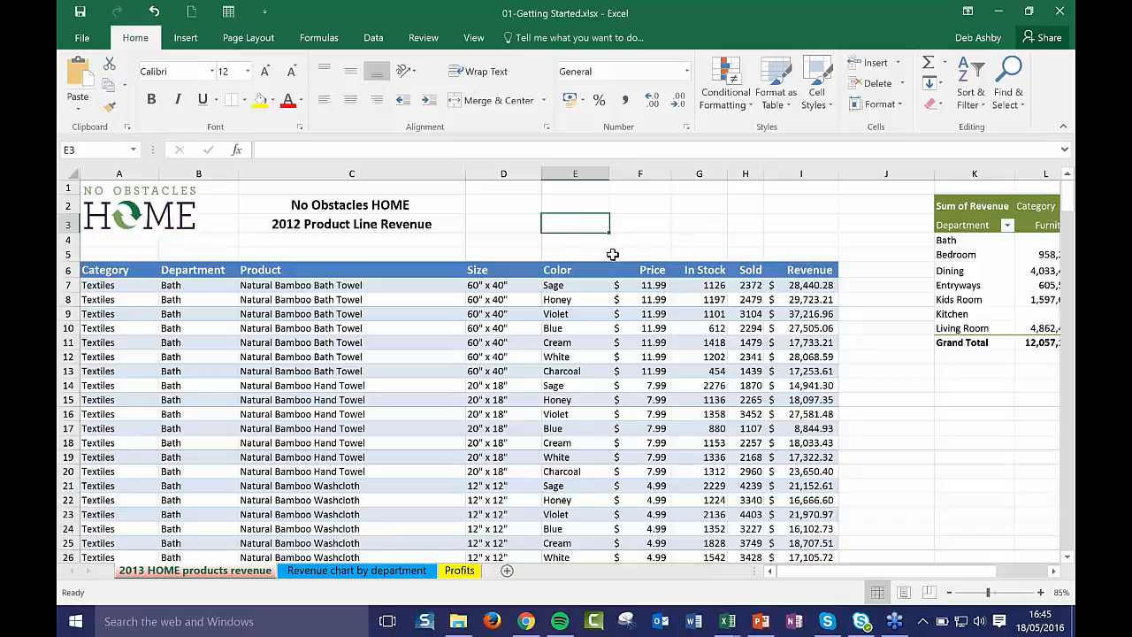
click(658, 223)
click(904, 418)
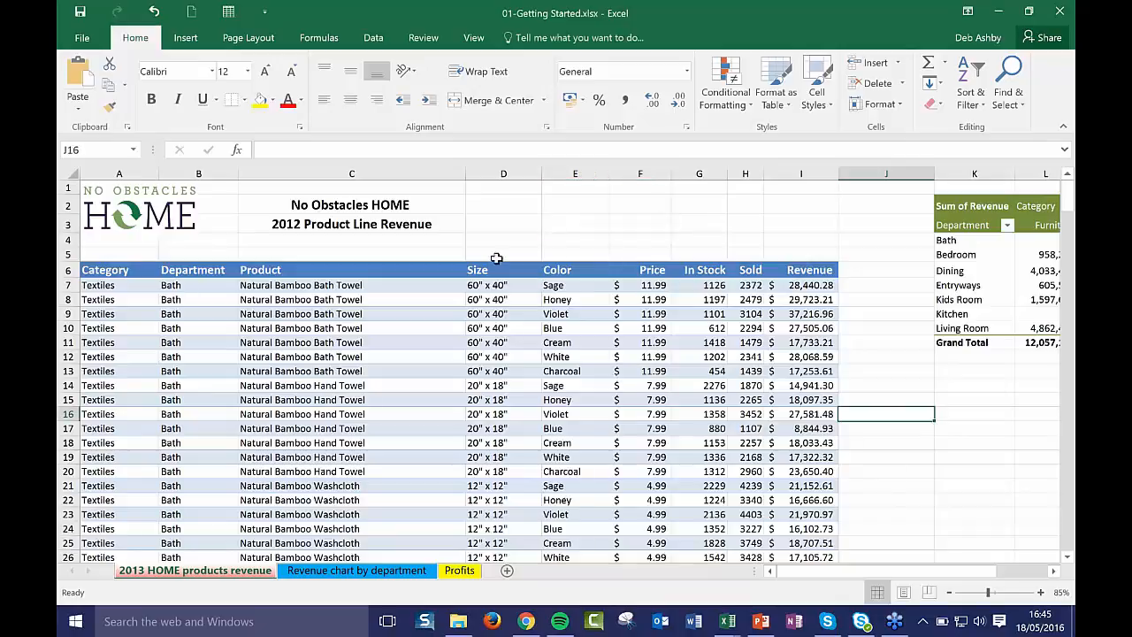
Step: Move from cell D3 to the Size header, on to the table's last row and down to the worksheet's last row
click(500, 226)
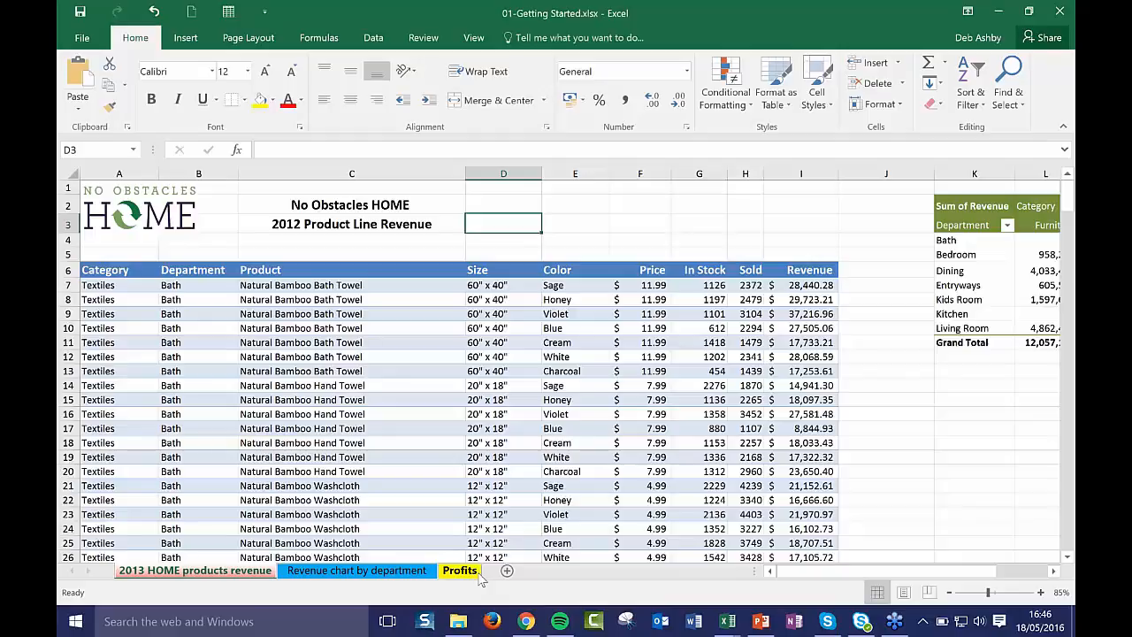
key(Down)
key(Down)
key(Down)
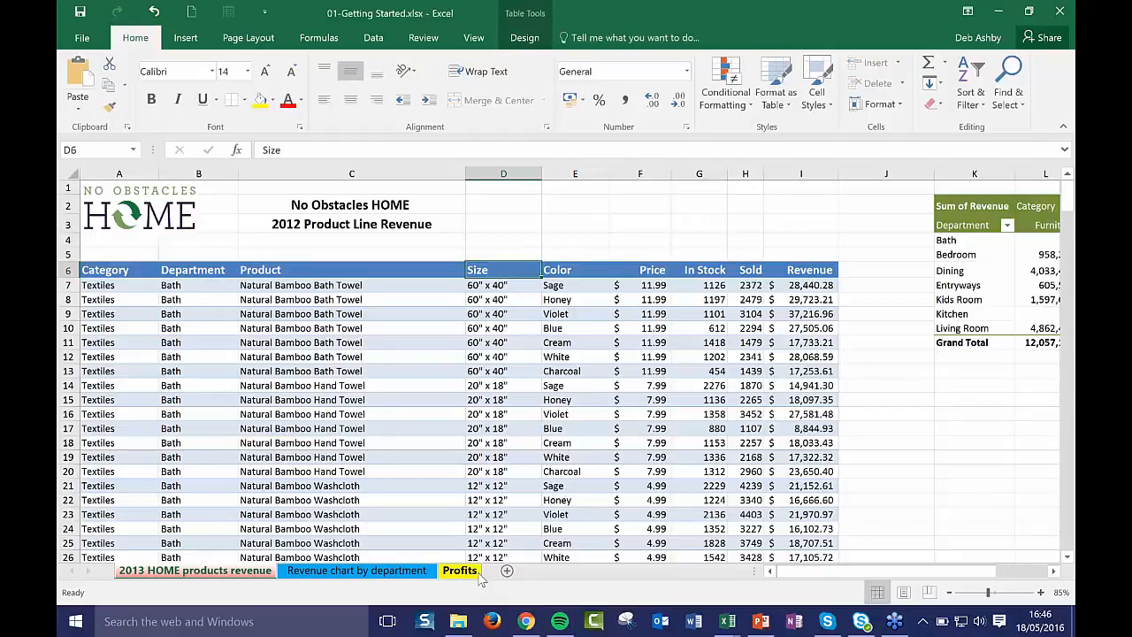
key(ctrl+Down)
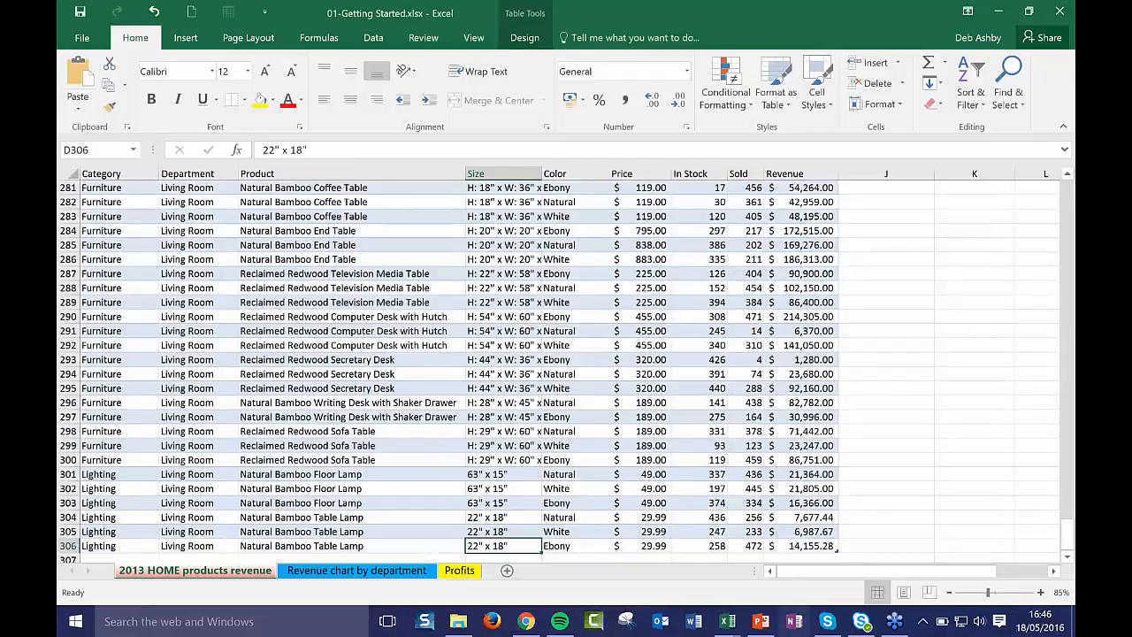
key(ctrl+Down)
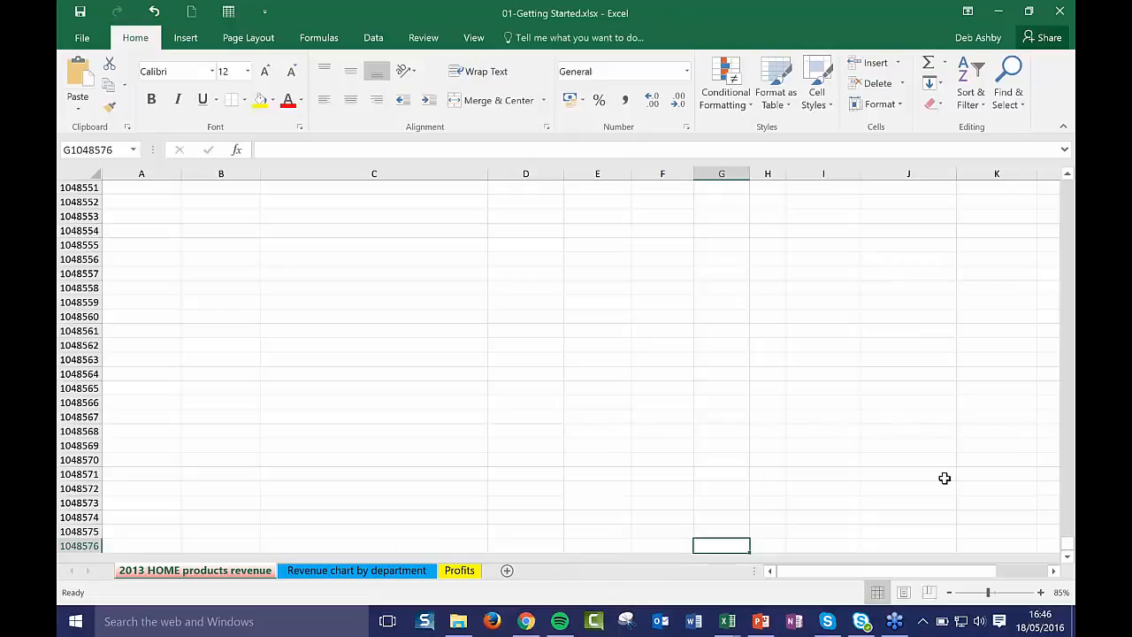
Step: Move from the worksheet's last row up to the table's last row, return to the worksheet's start and select cell E3
key(ctrl+Up)
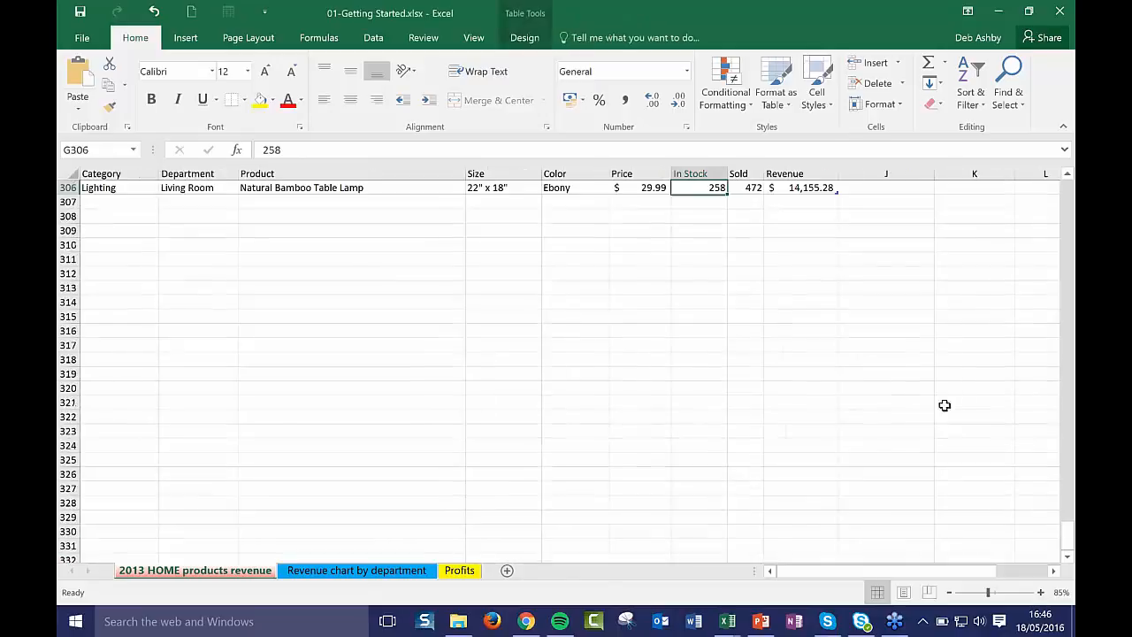
click(651, 277)
scroll(728, 289, up, 1)
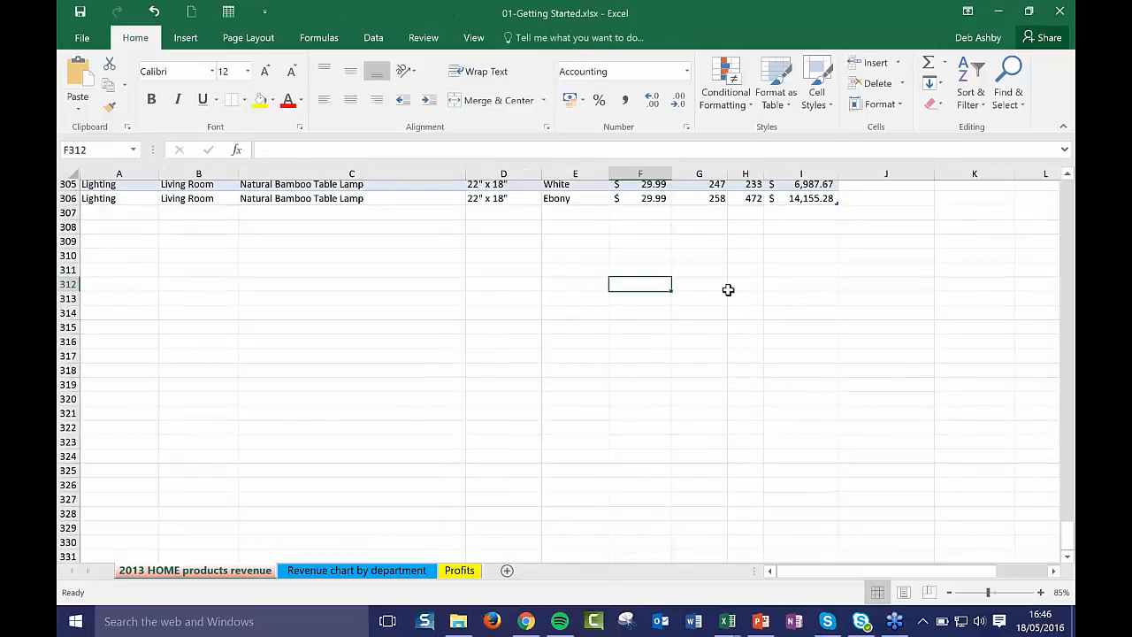
scroll(728, 290, up, 5)
scroll(743, 341, up, 3)
click(649, 317)
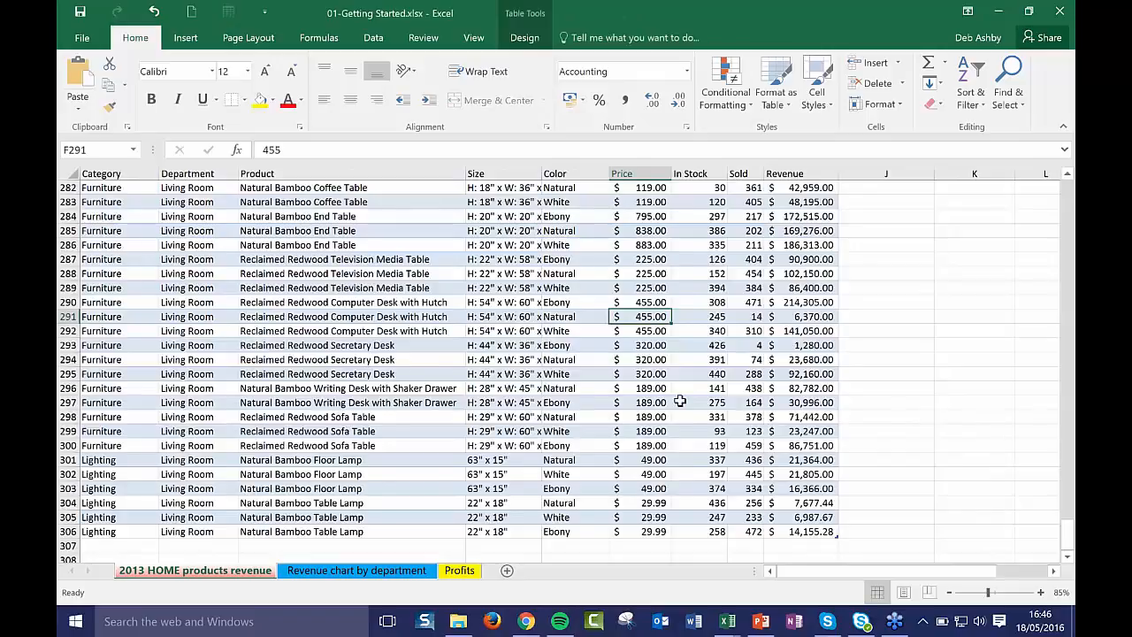
key(ctrl+Up)
scroll(680, 400, up, 2)
click(680, 400)
click(566, 229)
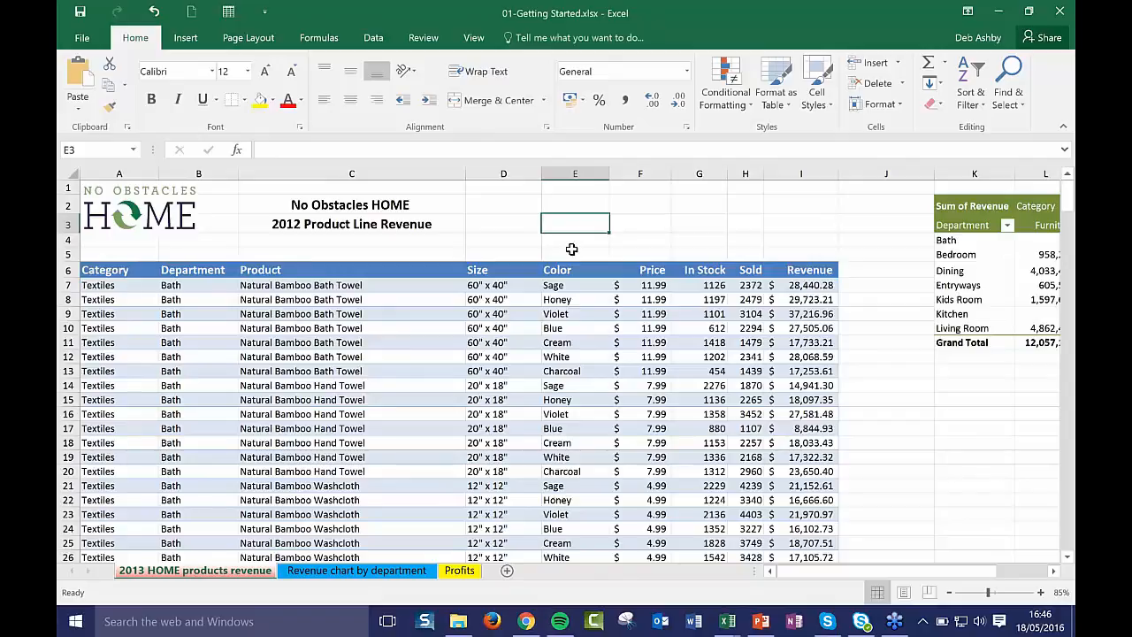
Step: Select cells G3, H3, I3, J2, I2, F3, E3 and E2 above the product table in turn
click(705, 218)
click(747, 223)
click(800, 222)
click(852, 205)
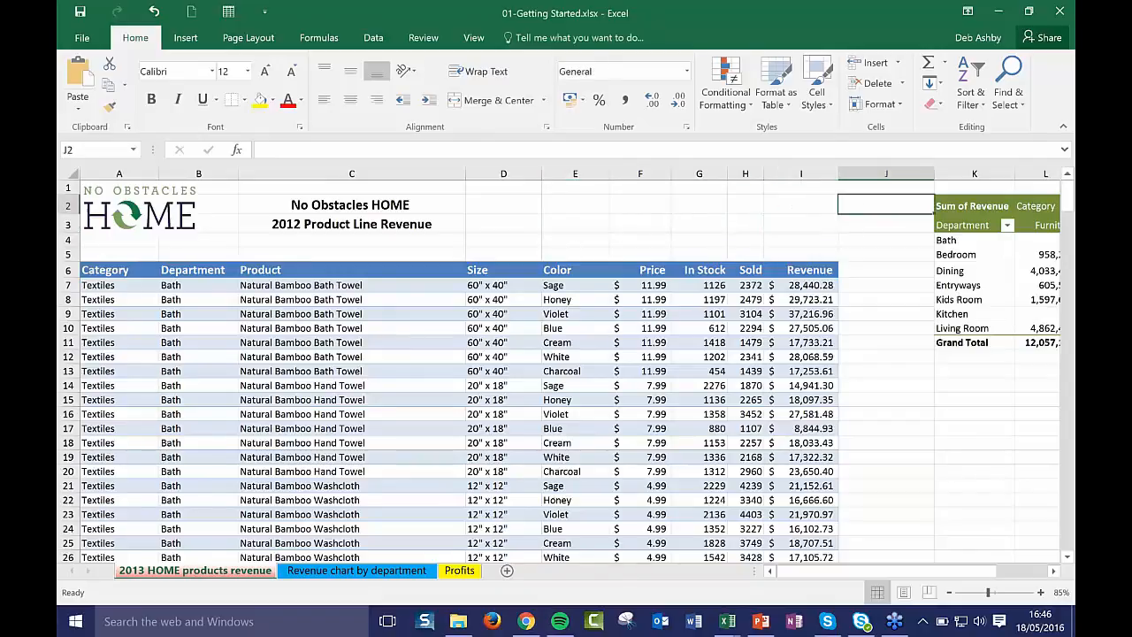
click(793, 206)
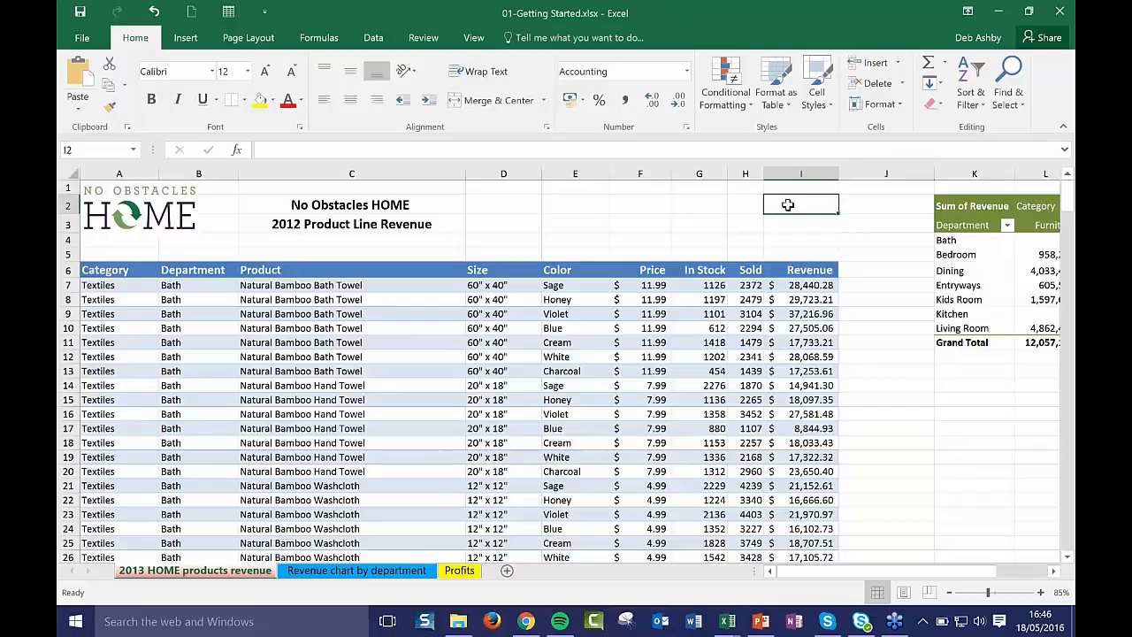
click(643, 223)
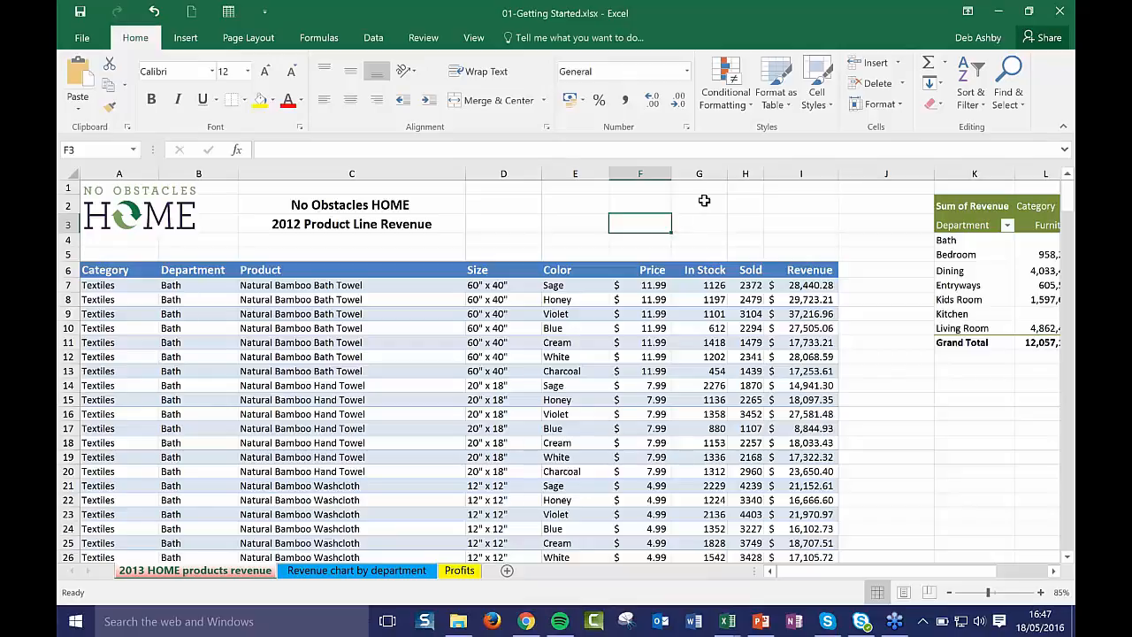
click(576, 222)
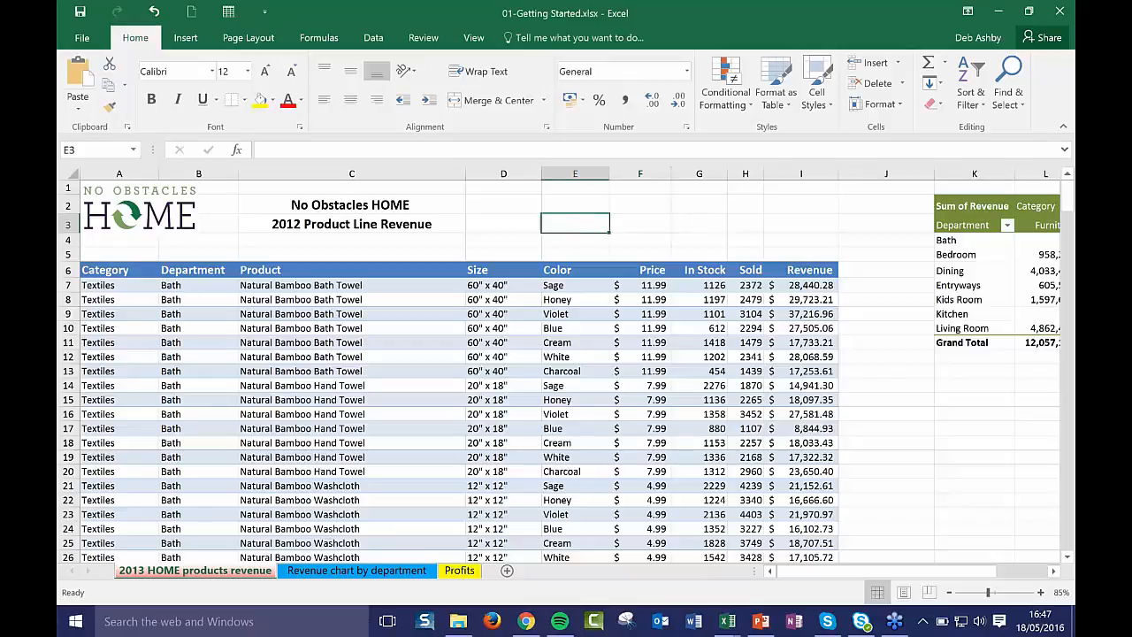
click(557, 206)
Step: Select D9:D10, examine cell C9's text in the formula bar with the word Towel highlighted, and compare cells C10 and C11
drag(502, 314, 502, 328)
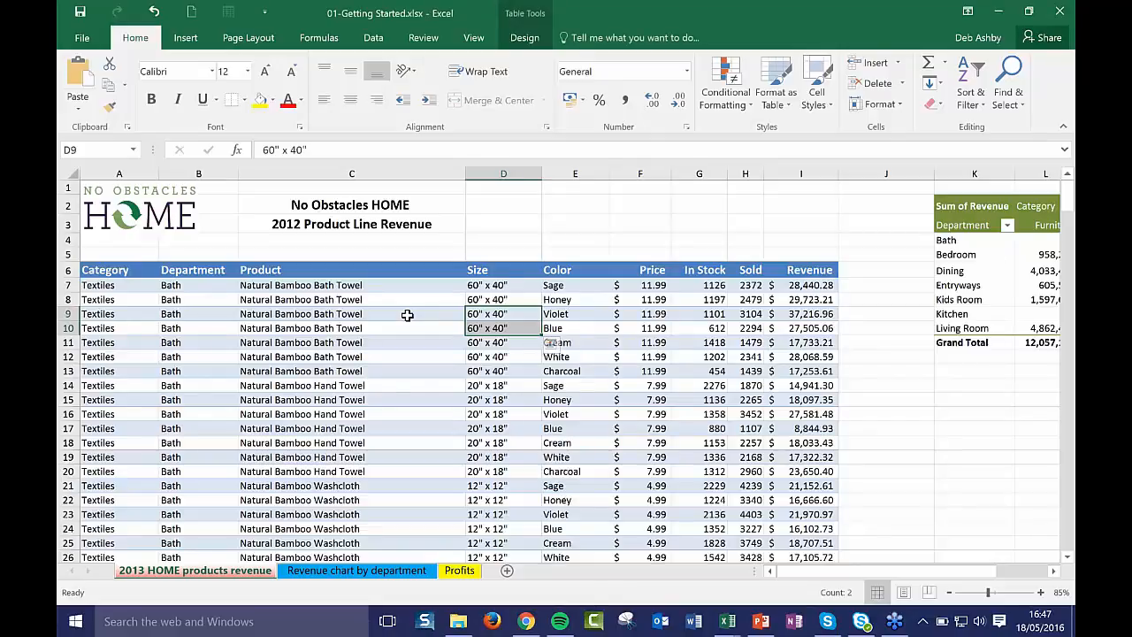
scroll(407, 315, down, 1)
scroll(406, 314, up, 1)
click(407, 314)
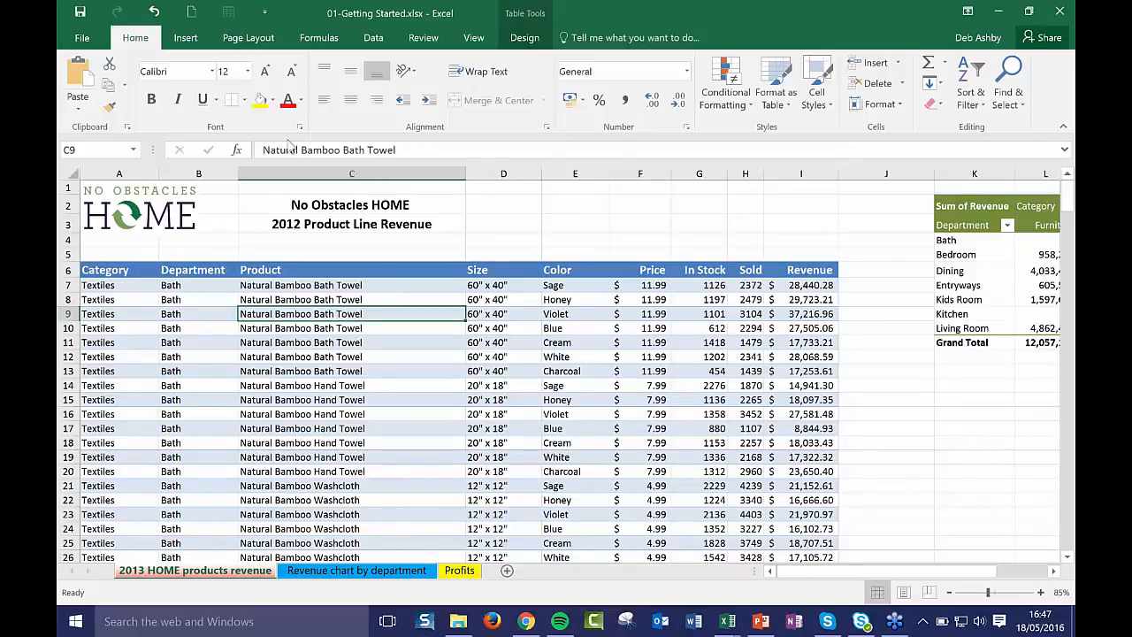
click(378, 149)
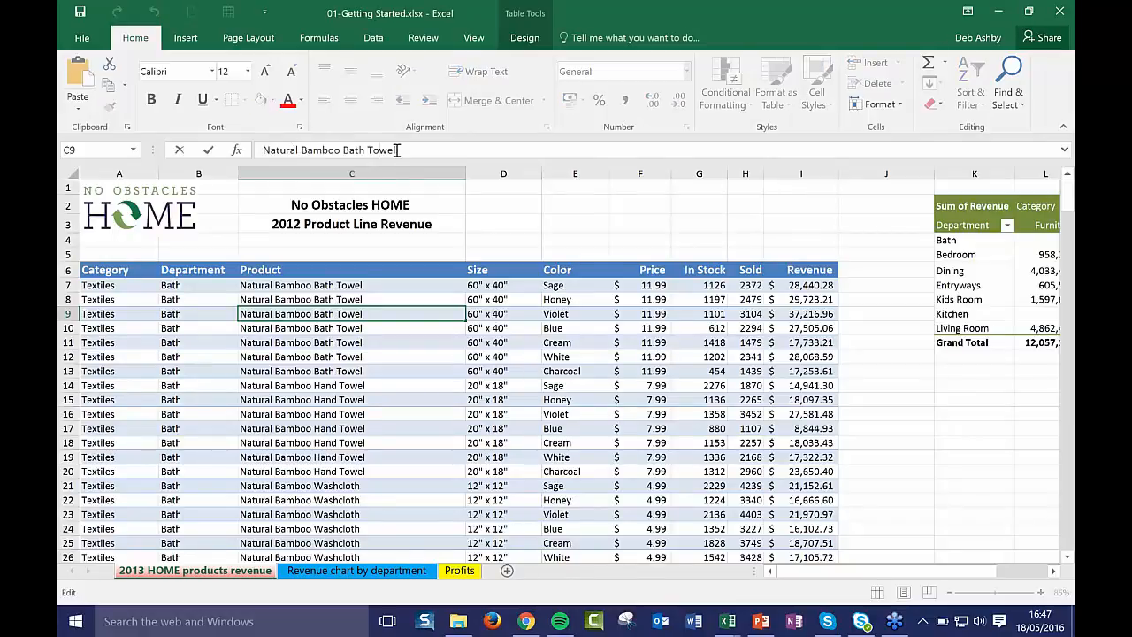
double_click(379, 149)
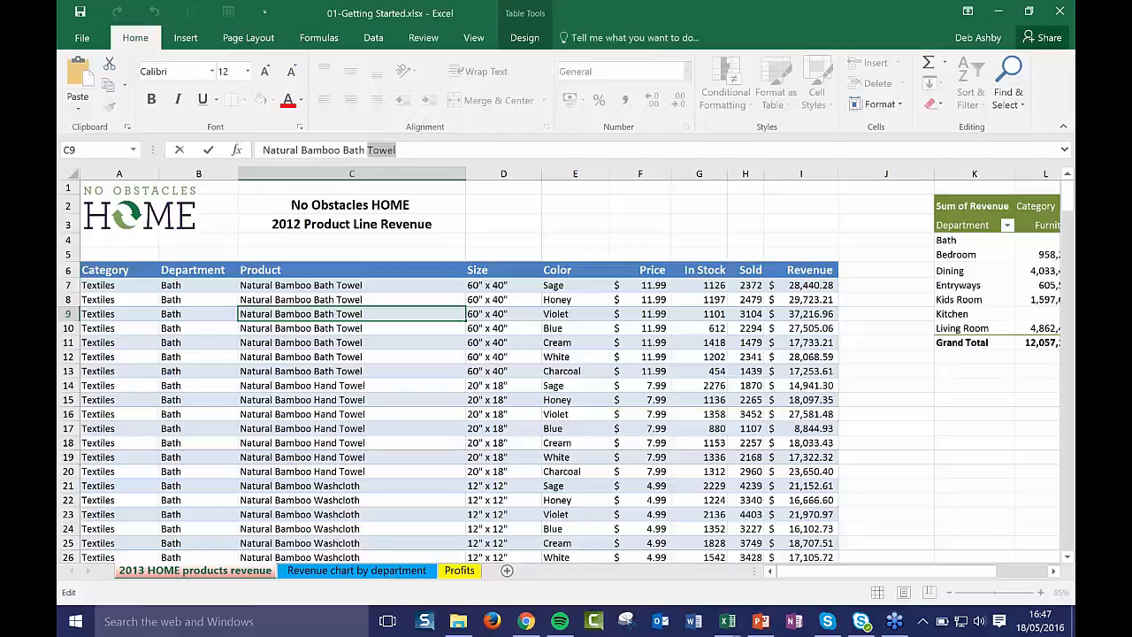
click(307, 329)
click(312, 343)
click(310, 316)
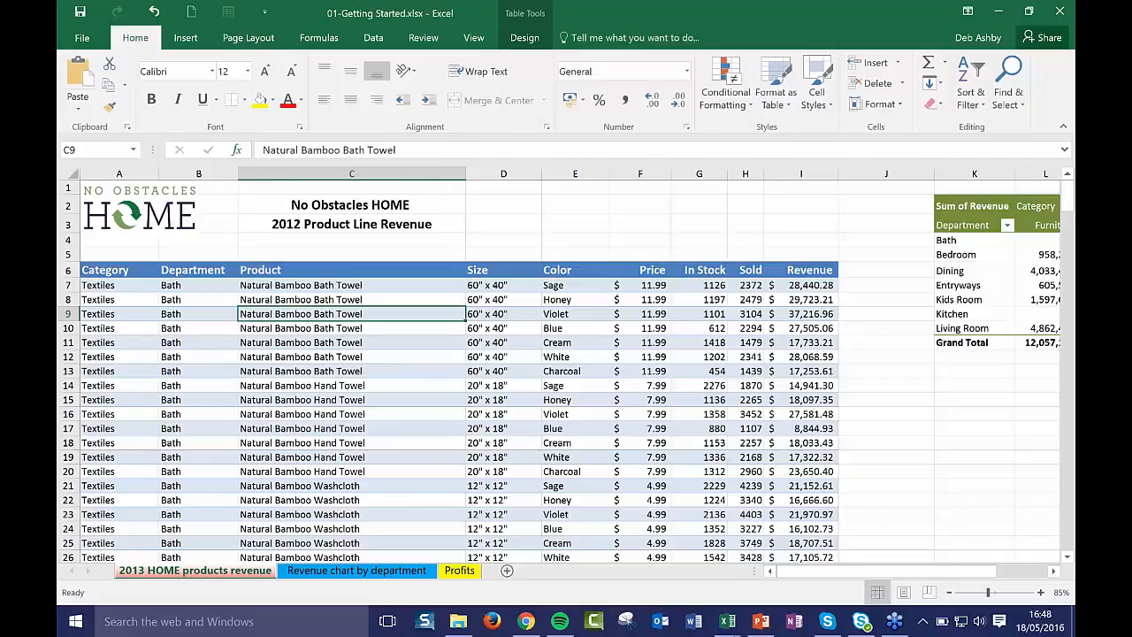
Step: Examine the Revenue formula in I9 with its referenced cells, the price in F11 and the product text in C9
click(807, 315)
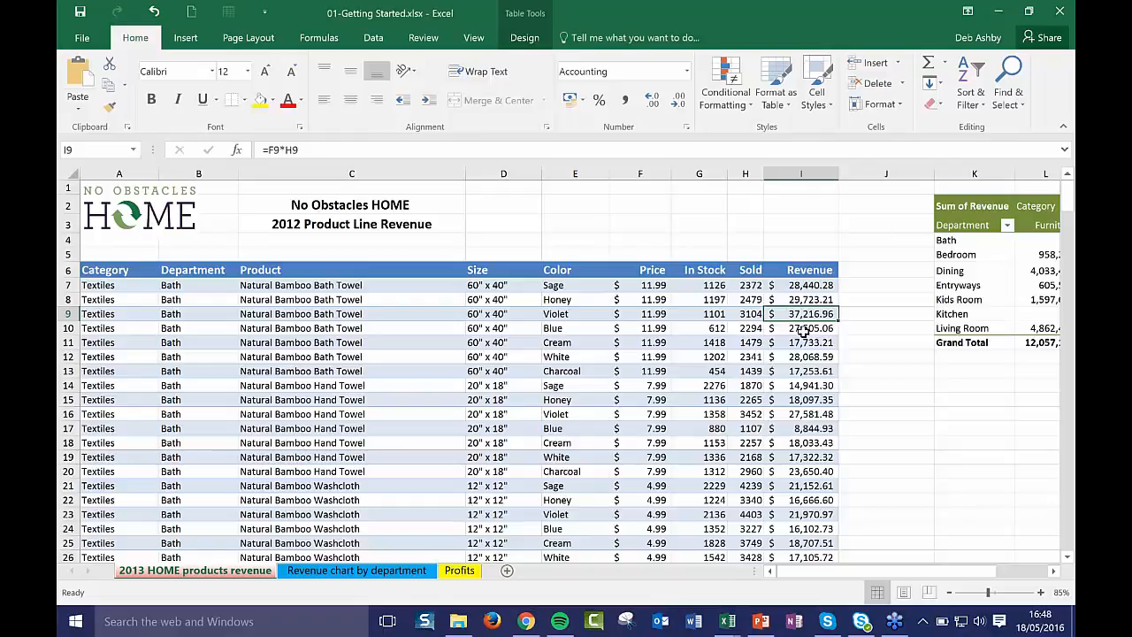
click(307, 149)
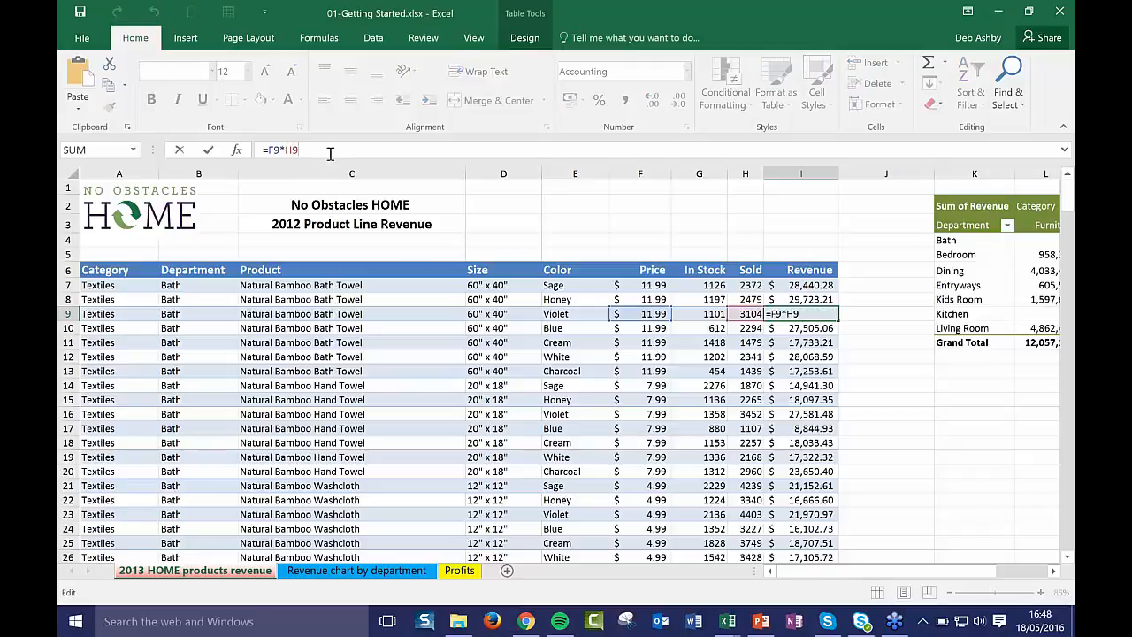
click(699, 442)
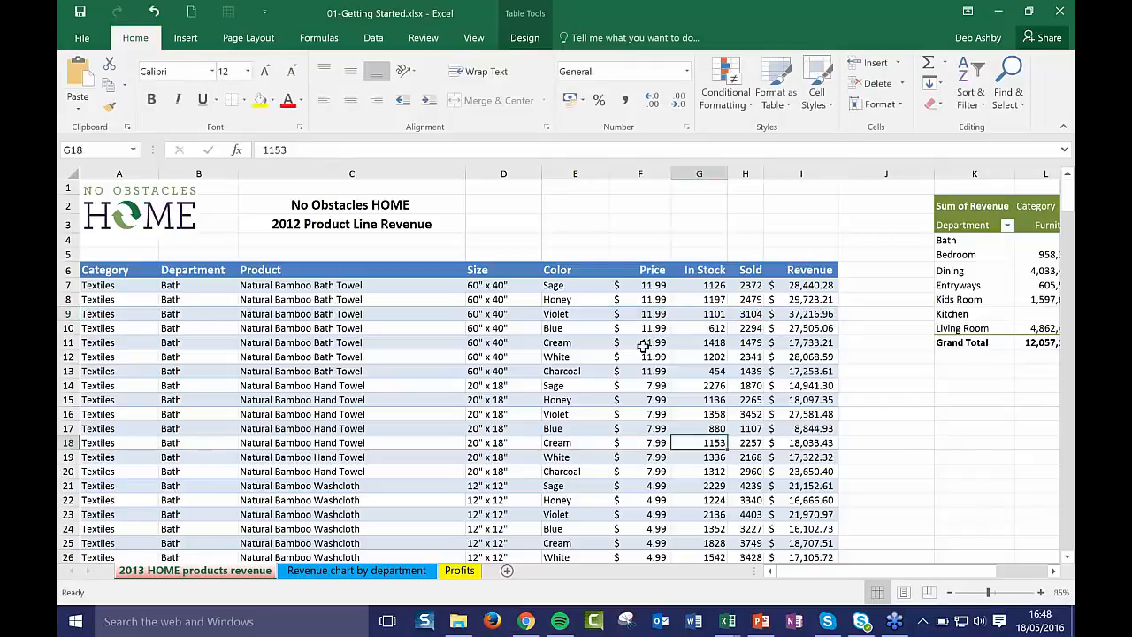
click(623, 342)
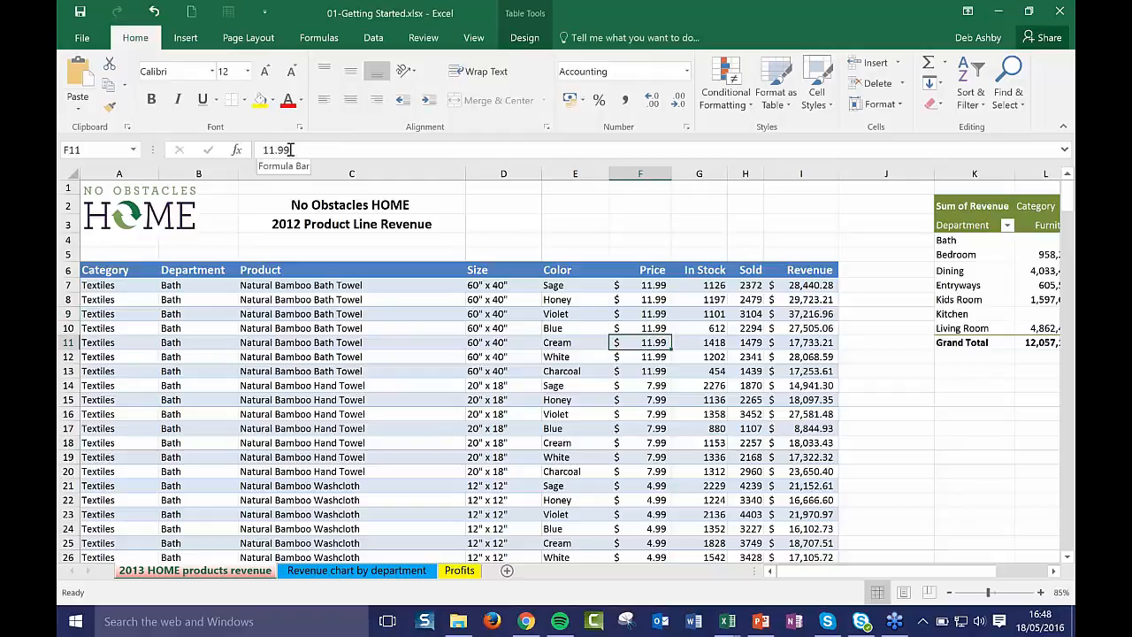
double_click(384, 311)
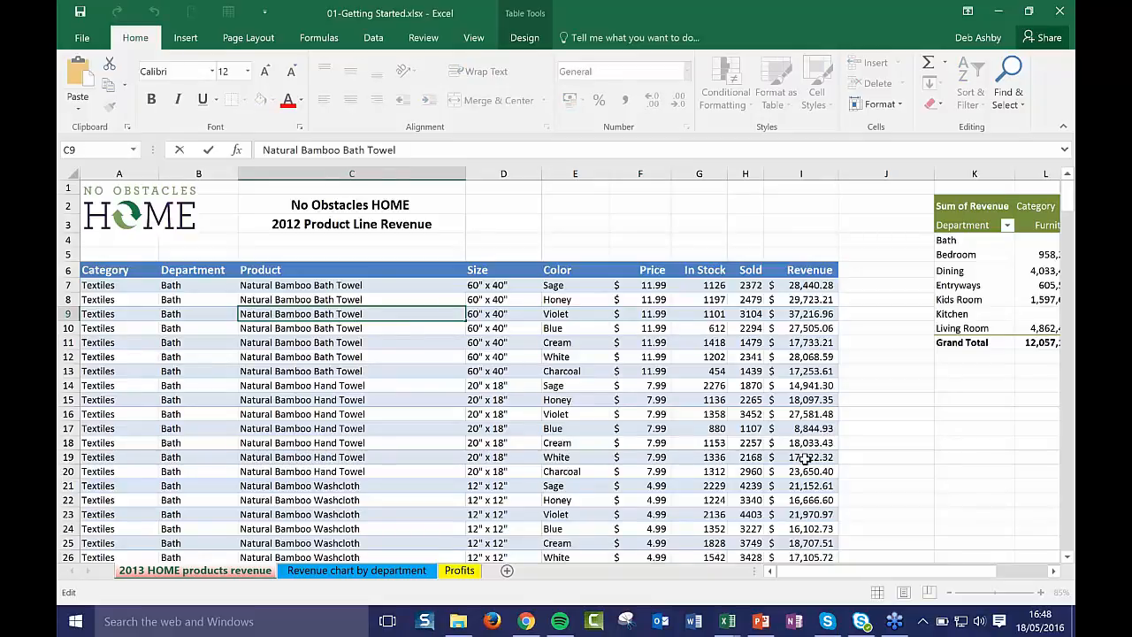
click(847, 475)
Step: View the Revenue chart by department sheet, select its cell B17 and return to the 2013 HOME products revenue sheet
click(415, 570)
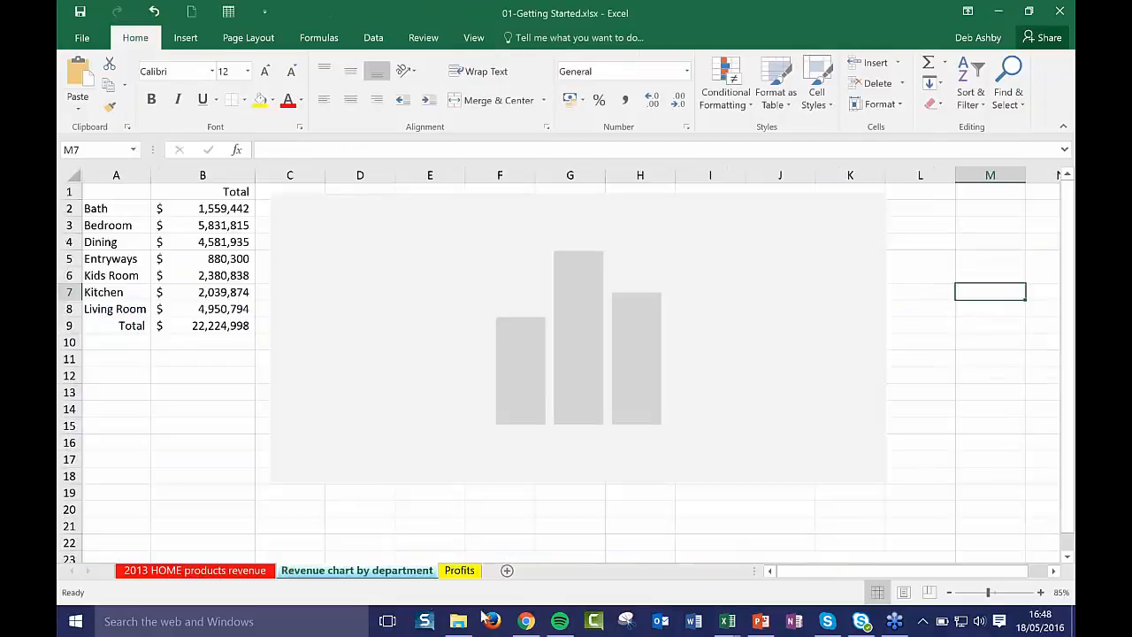
click(184, 460)
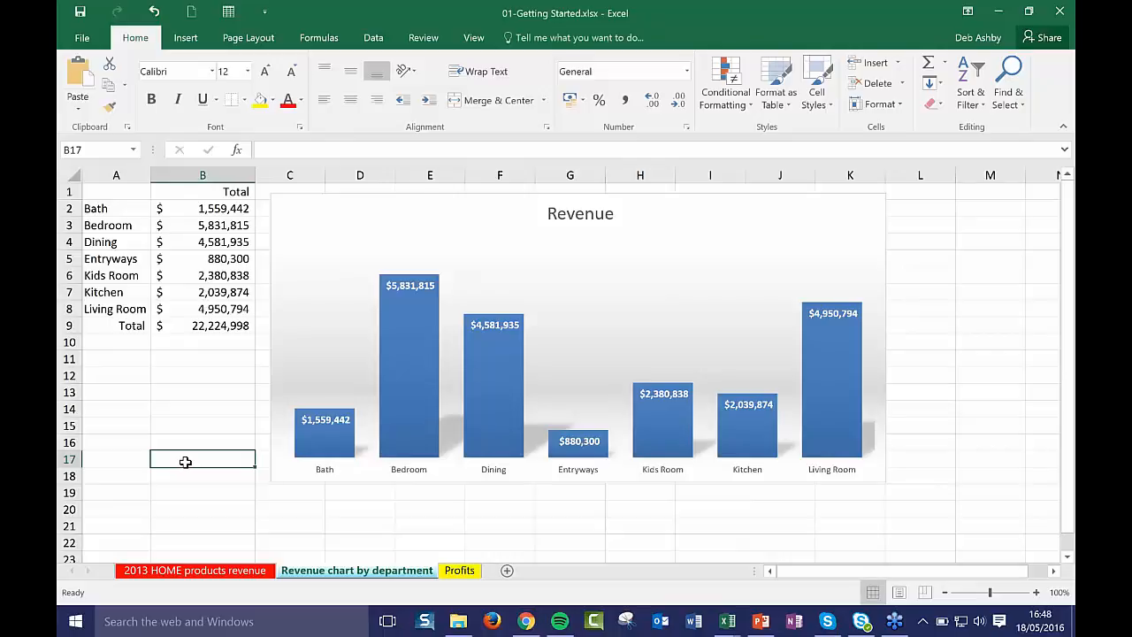
click(178, 570)
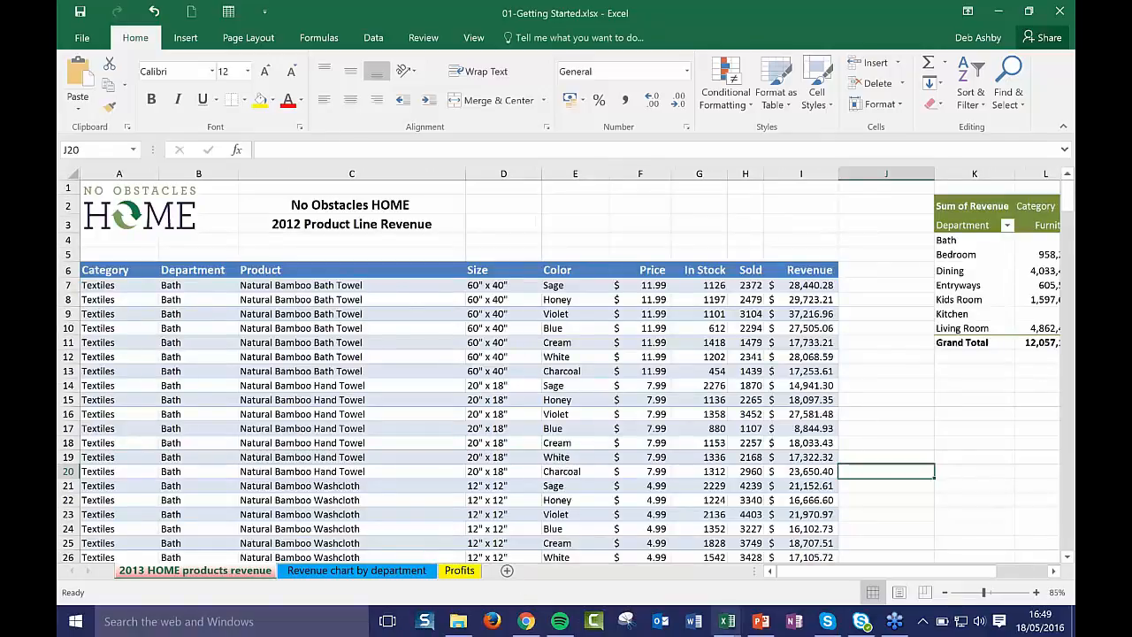
Step: Highlight the product name inside cell C7 to show its quick formatting options, and leave editing by selecting cell F4
click(376, 284)
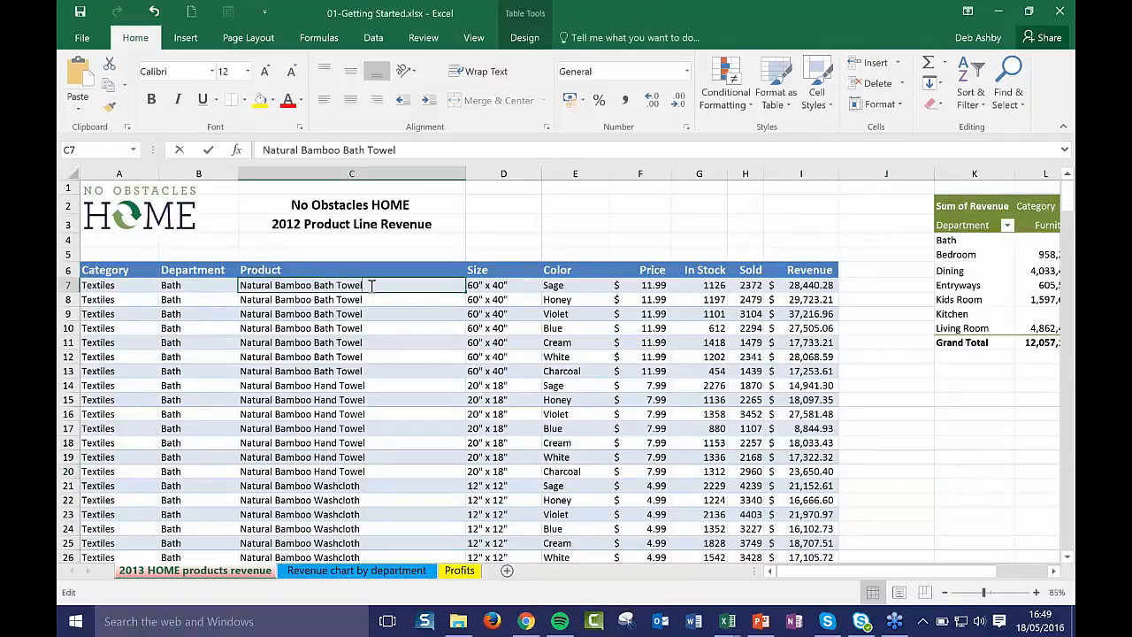
double_click(371, 285)
drag(371, 284, 248, 285)
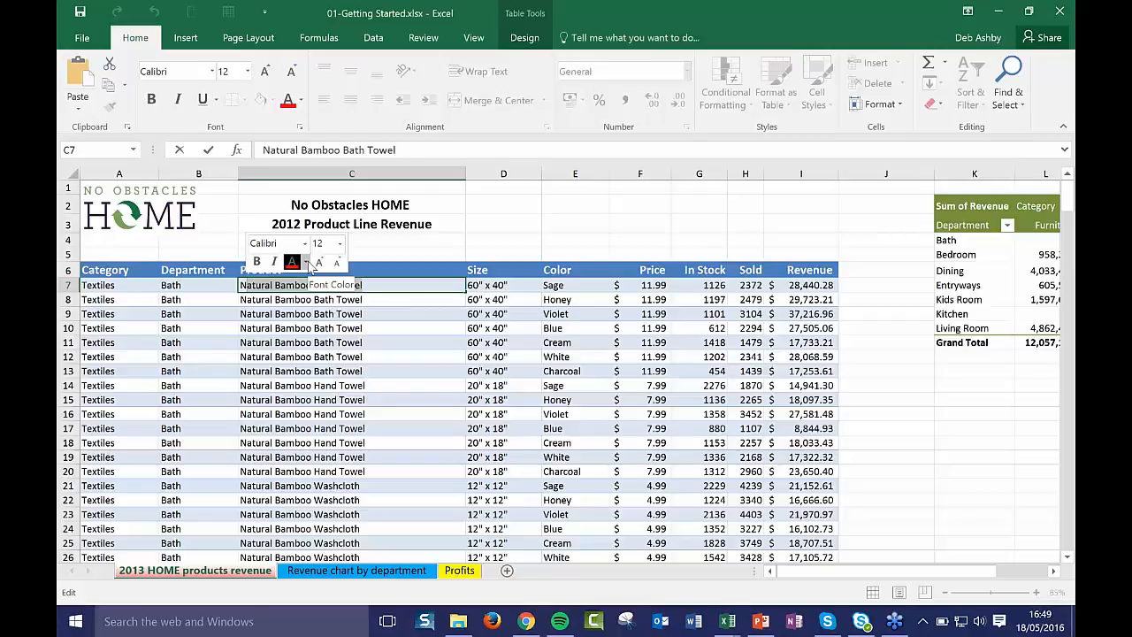
click(637, 239)
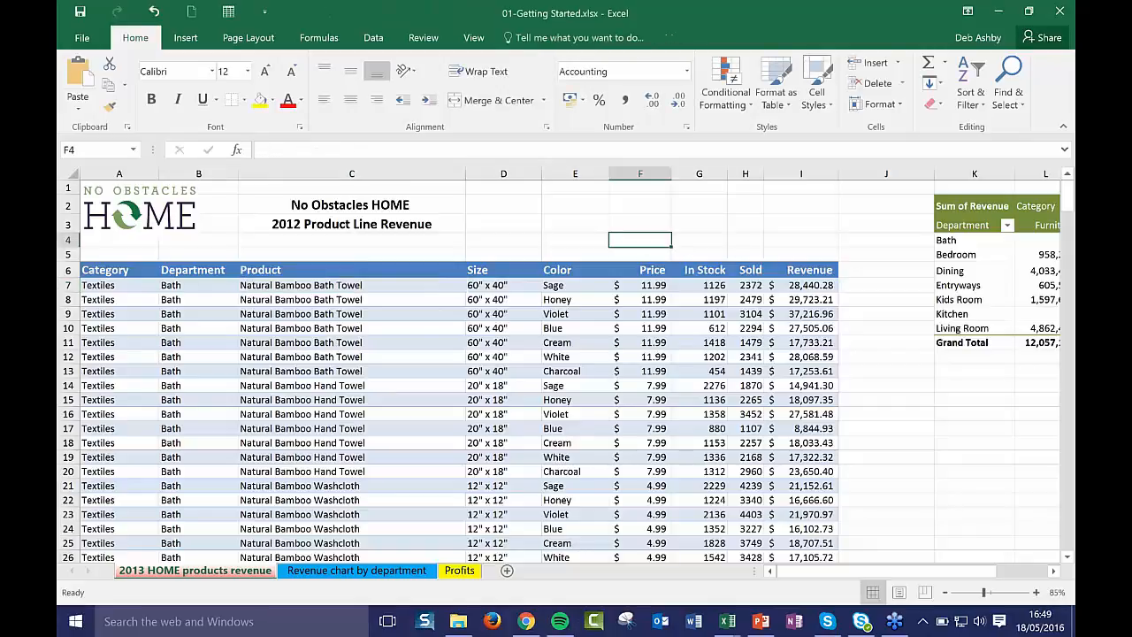
Step: With cell D3 selected, find Format Cells through the Tell Me search, open its dialog and close it
click(501, 225)
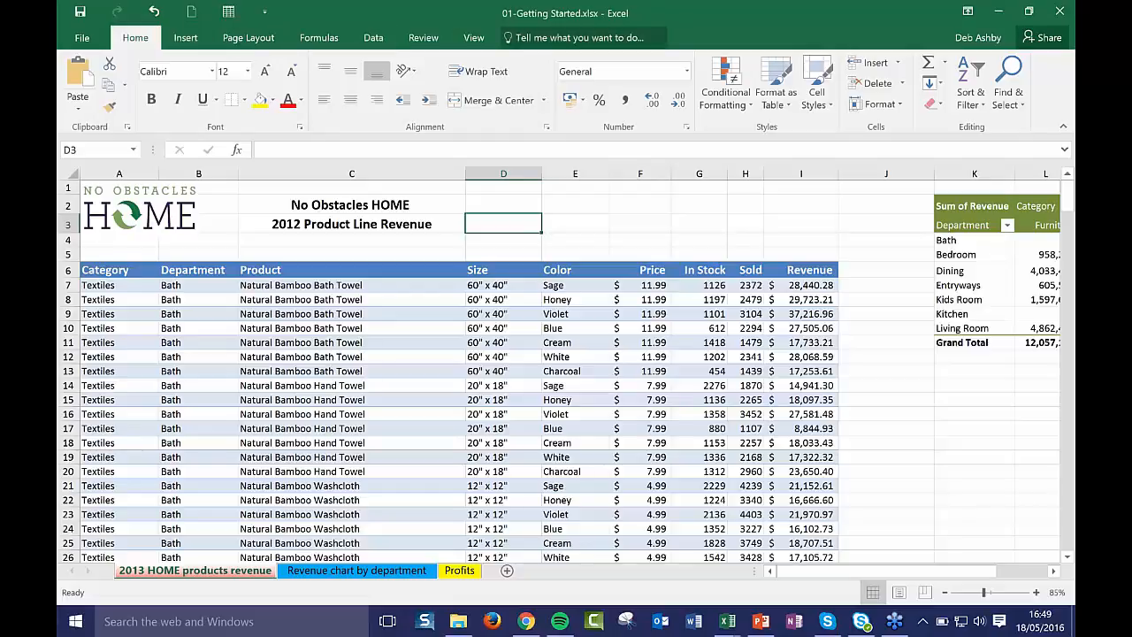
click(534, 37)
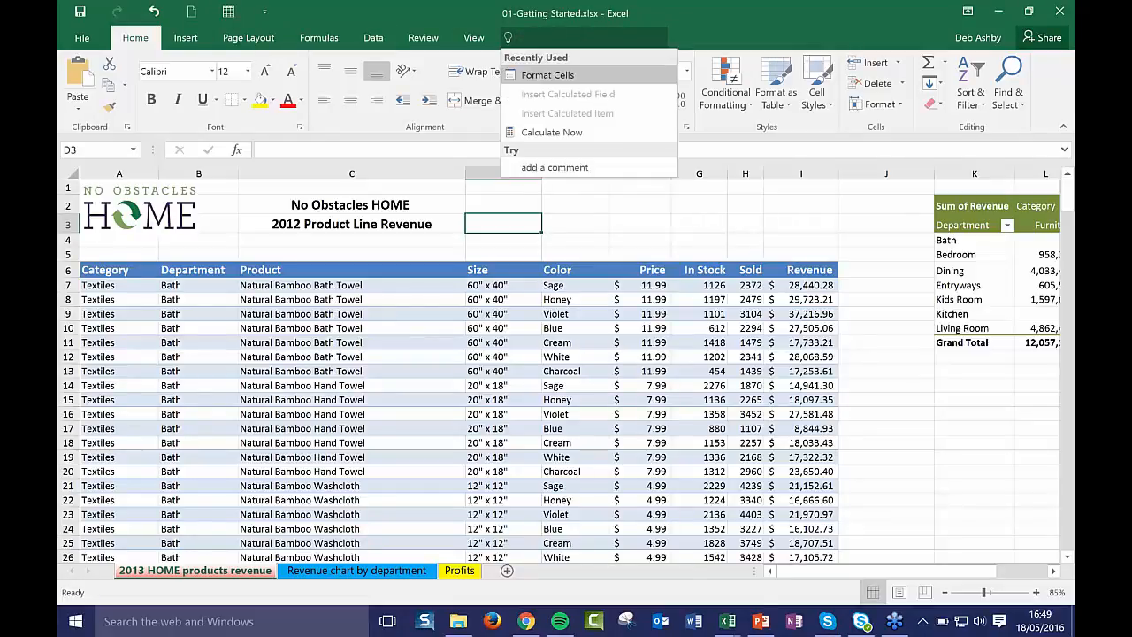
click(739, 28)
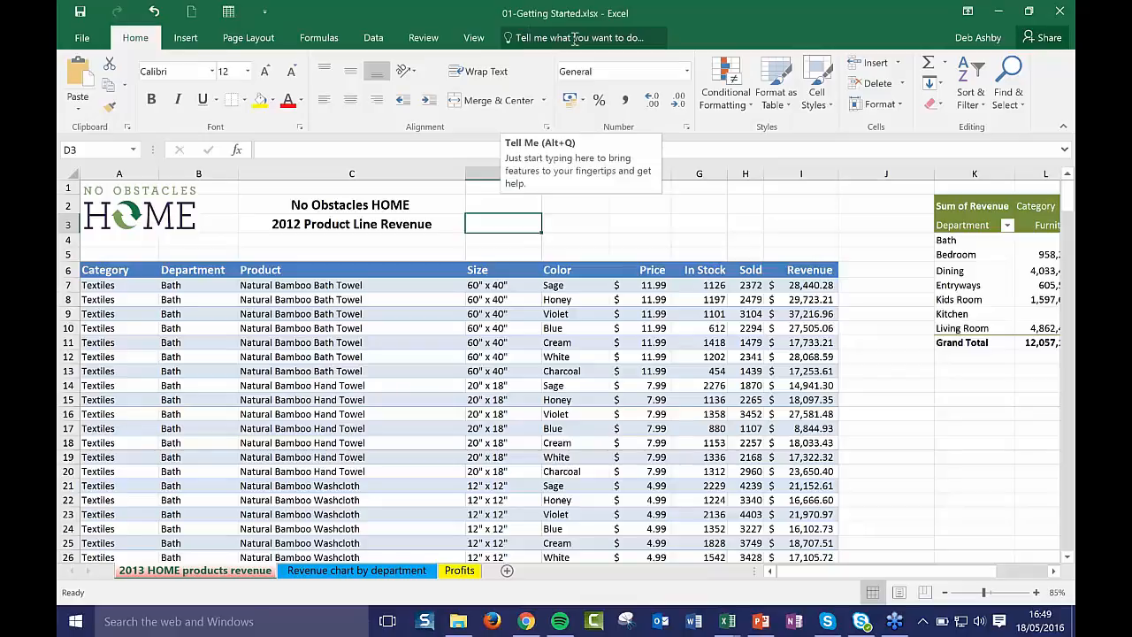
click(538, 38)
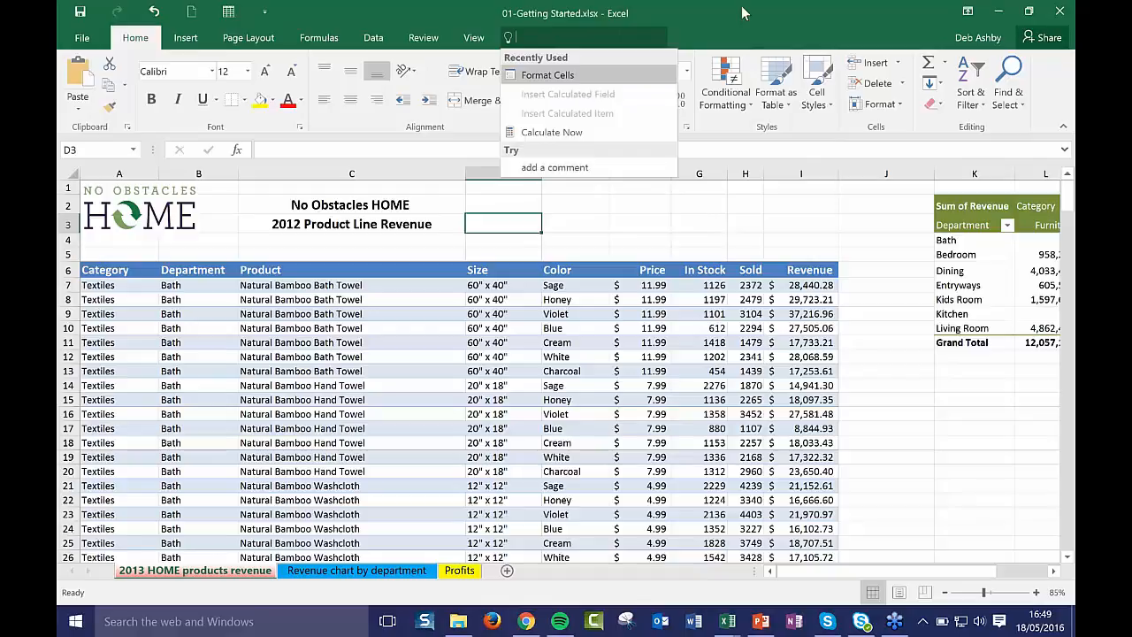
text(Fomat Cells)
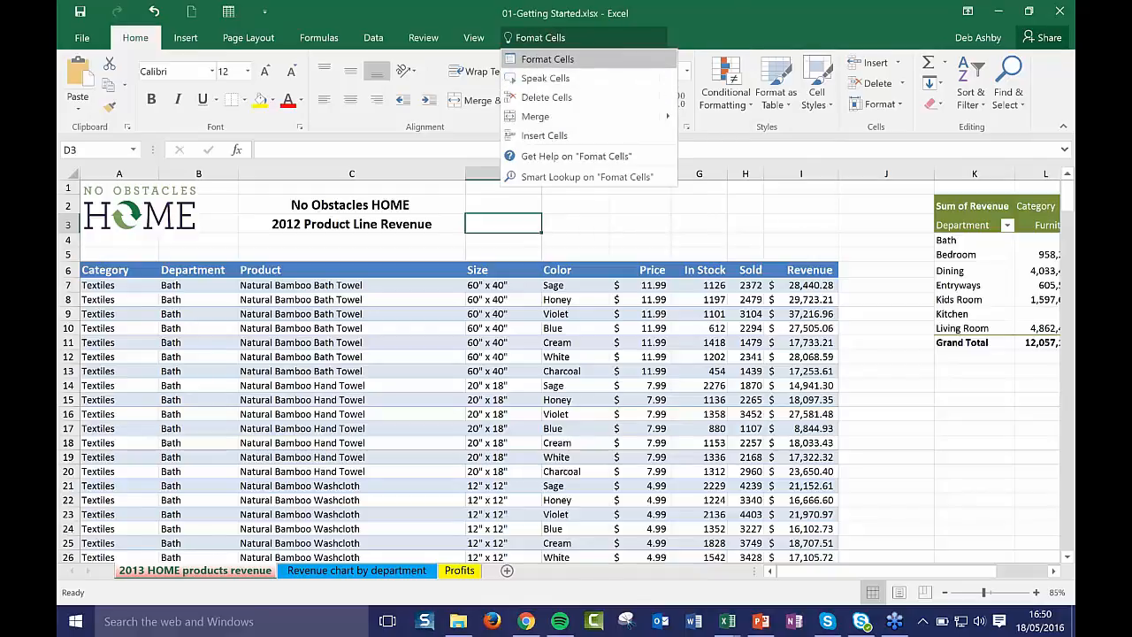
click(608, 64)
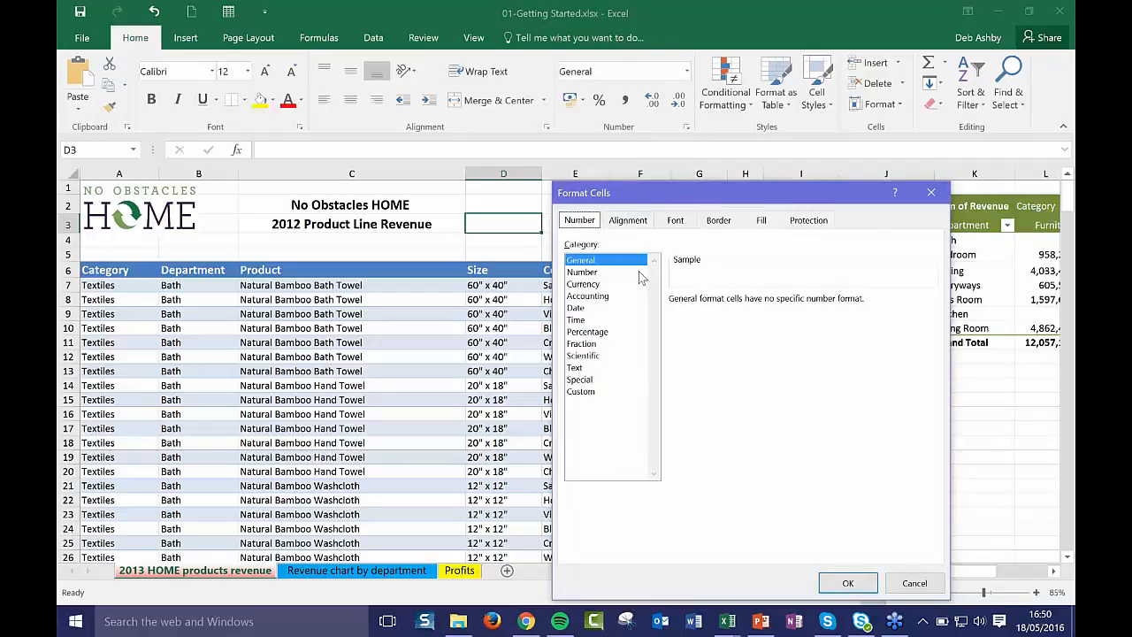
click(930, 194)
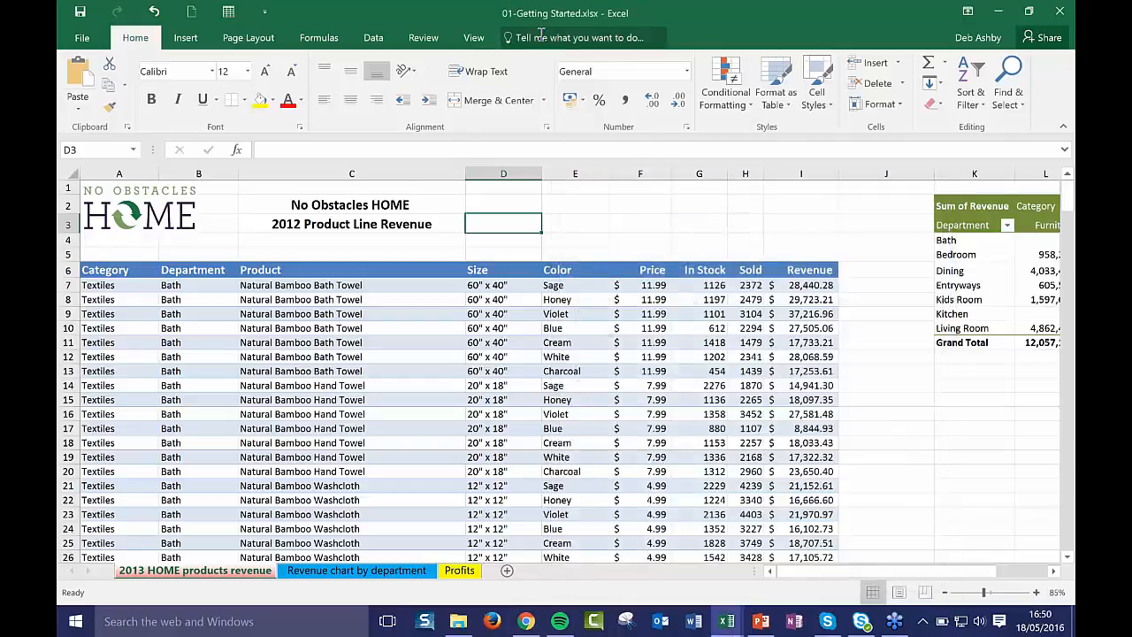
Step: Search Tell Me for "Format Cells", open the help articles on it and close the help window
click(619, 37)
text(For)
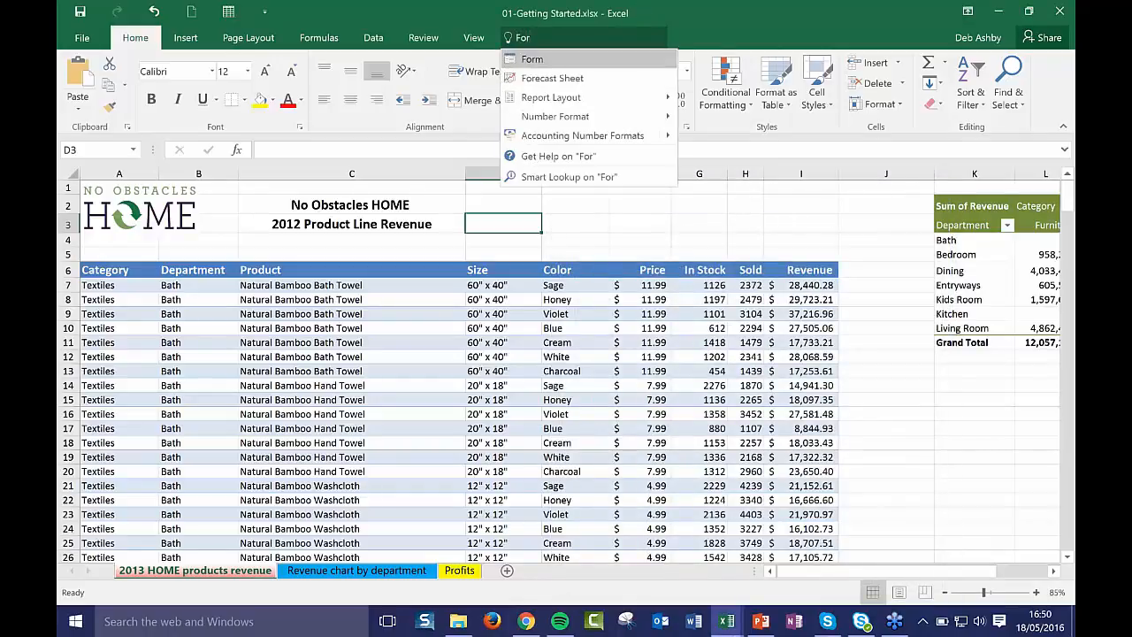
text(mat Cells)
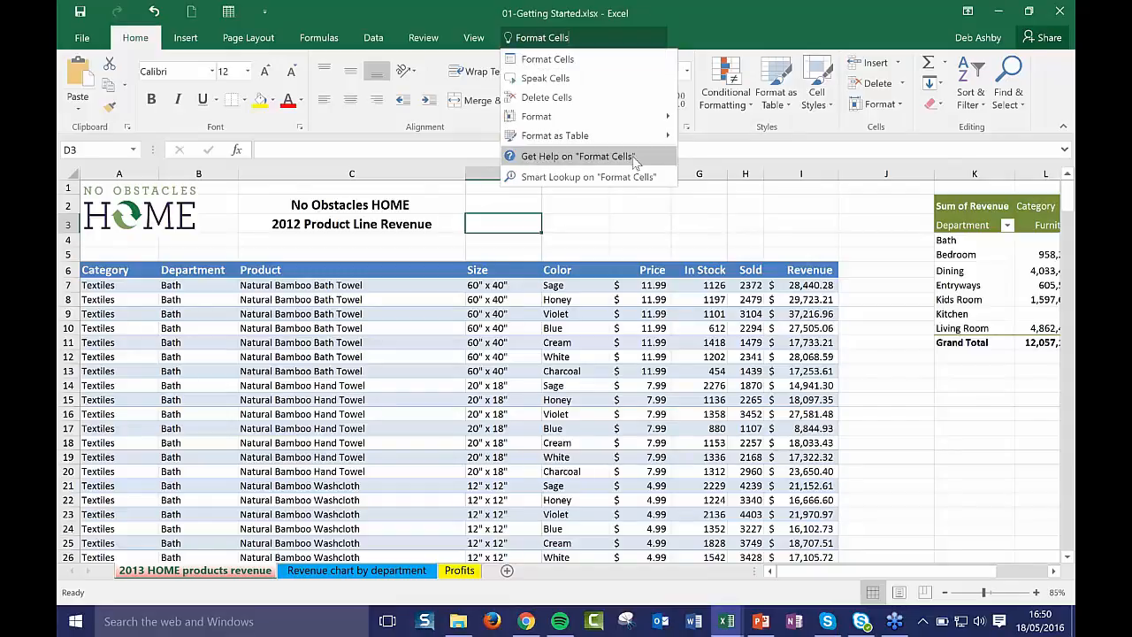
click(578, 159)
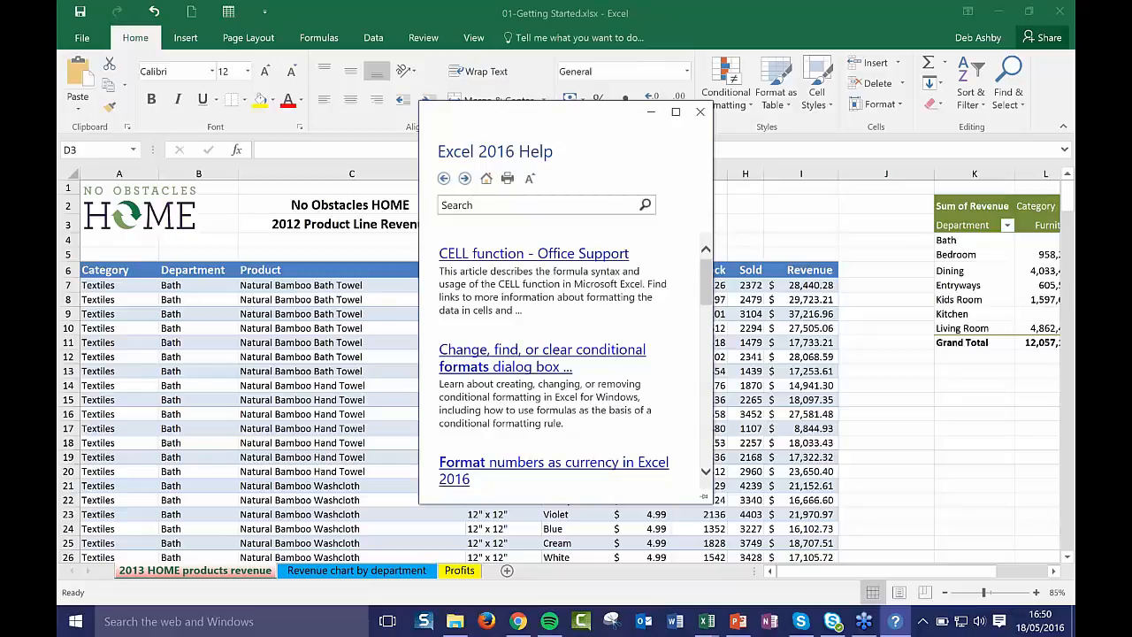
click(700, 113)
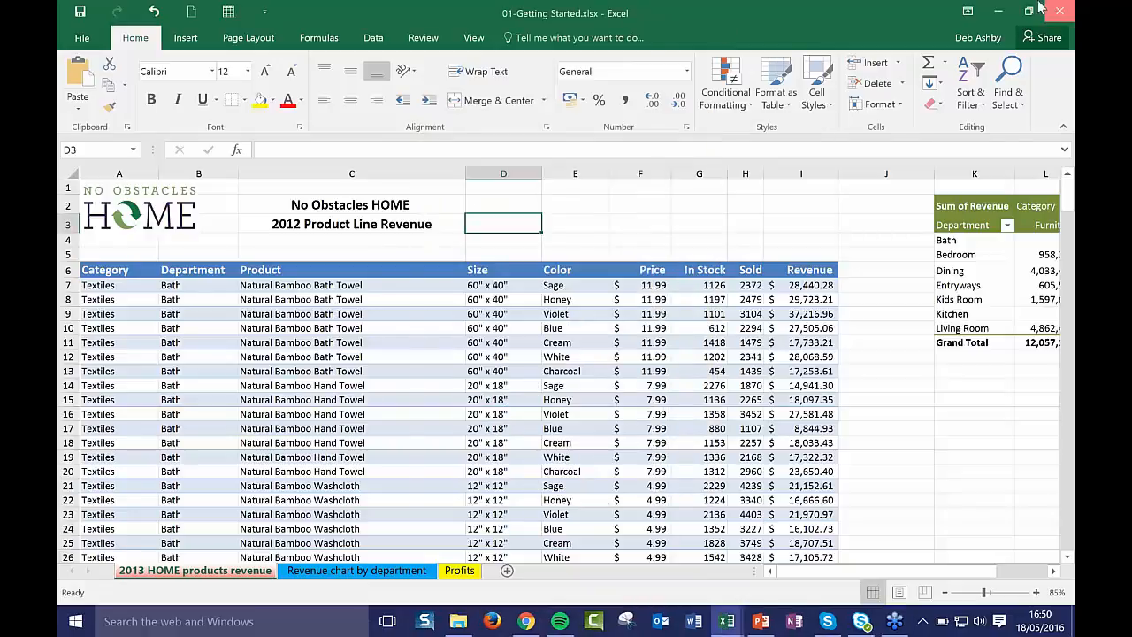
Step: Close 01-Getting Started.xlsx without saving, and open 02-Entering Data.xlsx from the Ch02 exercise folder with editing enabled
click(1059, 11)
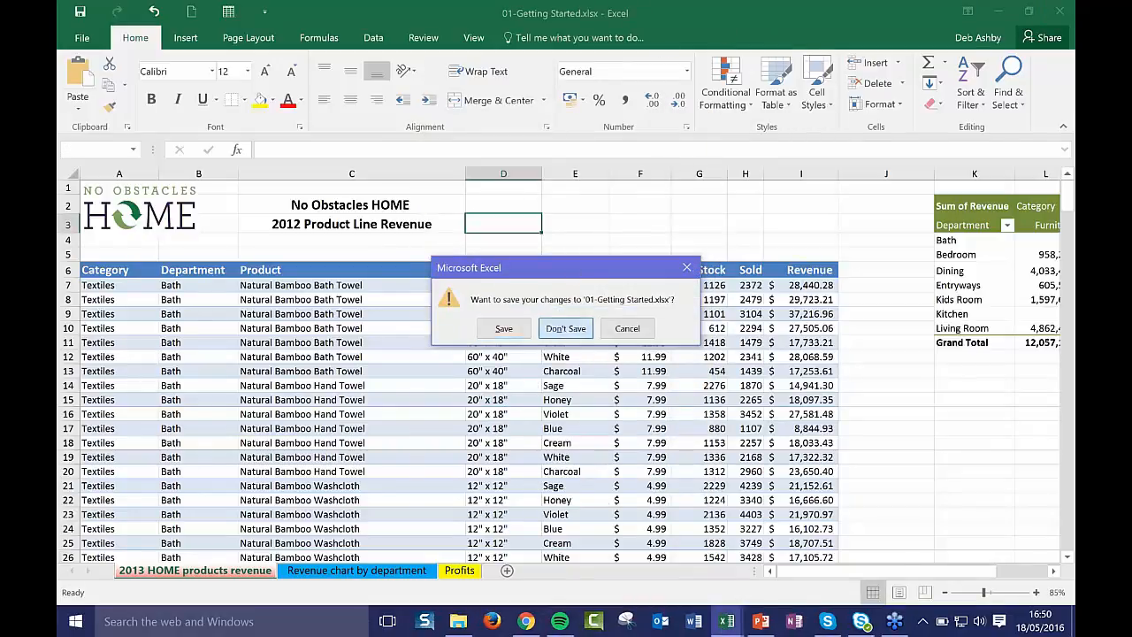
click(565, 328)
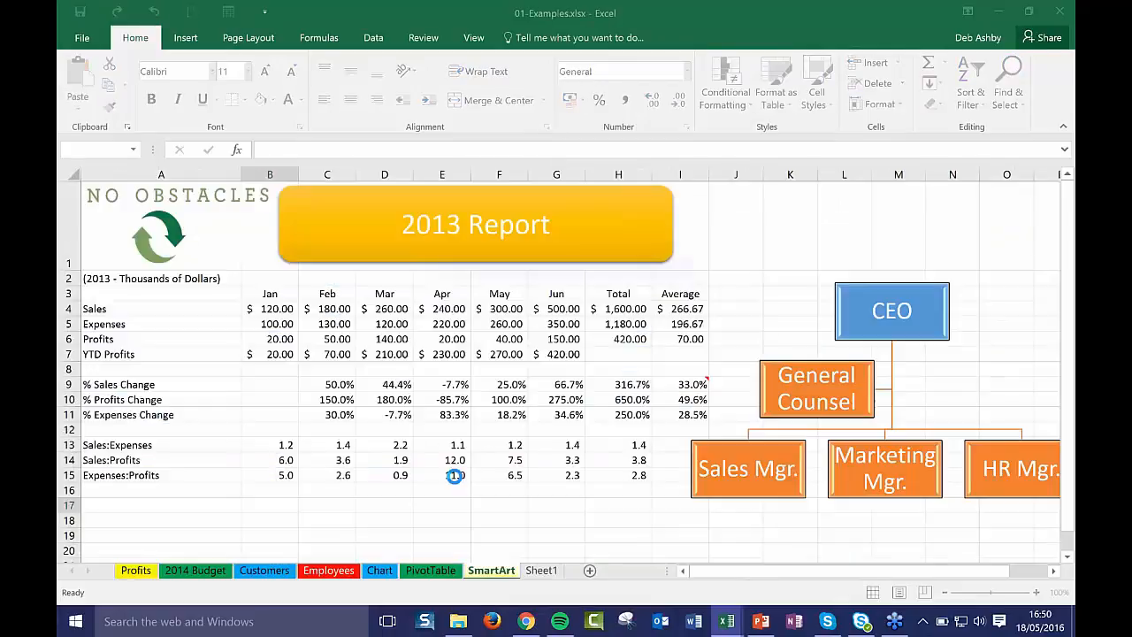
click(459, 621)
click(550, 181)
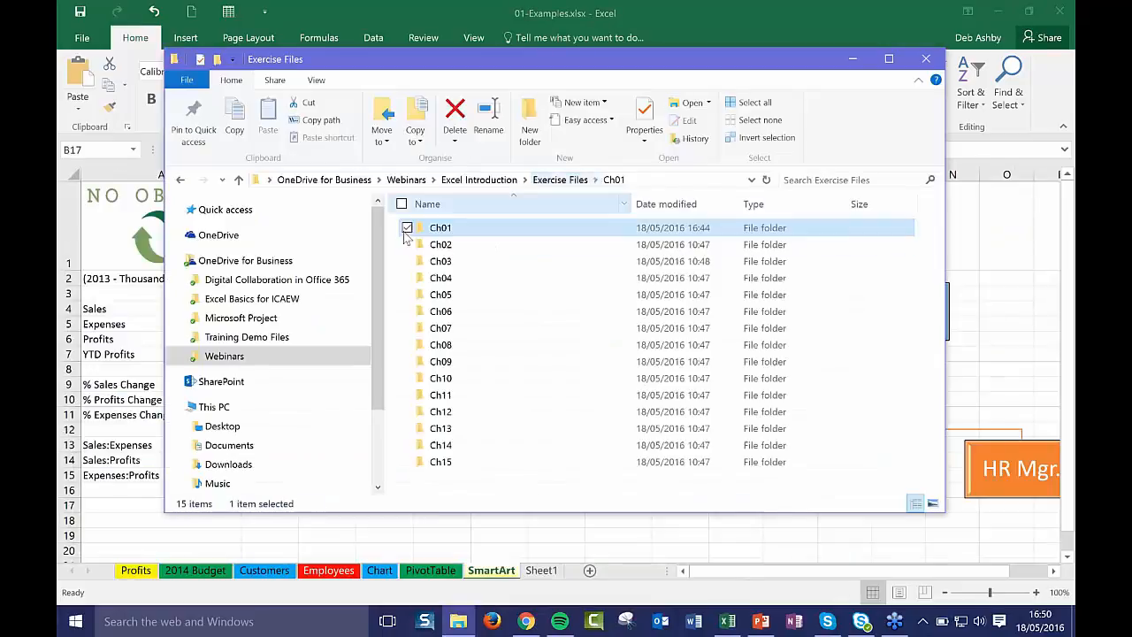
double_click(456, 245)
double_click(487, 227)
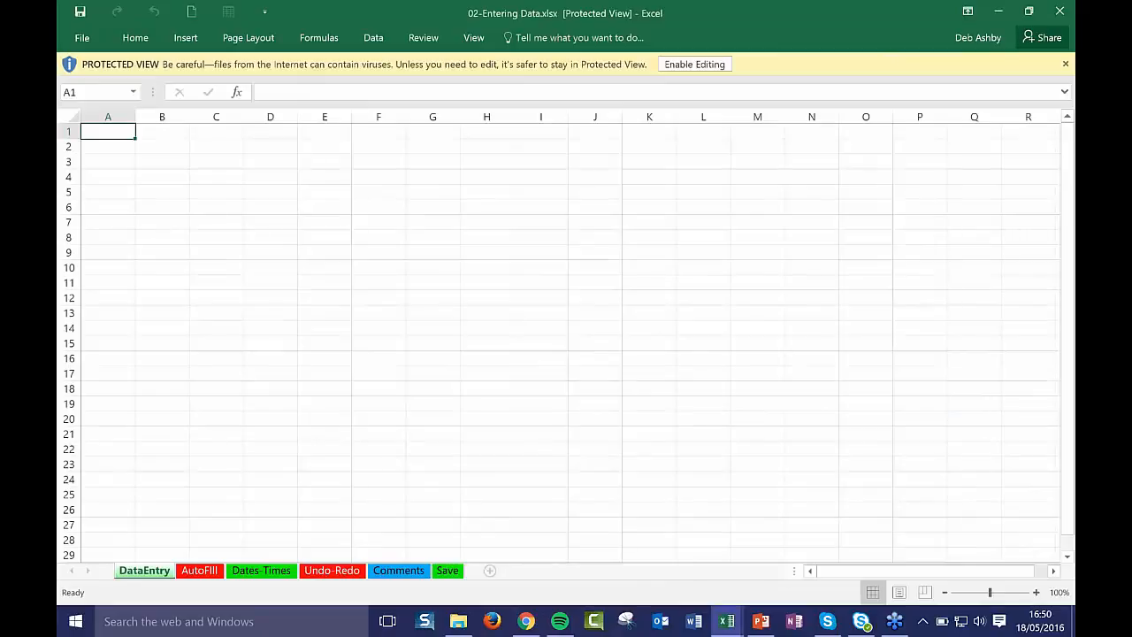
click(694, 63)
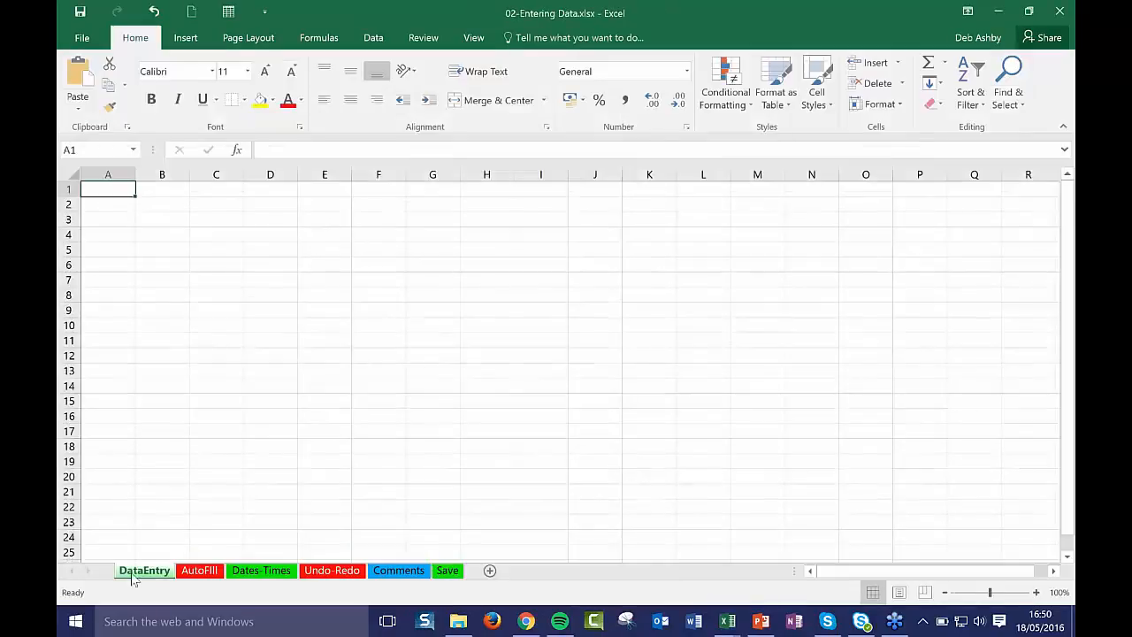
Step: Enter the label "Sales" in cell A2 of the DataEntry sheet
click(162, 205)
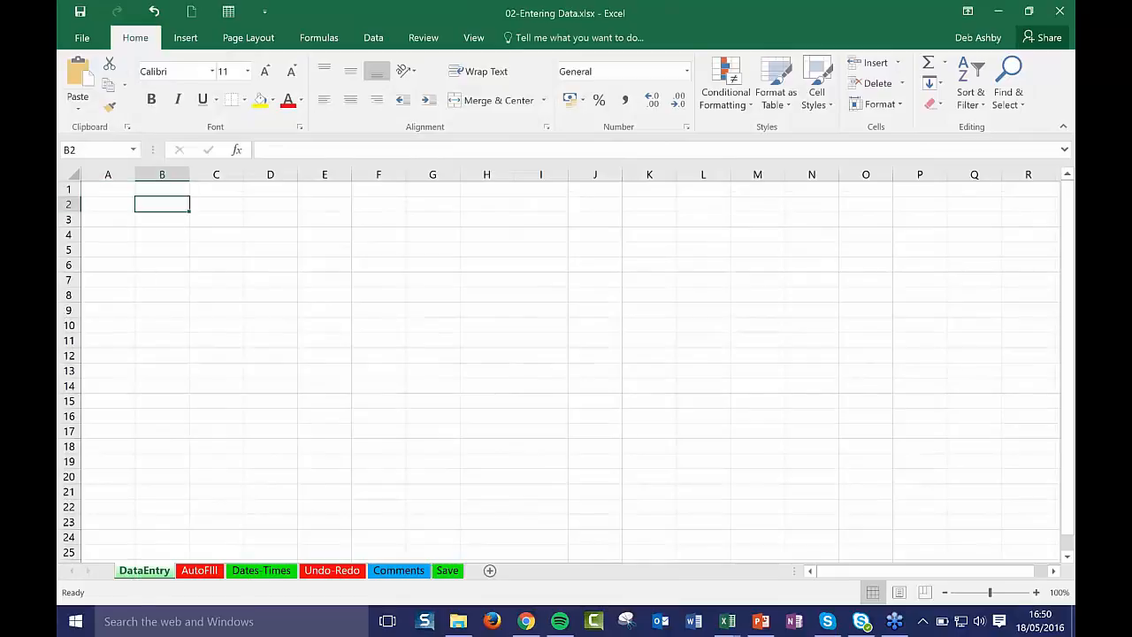
click(114, 204)
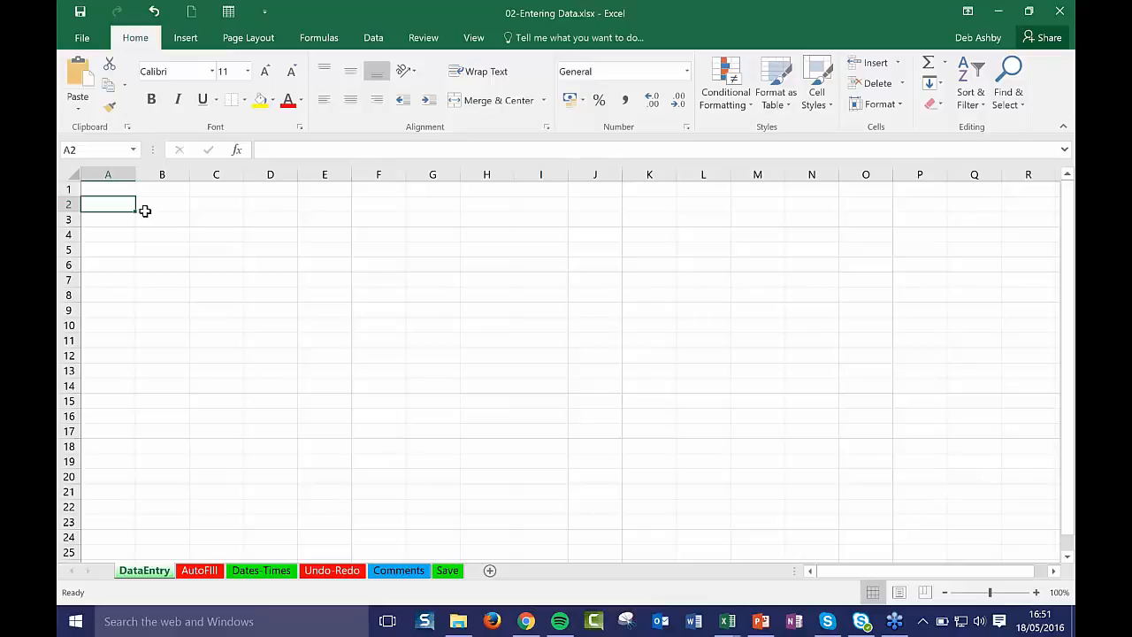
click(1038, 592)
click(1038, 592)
scroll(177, 289, up, 2)
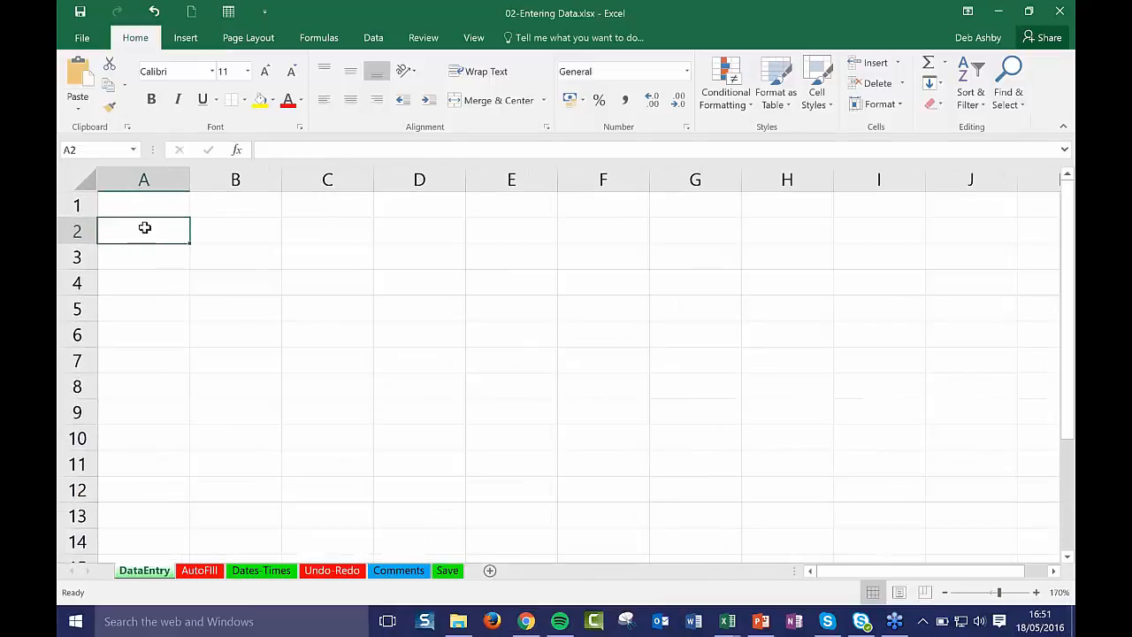
text(Sales)
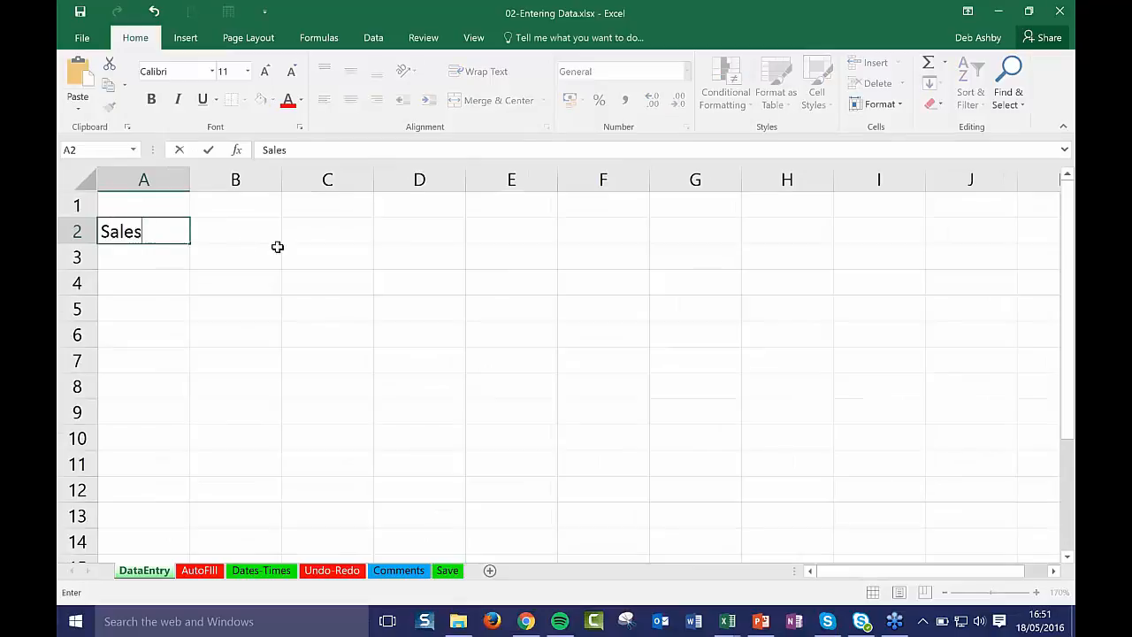
key(Return)
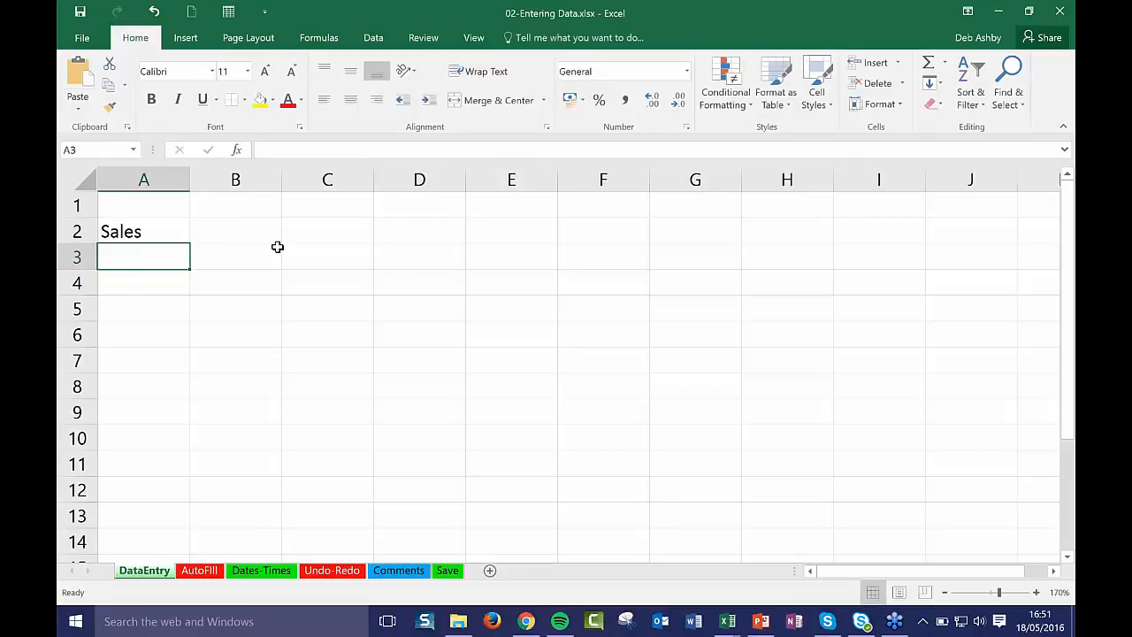
Step: Enter the deliberately misspelt label "Exponses" in cell A3, below Sales
text(Ex)
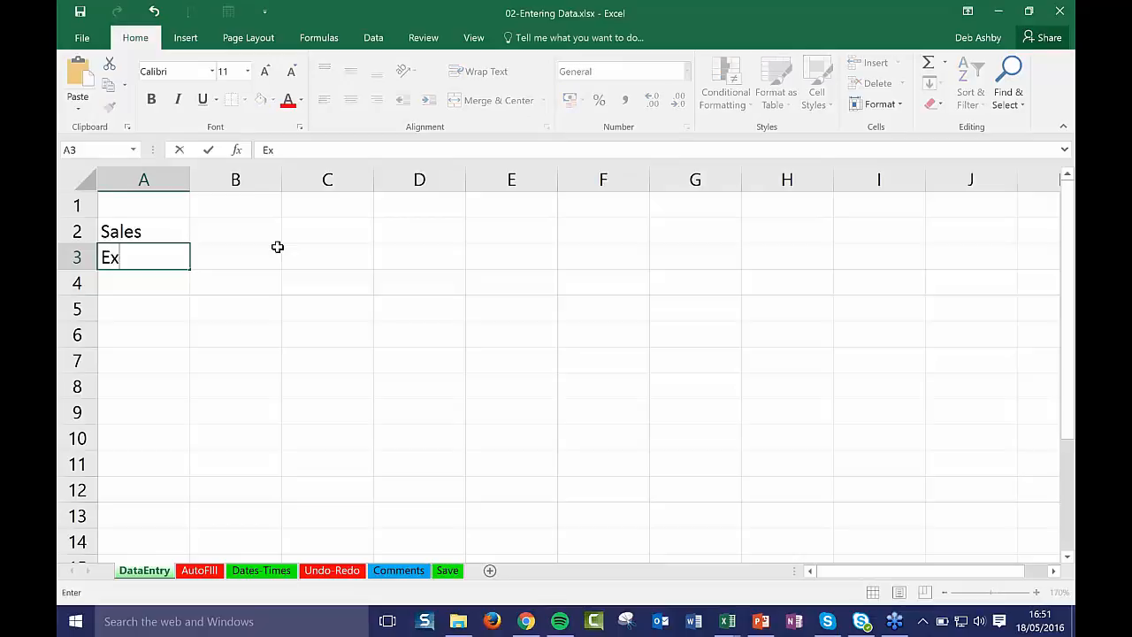
text(ponses)
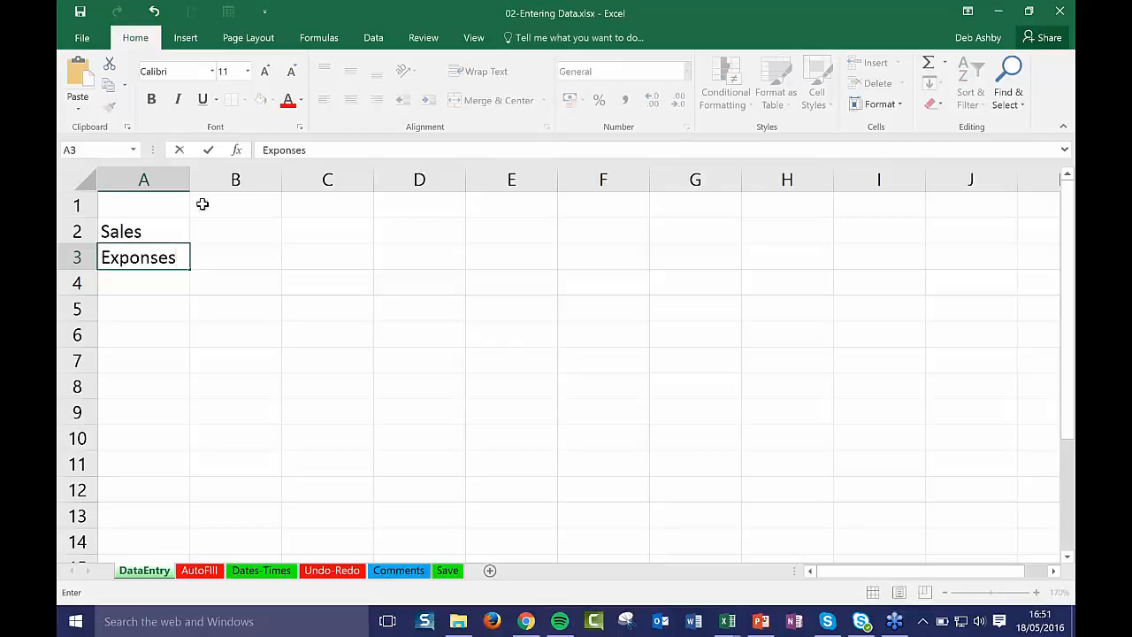
click(240, 252)
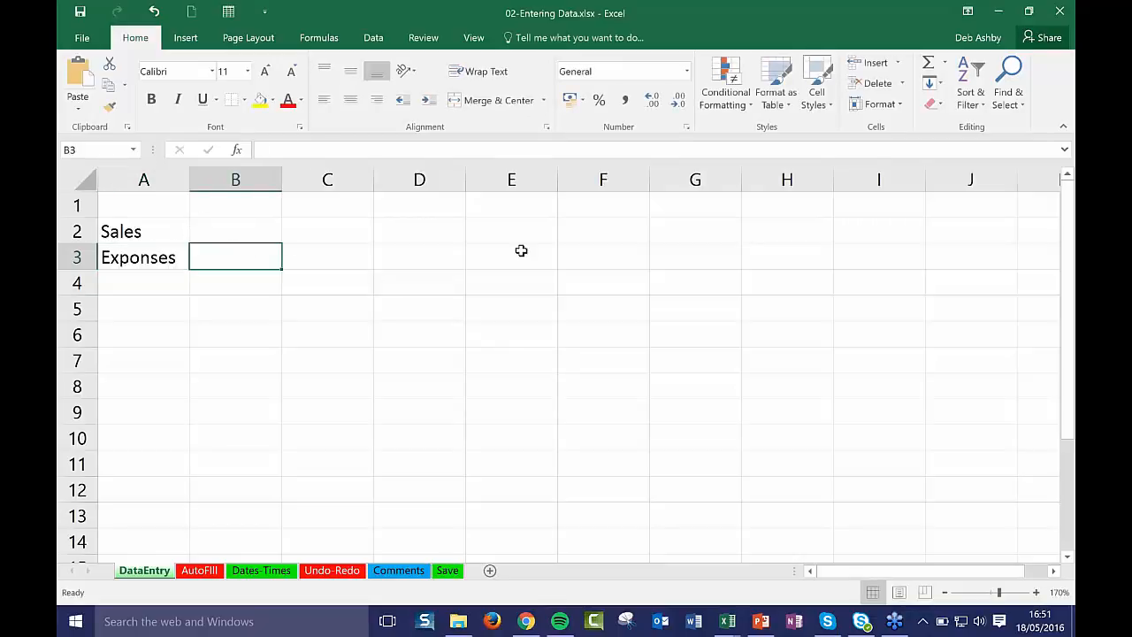
Step: Correct the label in cell A3 to "Expenses" by replacing only the wrong letter inside the cell
click(145, 258)
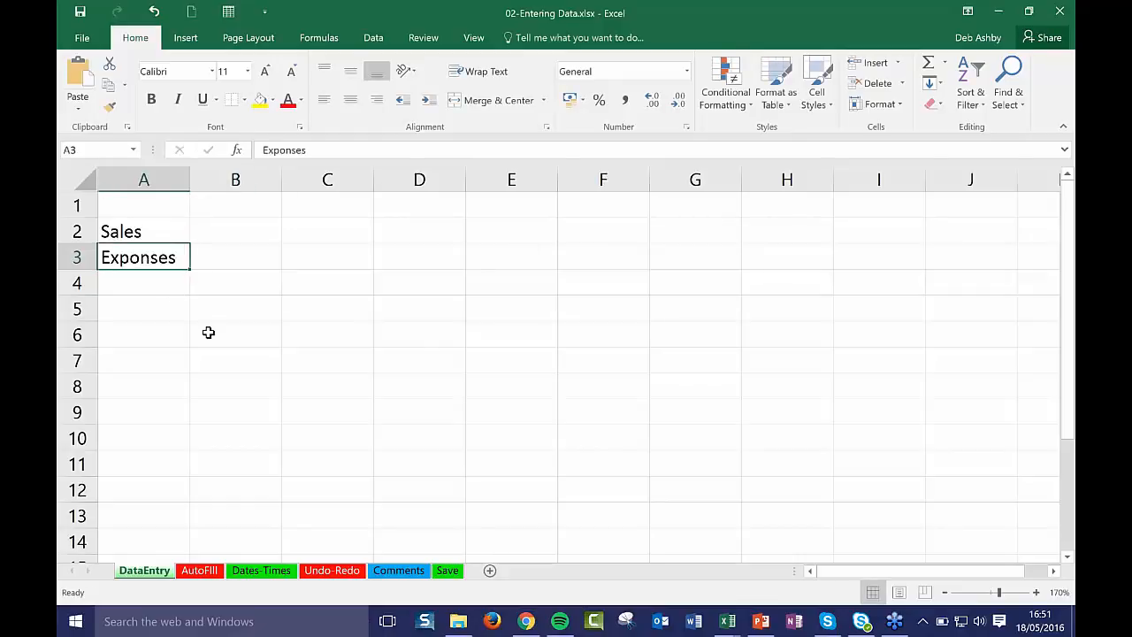
double_click(141, 257)
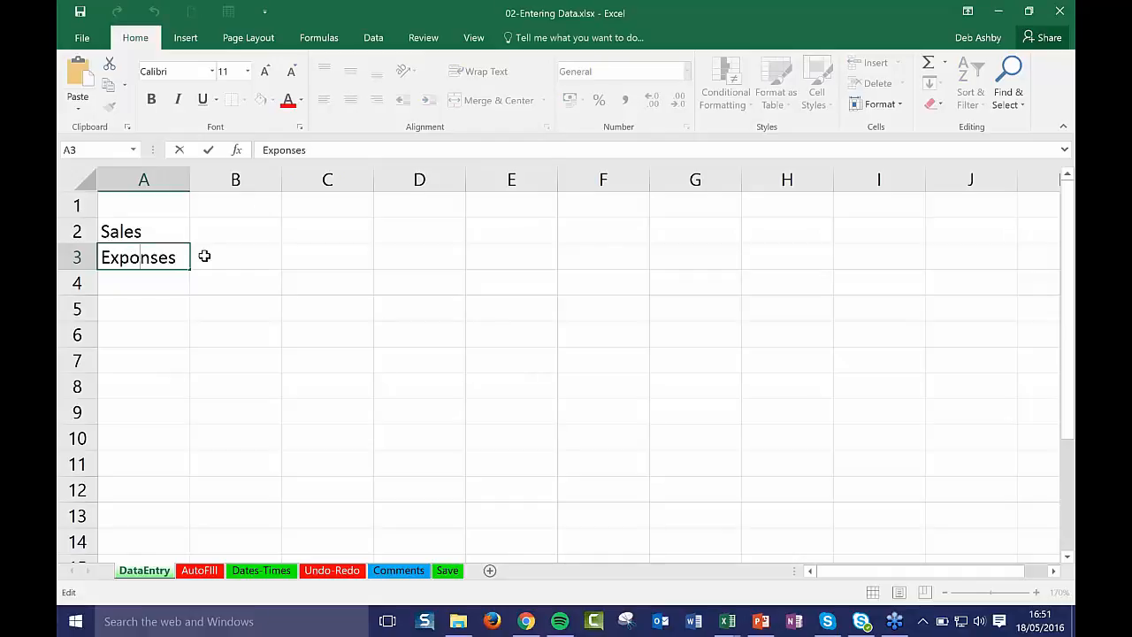
key(BackSpace)
text(e)
click(229, 275)
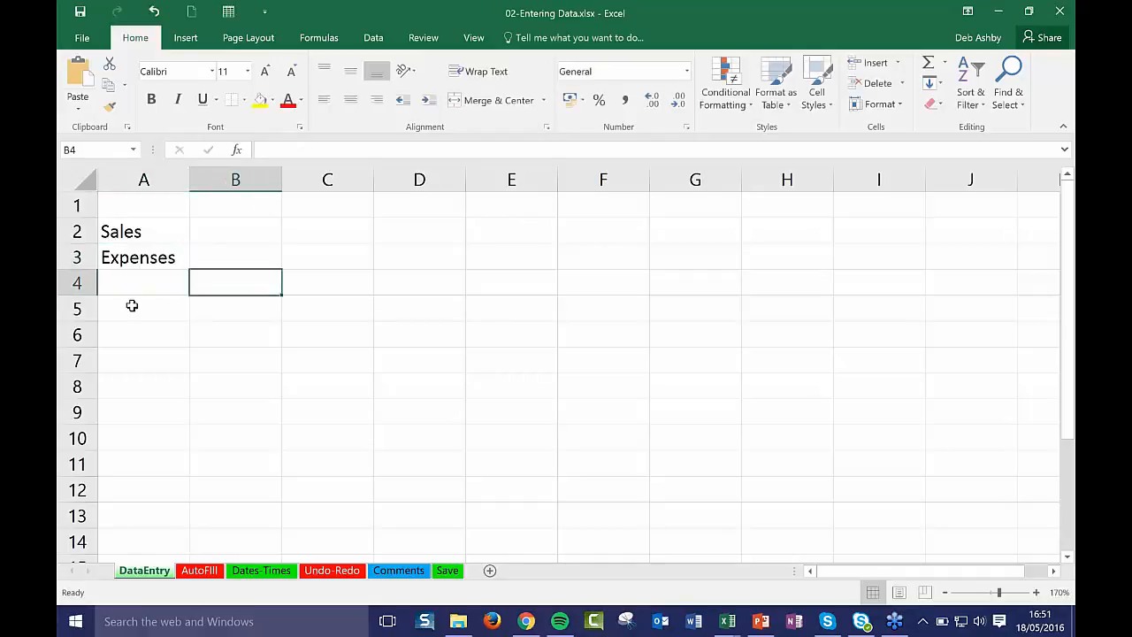
Step: Enter the label "Profits" in cell A4, below Expenses
click(138, 281)
text(Profits)
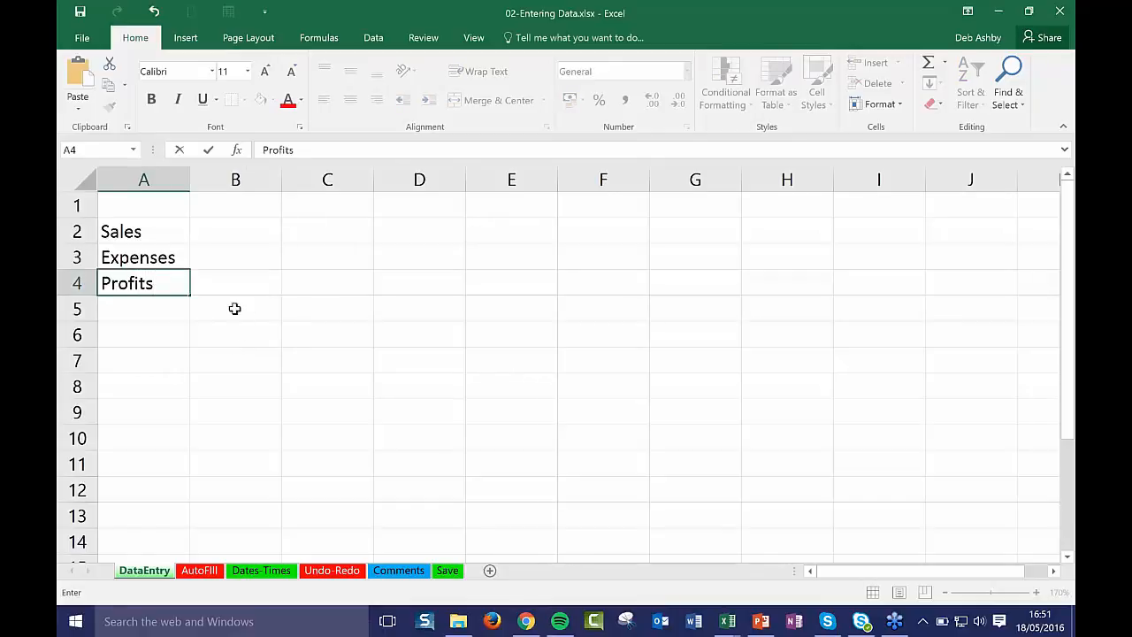
click(235, 312)
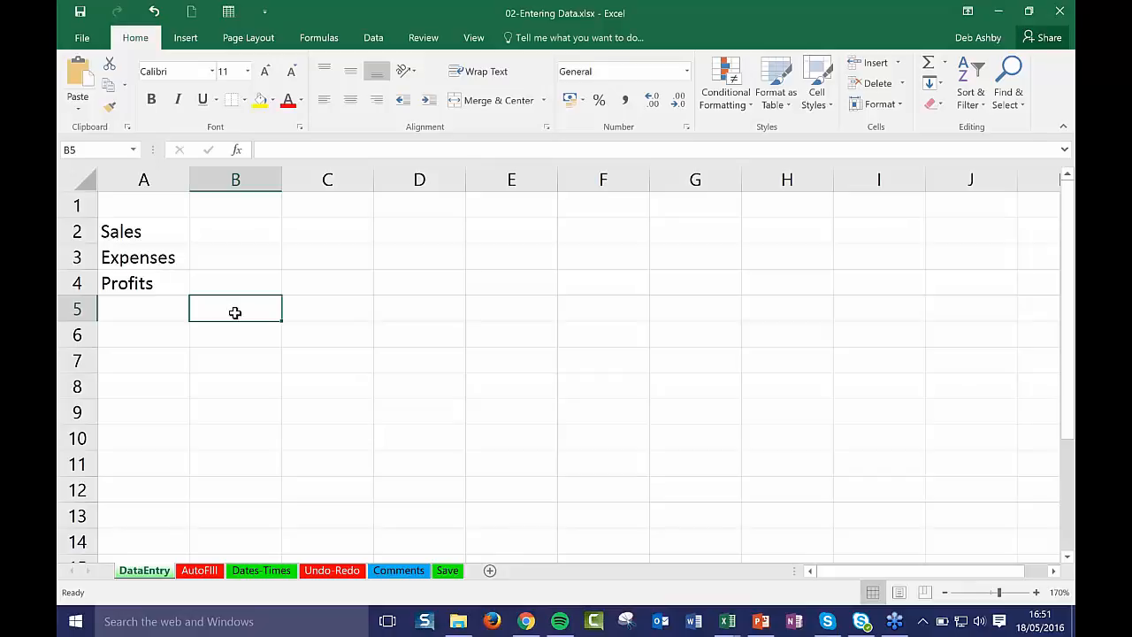
Step: Enter 12O, with a letter O instead of a zero, in the Sales cell B2, and 160 in the Expenses cell B3
click(226, 231)
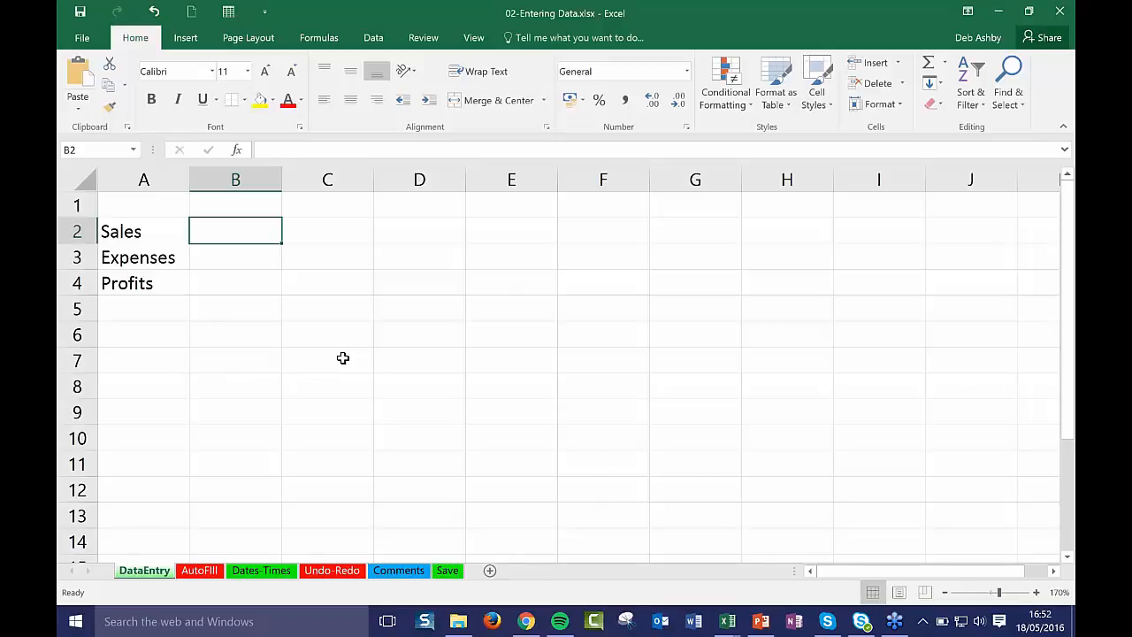
text(12)
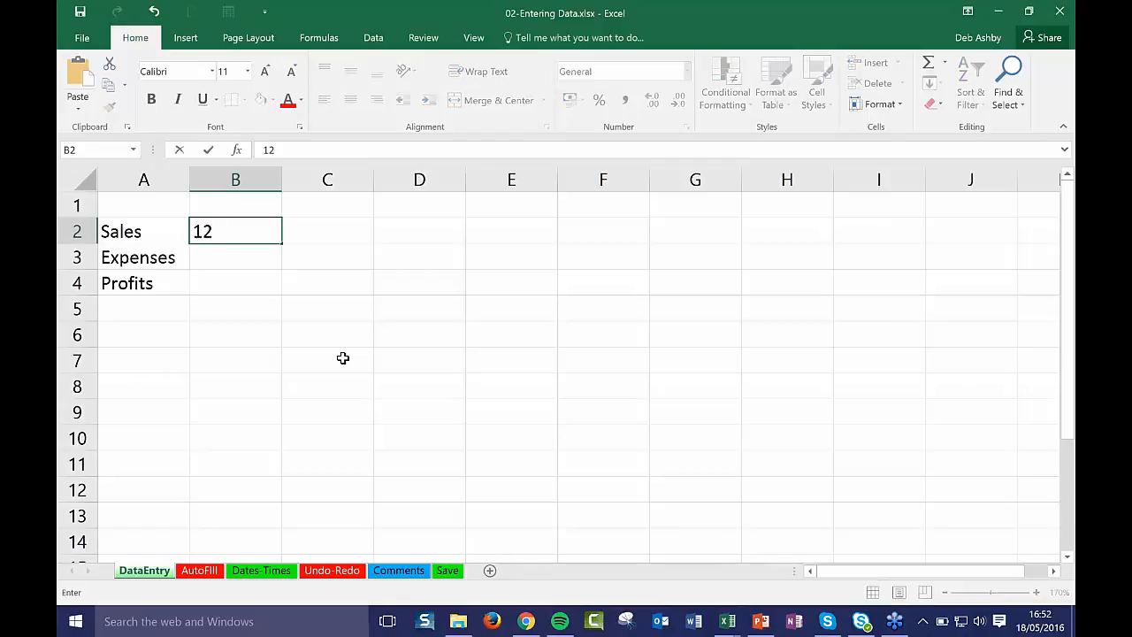
text(0)
key(Return)
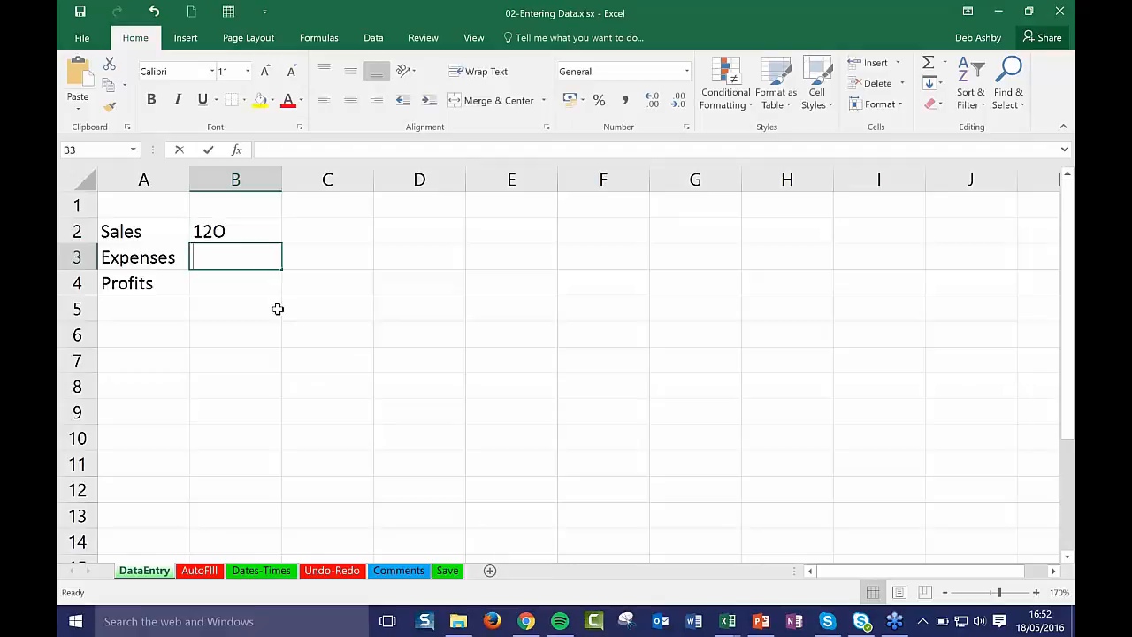
text(160)
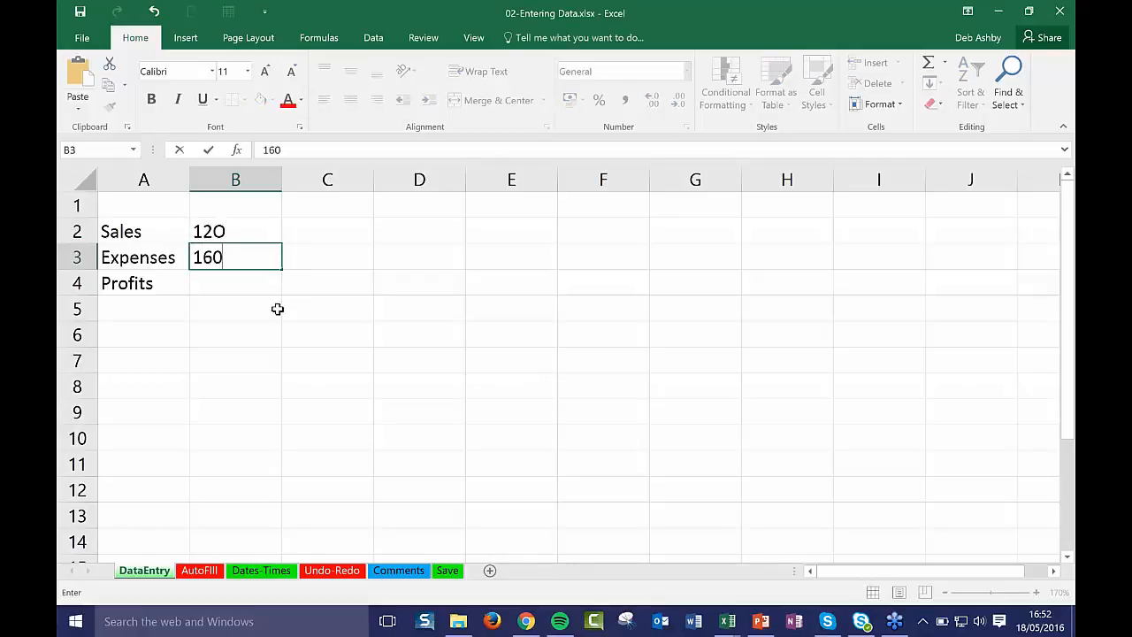
key(Return)
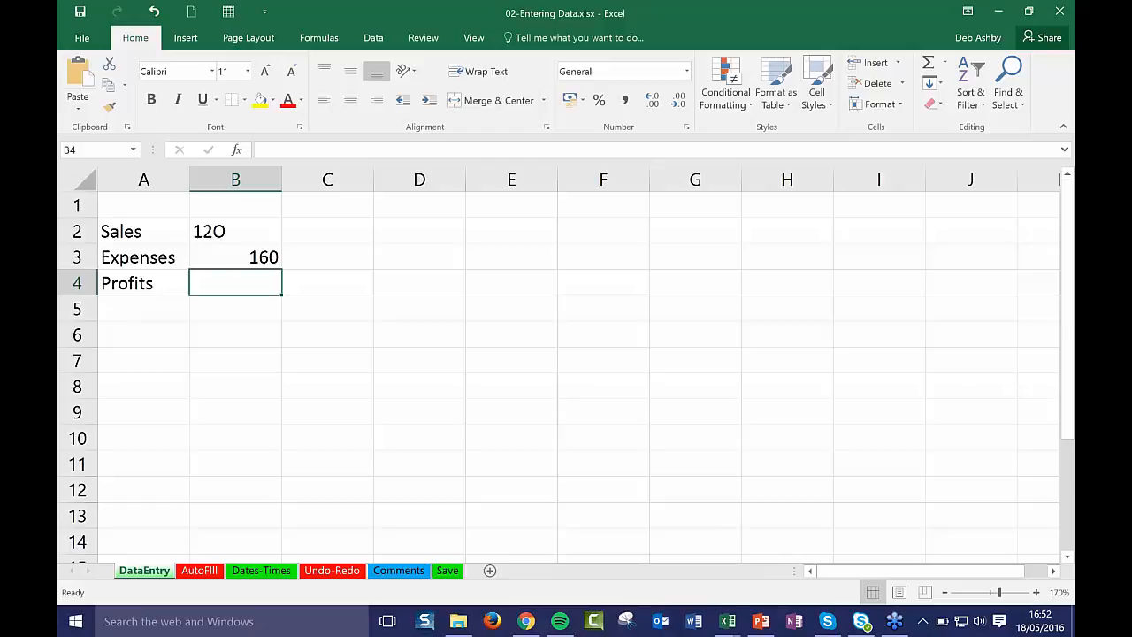
Step: Replace the content of the Sales cell B2 with the number 120
click(236, 234)
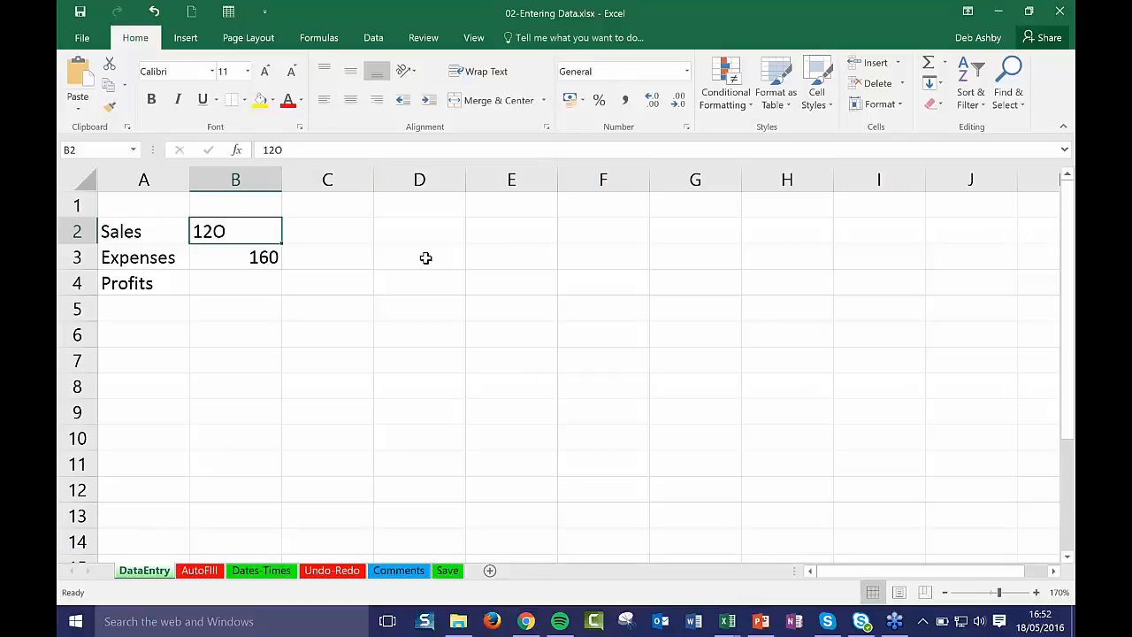
key(BackSpace)
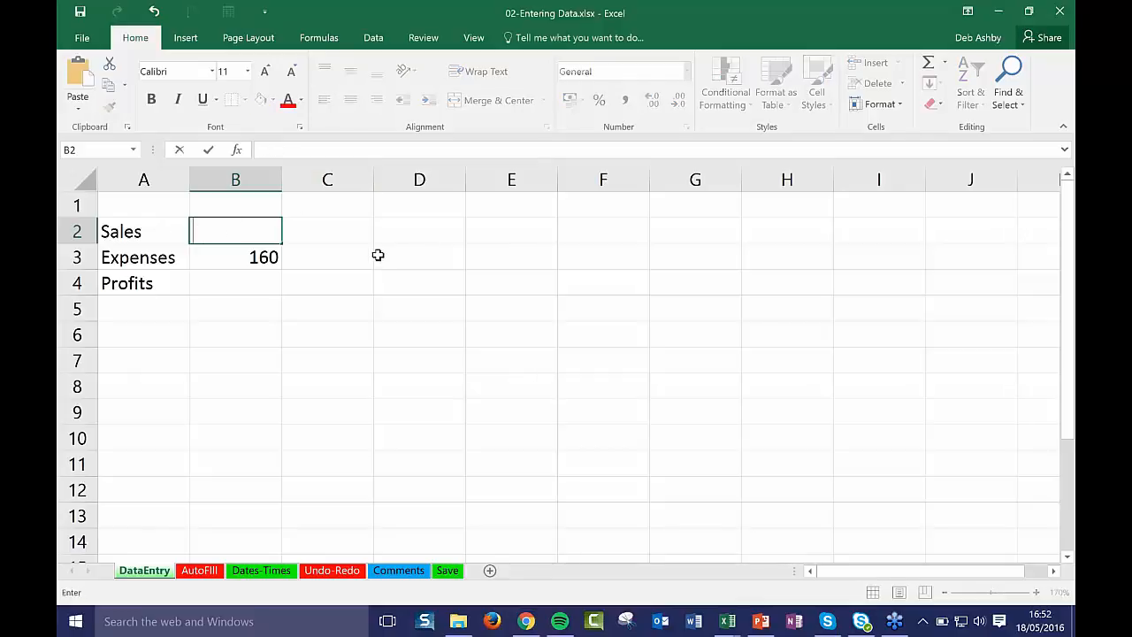
text(120)
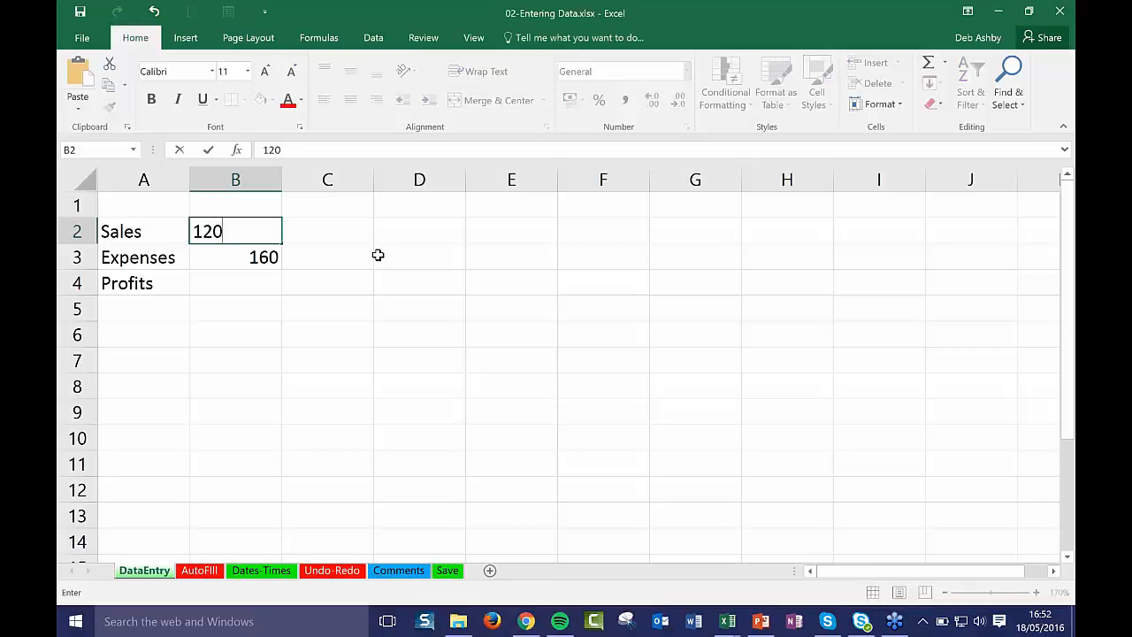
click(234, 307)
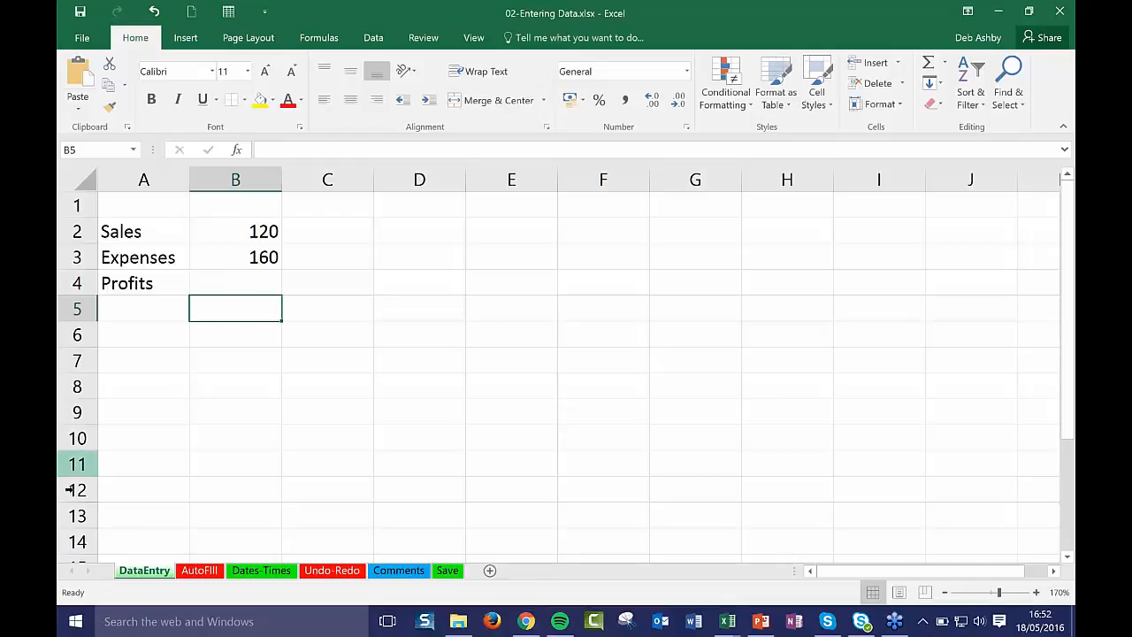
Step: Switch to the AutoFill sheet and enter "January" as the heading in cell B1
click(199, 571)
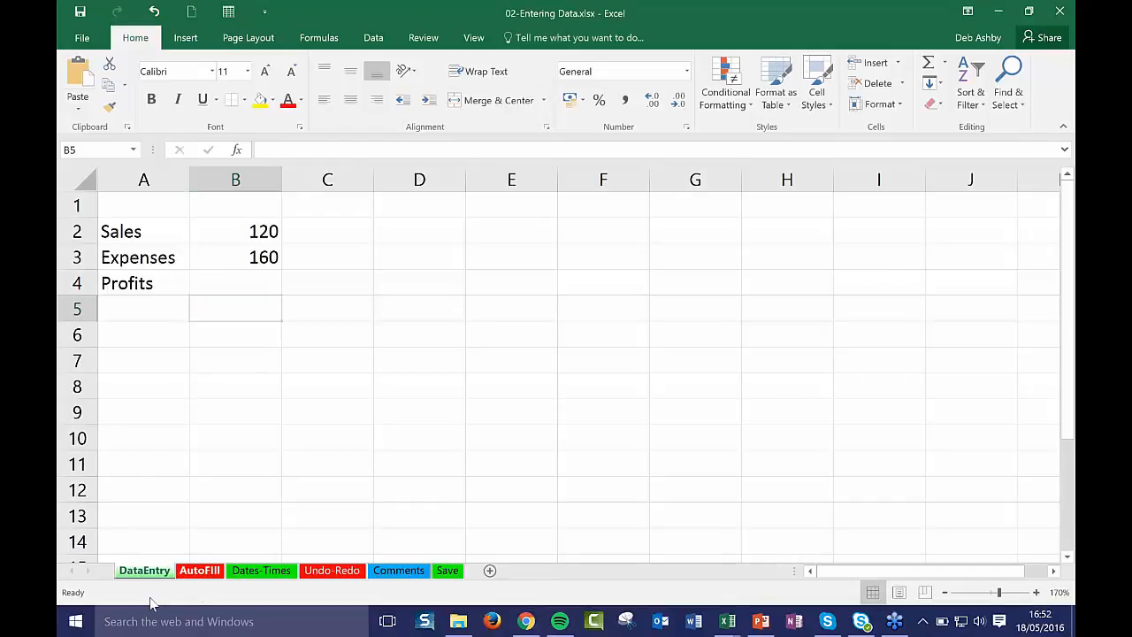
click(306, 322)
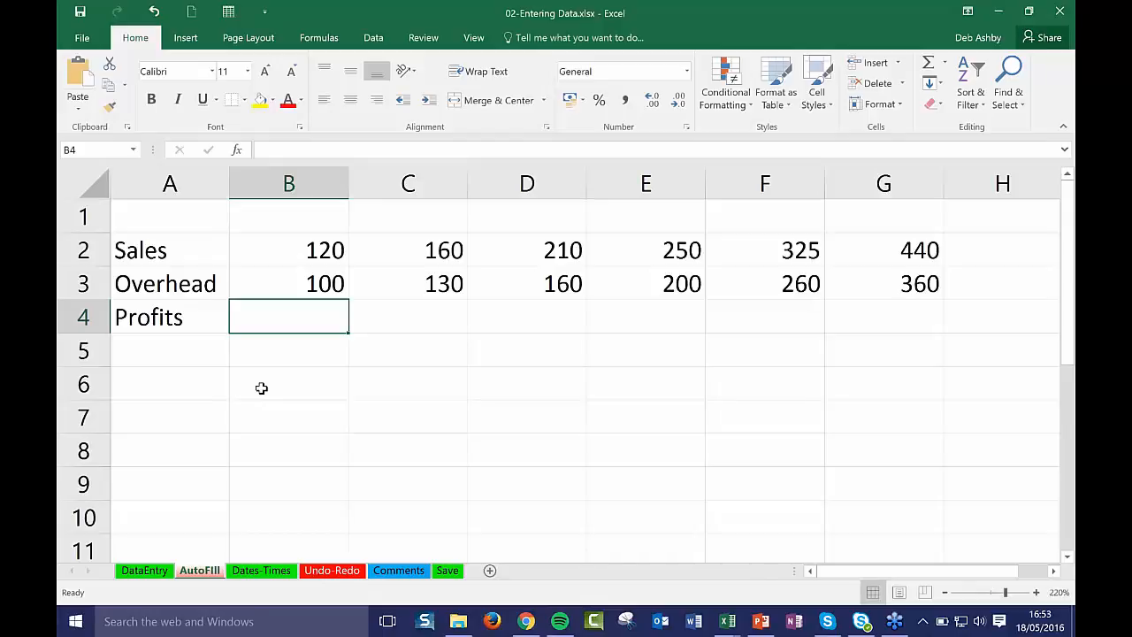
click(294, 212)
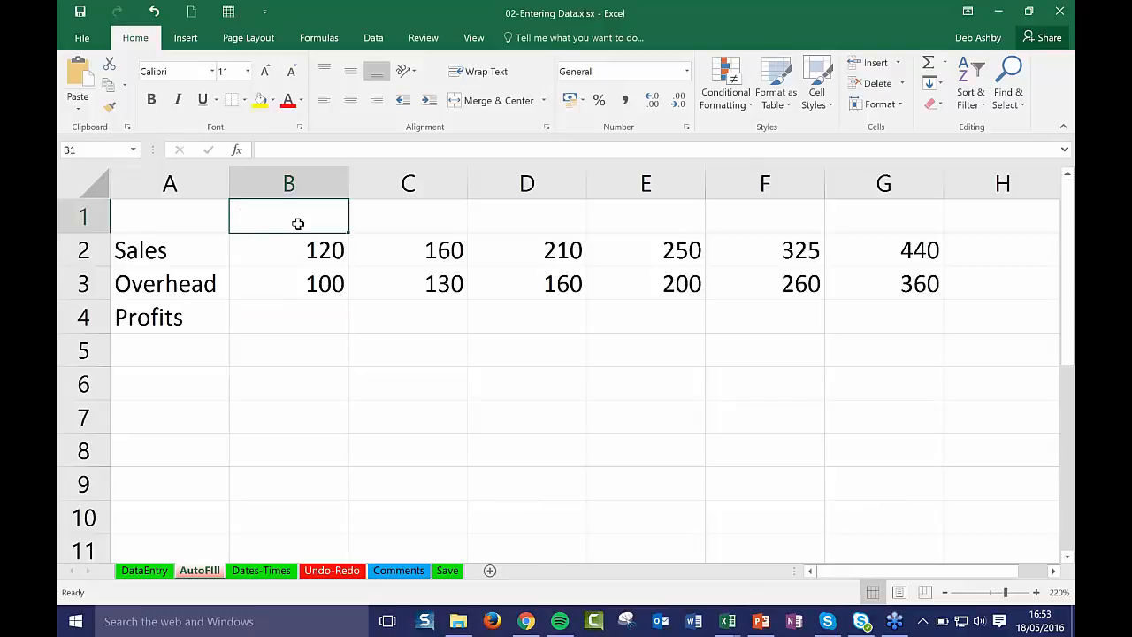
text(Januar)
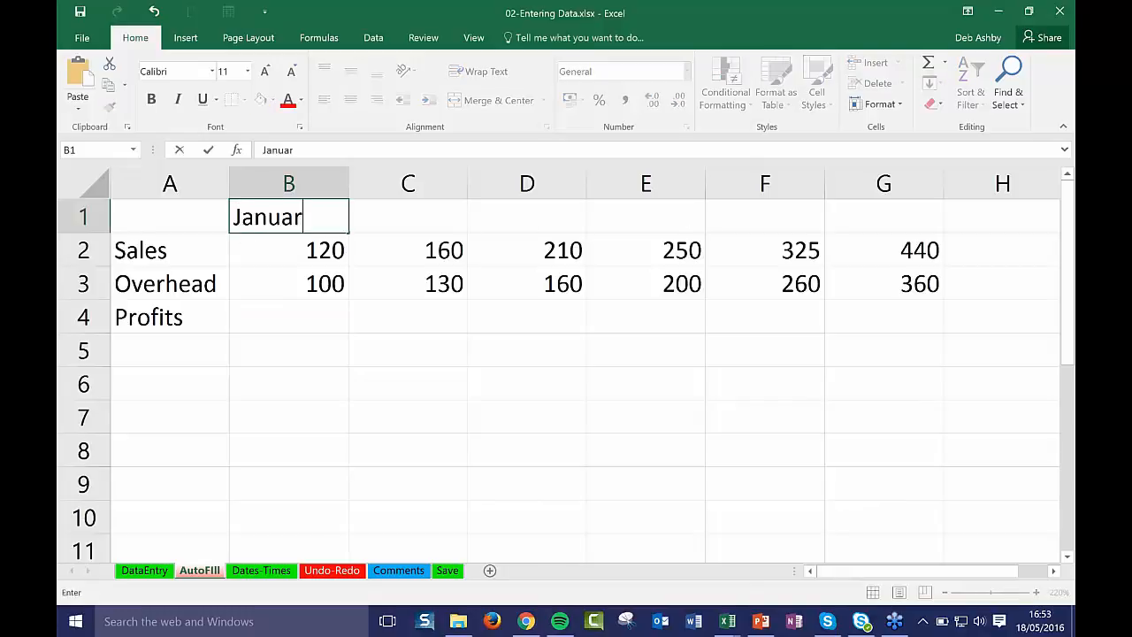
text(y)
click(304, 348)
Step: AutoFill the month series from January in B1 across row 1 to G1
click(283, 230)
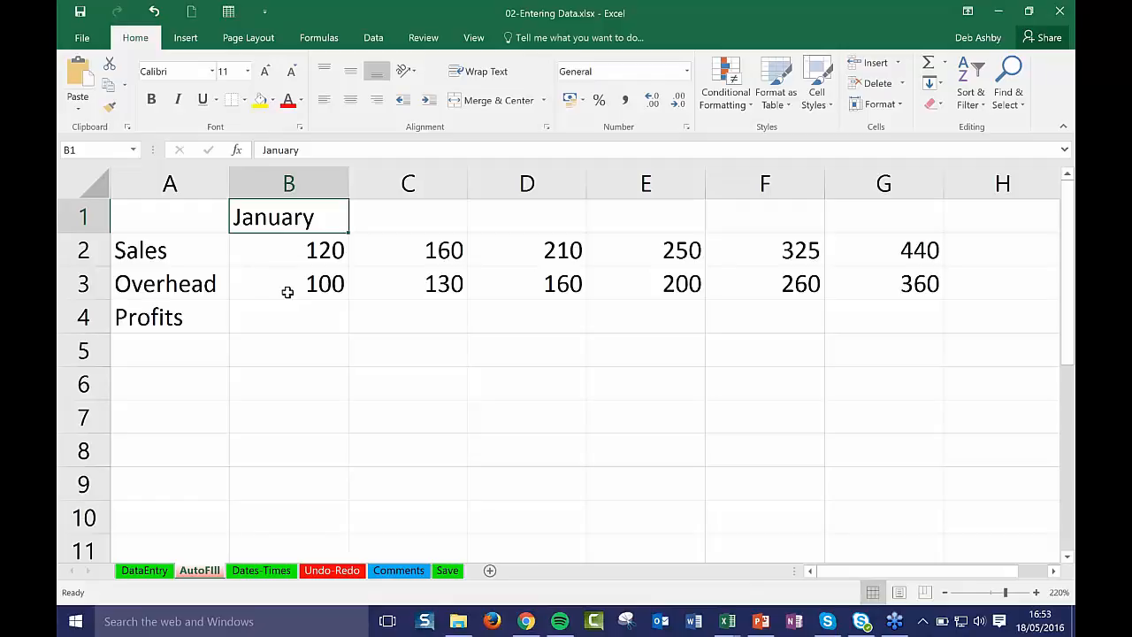
click(268, 384)
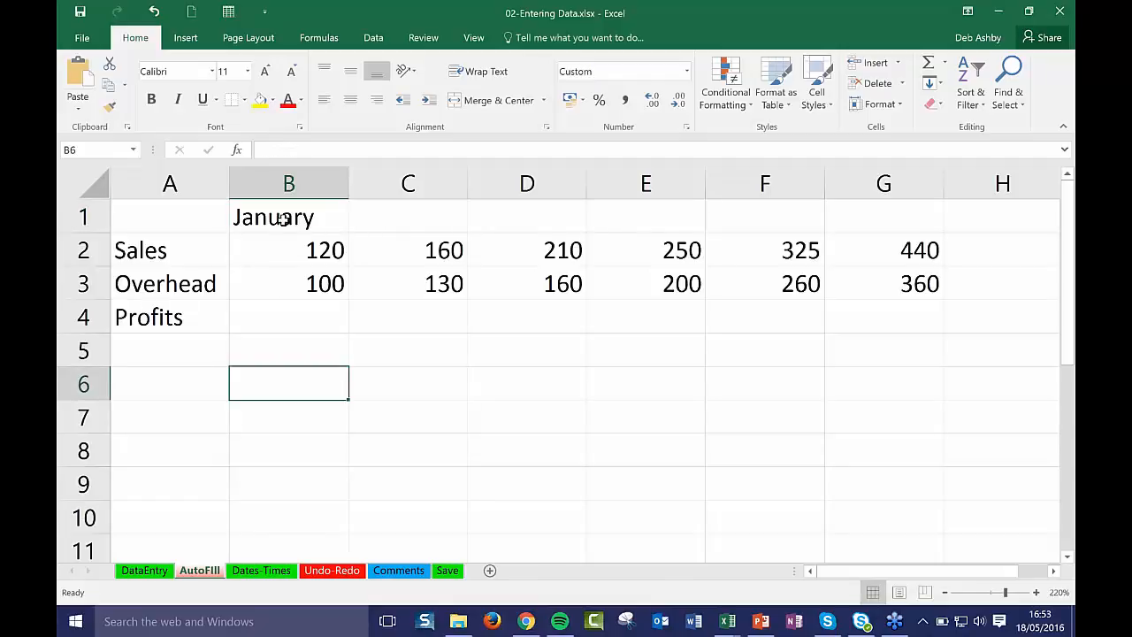
click(281, 219)
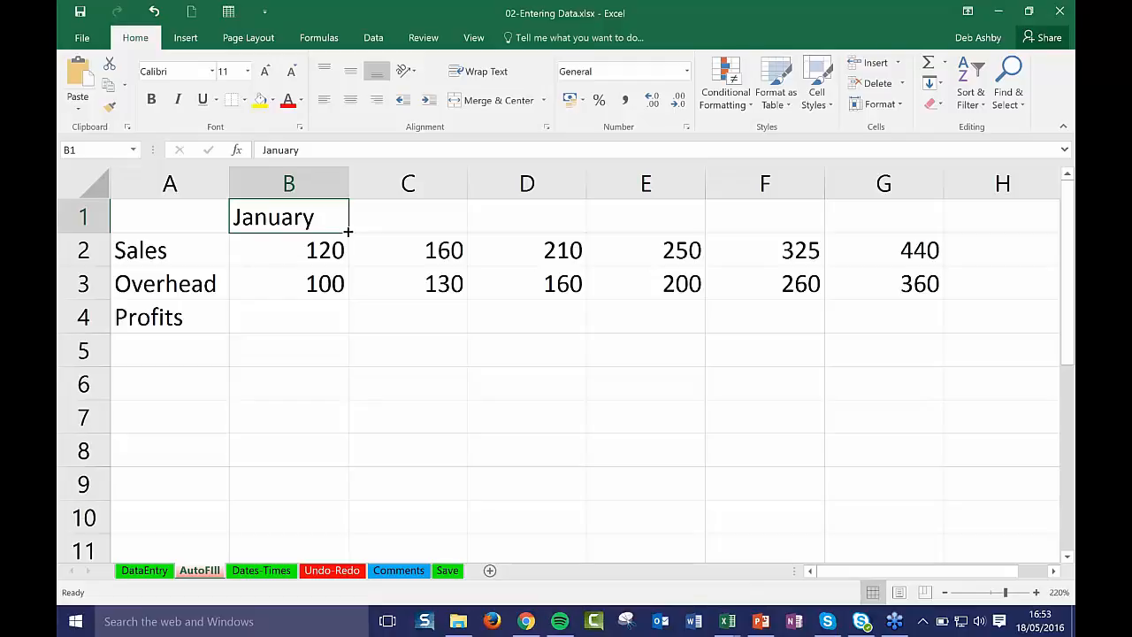
drag(348, 230, 942, 231)
click(494, 420)
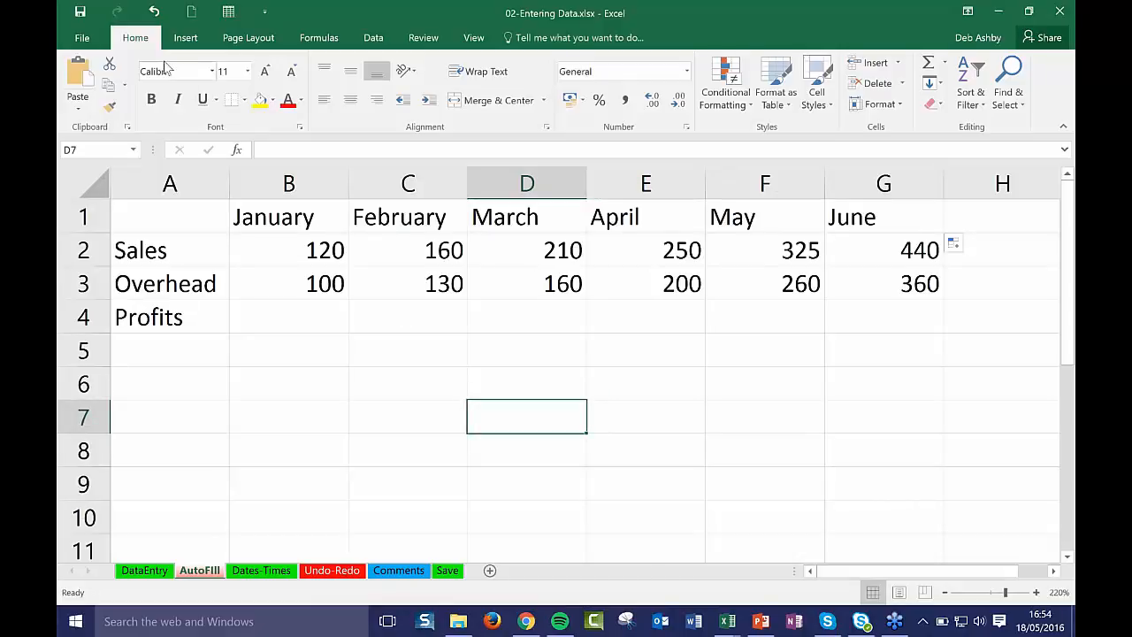
Step: Undo the January series and its heading, and enter "Jan" in cell B1 instead
click(153, 11)
click(154, 11)
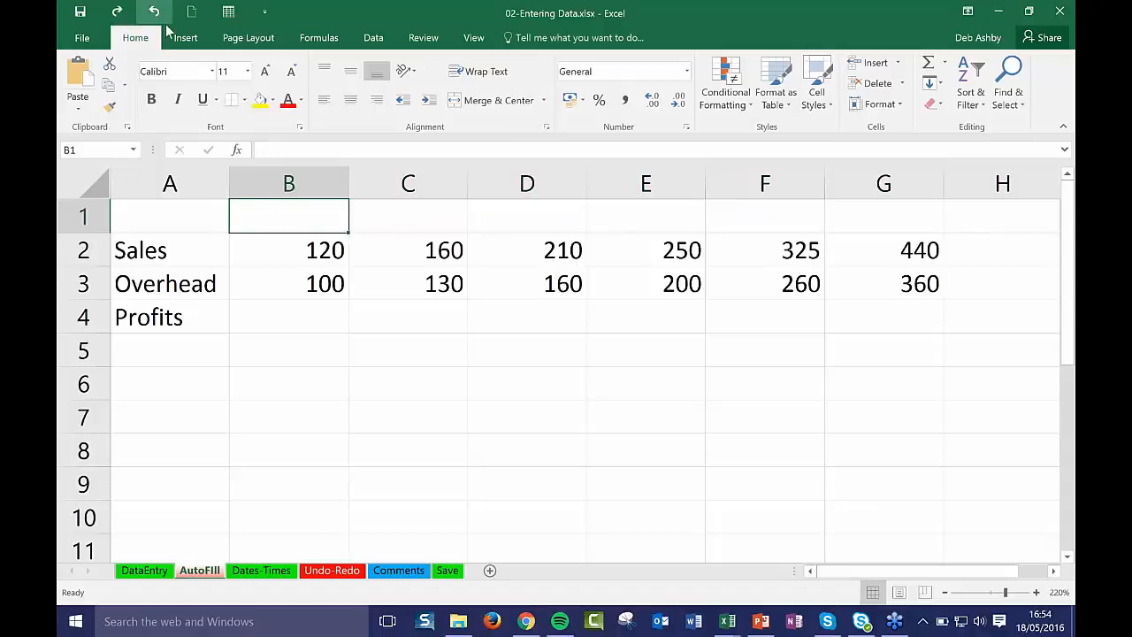
key(F2)
text(Jan)
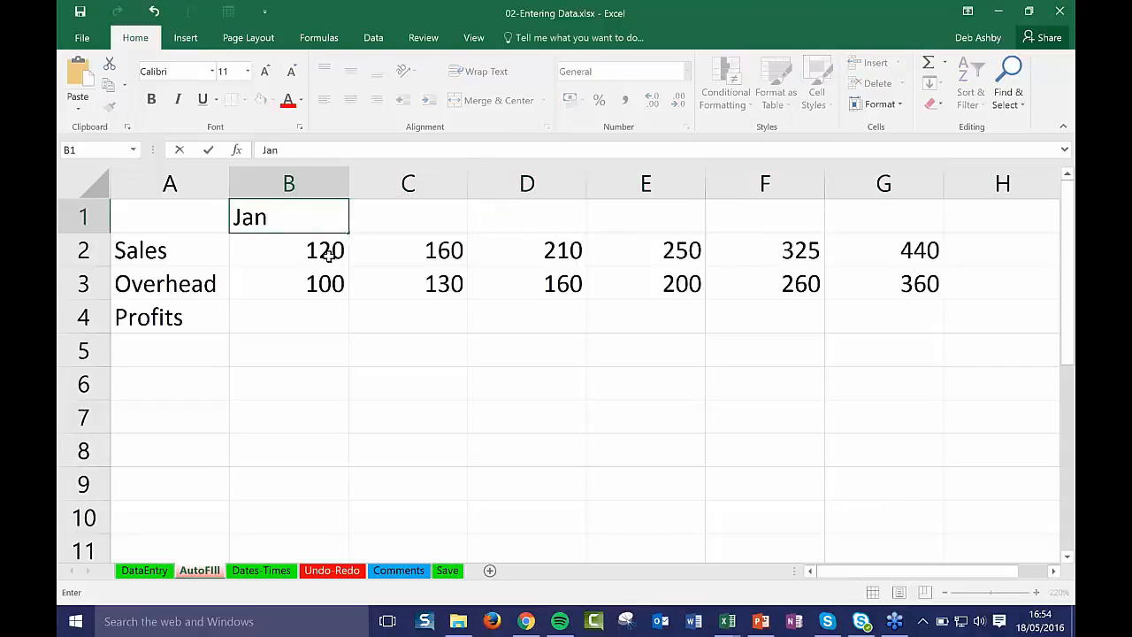
click(297, 380)
click(292, 220)
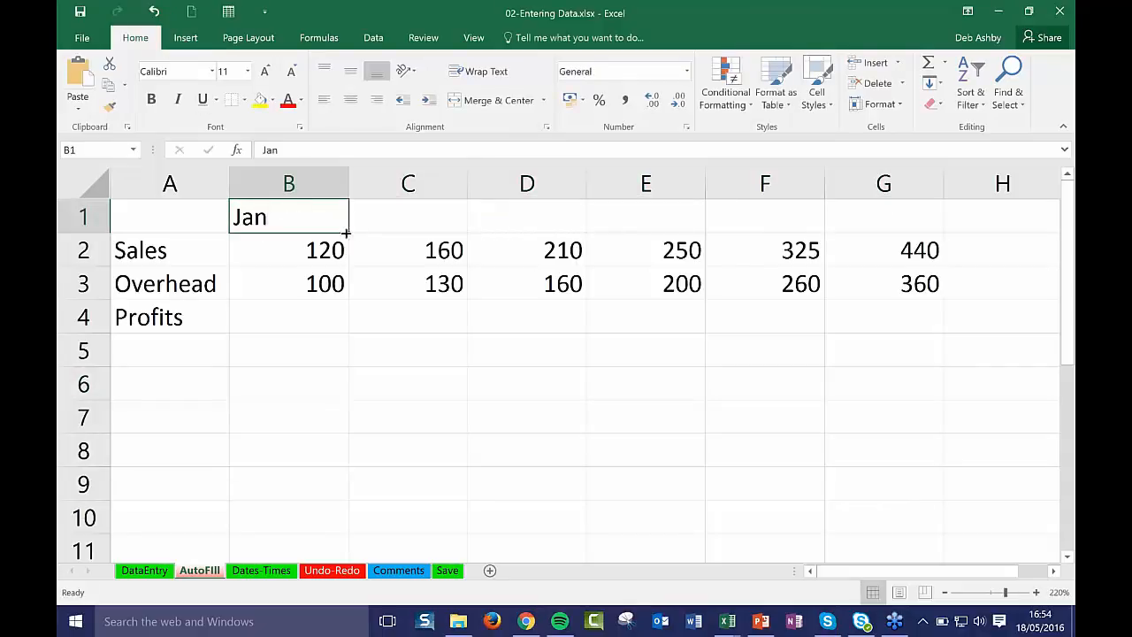
Step: AutoFill the abbreviated month series from Jan in B1 across row 1 to G1
drag(348, 231, 936, 230)
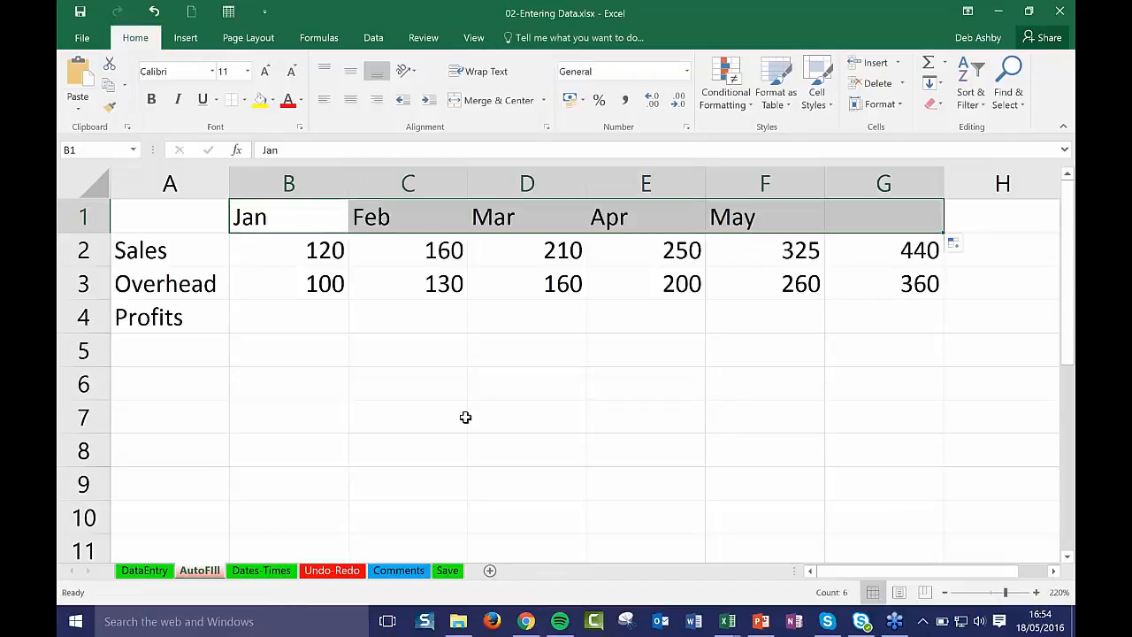
click(461, 416)
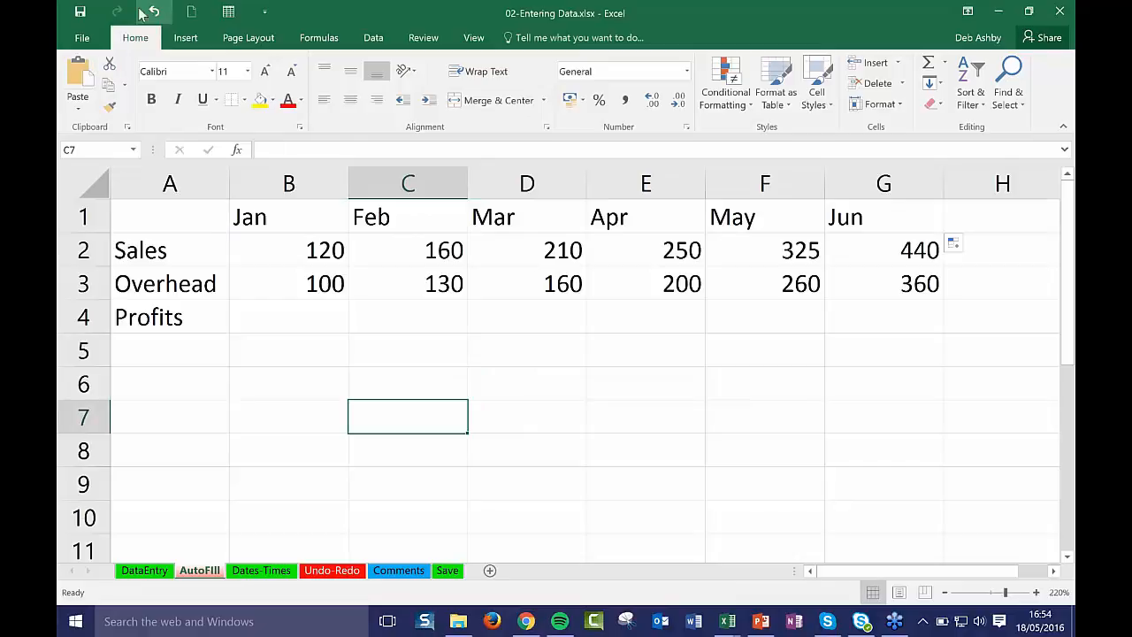
click(575, 378)
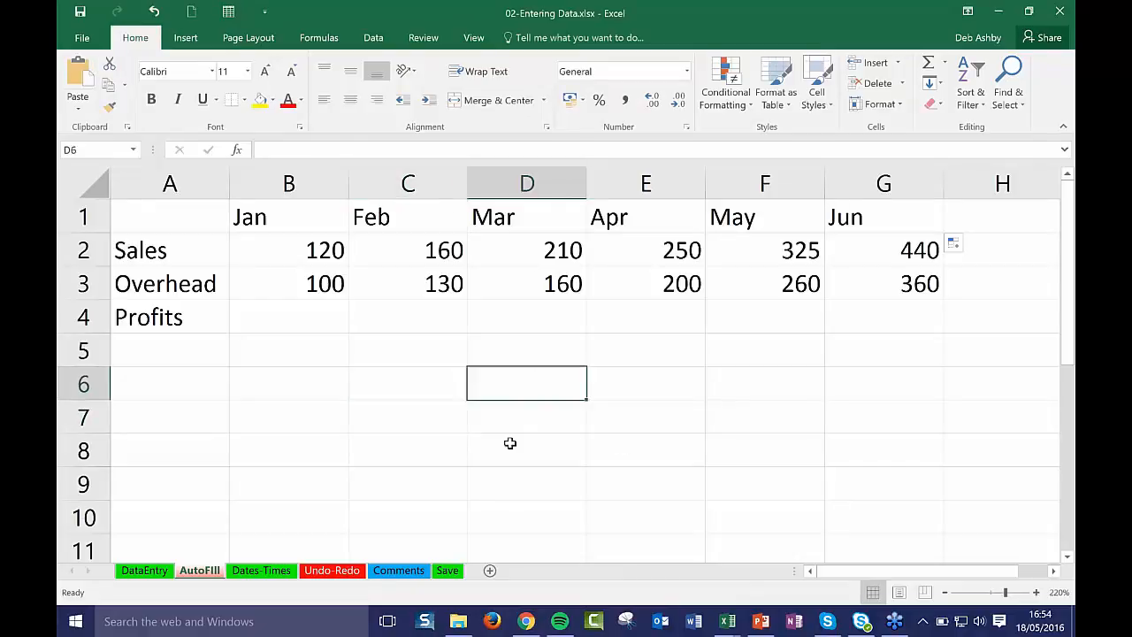
Step: Enter "Monday" in cell C5 and AutoFill the weekday series down to C10
click(442, 361)
text(Monday)
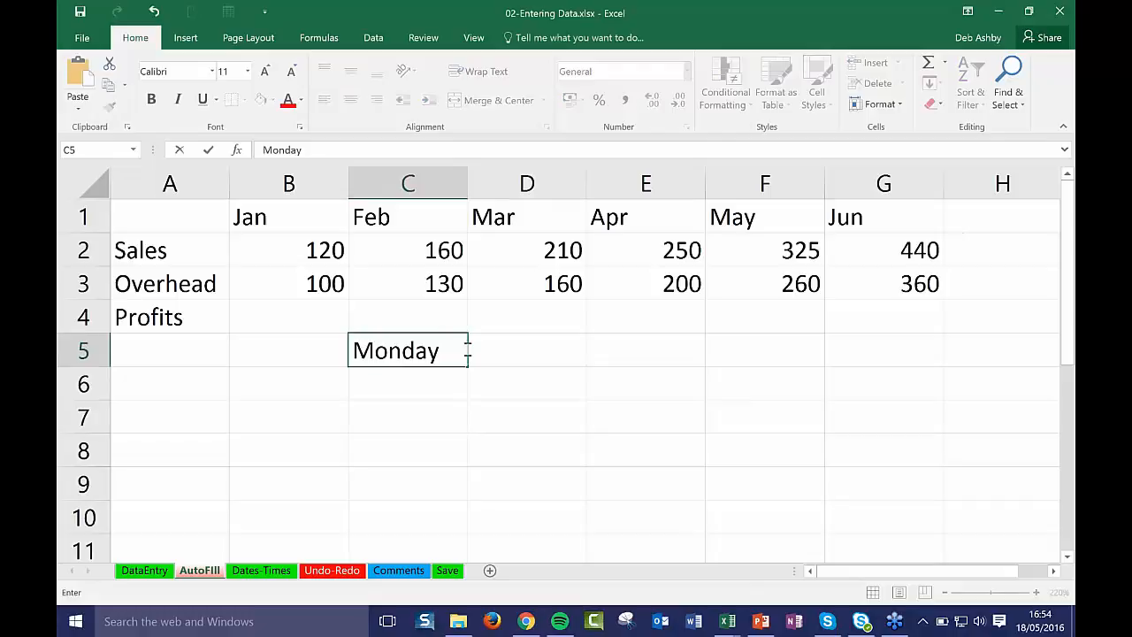
key(Return)
click(445, 351)
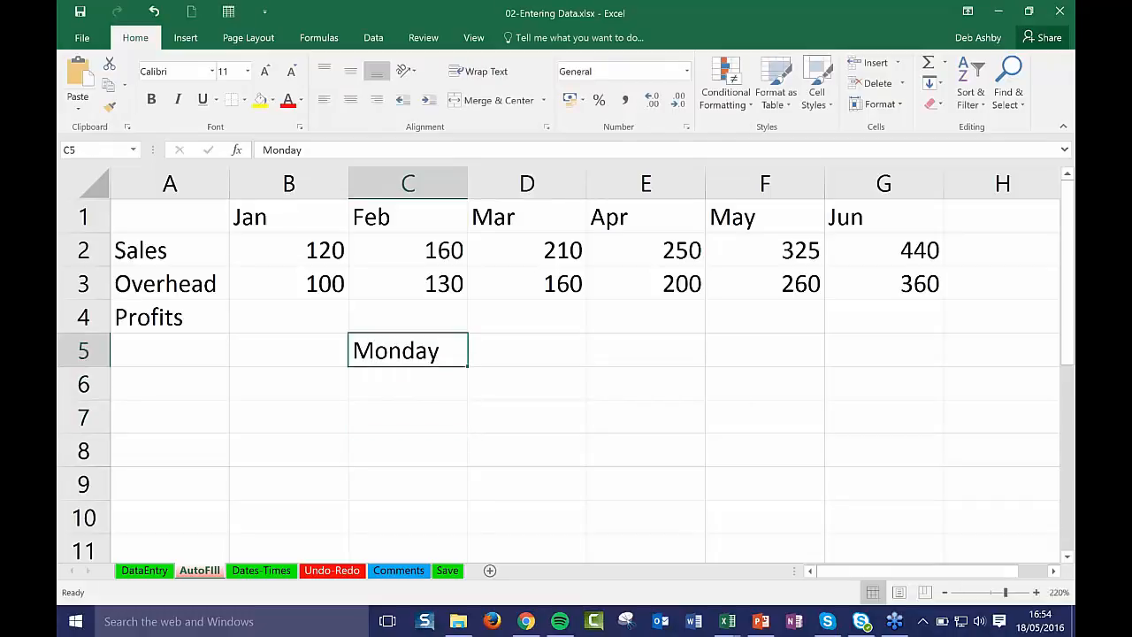
drag(467, 366, 466, 523)
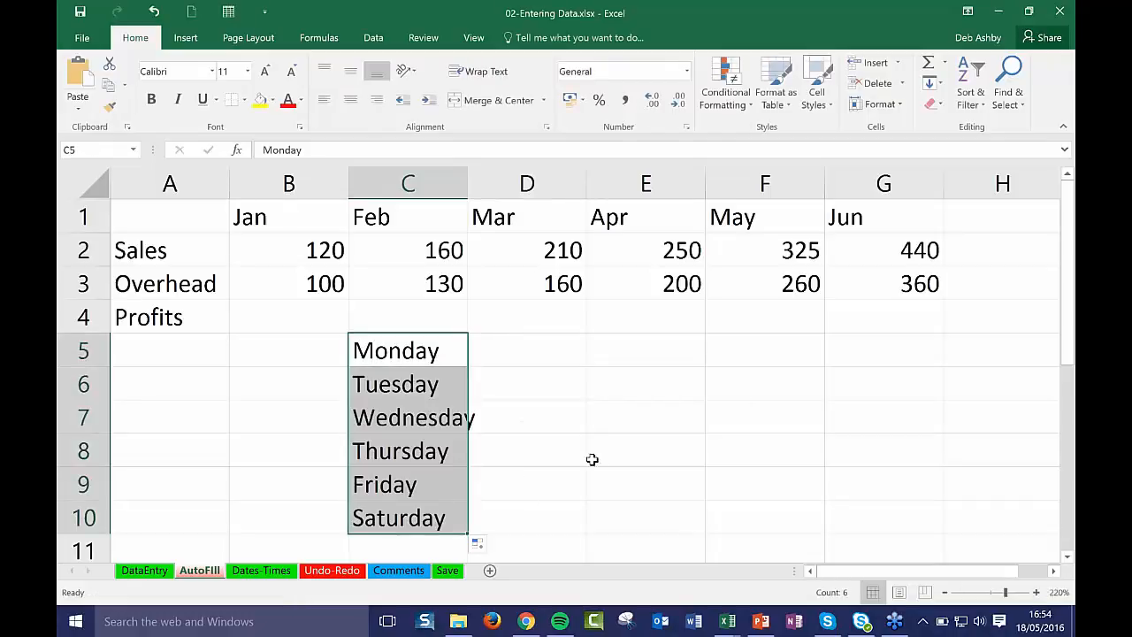
Step: Undo the weekday fill and the Monday entry in column C
click(153, 11)
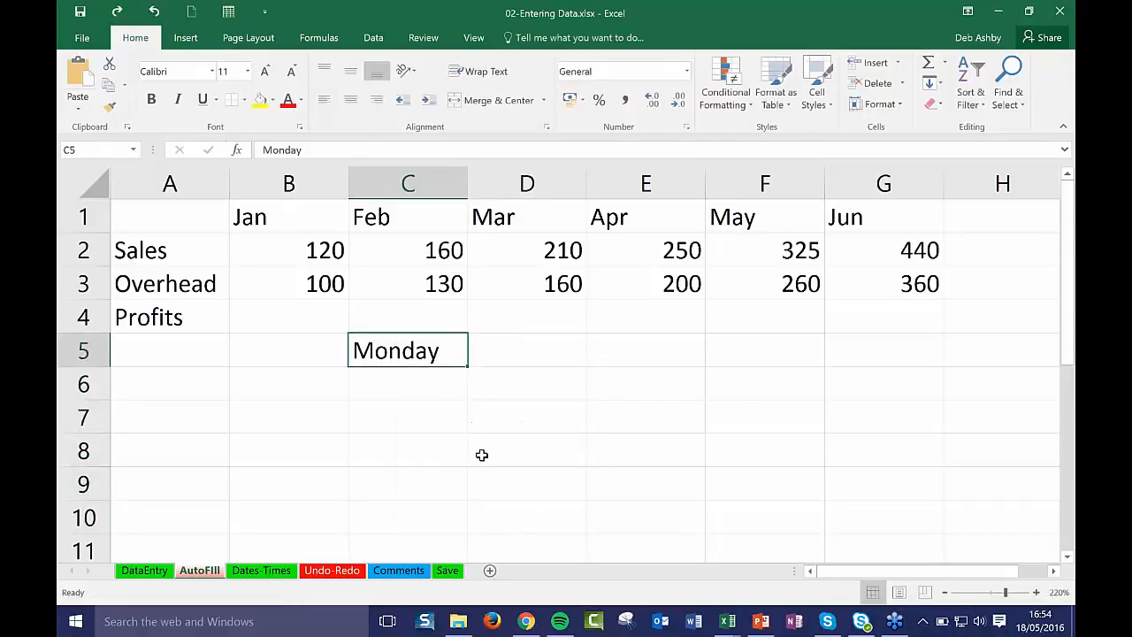
click(154, 12)
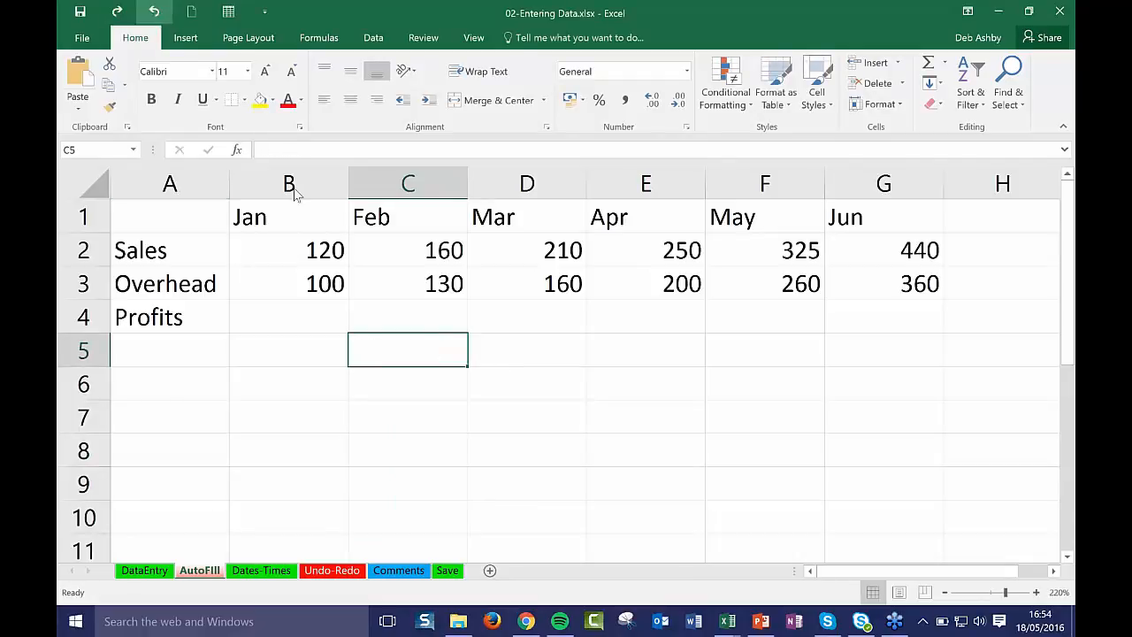
Step: Enter 5 in cell D5 and 10 in D6, and AutoFill the number series from both cells down to D10
click(523, 359)
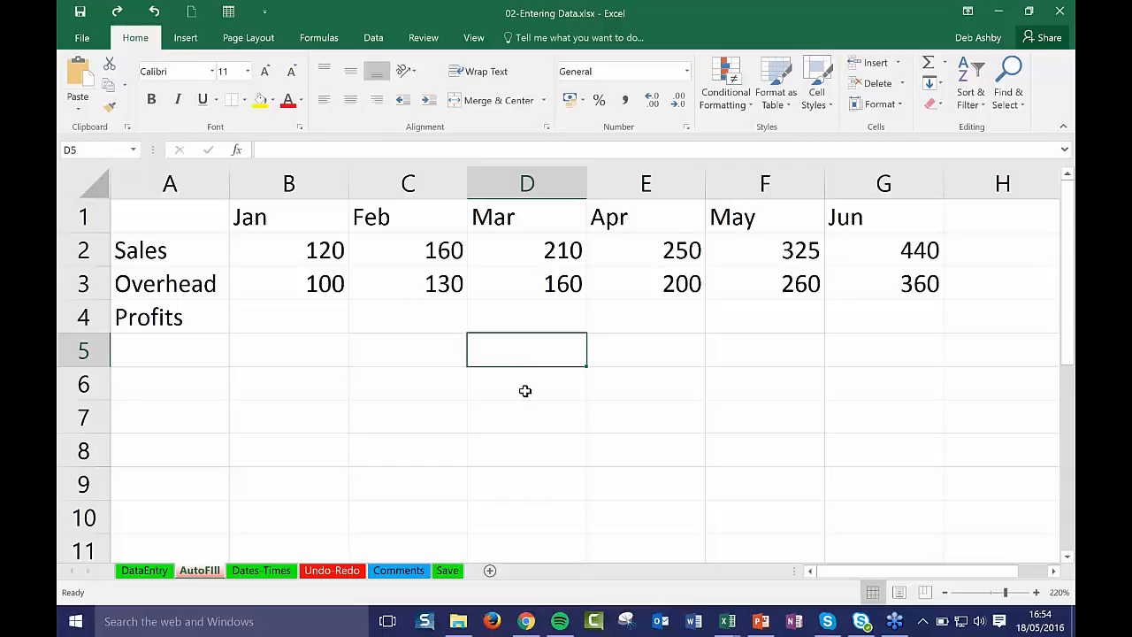
text(5)
key(Return)
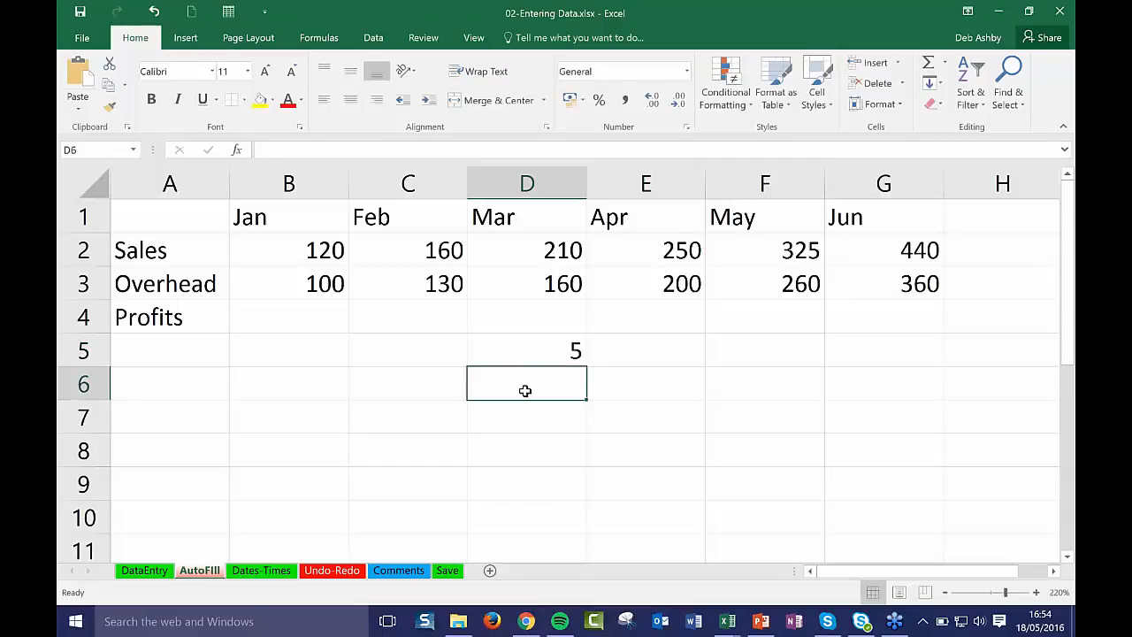
text(10)
click(624, 382)
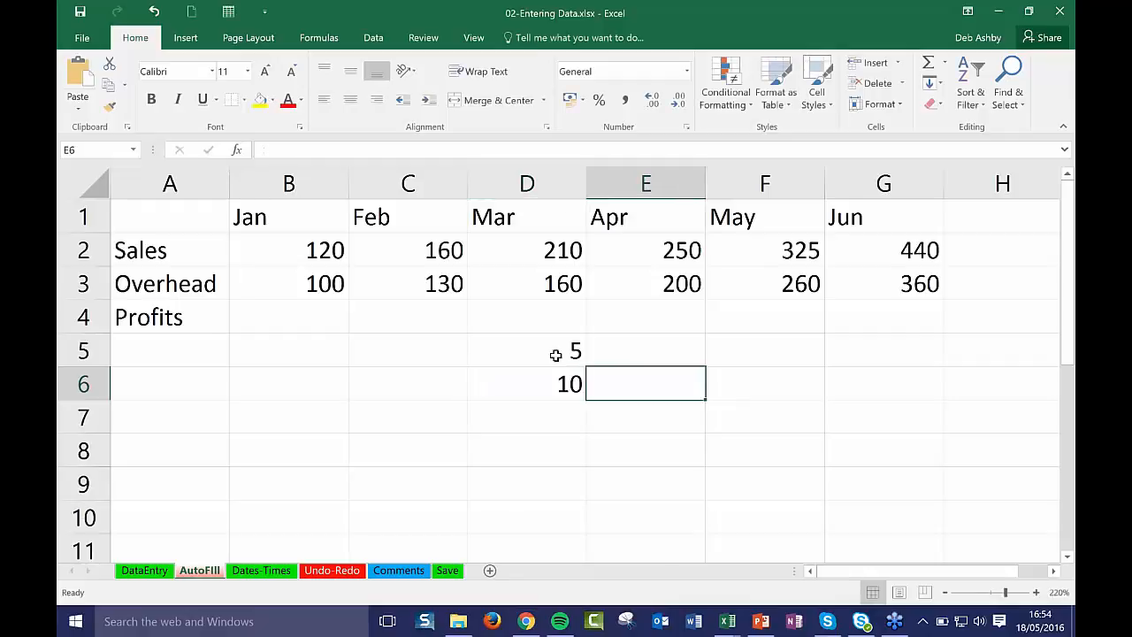
drag(555, 354, 585, 530)
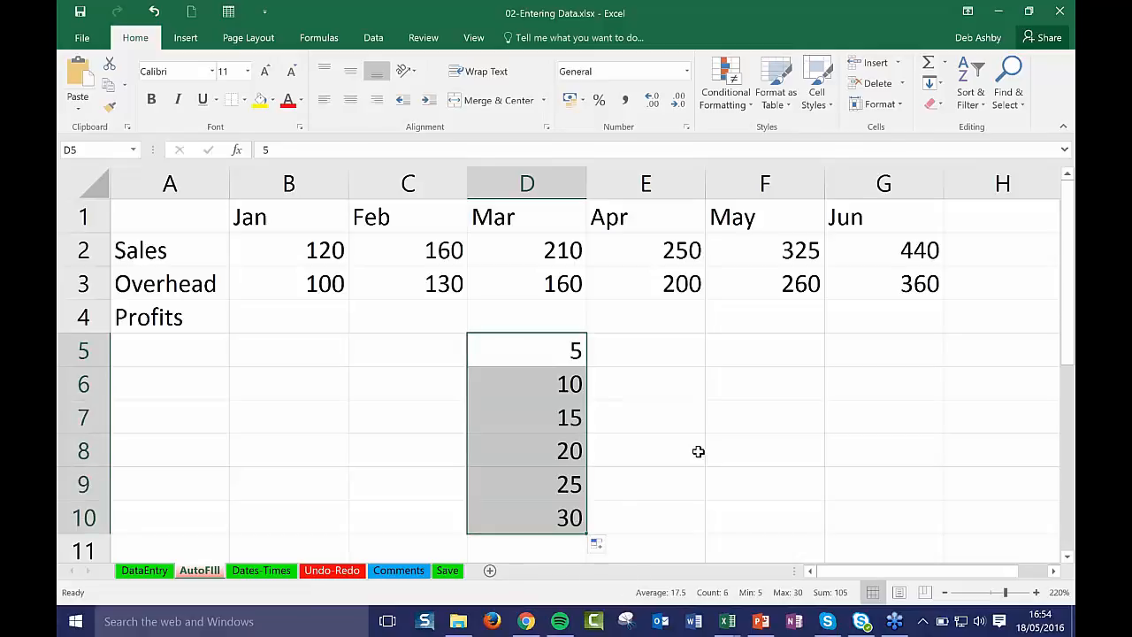
Step: Undo the number series fill and the entries in D6 and D5
click(154, 13)
click(154, 12)
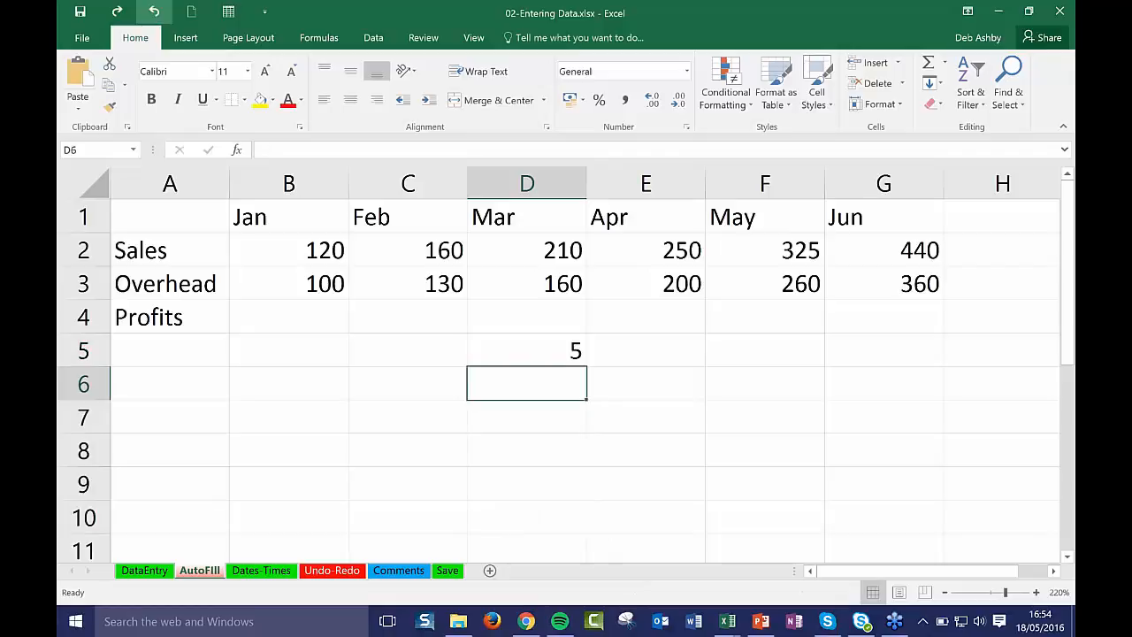
click(154, 12)
click(610, 423)
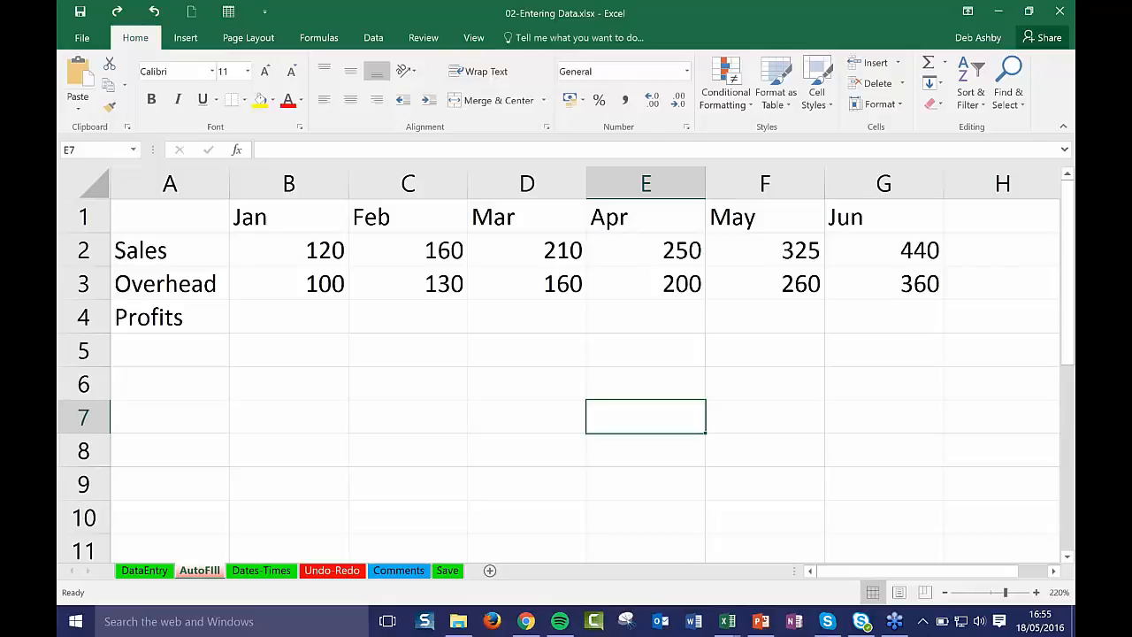
Step: Examine the January Sales in B2 and Overhead in B3 that are needed for the Profits cell B4
click(316, 315)
click(465, 411)
click(311, 321)
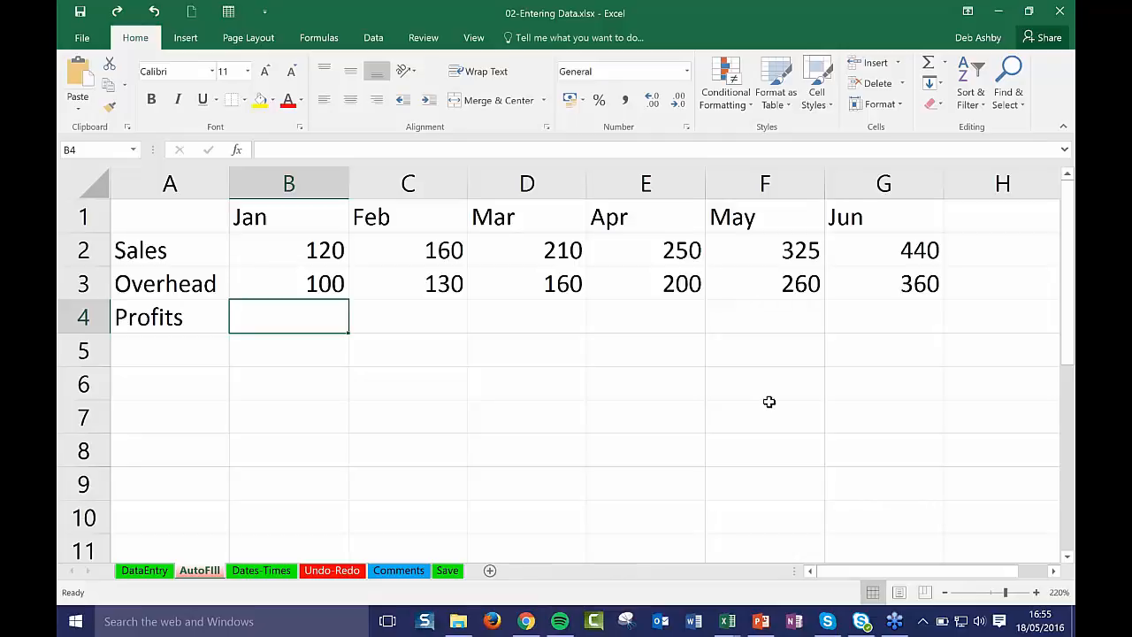
click(280, 251)
click(283, 280)
click(278, 250)
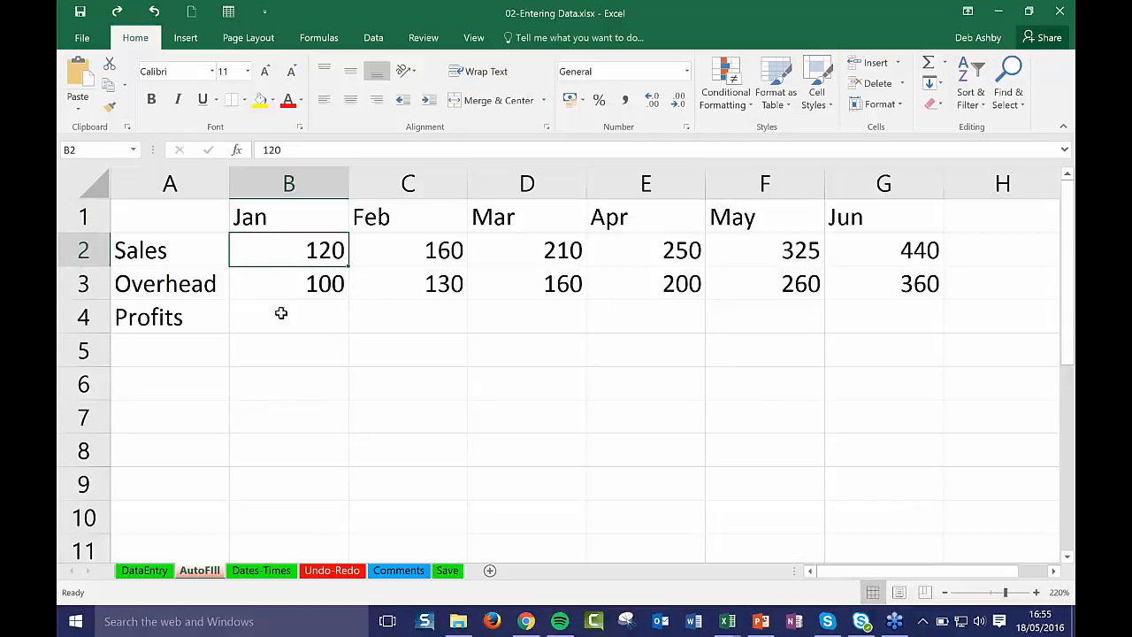
click(283, 283)
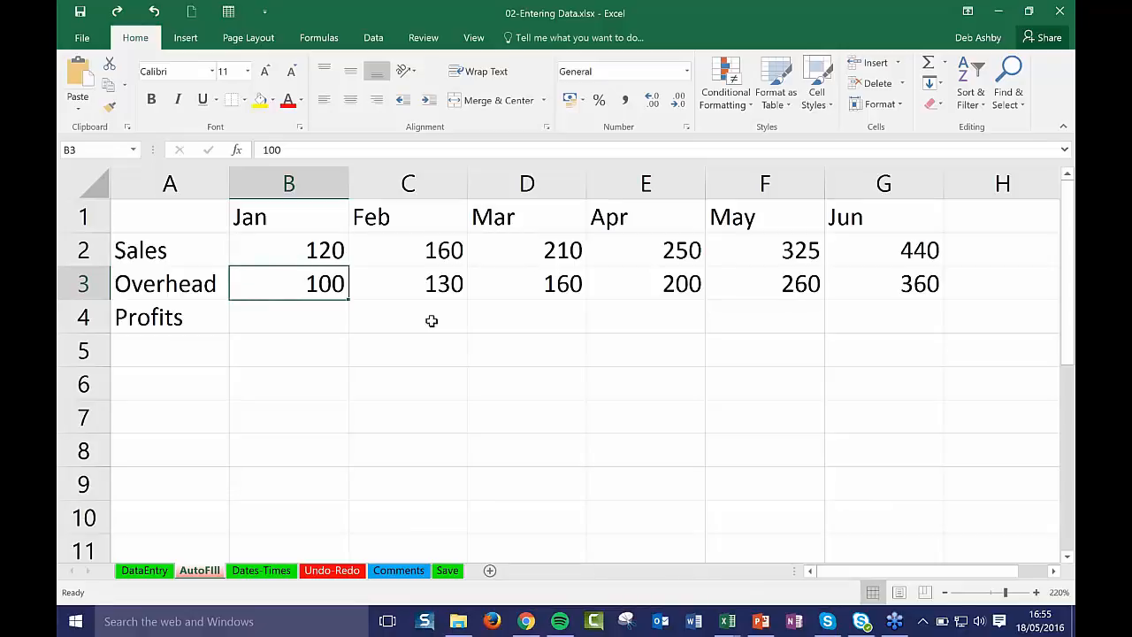
Step: Enter 120-100 without an equals sign in the January Profits cell B4
click(300, 315)
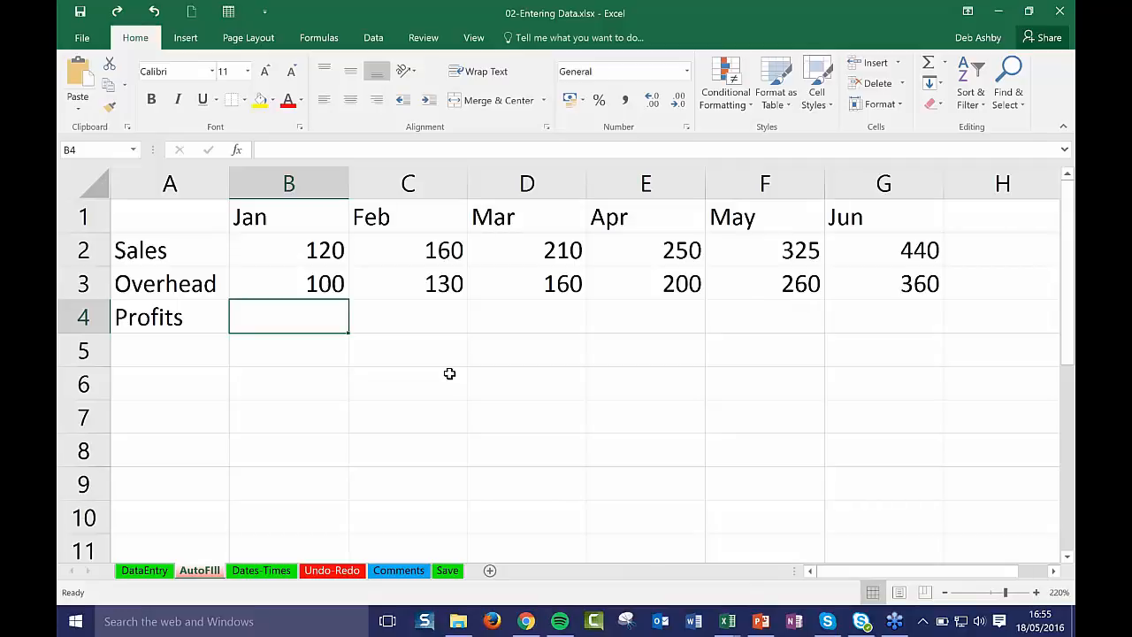
text(120-)
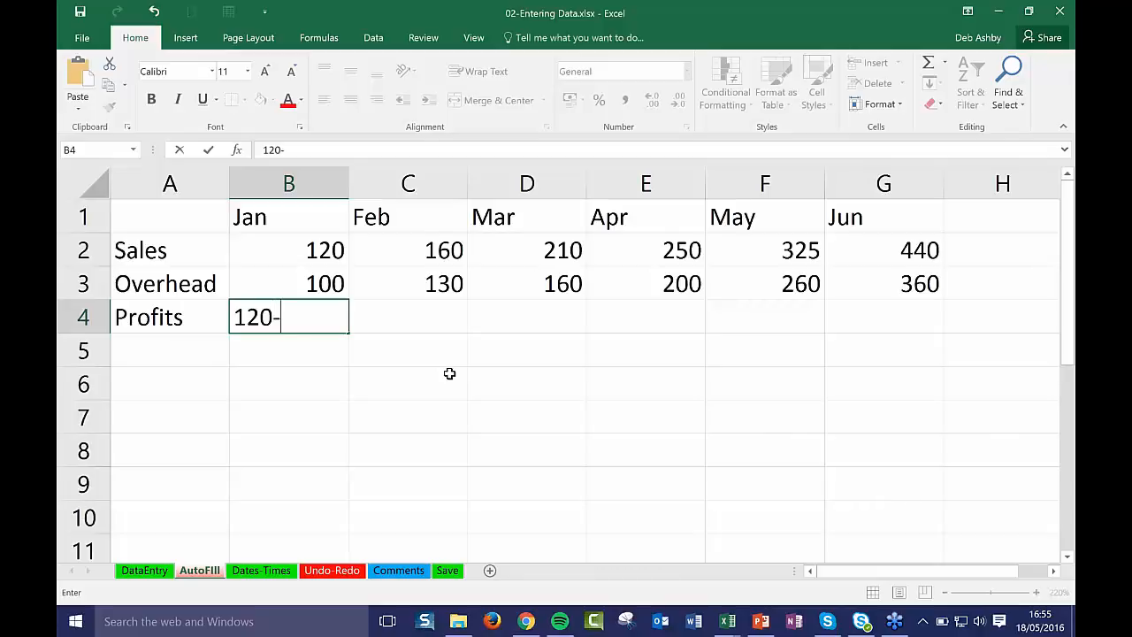
text(100)
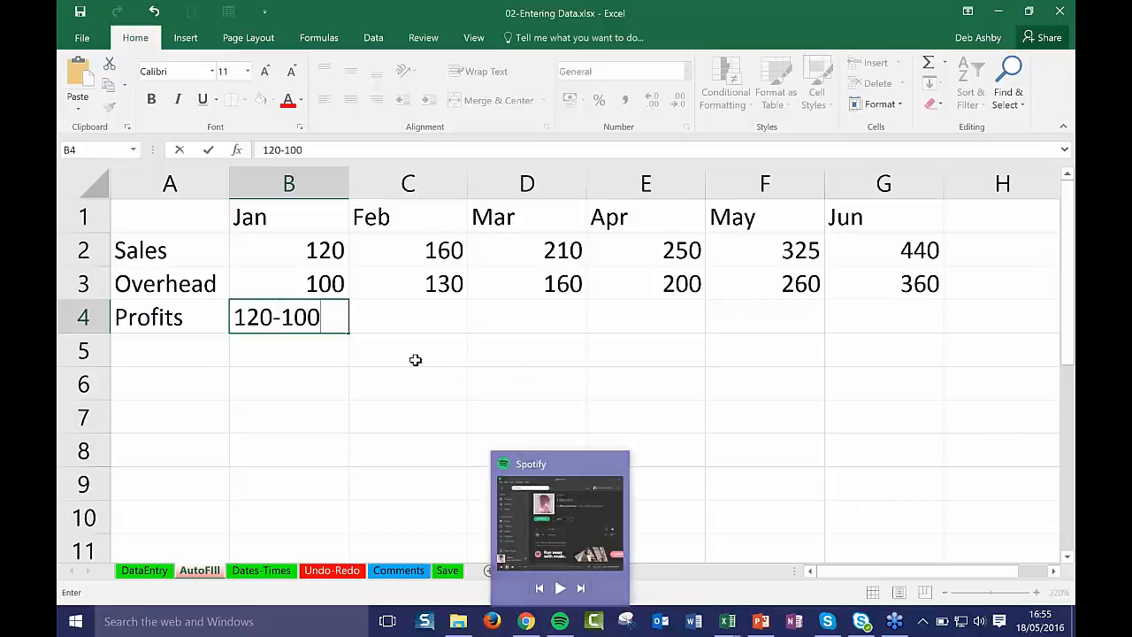
click(416, 360)
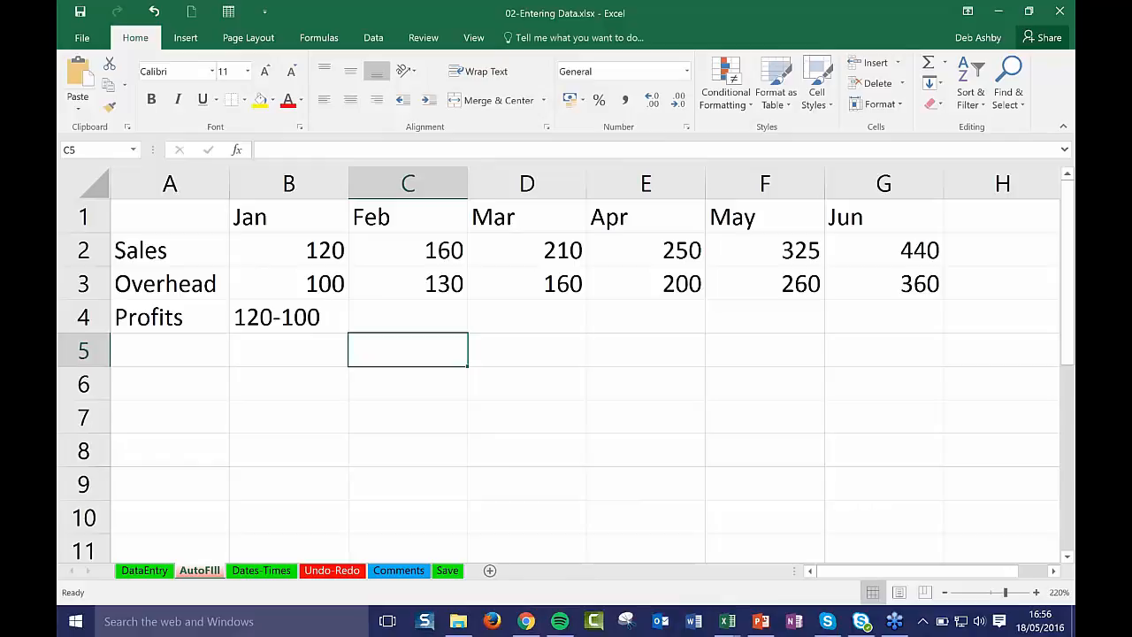
Step: Replace the content of the January Profits cell B4 with the formula =120-100
click(270, 321)
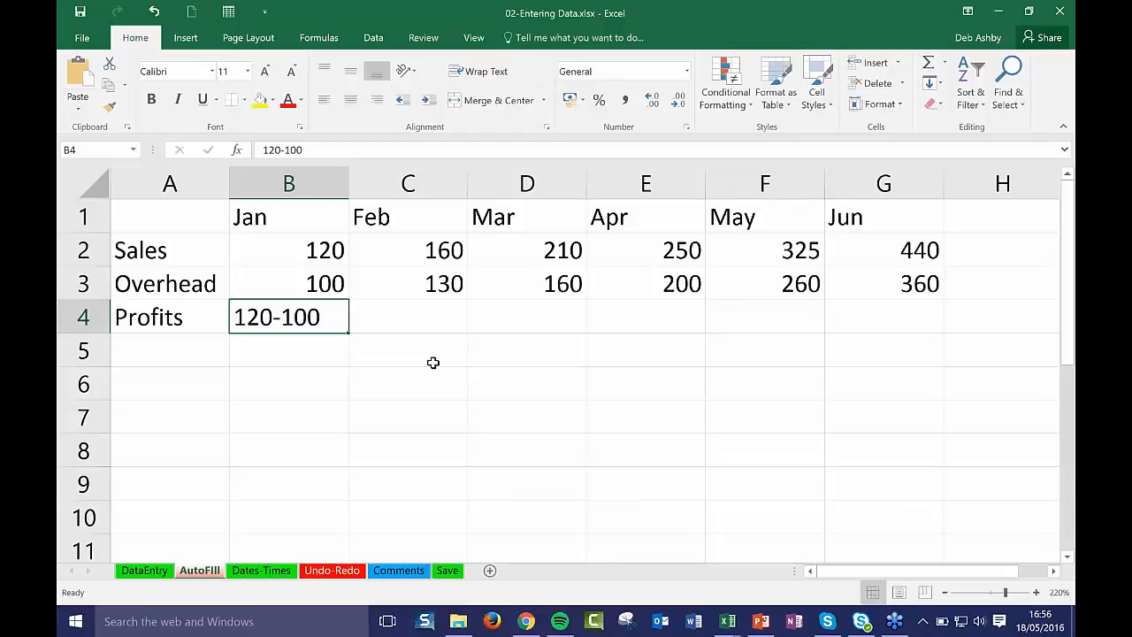
key(BackSpace)
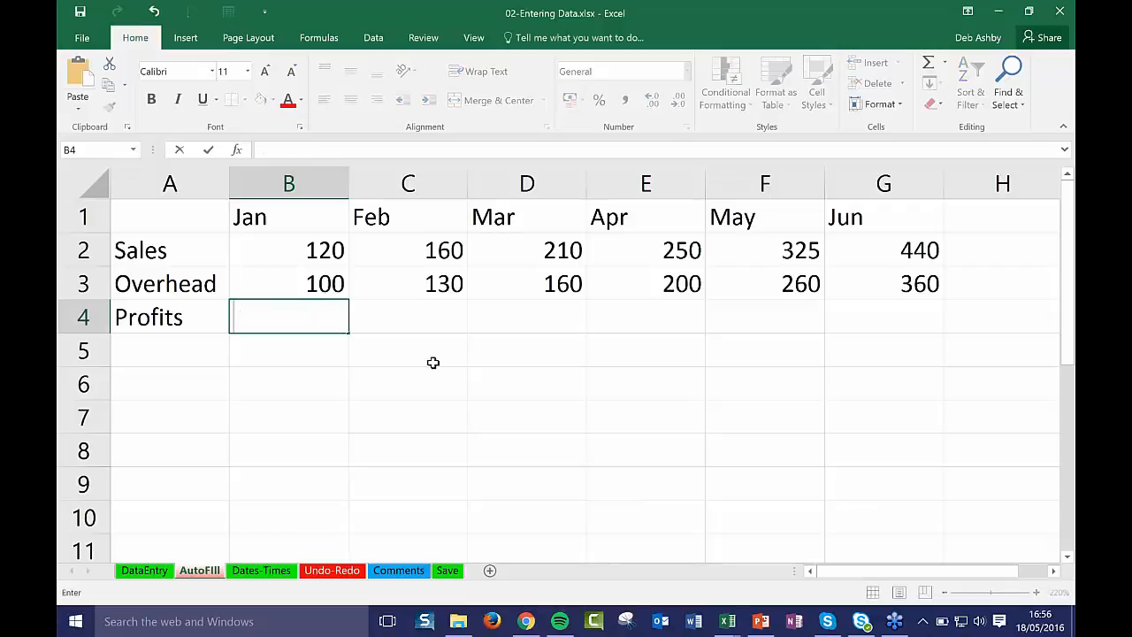
text(=)
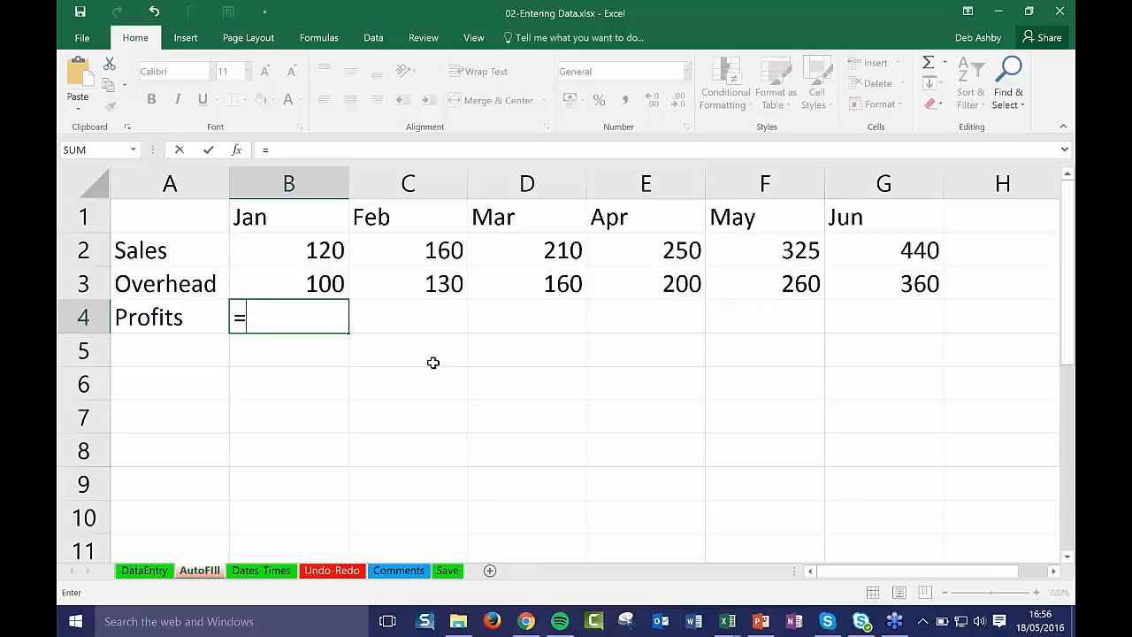
text(120-100)
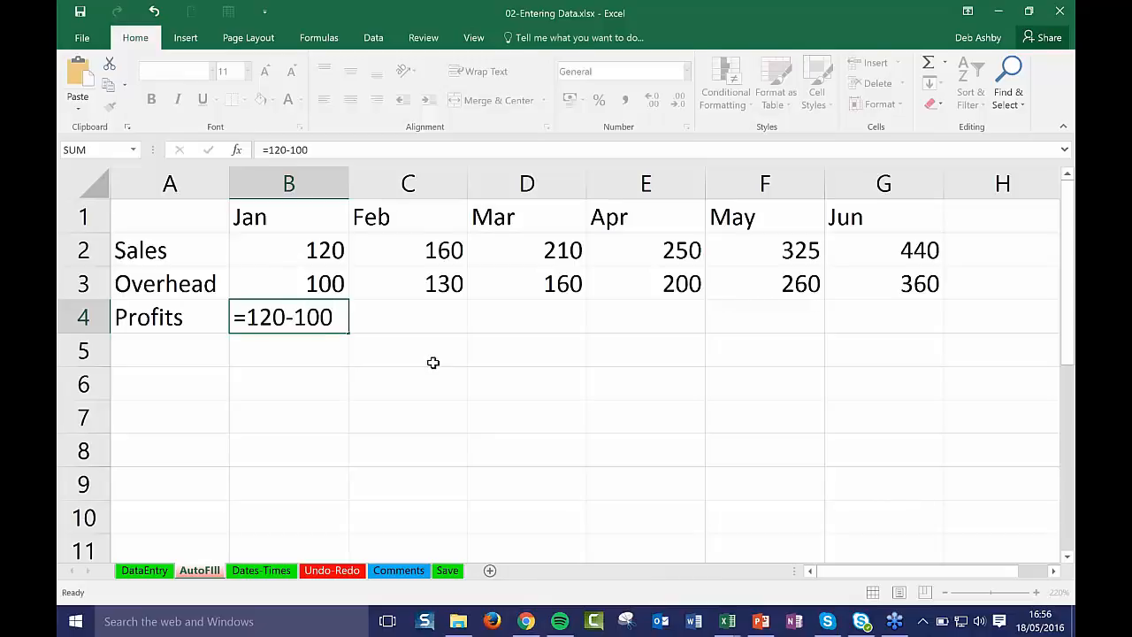
key(Return)
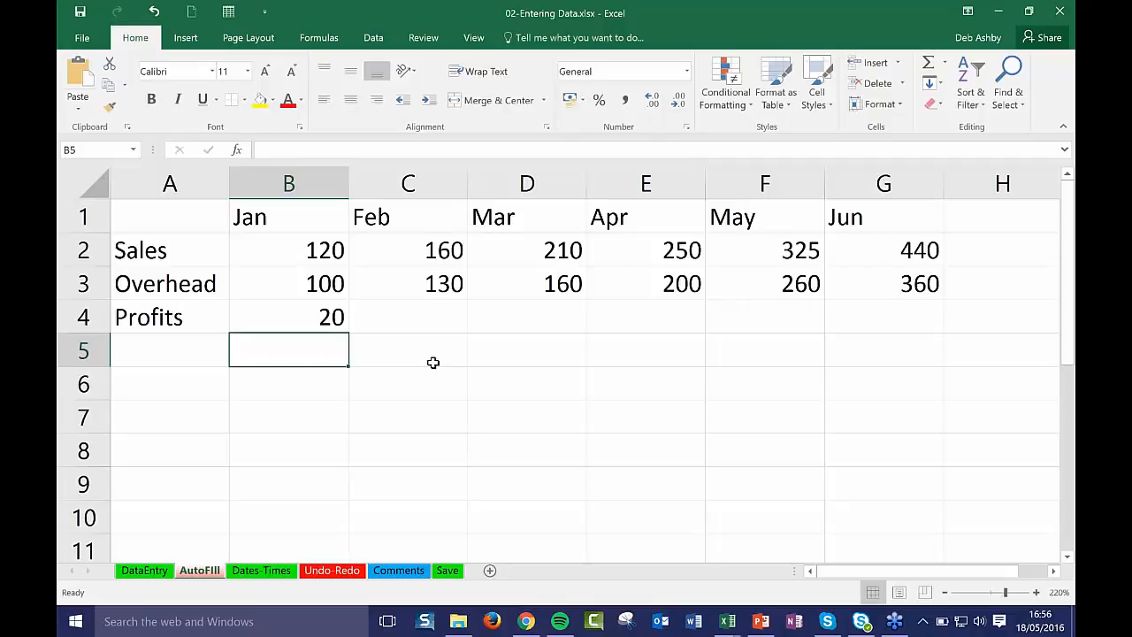
click(333, 327)
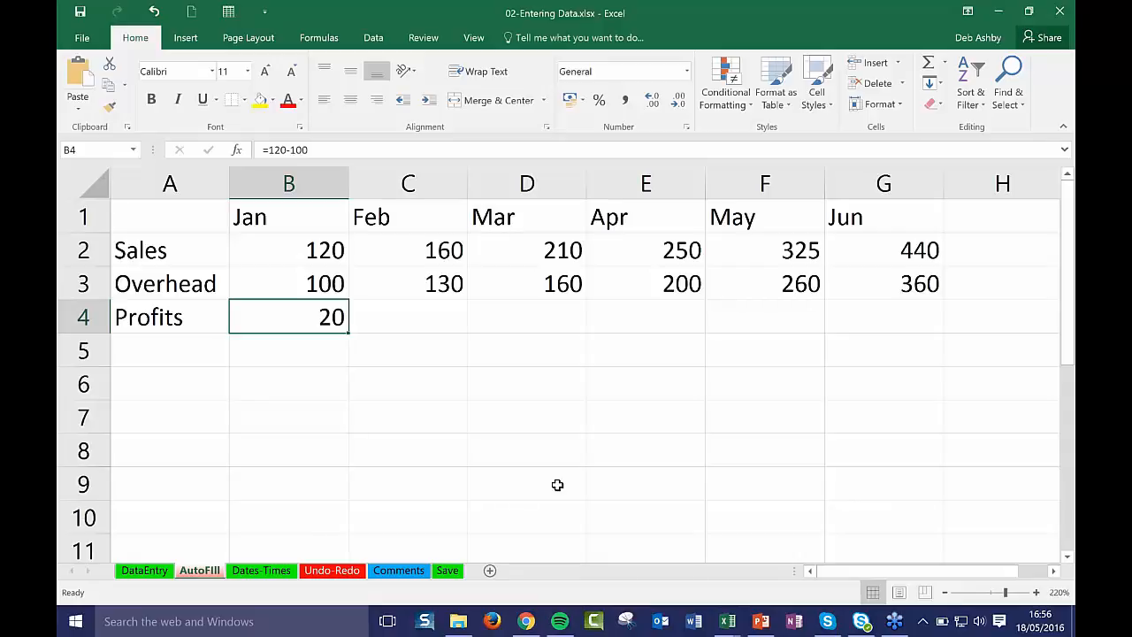
click(428, 322)
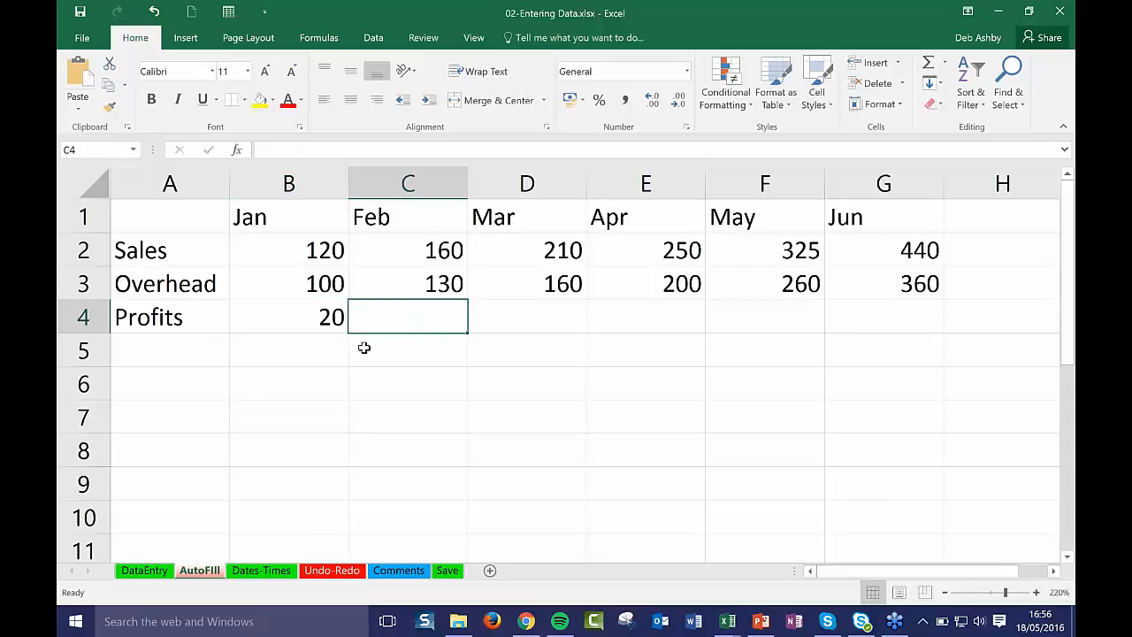
Step: Set the January Overhead in cell B3 to 80 and check the formula in the Profits cell B4
click(261, 283)
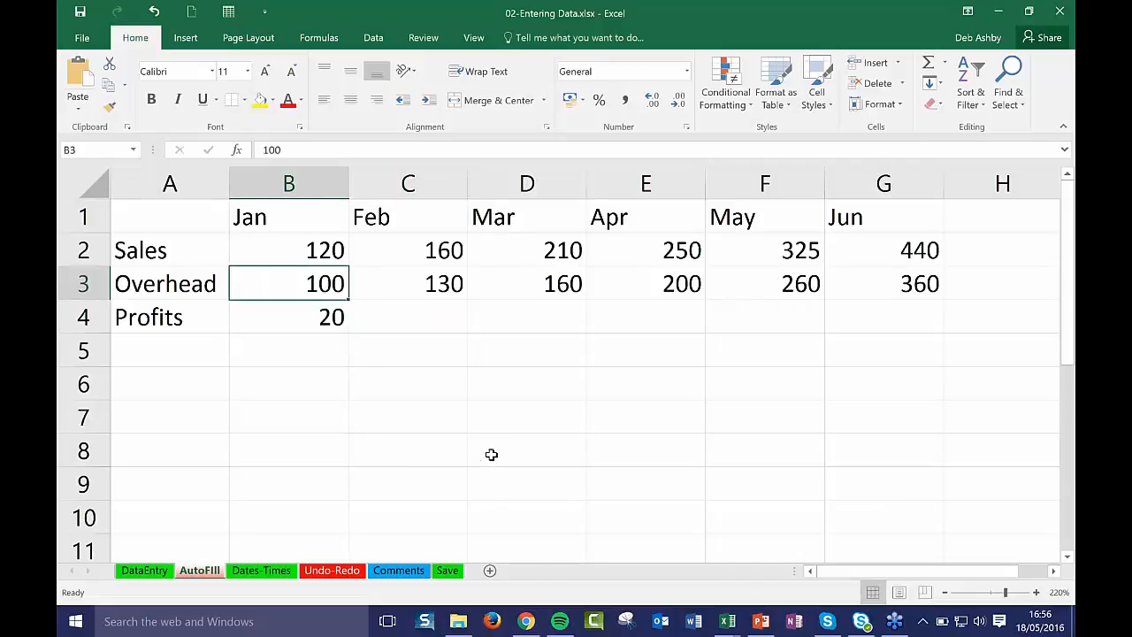
text(80)
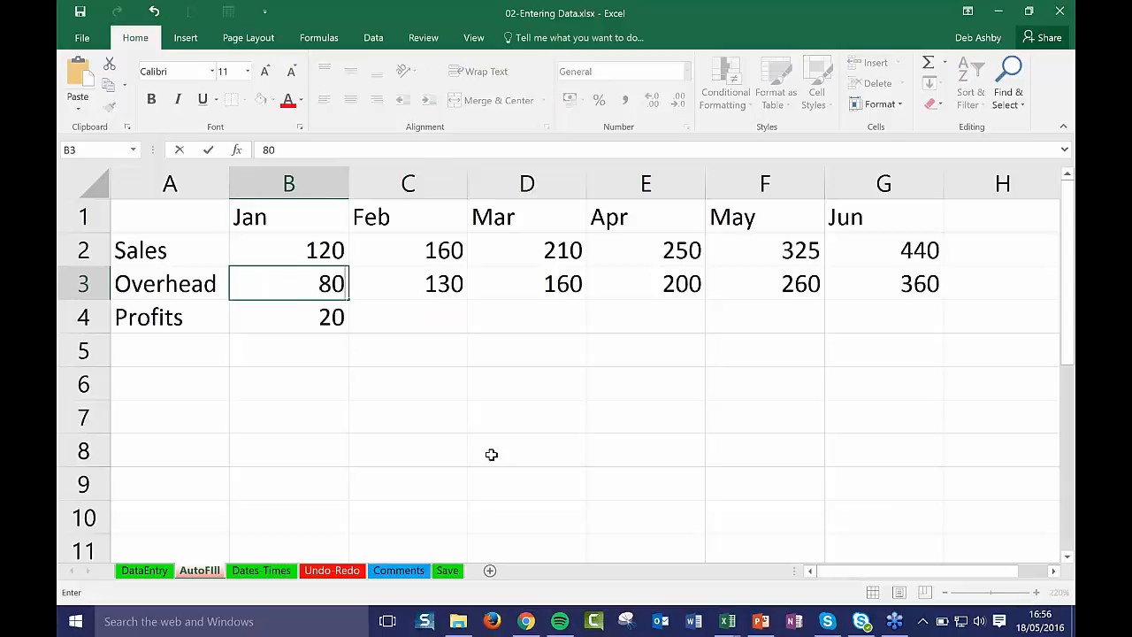
click(497, 423)
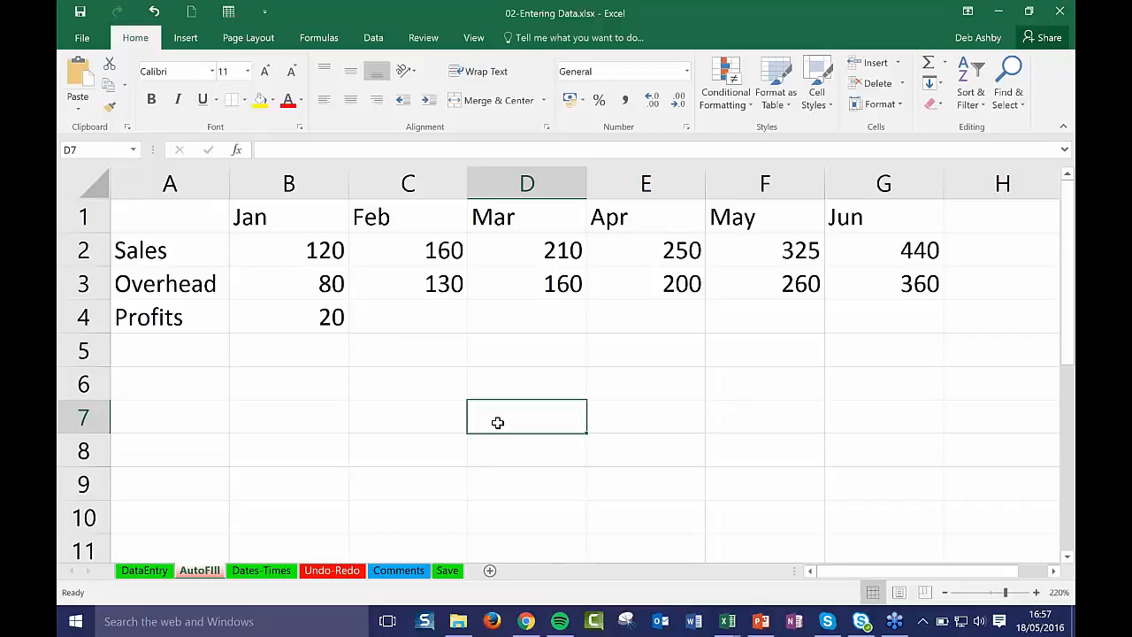
click(311, 320)
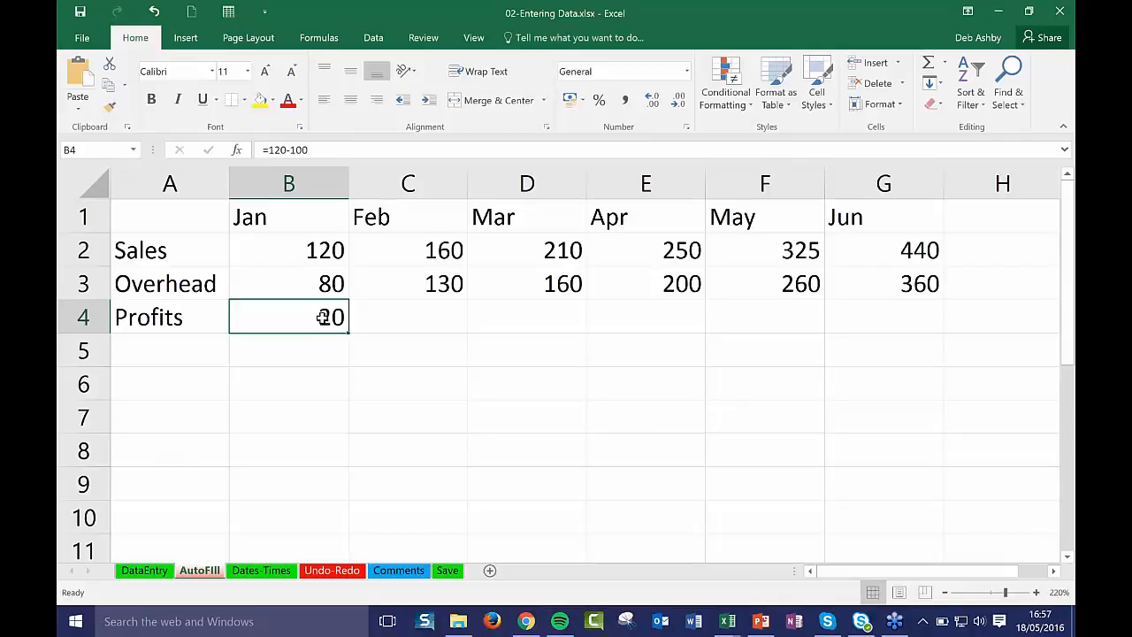
Step: Undo the January Overhead change in B3 and the typed-in profit formula so that B4 is empty
click(155, 11)
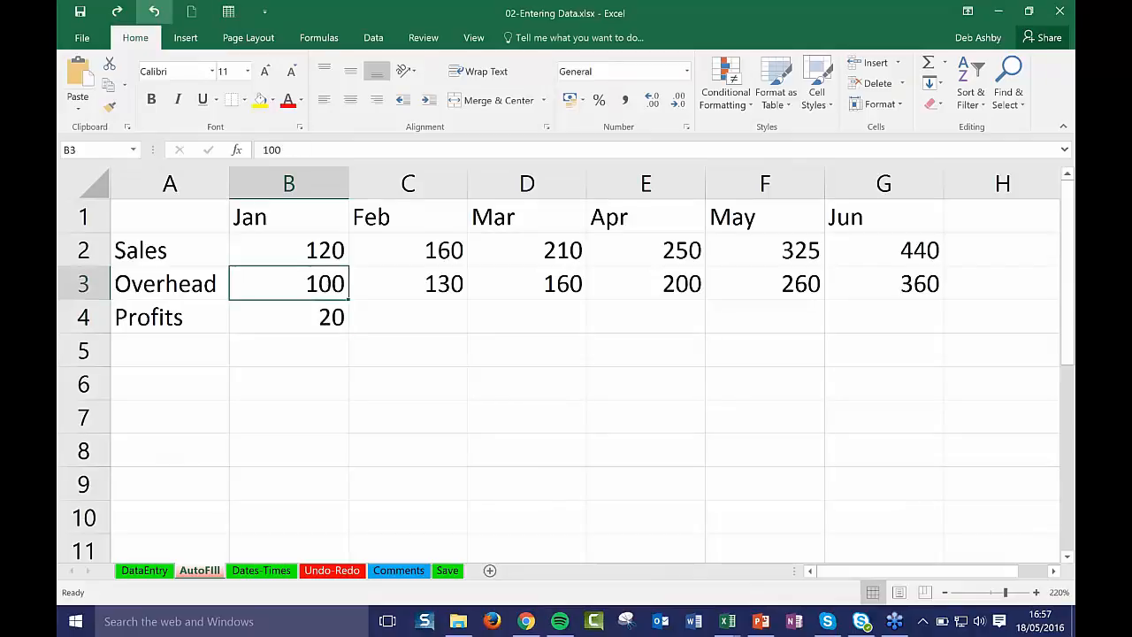
click(155, 11)
click(155, 12)
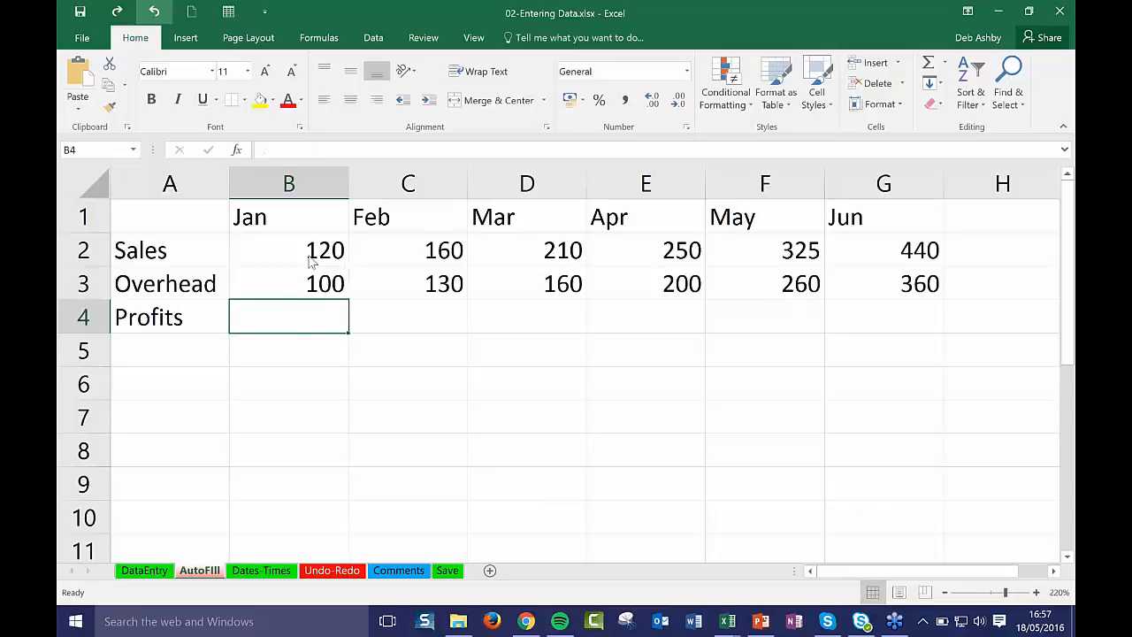
click(392, 383)
Step: Enter the formula =B2-B3 in the January Profits cell B4, subtracting the Overhead cell from the Sales cell
click(296, 320)
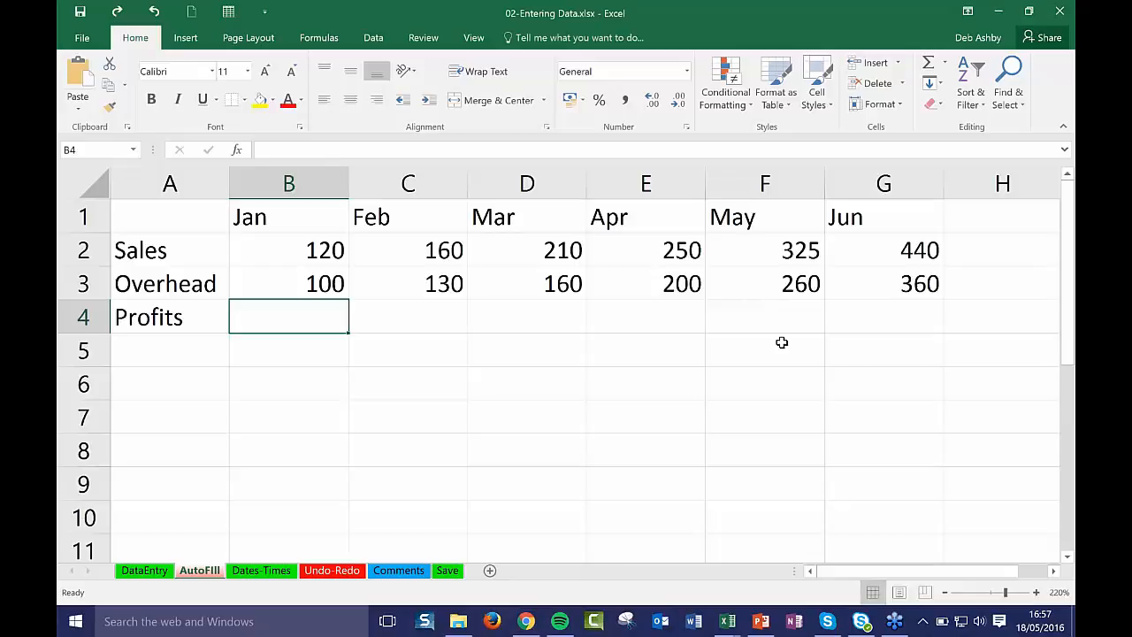
text(=)
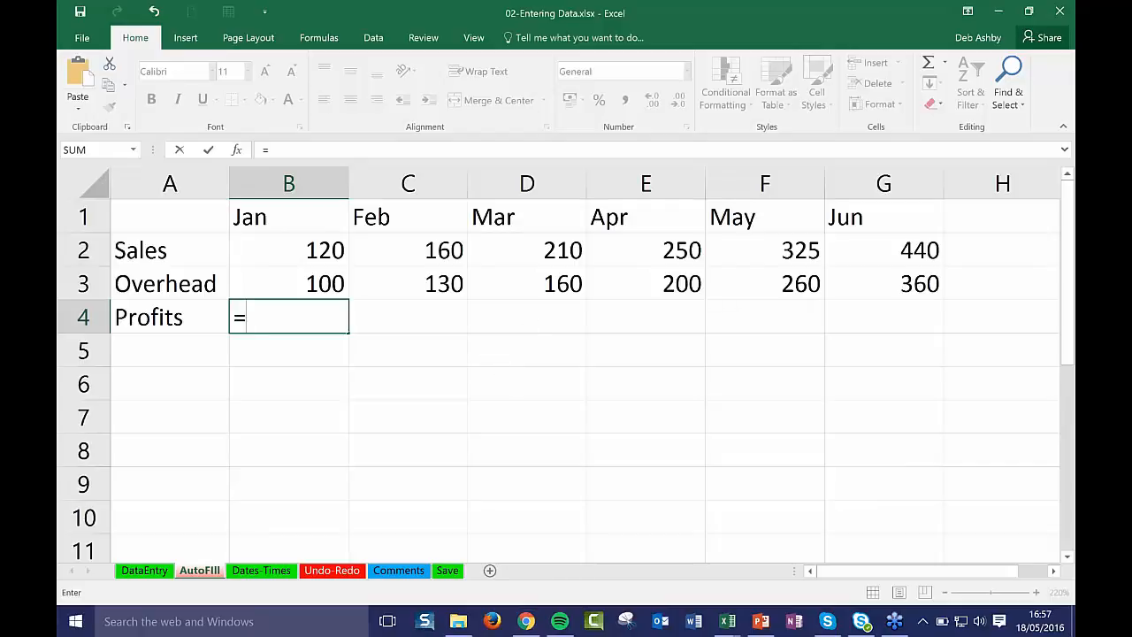
click(278, 253)
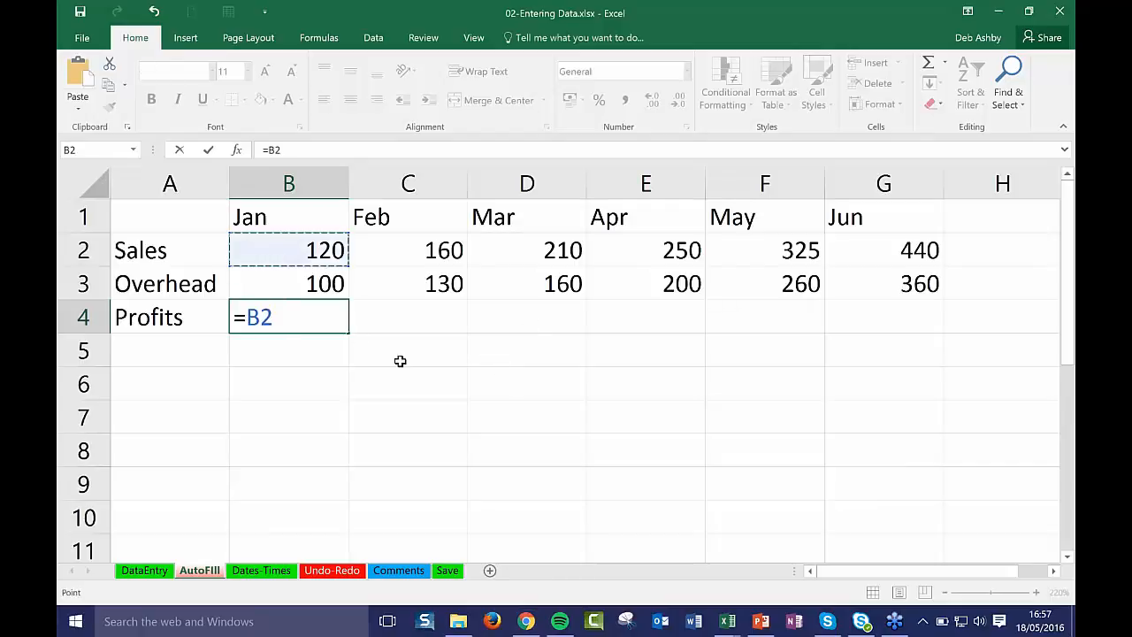
text(-)
click(304, 292)
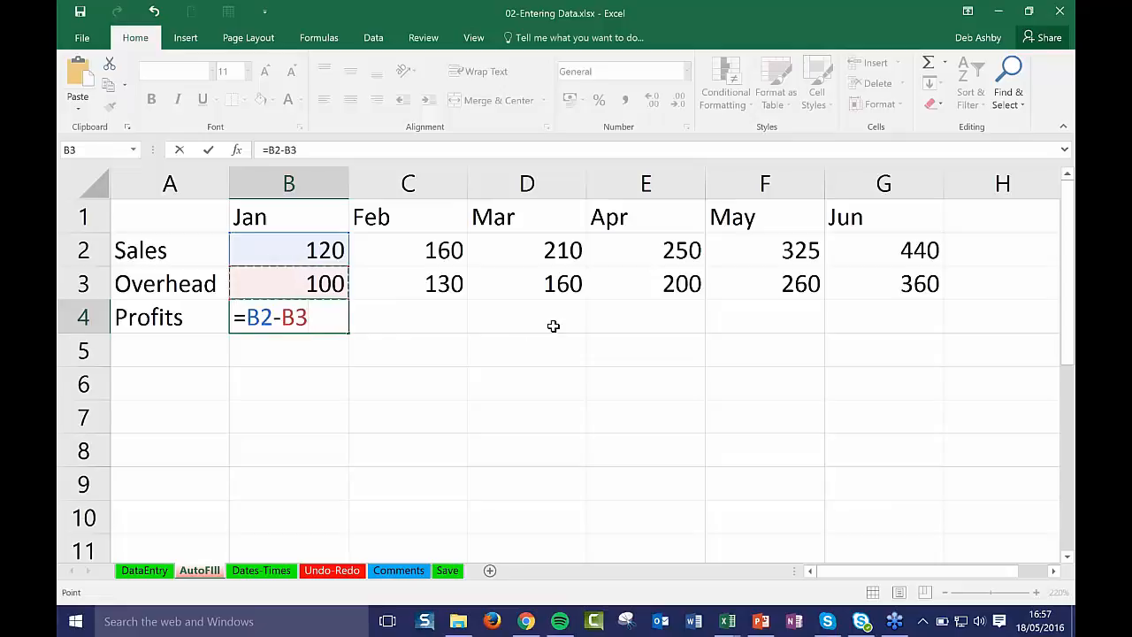
key(Return)
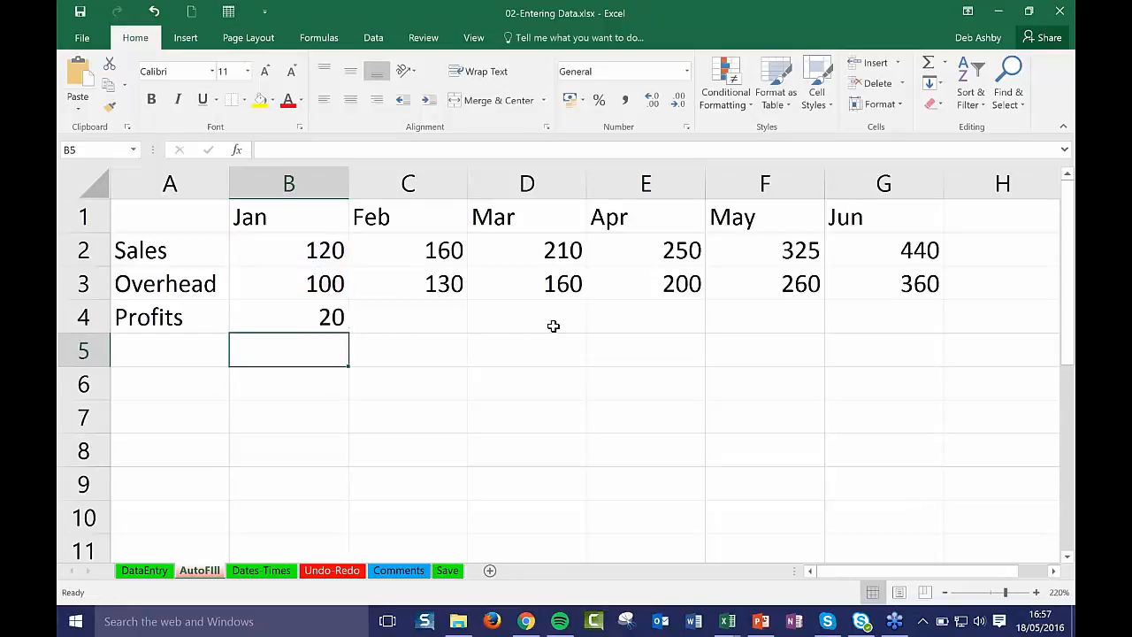
Step: Change the January Overhead in B3 to 80 and check how the cell-reference formula in B4 responds
click(298, 286)
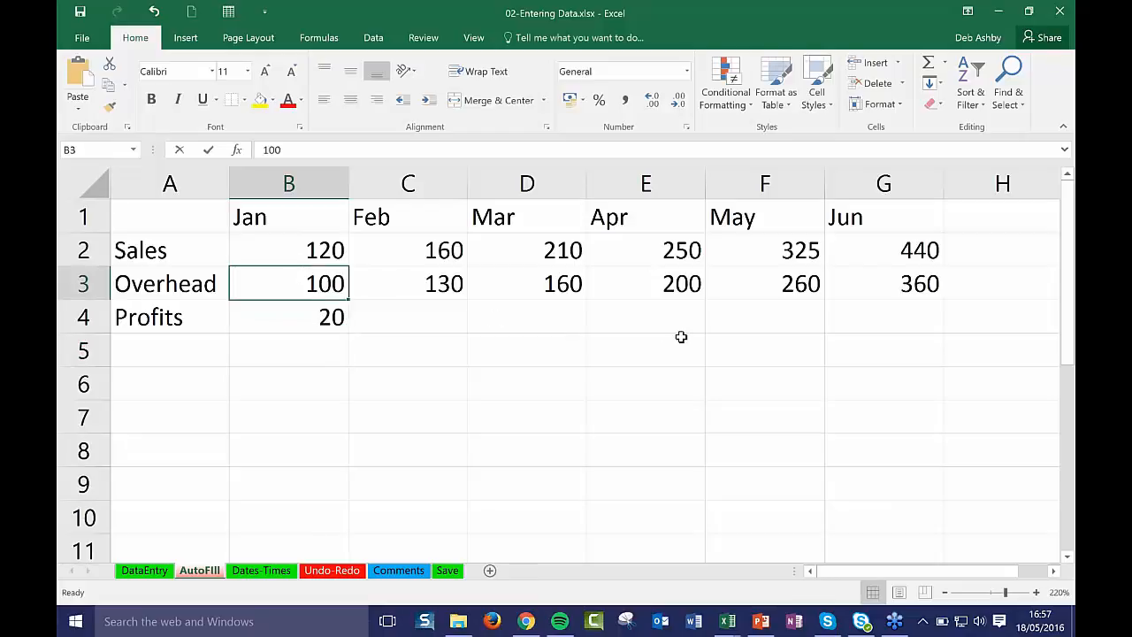
text(80)
key(Return)
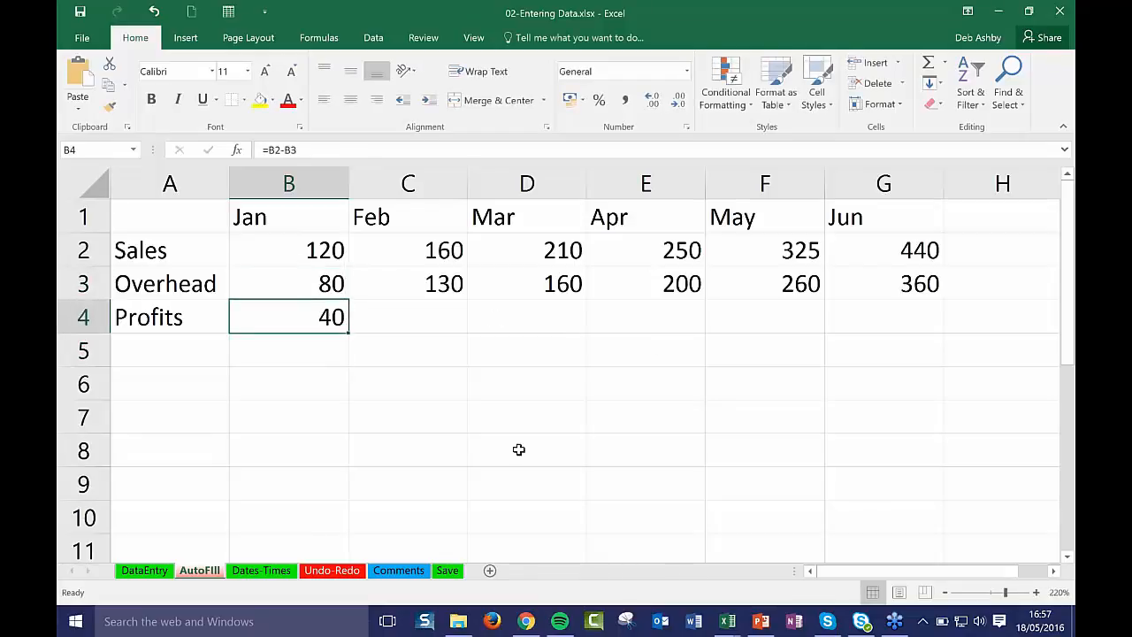
click(513, 429)
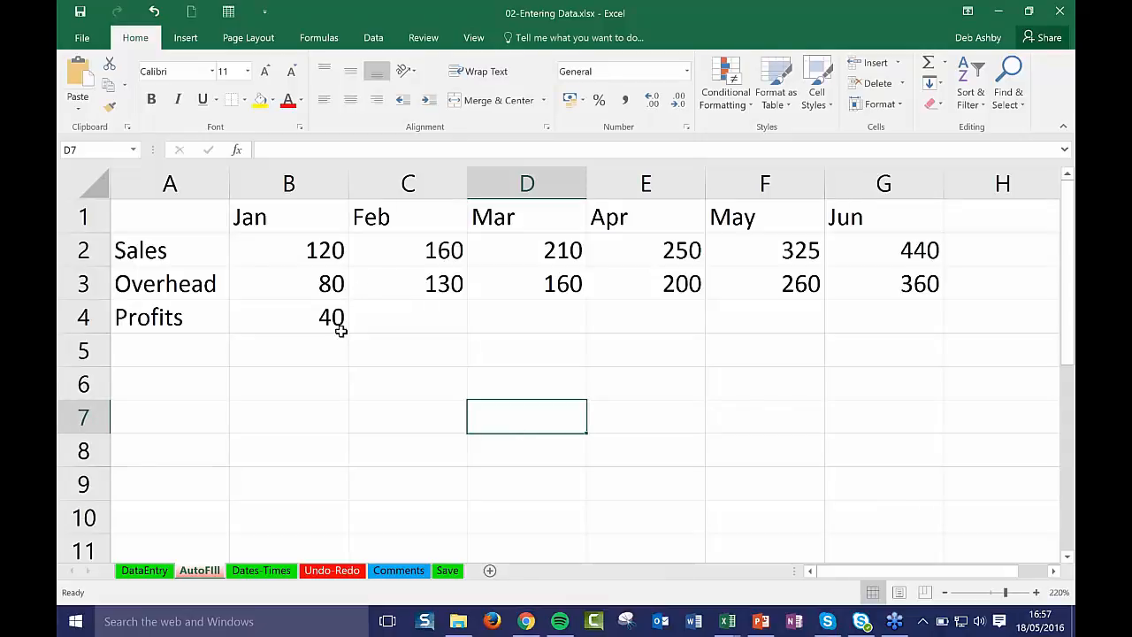
click(290, 320)
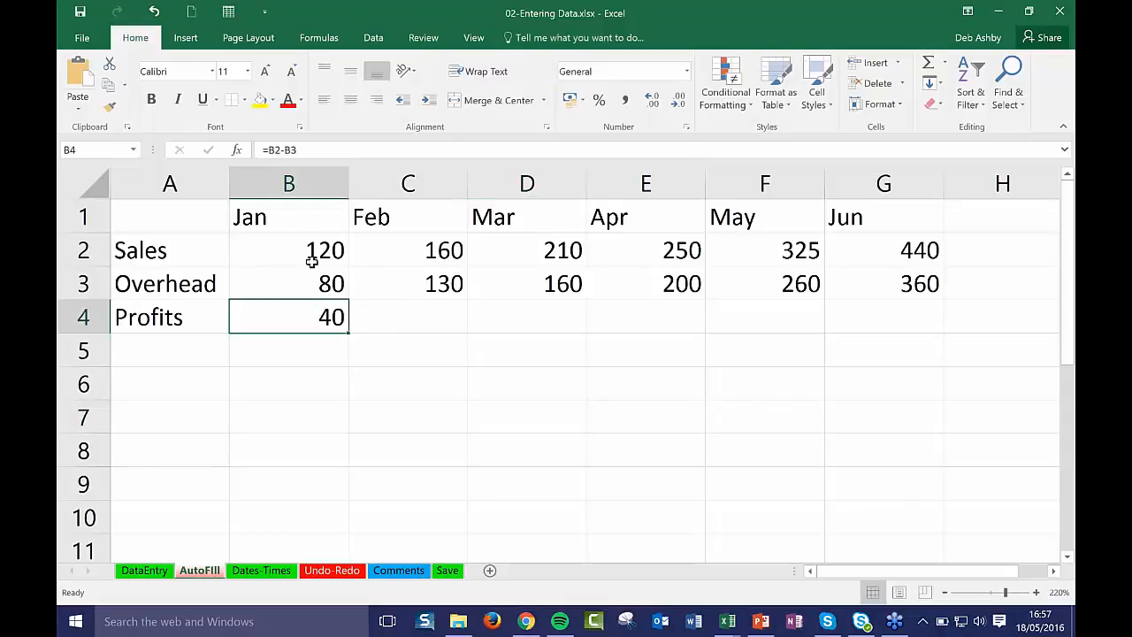
Step: Set the January Overhead in cell B3 back to 100
click(341, 291)
double_click(320, 283)
text(100)
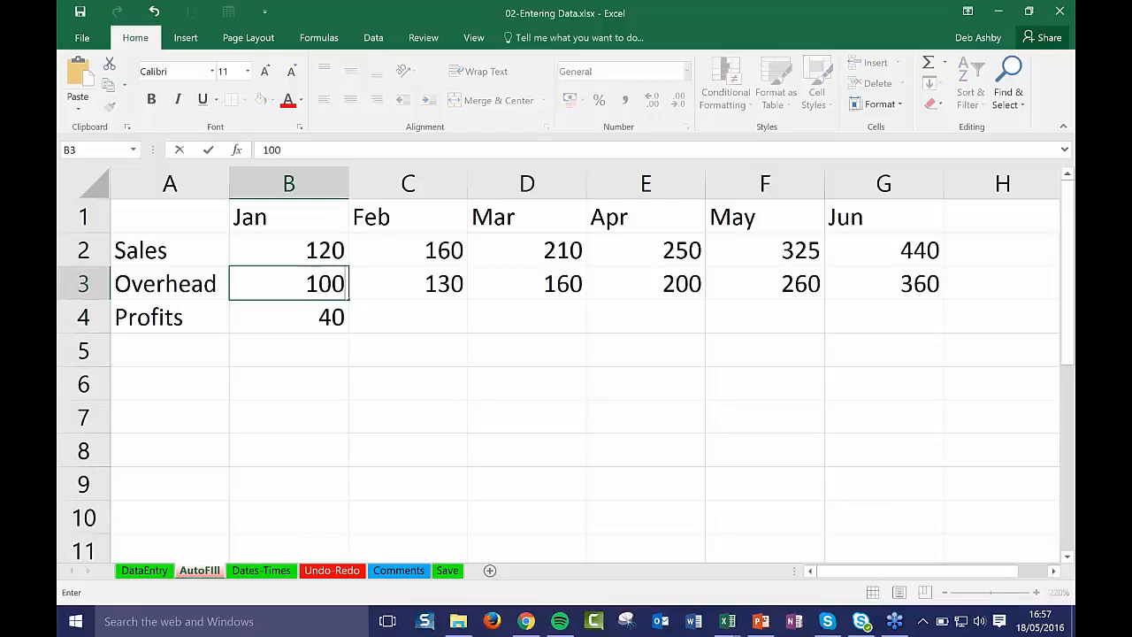
key(Return)
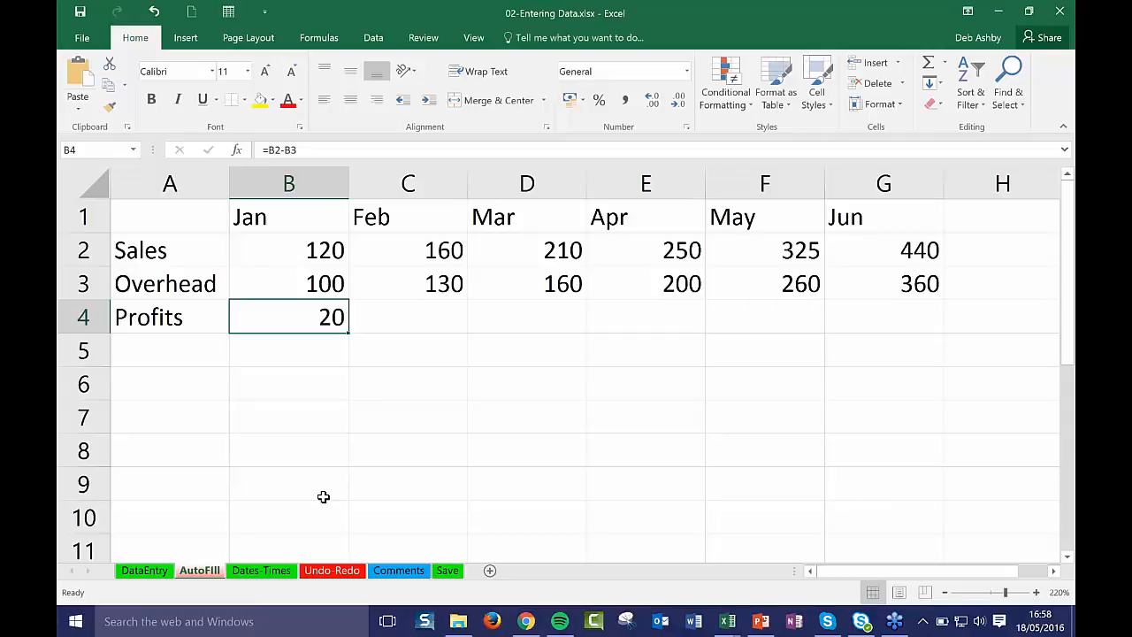
Step: AutoFill the January Profits formula from B4 across the row through June in G4
click(420, 307)
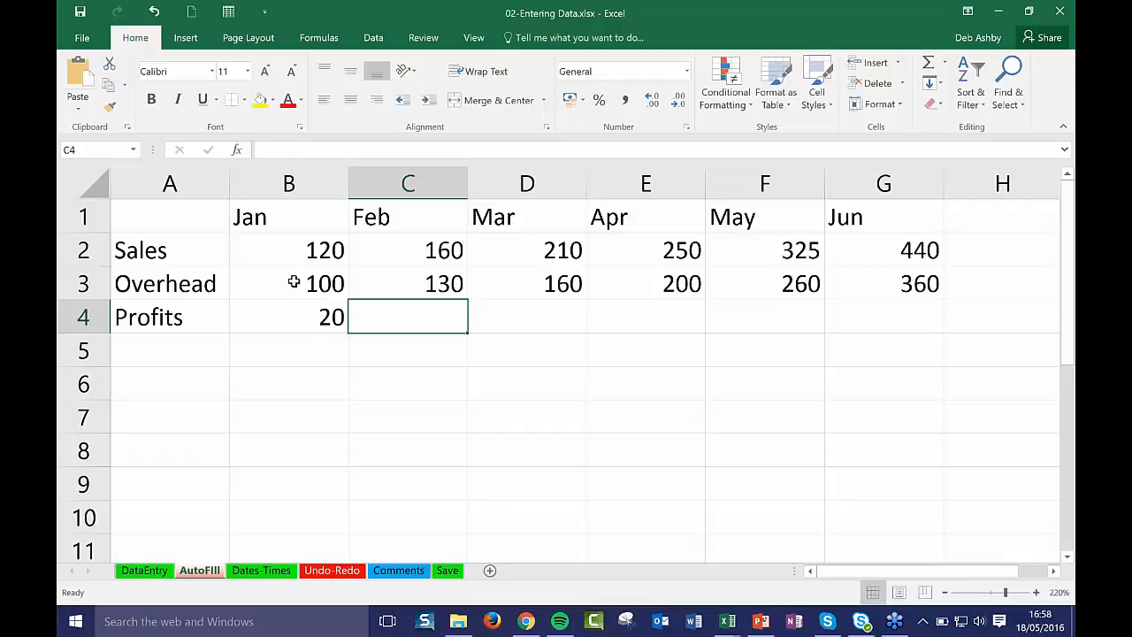
click(295, 318)
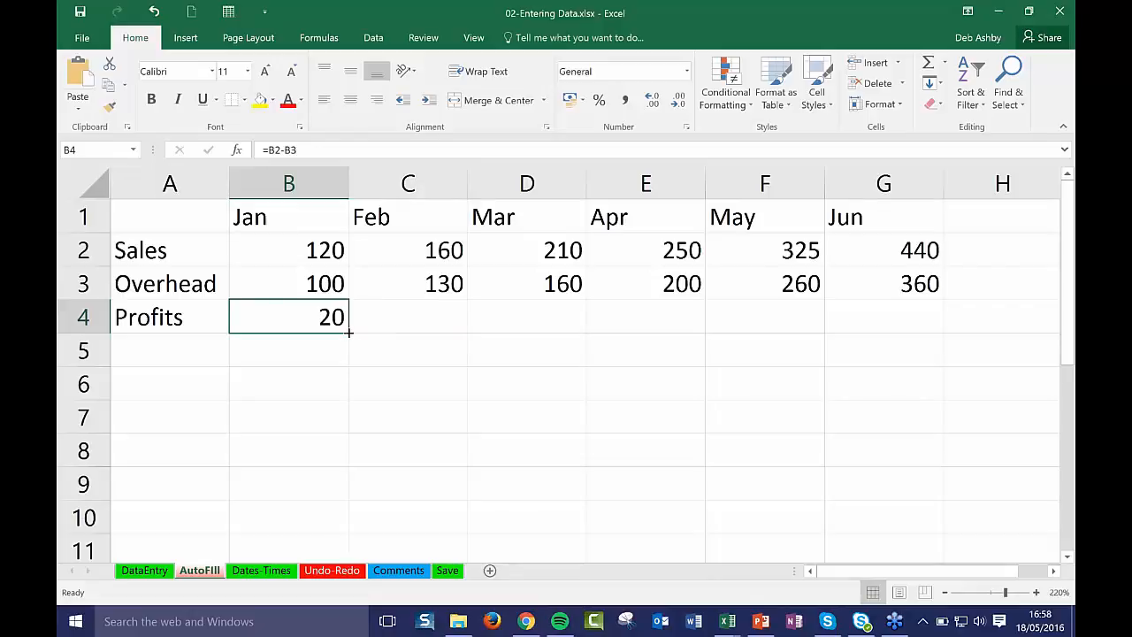
drag(350, 332, 975, 341)
click(541, 392)
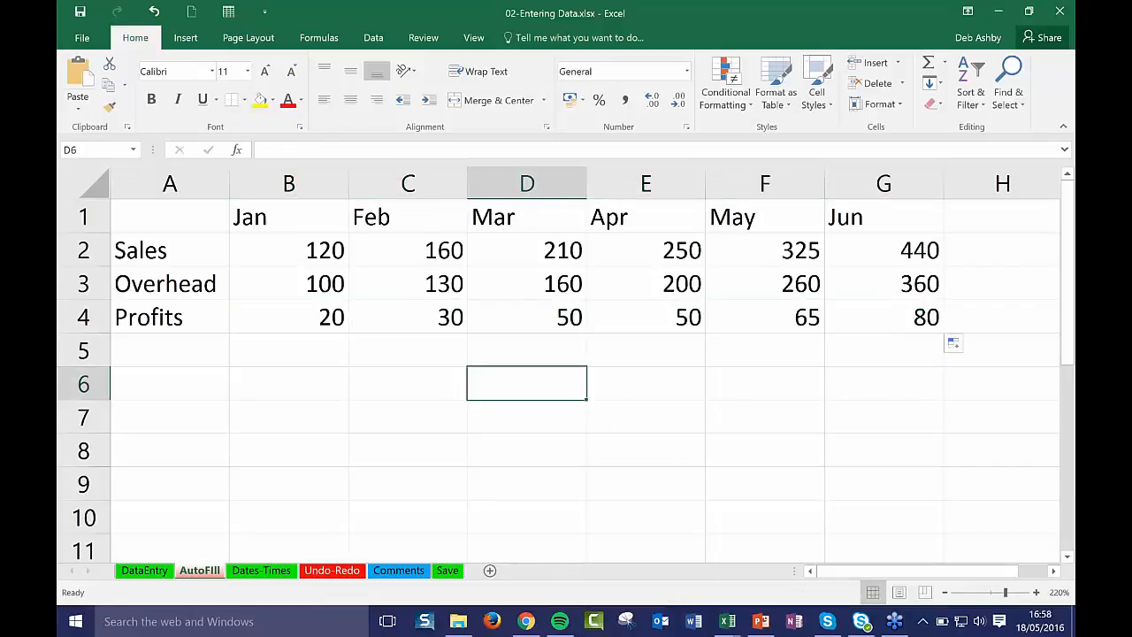
Step: Examine the filled Profits formulas from B4 to F4 and the Sales and Overhead cells they refer to
click(307, 315)
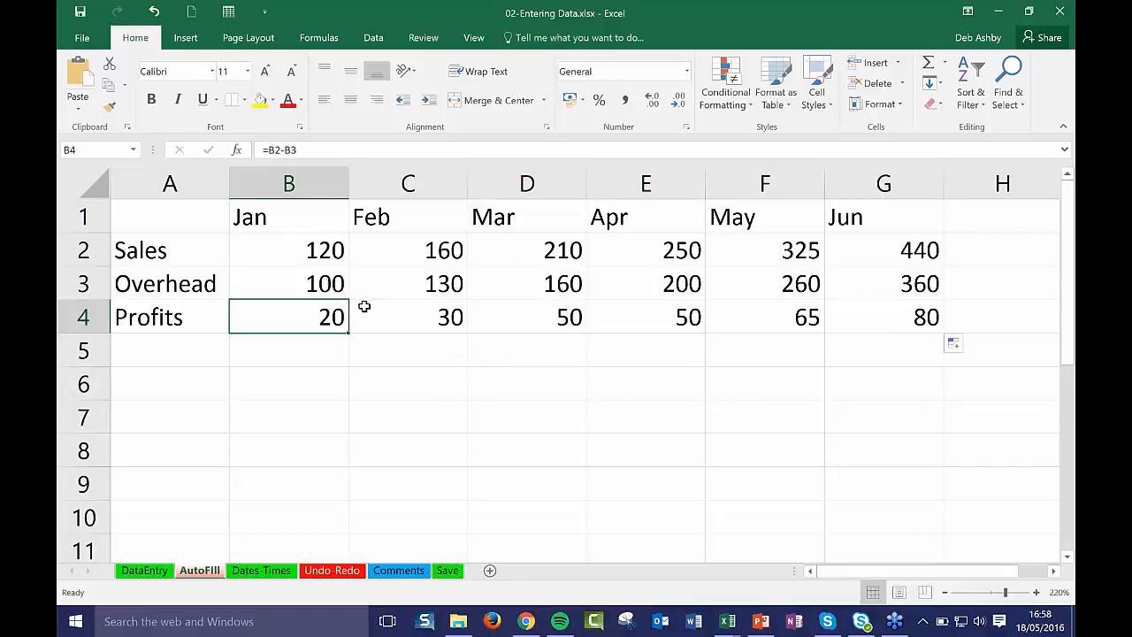
key(Right)
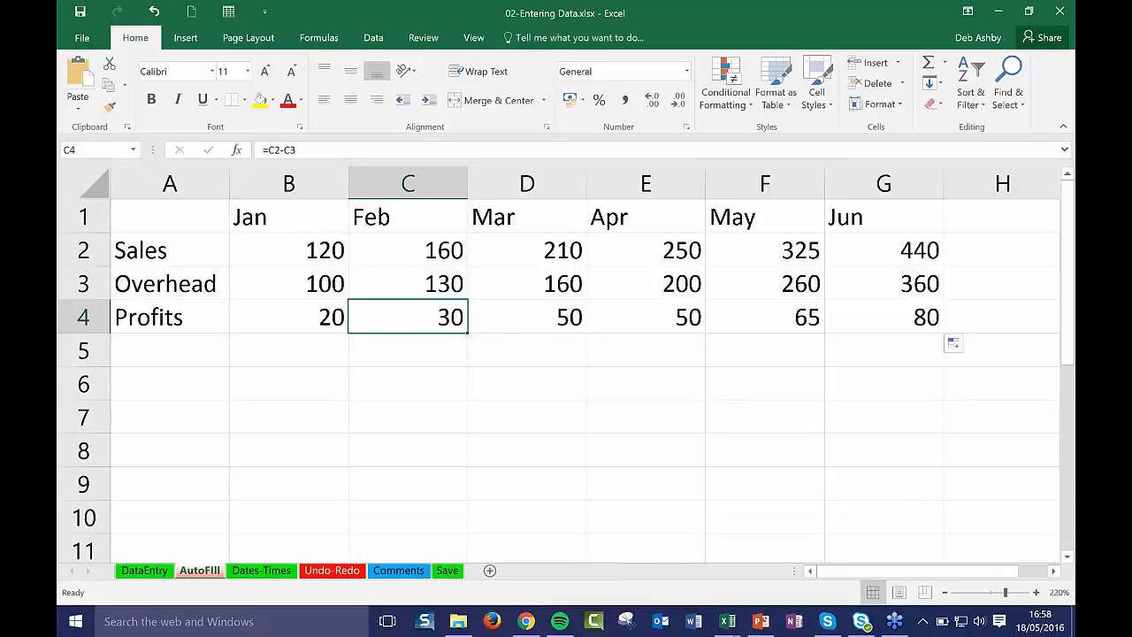
click(537, 323)
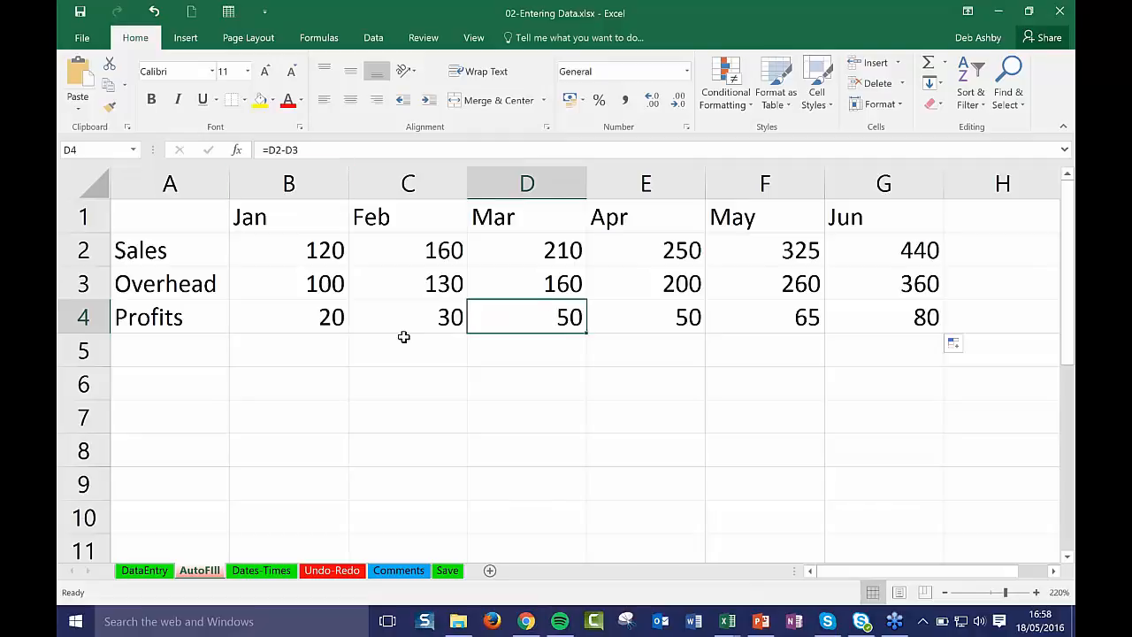
click(629, 313)
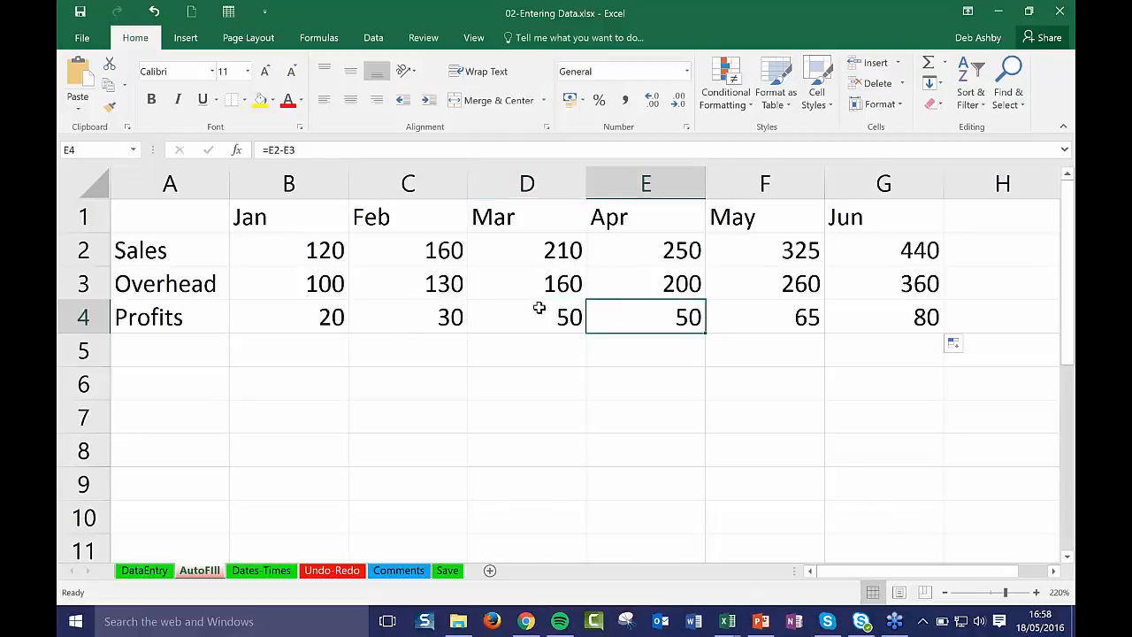
click(738, 318)
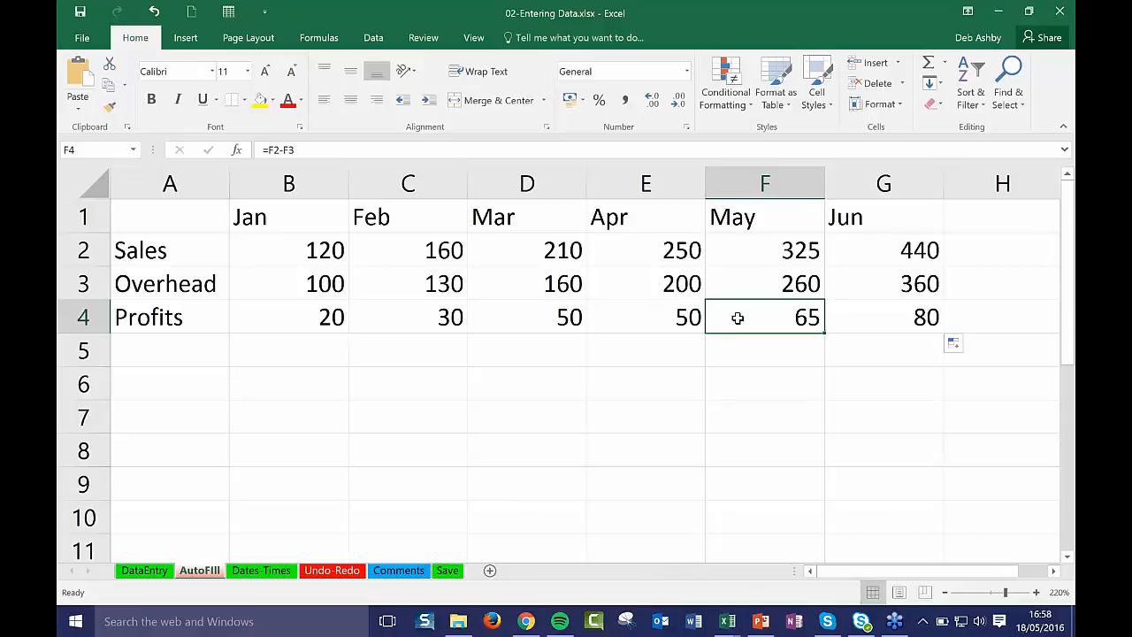
click(601, 291)
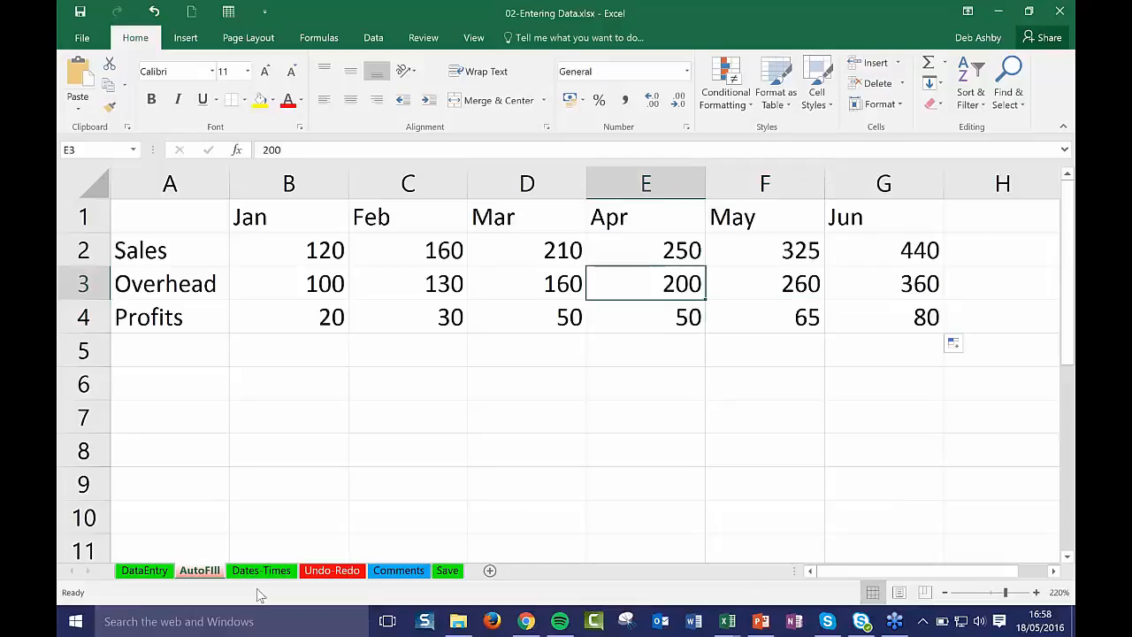
click(449, 290)
click(387, 263)
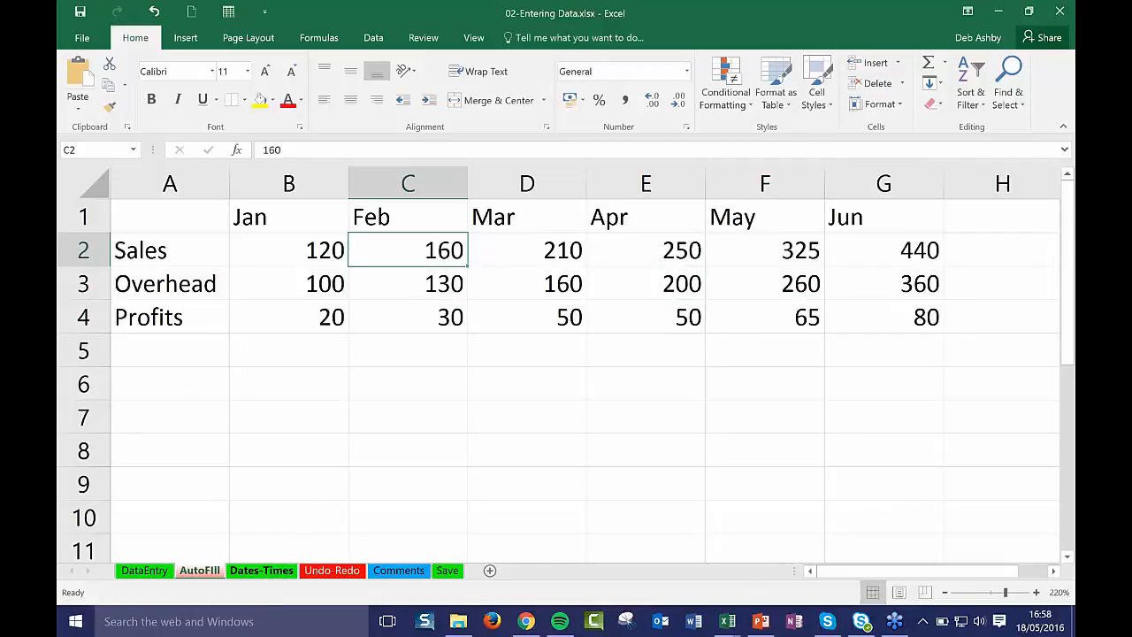
Step: Switch to the Dates-Times sheet to work with date and time entries
click(263, 570)
click(294, 329)
click(375, 365)
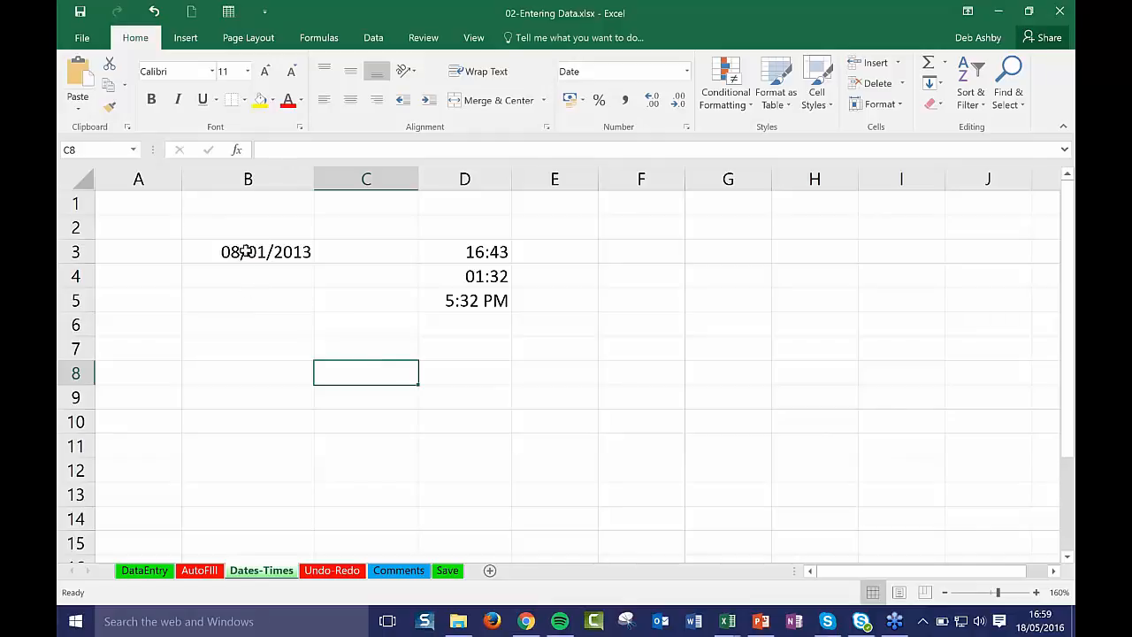
Step: Enter the date 12/01/2014 in cell B5, using a hyphen instead of a slash after the day
click(263, 298)
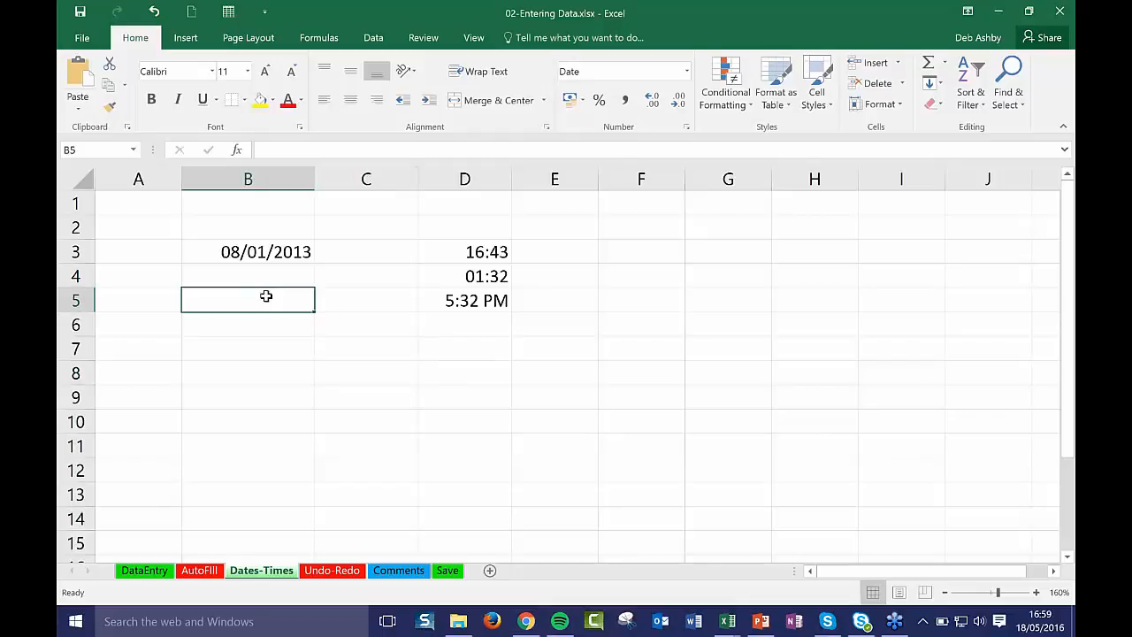
text(12/)
key(BackSpace)
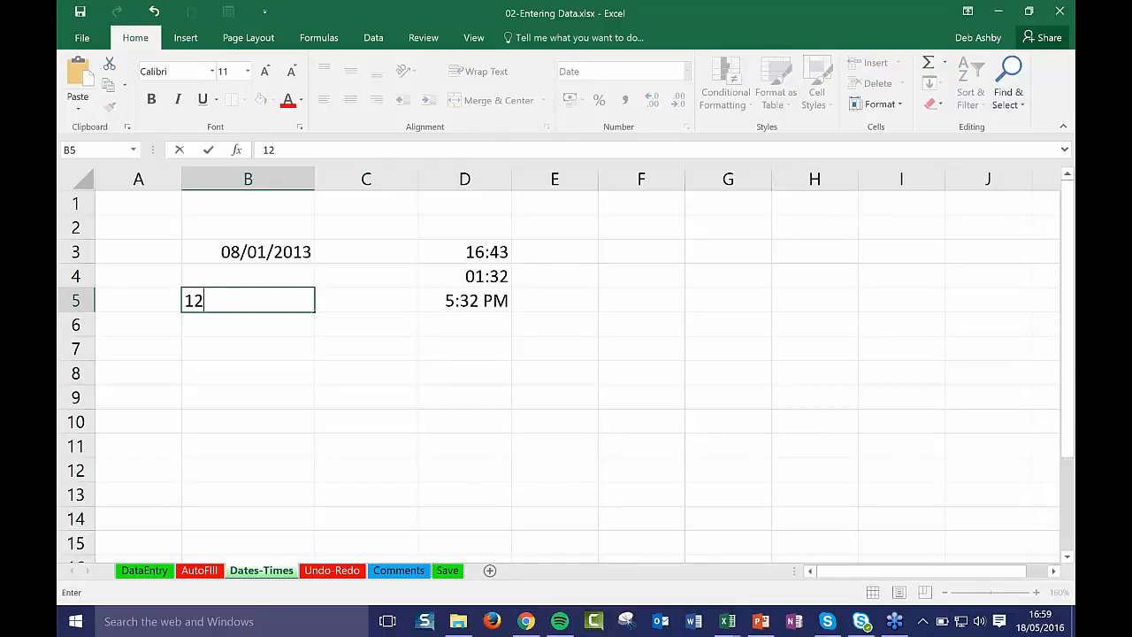
text(-01/2014)
key(Return)
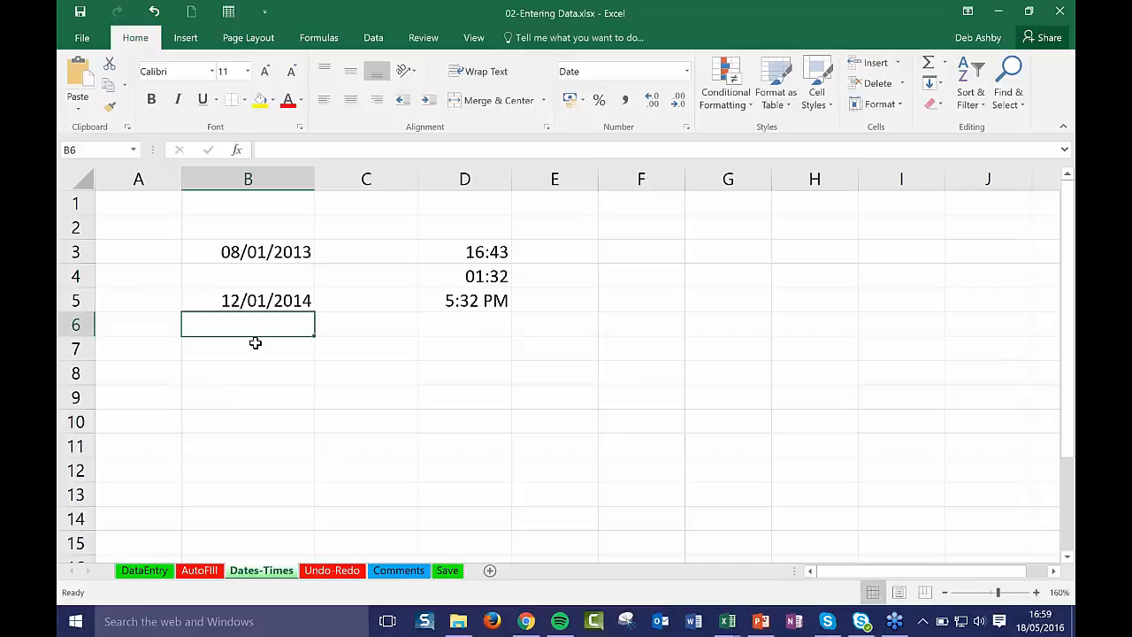
Step: Try entering the date as 12.01.2014 with full stops in cell B6, and clear the cell again
text(12.)
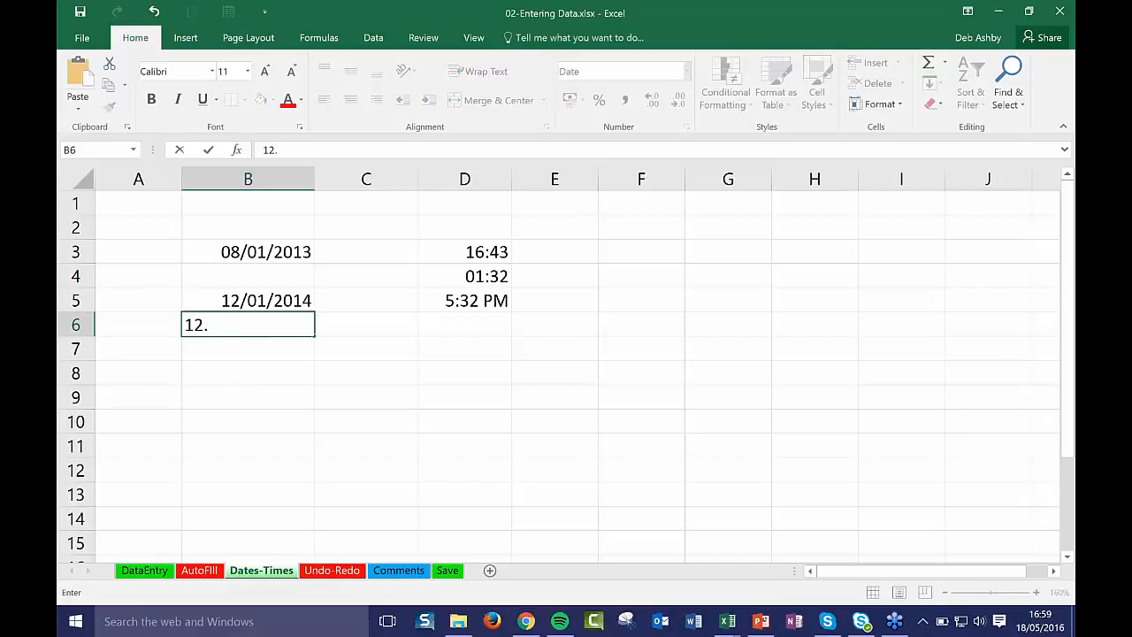
text(01.2014)
key(Return)
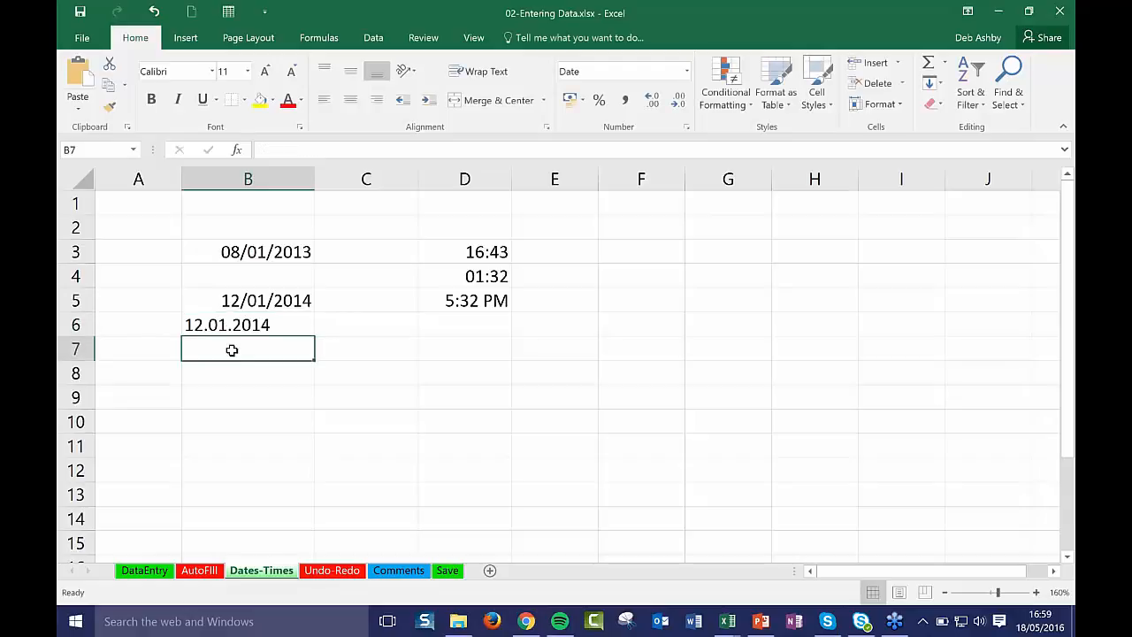
click(231, 325)
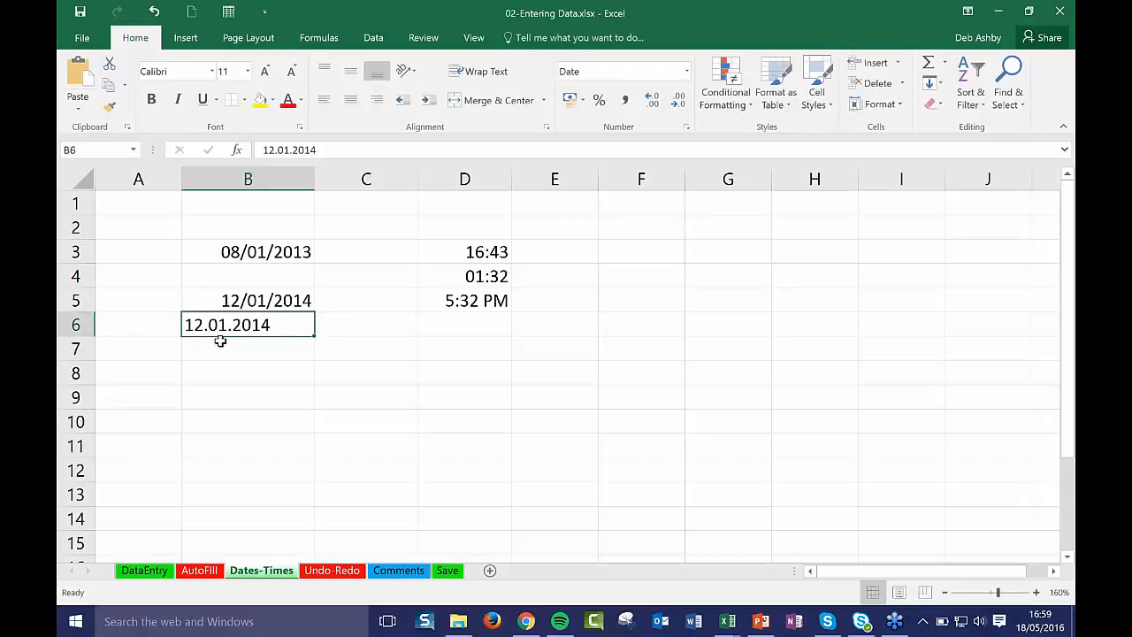
key(Delete)
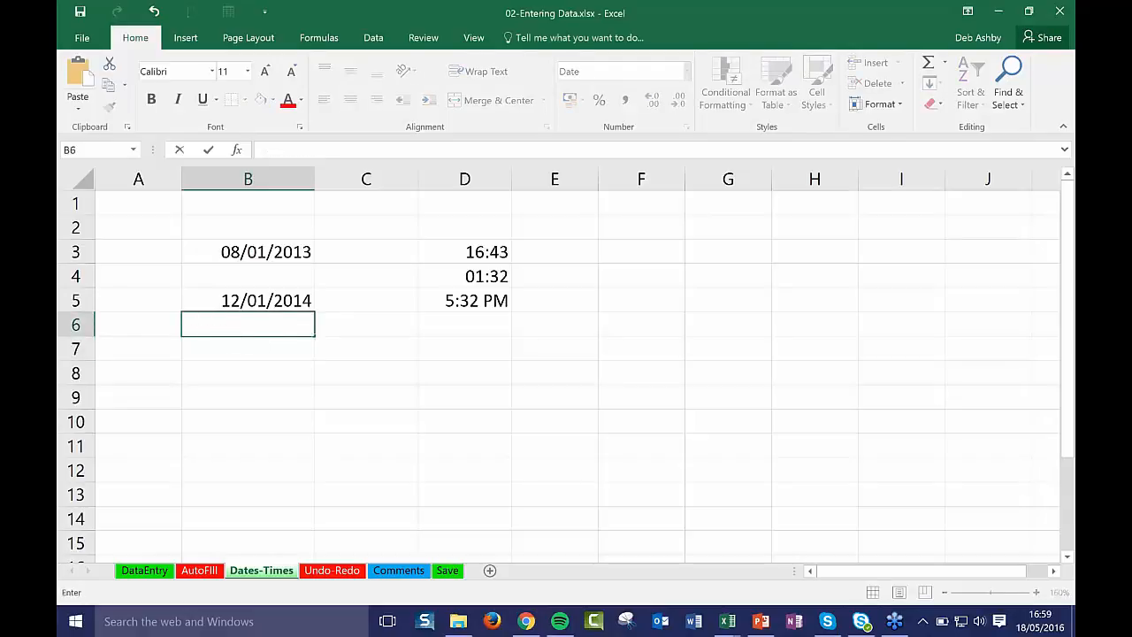
click(338, 326)
Step: Examine the date in B3 and compare how the times in D3 and D5 are displayed and stored
click(250, 260)
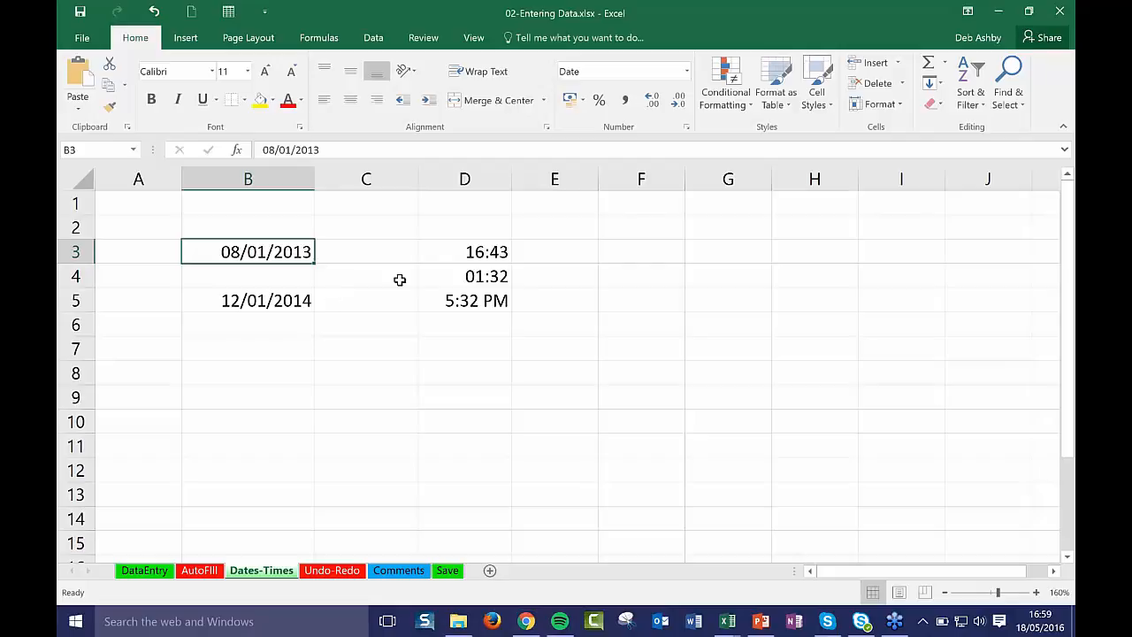
click(448, 252)
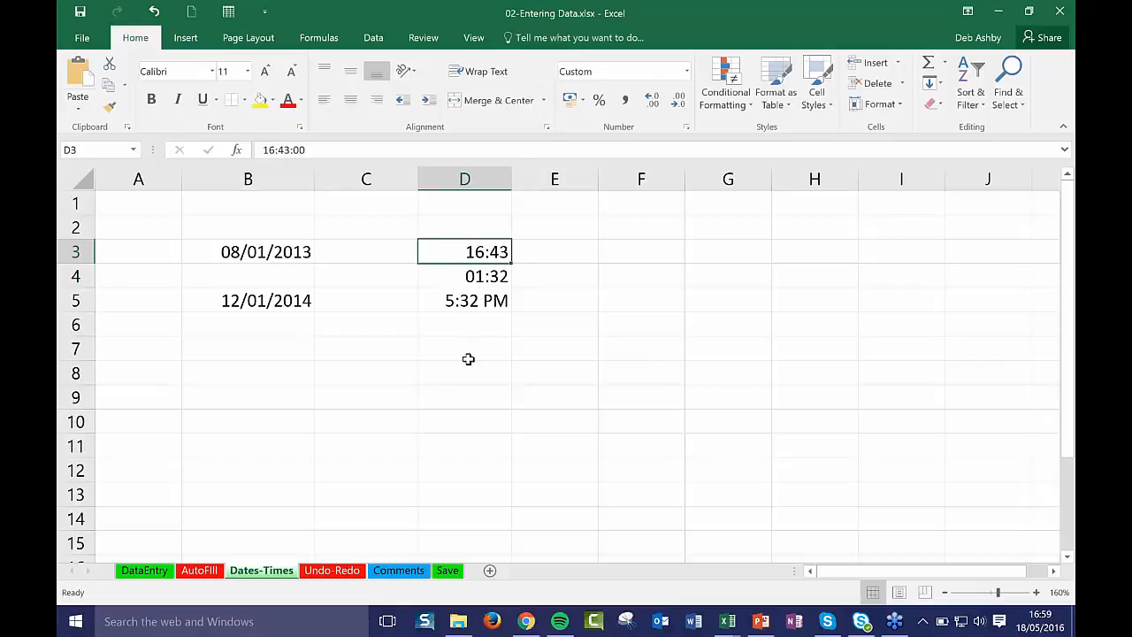
click(480, 301)
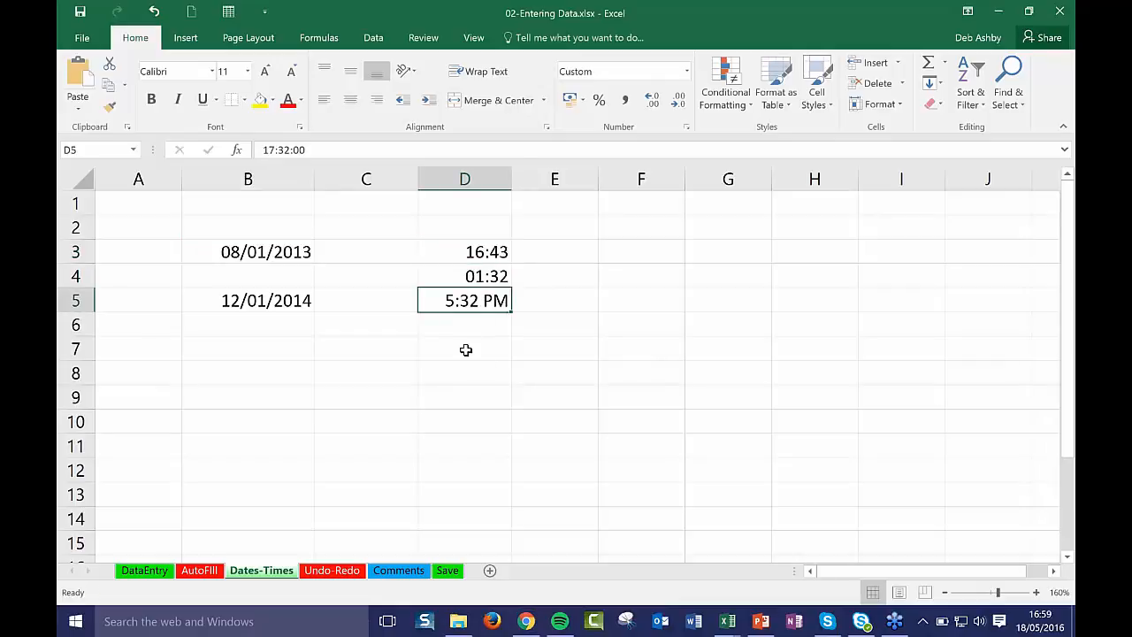
click(506, 345)
click(485, 299)
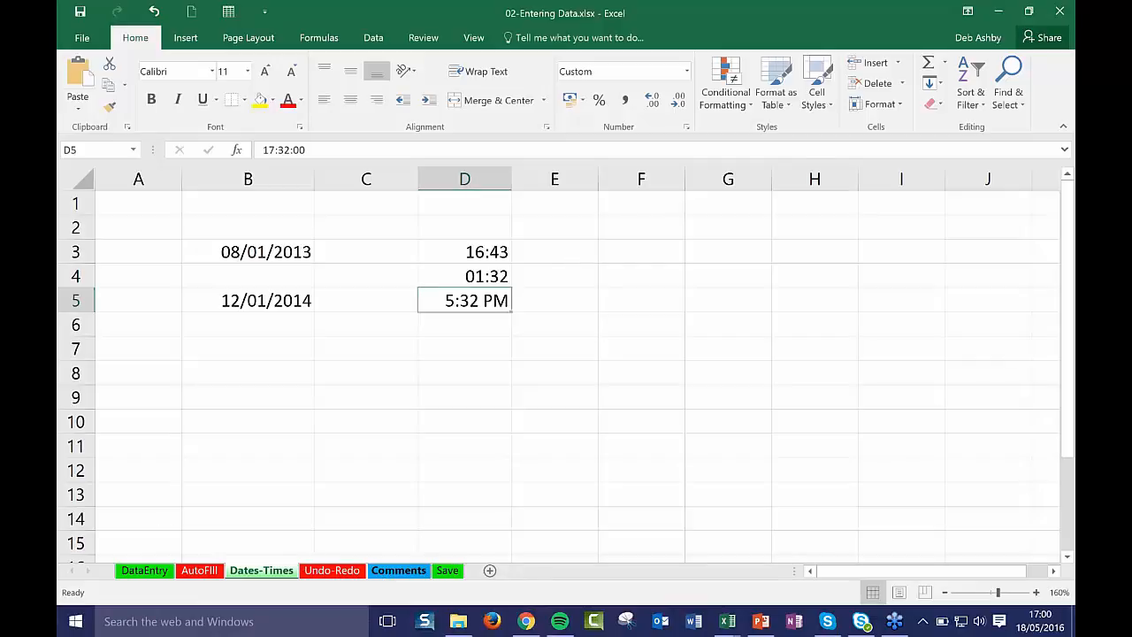
Step: Switch to the Comments sheet and look over the monthly sales and overhead figures
click(395, 570)
click(269, 343)
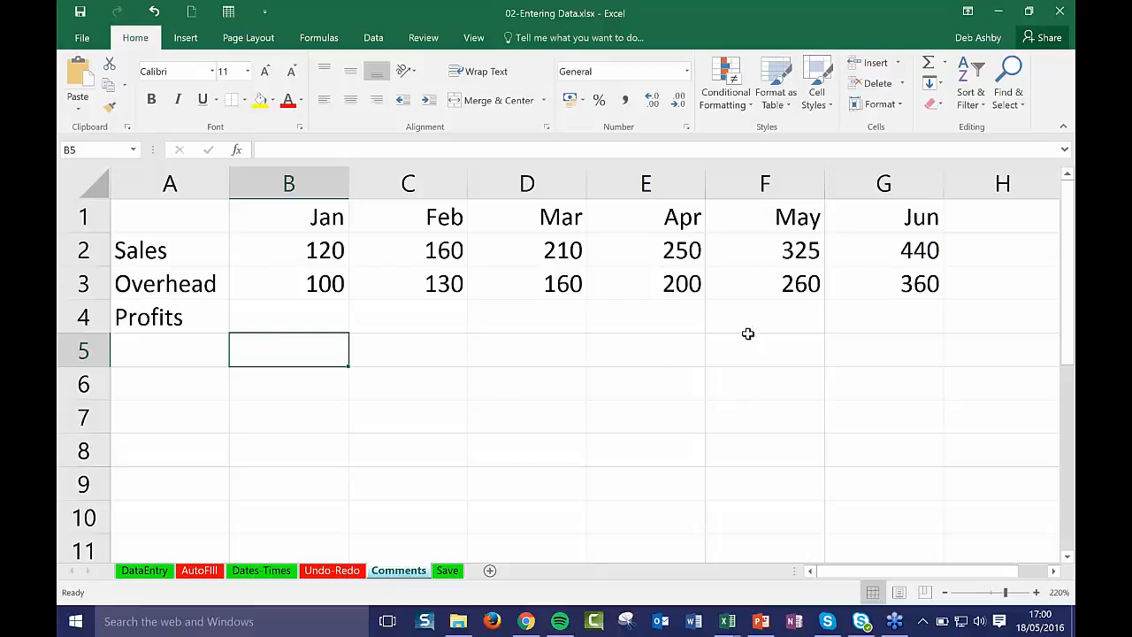
click(750, 287)
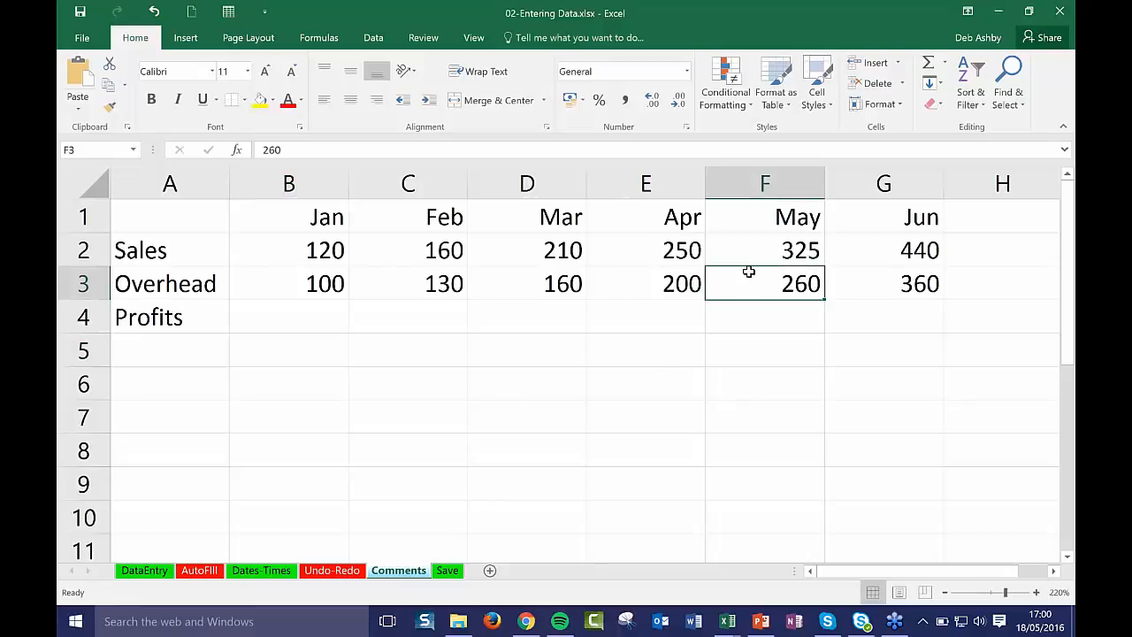
click(738, 258)
click(642, 255)
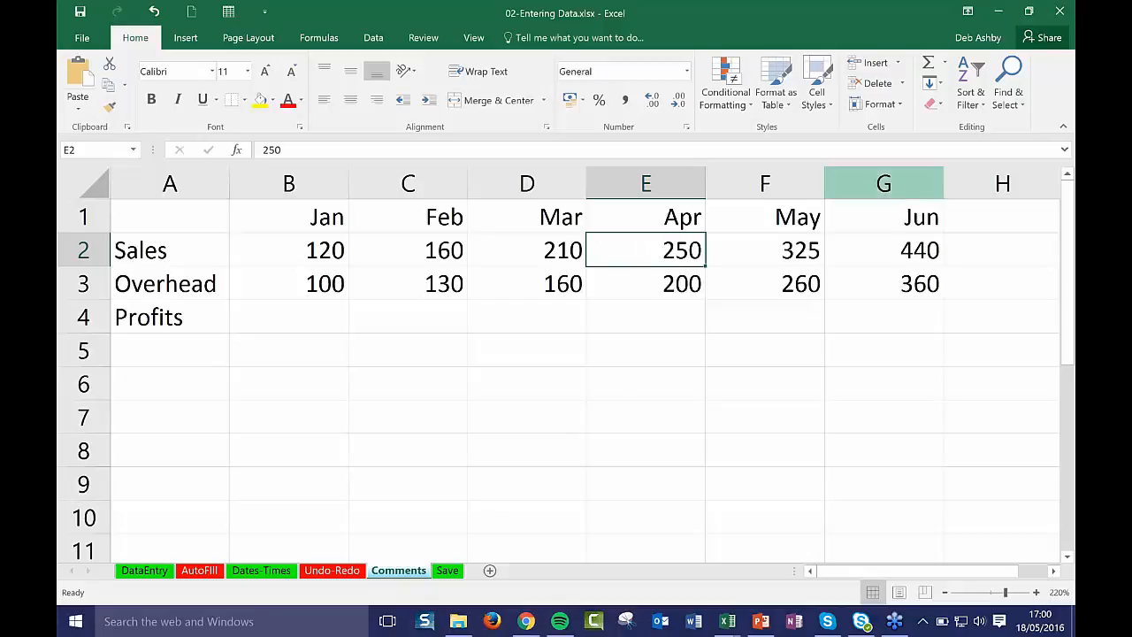
Step: Add a comment reading "Please review this figure" to the June sales figure in G2
click(882, 250)
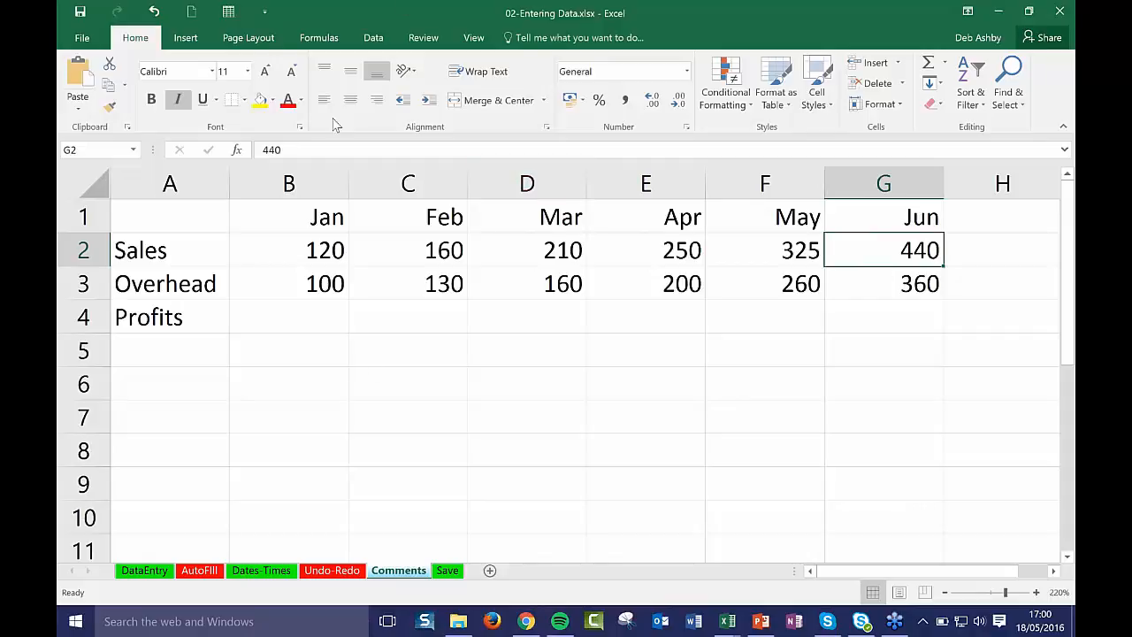
click(423, 41)
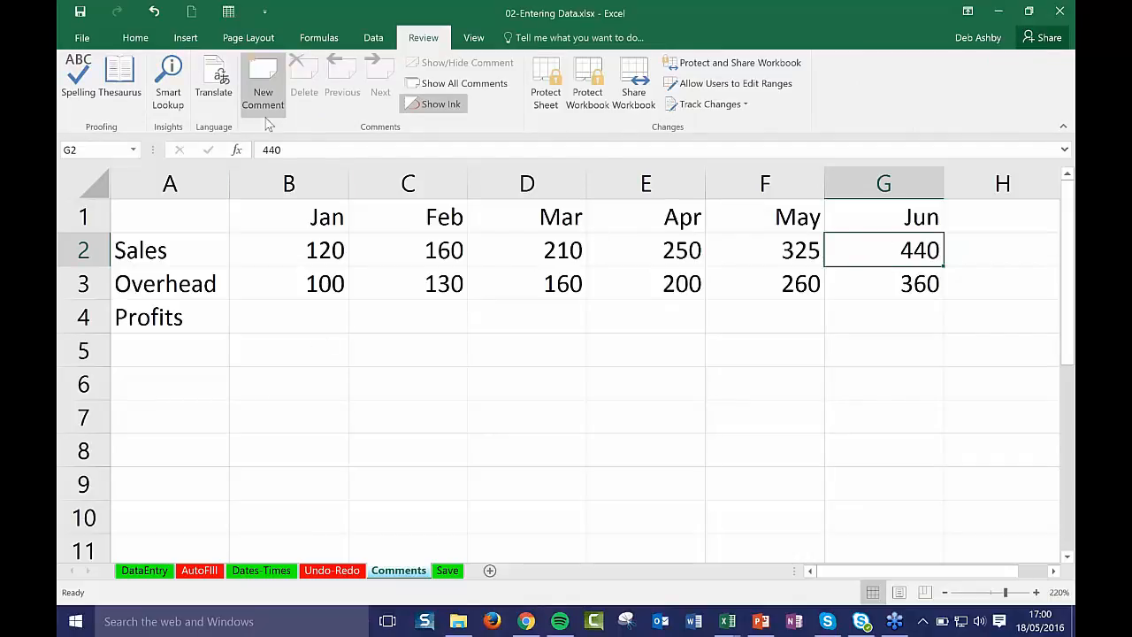
click(261, 82)
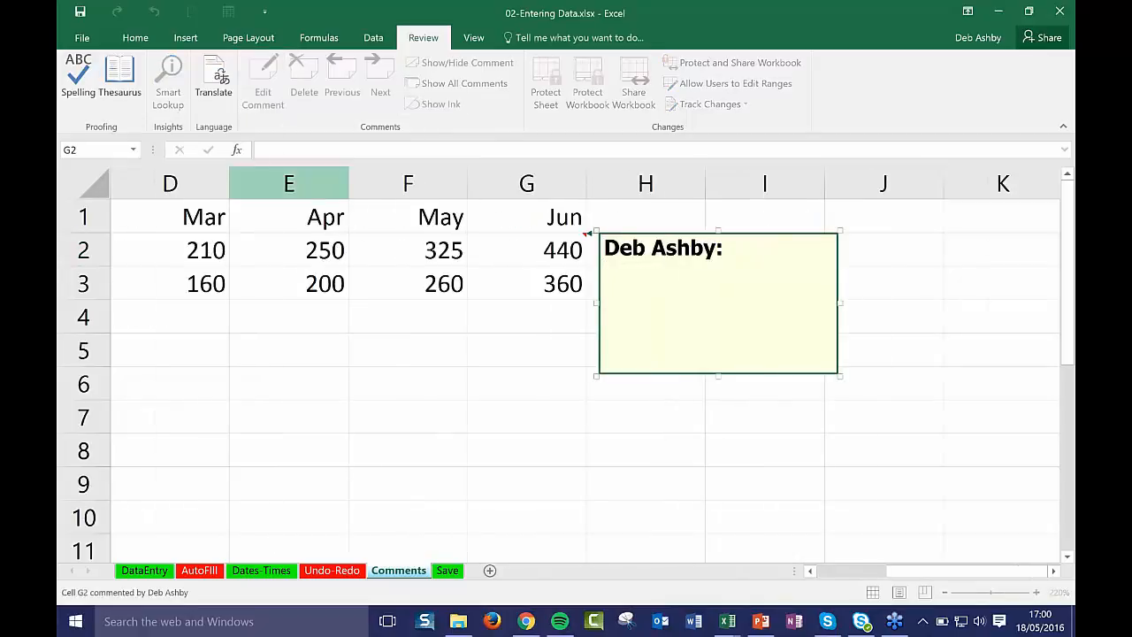
text(Please review this)
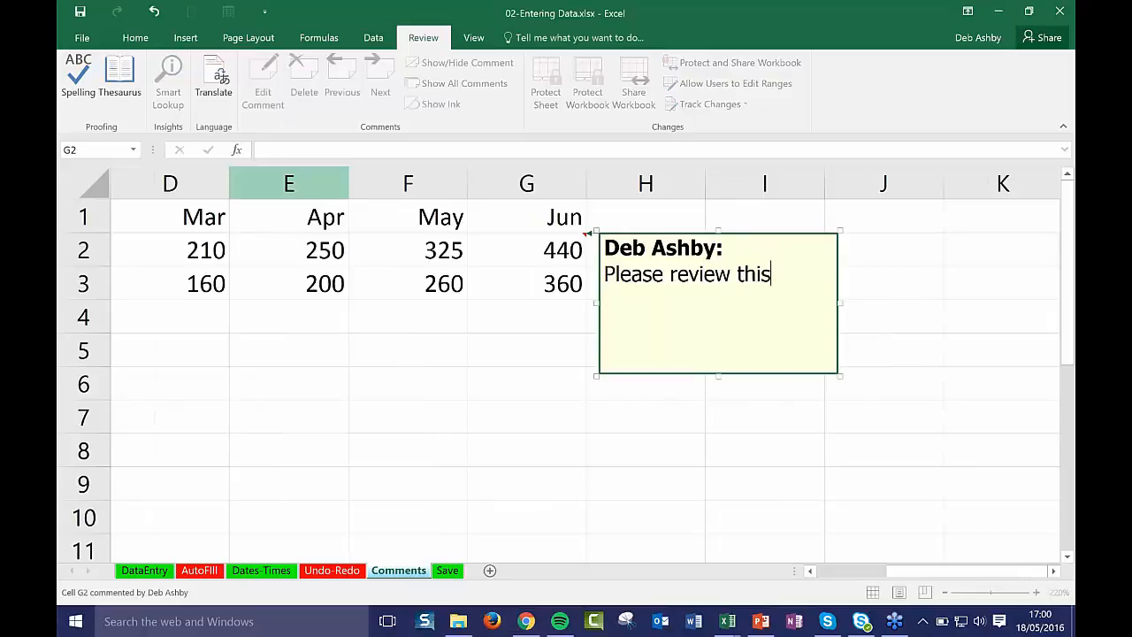
text( figure)
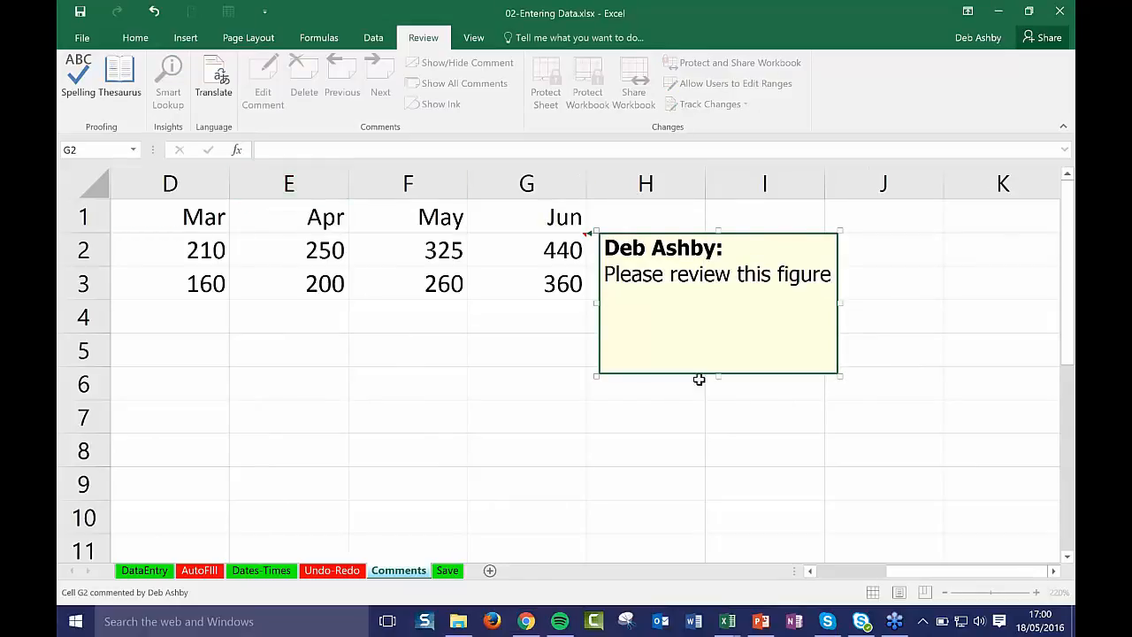
click(927, 407)
drag(948, 574, 858, 573)
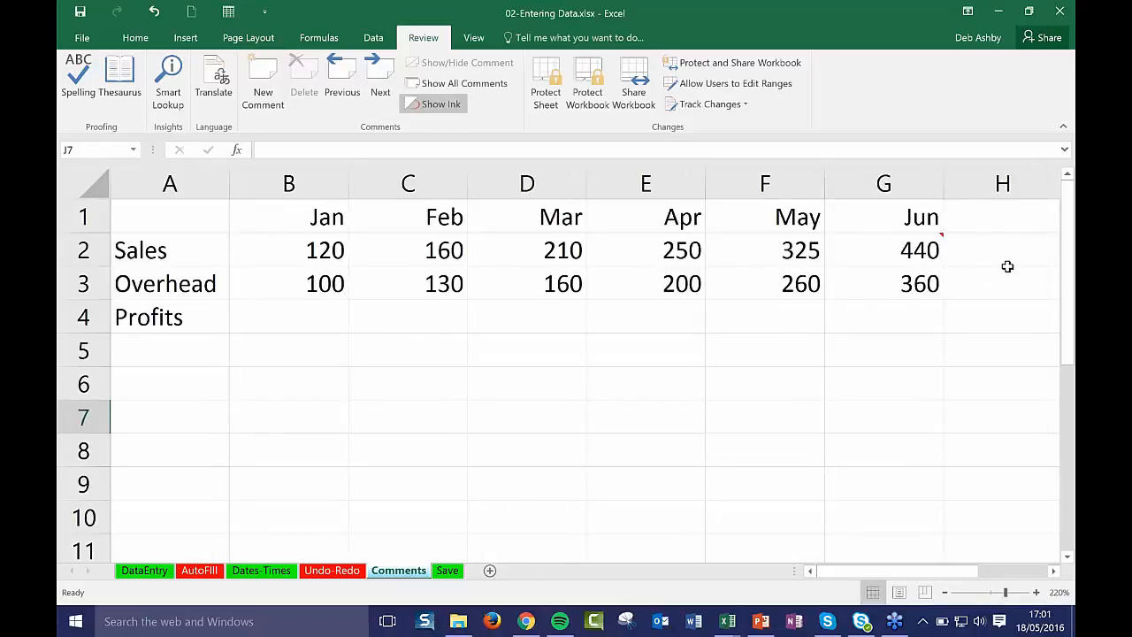
Step: Read the comment attached to the June sales figure in G2
click(917, 252)
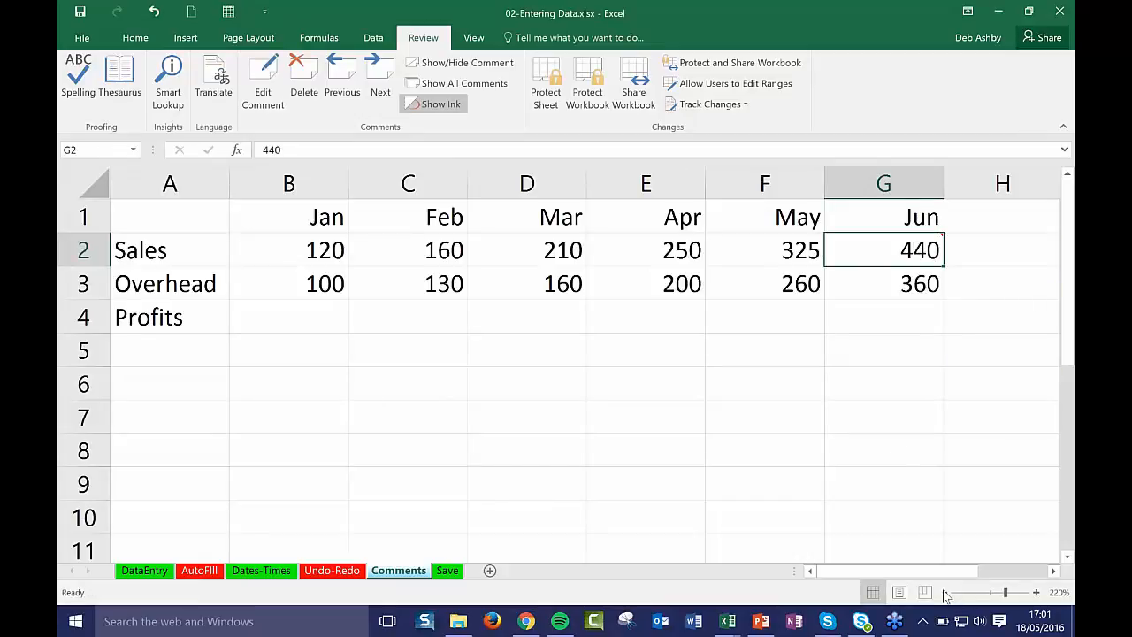
scroll(558, 364, down, 1)
scroll(782, 241, down, 2)
mouse_move(784, 237)
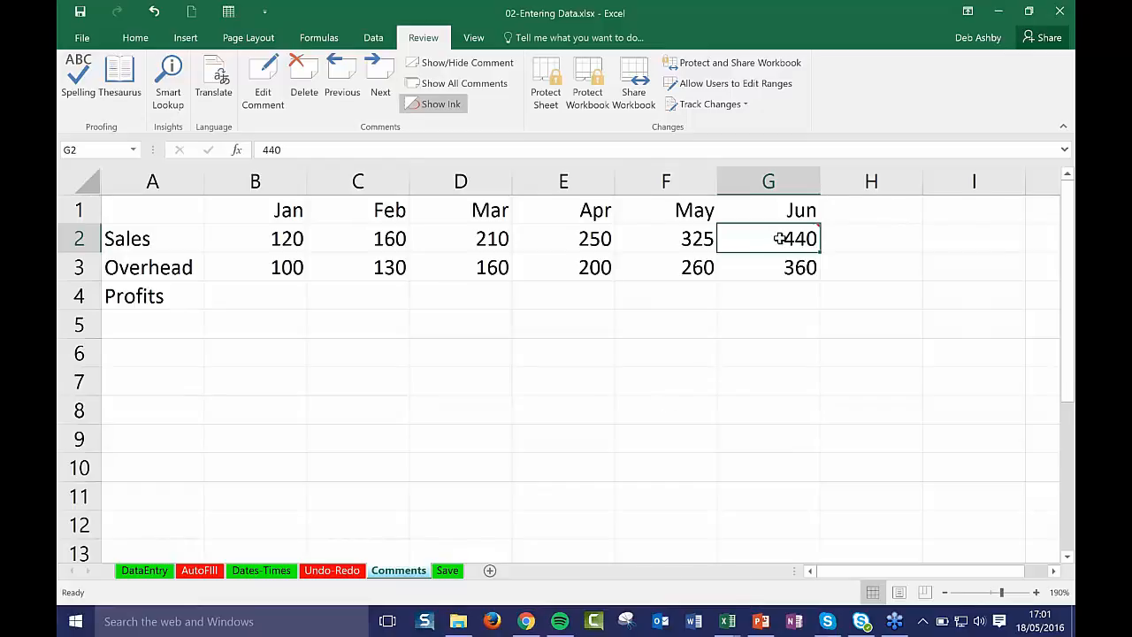
Step: Turn on the display of all comments on the sheet
click(496, 354)
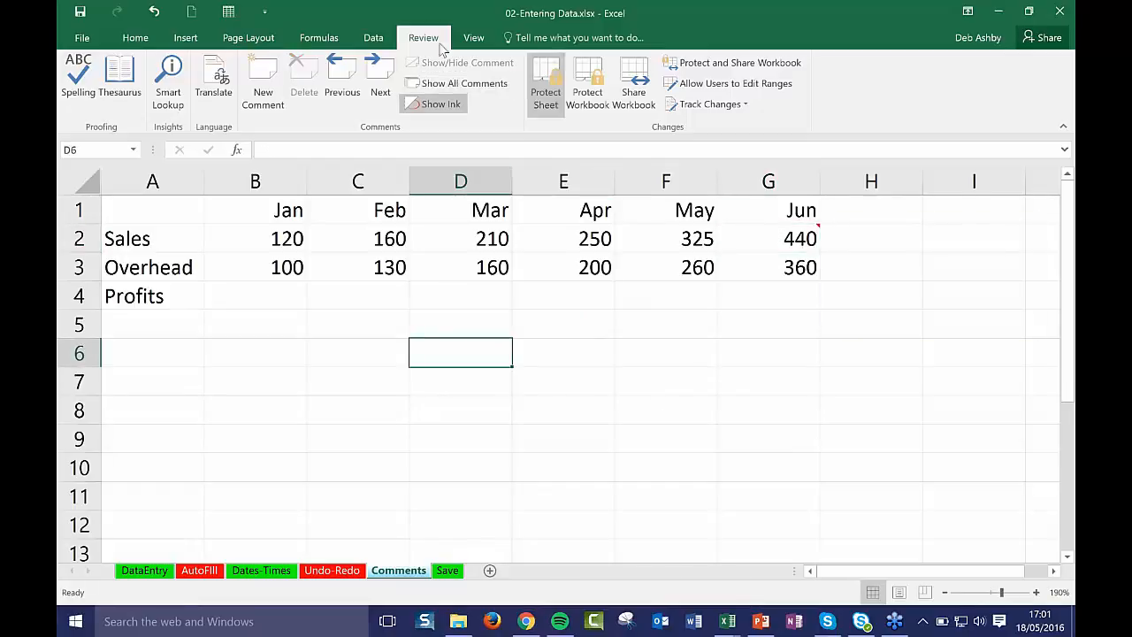
click(447, 84)
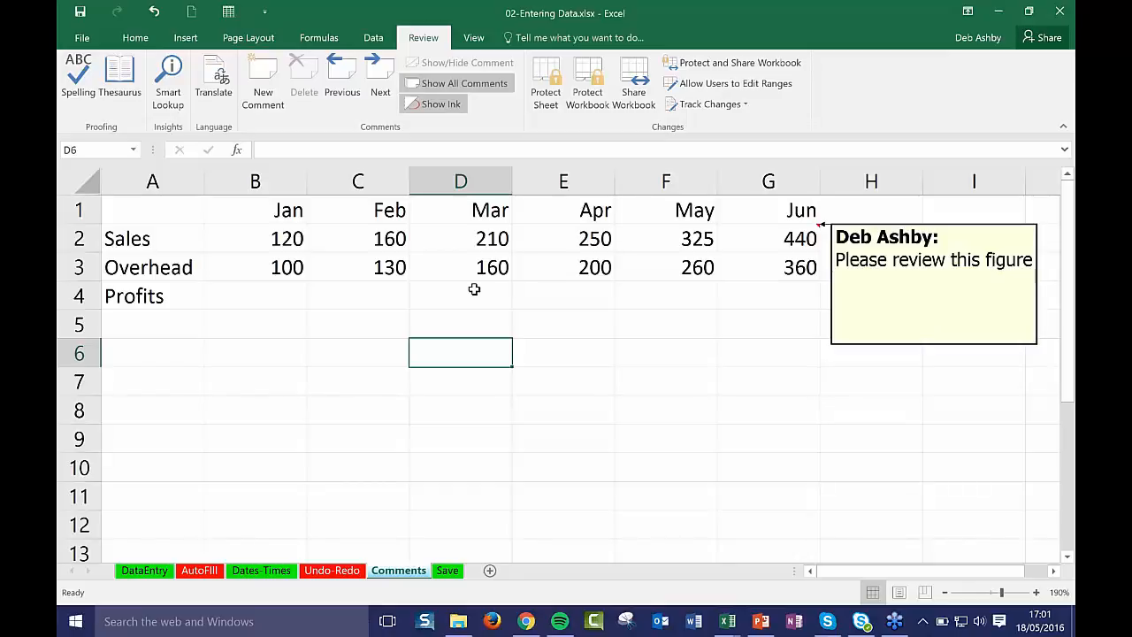
click(666, 381)
Step: Switch to the Save sheet to work on saving the workbook
click(448, 570)
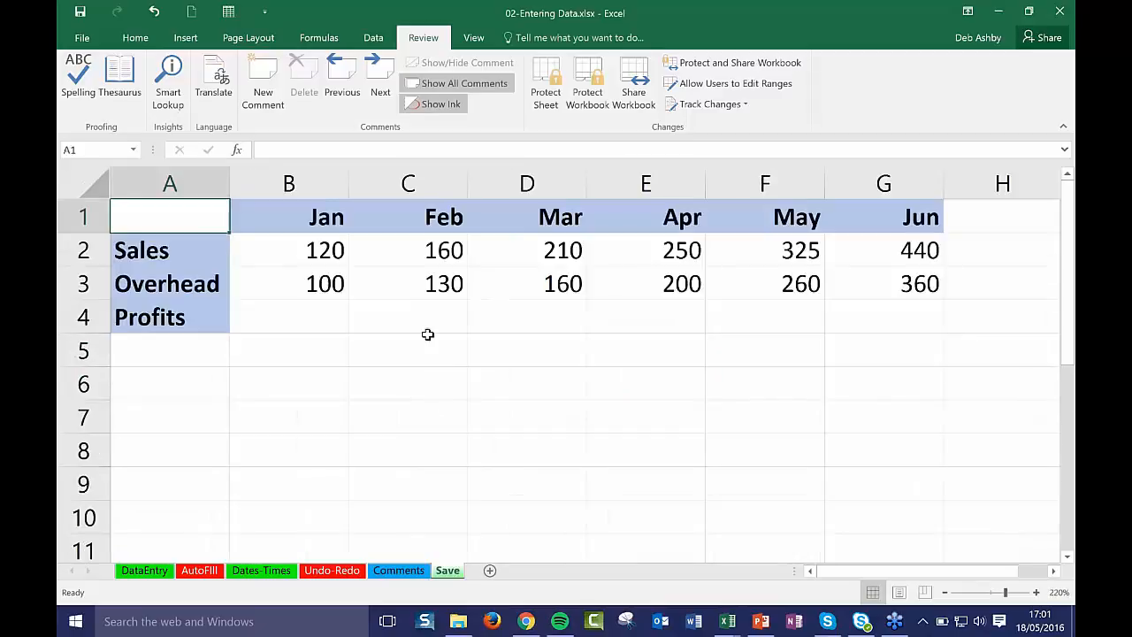
click(431, 375)
click(480, 450)
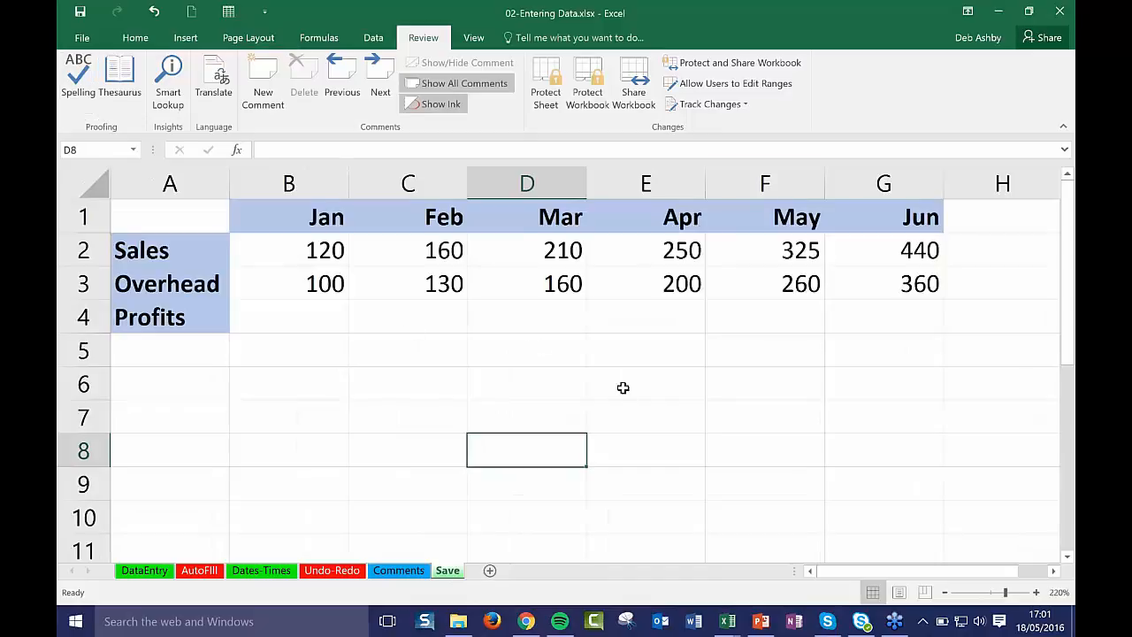
click(624, 389)
click(488, 363)
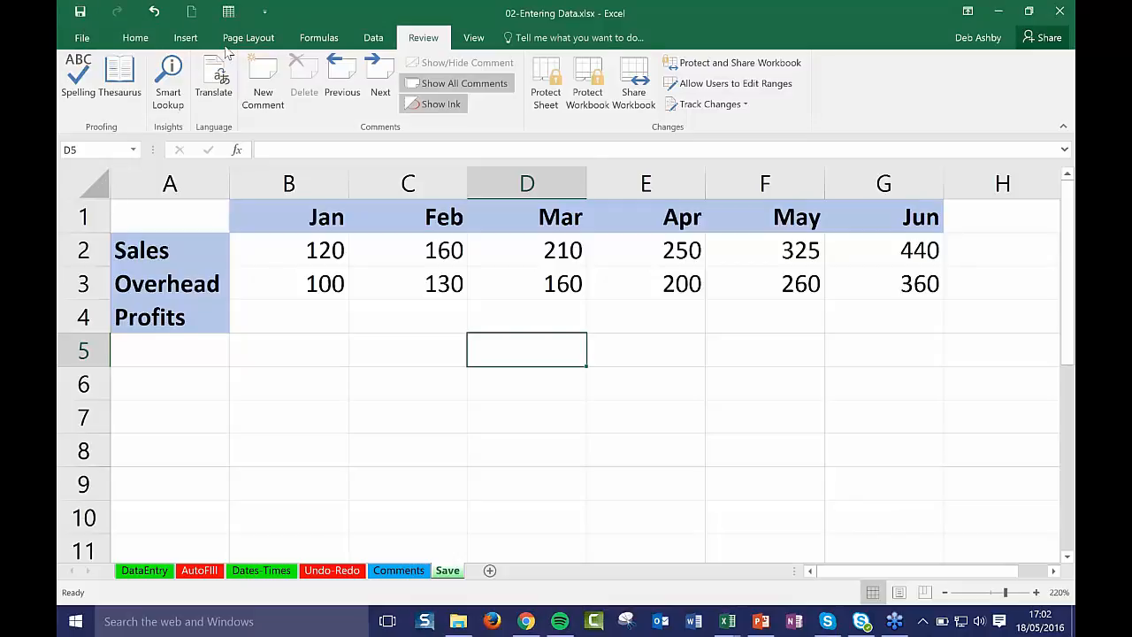
Step: Start saving a copy of the workbook under its current name, choosing the Desktop folder as the location
click(84, 39)
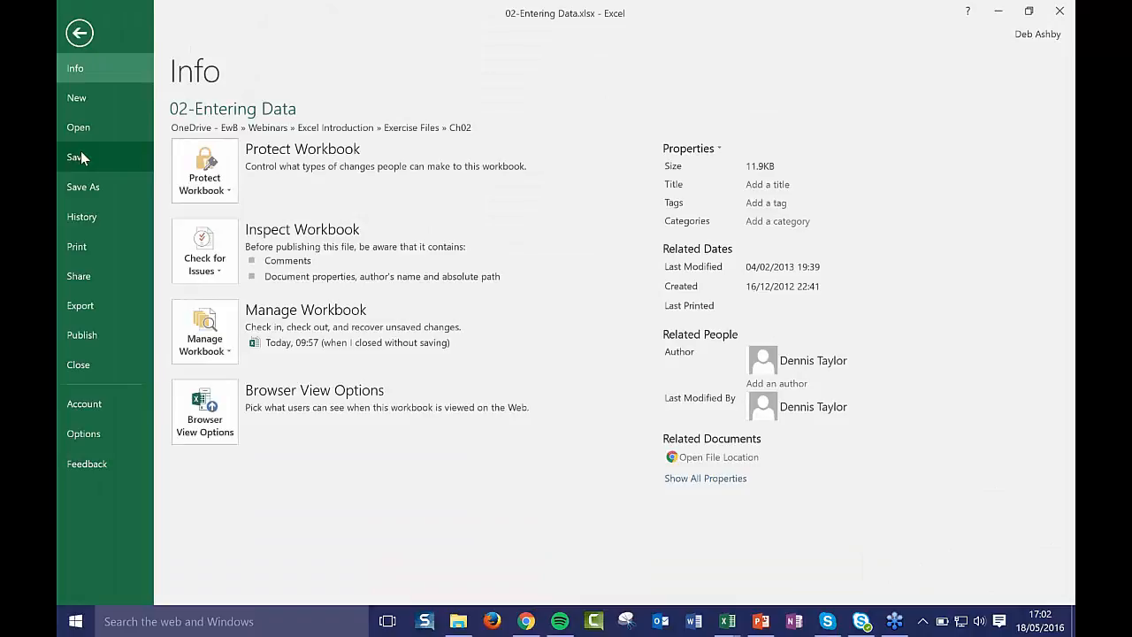
click(109, 187)
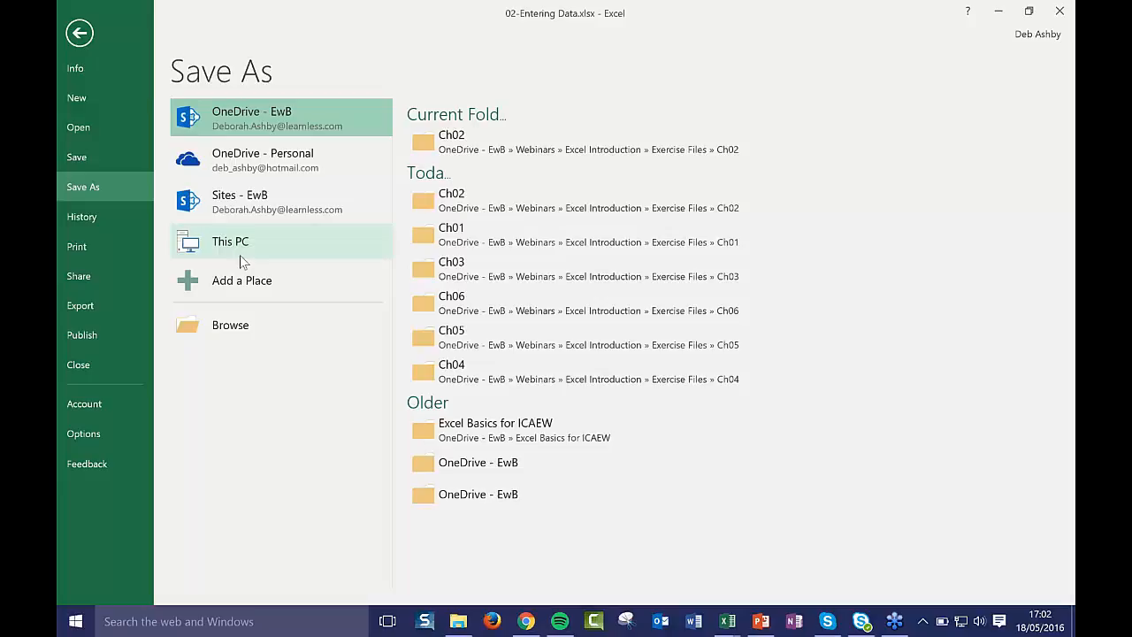
click(231, 325)
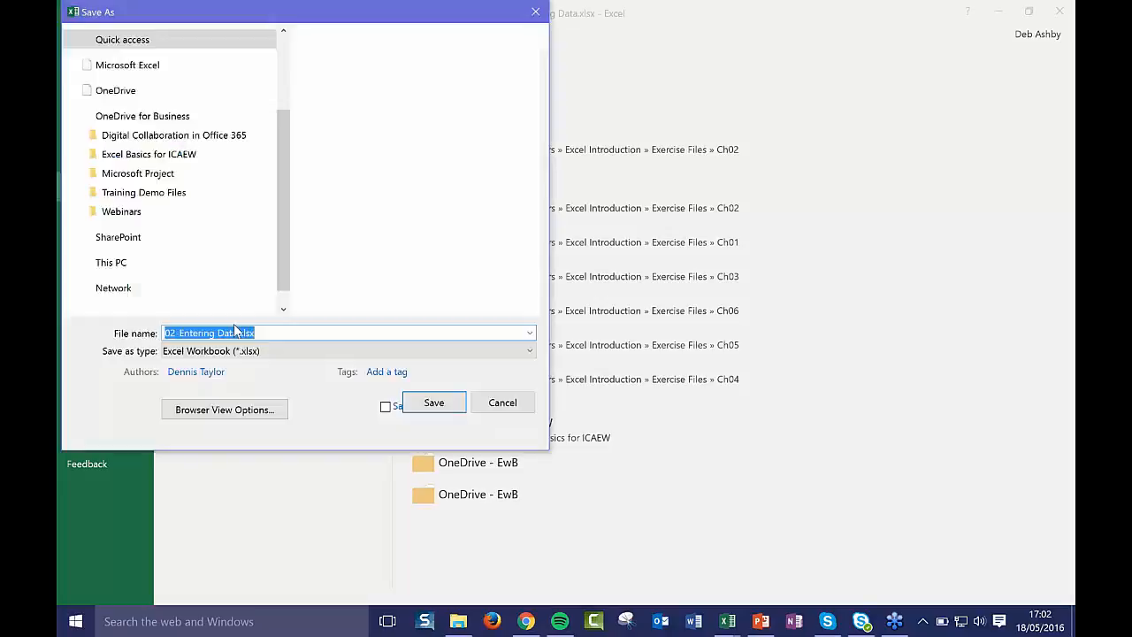
mouse_move(280, 217)
mouse_down()
mouse_move(283, 152)
mouse_move(283, 212)
mouse_up()
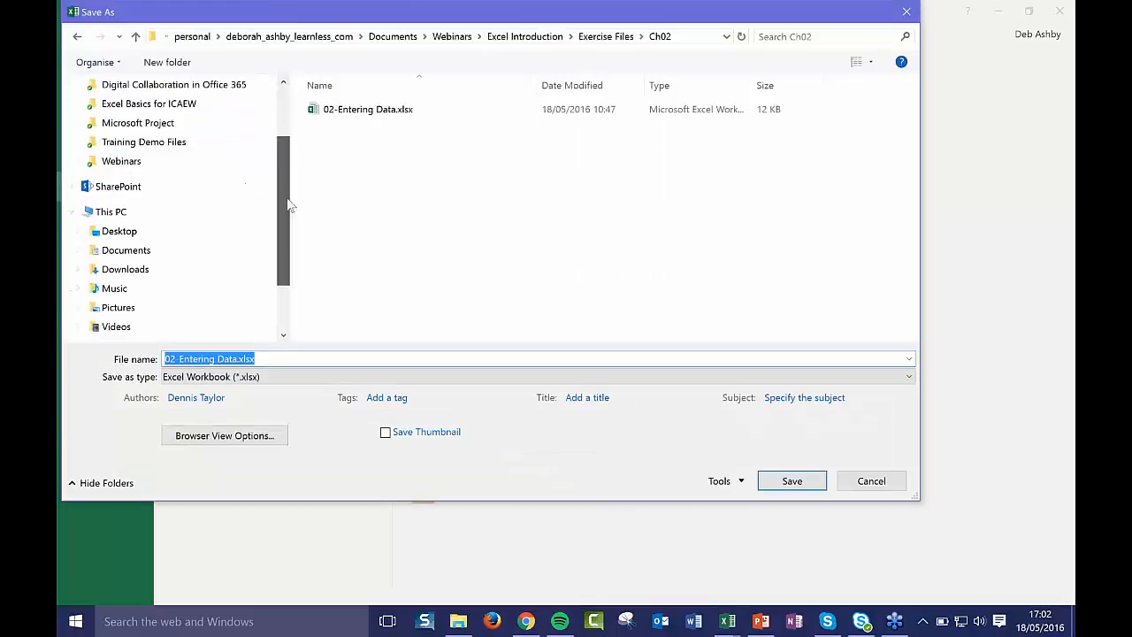
click(271, 228)
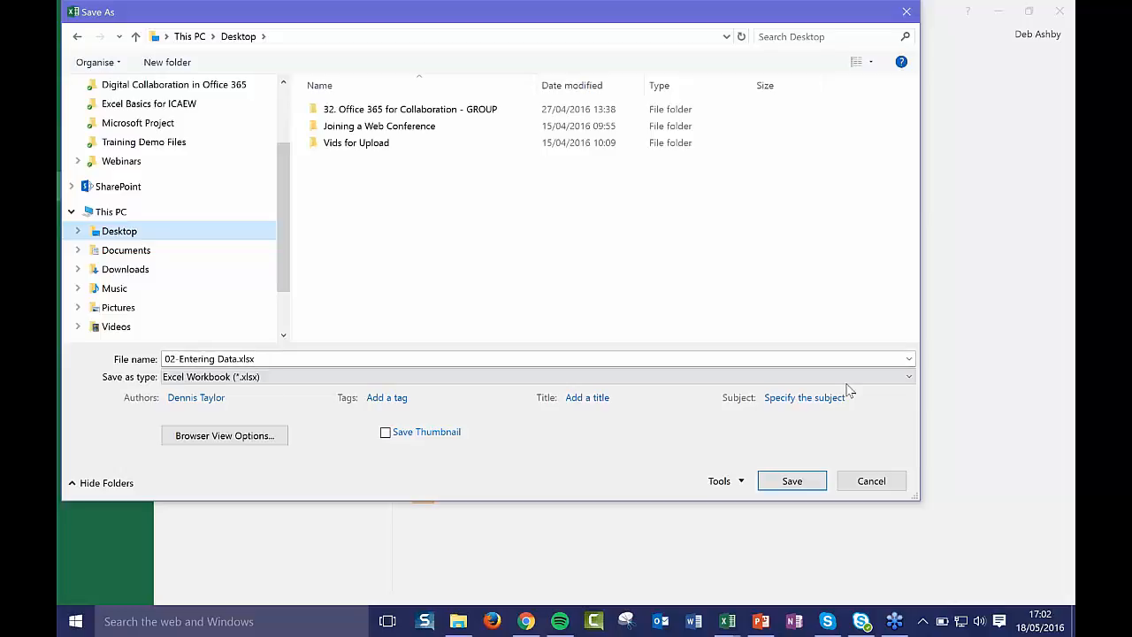
Step: Examine the file formats available for saving, and return to the sheet without saving a copy
click(908, 378)
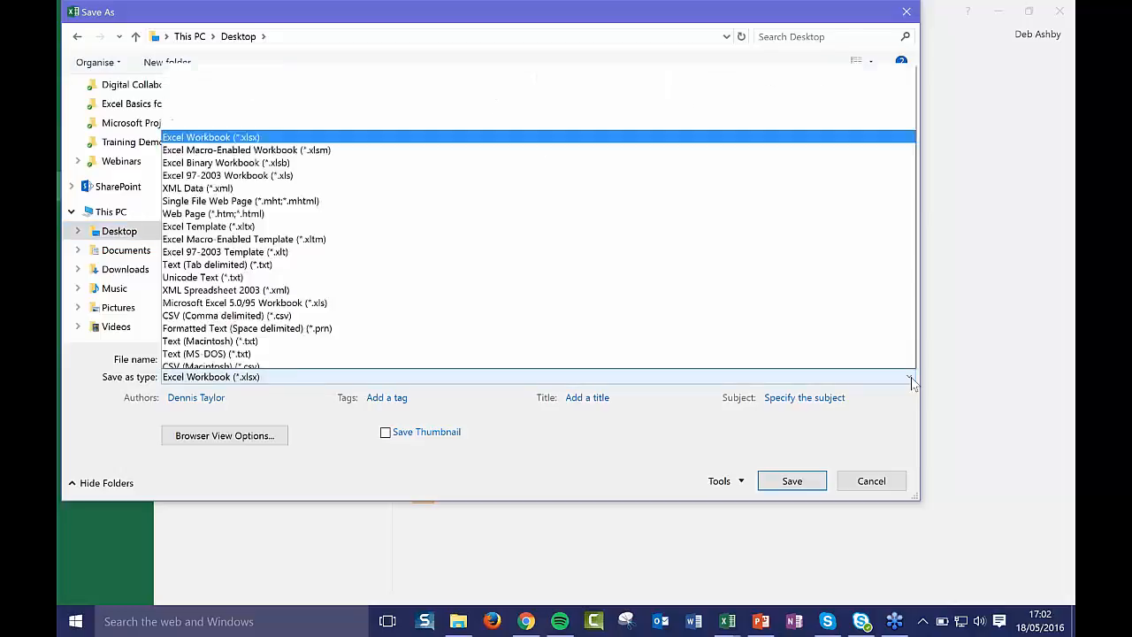
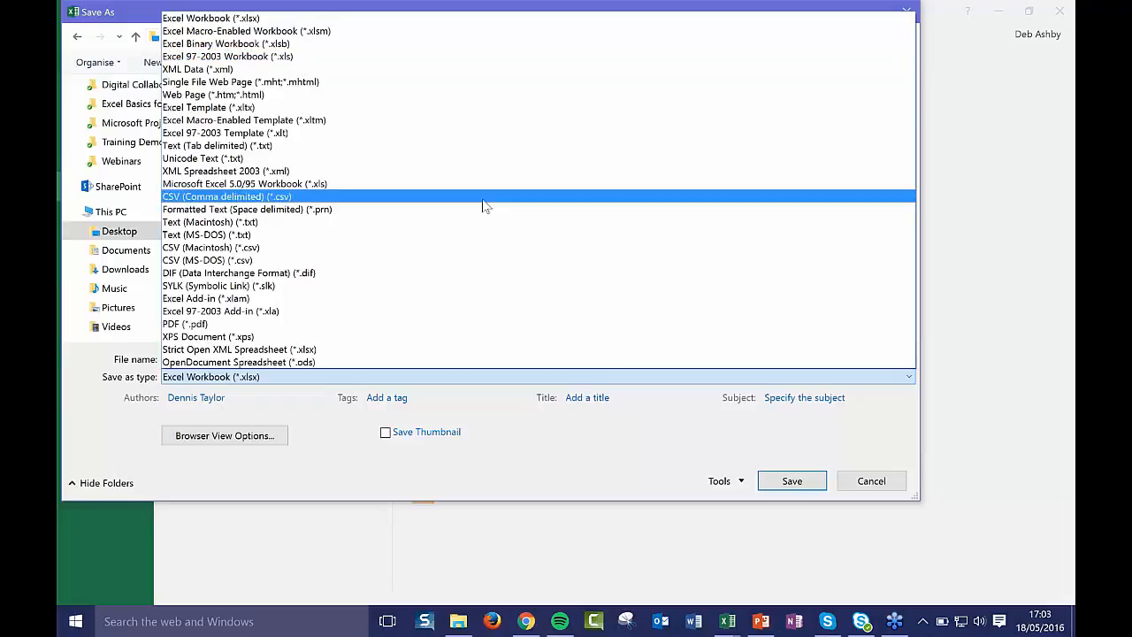
click(653, 455)
click(876, 485)
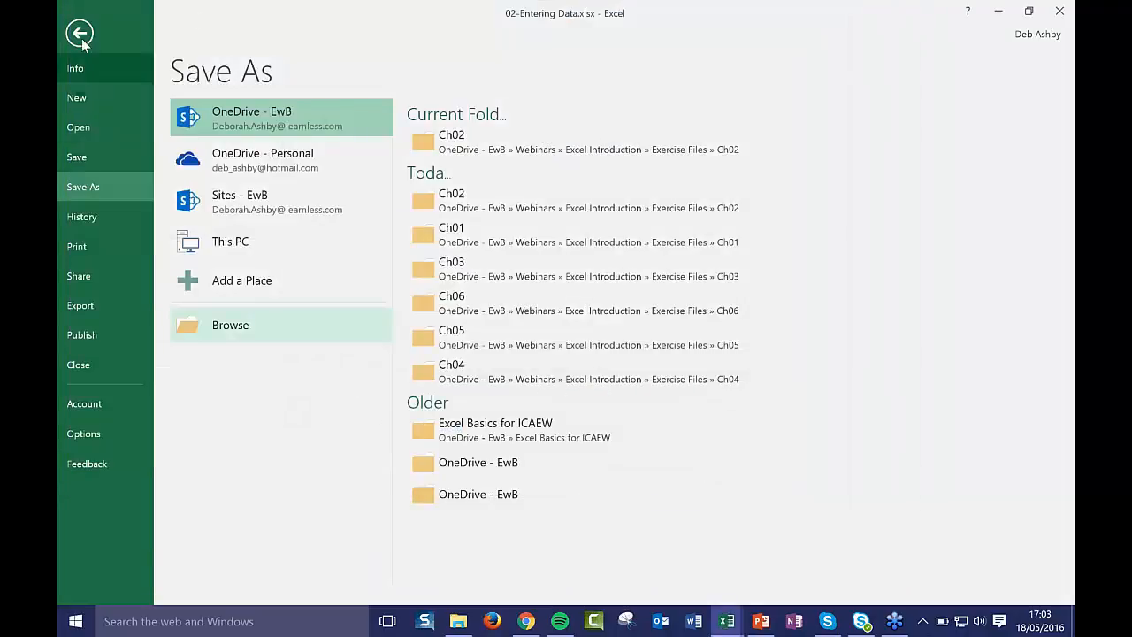
click(80, 32)
click(662, 355)
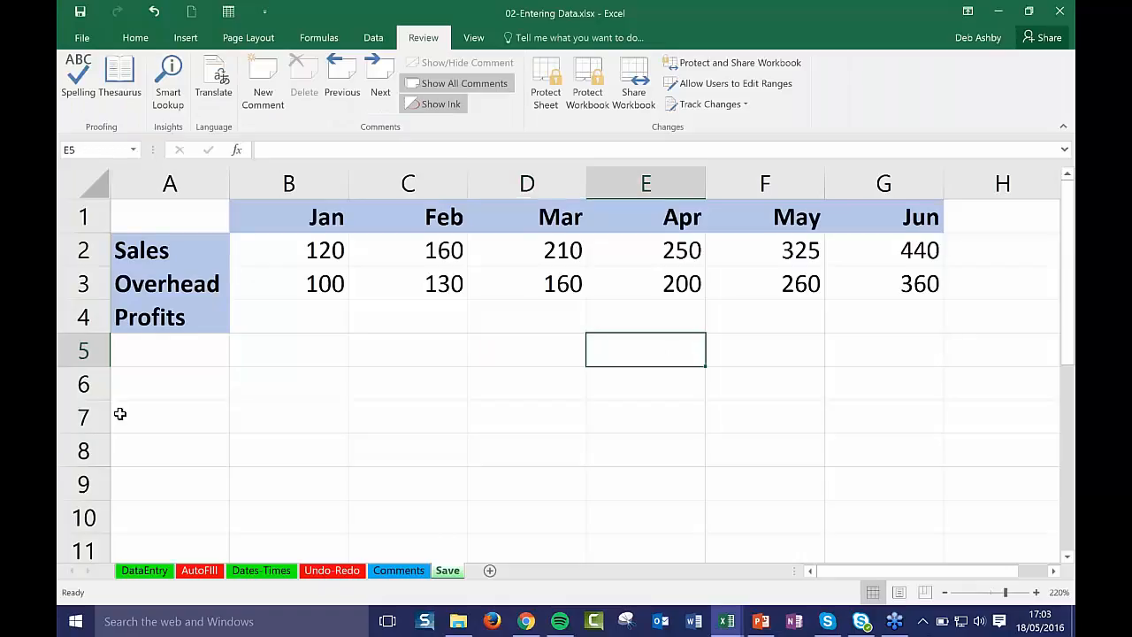
Step: Close 02-Entering Data.xlsx and 01-Examples.xlsx without saving the changes
click(1059, 10)
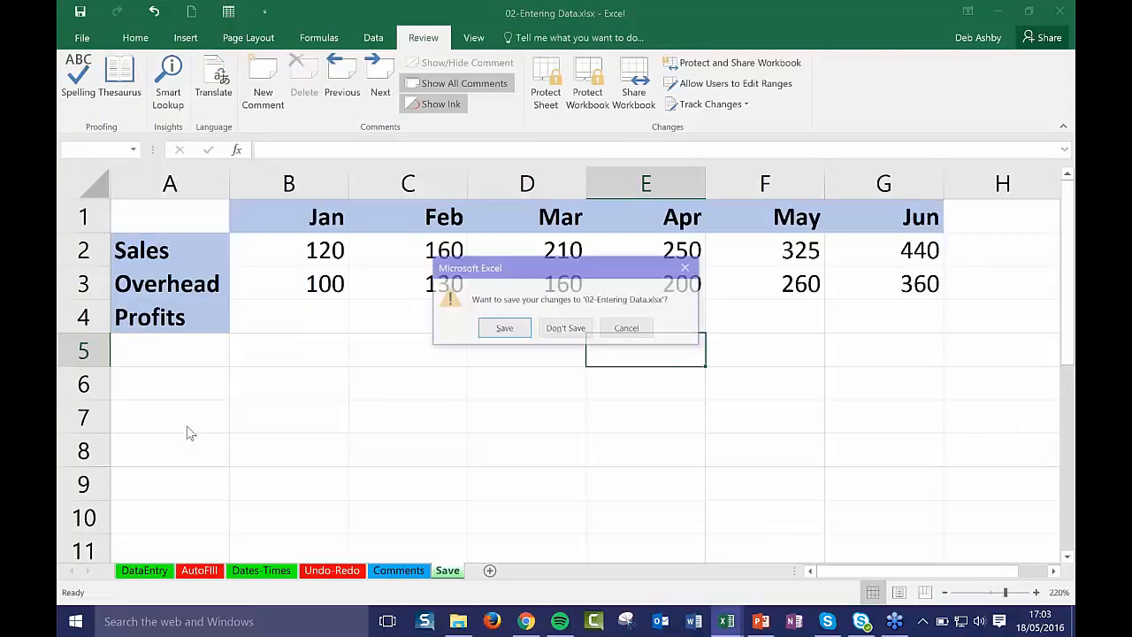
click(567, 328)
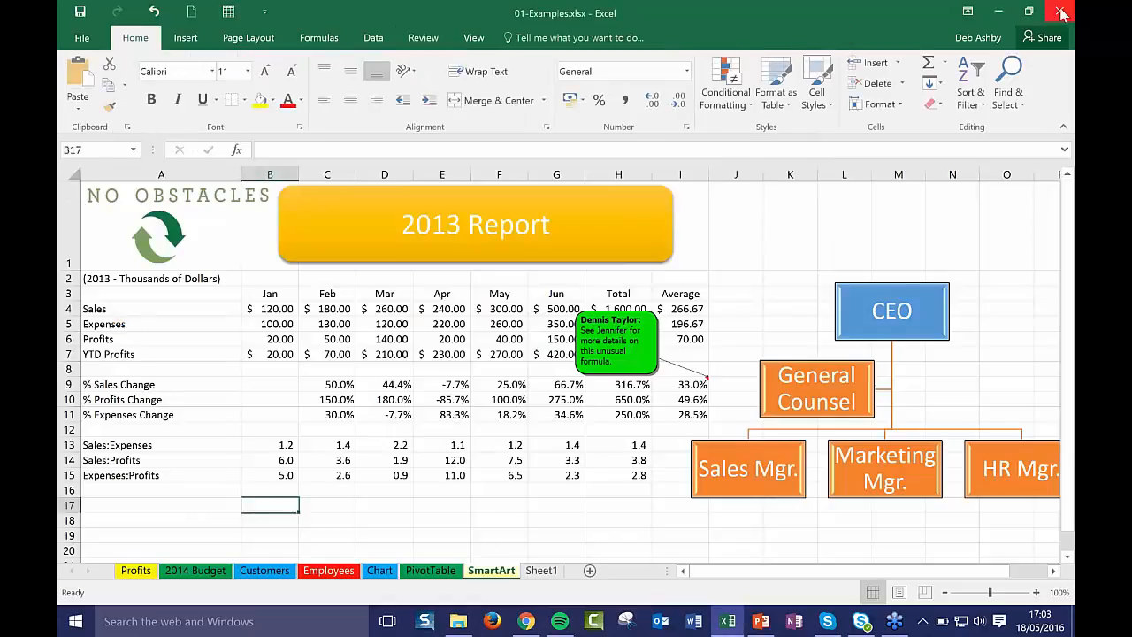
click(1059, 11)
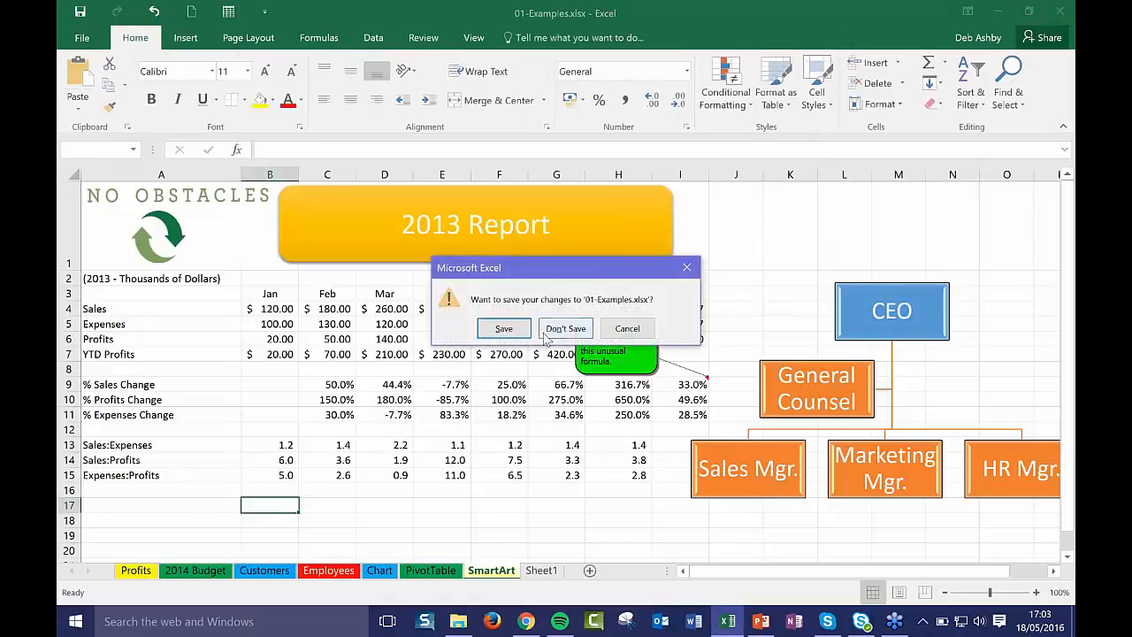
click(544, 332)
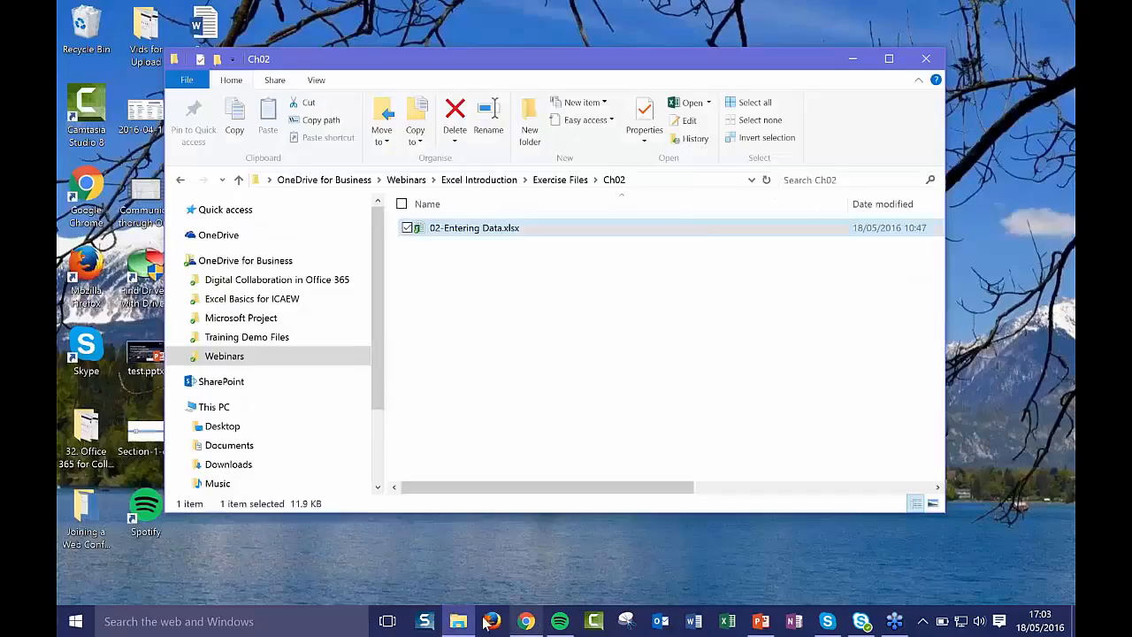
Step: Open the workbook 03-Creating Formulas and Functions.xlsx from the Ch03 exercise folder
click(181, 180)
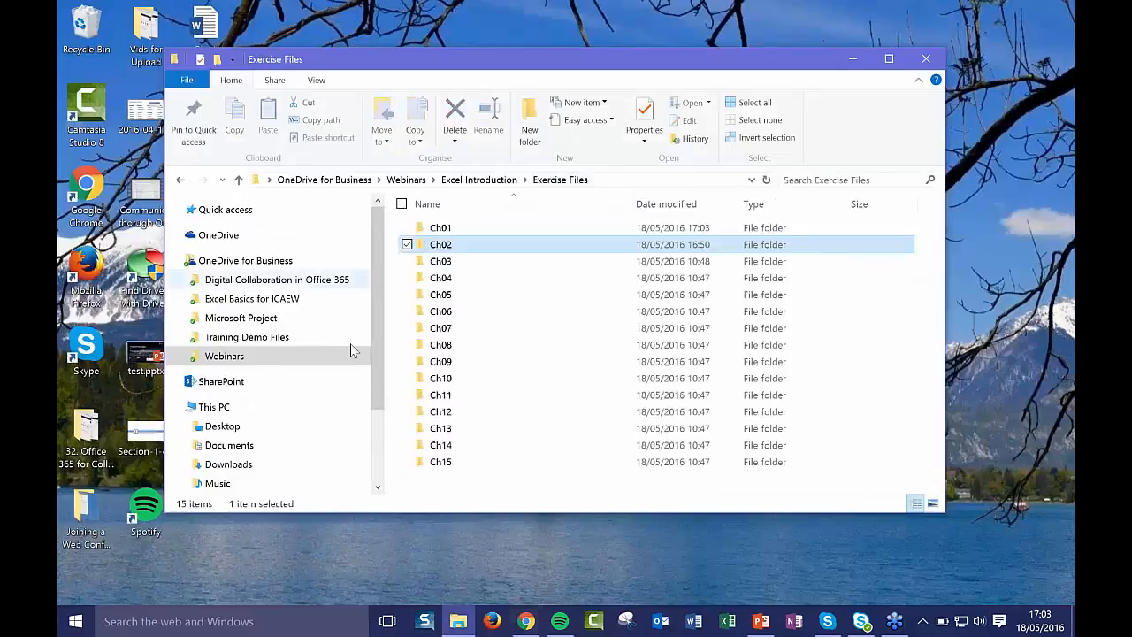
double_click(588, 262)
double_click(535, 228)
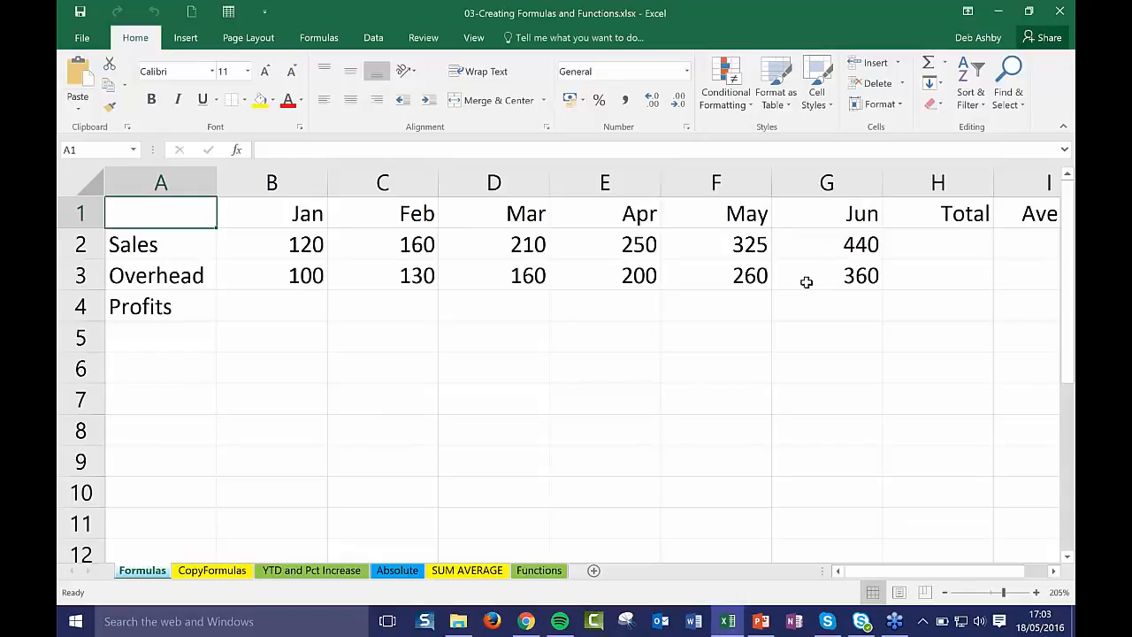
Step: Calculate January profit in cell B4 with the formula =B2-B3, subtracting overhead from sales
click(266, 300)
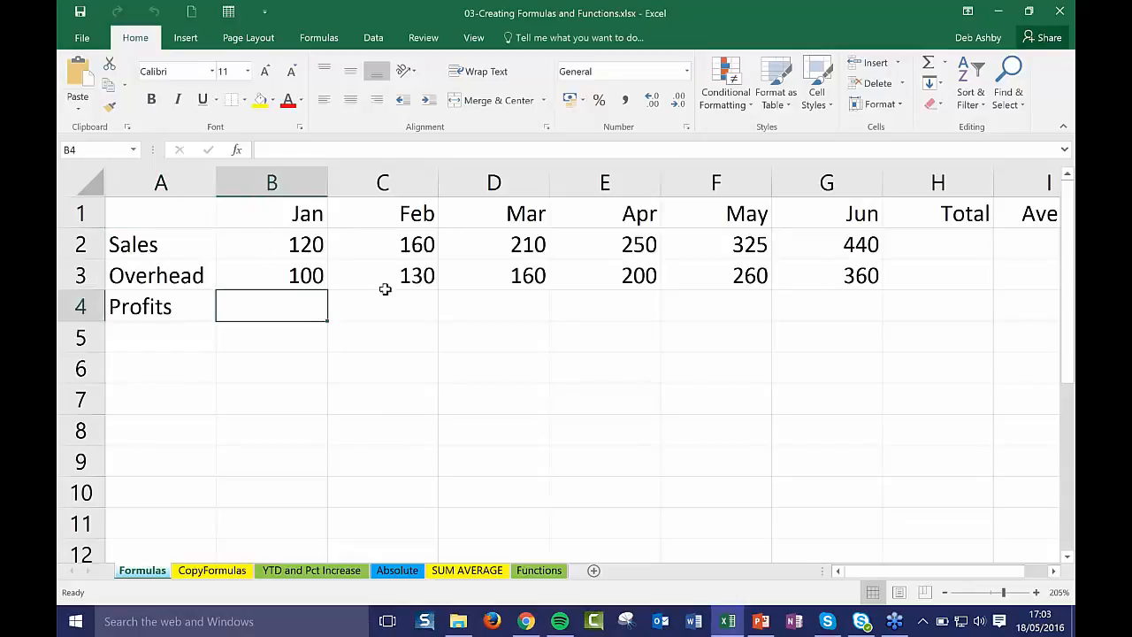
click(292, 247)
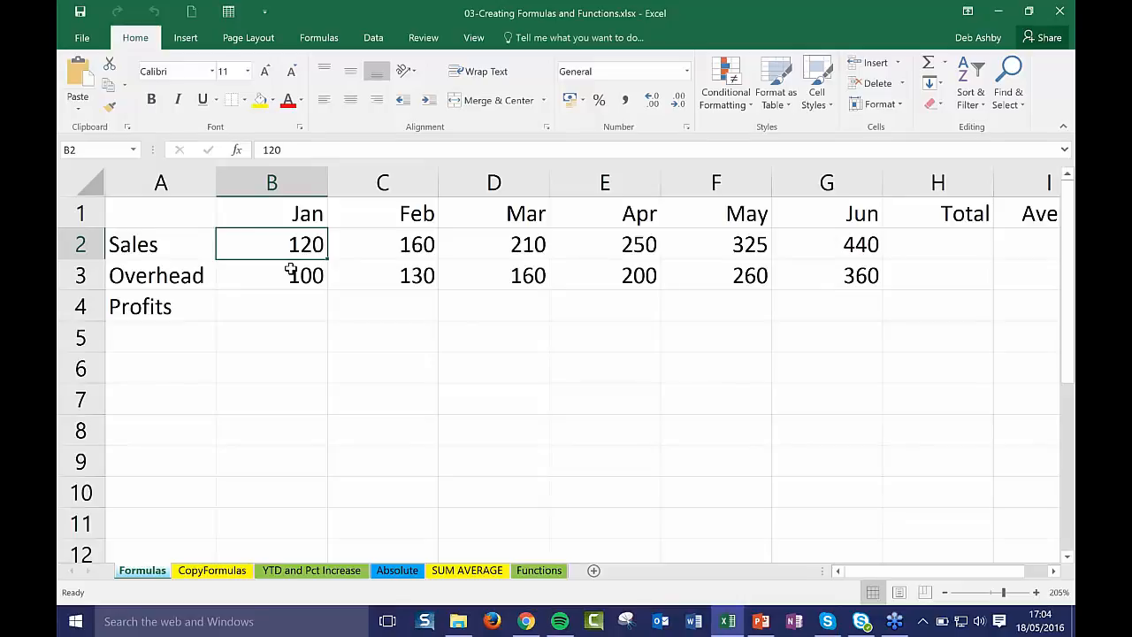
click(264, 307)
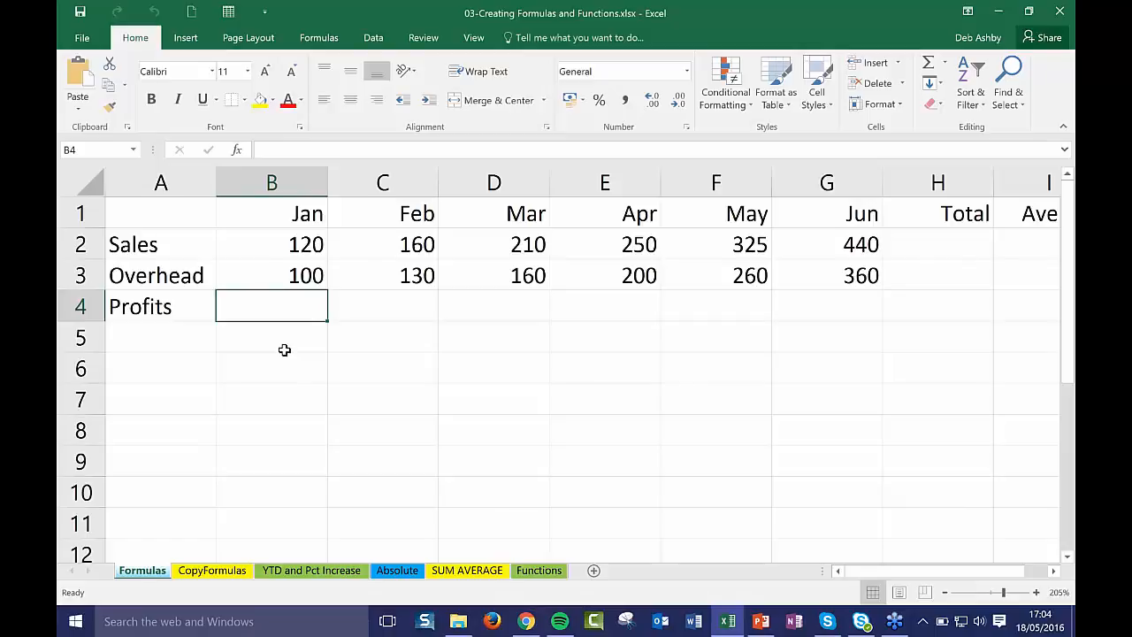
text(=)
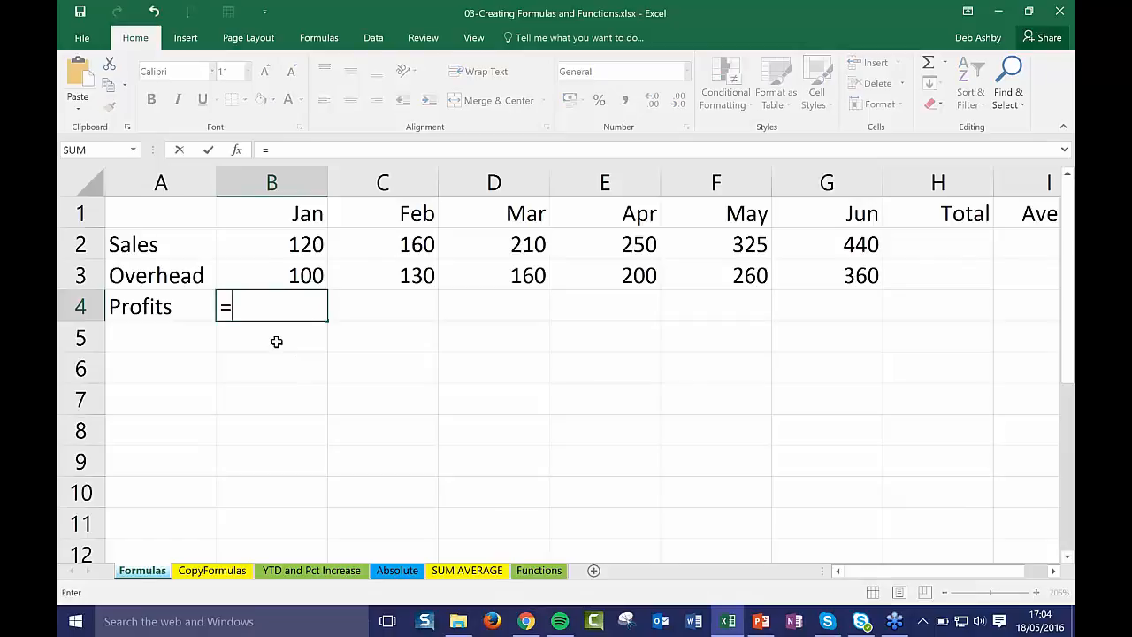
click(288, 245)
text(-)
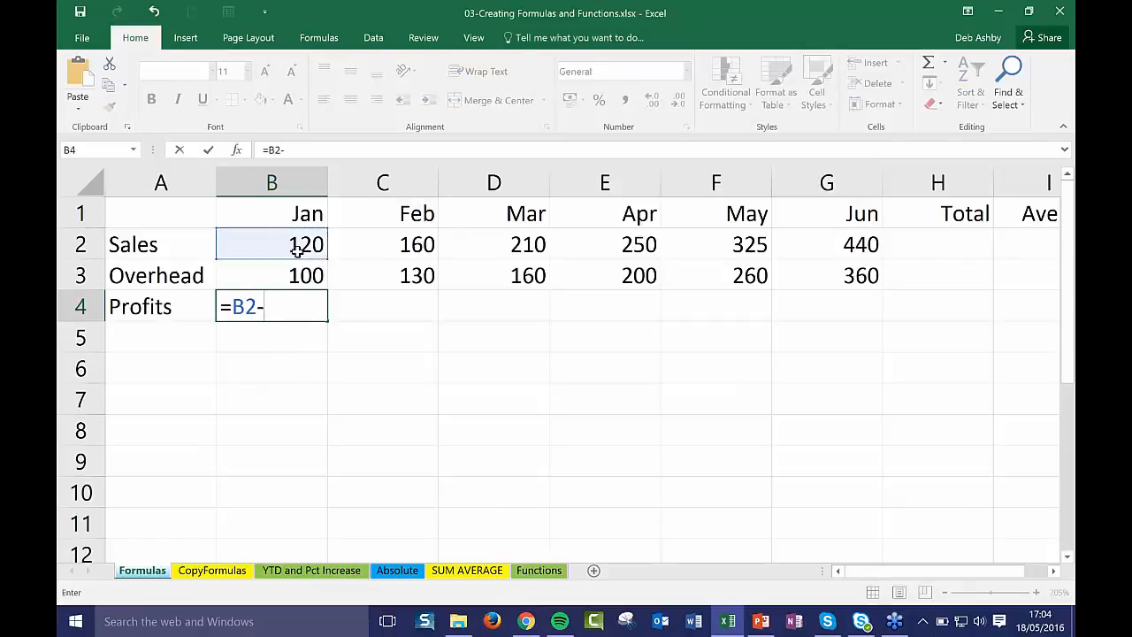
click(295, 276)
key(Return)
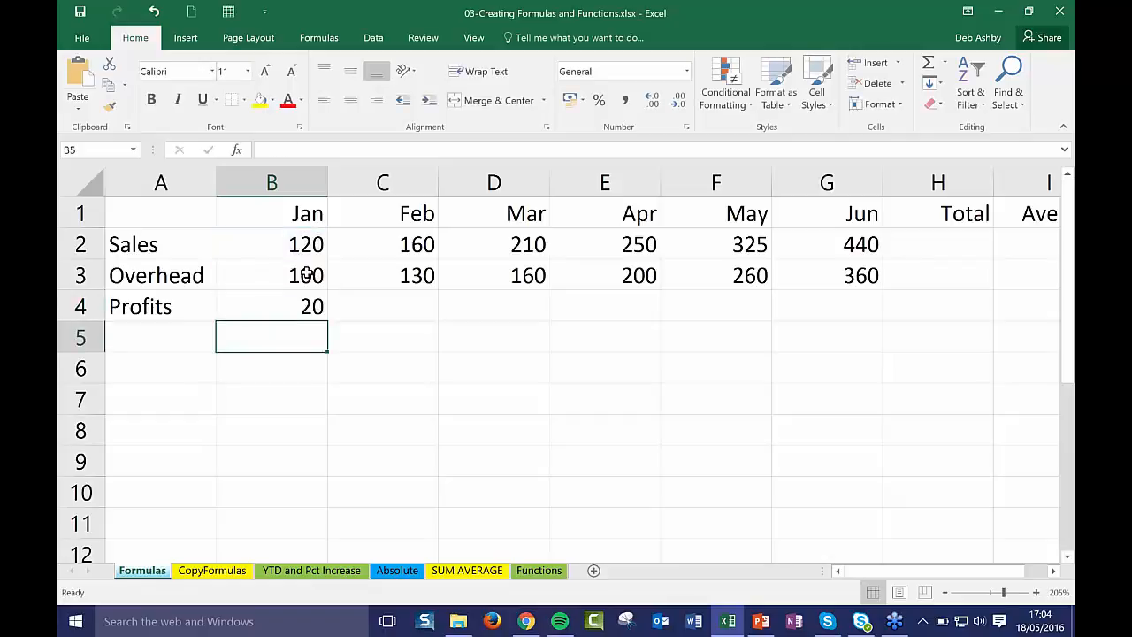
Step: Copy the January profit formula across the Profits row through June in cell G4
click(307, 305)
drag(327, 322, 871, 320)
click(619, 402)
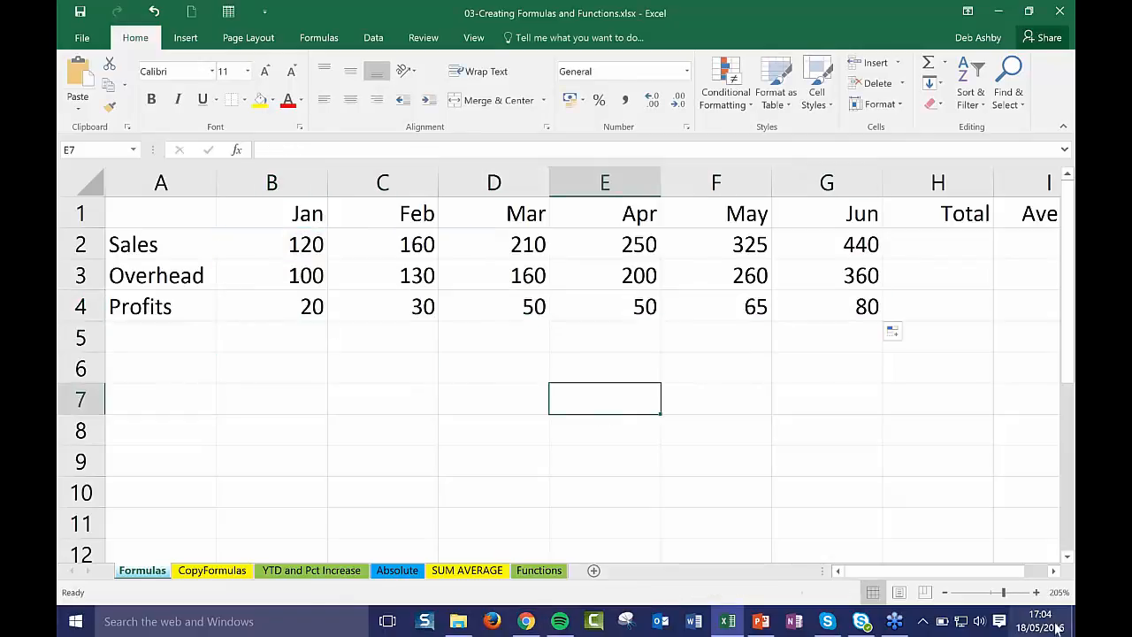
drag(971, 573, 997, 573)
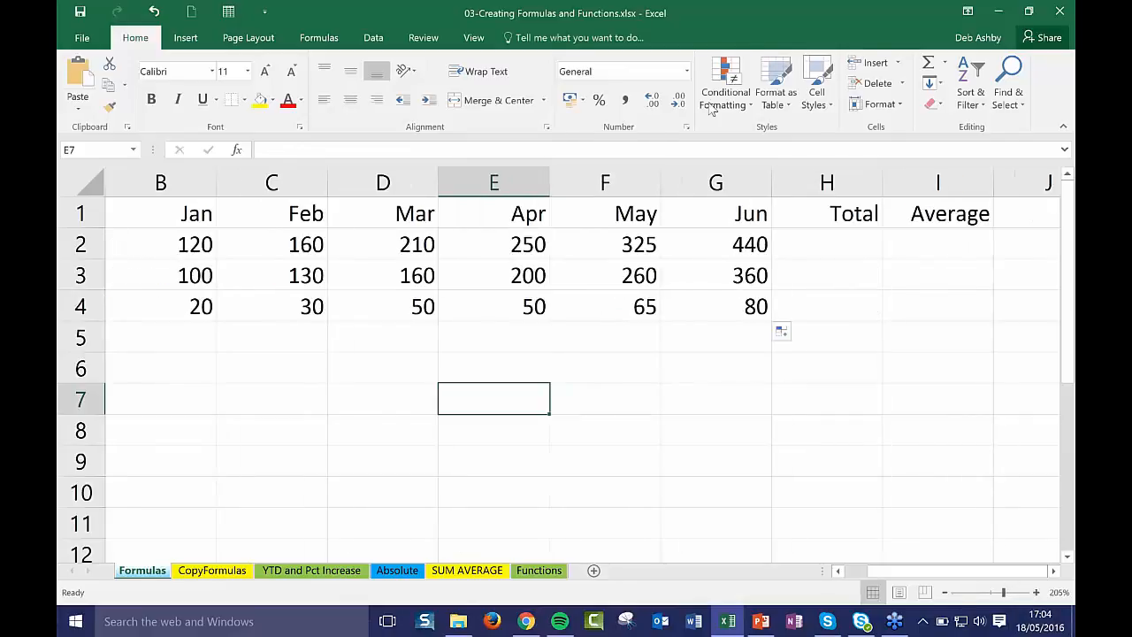
click(821, 242)
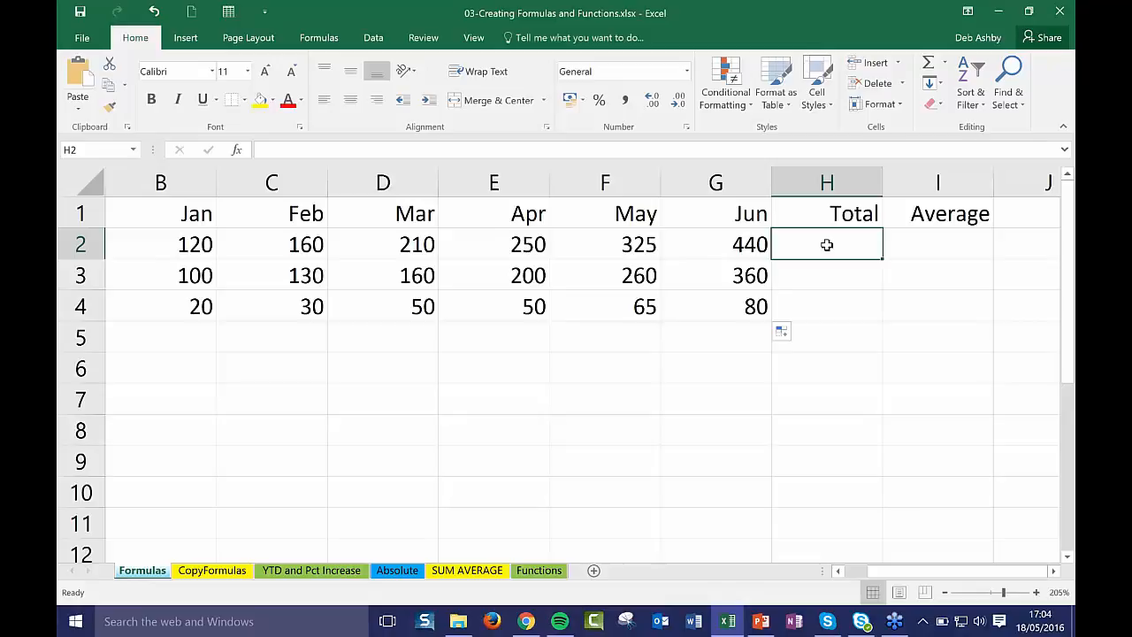
text(=)
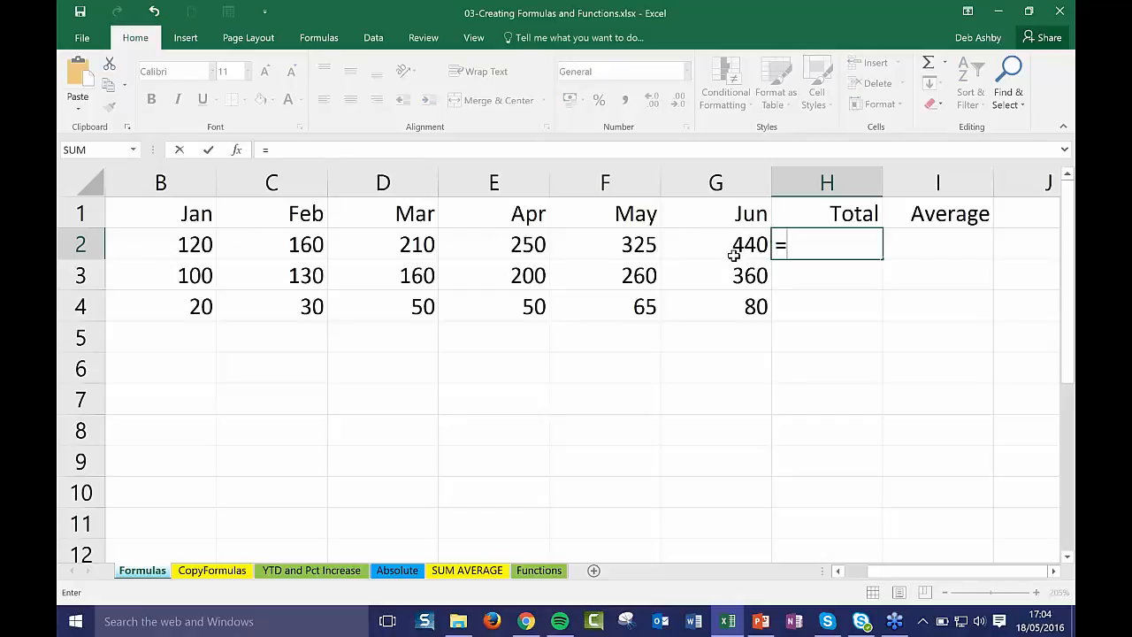
text(B2)
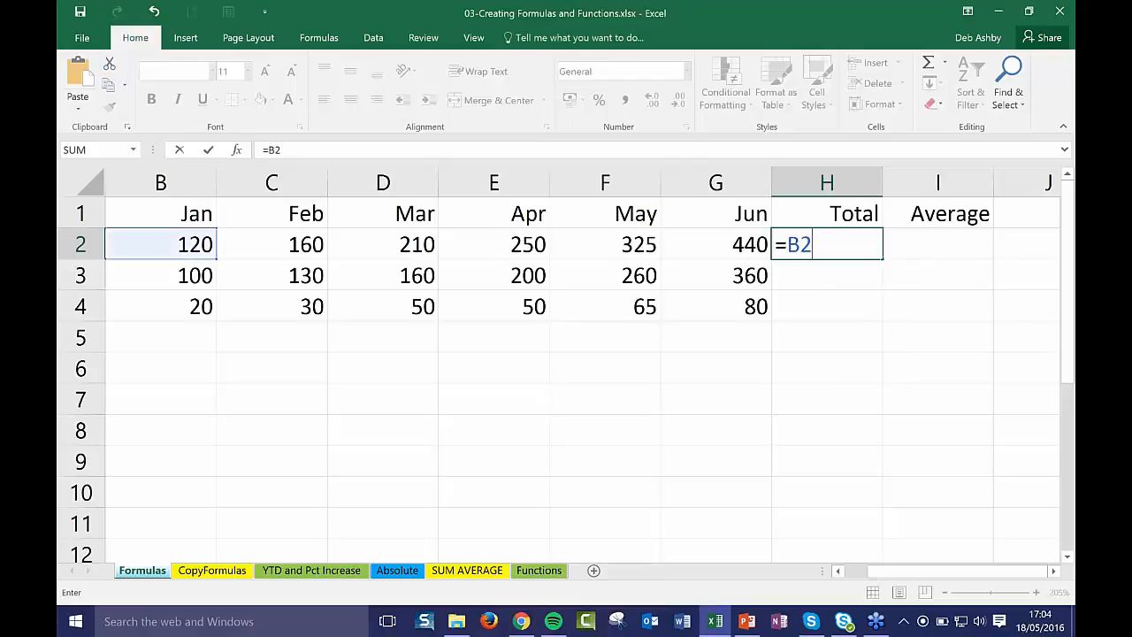
text(+C2+D)
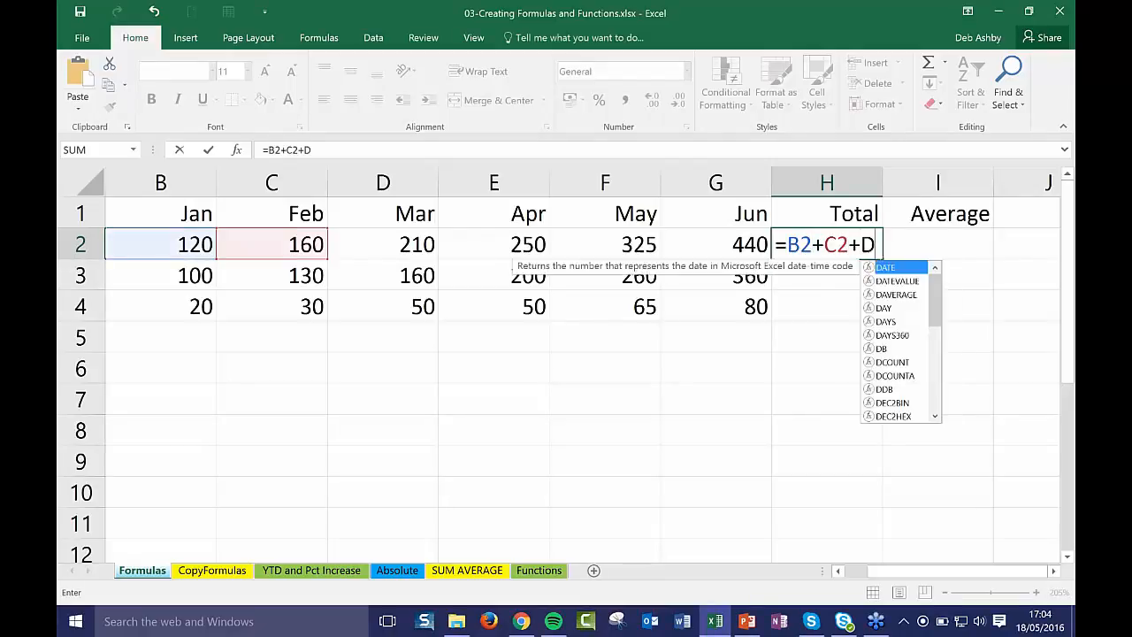
text(2)
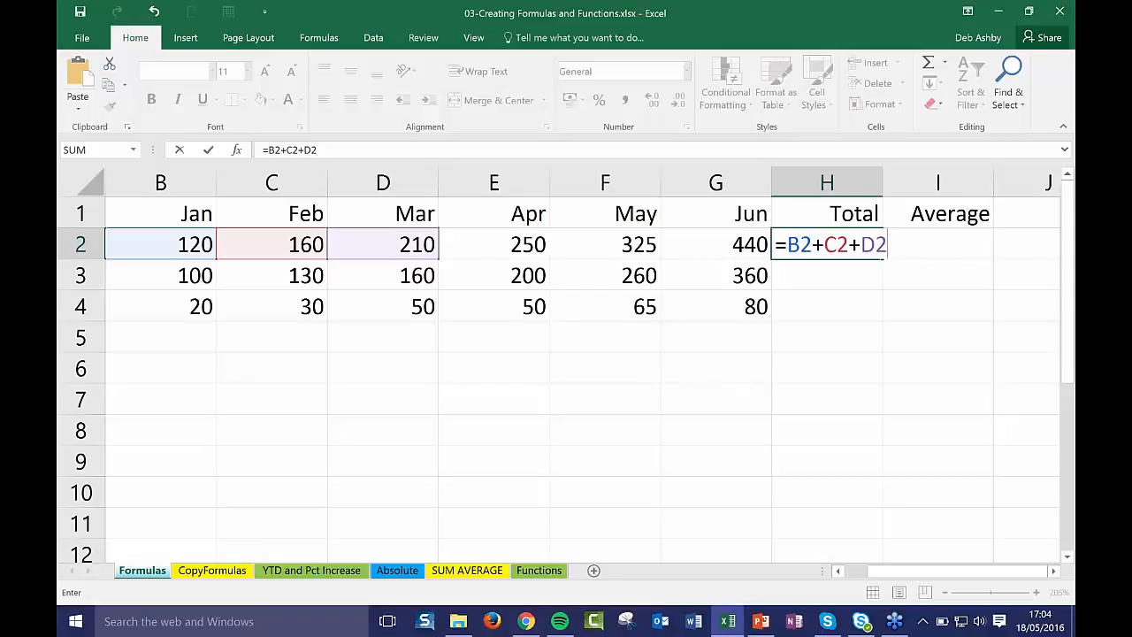
key(BackSpace)
key(BackSpace)
key(BackSpace)
key(BackSpace)
key(BackSpace)
key(BackSpace)
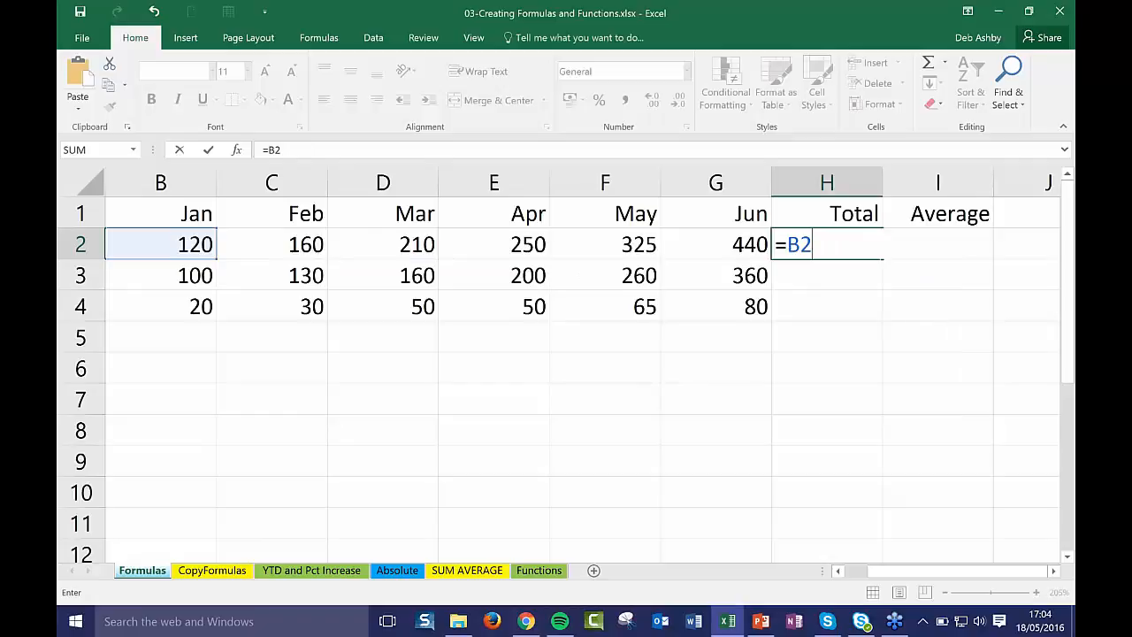
key(BackSpace)
key(BackSpace)
key(Escape)
click(863, 326)
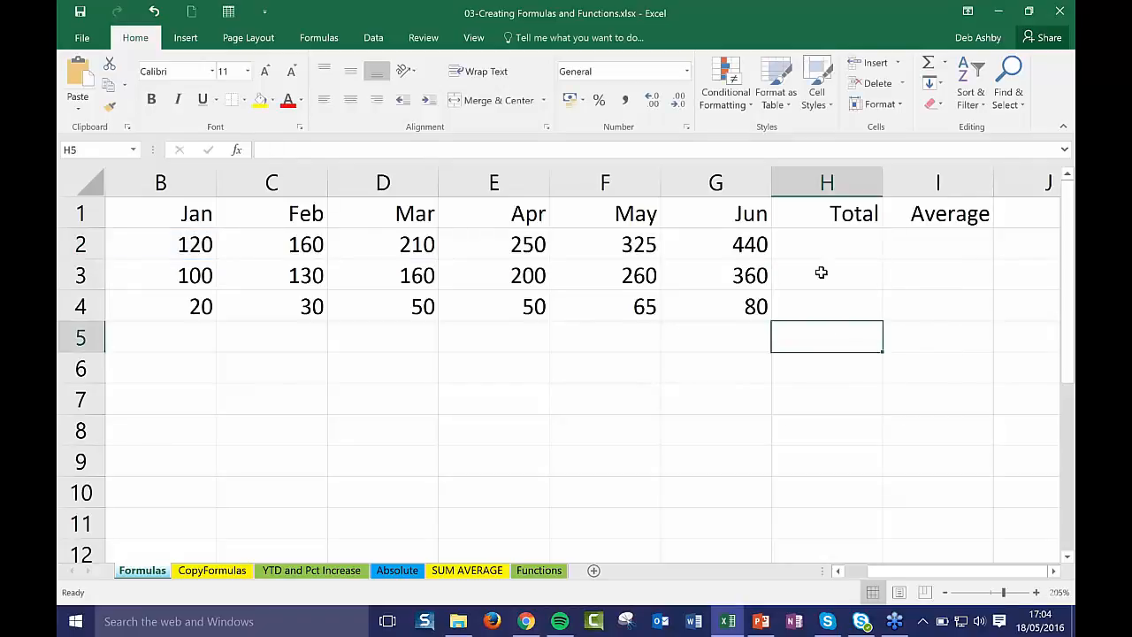
Step: Enter =SUM(B2:G2) in cell H2 to total the sales from January to June
click(817, 243)
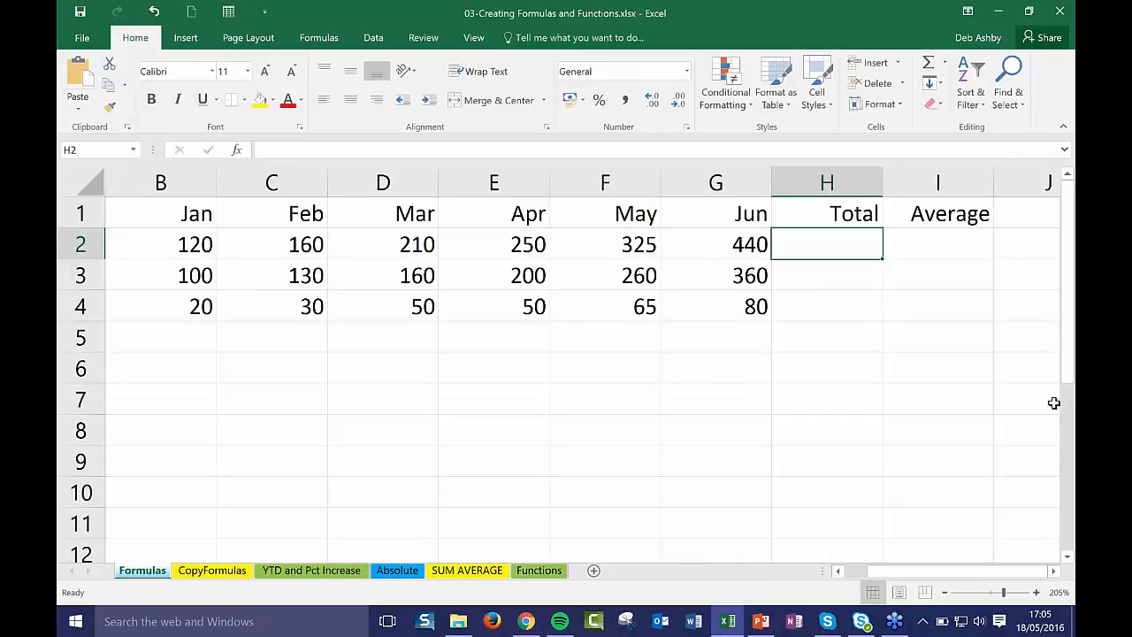
text(=)
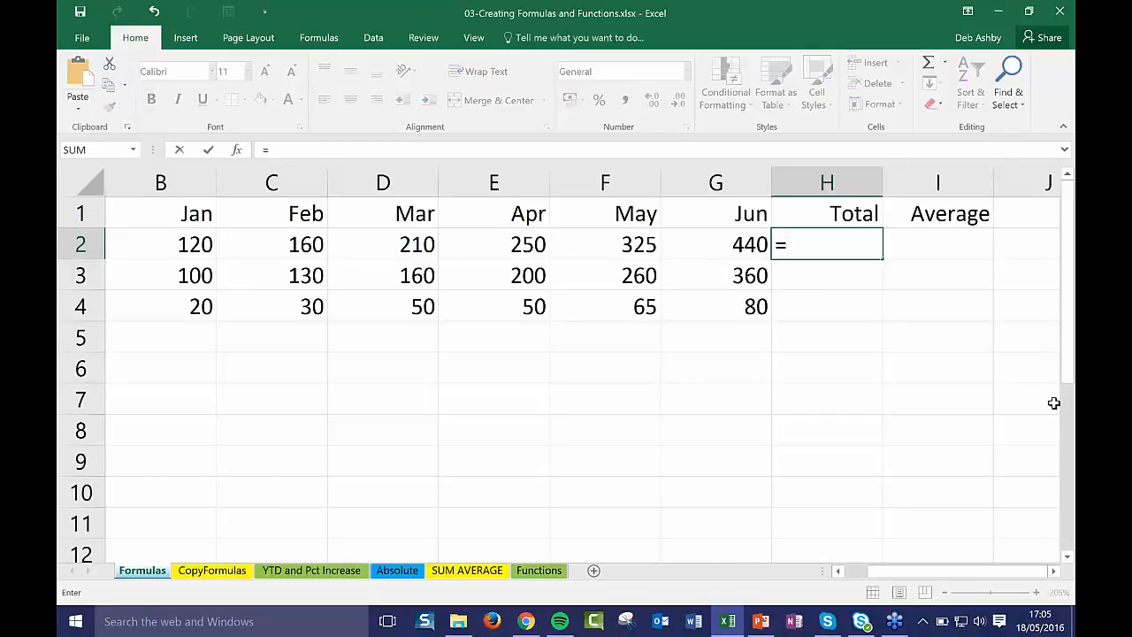
text(SUM)
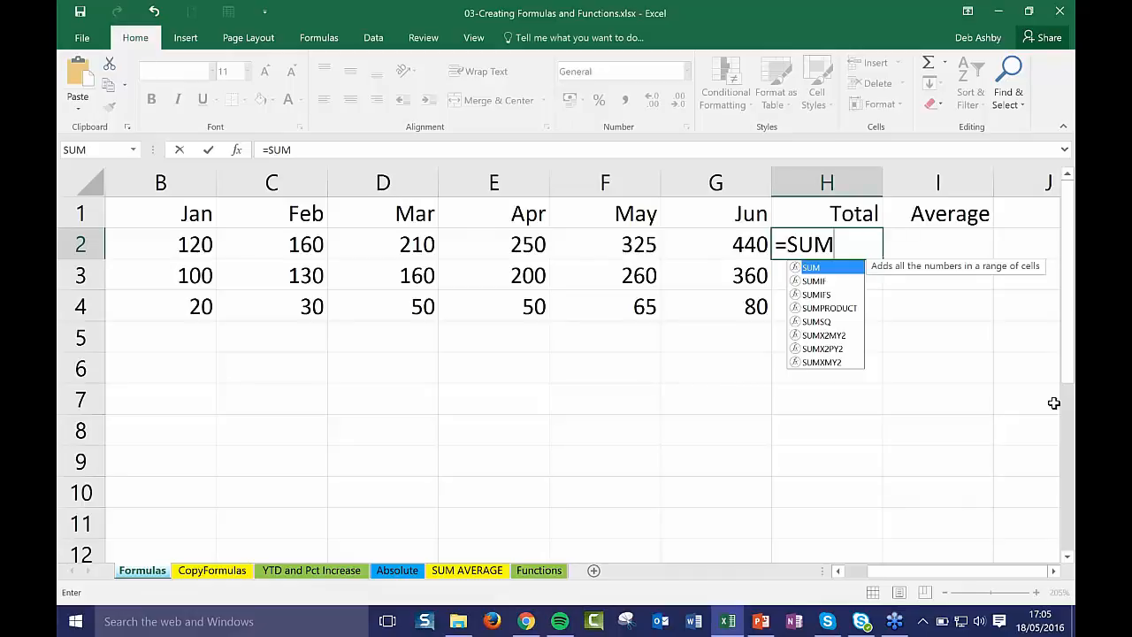
text(()
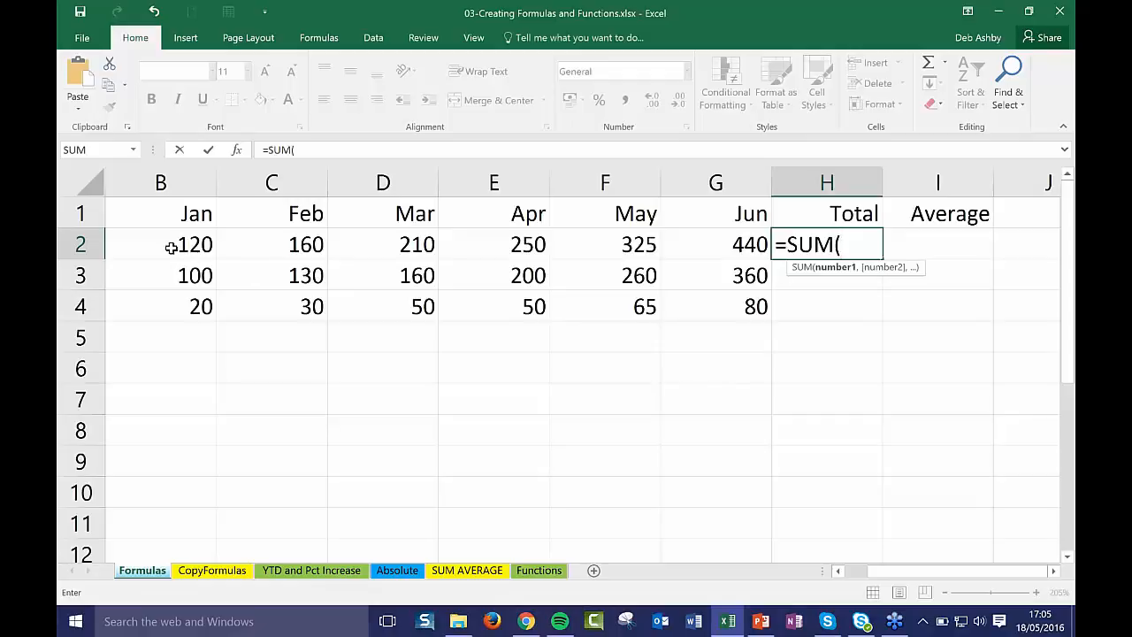
drag(164, 245, 714, 235)
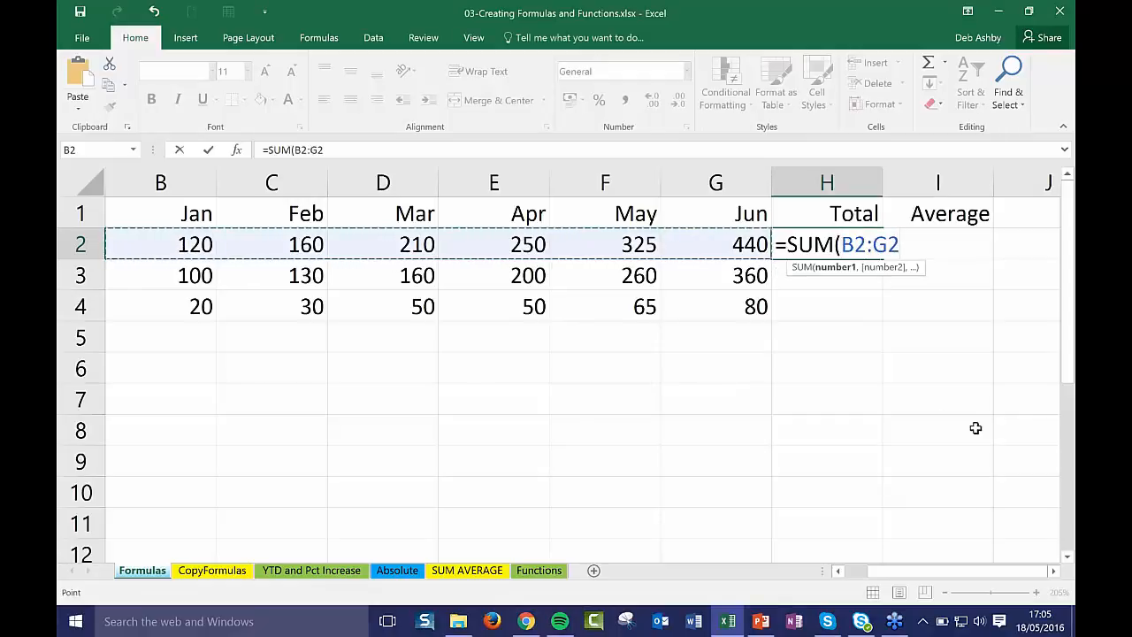
text())
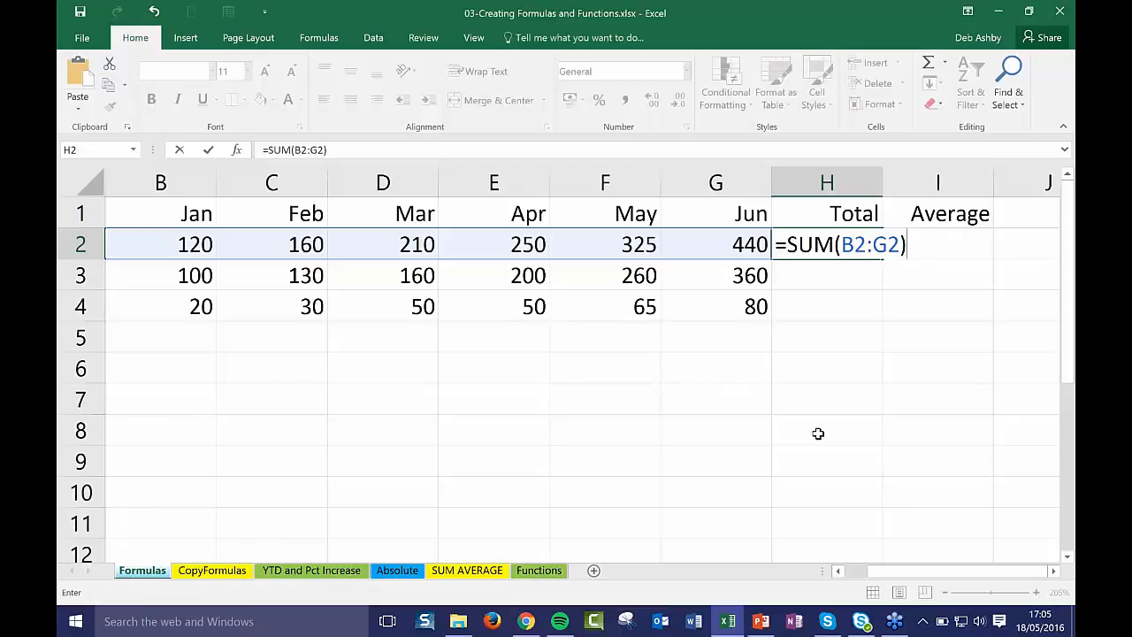
key(Return)
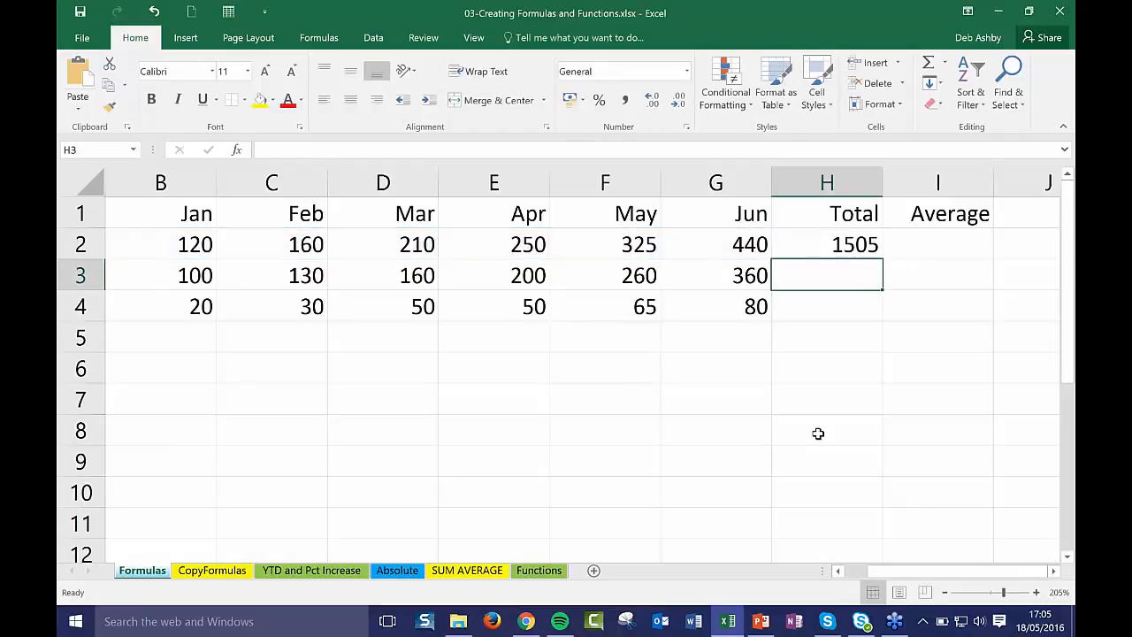
Step: Copy the H2 total formula down to H4, and undo both the fill and the formula entry
click(812, 247)
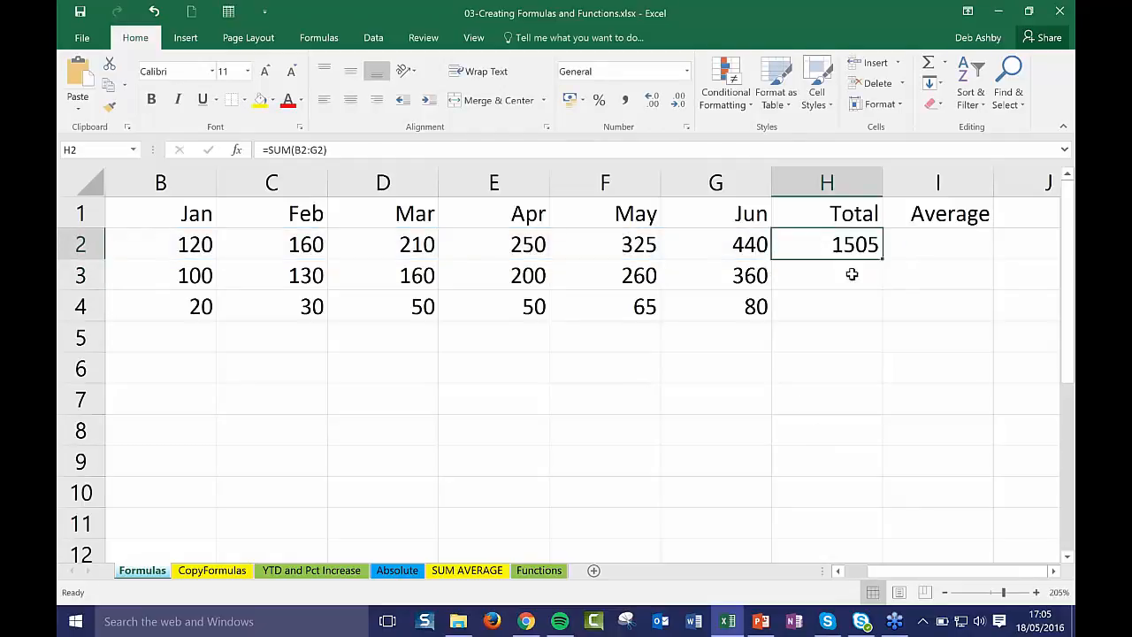
drag(883, 263, 879, 324)
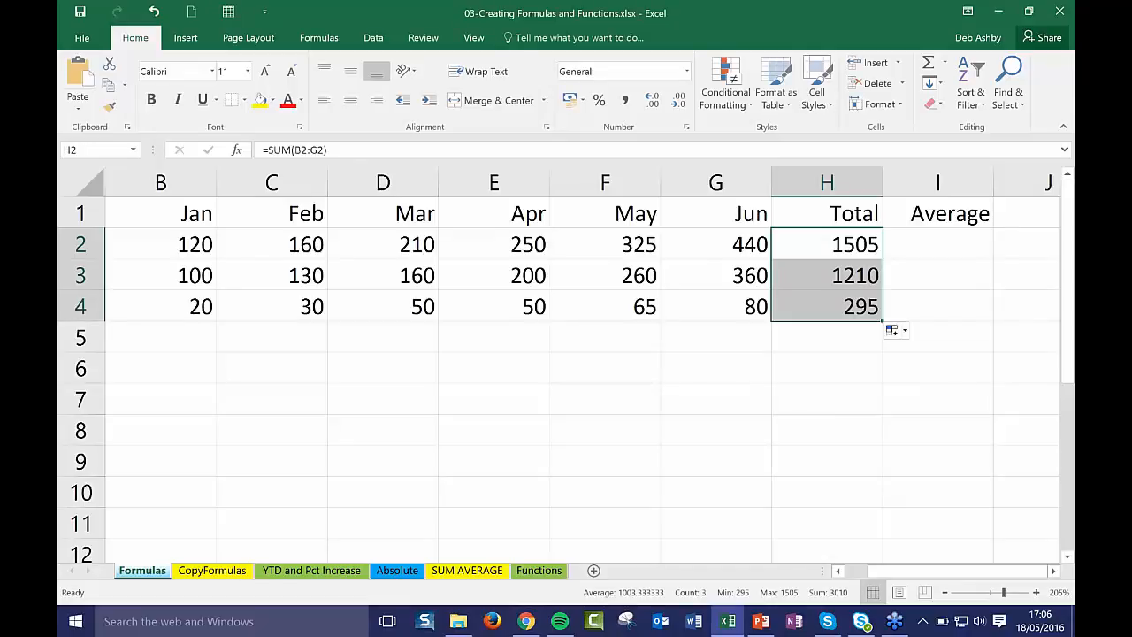
click(155, 14)
click(155, 14)
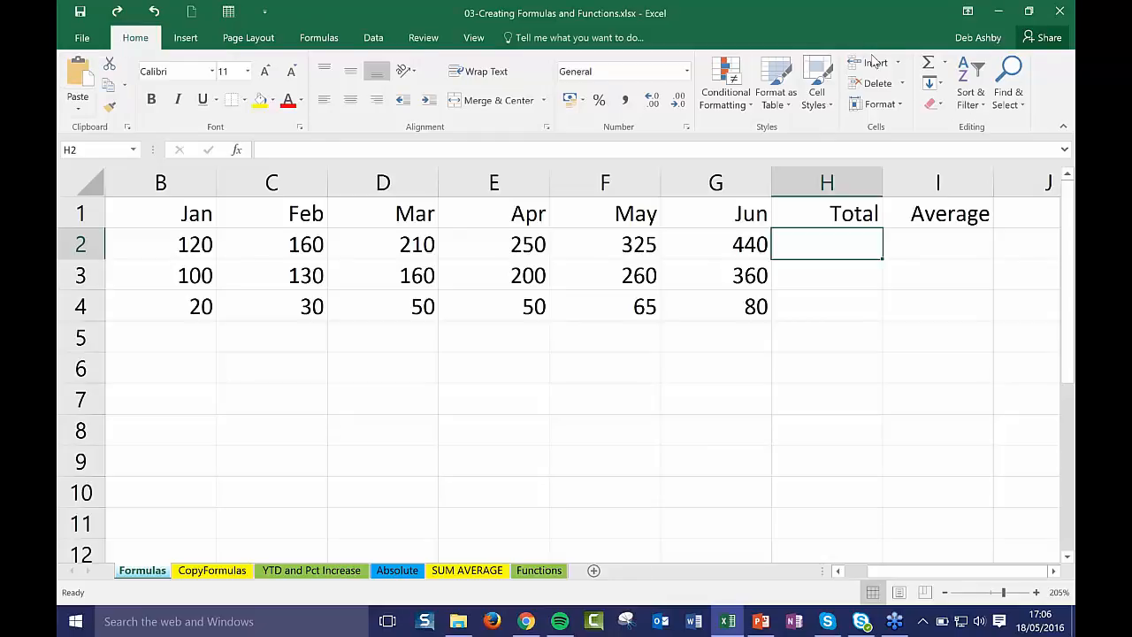
Step: Total the sales and overhead rows in cells H2 and H3 with AutoSum's Sum function, accepting the suggested ranges
click(946, 63)
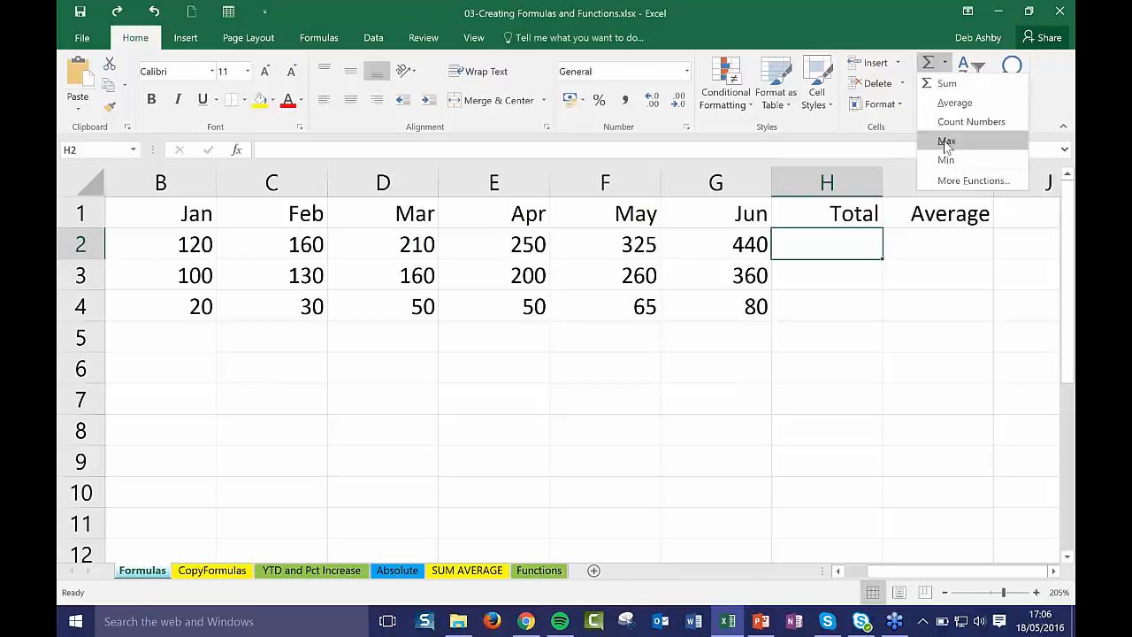
click(945, 84)
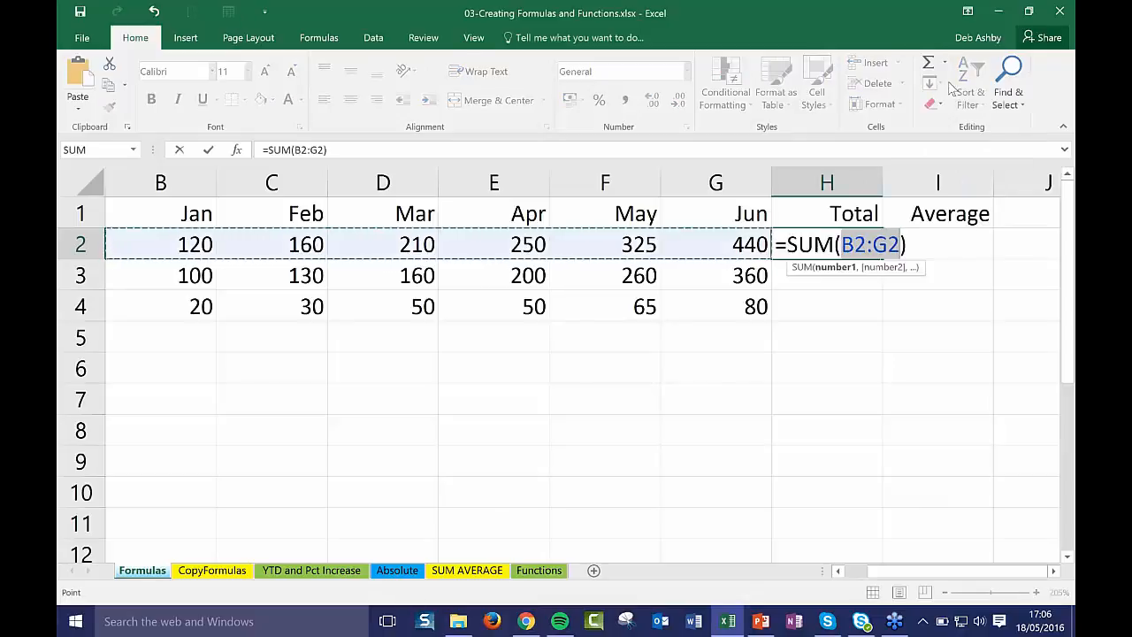
key(Return)
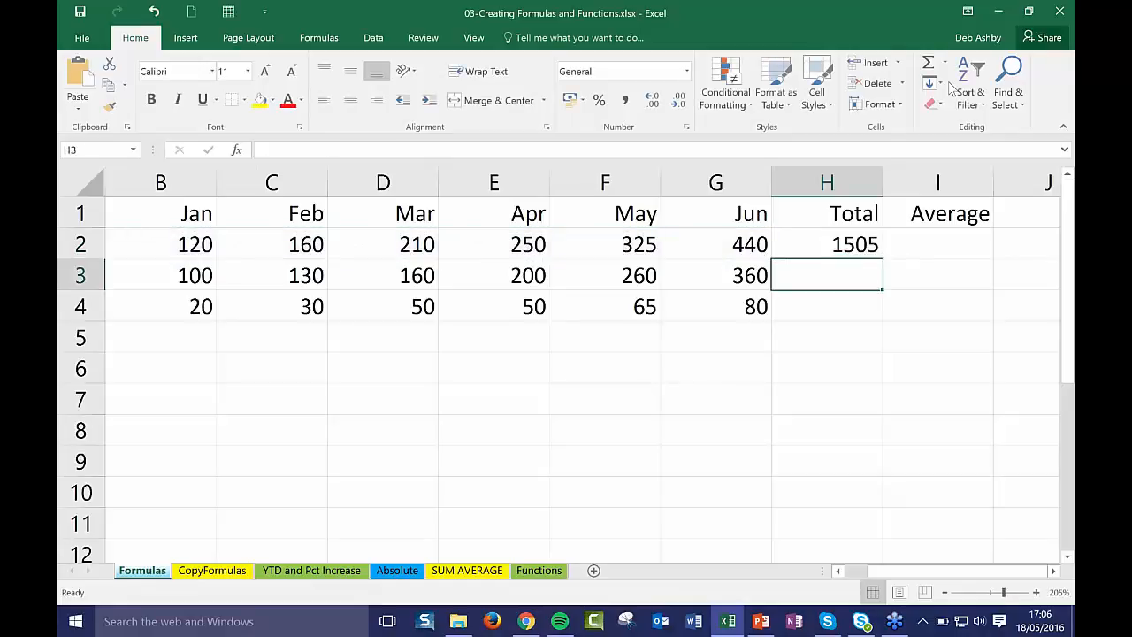
click(944, 62)
click(948, 81)
key(Return)
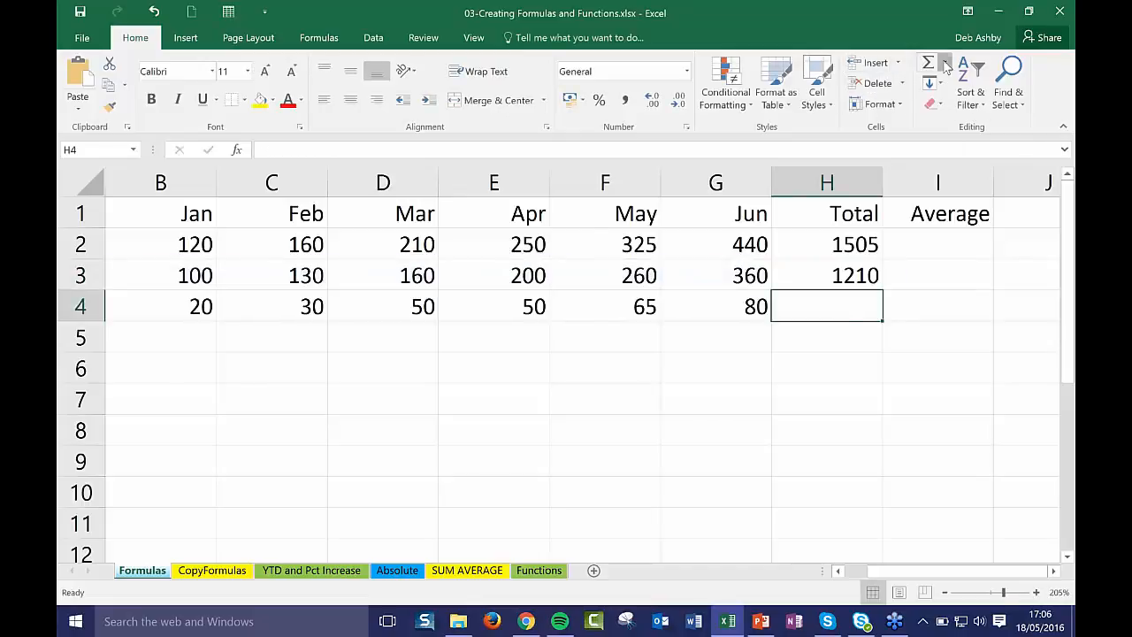
Step: Insert an AutoSum total in the Profits row's cell H4, accepting the suggested range H2:H3
click(944, 63)
click(949, 83)
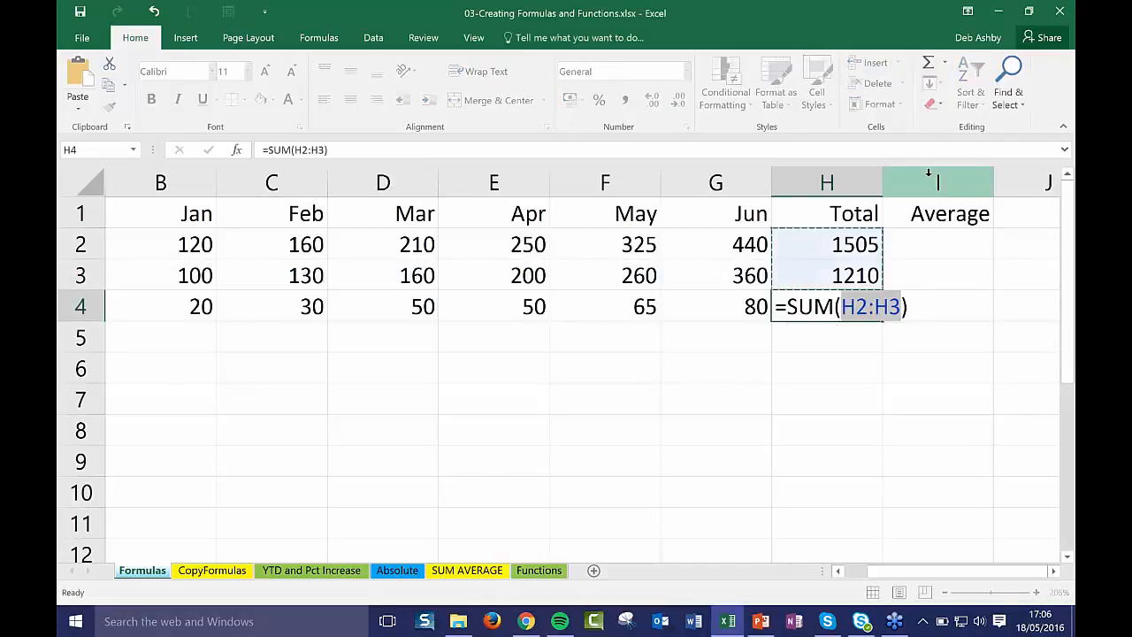
key(Return)
click(854, 442)
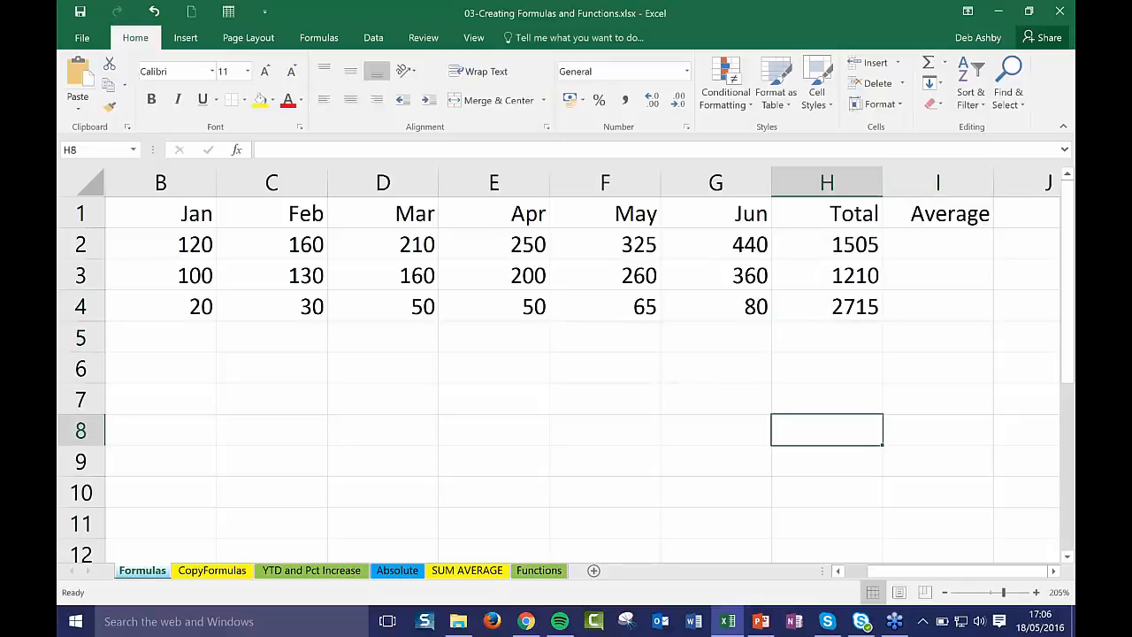
Step: Enter =H2/6 in cell I2 to average the sales by dividing the total by six months
click(944, 241)
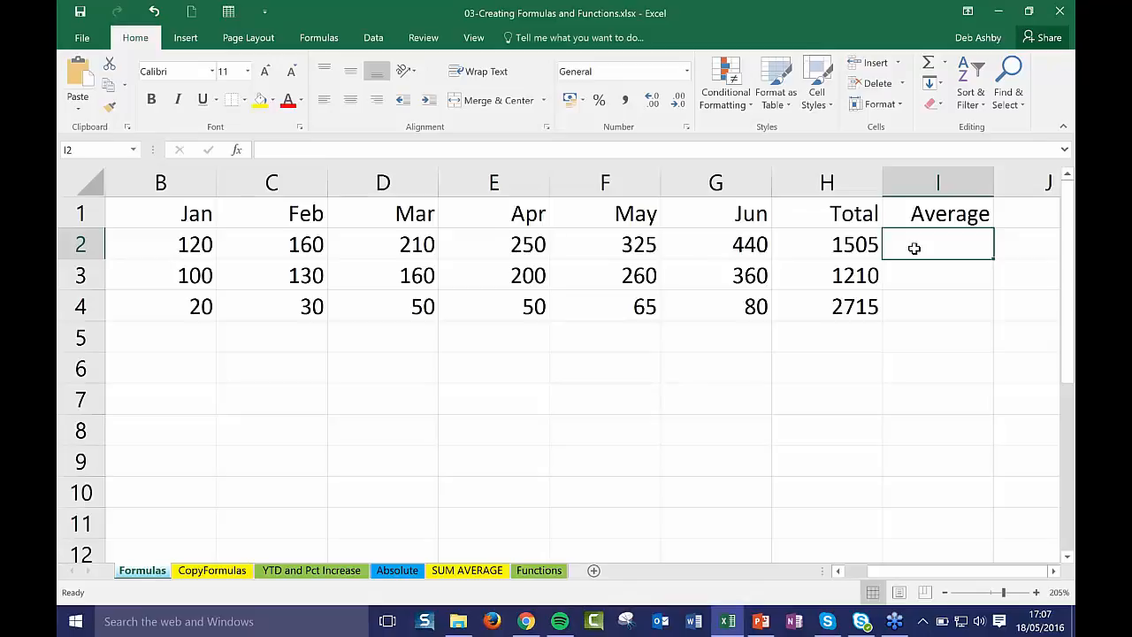
text(=)
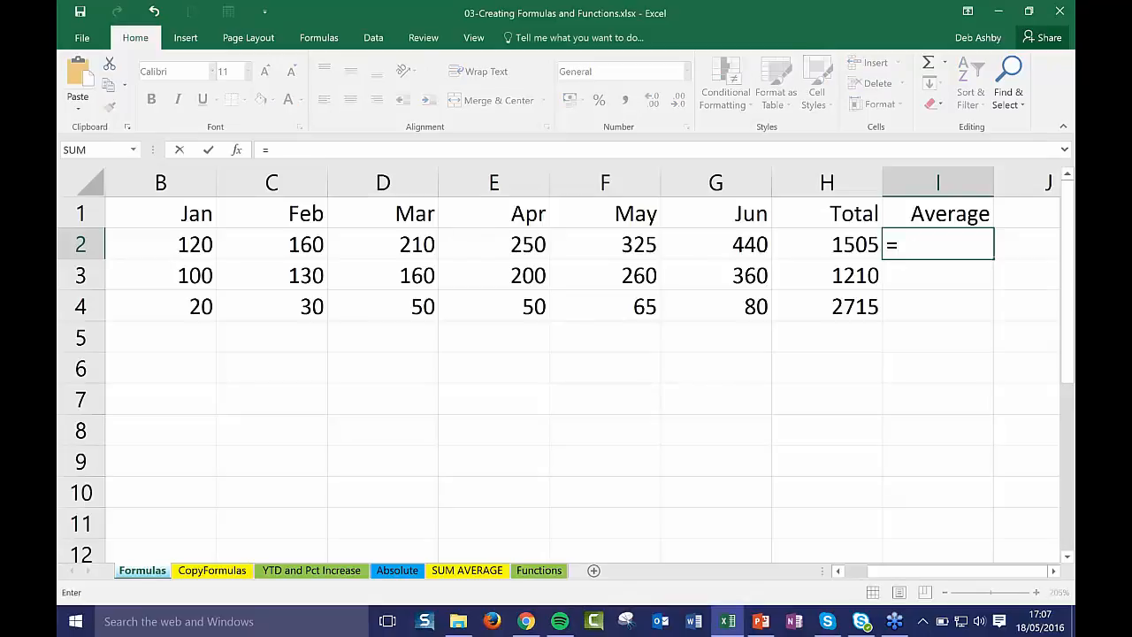
click(854, 248)
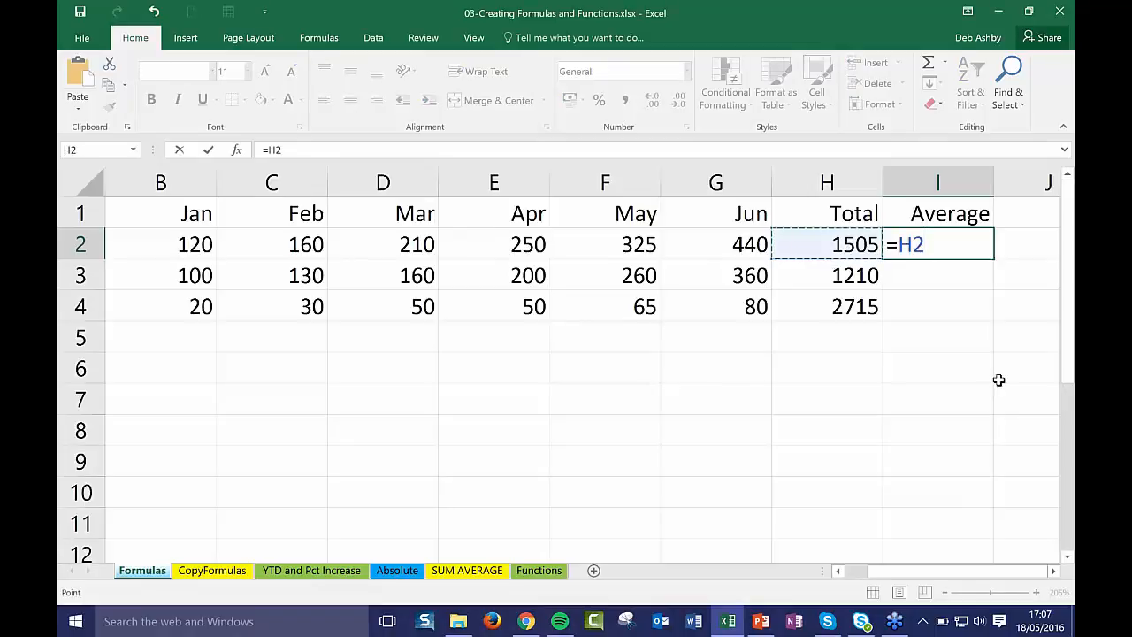
text(/6)
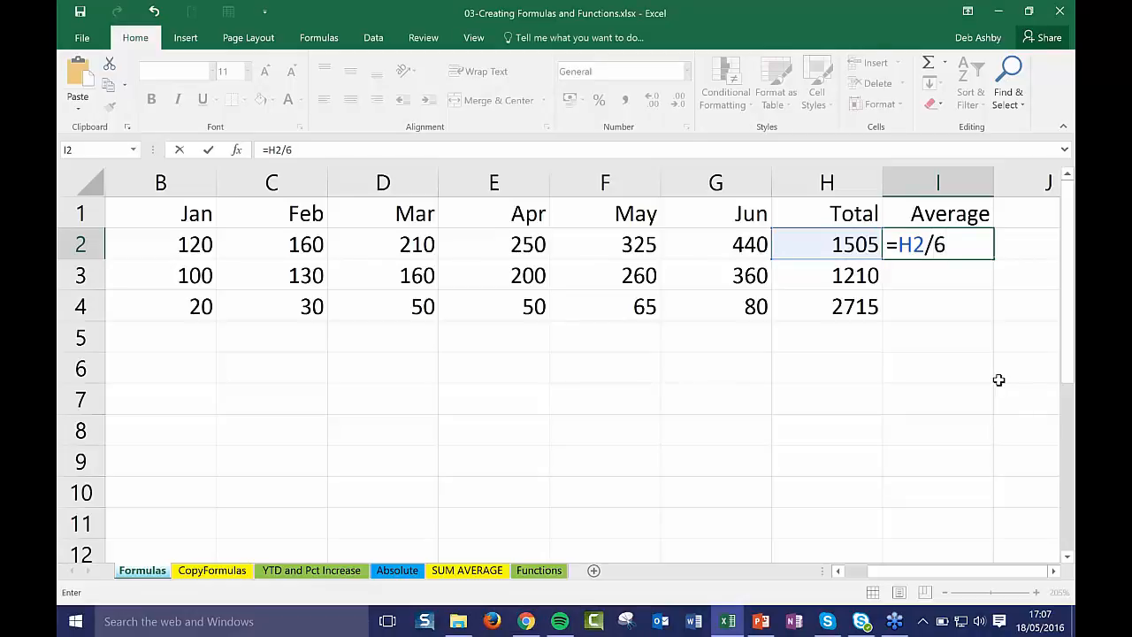
key(Return)
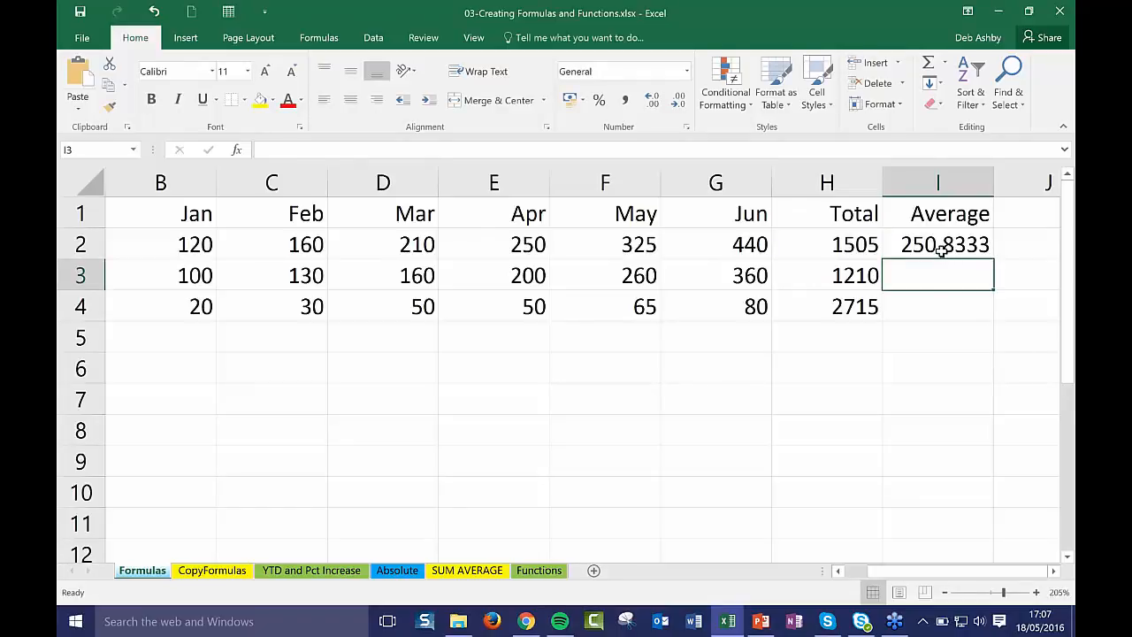
Step: Clear the division formula from cell I2
click(966, 249)
double_click(968, 248)
key(BackSpace)
key(BackSpace)
key(BackSpace)
key(BackSpace)
key(BackSpace)
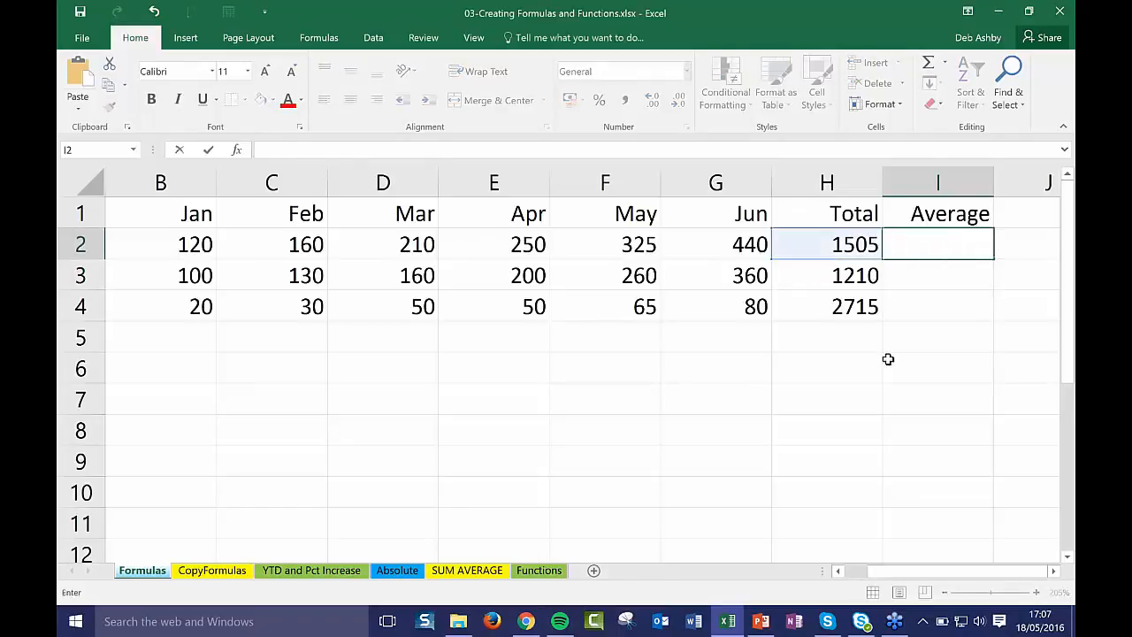
click(888, 310)
Step: Insert the AutoSum Average function in cell I2, shrinking the suggested range to B2:G2 so the total is excluded
click(908, 257)
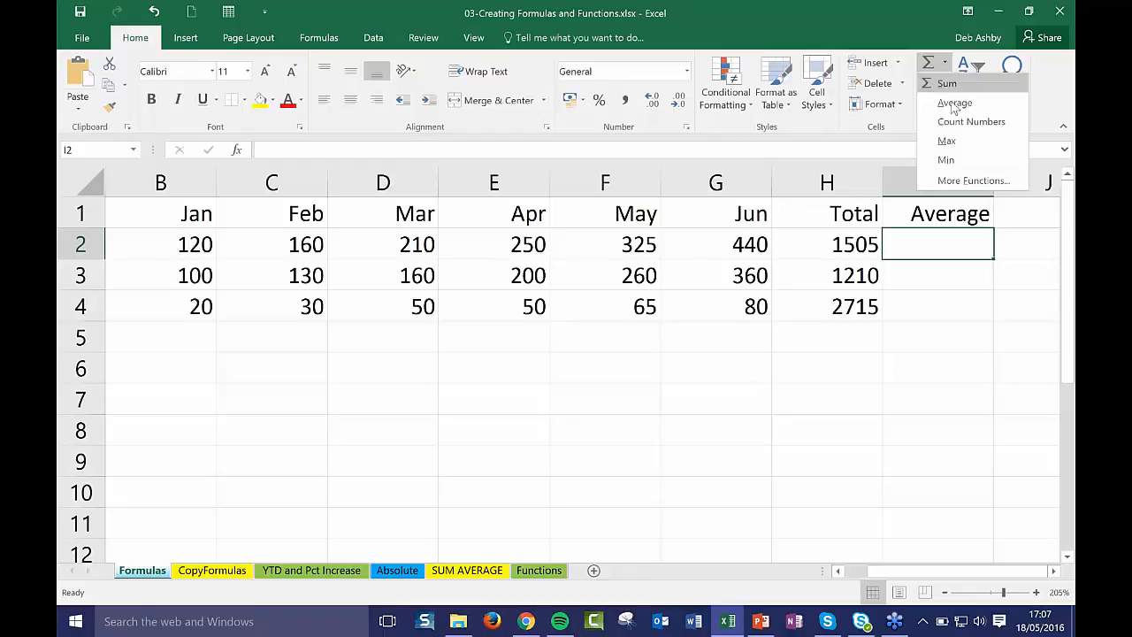
click(954, 102)
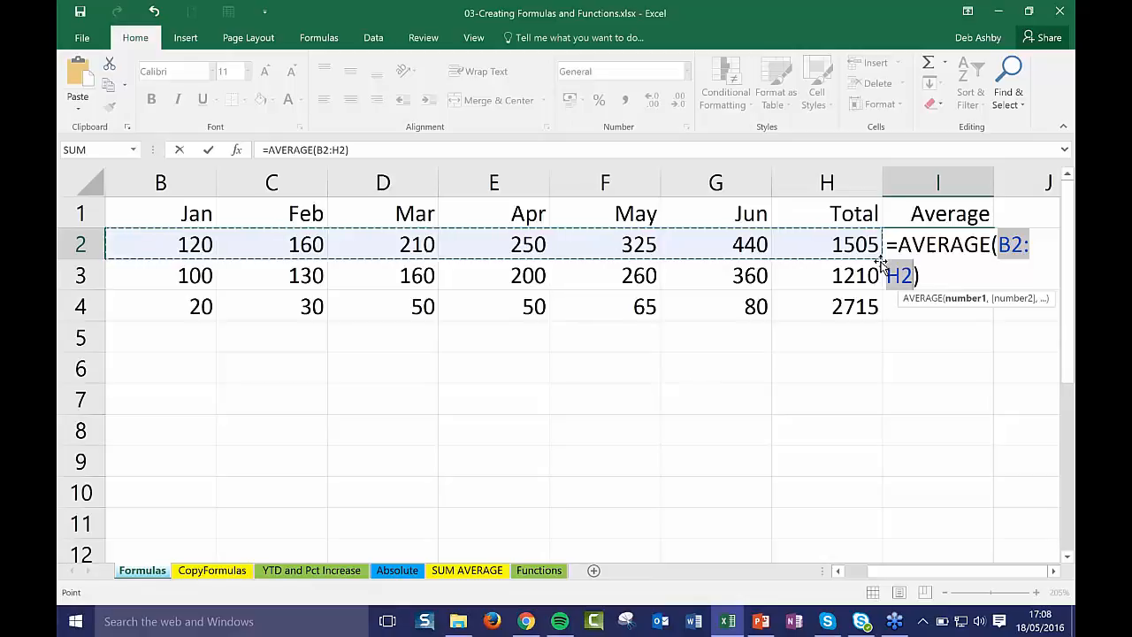
drag(881, 264, 778, 250)
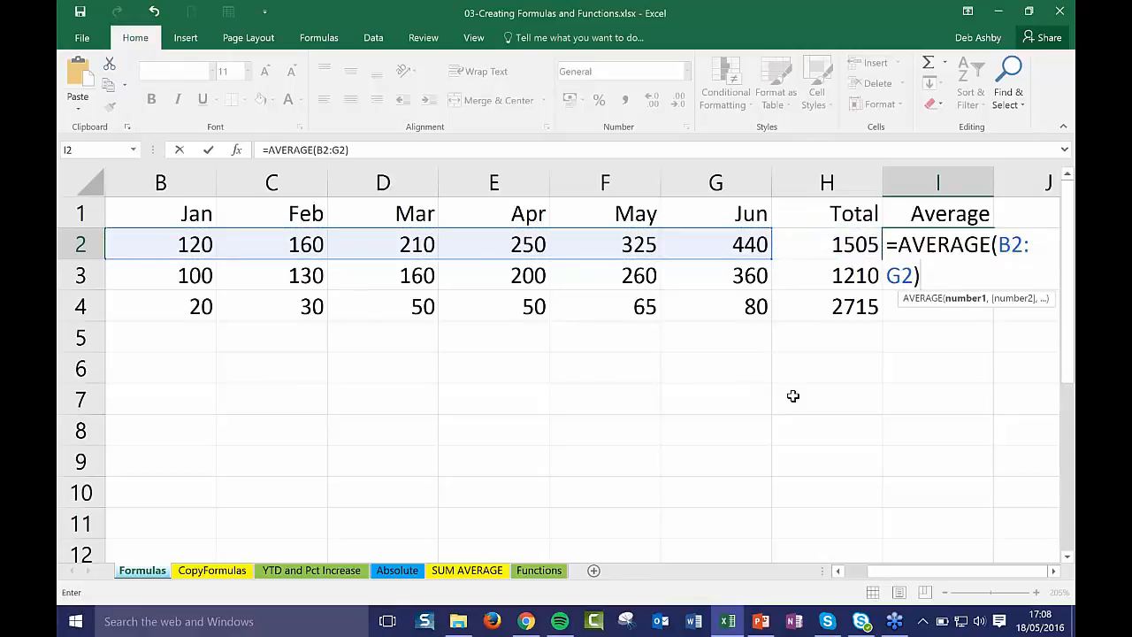
key(Return)
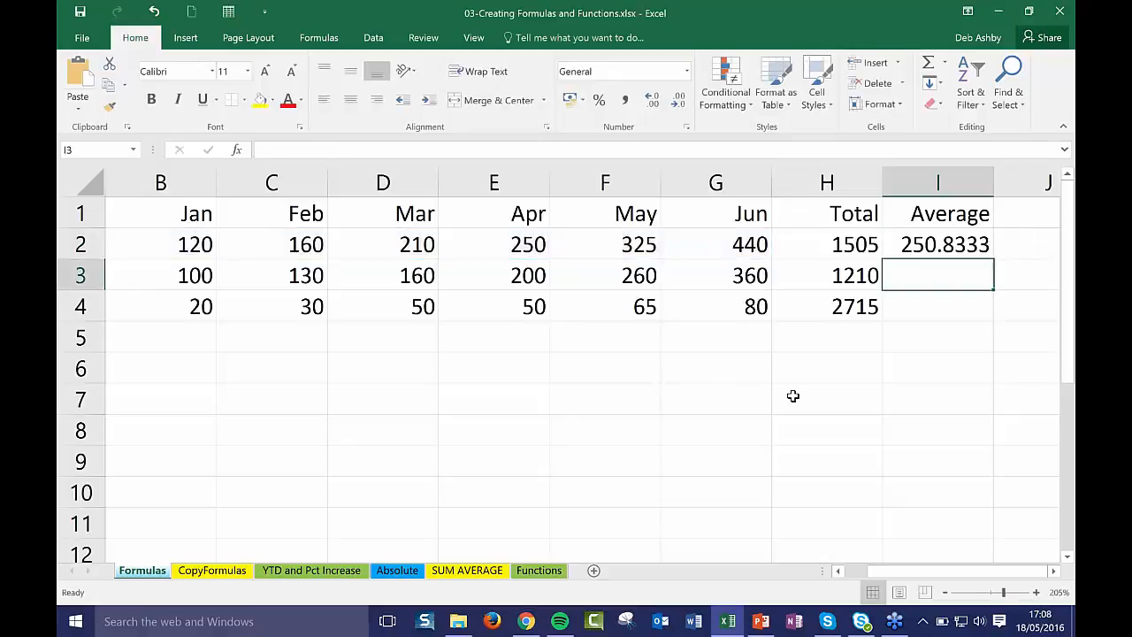
Step: Copy the average formula in I2 down to cell I4
click(946, 250)
drag(992, 259, 990, 309)
click(610, 415)
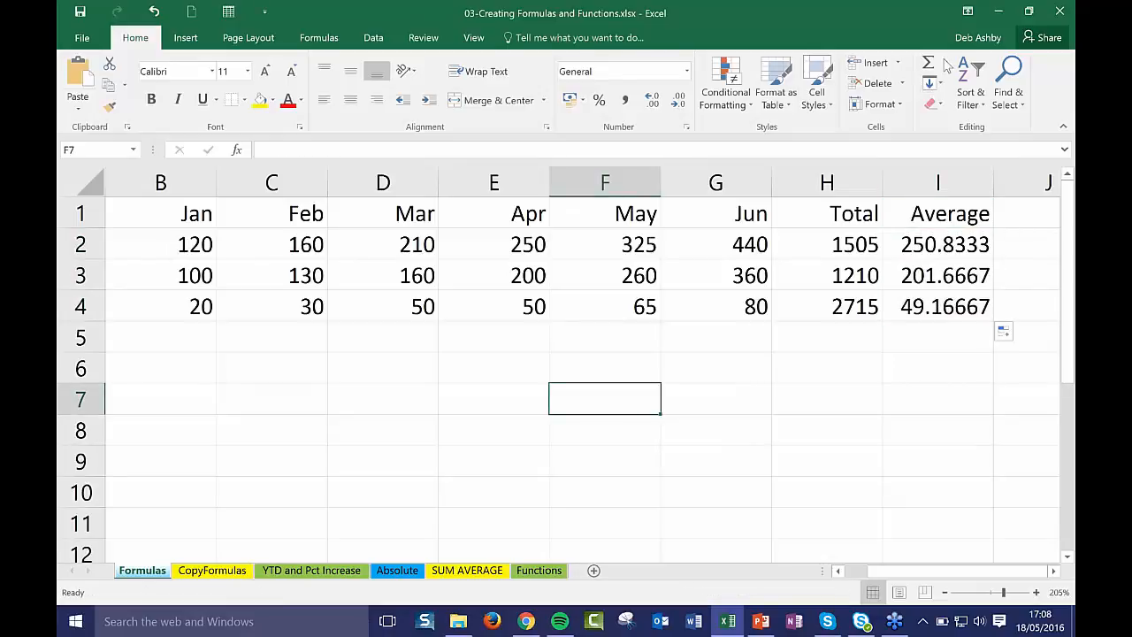
click(944, 62)
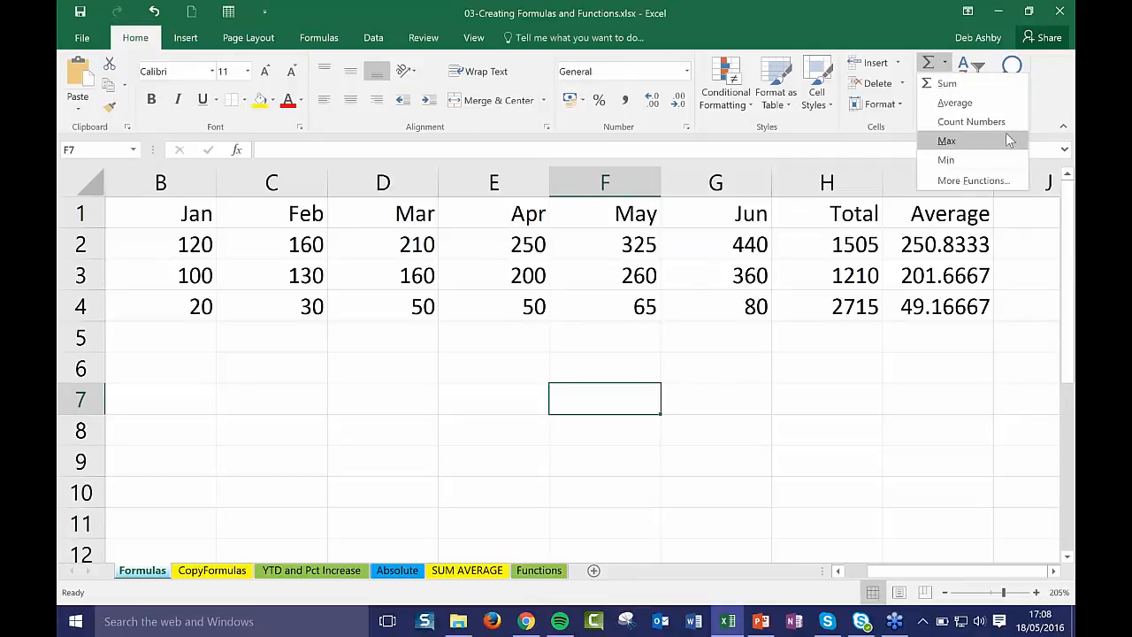
click(887, 370)
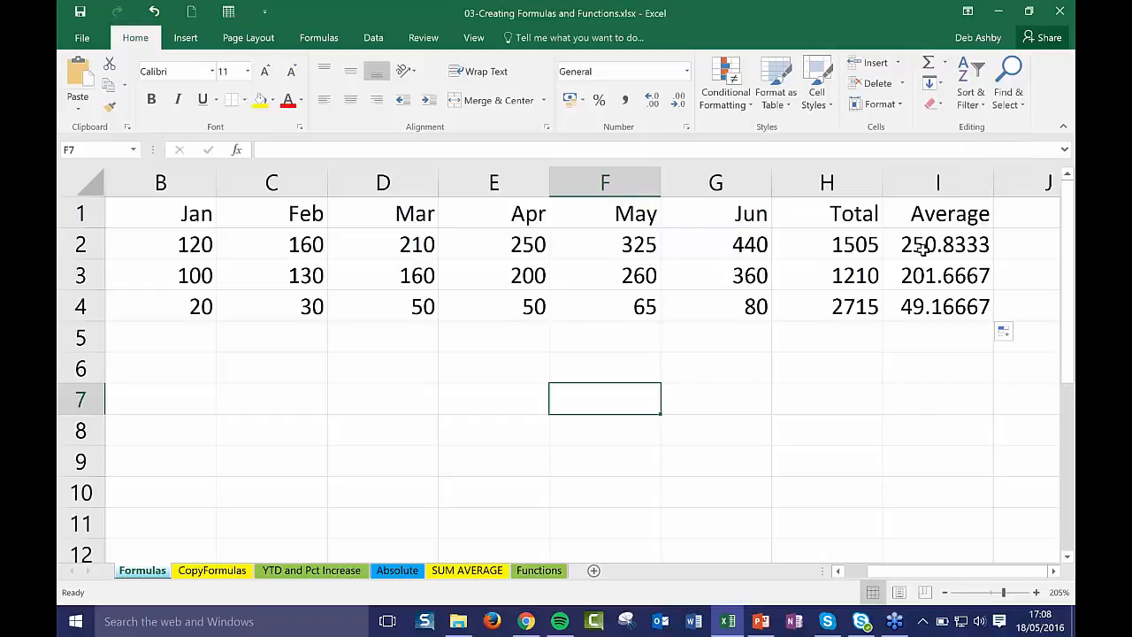
Step: Reduce the displayed decimals of the averages to two places in I2 and I3 and three places in I4
click(917, 245)
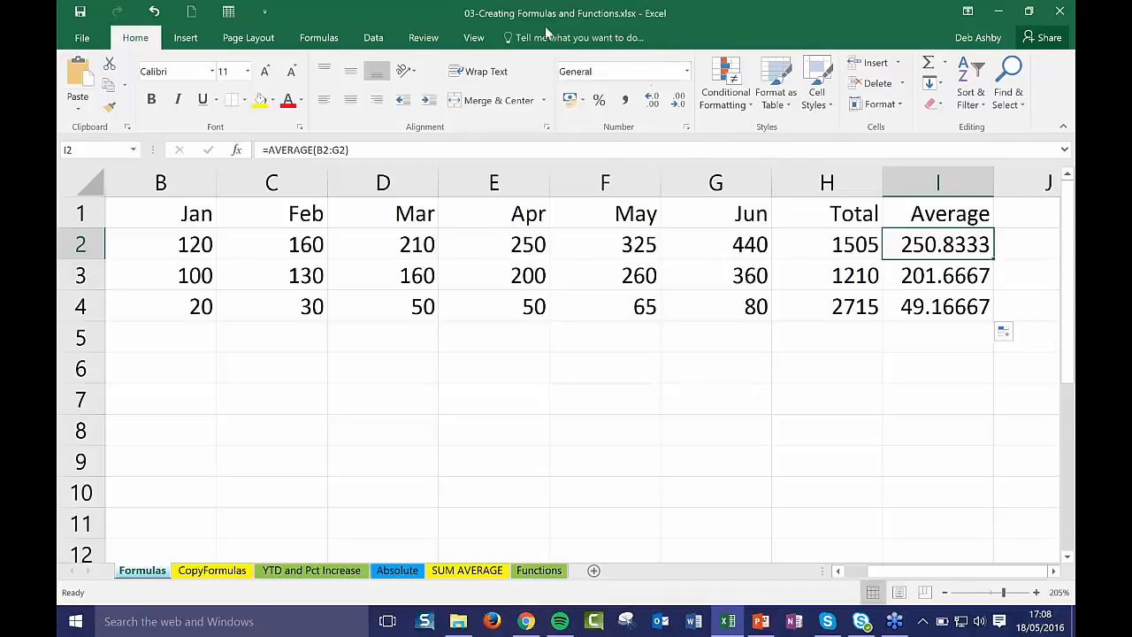
click(677, 103)
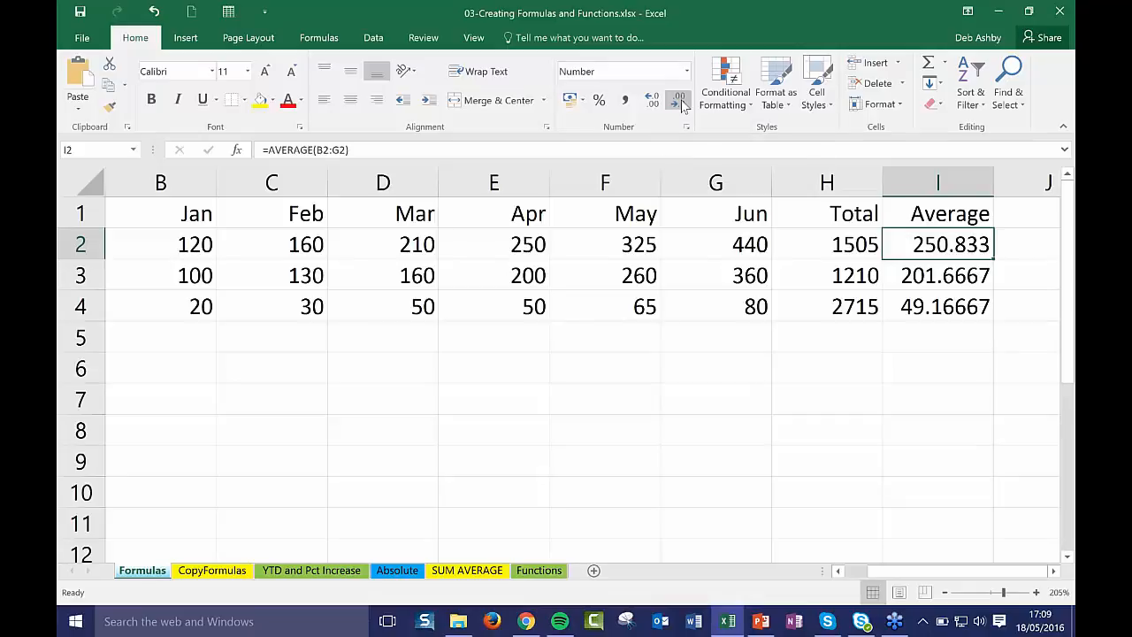
click(678, 102)
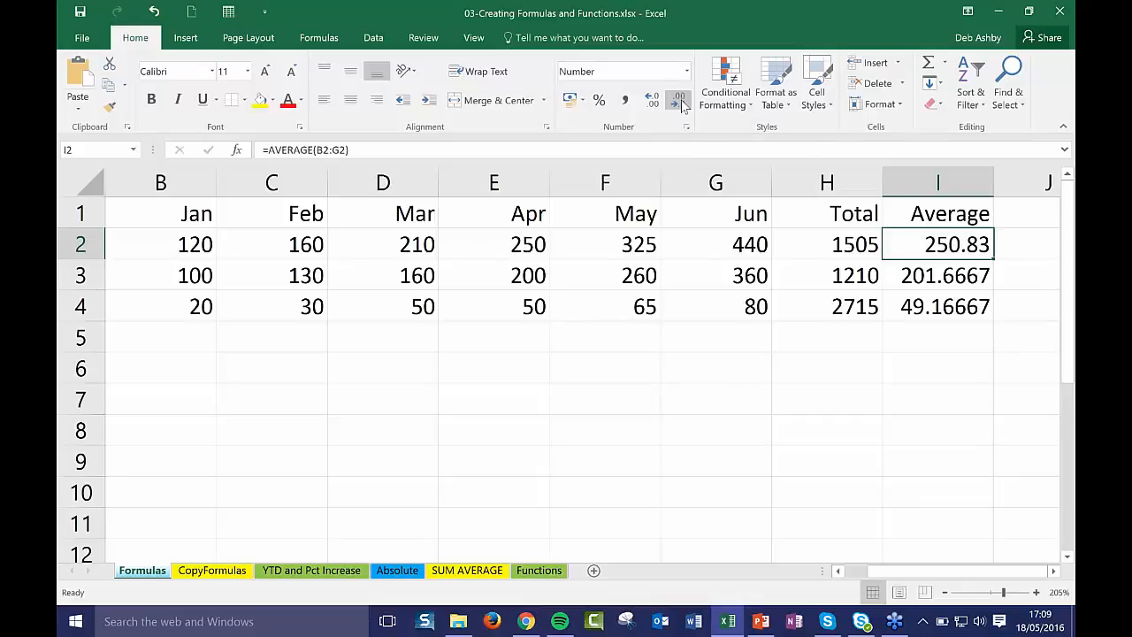
click(915, 275)
click(677, 102)
click(678, 103)
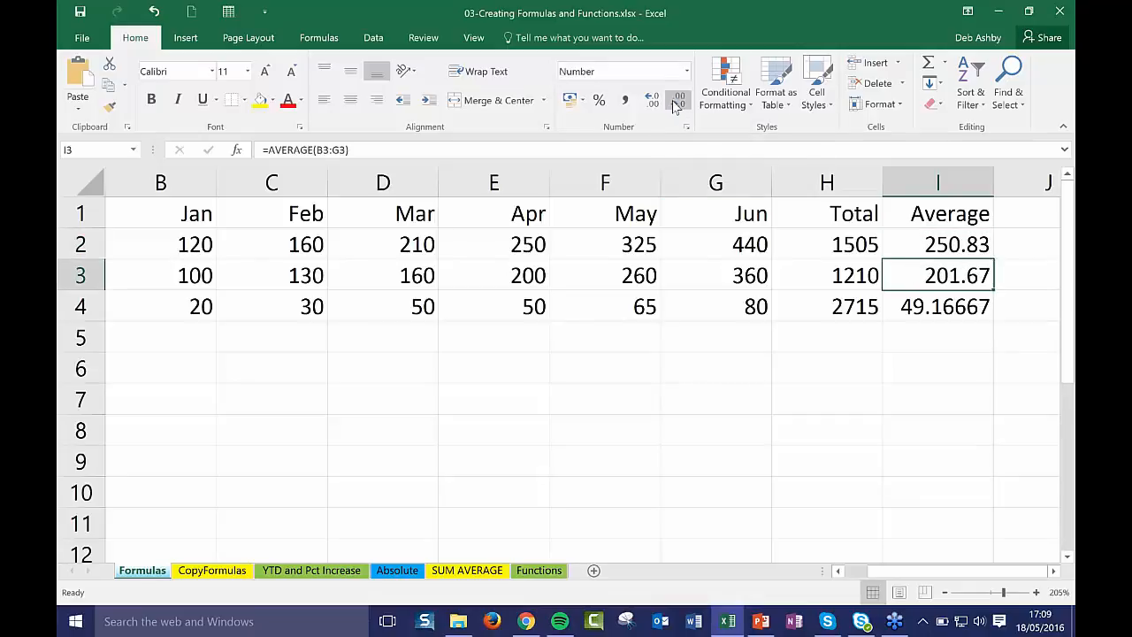
click(937, 307)
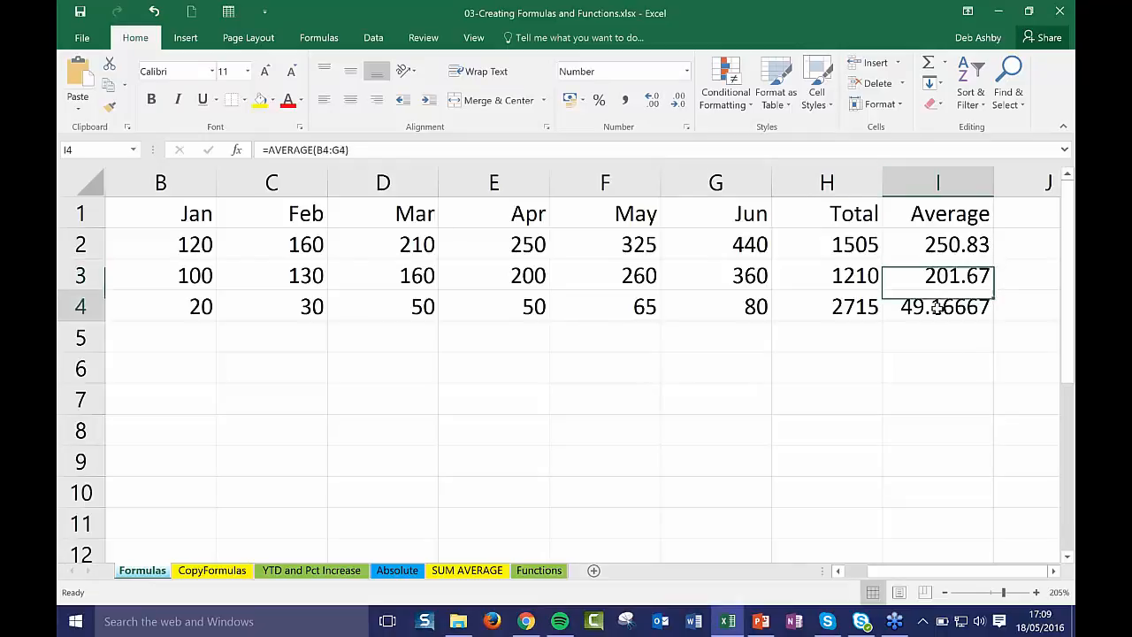
click(681, 100)
click(681, 101)
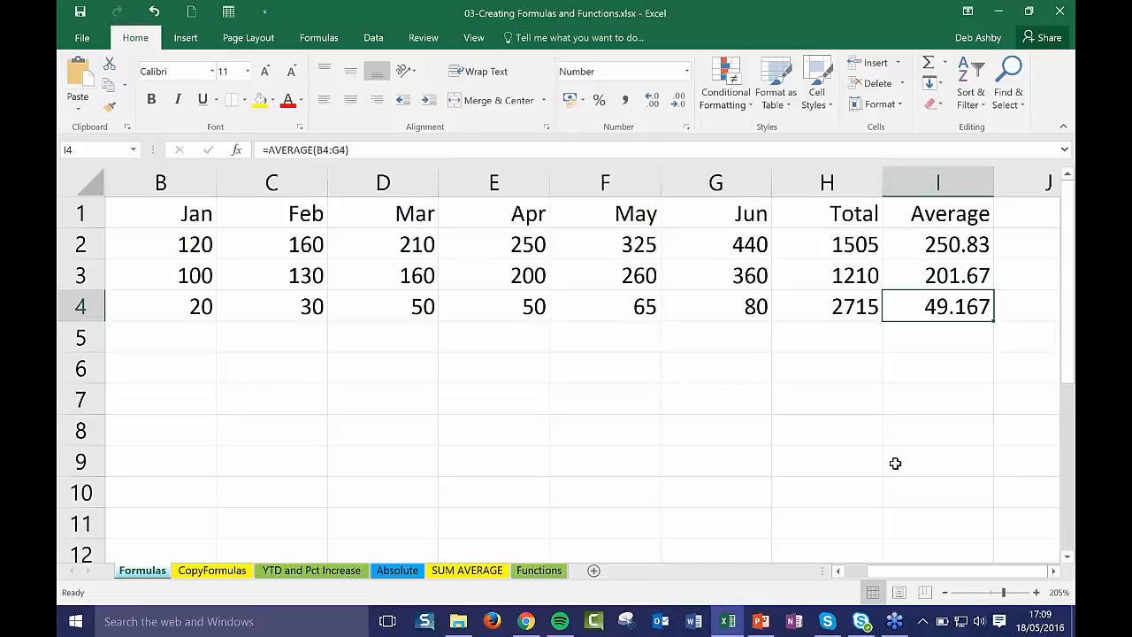
click(672, 369)
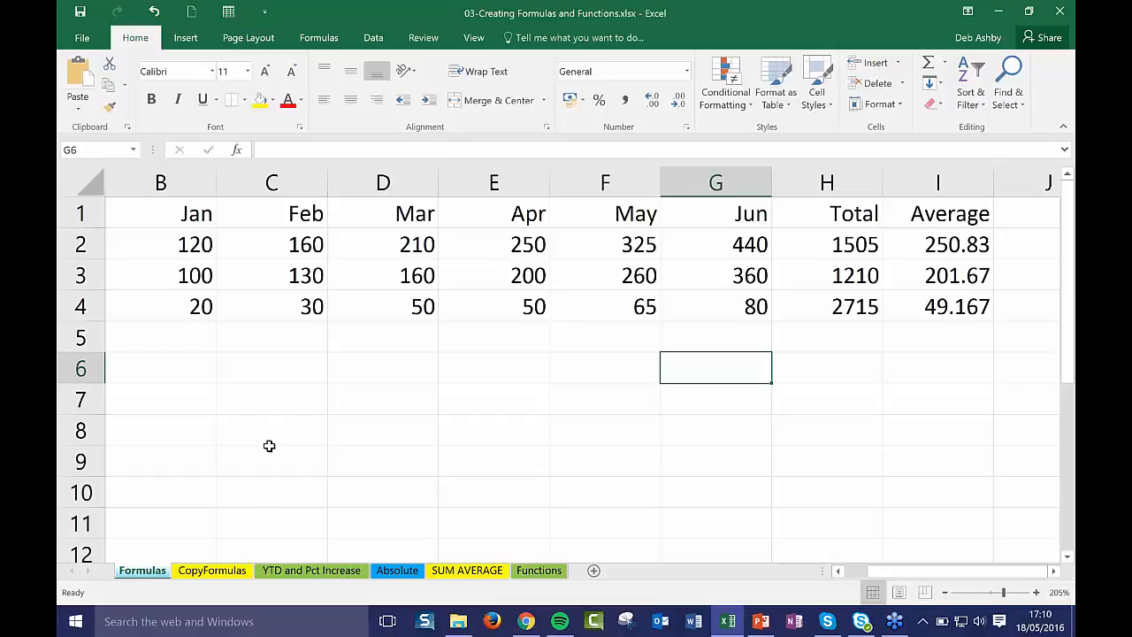
click(186, 341)
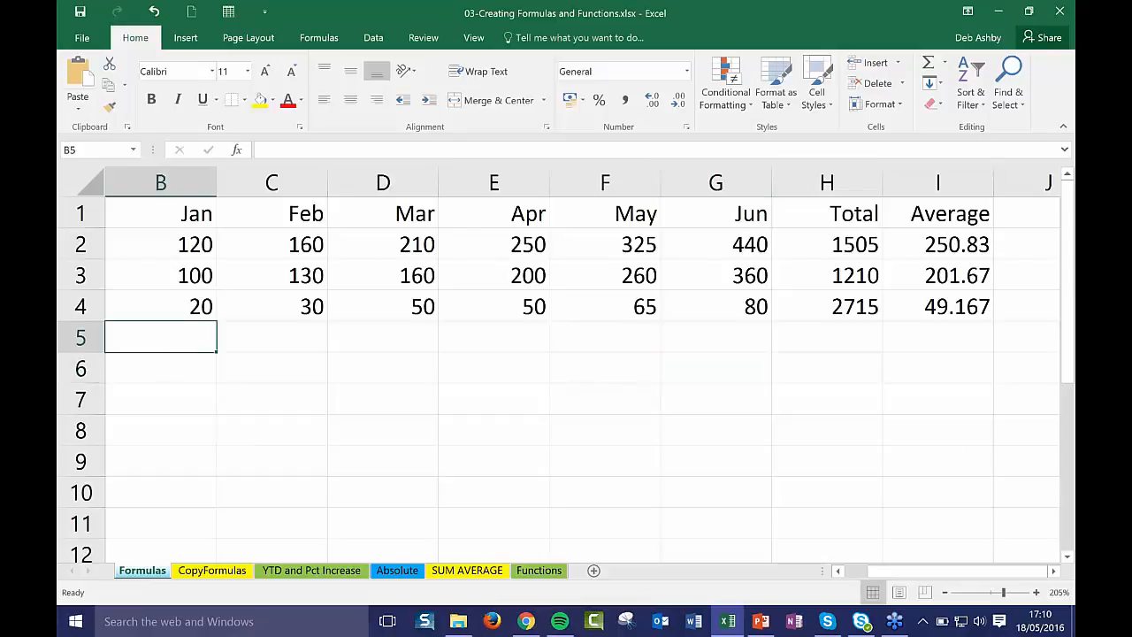
click(385, 366)
click(386, 280)
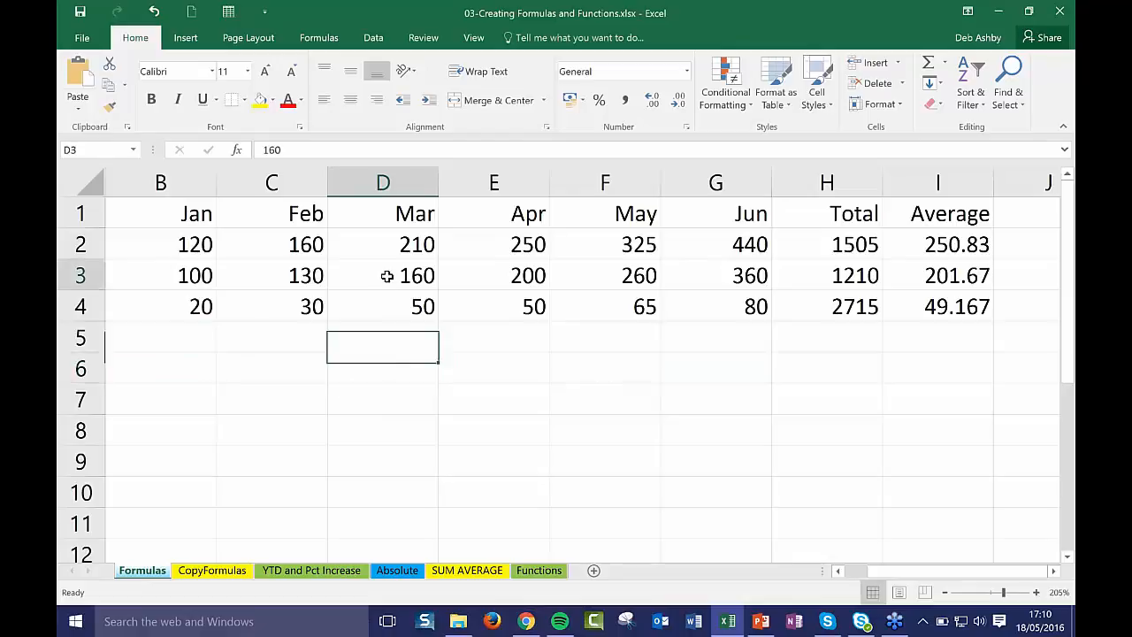
Step: Enter =D3+G3 in cell D6 to add the March and June overheads
click(374, 371)
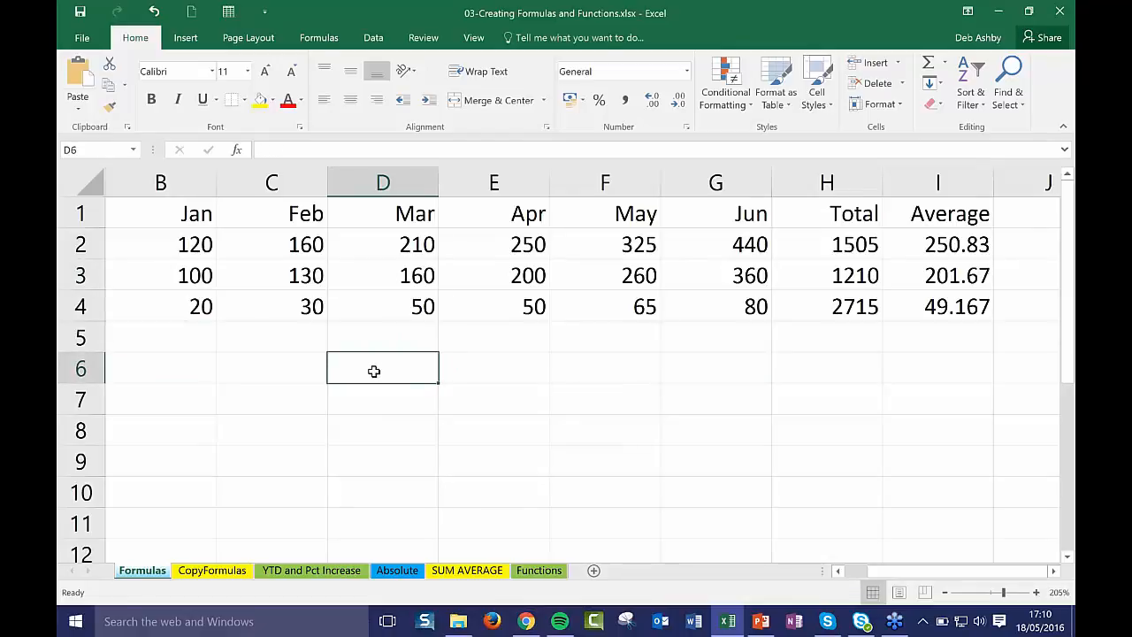
text(=)
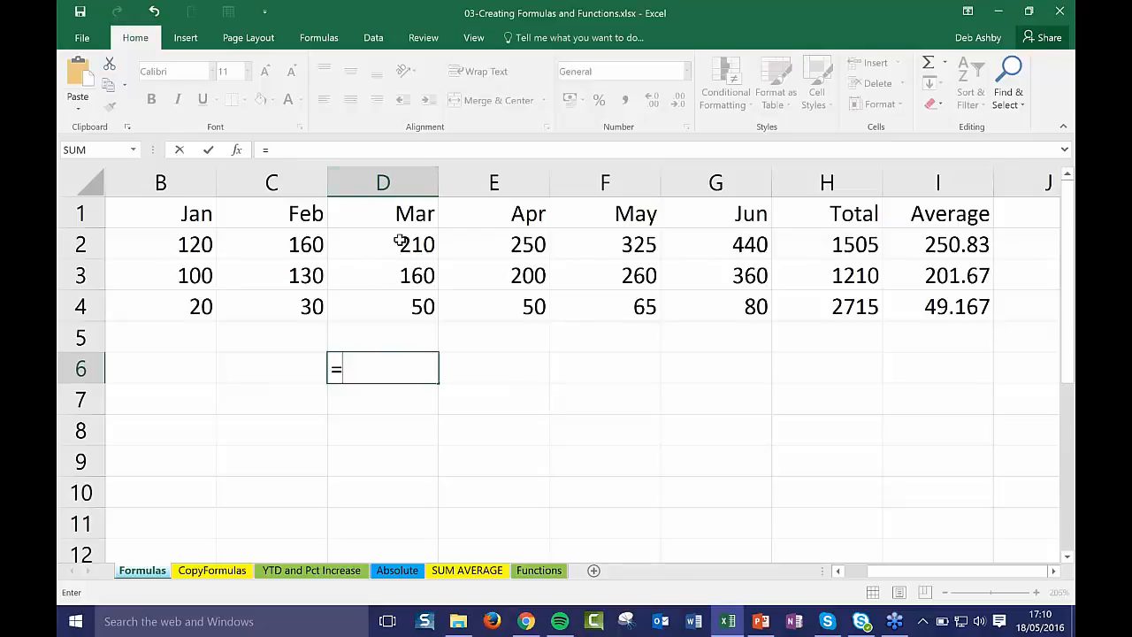
click(383, 277)
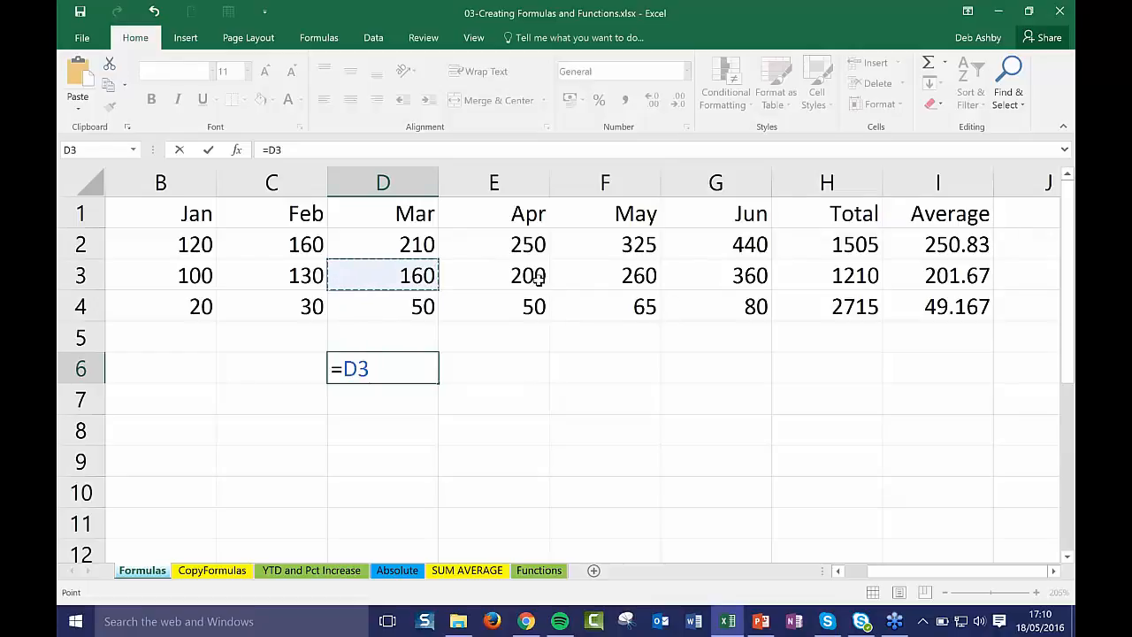
text(+)
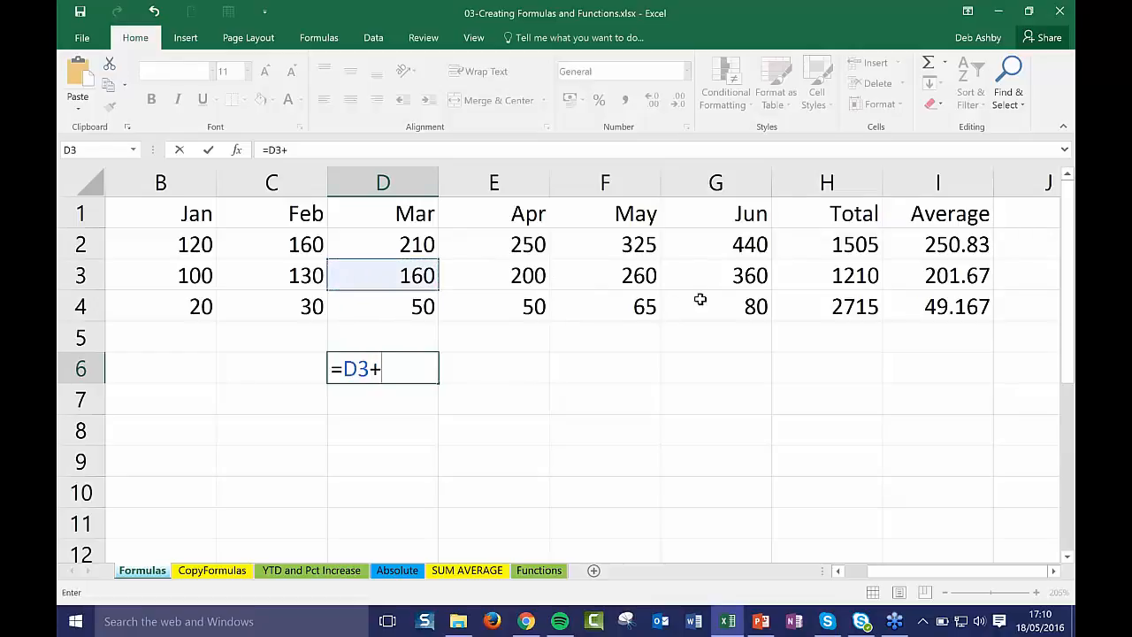
click(734, 277)
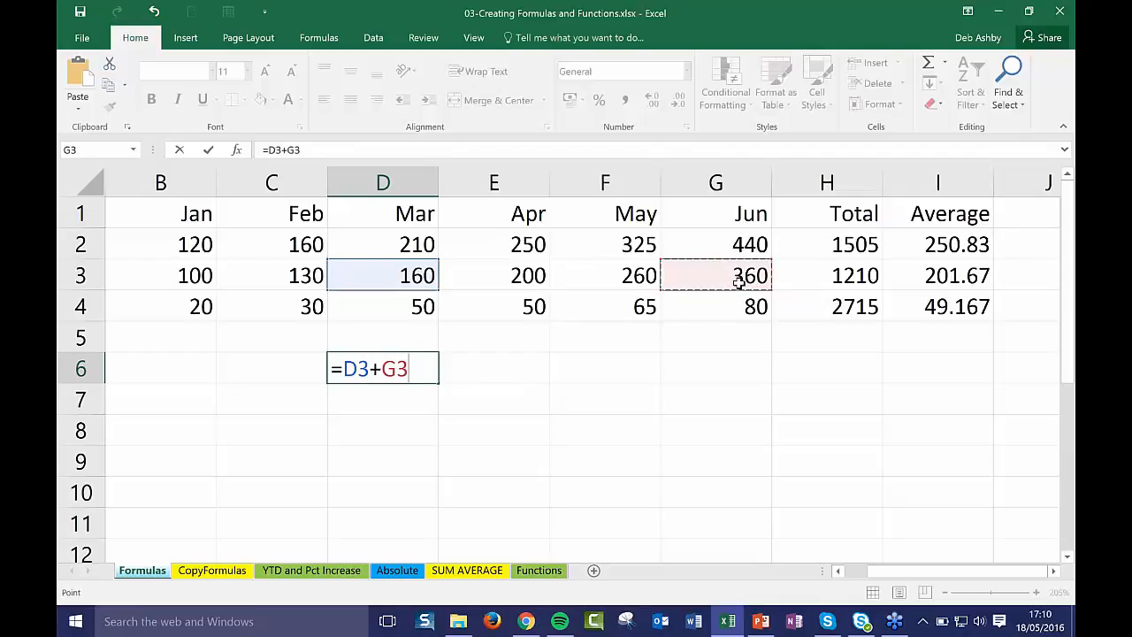
key(Return)
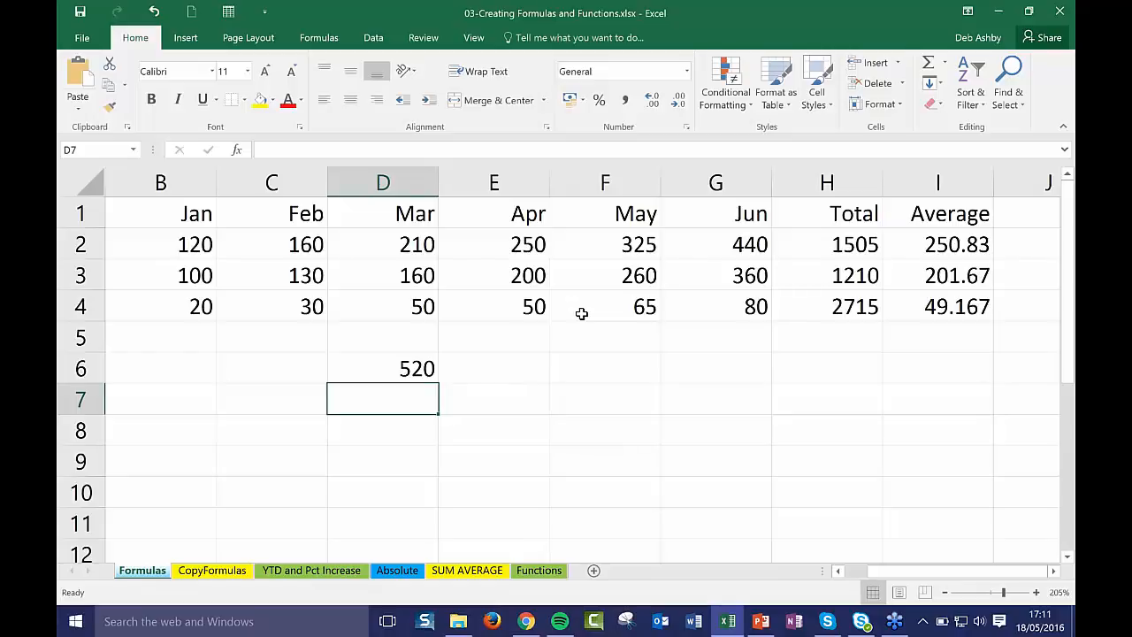
Step: Enter =C3-F3 in cell E6 to subtract the May overhead from the February overhead
click(505, 400)
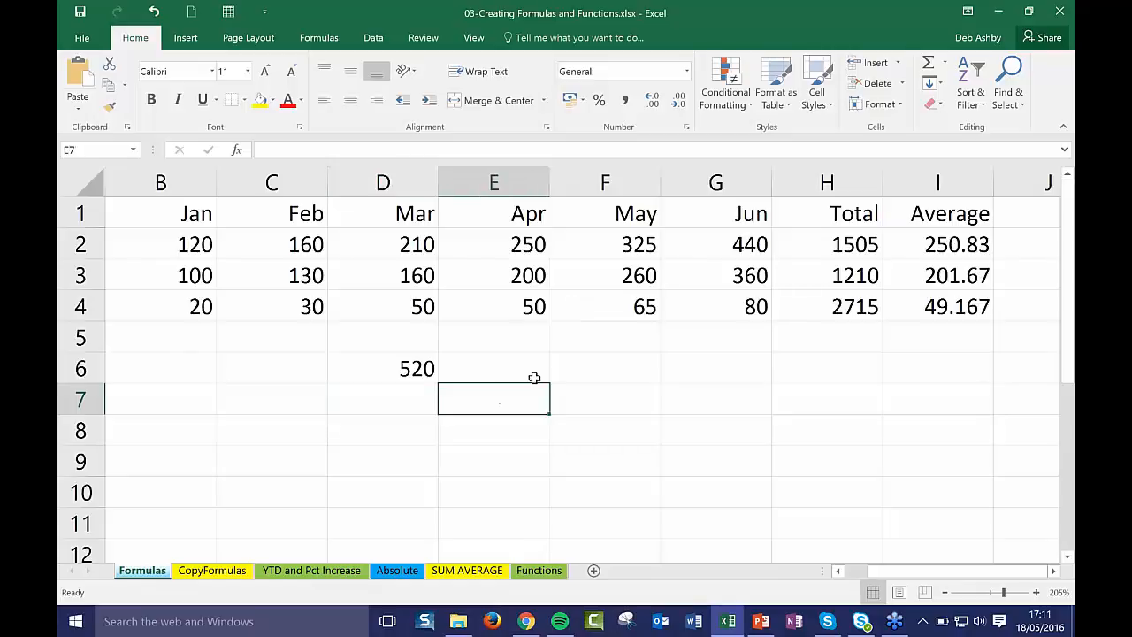
click(526, 371)
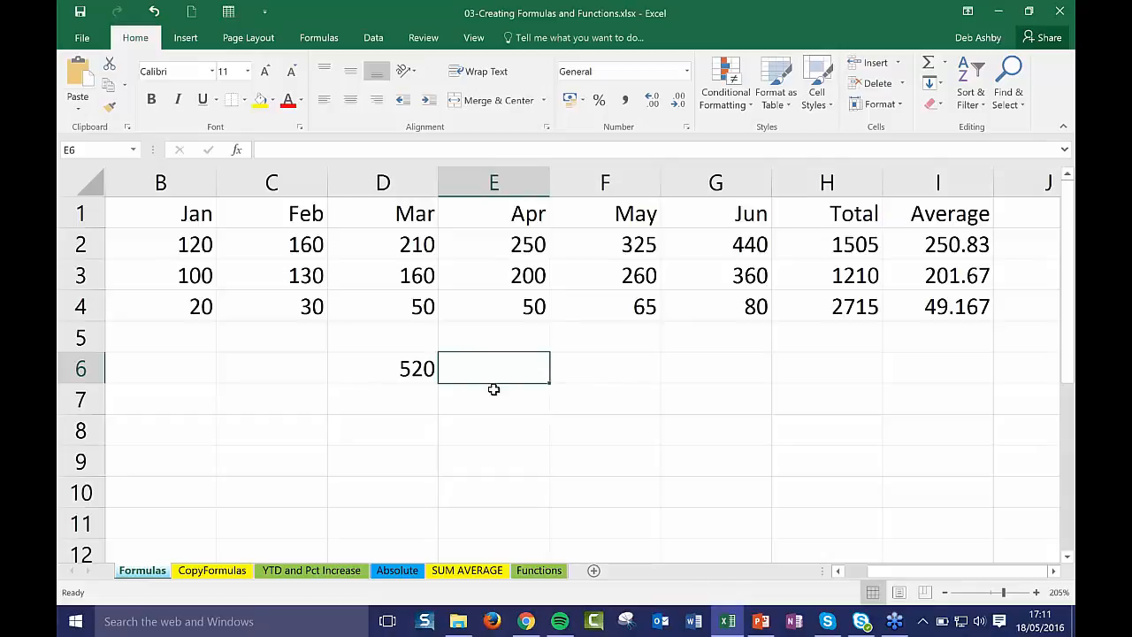
text(=)
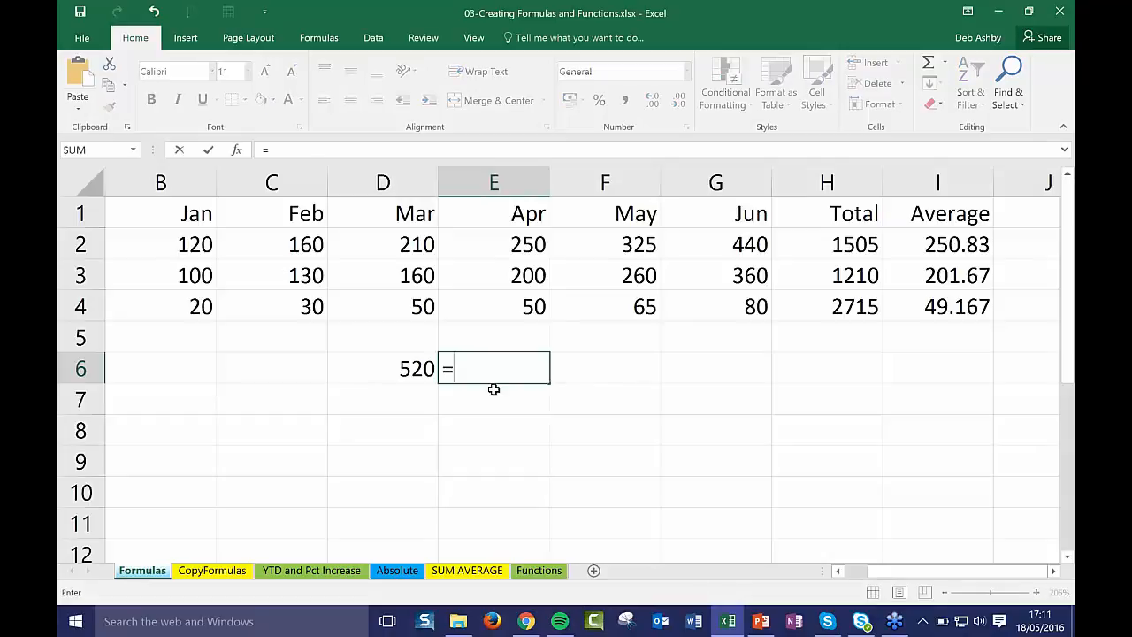
click(319, 275)
text(-)
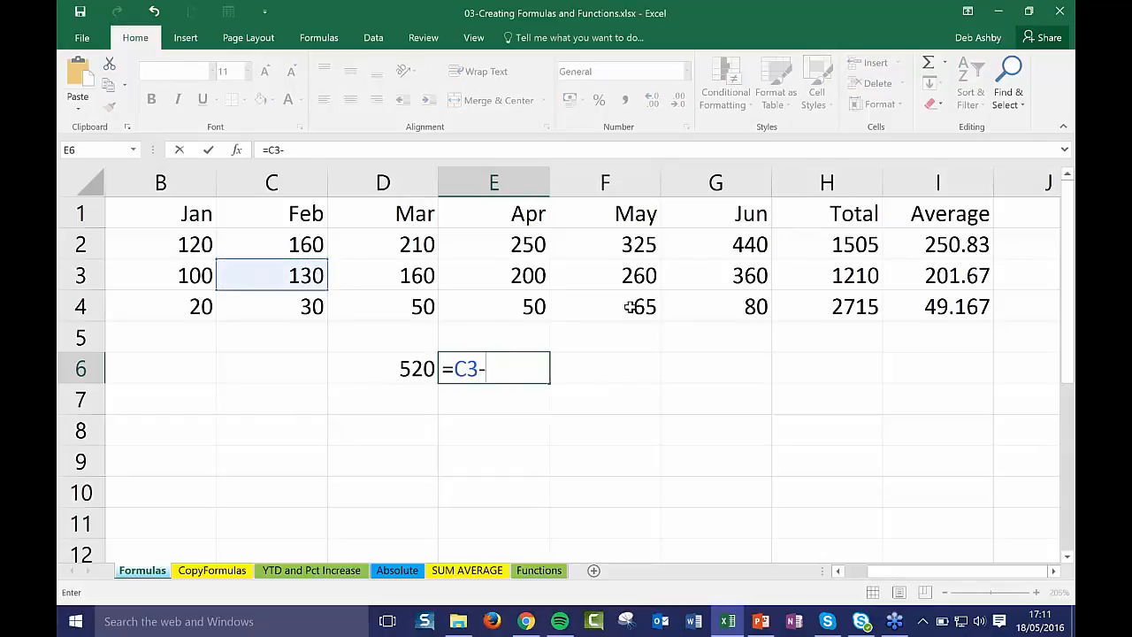
click(629, 275)
key(Return)
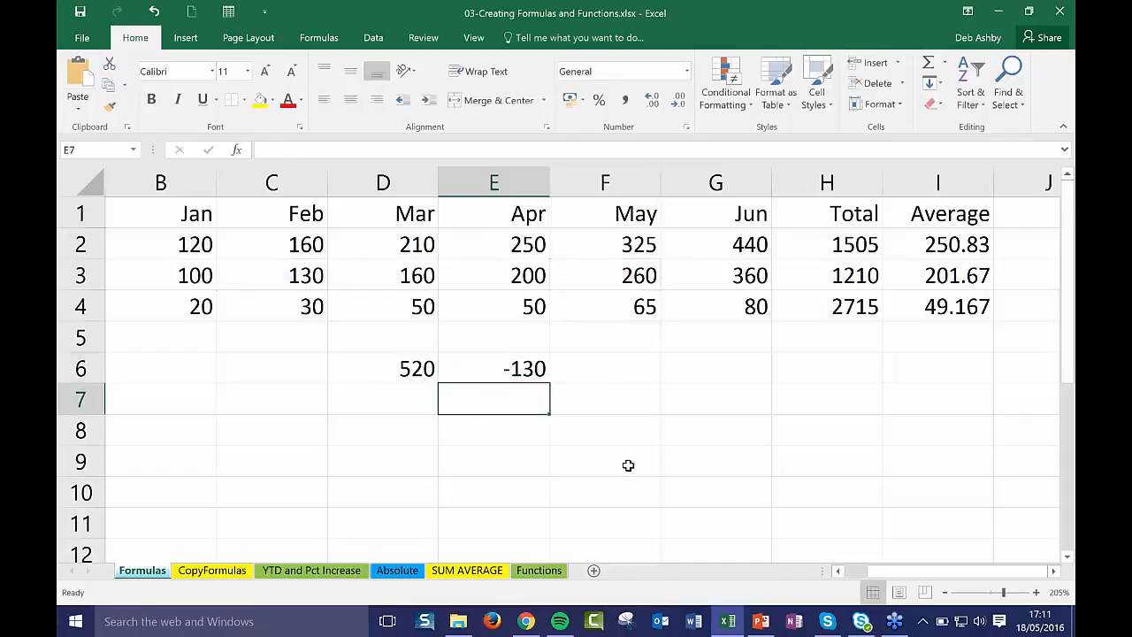
Step: Delete the example addition and subtraction formulas from cells E6 and D6
click(502, 373)
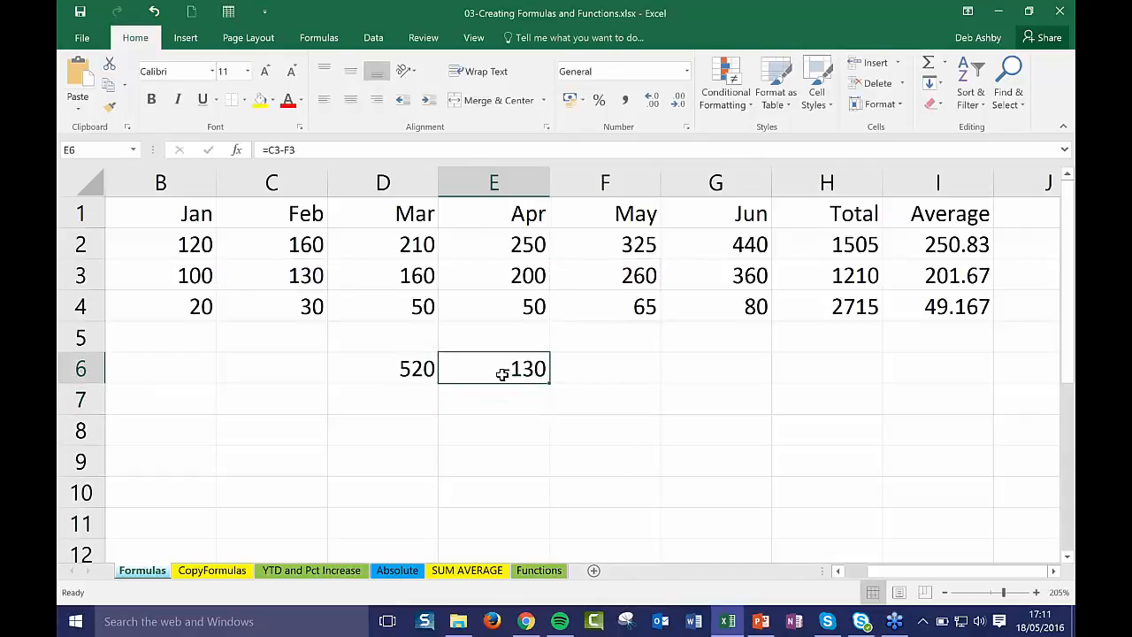
key(BackSpace)
click(392, 374)
key(BackSpace)
click(651, 390)
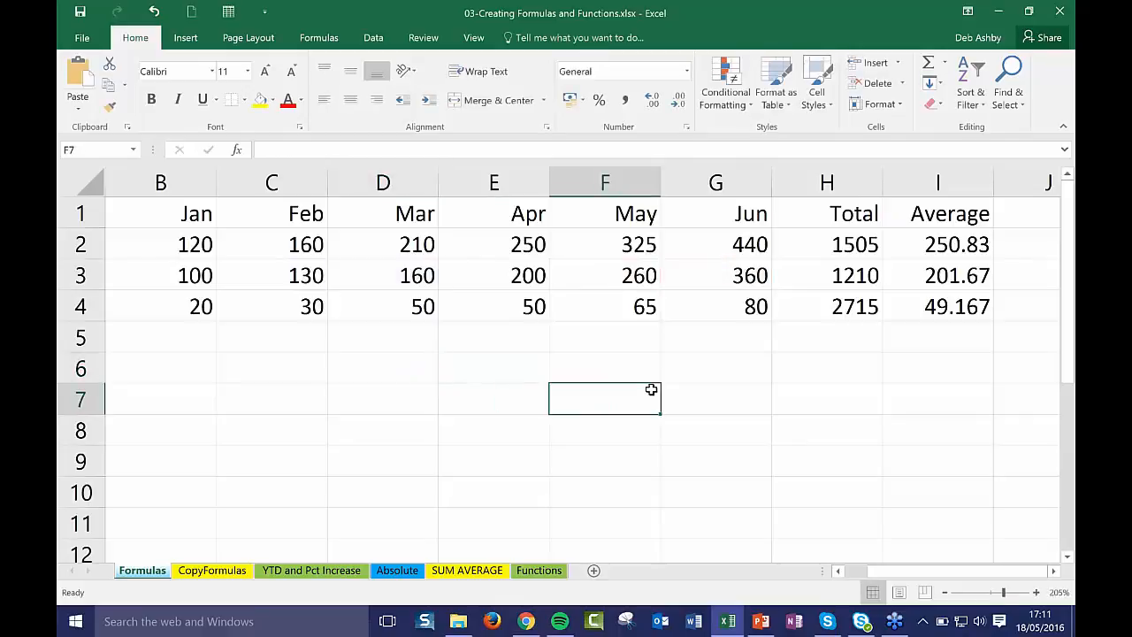
Step: Look over the CopyFormulas sheet and open the YTD and Pct Increase sheet
click(227, 574)
click(374, 303)
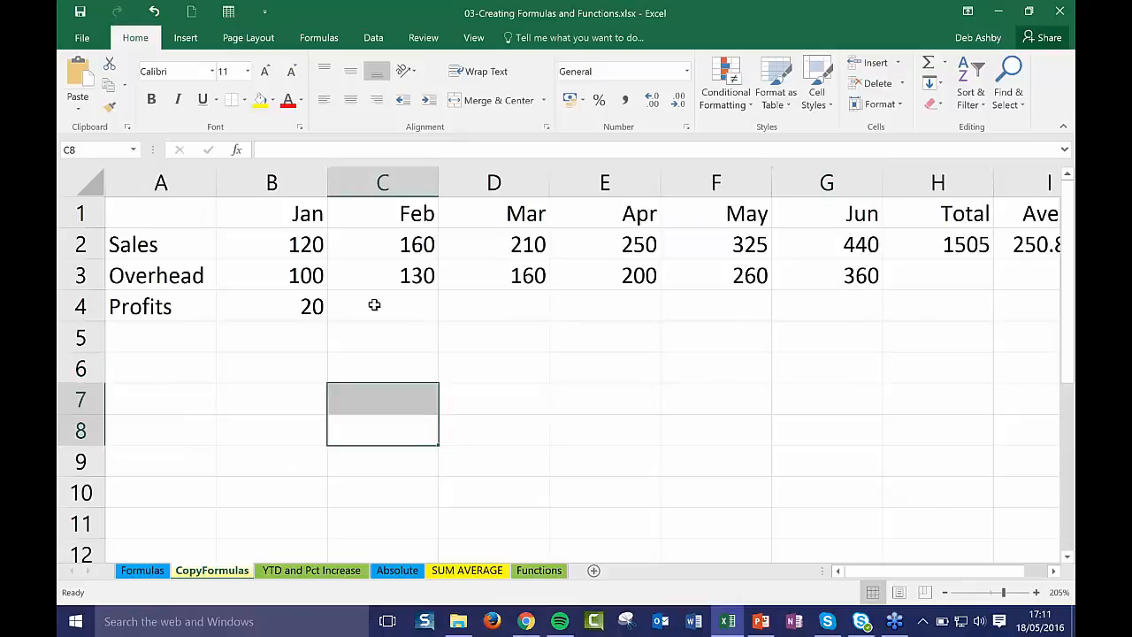
click(857, 389)
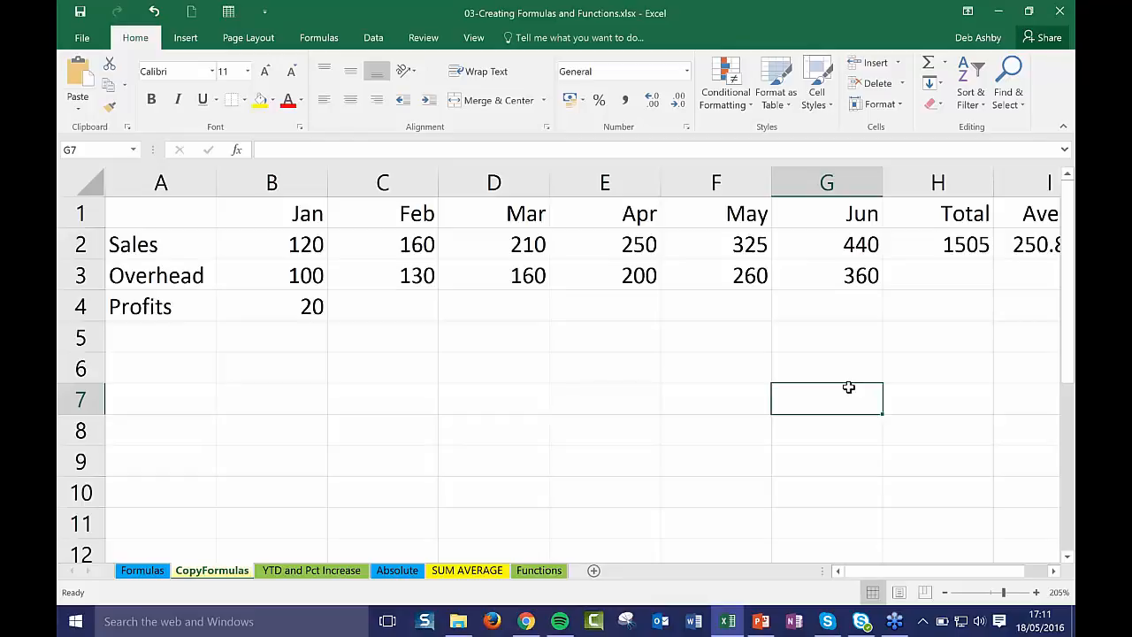
click(332, 574)
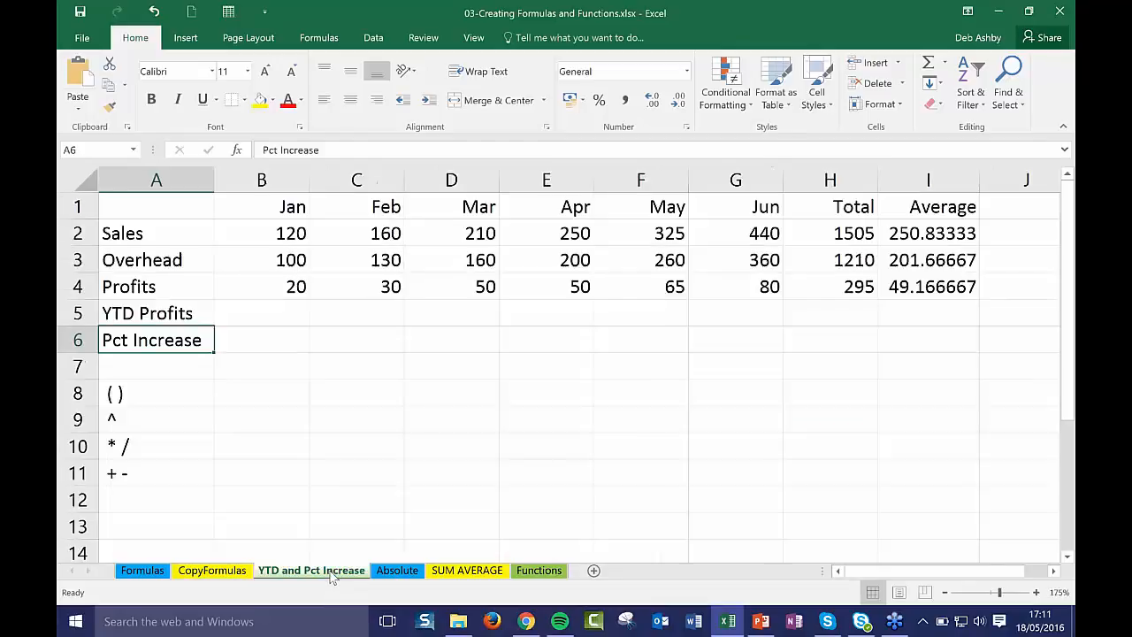
click(281, 340)
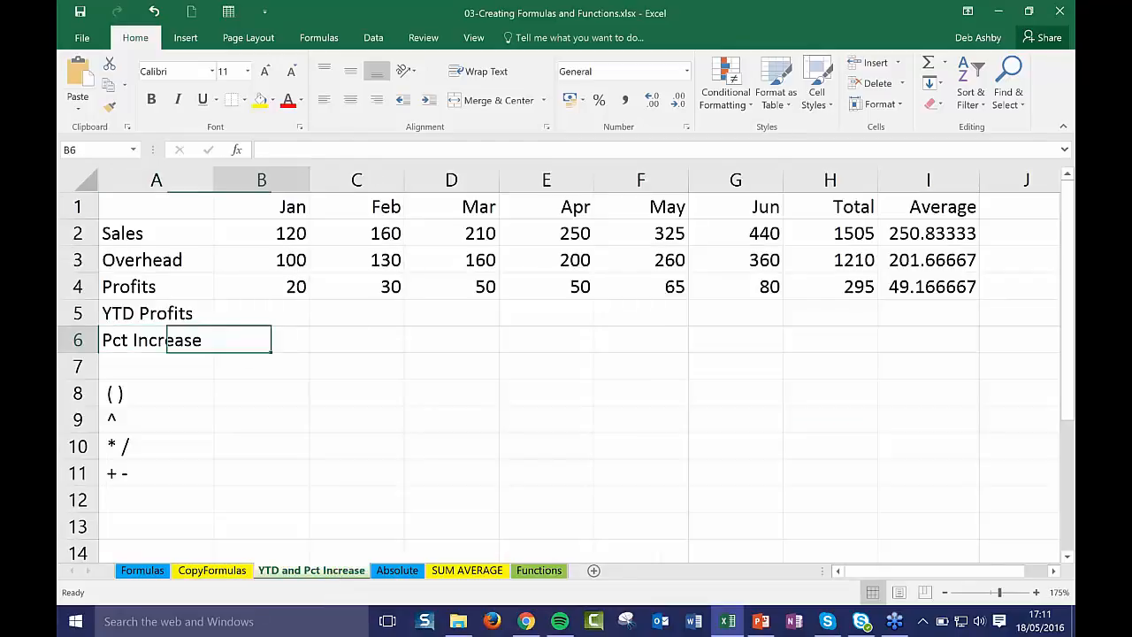
click(448, 345)
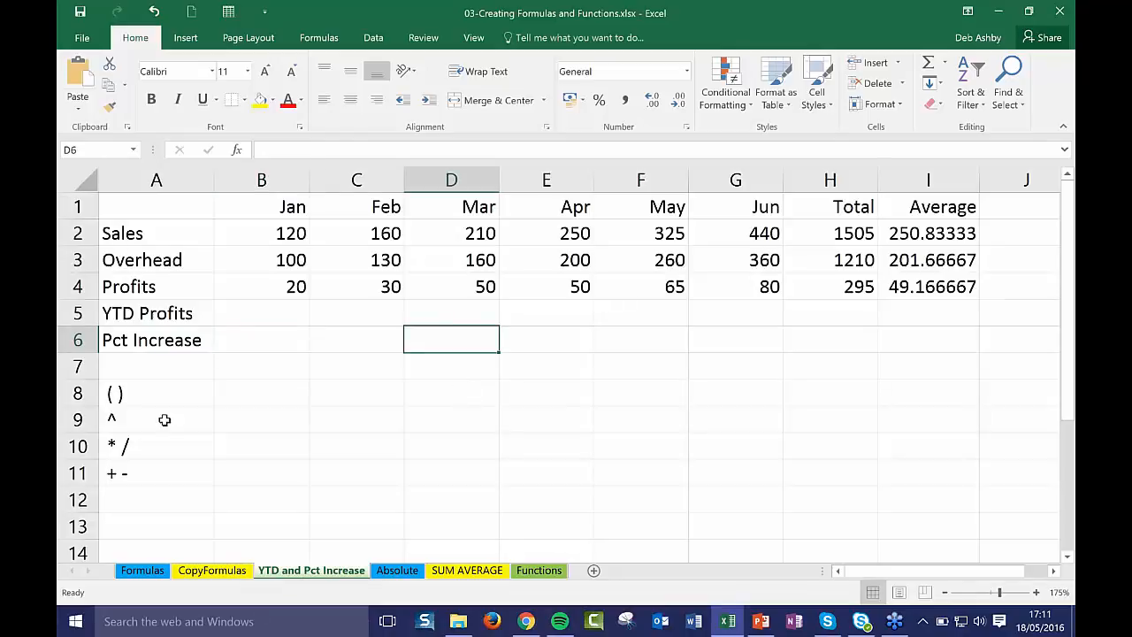
Step: Examine the order-of-operations symbols listed in cells A8 to A11, from brackets down to addition and subtraction and back
click(192, 396)
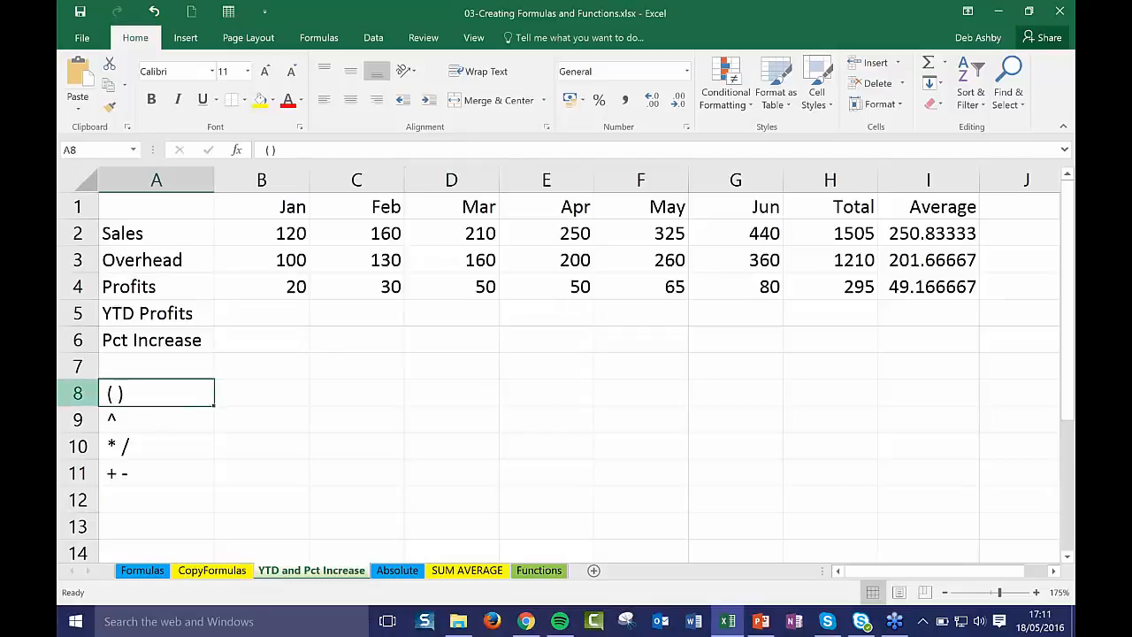
click(146, 424)
click(150, 449)
click(151, 474)
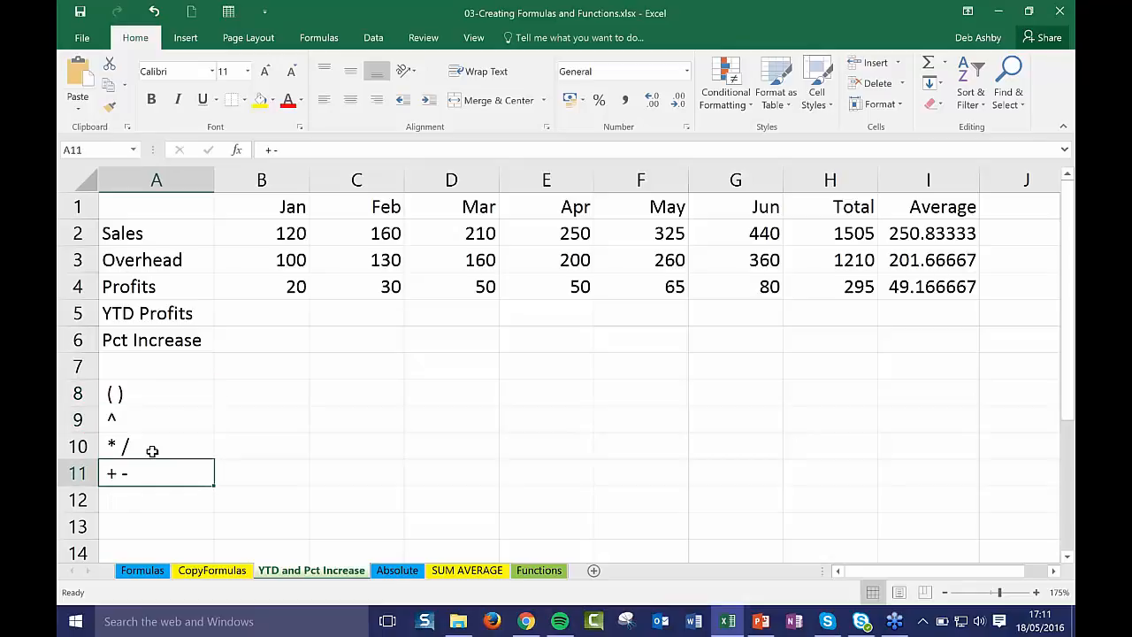
click(151, 447)
click(152, 421)
click(167, 391)
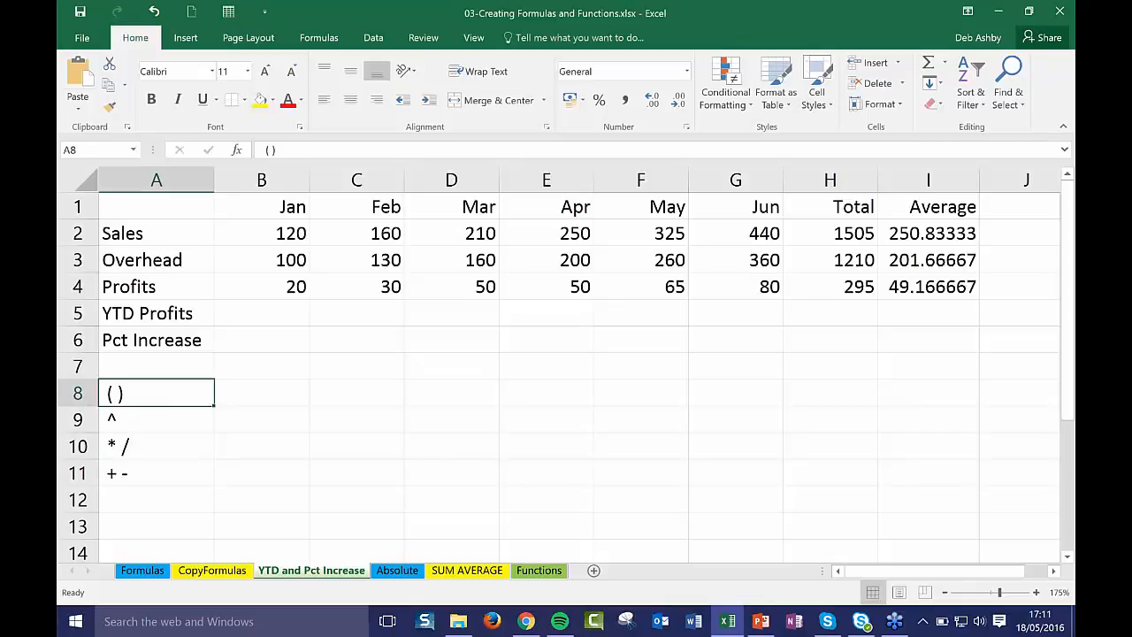
Step: Enter the text BODMAS in cell C8
click(340, 400)
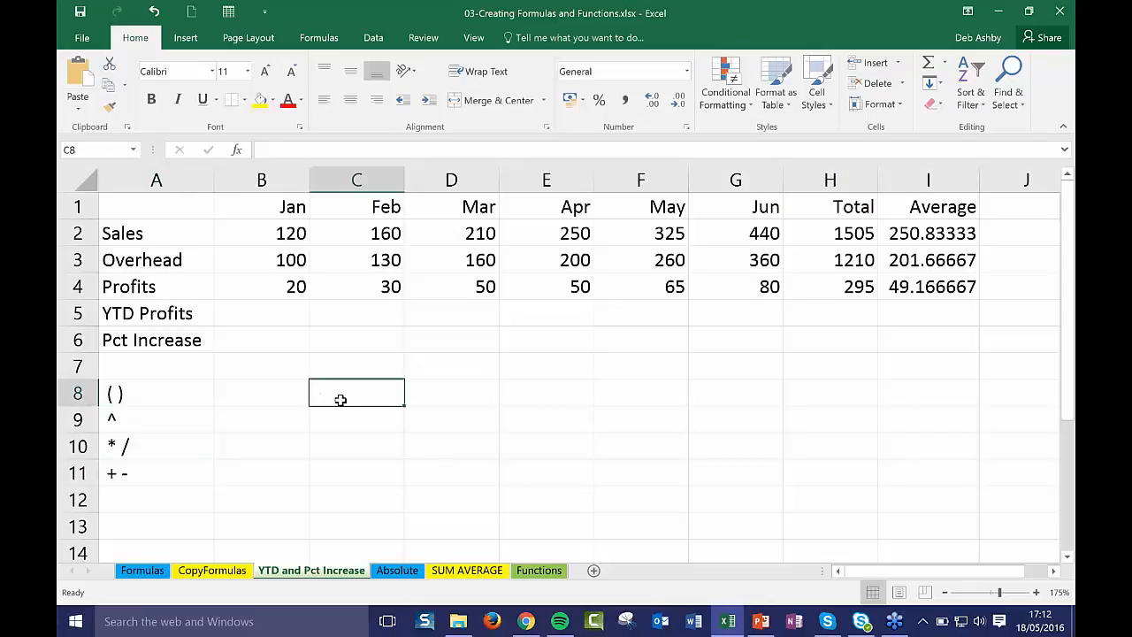
key(Caps_Lock)
text(BODMAS)
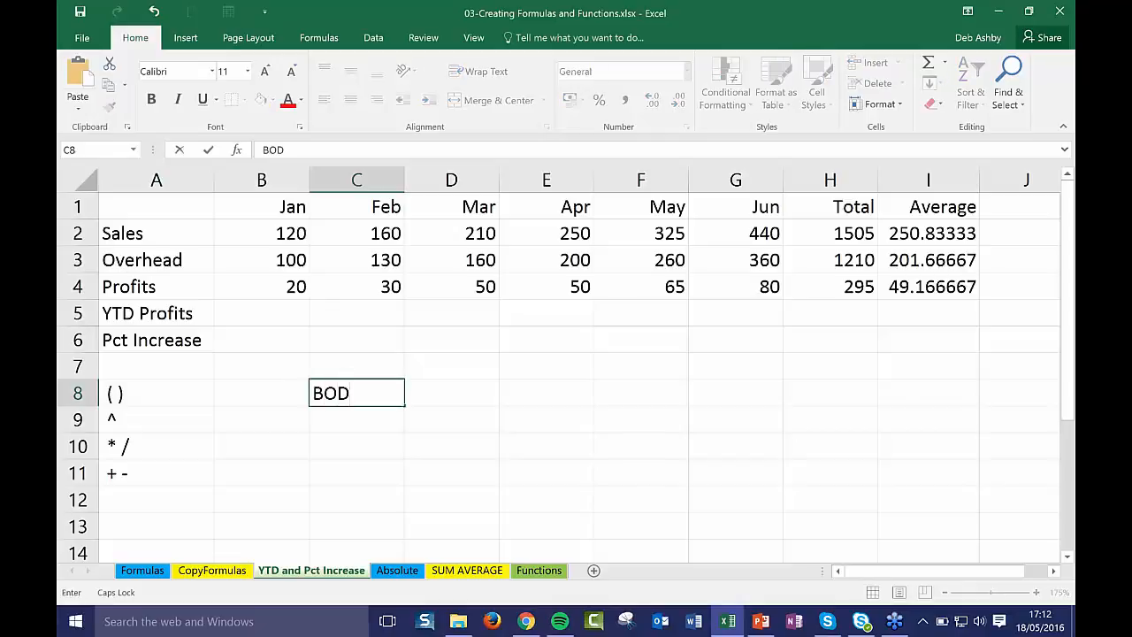
click(485, 398)
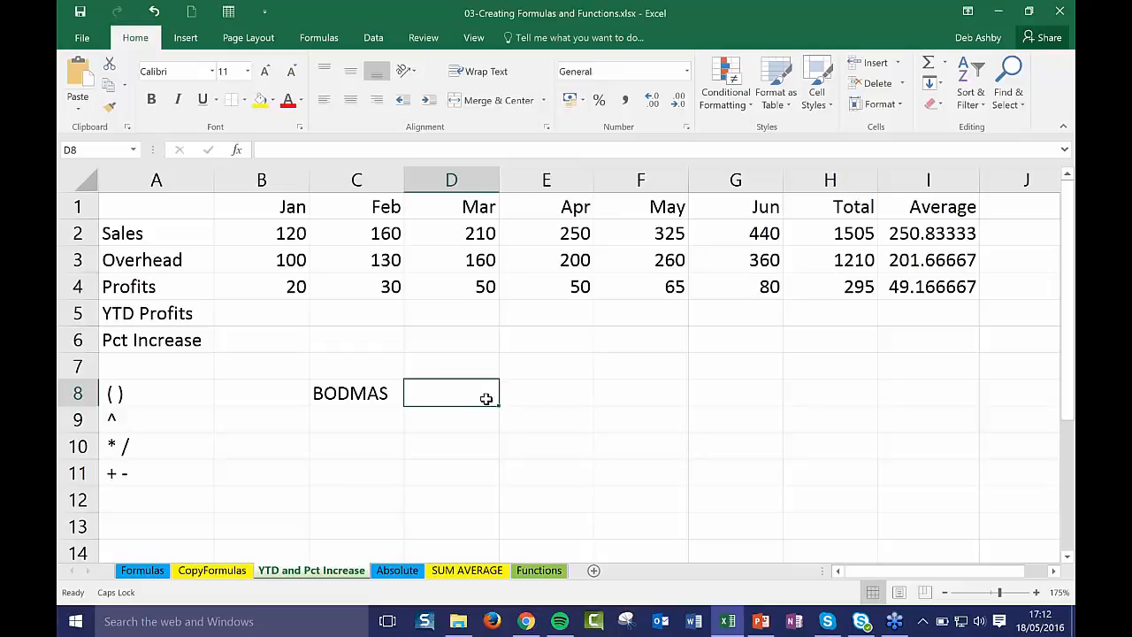
click(114, 448)
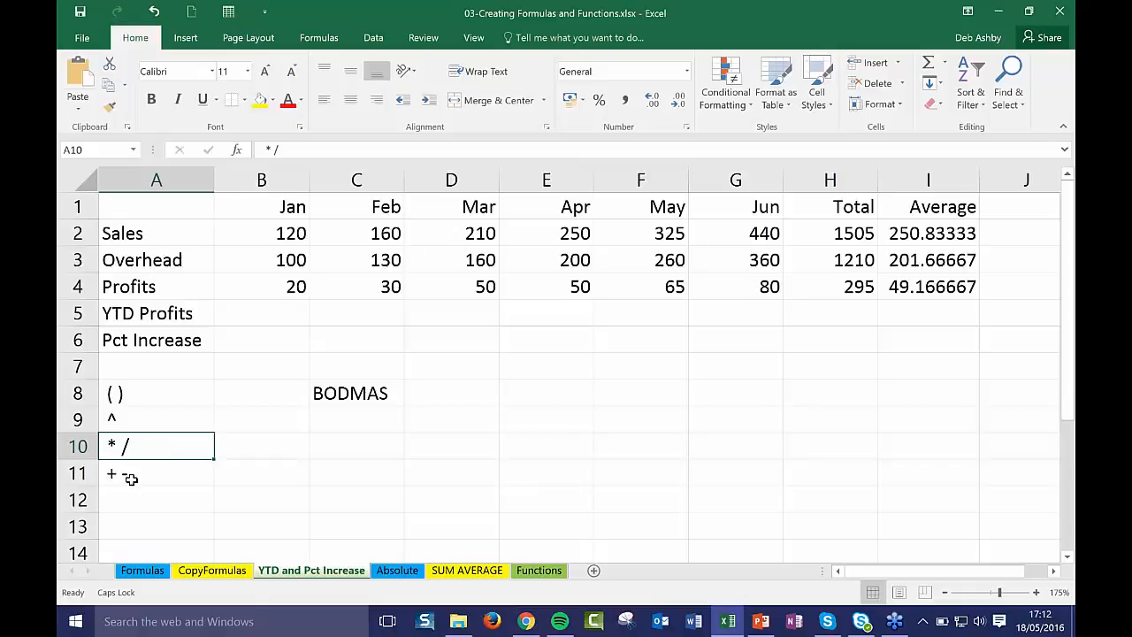
click(178, 478)
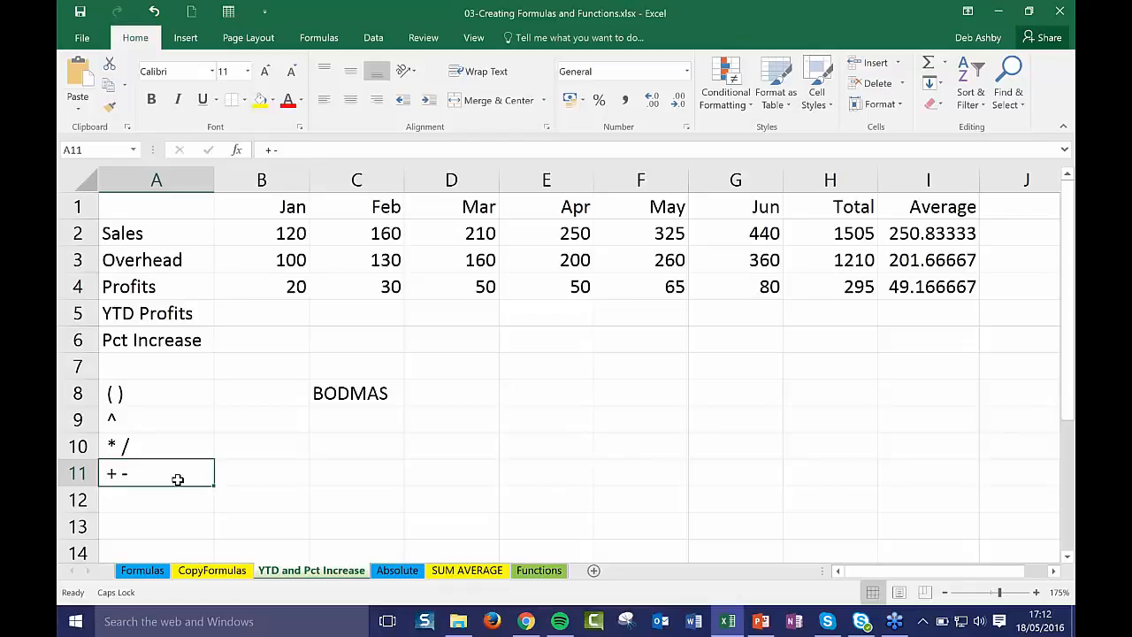
click(265, 308)
click(379, 446)
Step: Enter the formula =10+2/2 in cell D10 to demonstrate division being calculated before addition
click(440, 450)
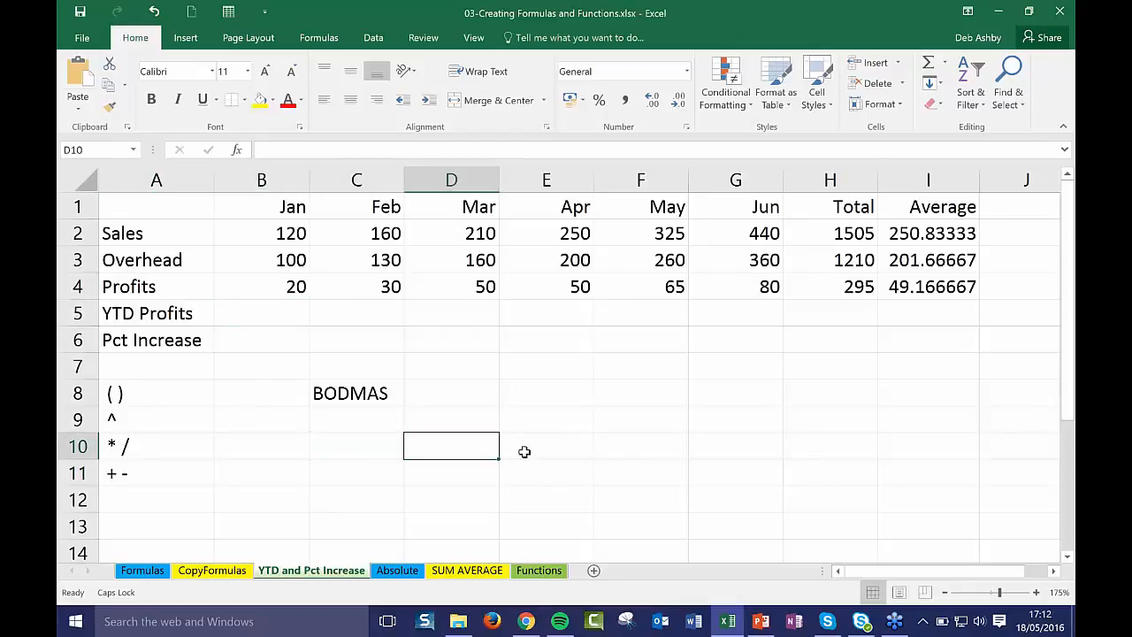
text(=)
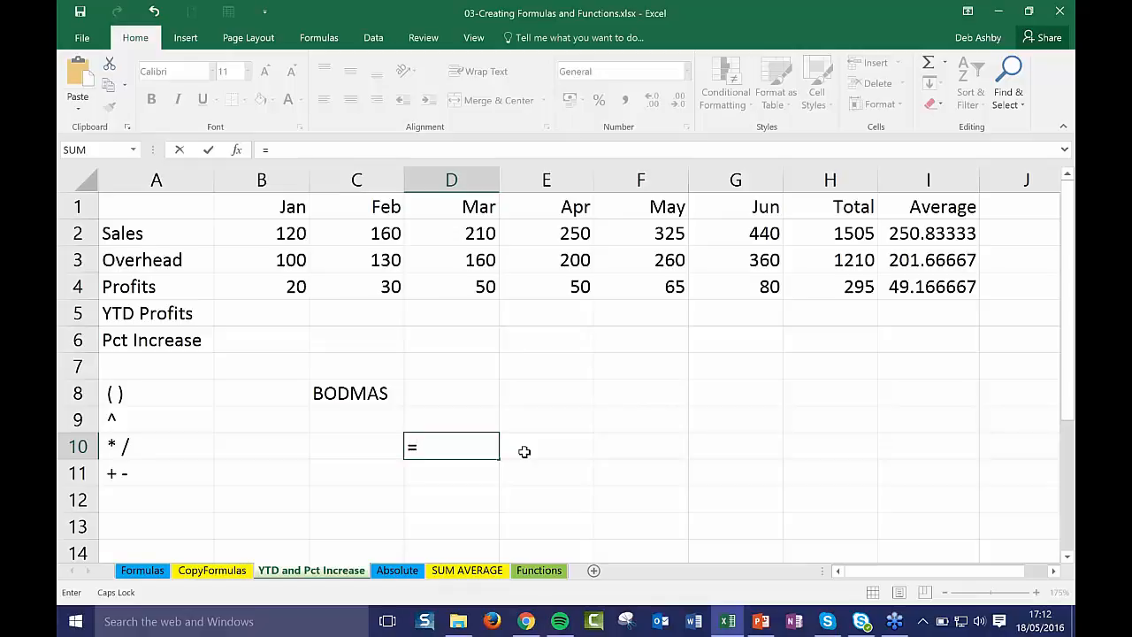
text(10+)
key(Caps_Lock)
text(2/2)
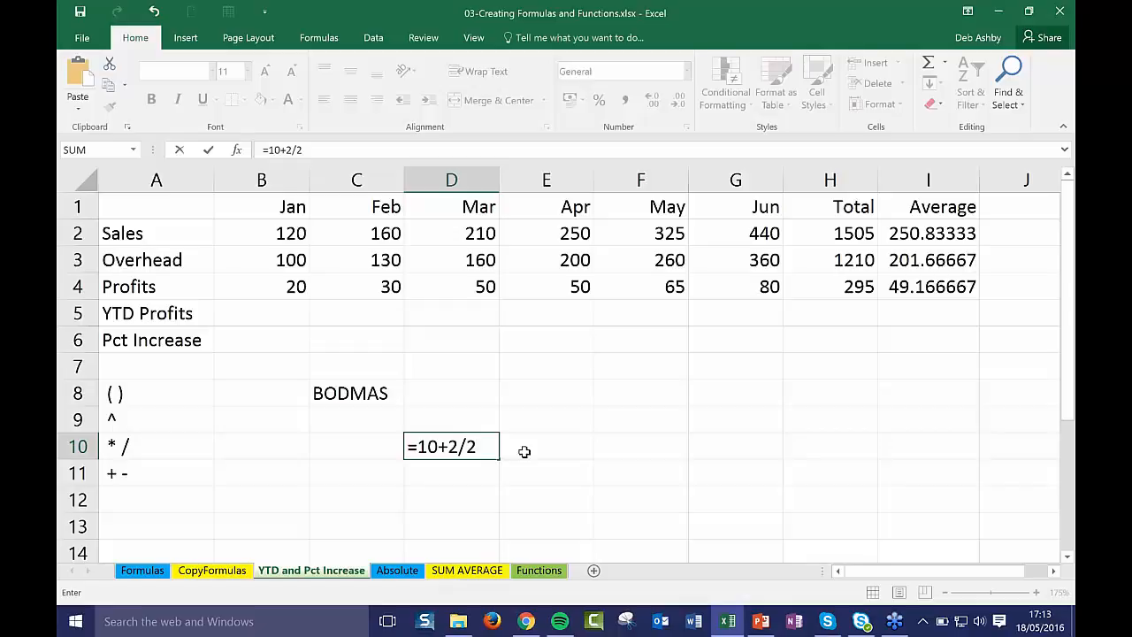
key(Return)
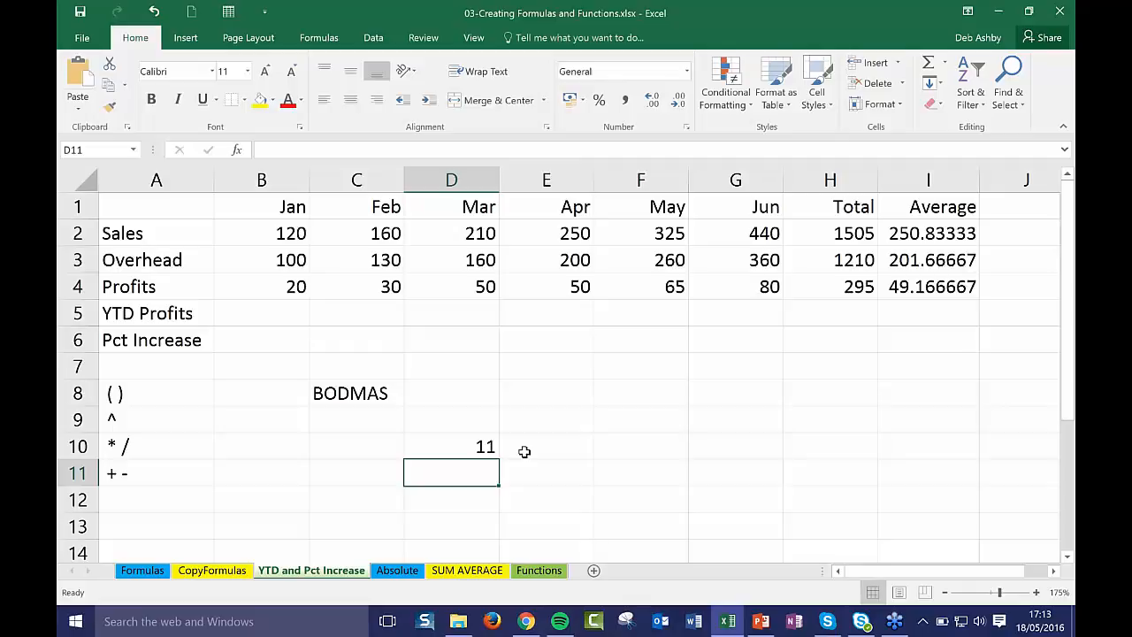
click(453, 446)
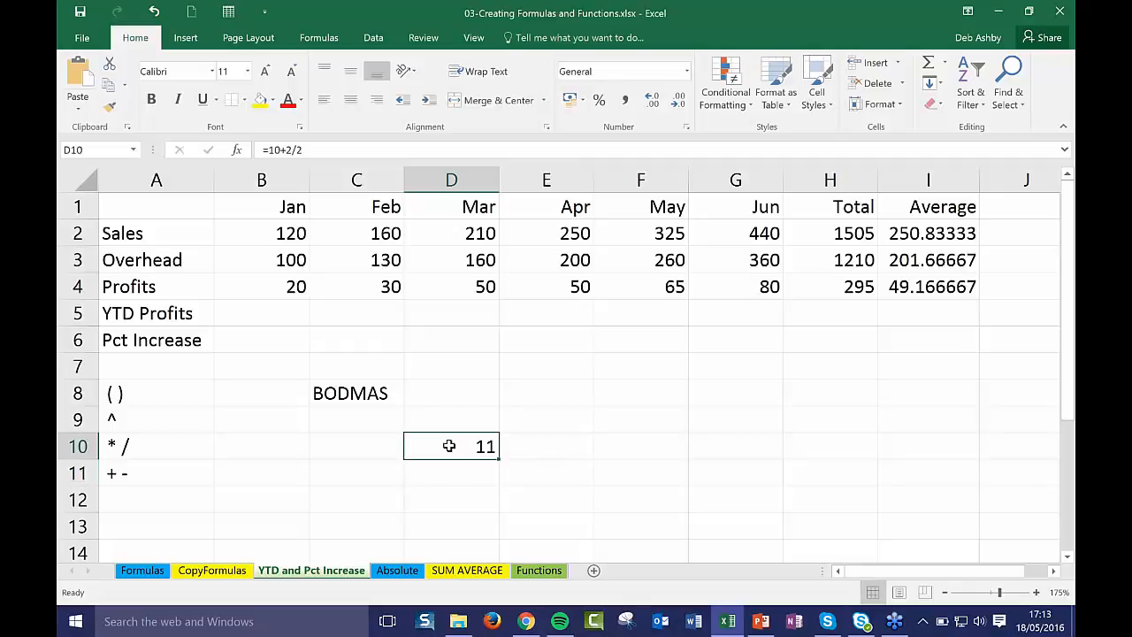
key(F2)
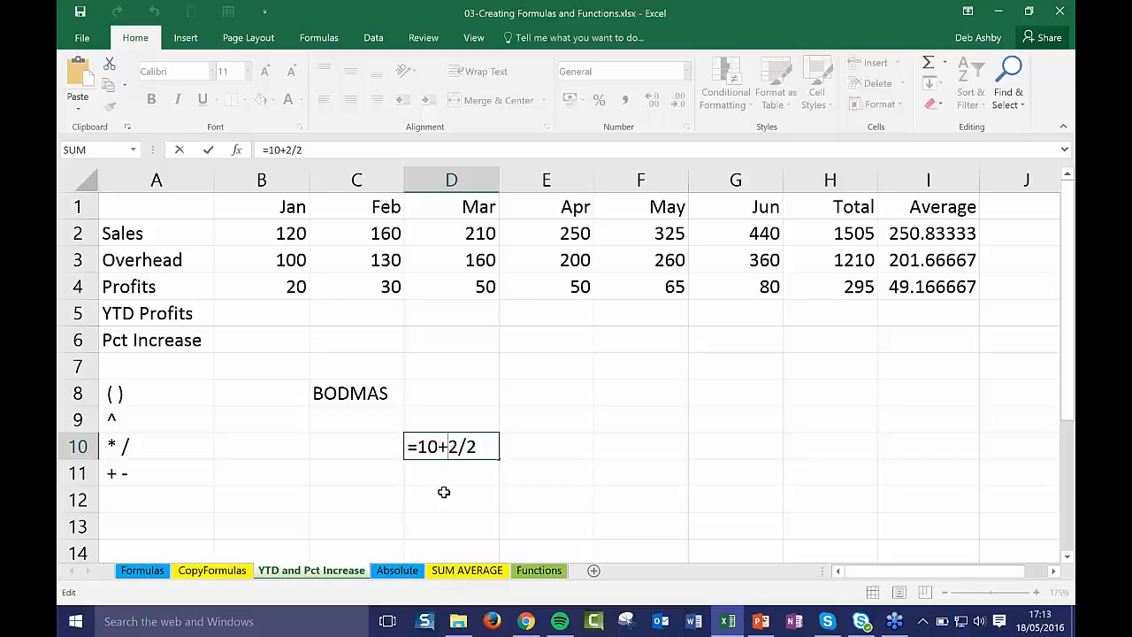
click(468, 474)
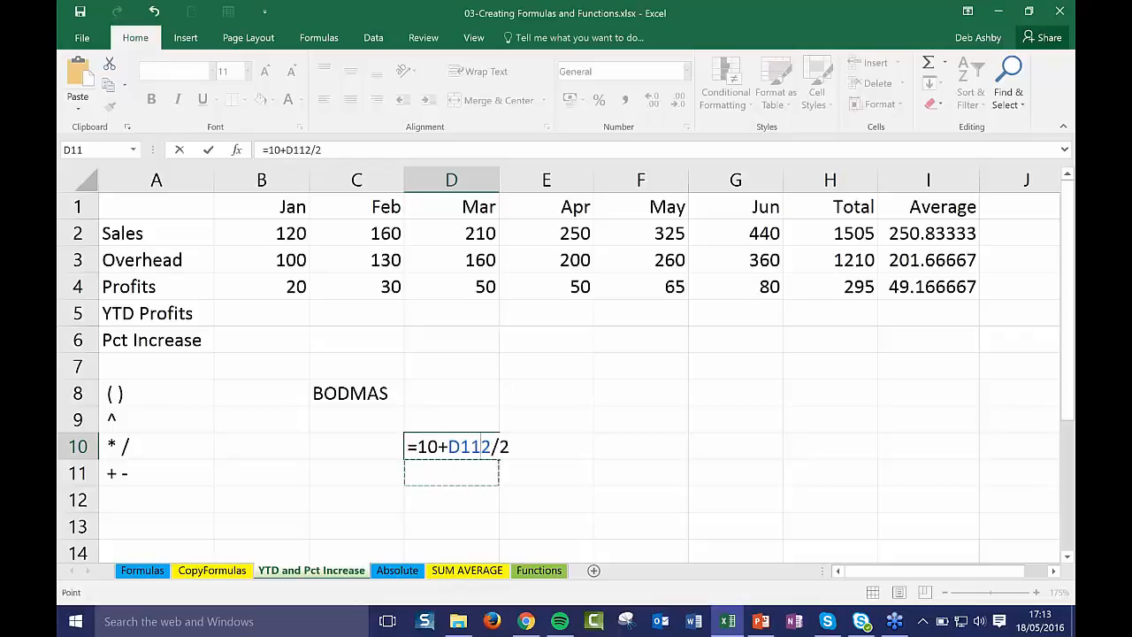
click(506, 448)
drag(336, 149, 208, 149)
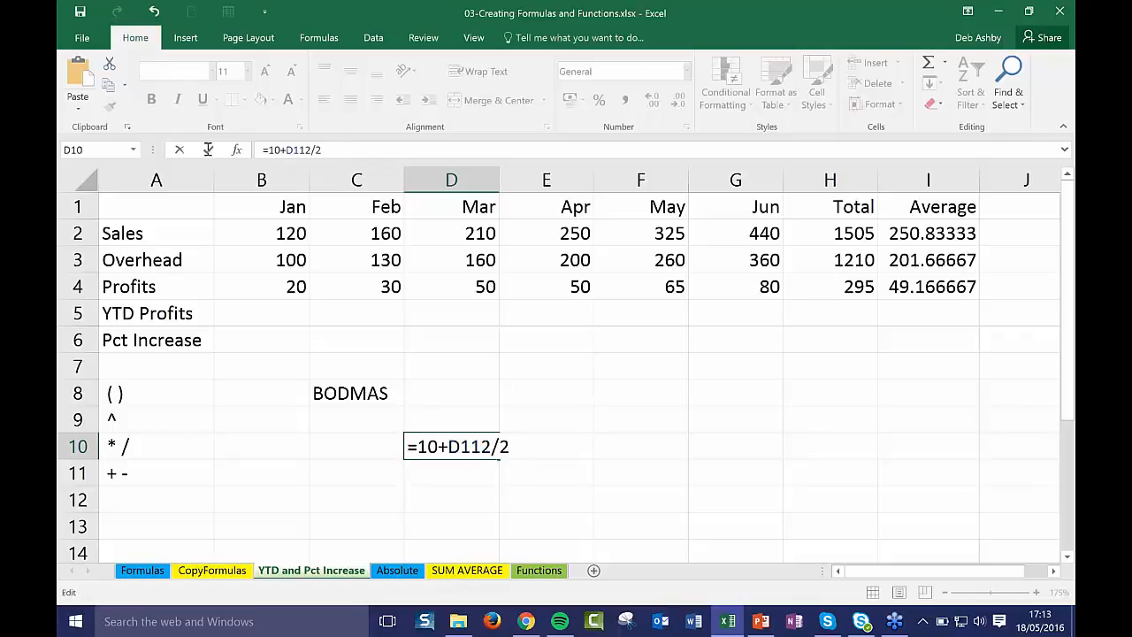
click(179, 150)
click(478, 474)
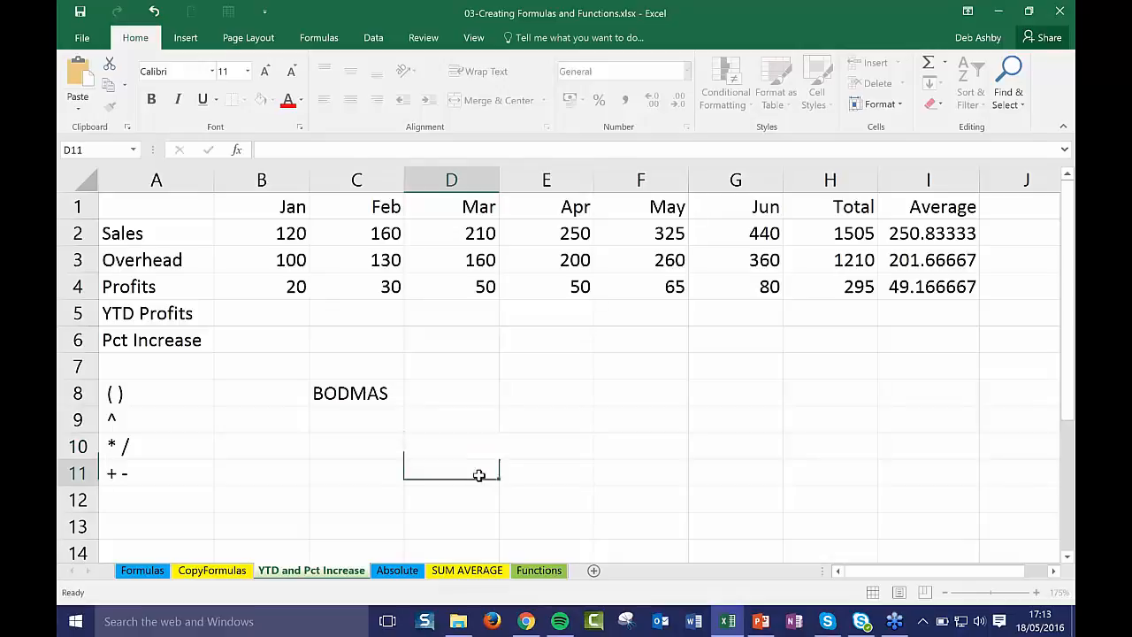
Step: Enter =SUM(10+2)/2 in cell D10 so that the bracketed addition is calculated first
click(487, 448)
text(=)
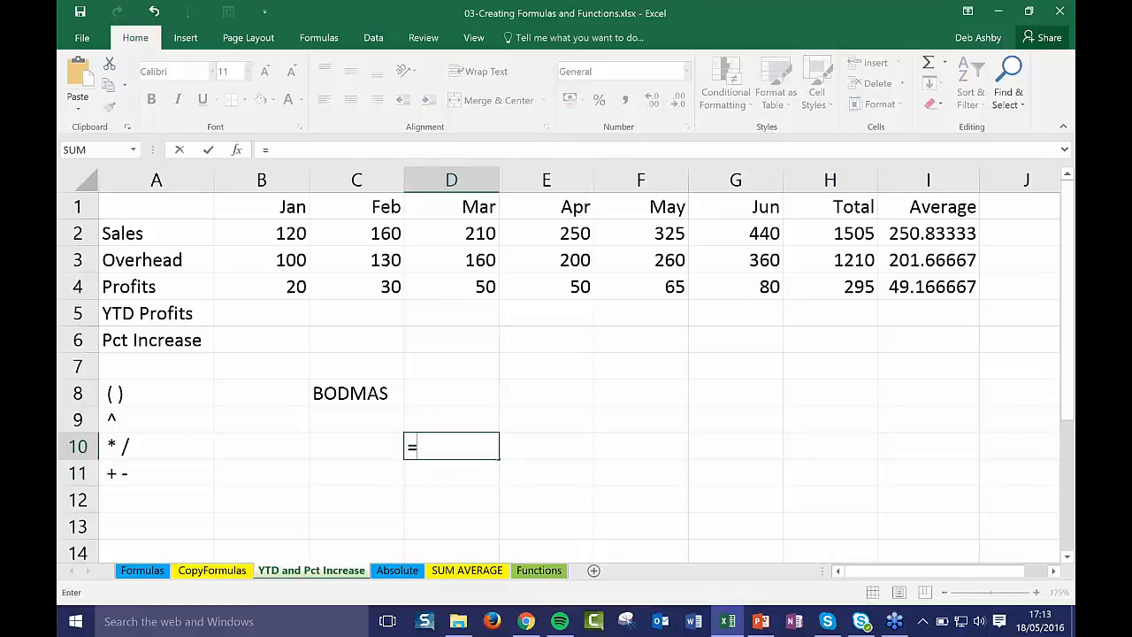
text(SUM)
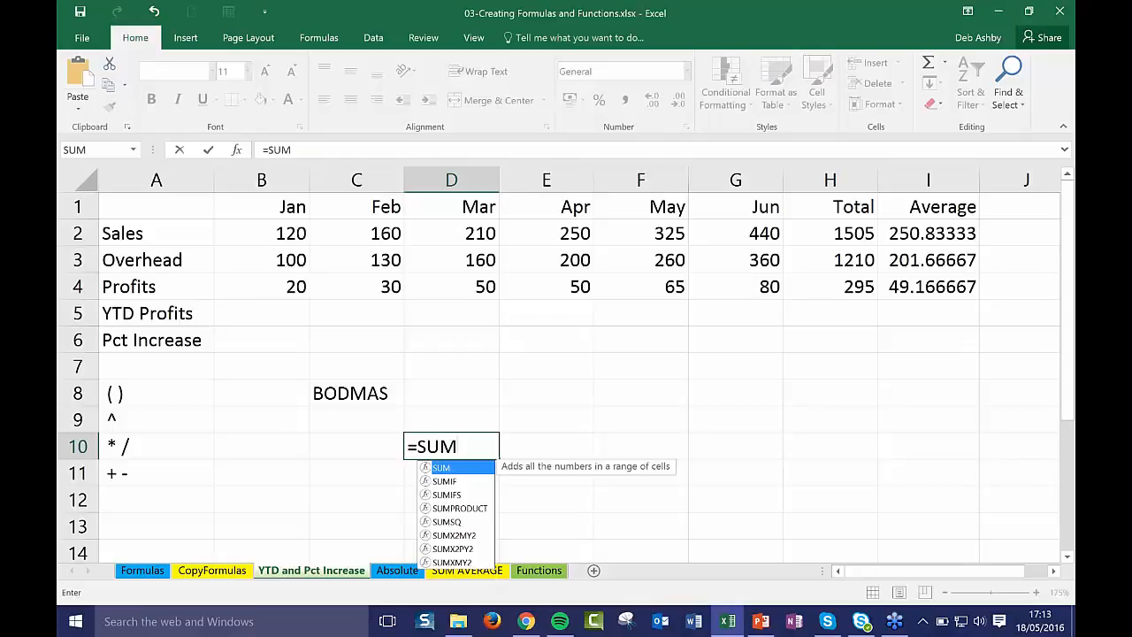
text(()
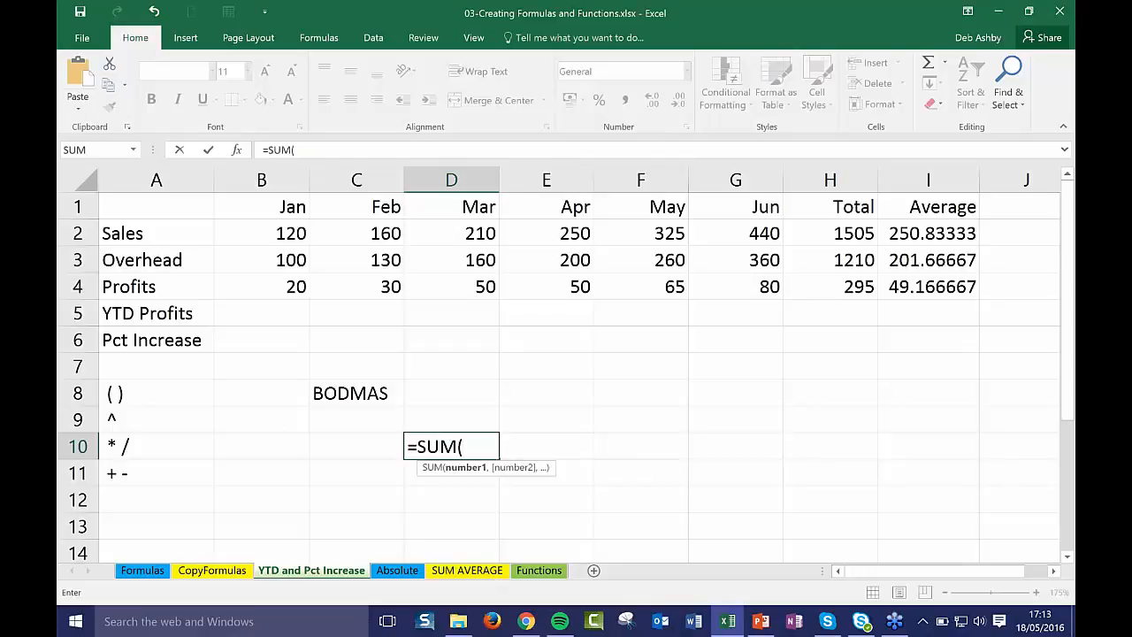
text(10+2)/2)
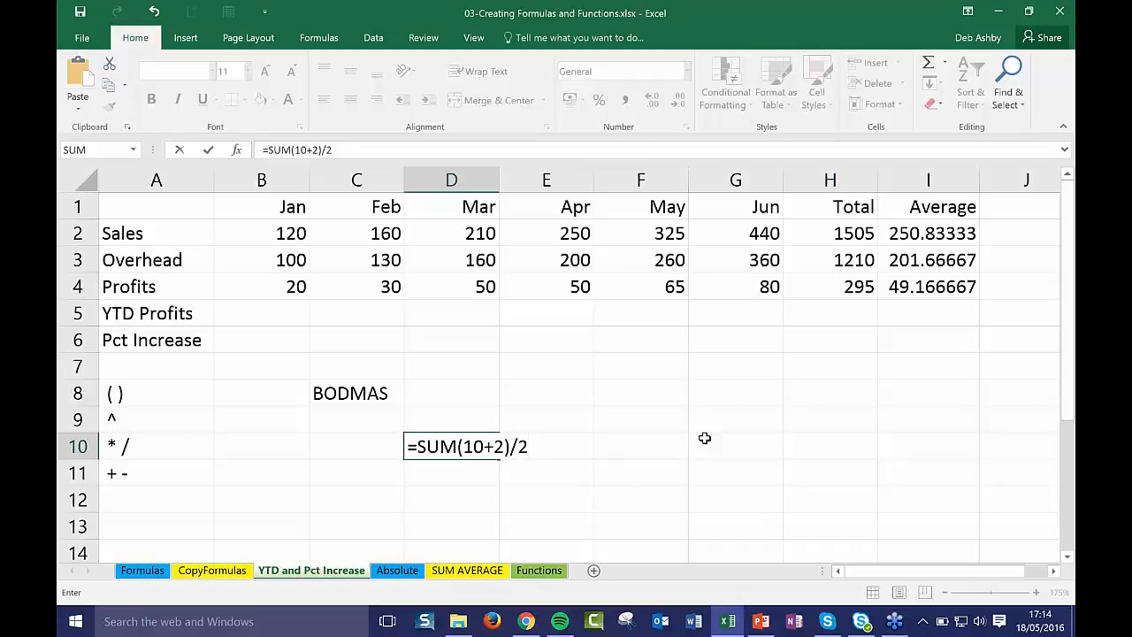
key(Return)
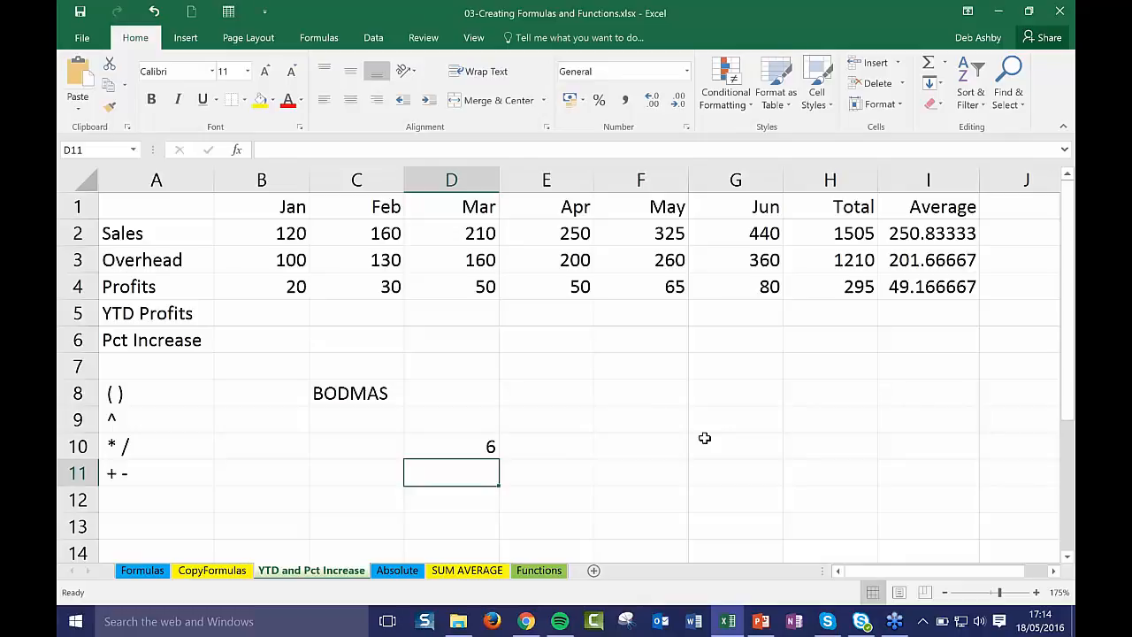
Step: Examine the formula in D10 and compare it with the order-of-operations symbols in cells A8 to A11
click(450, 449)
double_click(465, 443)
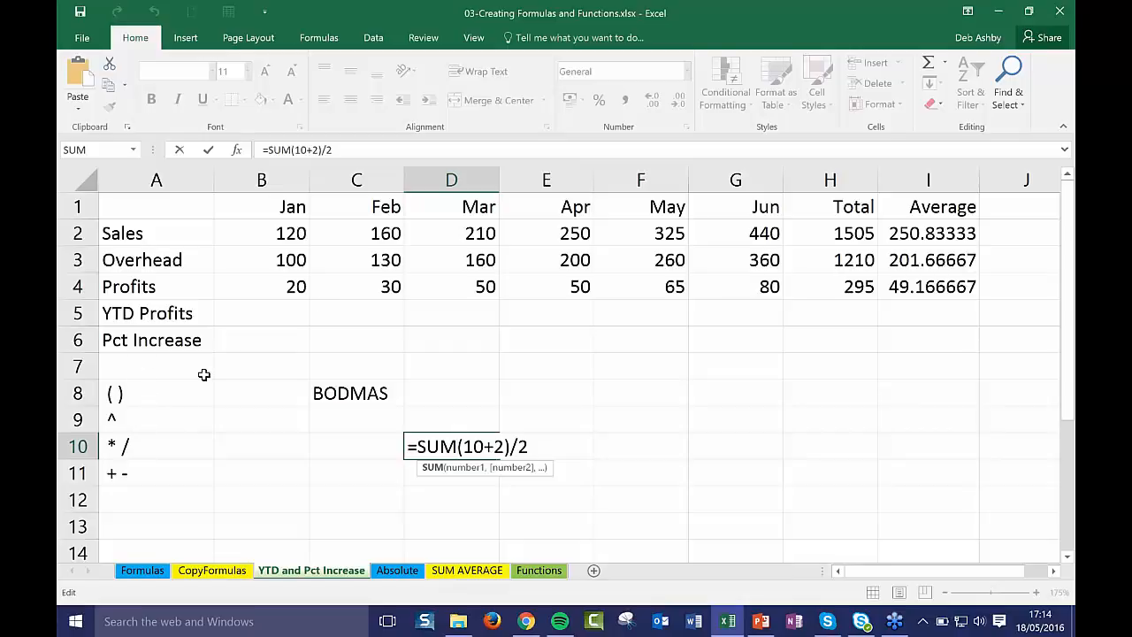
click(144, 397)
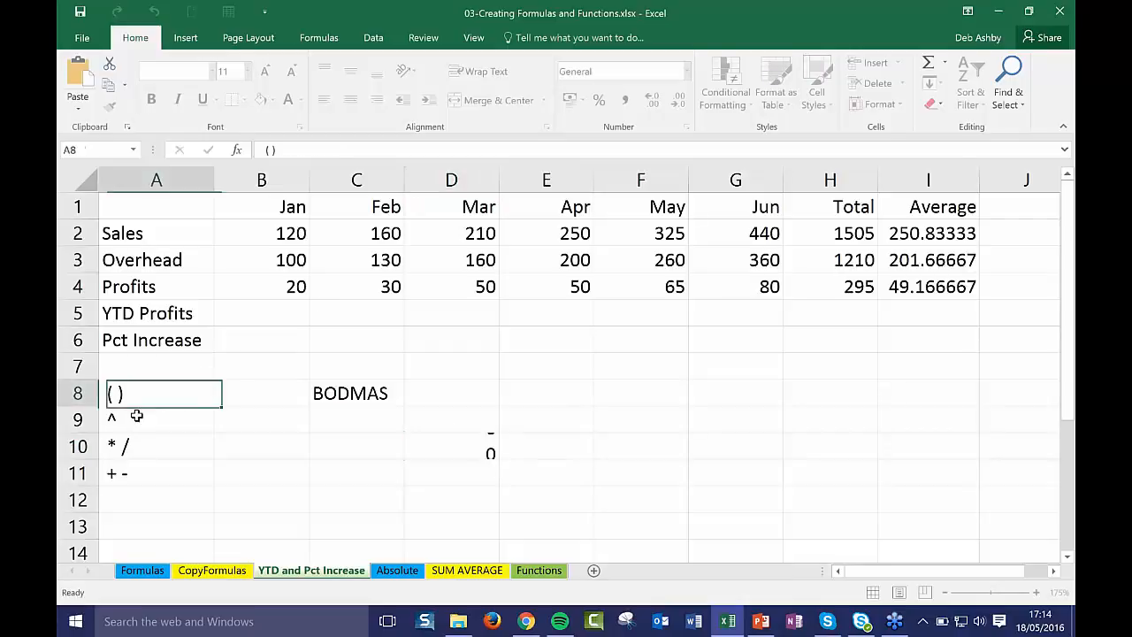
click(135, 419)
click(139, 448)
click(145, 473)
click(141, 395)
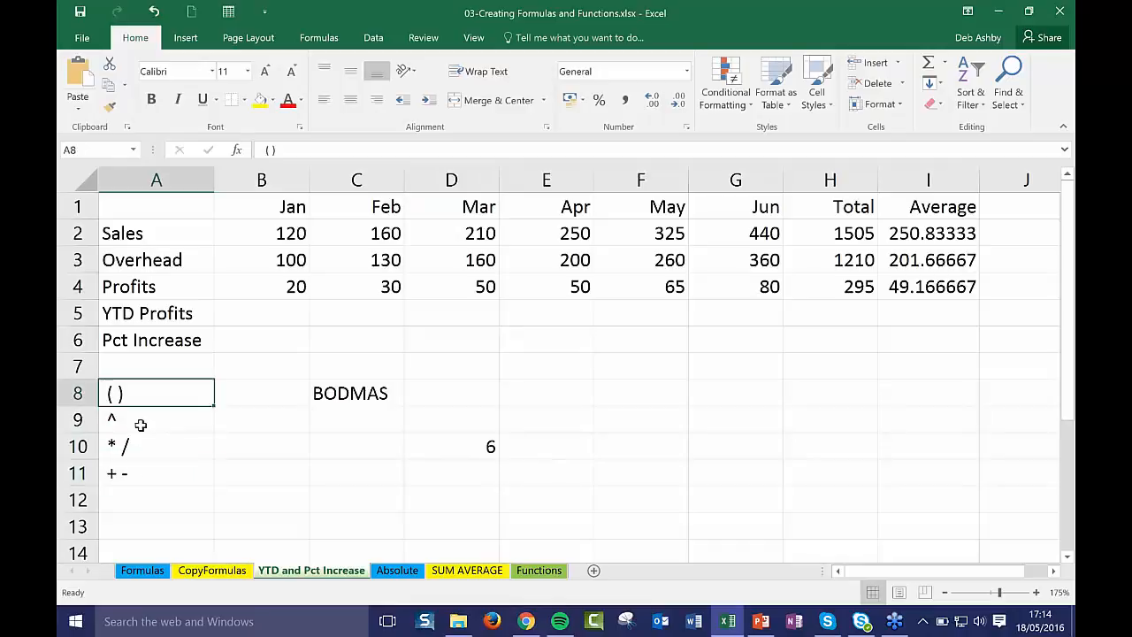
click(142, 419)
click(146, 447)
click(177, 495)
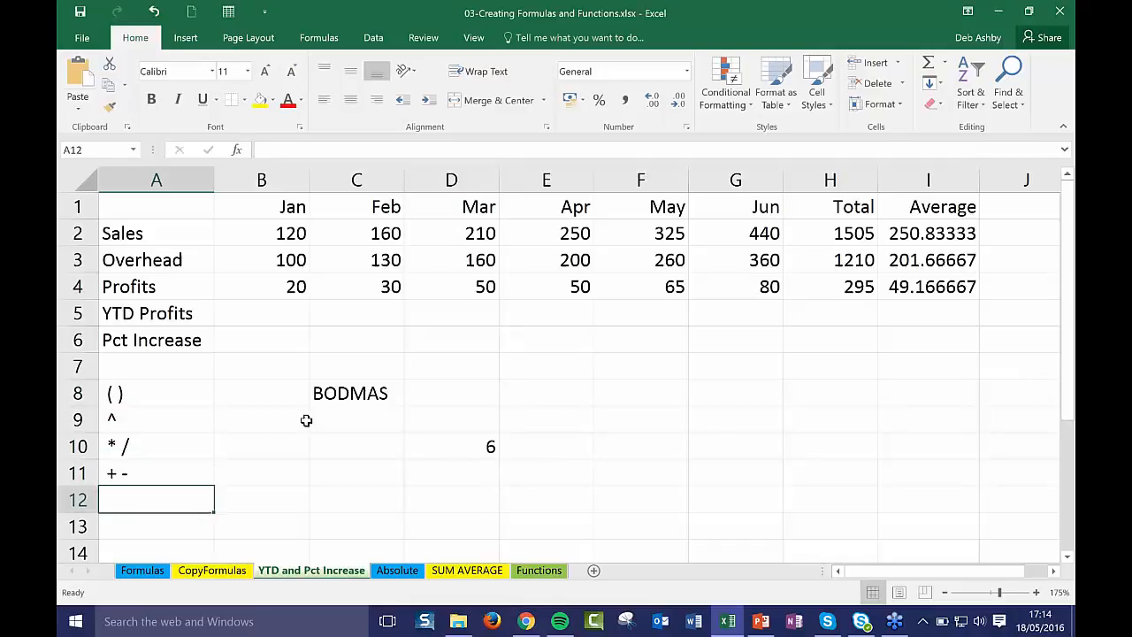
Step: Delete the text BODMAS from cell C8
click(353, 393)
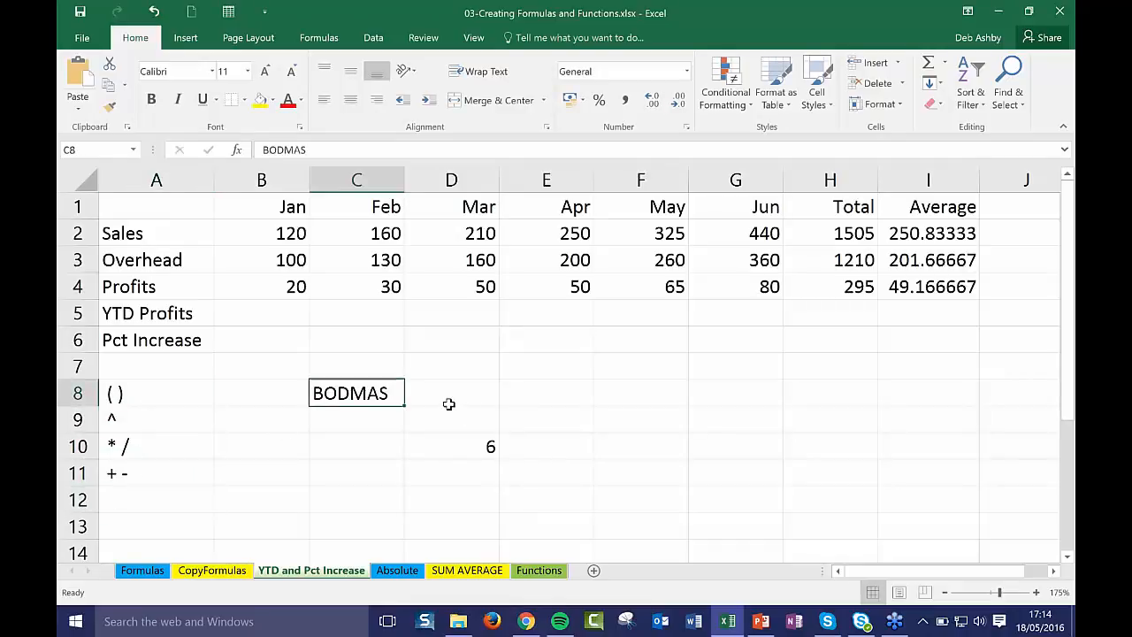
click(389, 500)
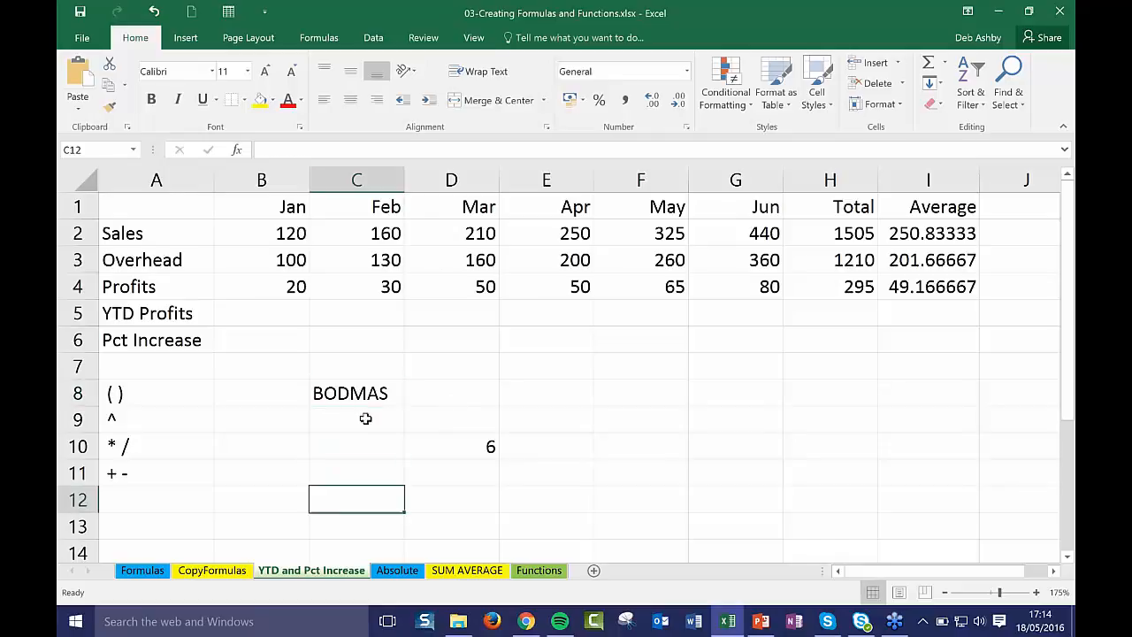
double_click(358, 400)
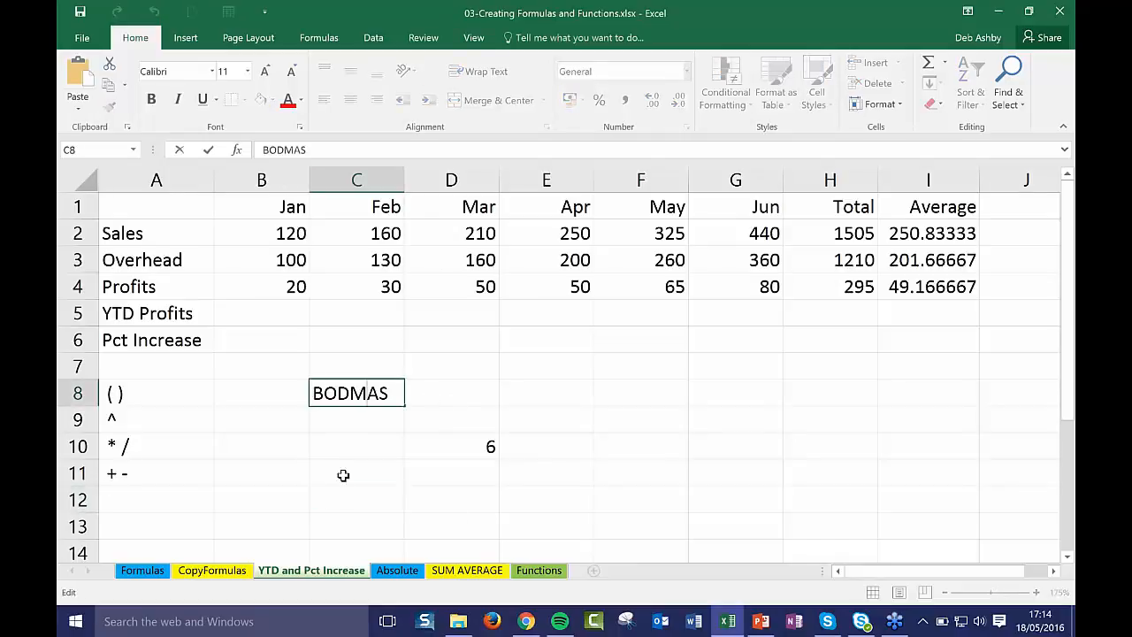
double_click(385, 395)
key(Delete)
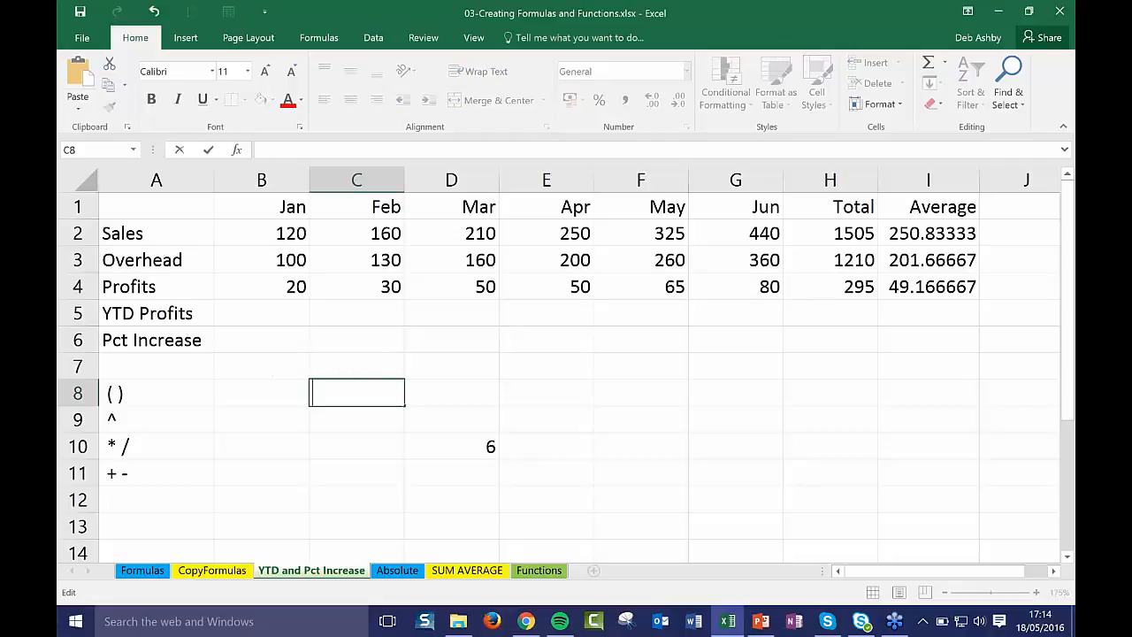
click(587, 414)
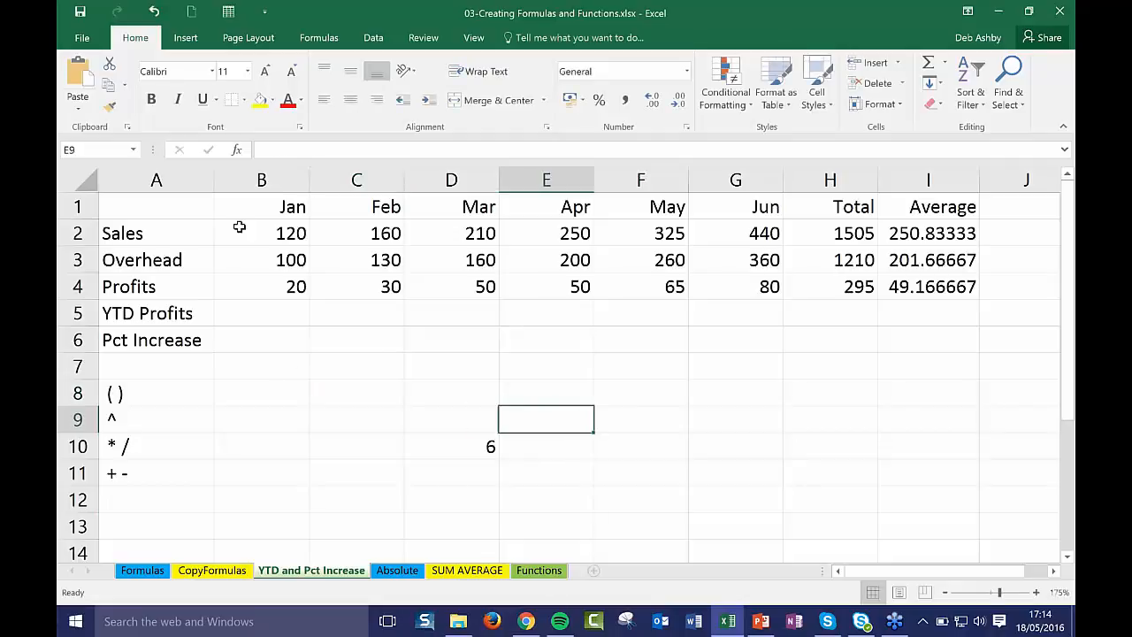
Step: Enter the formula =B4 in cell B5 as January's YTD profit
click(263, 315)
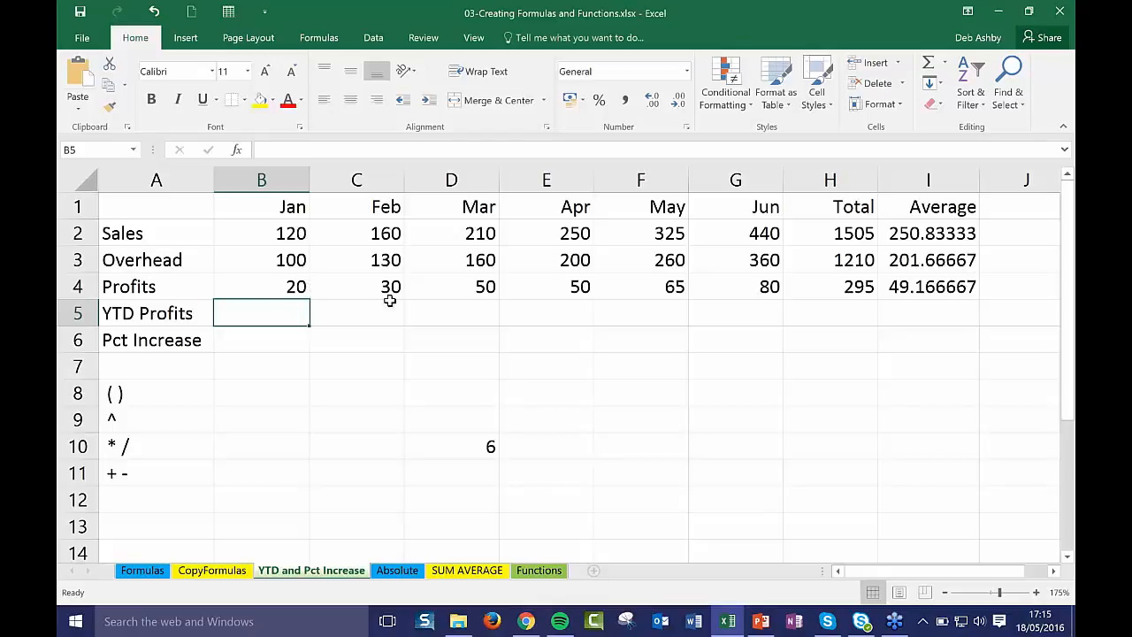
click(364, 319)
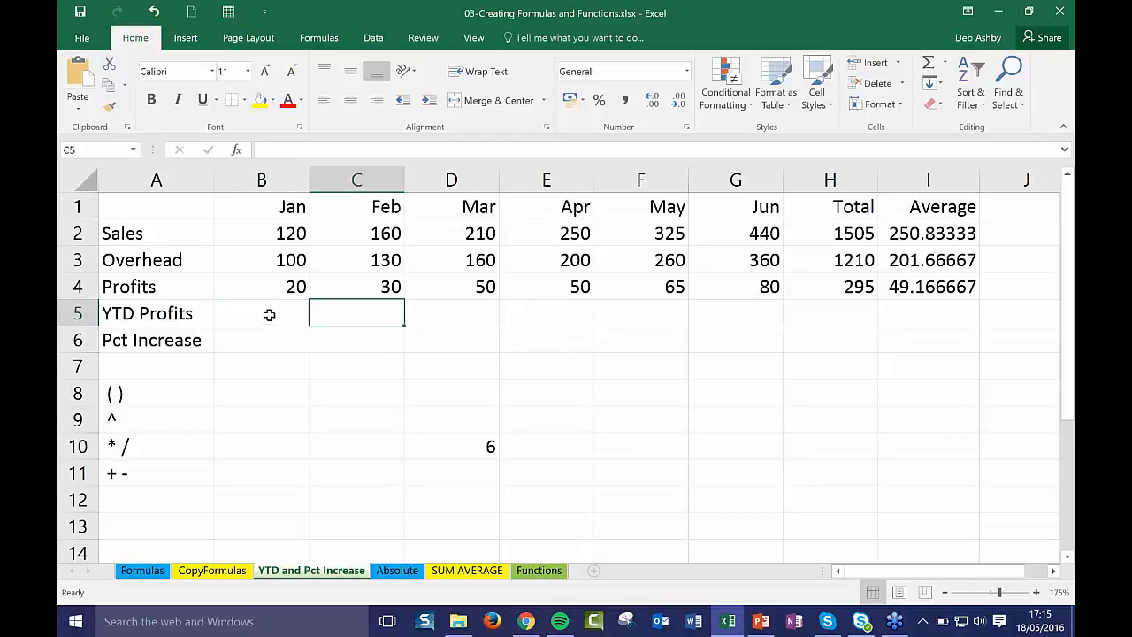
click(268, 314)
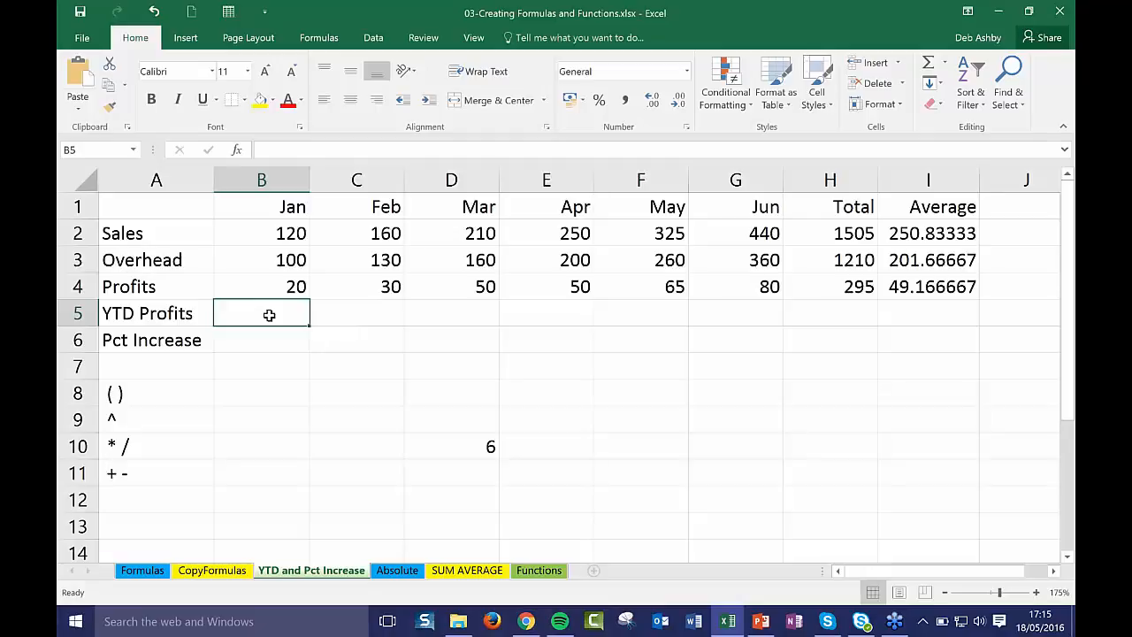
text(=)
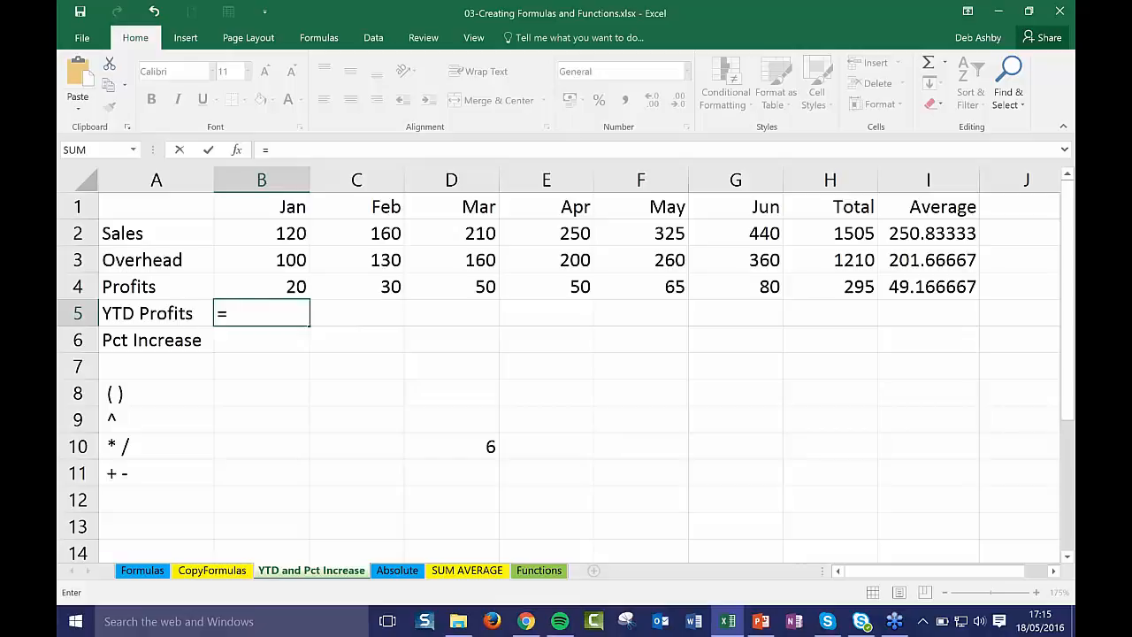
click(271, 287)
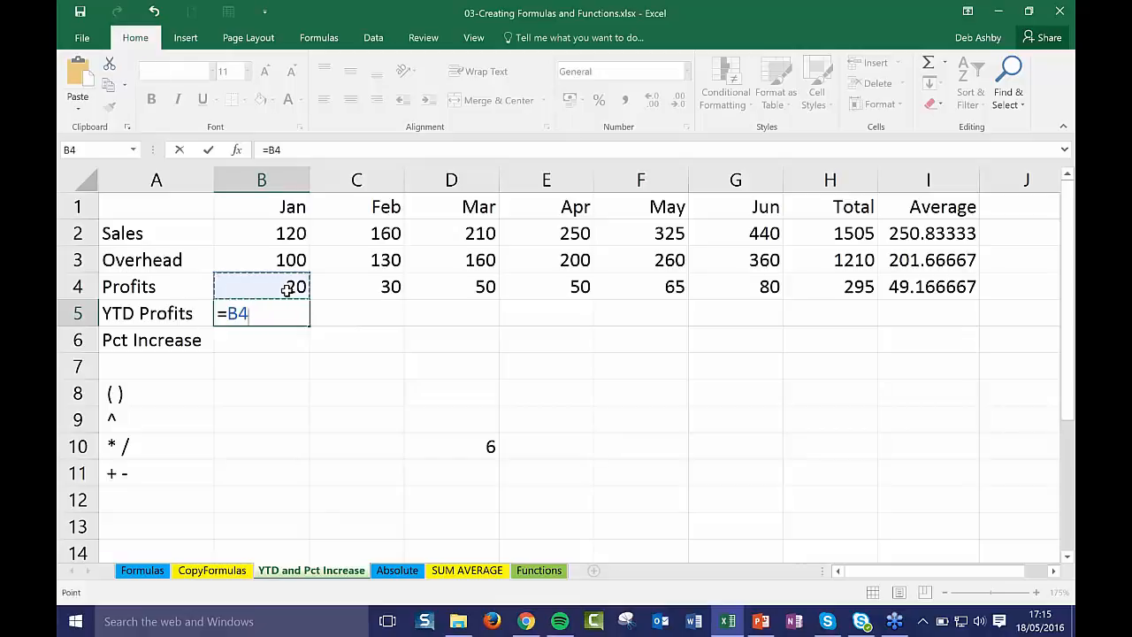
key(Return)
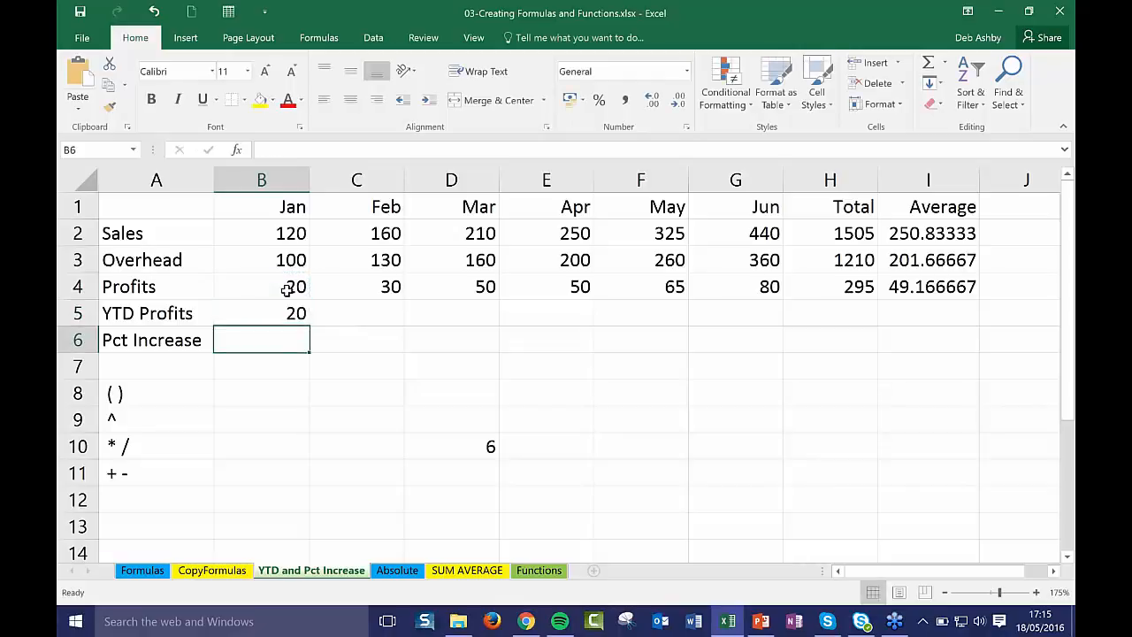
Step: Enter the formula =C4+B5 in cell C5 to add February's profit to the previous YTD figure
click(365, 318)
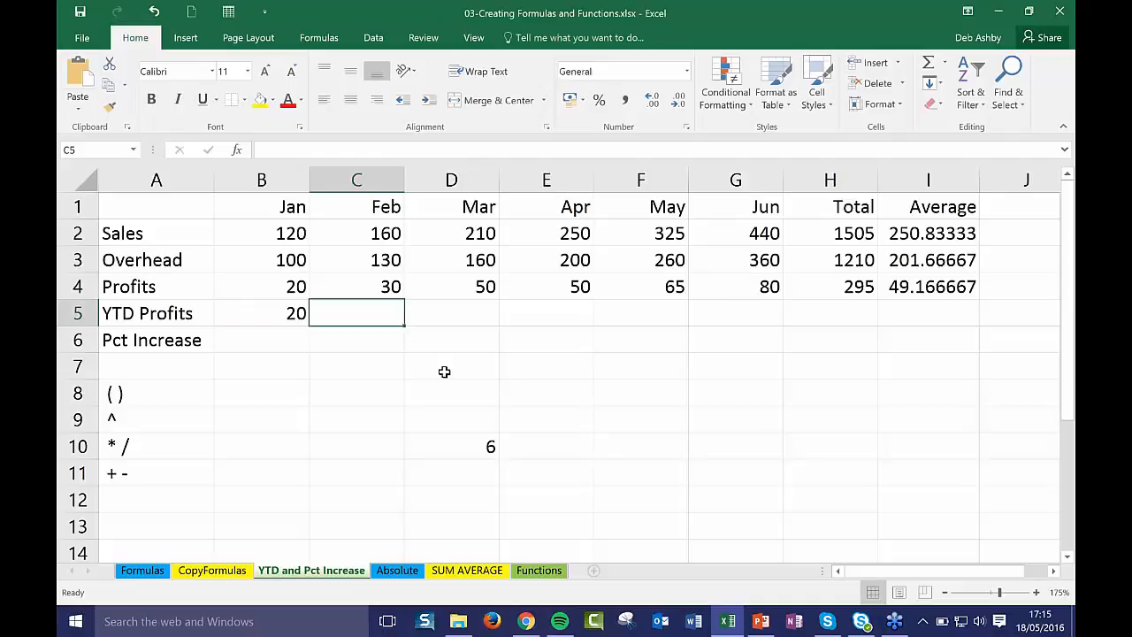
text(=)
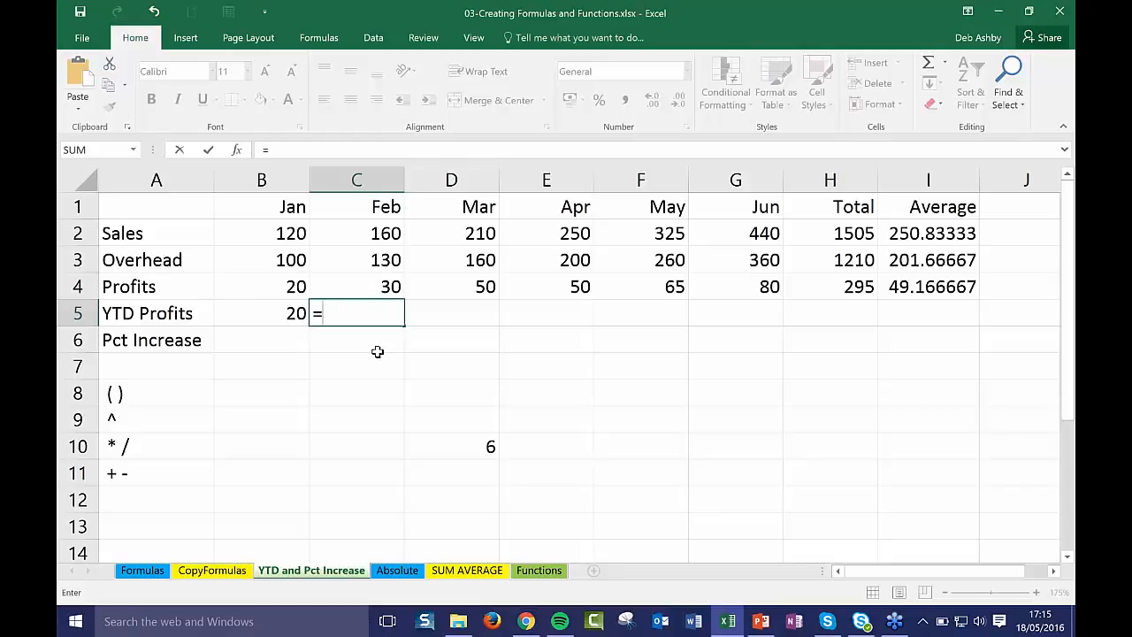
click(371, 286)
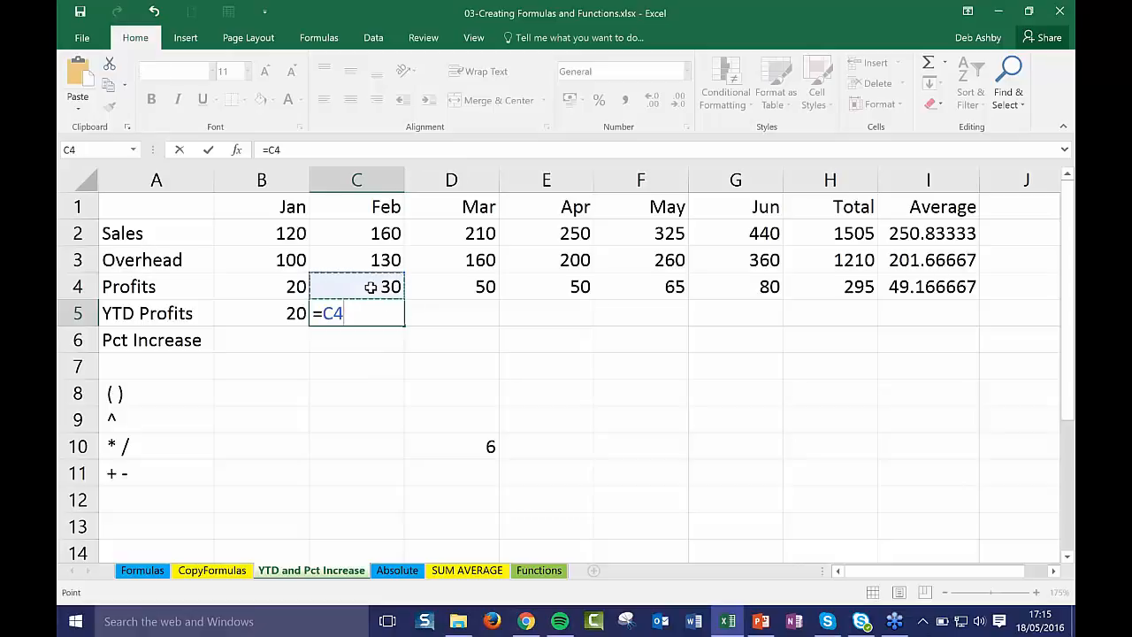
text(+)
click(288, 314)
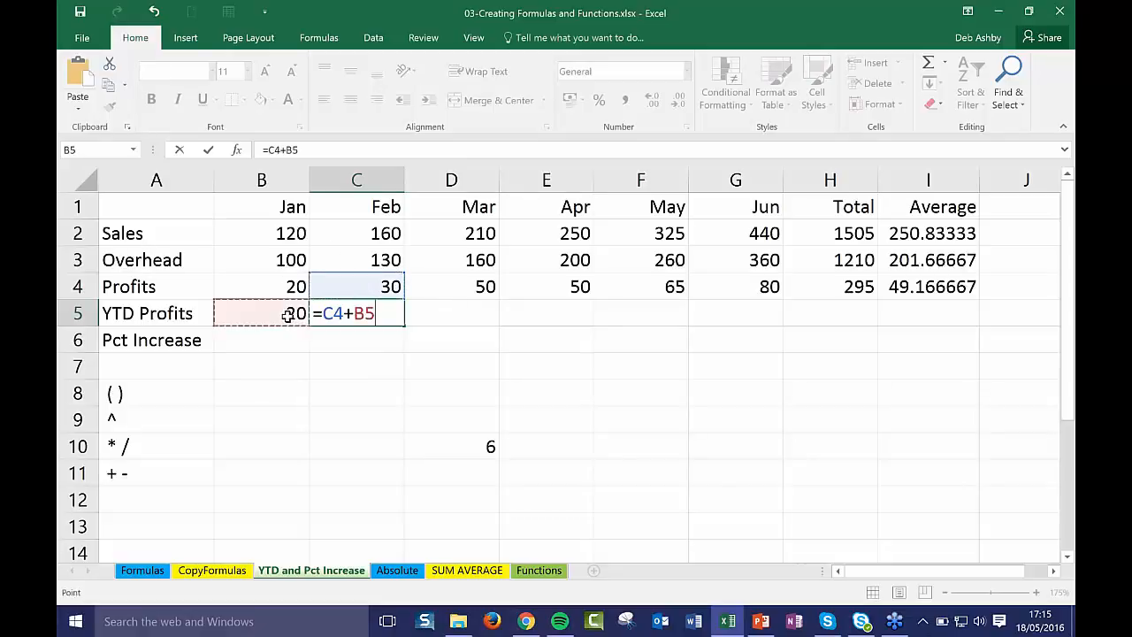
key(Return)
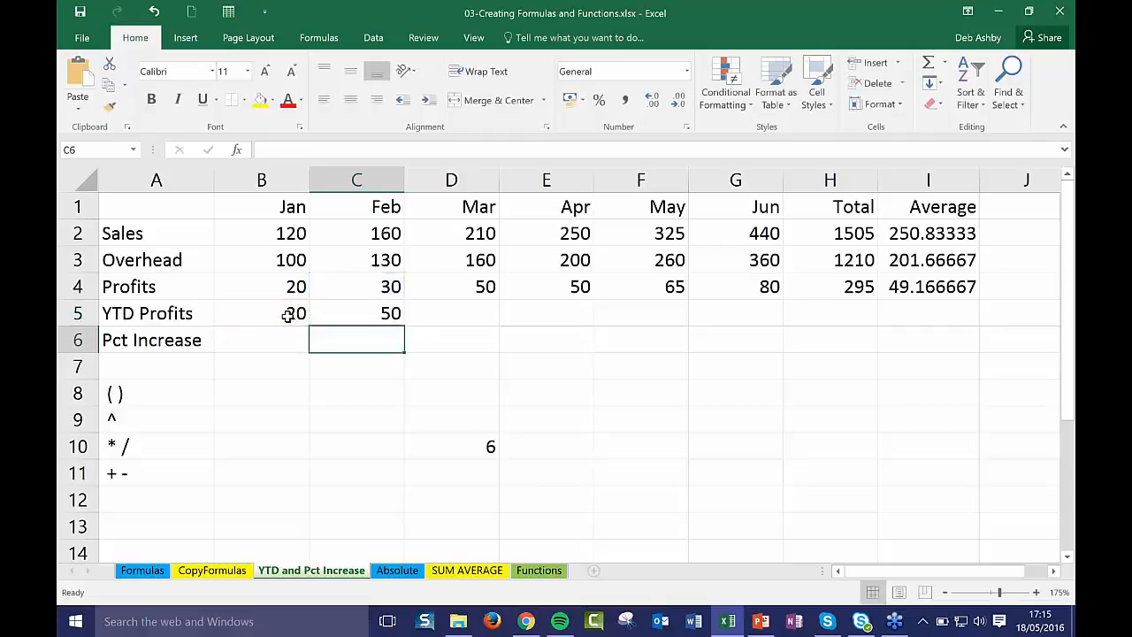
Step: Copy the YTD Profits formula from C5 across the row through June in G5
click(389, 314)
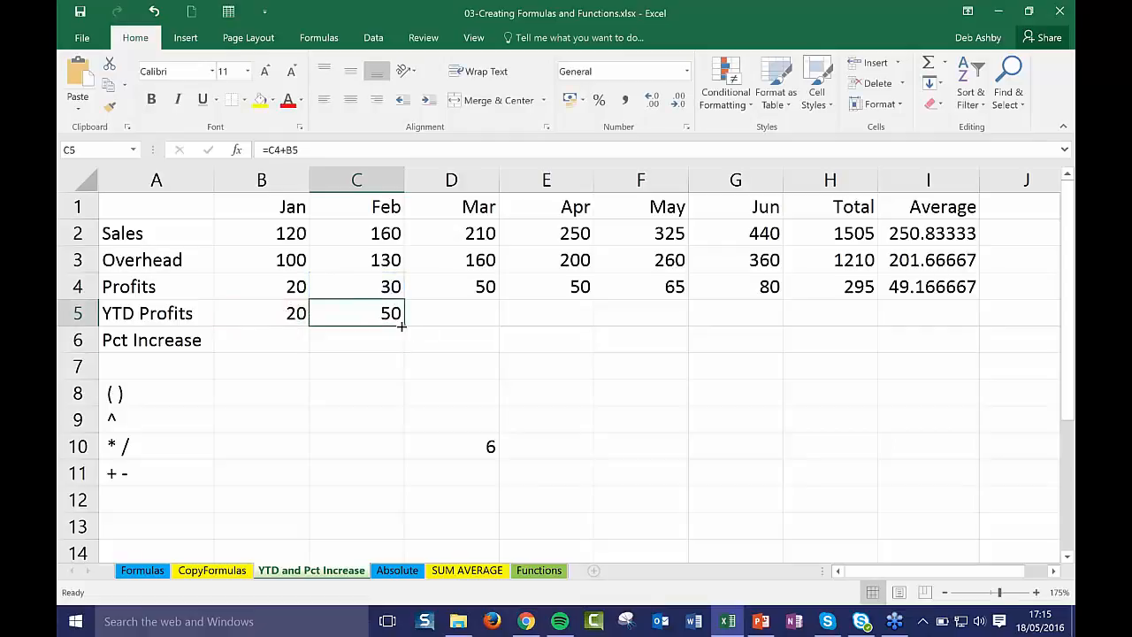
drag(401, 326, 798, 328)
click(693, 390)
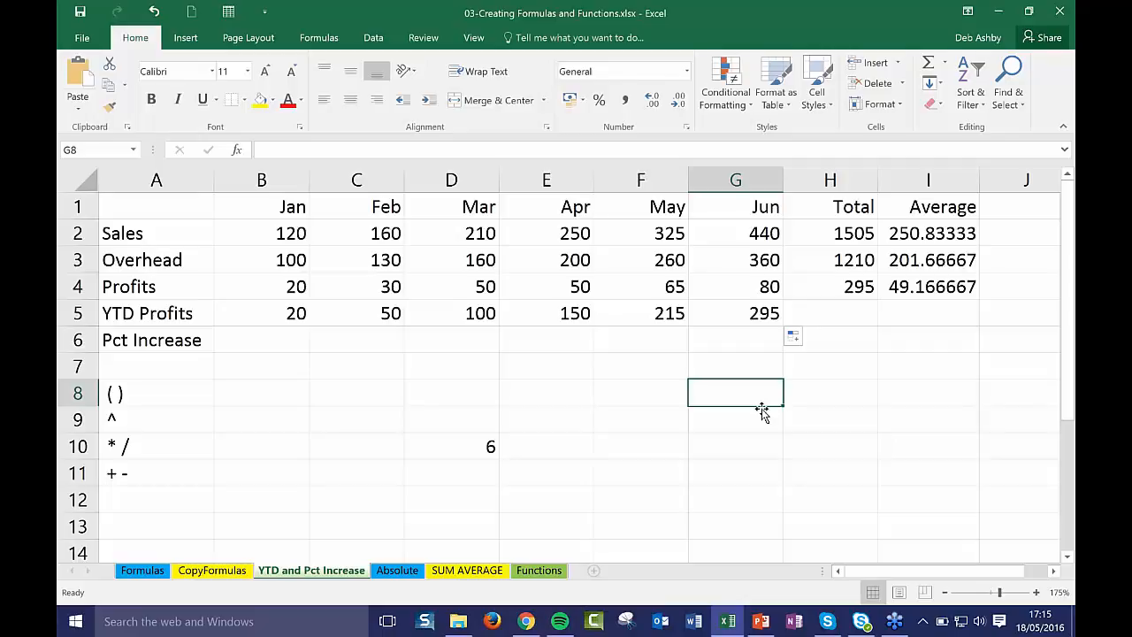
click(421, 372)
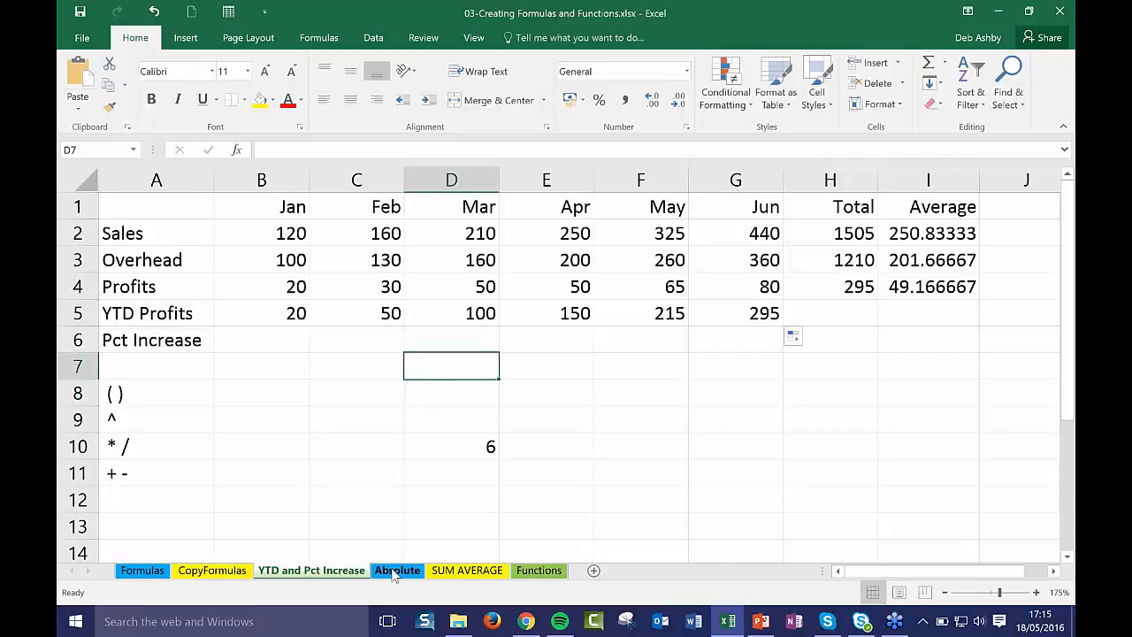
Step: On the Absolute sheet, enter the formula =E3+2000 in cell F3 for the first employee's new salary
click(396, 570)
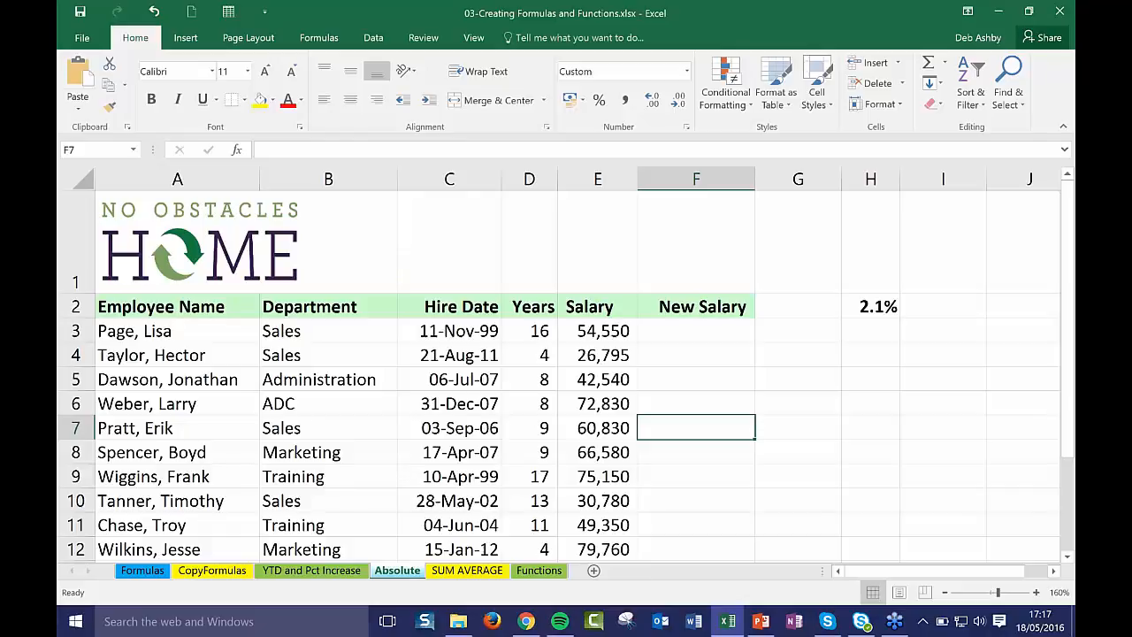
click(682, 333)
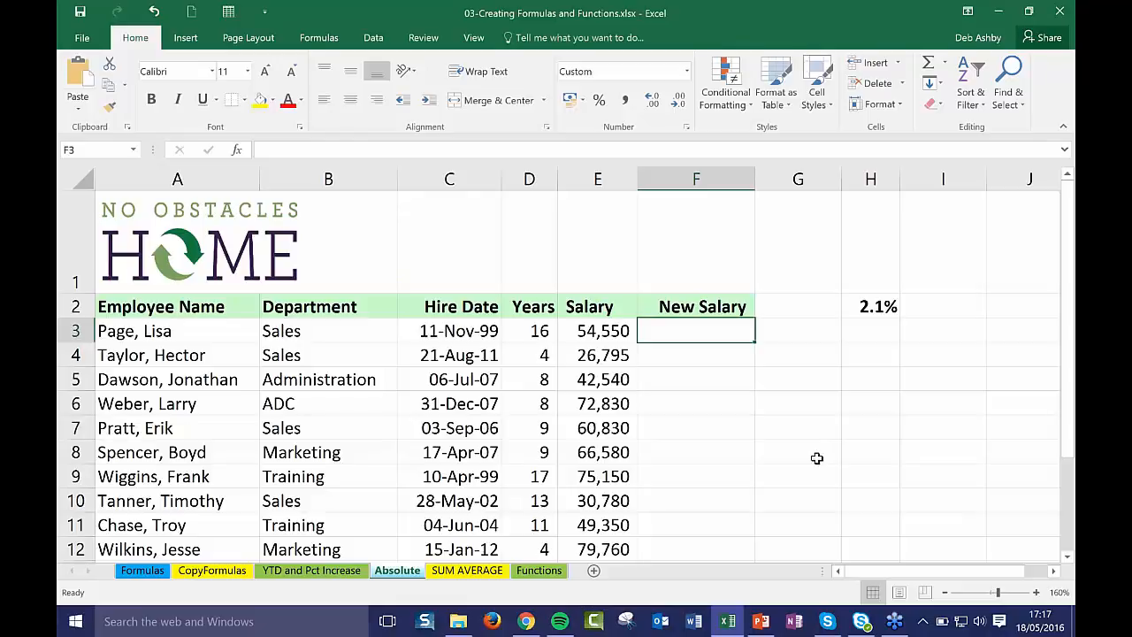
text(=)
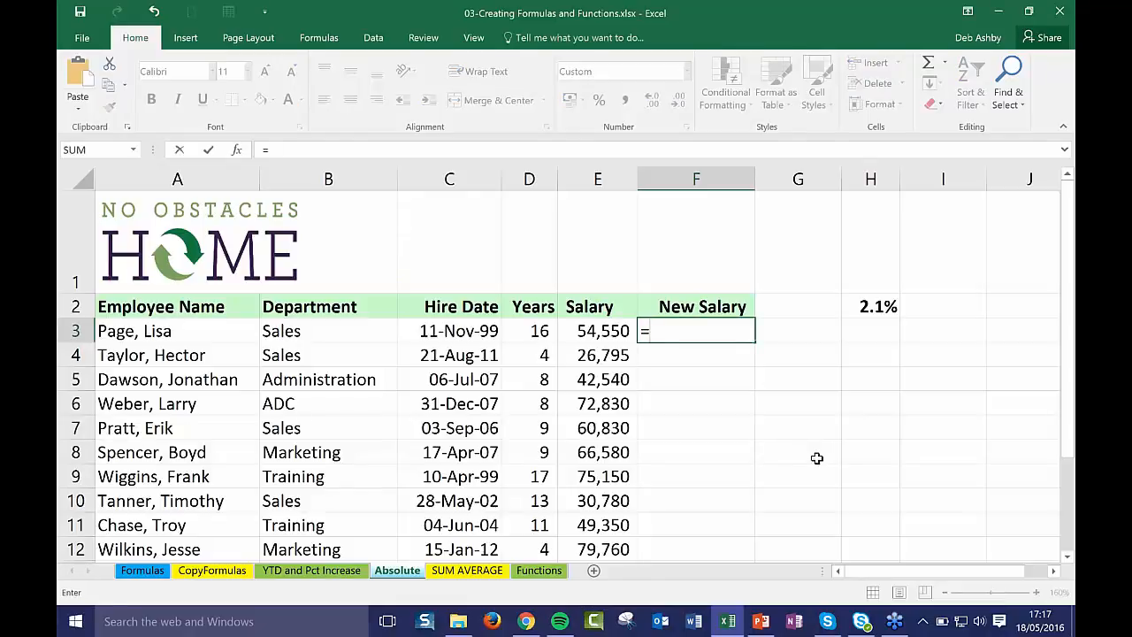
click(599, 331)
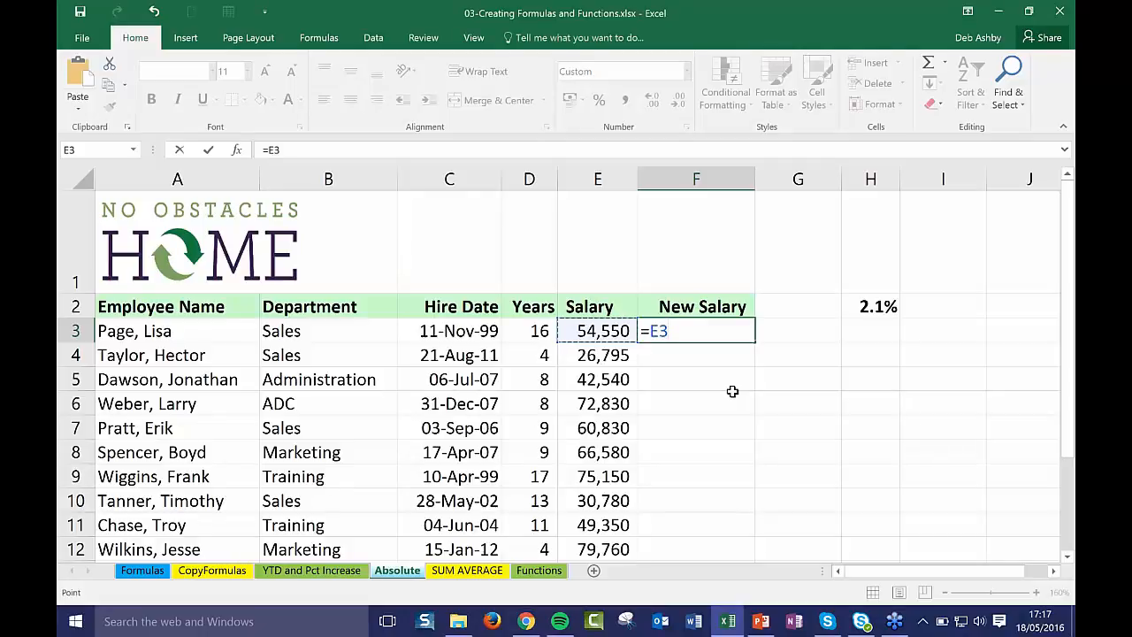
text(+200)
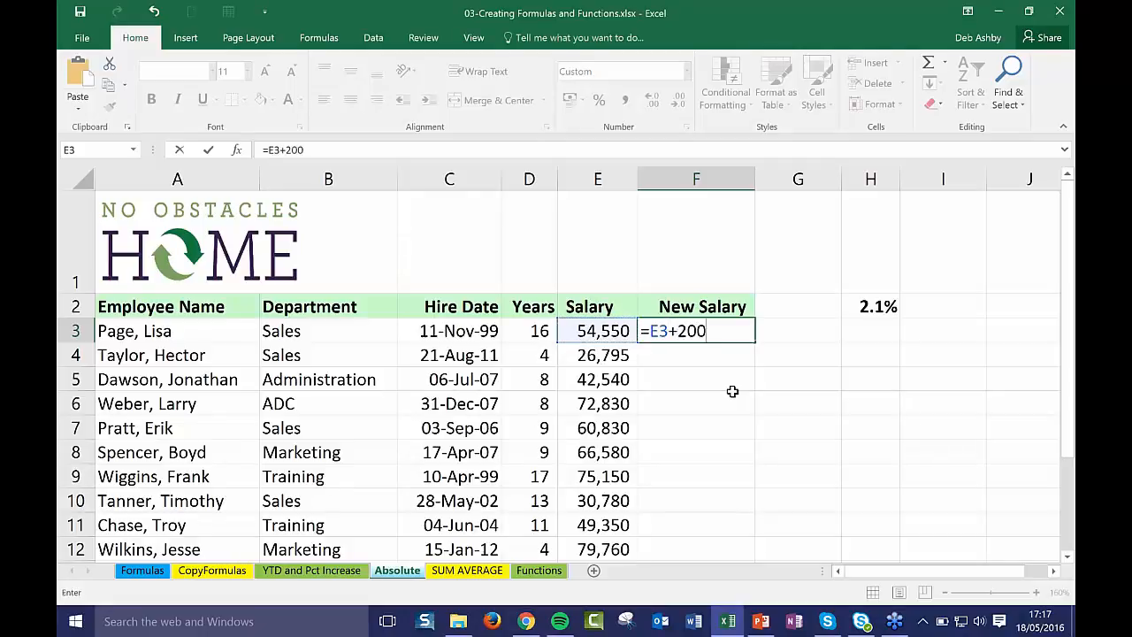
text(0)
key(Return)
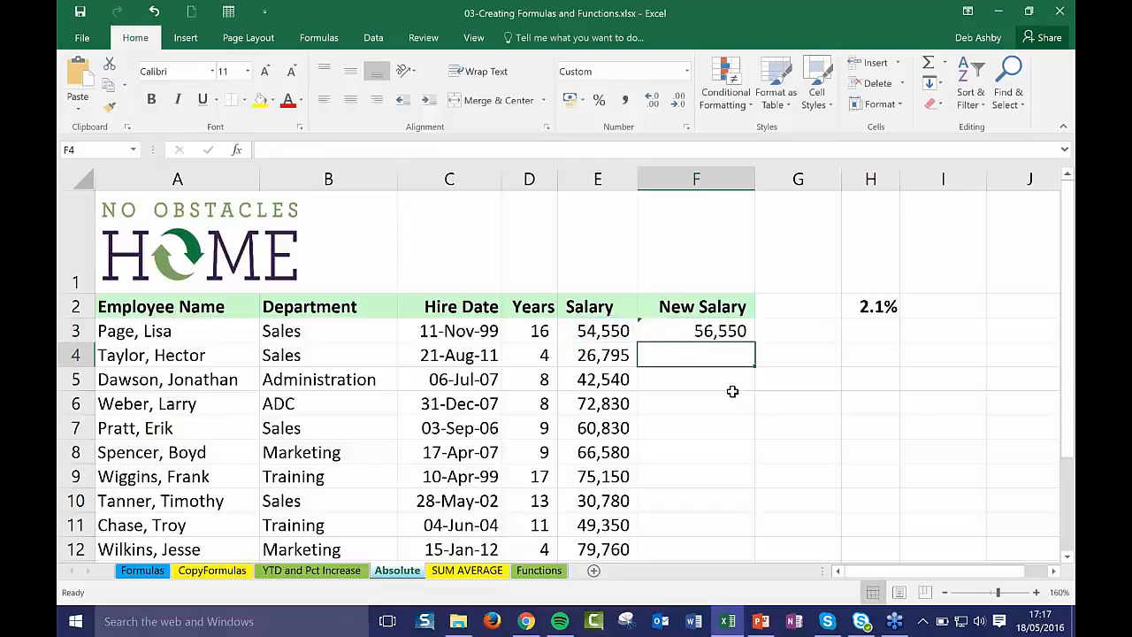
Step: Copy the New Salary formula from F3 down the column to F14
click(688, 332)
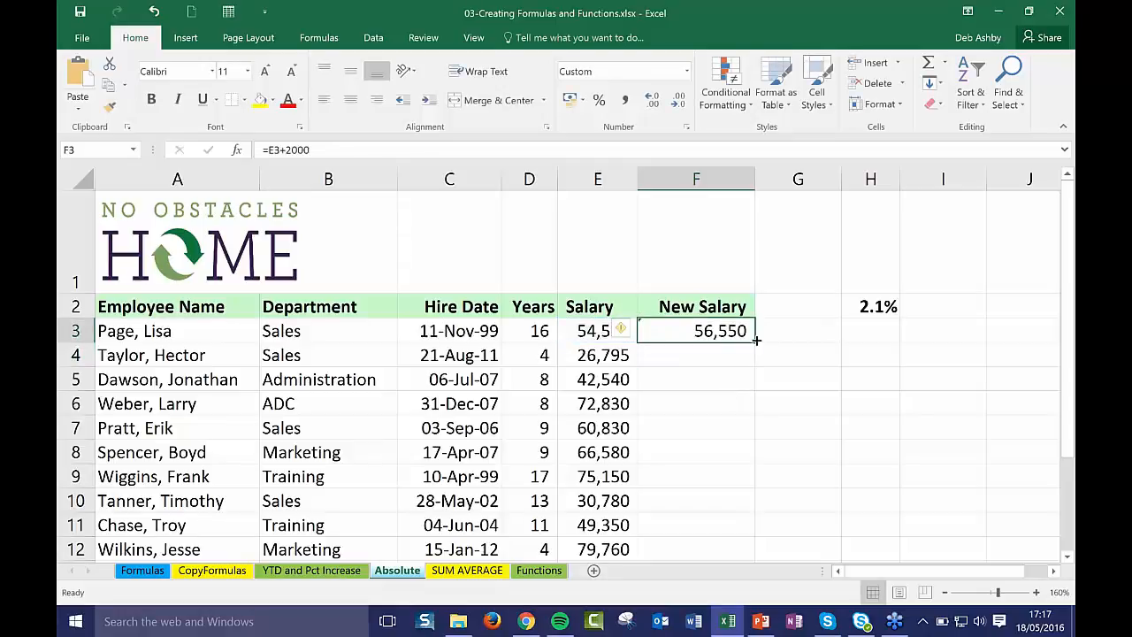
drag(754, 341, 756, 433)
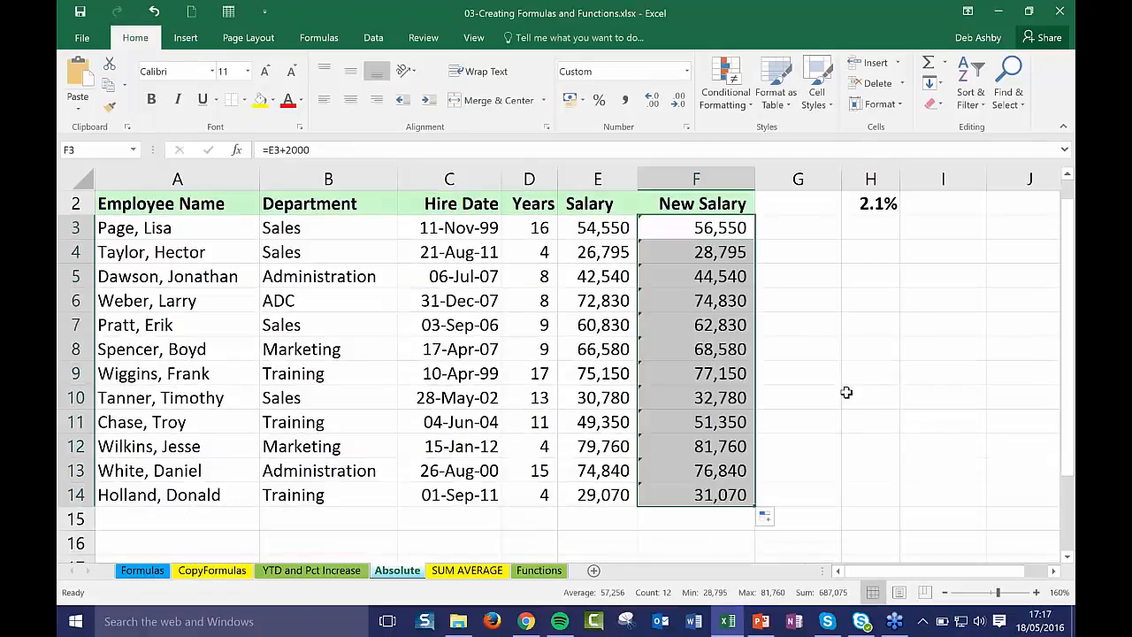
click(847, 391)
scroll(737, 476, up, 1)
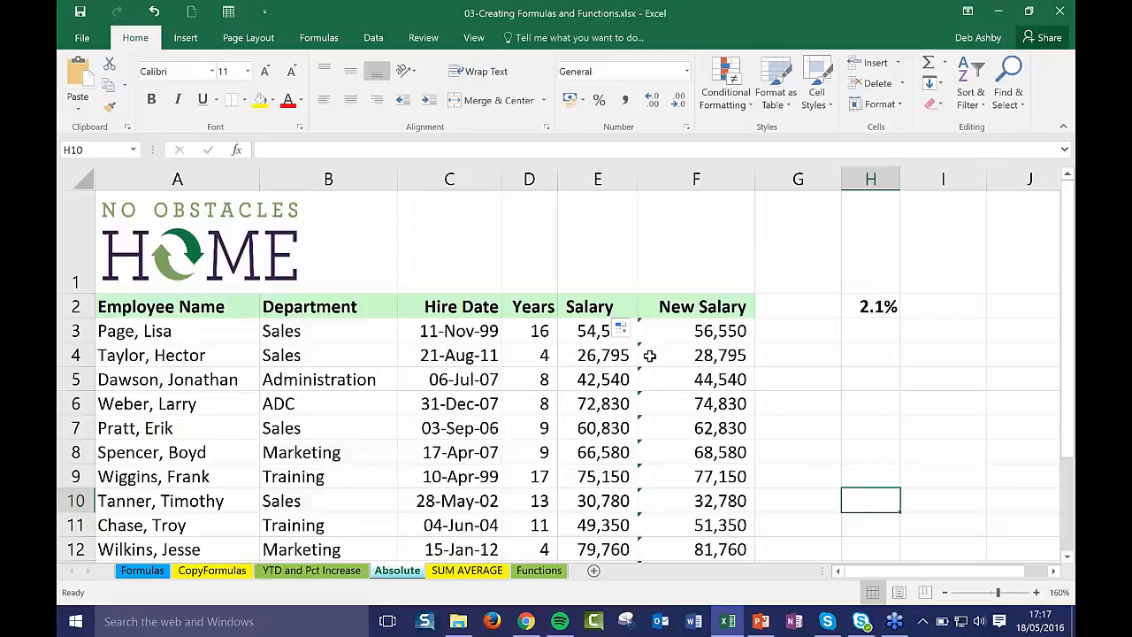
Step: Examine the New Salary formulas in cells F3, F4 and F5 to compare how their salary references adjust
click(622, 328)
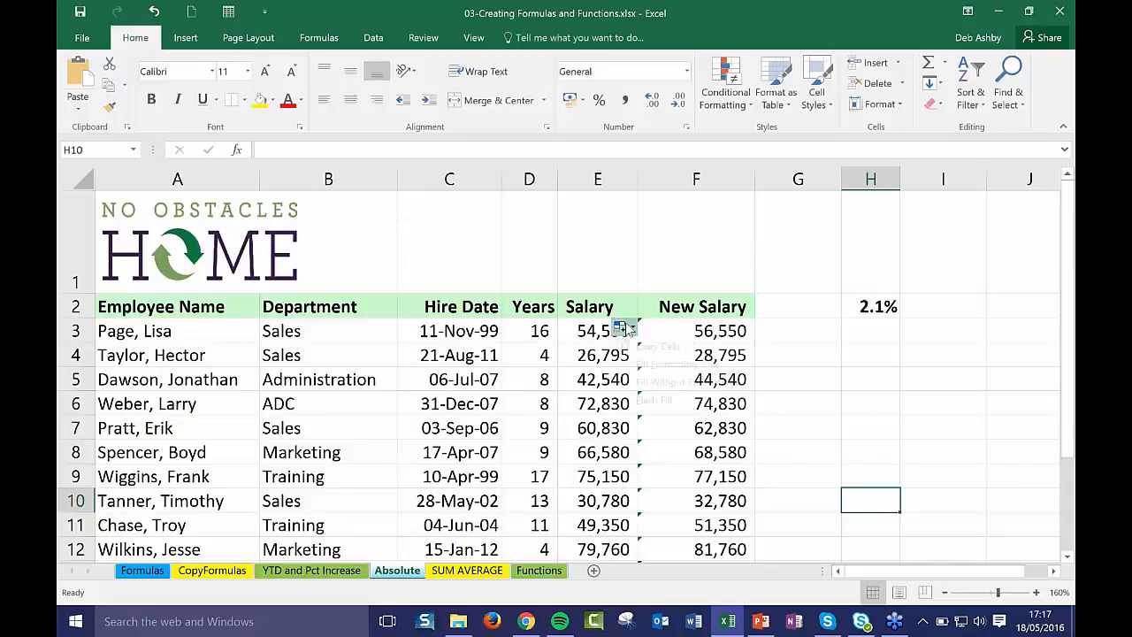
click(799, 387)
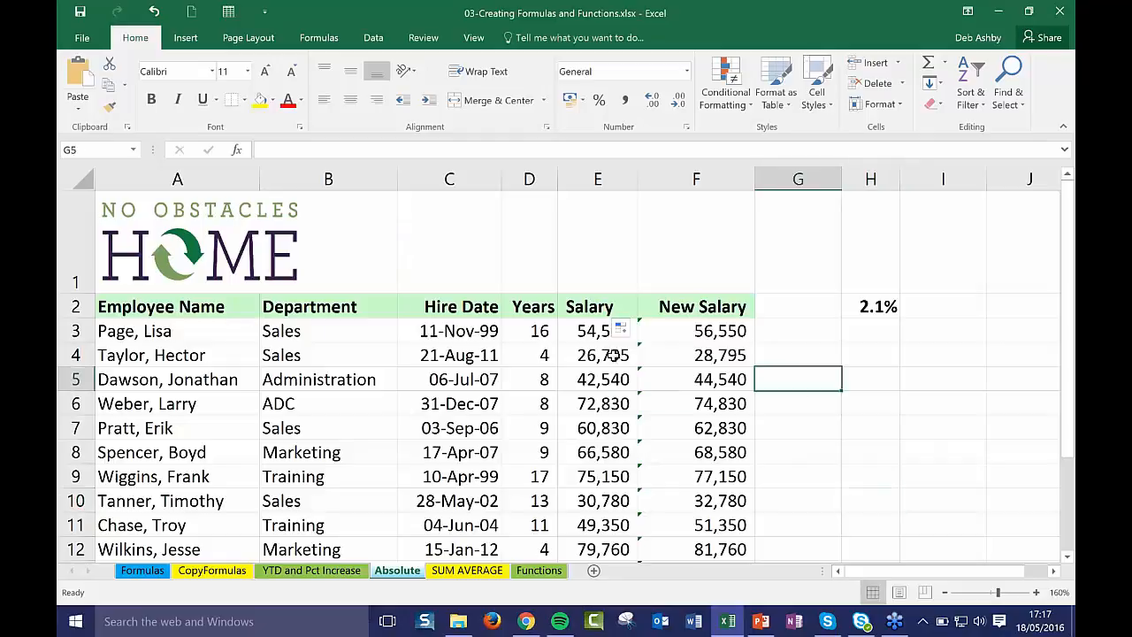
click(810, 337)
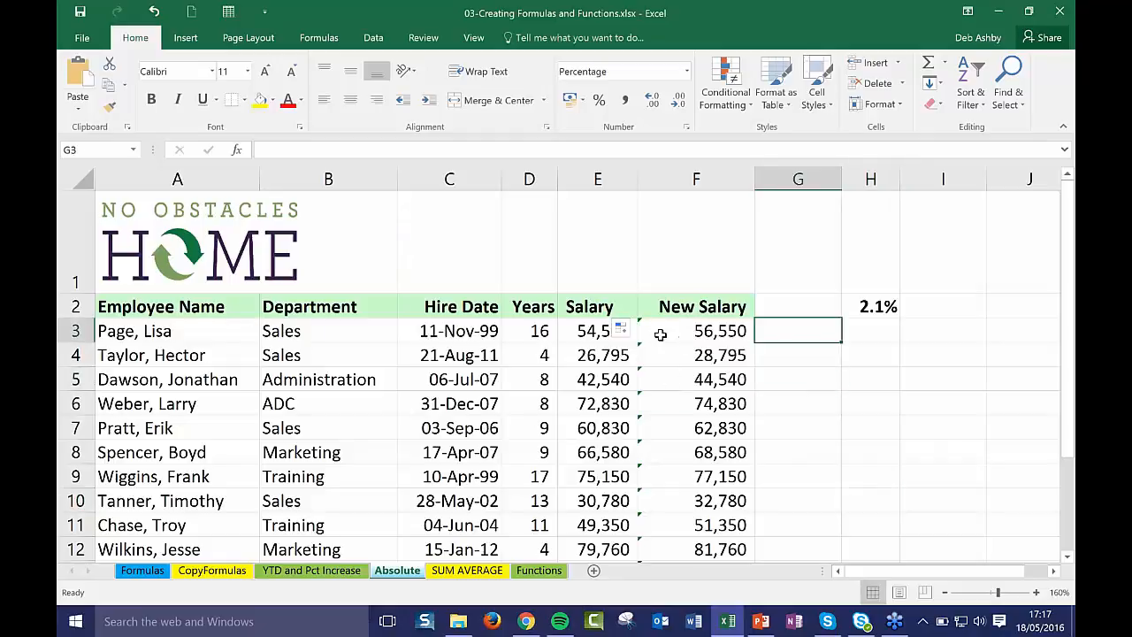
click(660, 335)
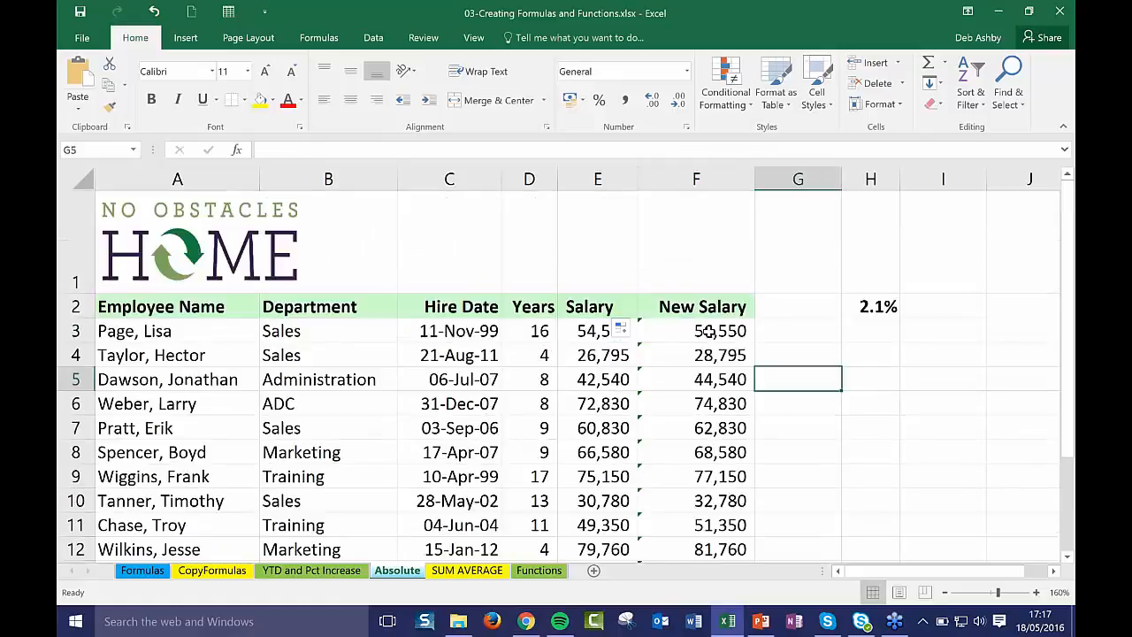
click(705, 331)
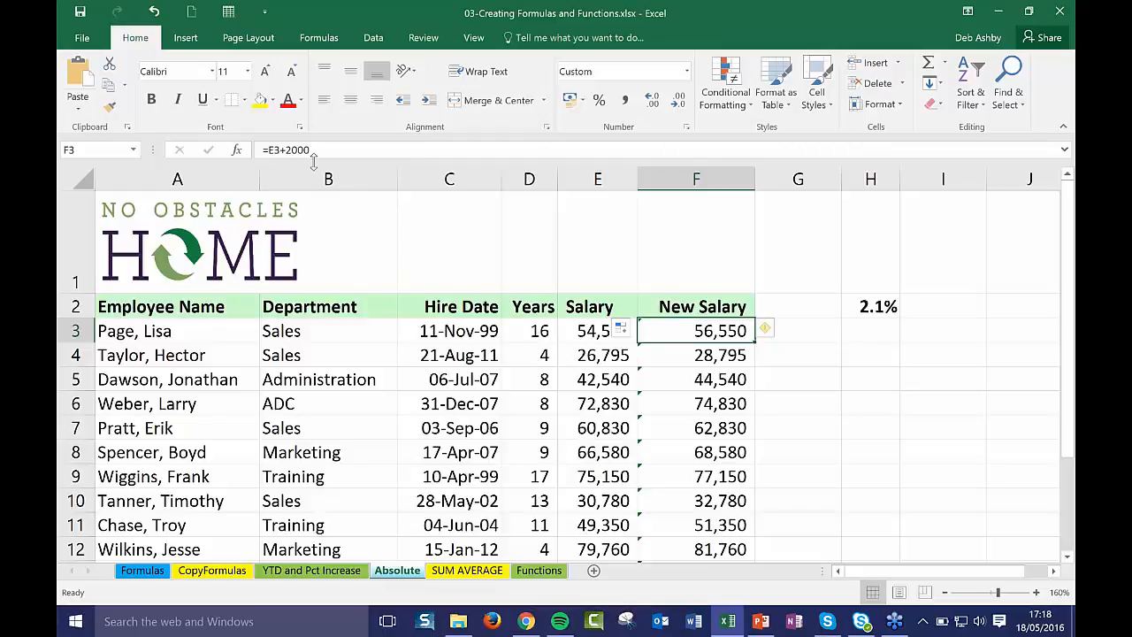
click(667, 360)
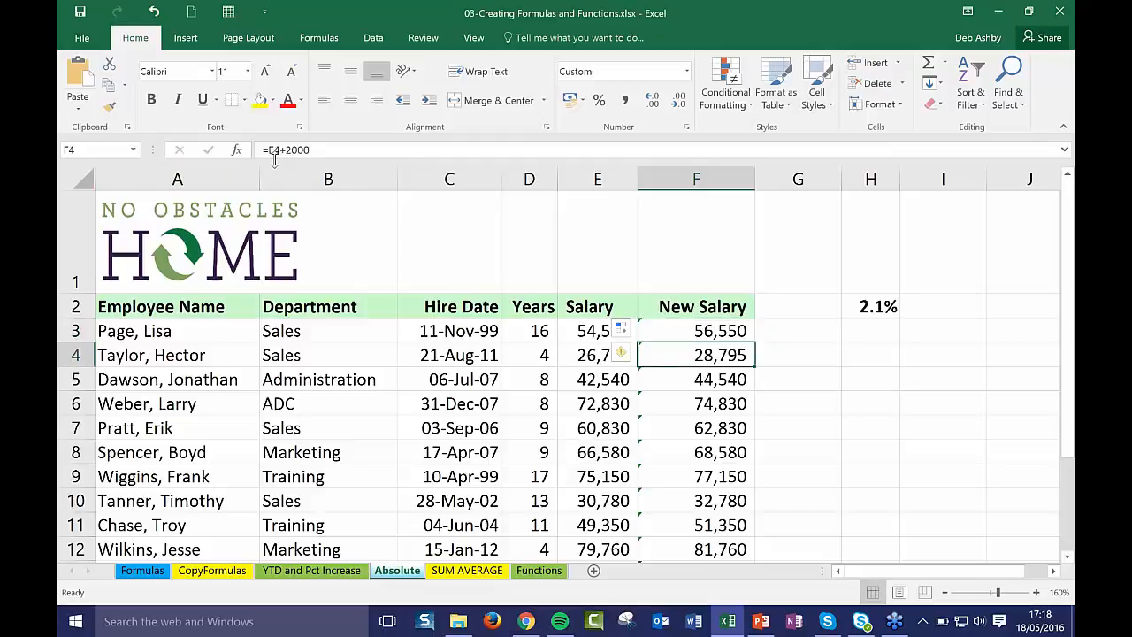
click(678, 380)
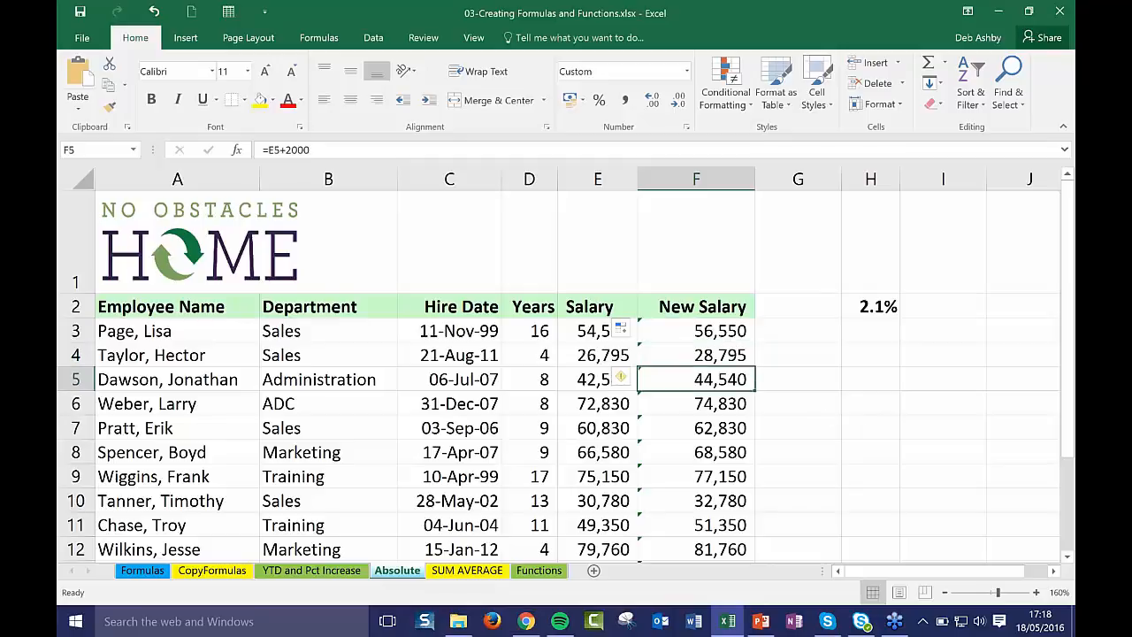
Step: Undo the New Salary fill down column F and the =E3+2000 formula in cell F3
click(679, 404)
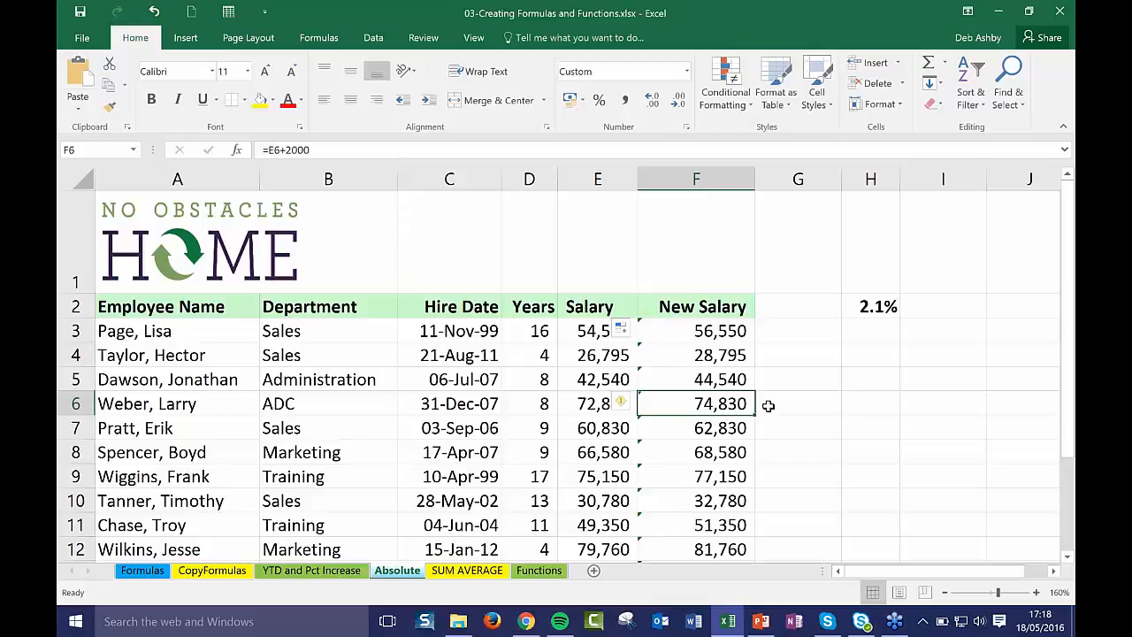
click(797, 374)
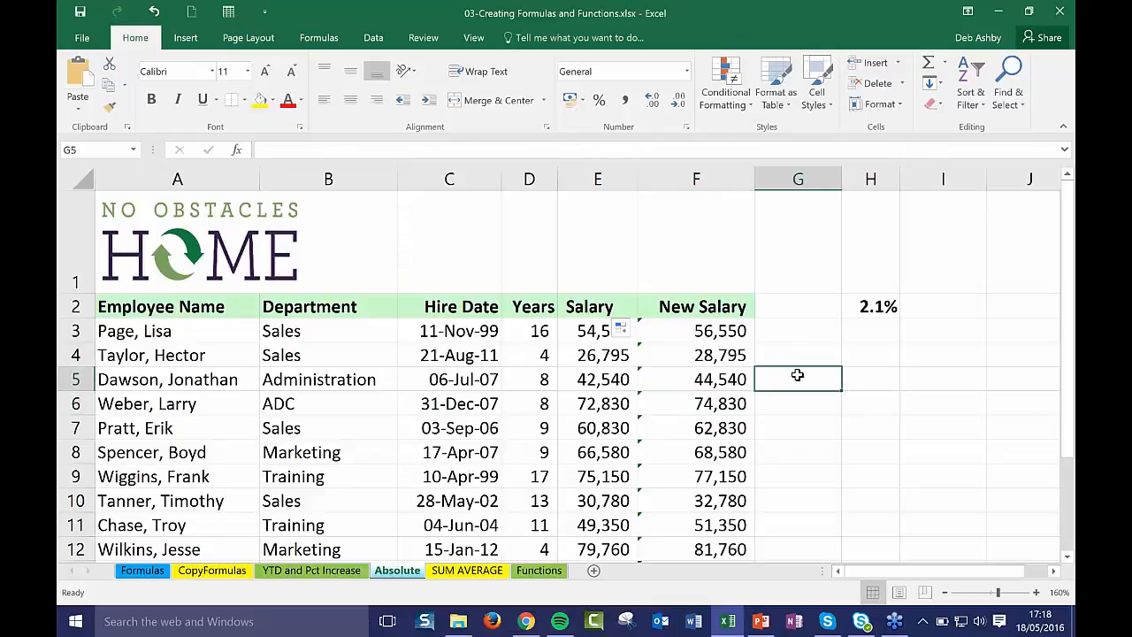
scroll(796, 375, down, 1)
scroll(796, 375, up, 1)
key(ctrl+z)
key(ctrl+z)
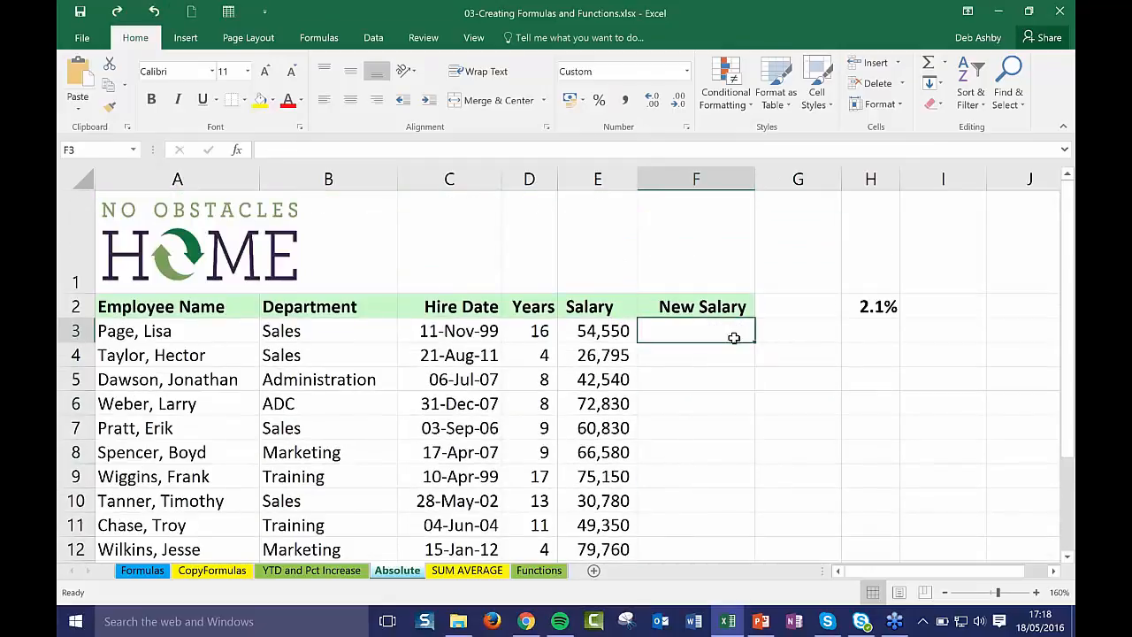
Step: Enter the formula =E3*H2 in cell F3 to multiply the first employee's salary by the percentage in H2
click(798, 353)
click(671, 335)
click(875, 306)
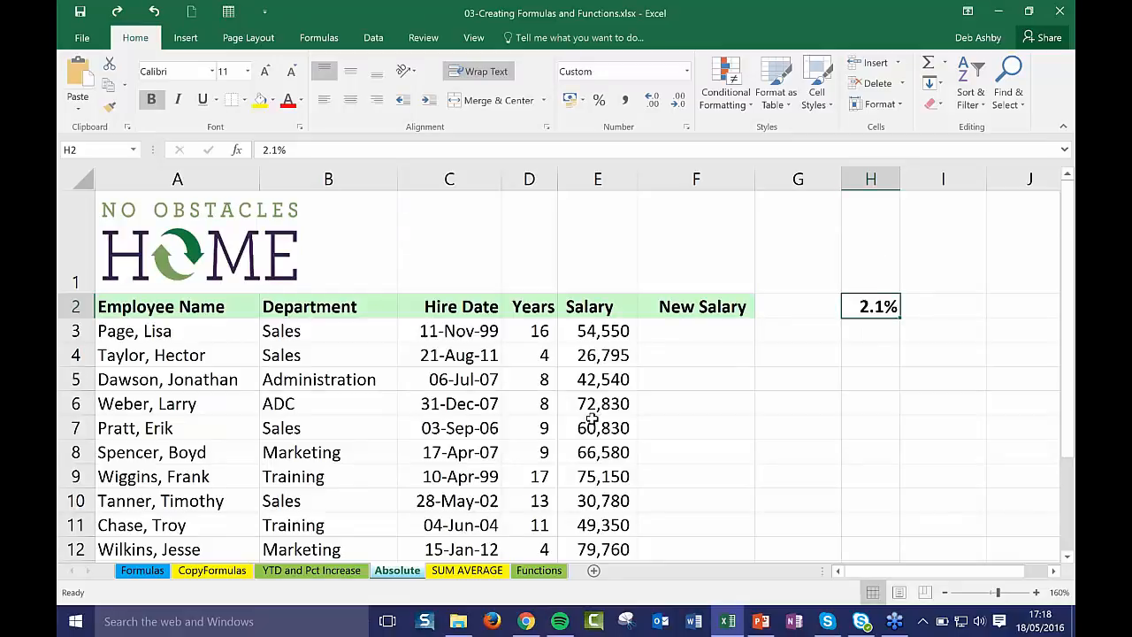
click(681, 331)
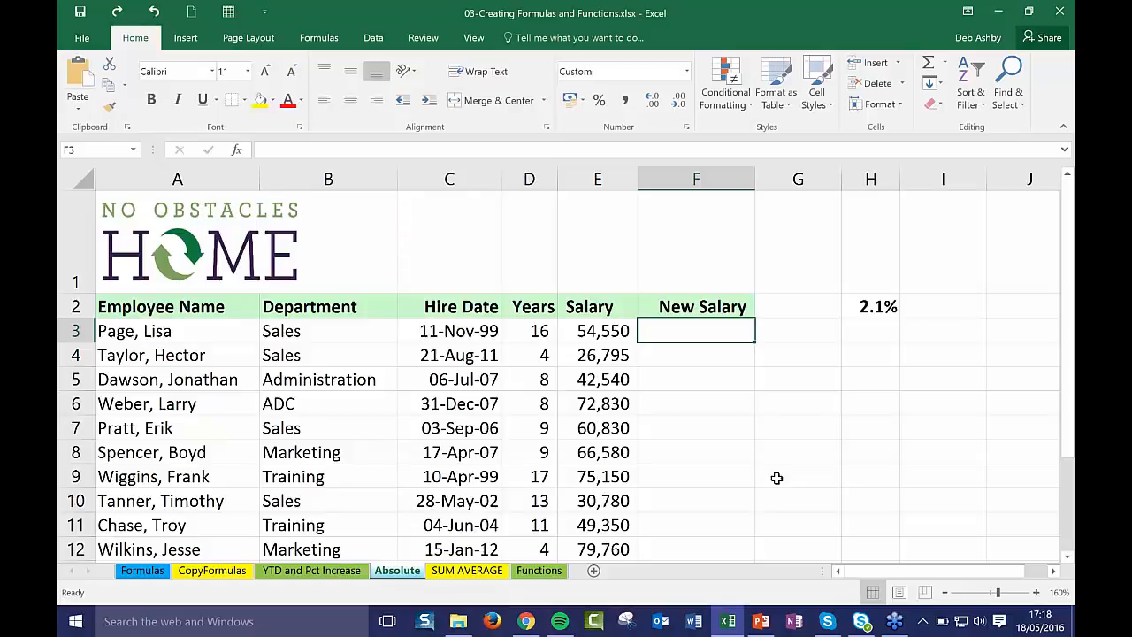
text(=)
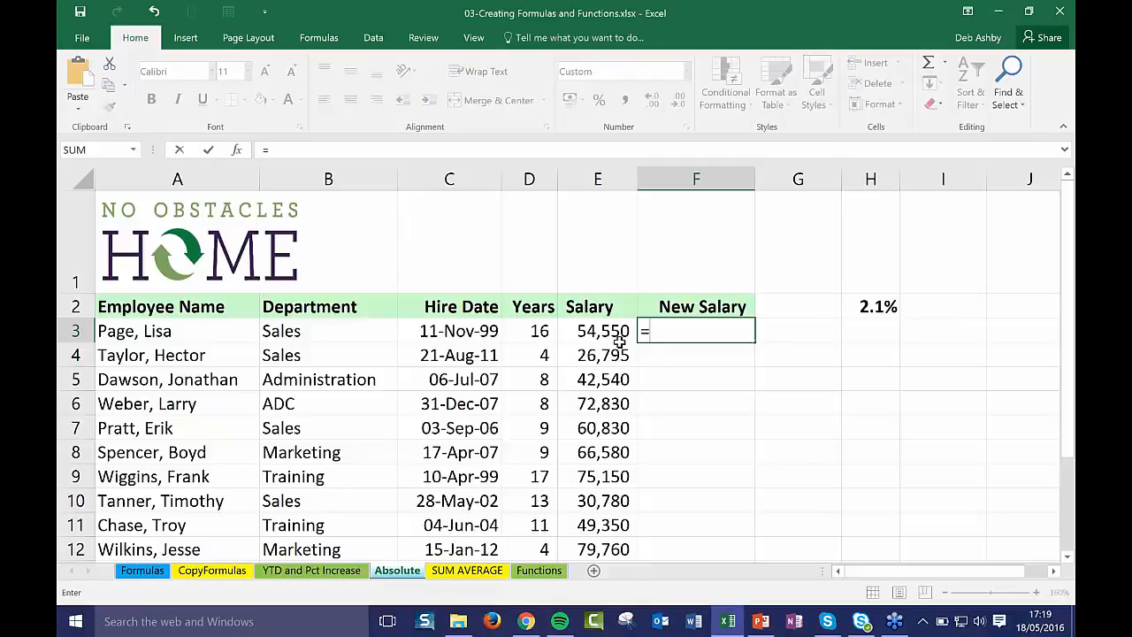
click(587, 331)
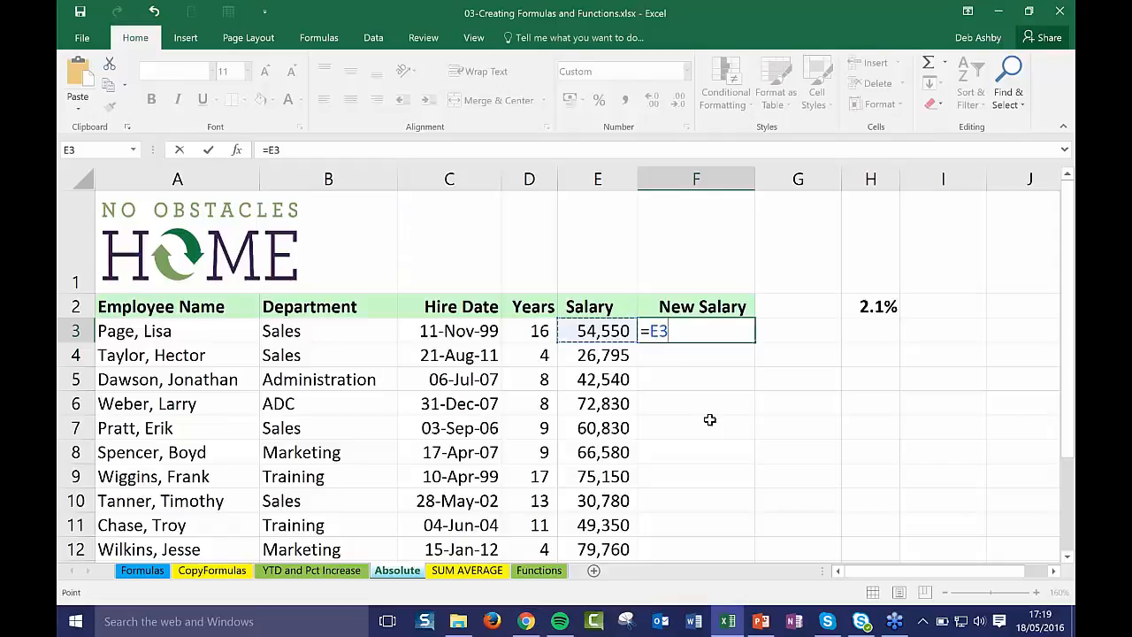
text(*)
click(870, 306)
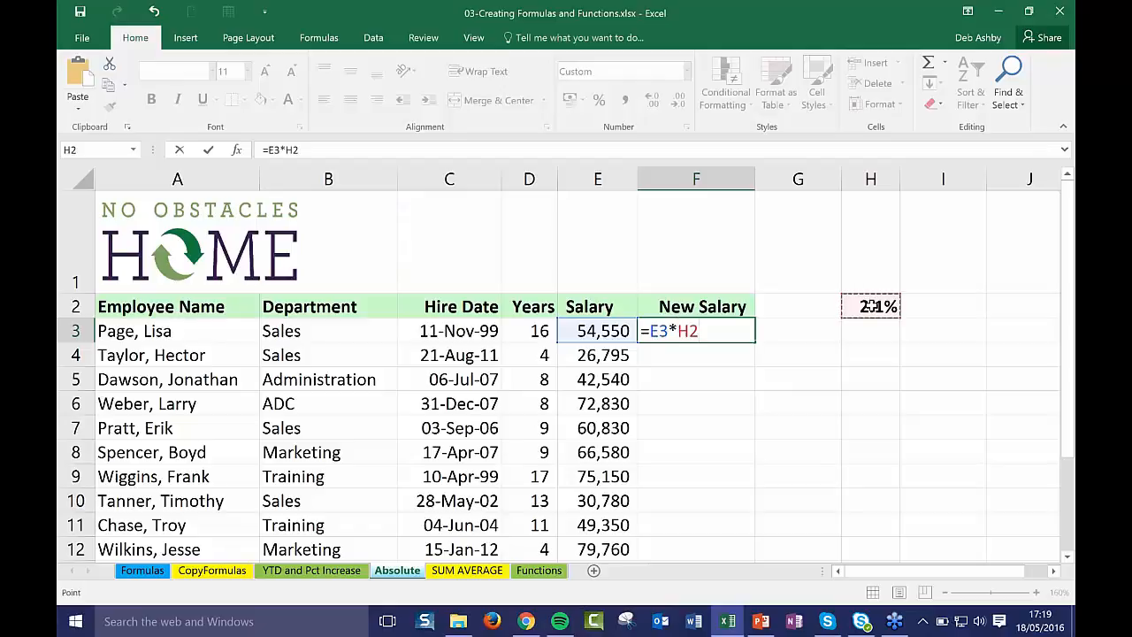
key(Return)
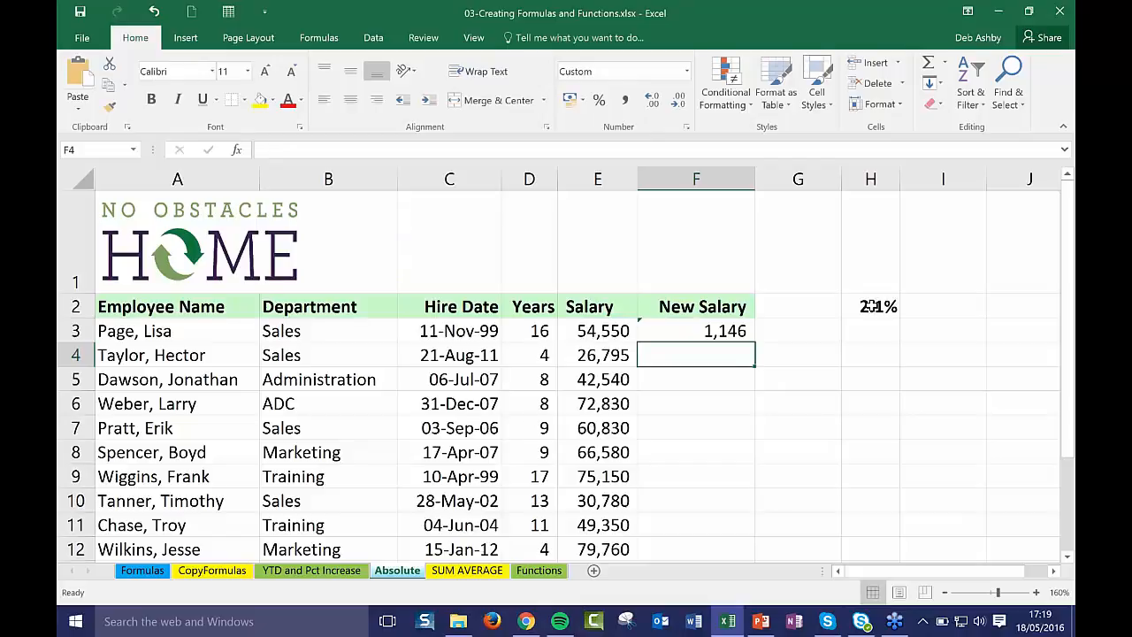
Step: Copy the F3 formula down to F10 and compare the cell references in F4 and F3 with the percentage cell H2
click(723, 331)
drag(754, 342, 758, 521)
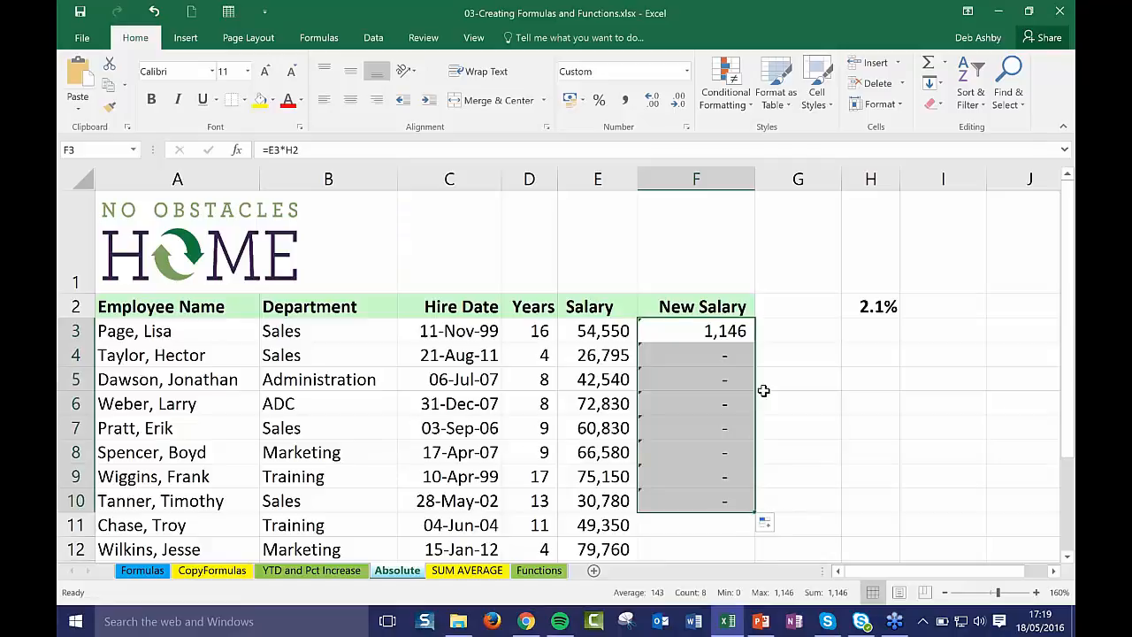
click(708, 360)
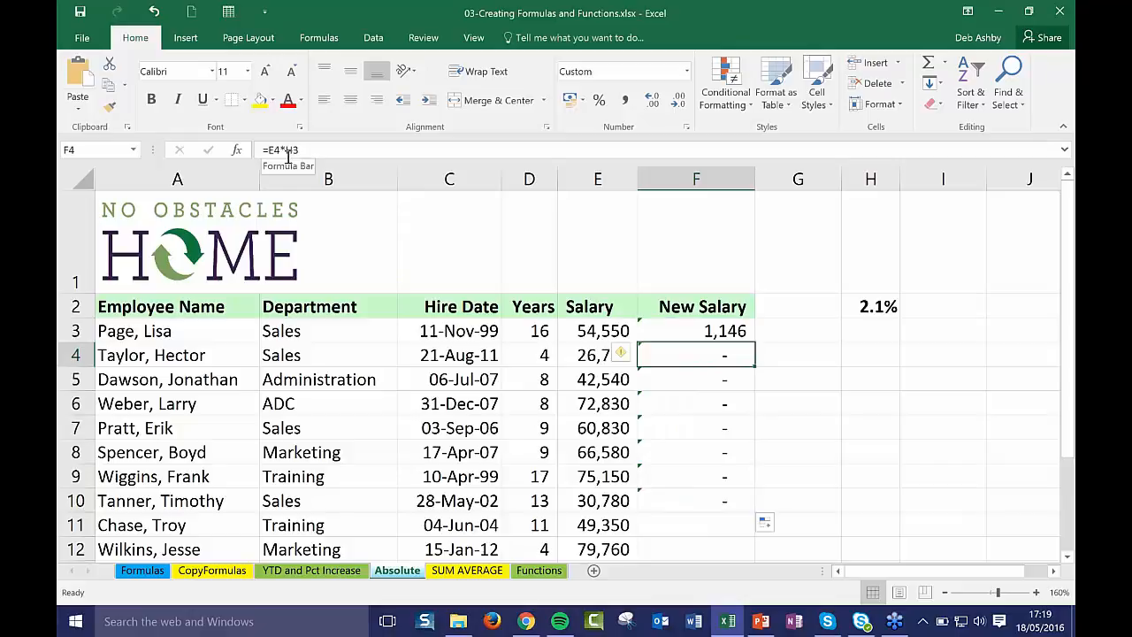
click(875, 337)
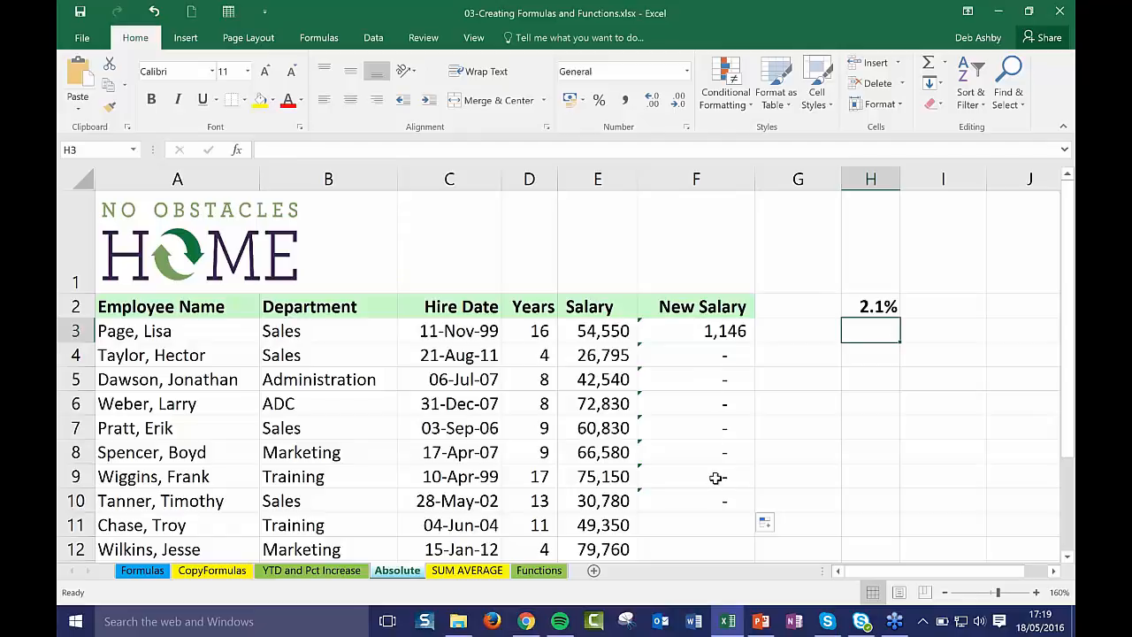
click(722, 332)
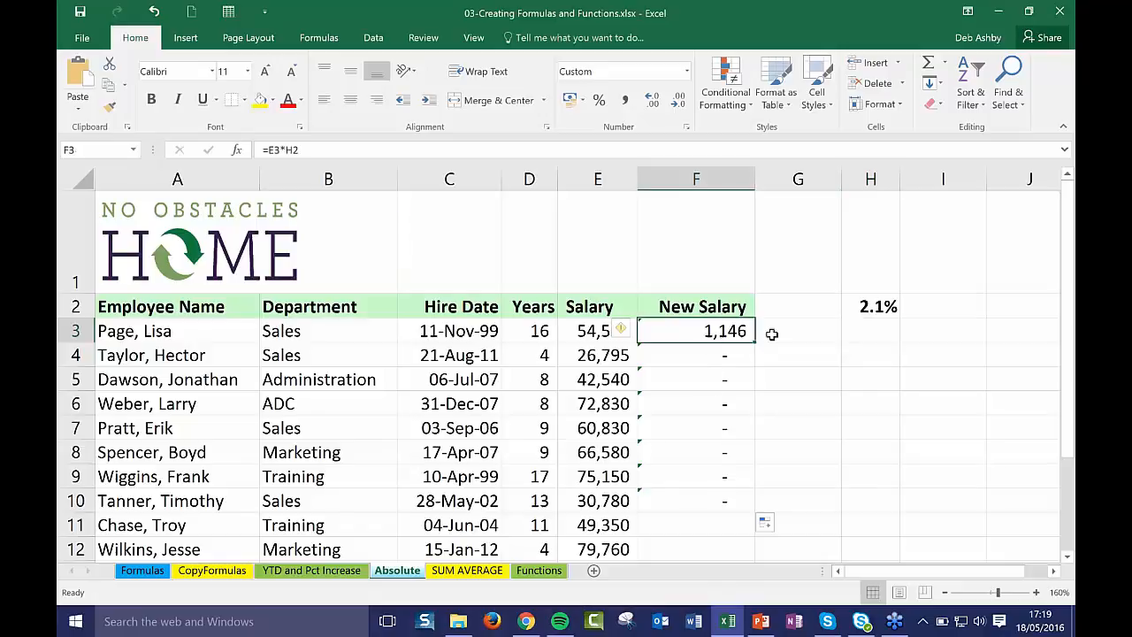
click(870, 306)
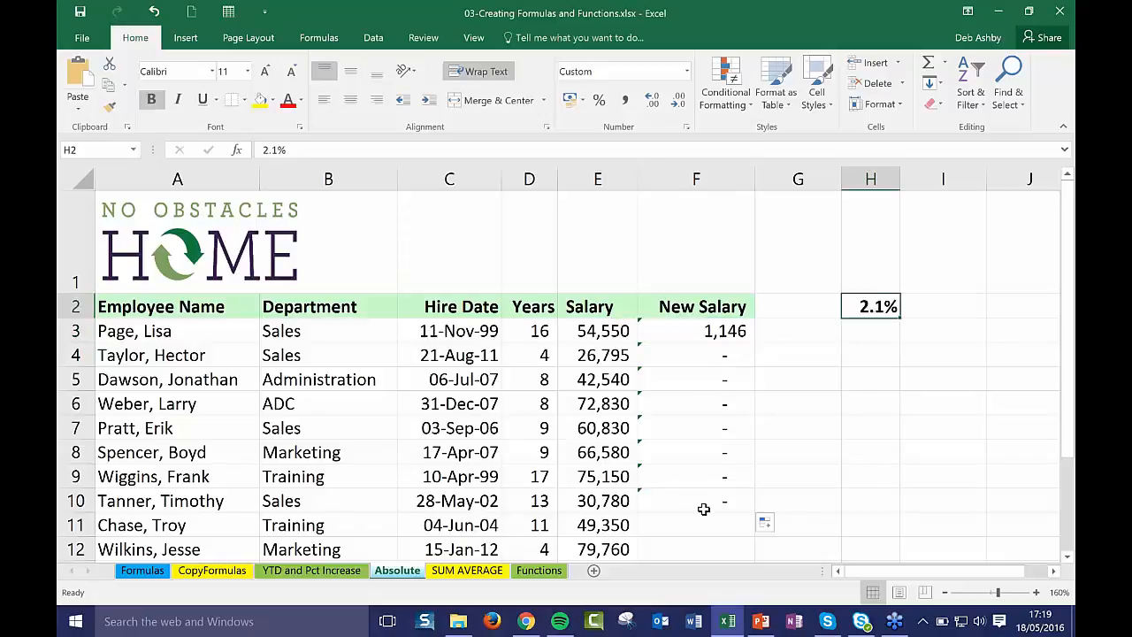
Step: Undo the fill down to F10 and the =E3*H2 formula in cell F3
click(154, 13)
click(154, 13)
click(155, 13)
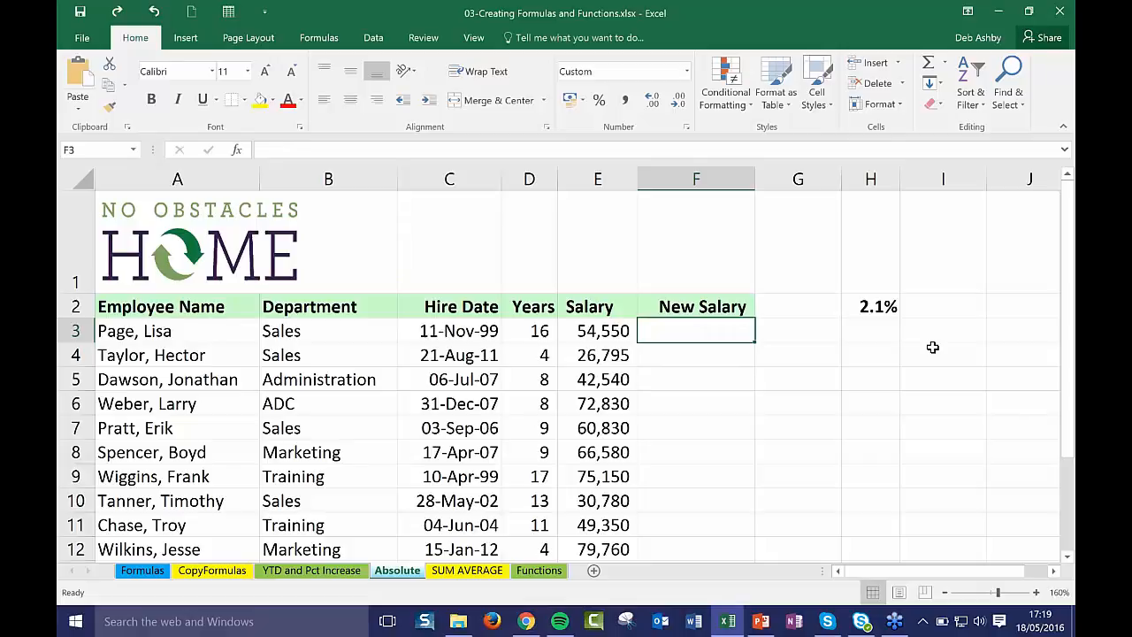
Step: Begin a new formula in cell F3 that references the first employee's salary in E3
text(=)
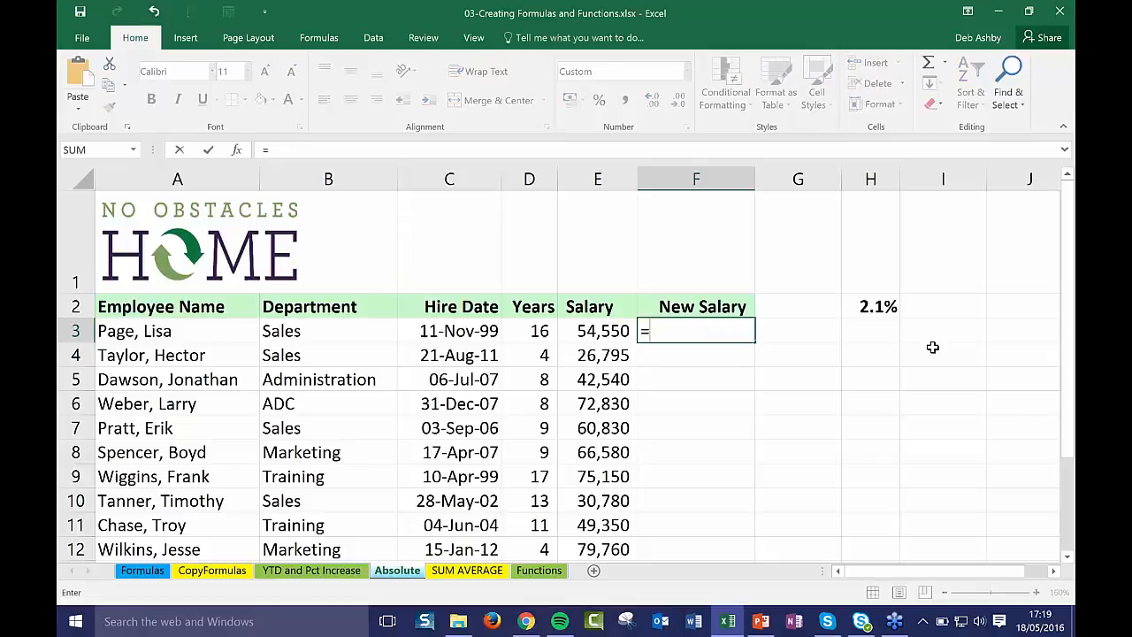
click(593, 330)
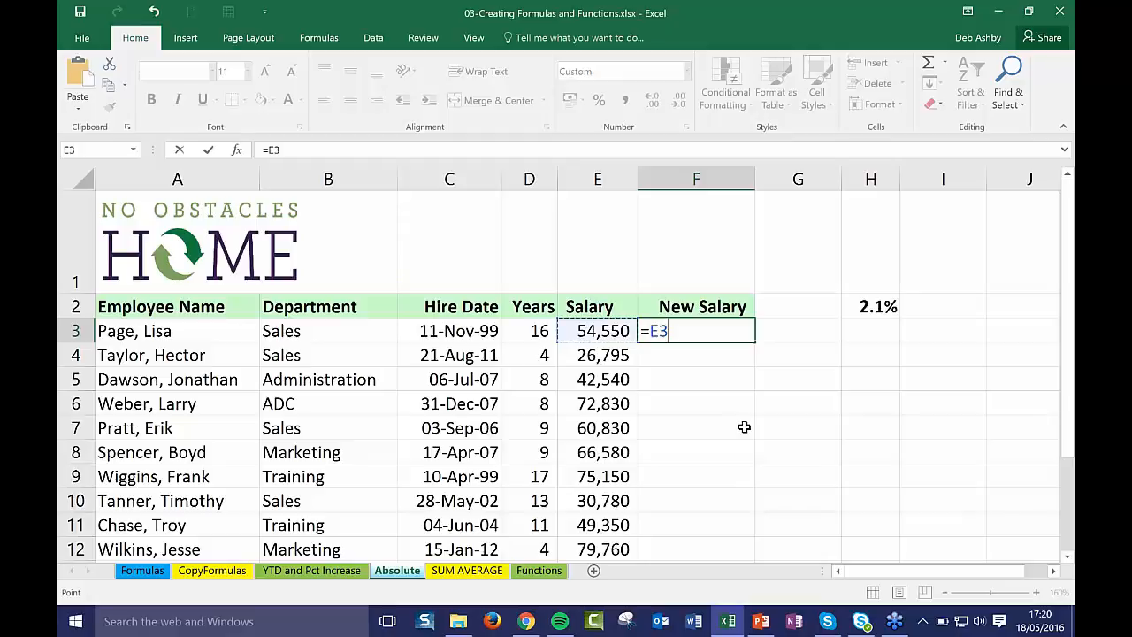
Step: Complete the New Salary formula in F3 as =E3*$H$2, making the percentage cell an absolute reference
text(*)
click(865, 307)
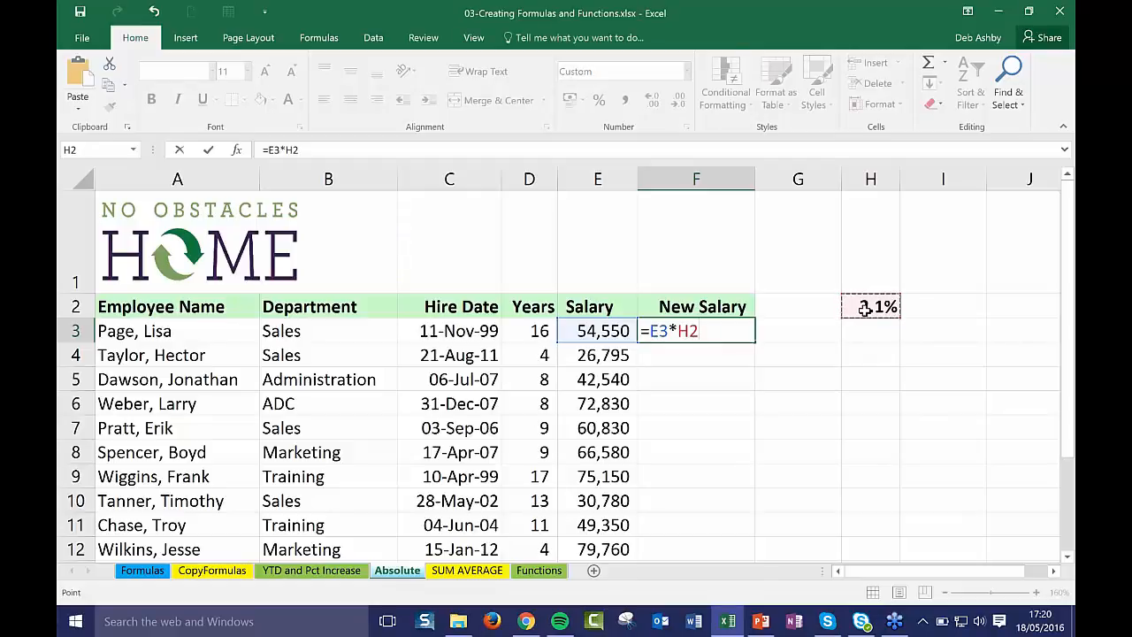
key(F4)
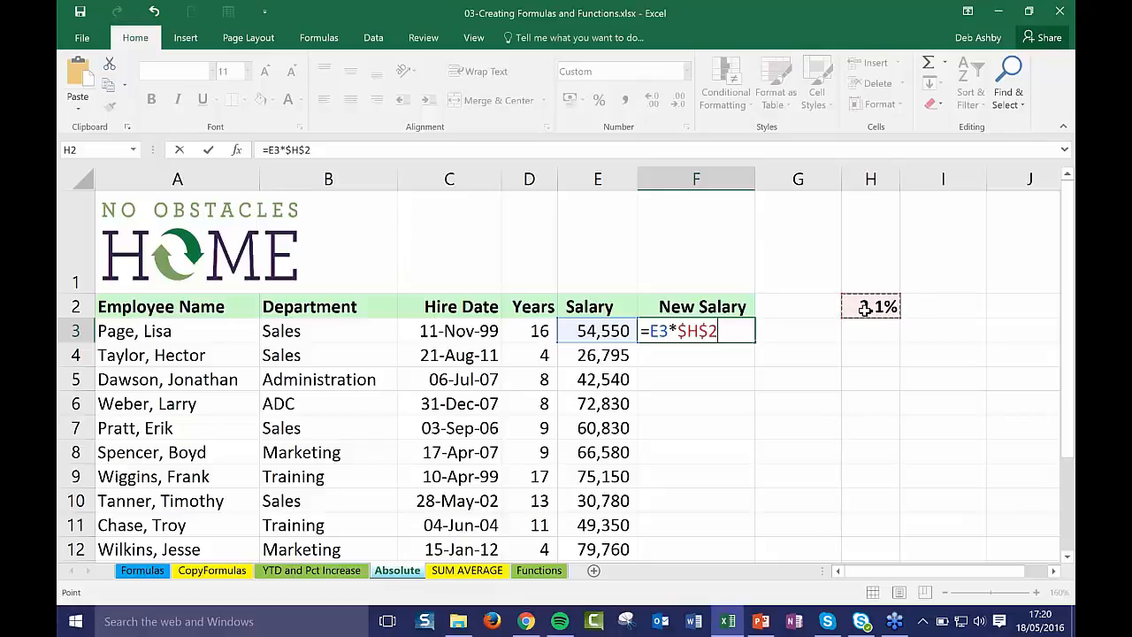
key(Return)
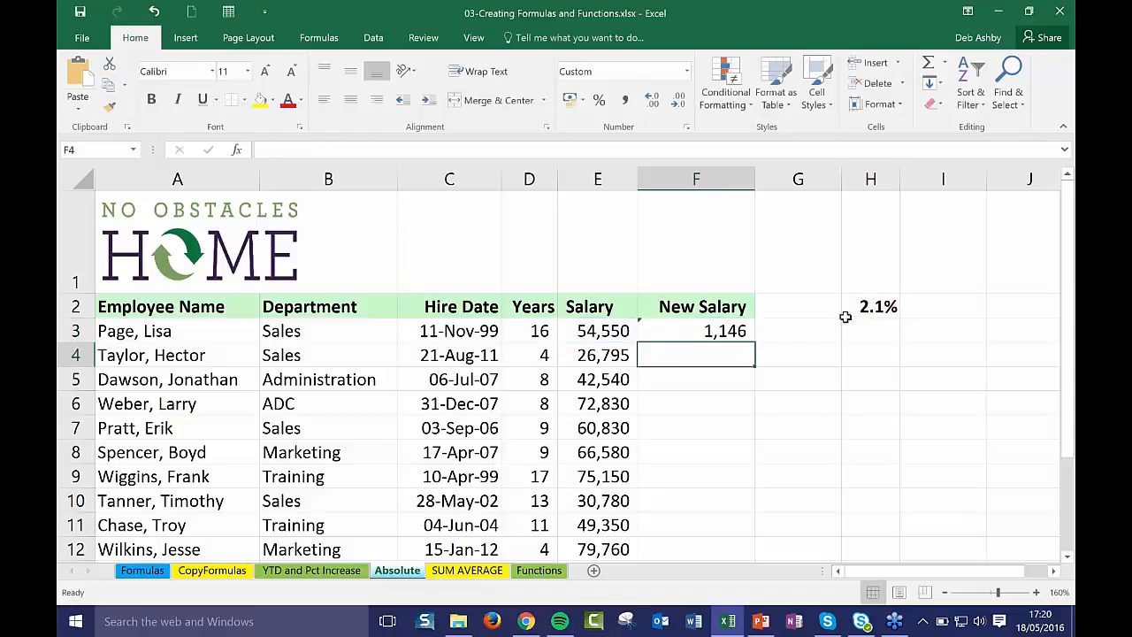
Step: Fill the F3 formula down the New Salary column to F14
click(733, 329)
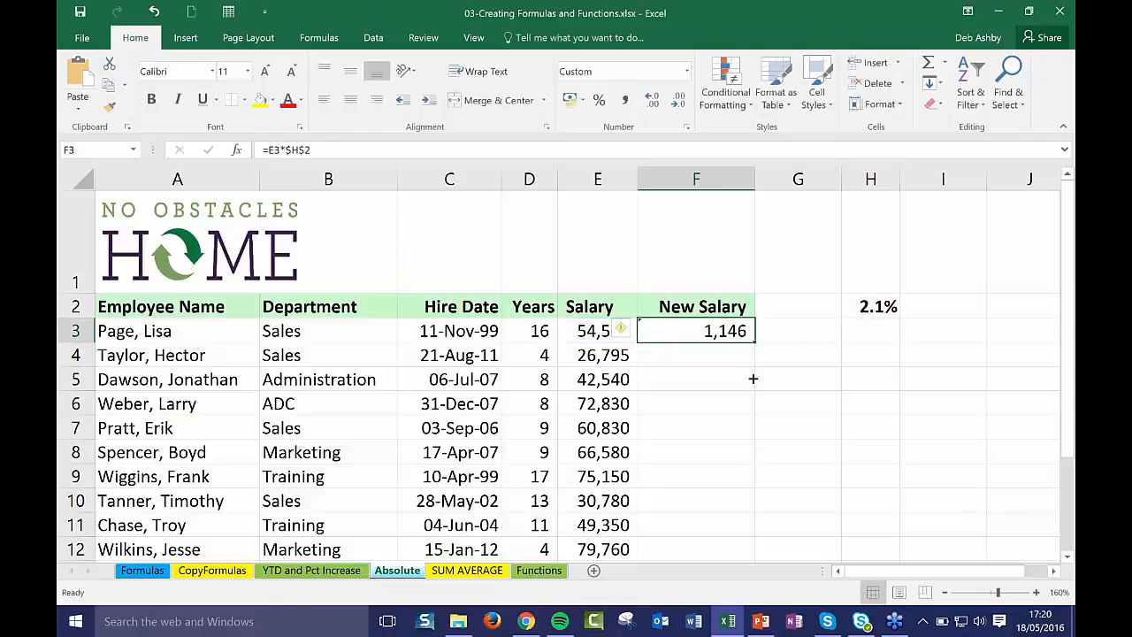
drag(754, 342, 760, 497)
click(870, 353)
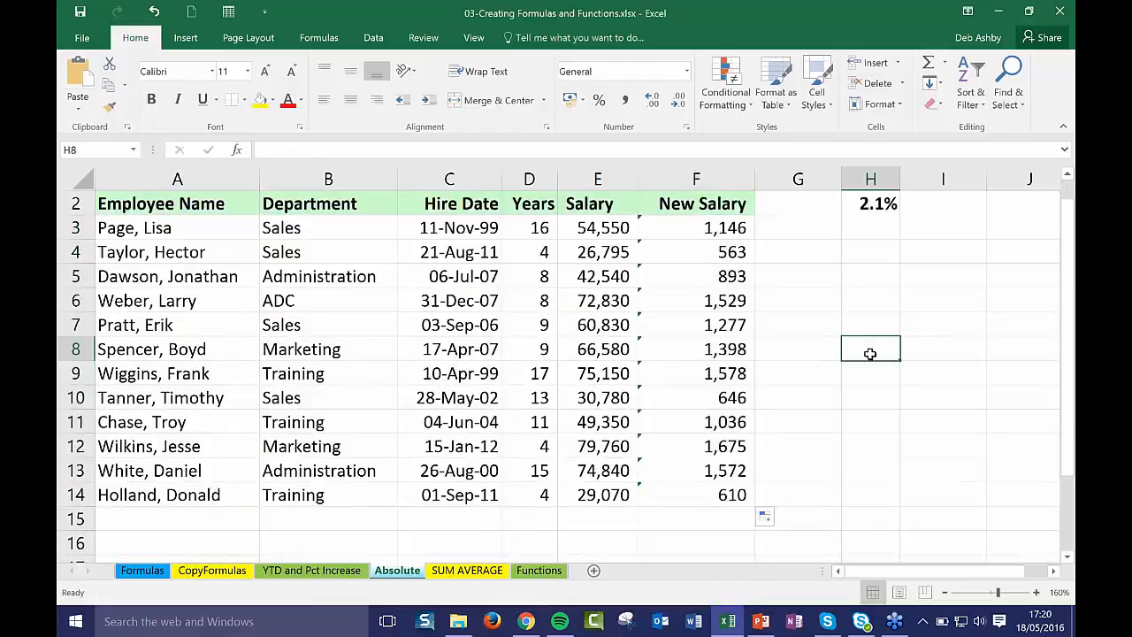
scroll(870, 353, up, 1)
Step: Examine the copied formulas in F5, F7, F9, F10 and F11 to compare their cell references
click(724, 376)
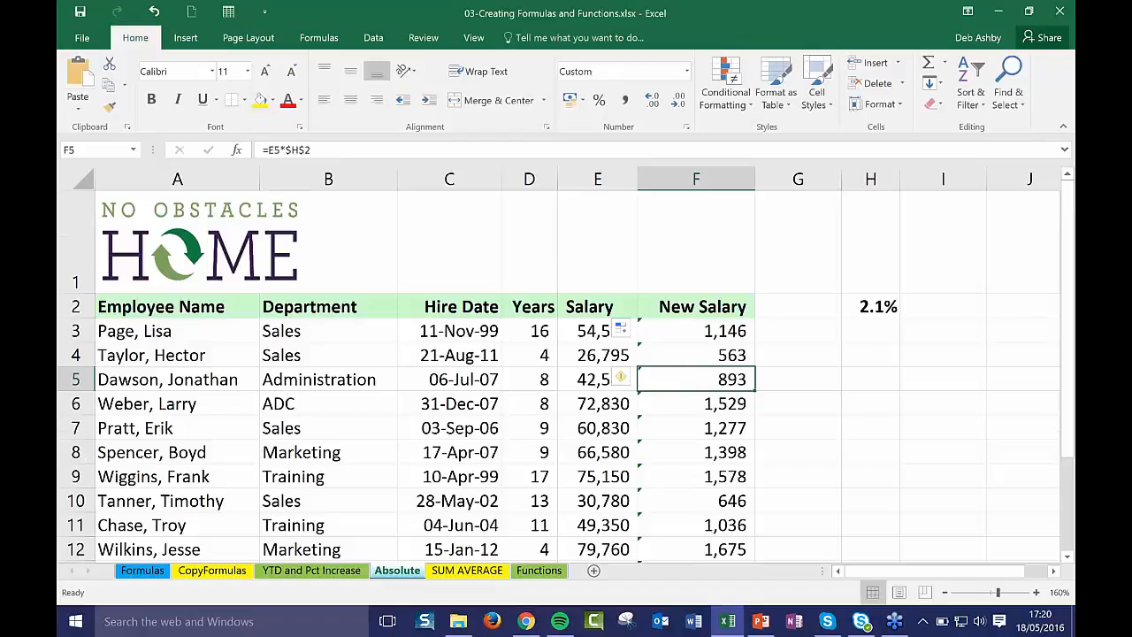
click(689, 433)
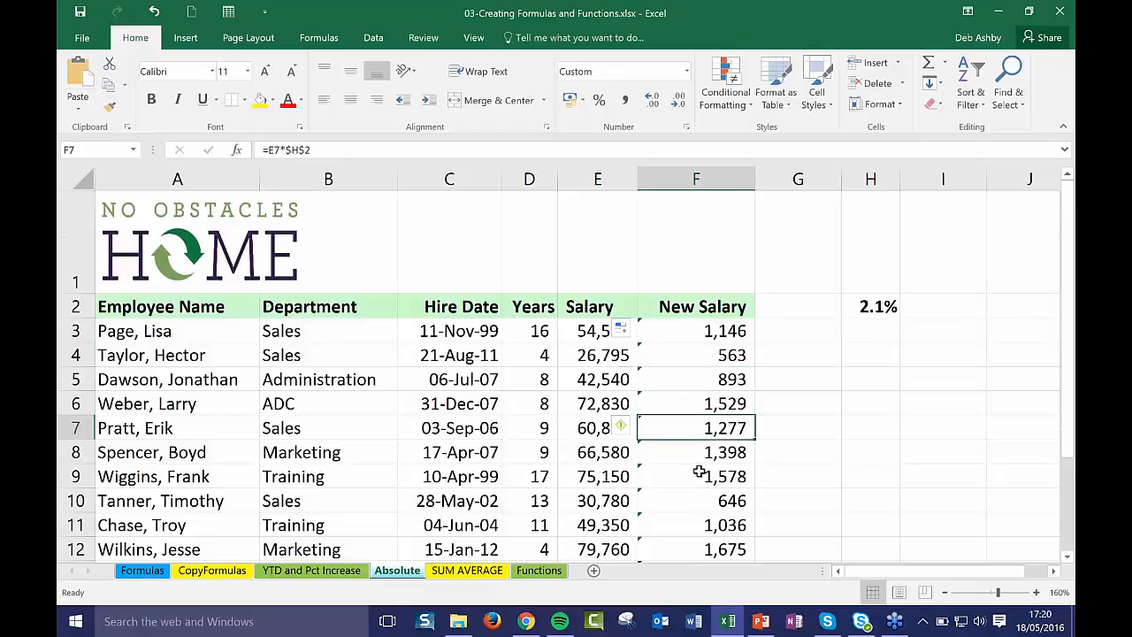
click(702, 475)
click(700, 504)
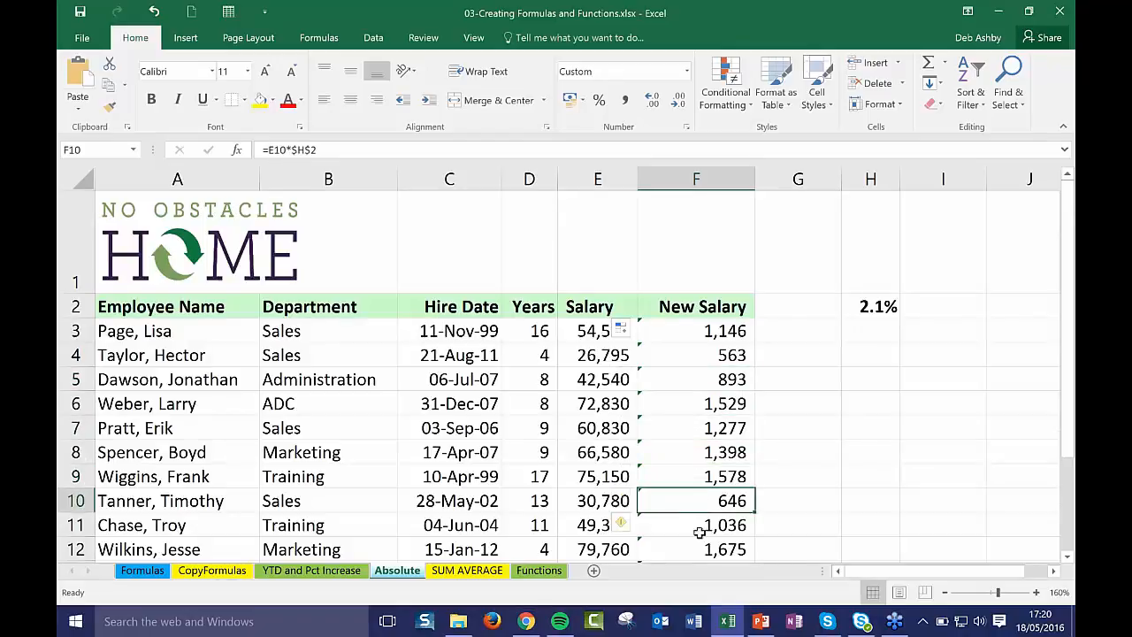
click(694, 525)
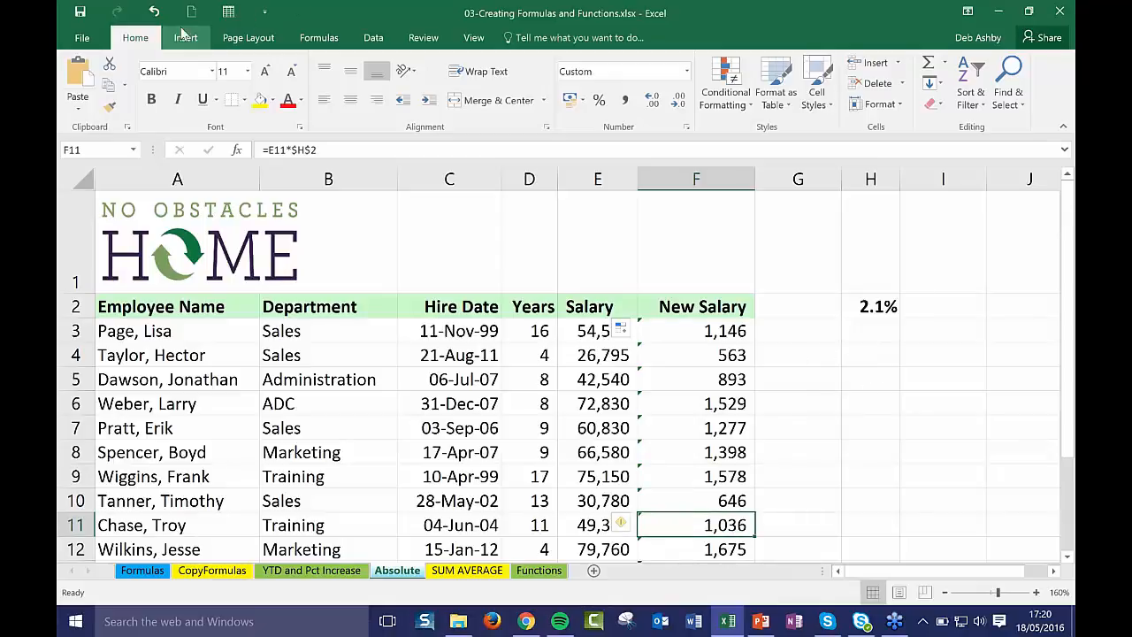
Step: Undo the fill and the formula entry so that the New Salary column is empty again
click(778, 363)
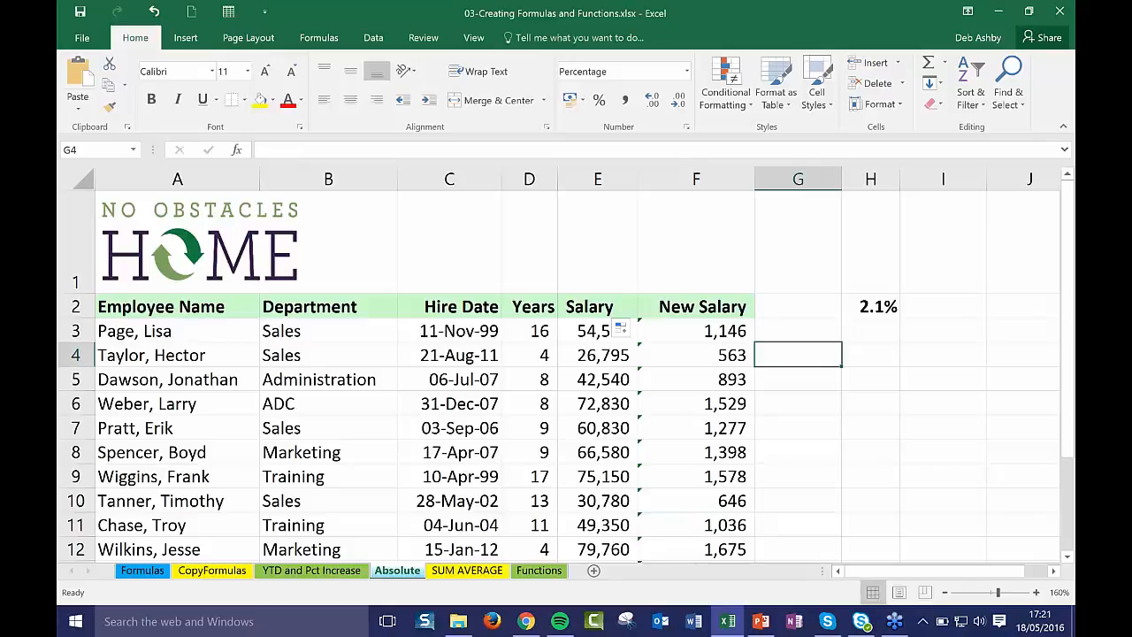
scroll(566, 372, down, 1)
scroll(705, 318, up, 1)
click(155, 15)
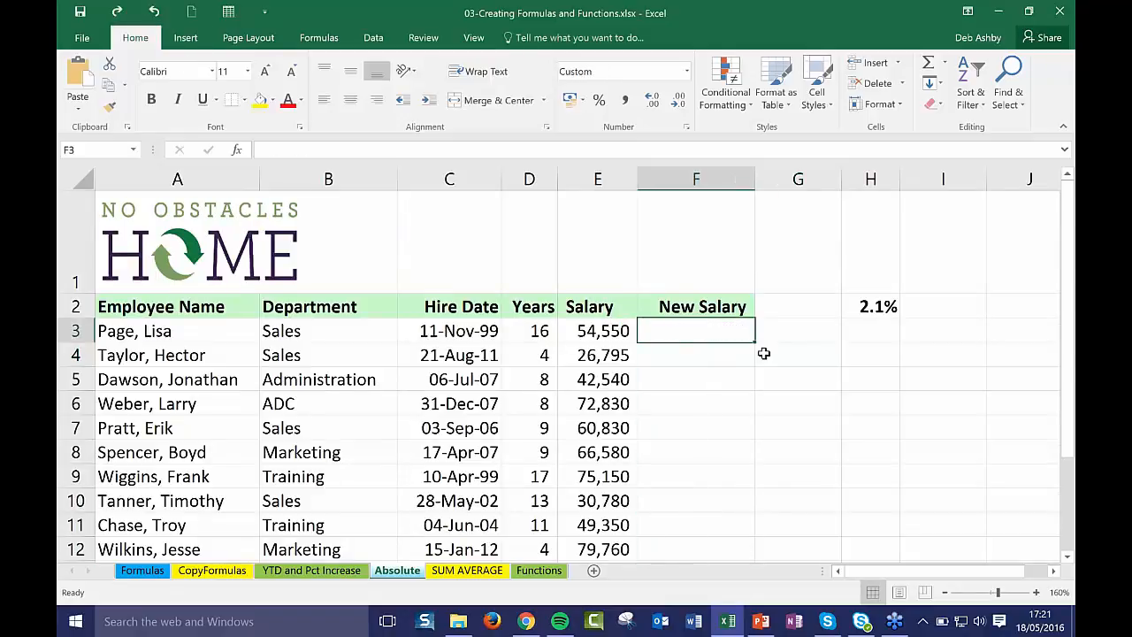
text(=)
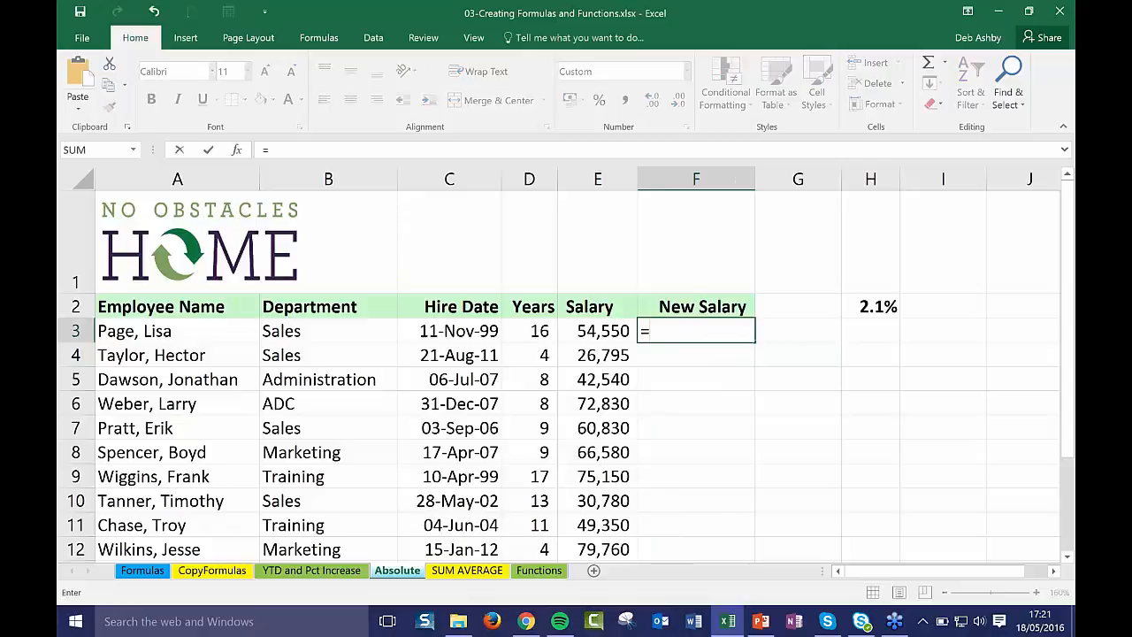
click(597, 331)
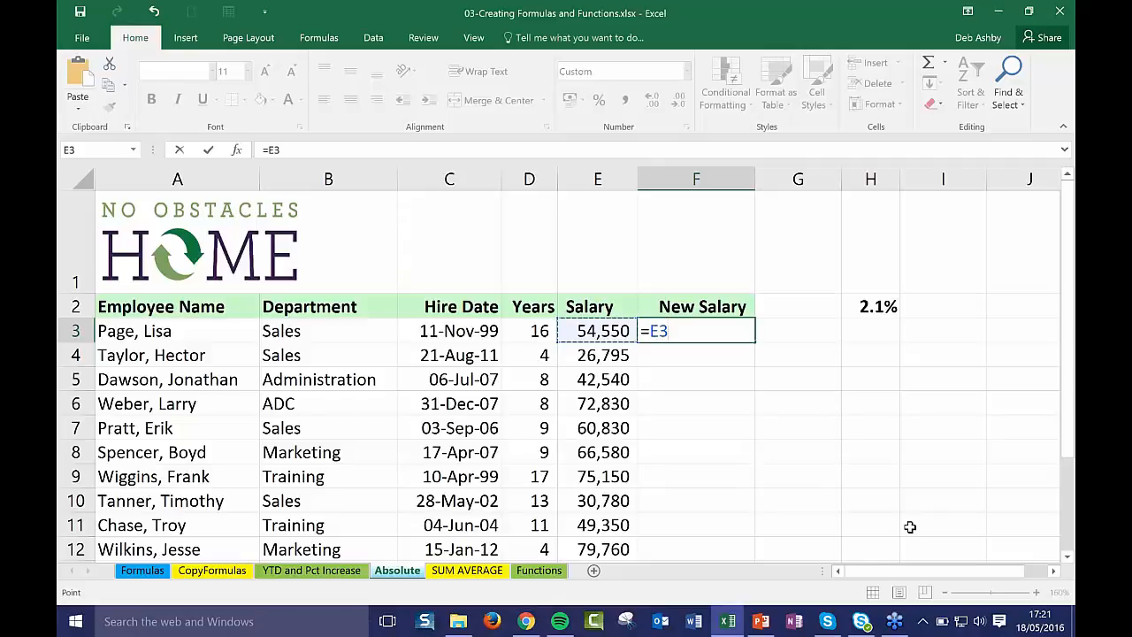
text(*)
click(874, 306)
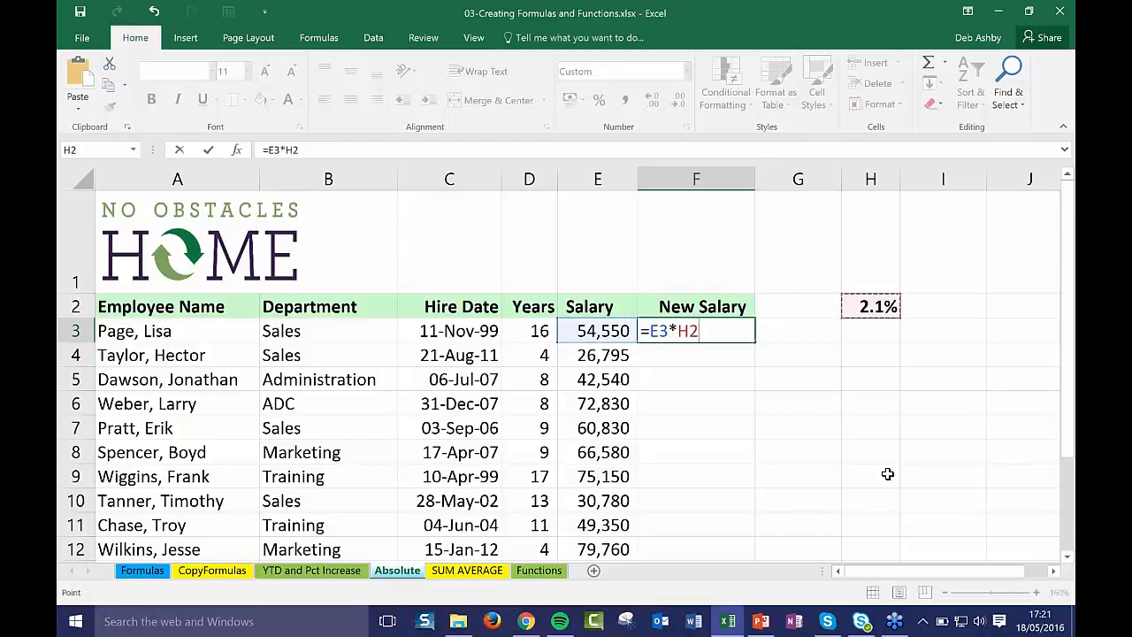
key(BackSpace)
key(BackSpace)
key(BackSpace)
key(BackSpace)
key(BackSpace)
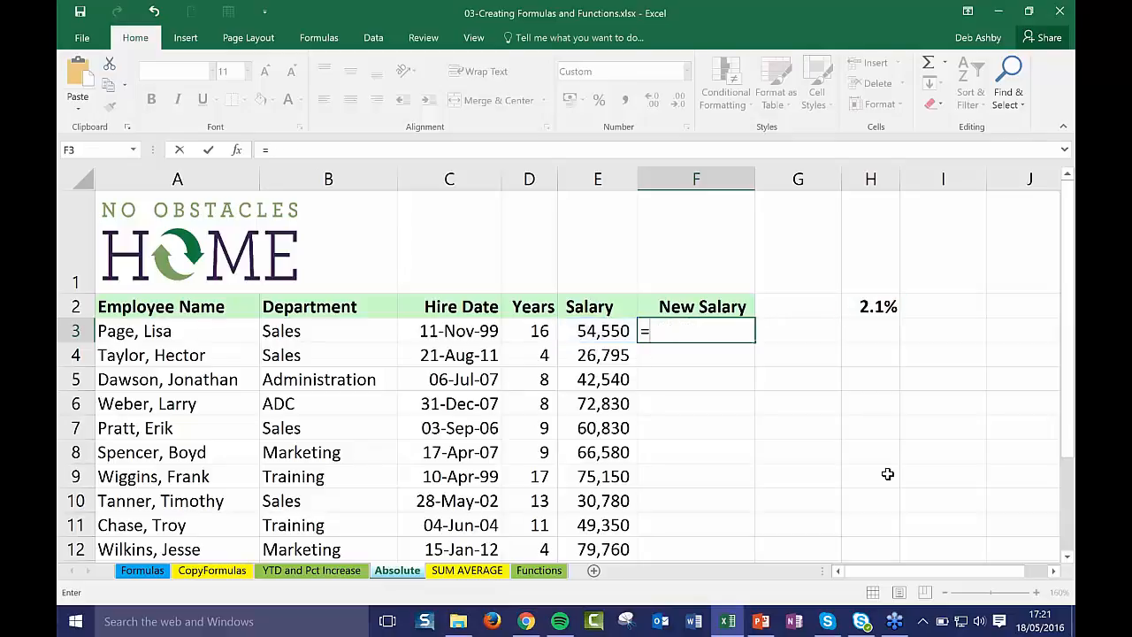
Step: Build the New Salary formula in F3 as =SUM(E3*H2)+E3, adding the percentage increase to the existing salary
text(SUM)
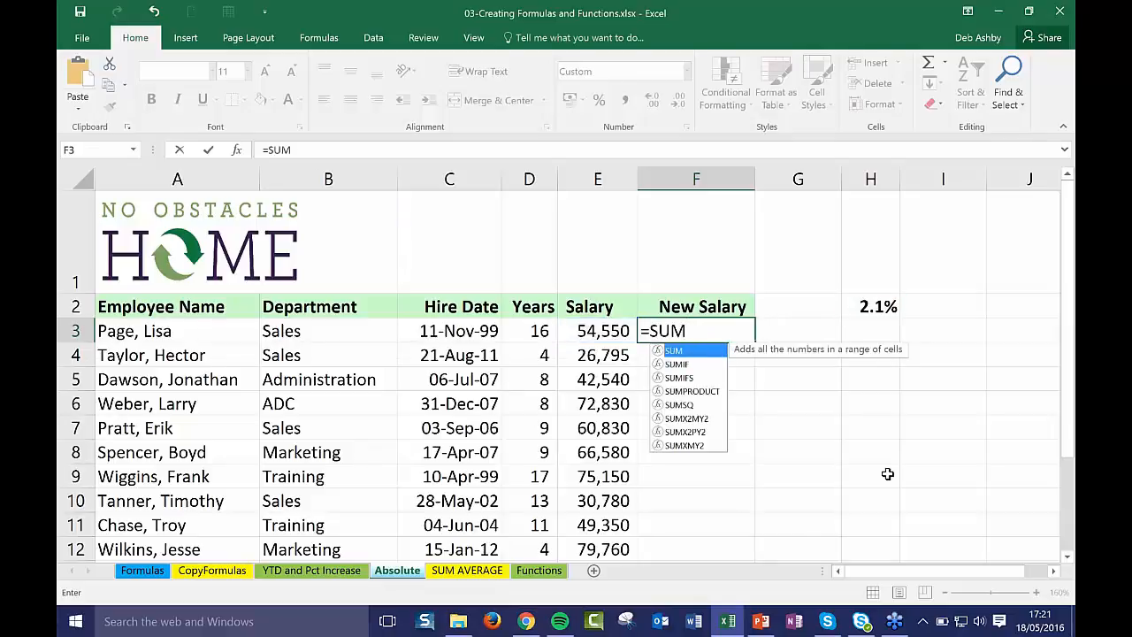
text(()
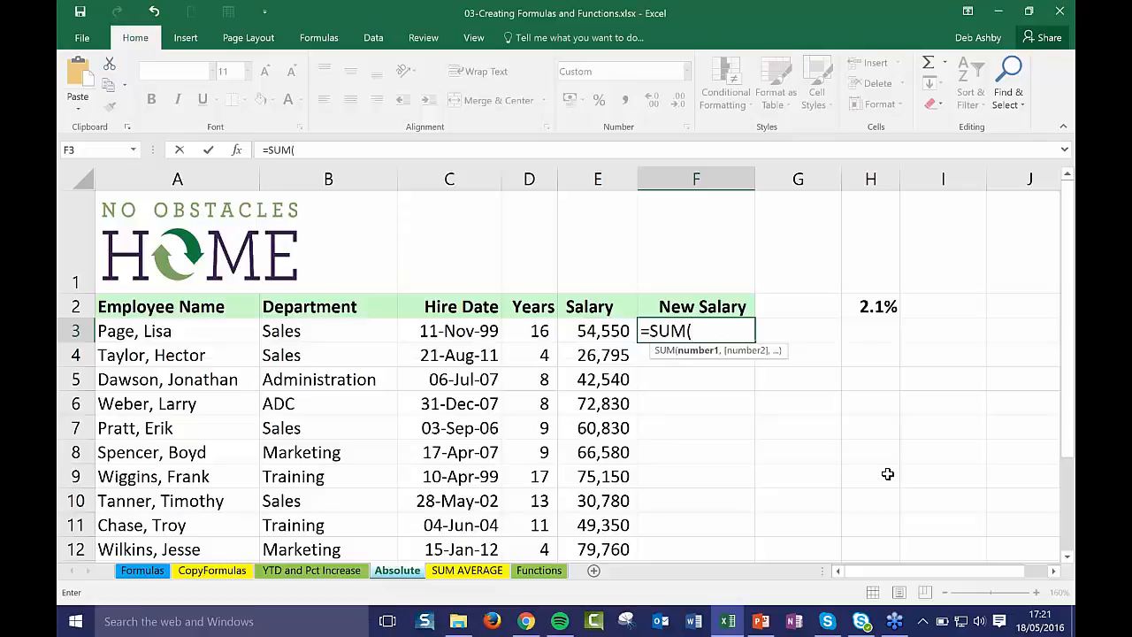
text(E3*)
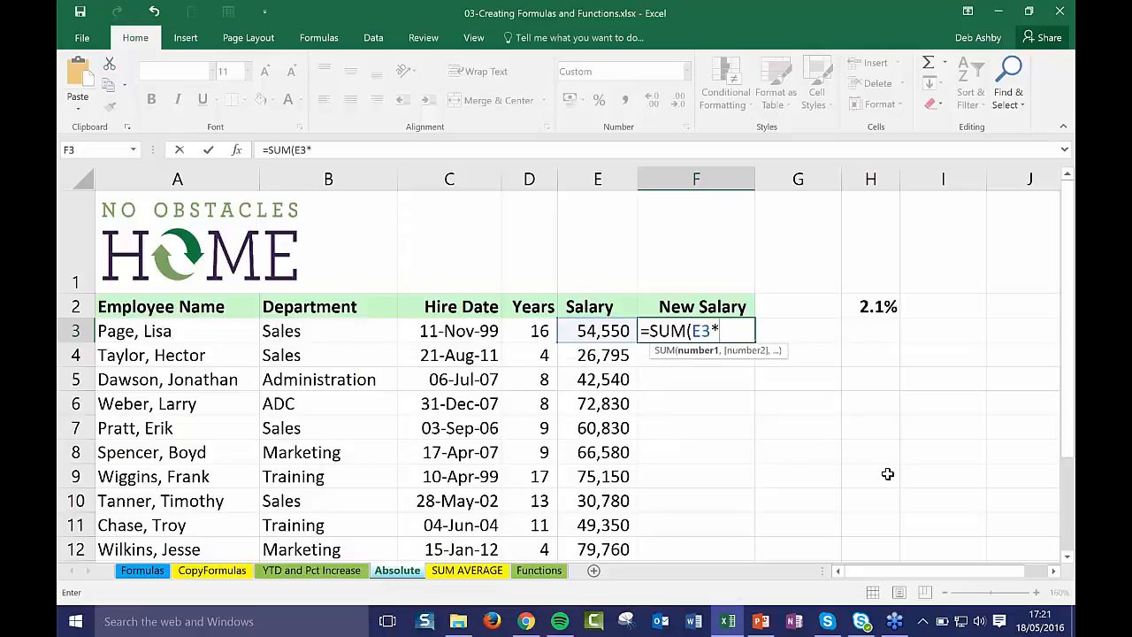
click(875, 308)
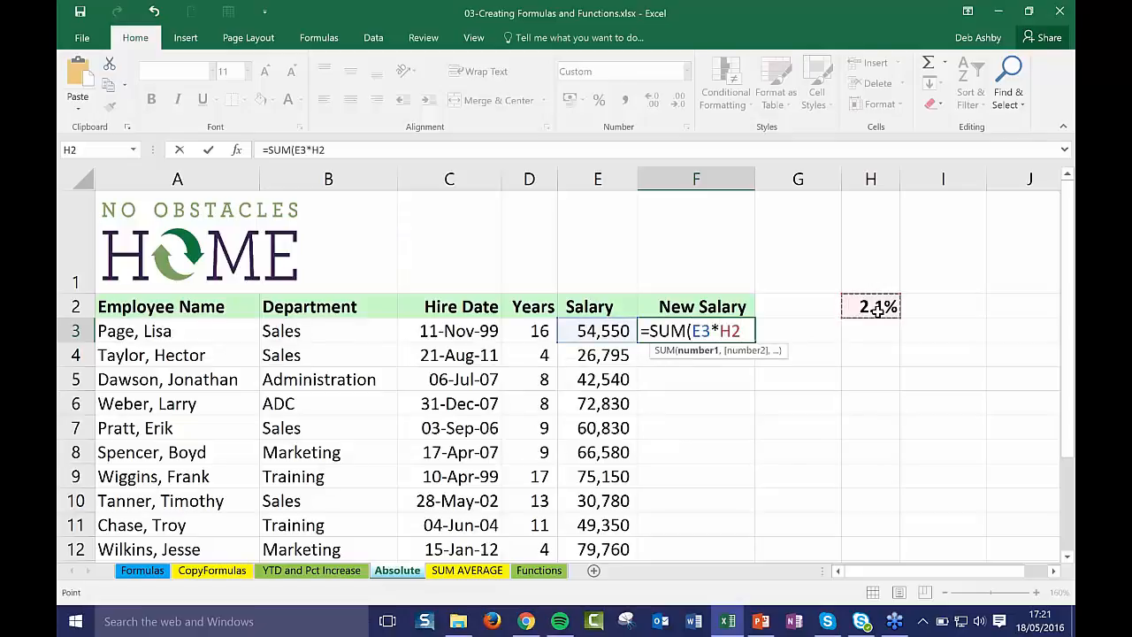
text())
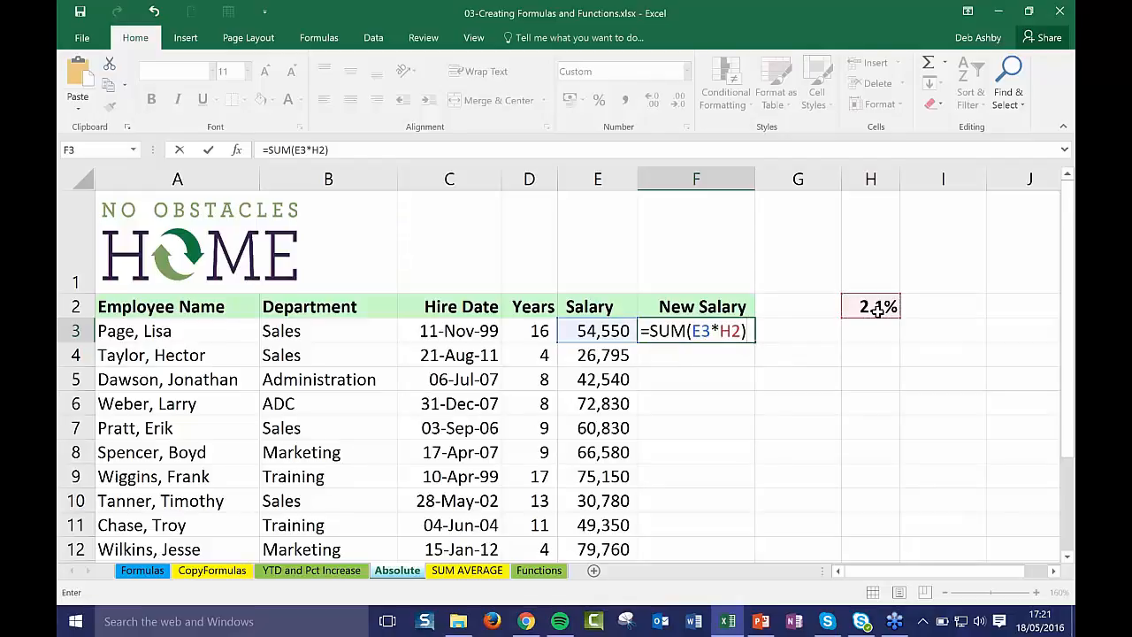
text(+)
click(595, 330)
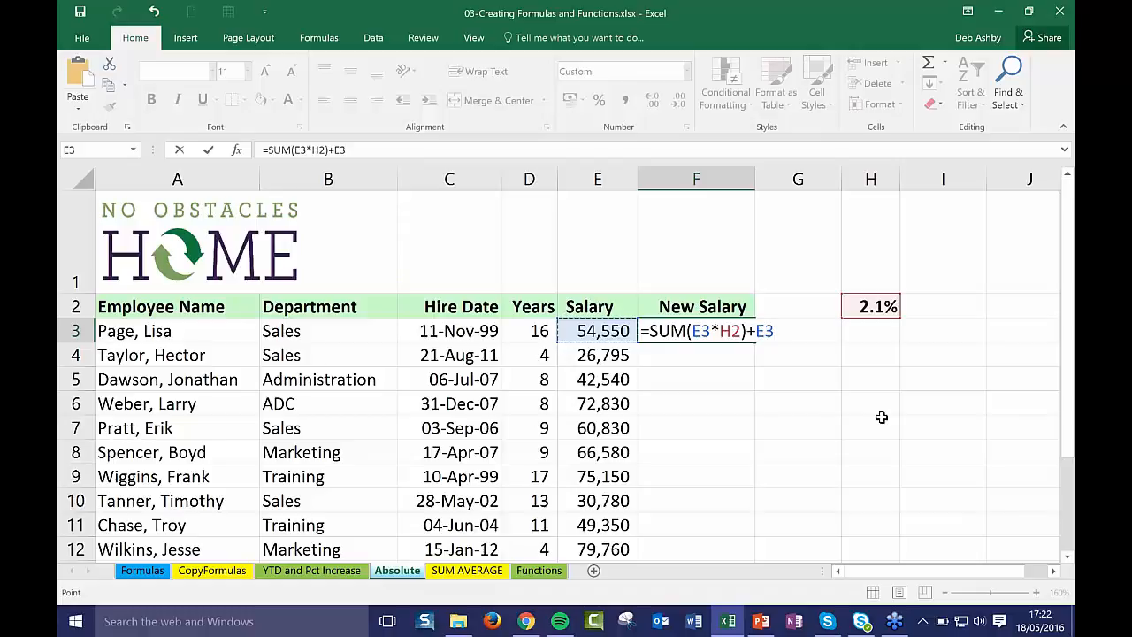
Step: Make the H2 reference in the F3 formula absolute, giving =SUM(E3*$H$2)+E3, and enter the formula
double_click(732, 333)
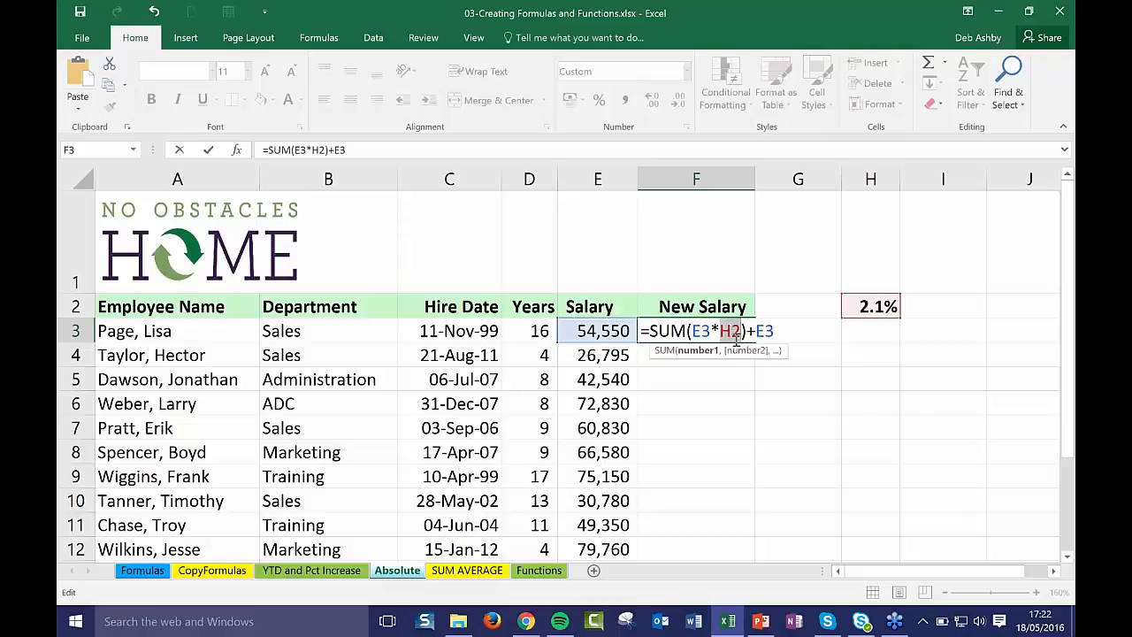
key(F4)
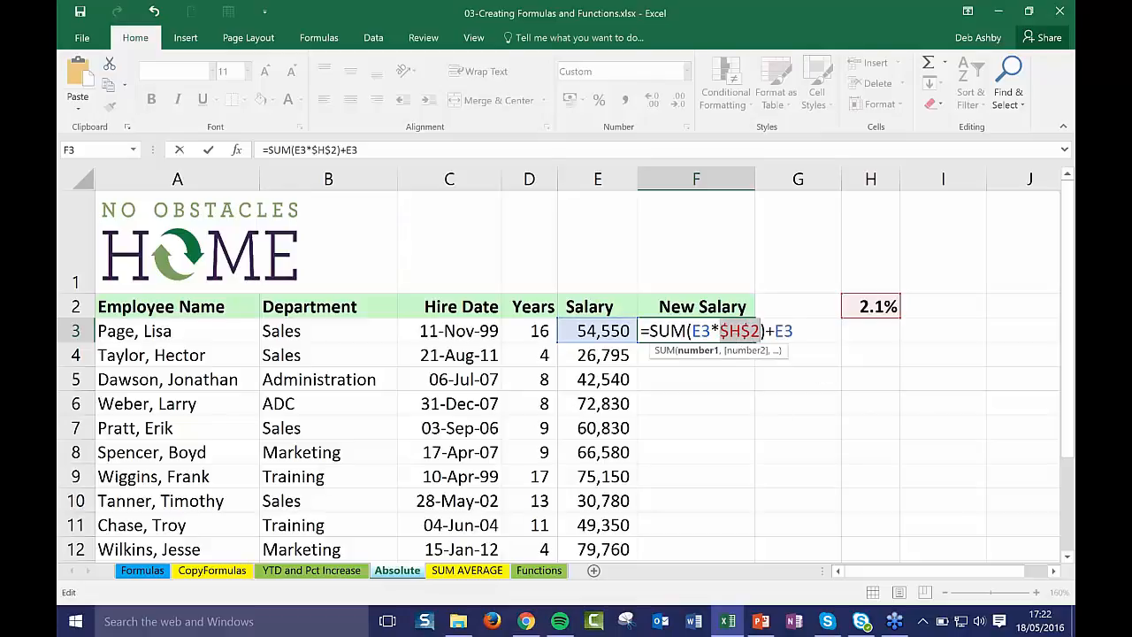
click(817, 333)
key(Return)
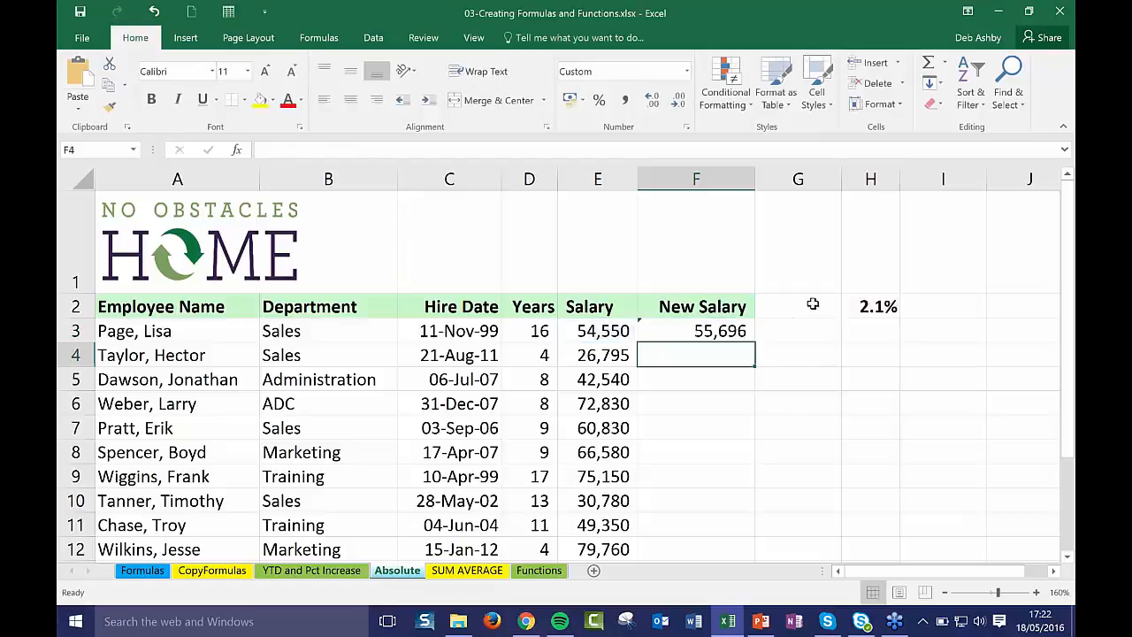
Step: Copy the completed New Salary formula from F3 down to F14
click(685, 331)
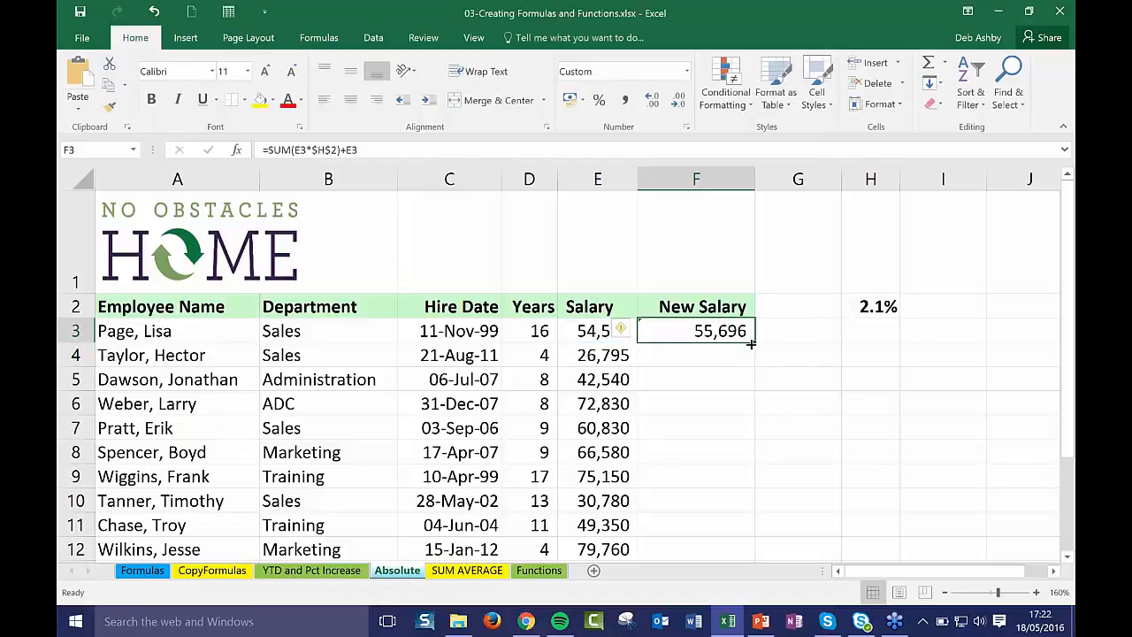
drag(754, 343, 756, 506)
click(868, 325)
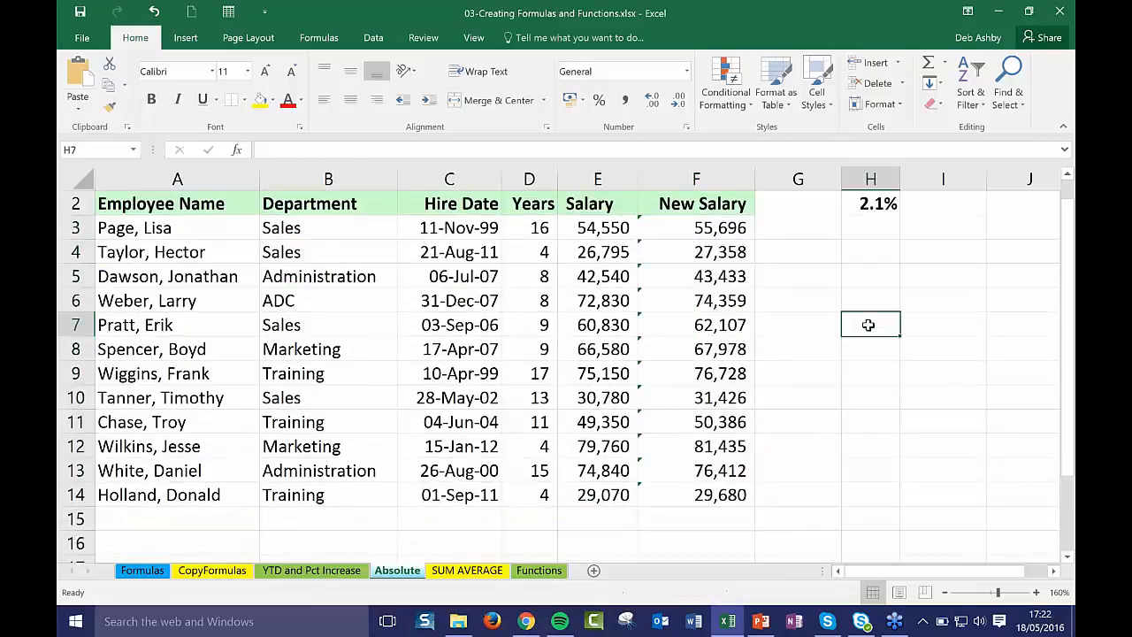
scroll(868, 325, up, 1)
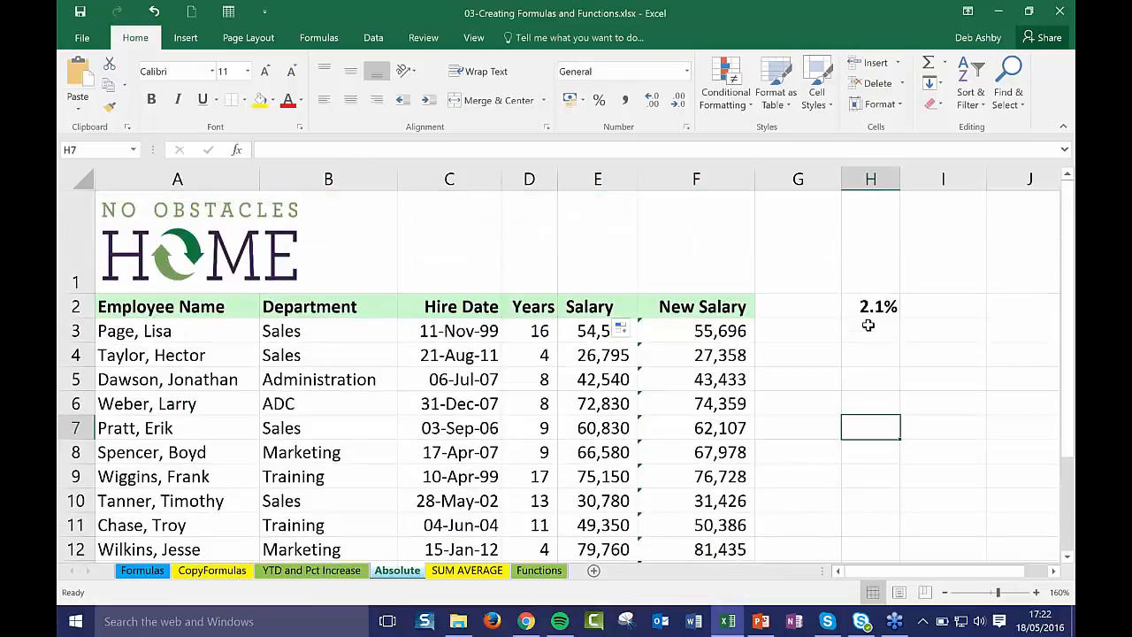
click(693, 355)
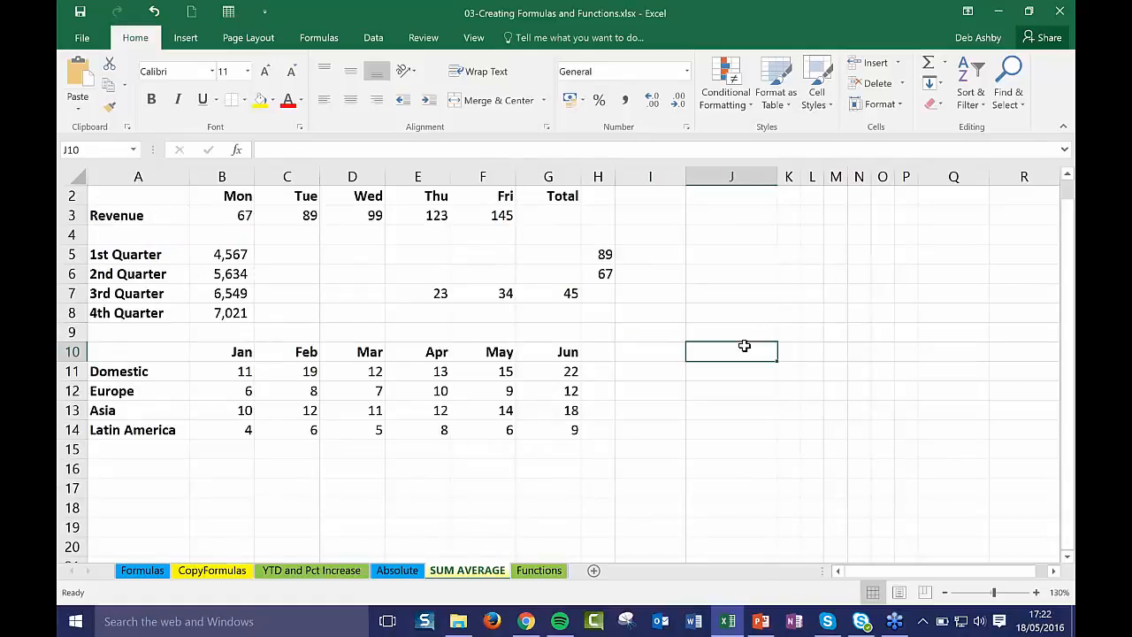
Step: Add the headings Count, Min and Max in I10:K10 of the SUM AVERAGE sheet and widen columns J and K
click(665, 363)
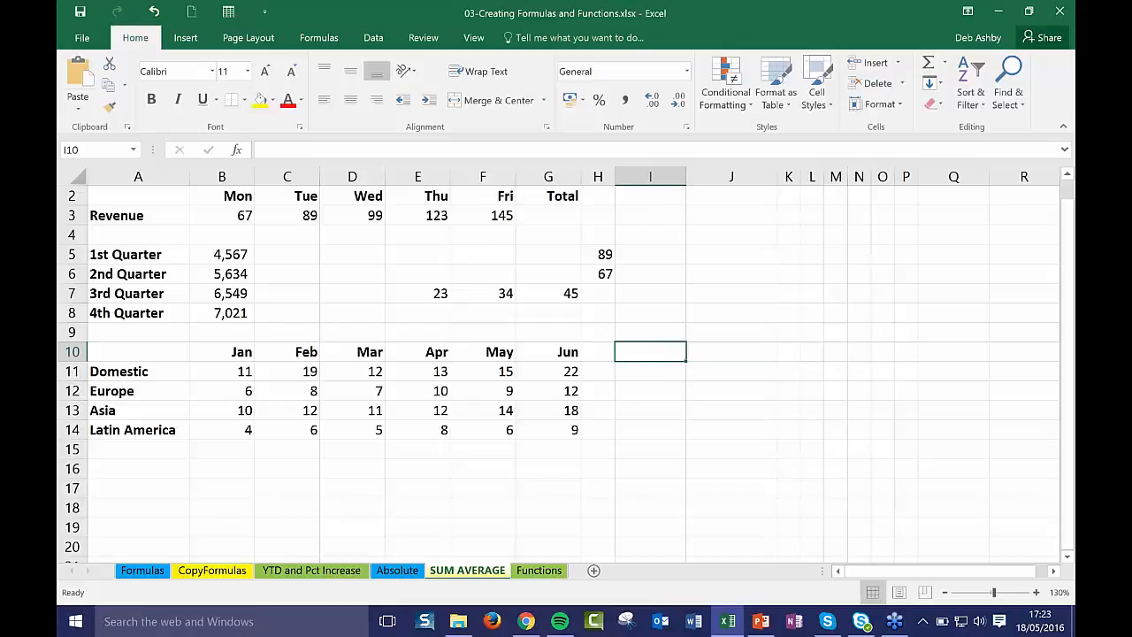
text(CO)
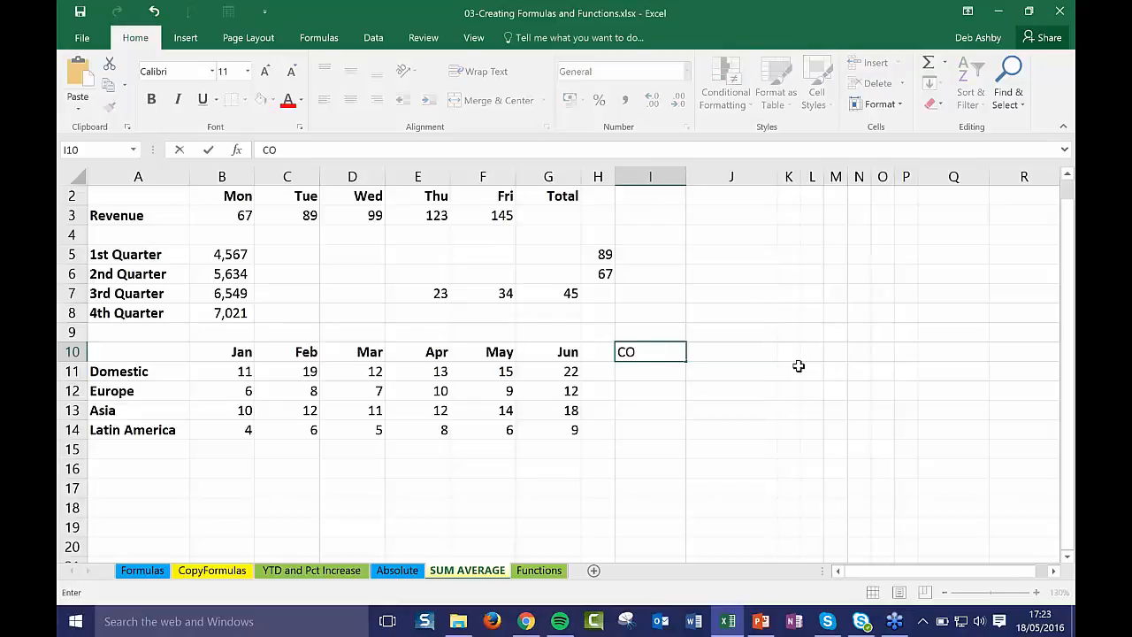
key(BackSpace)
text(ount)
key(Tab)
text(Min)
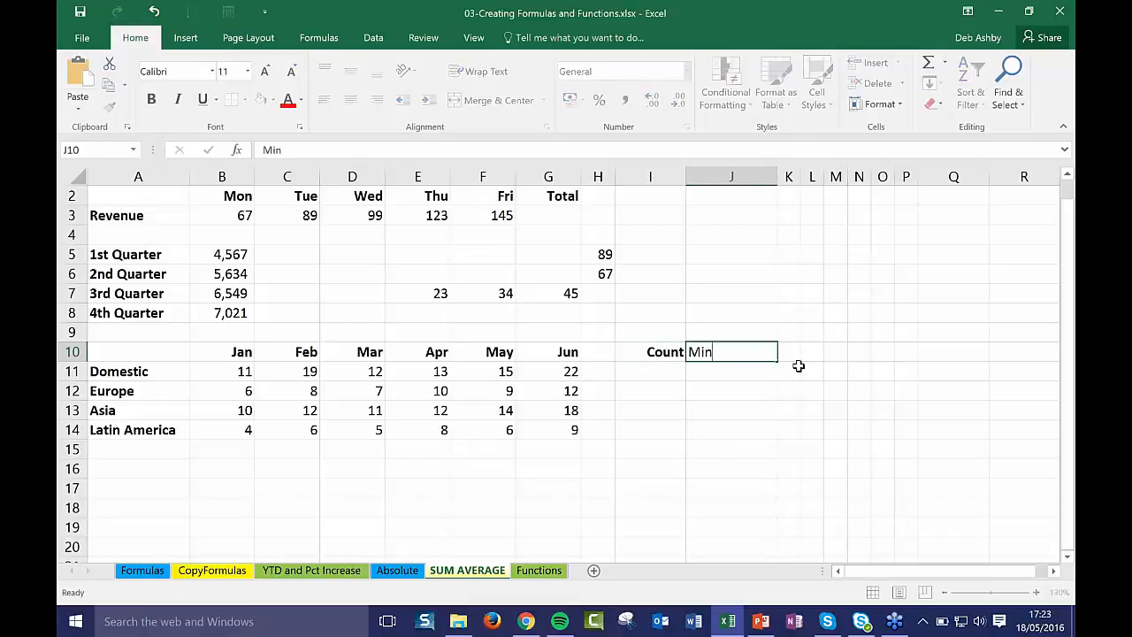
key(Tab)
text(Max)
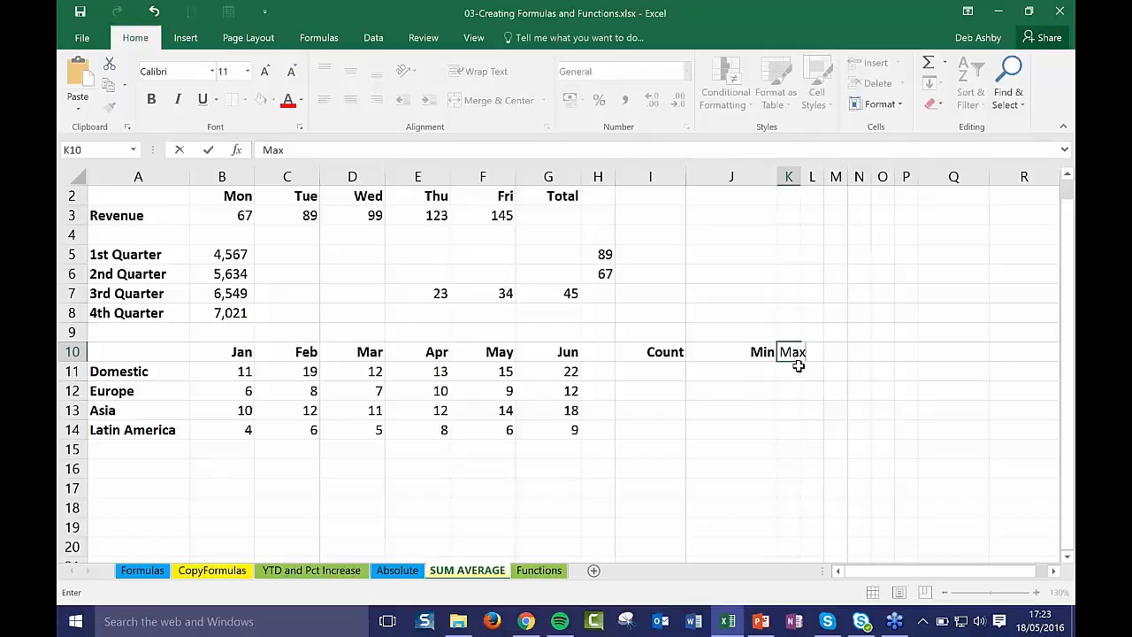
click(844, 296)
drag(780, 175, 883, 180)
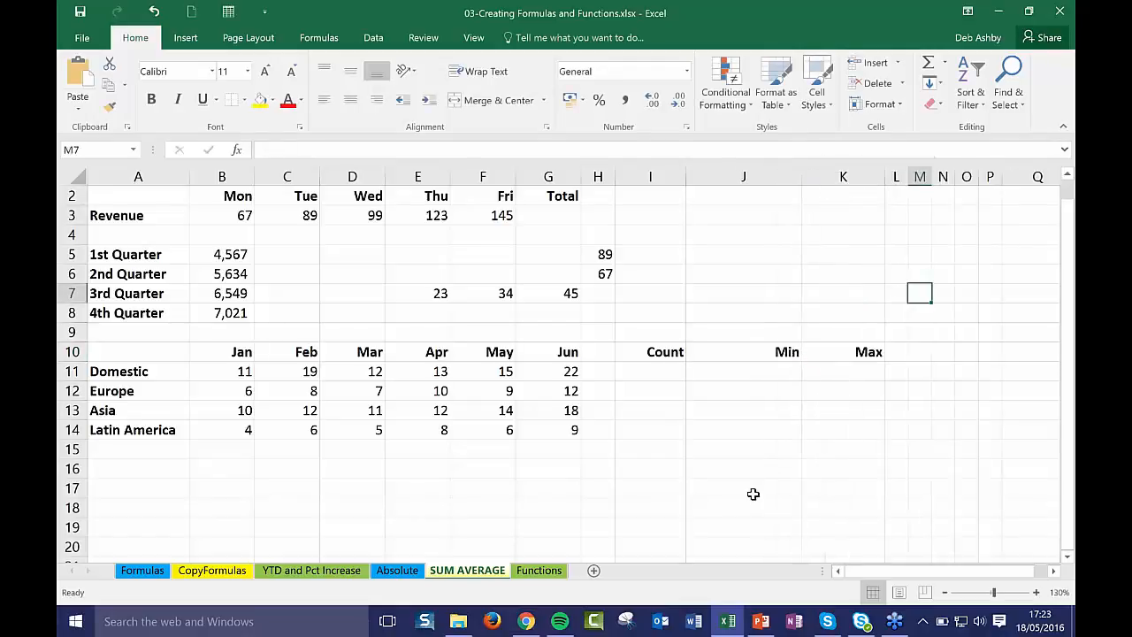
Step: Enter =COUNT(B11:G11) in I11 to count the Domestic row's monthly values, and copy the formula down to I14
click(662, 374)
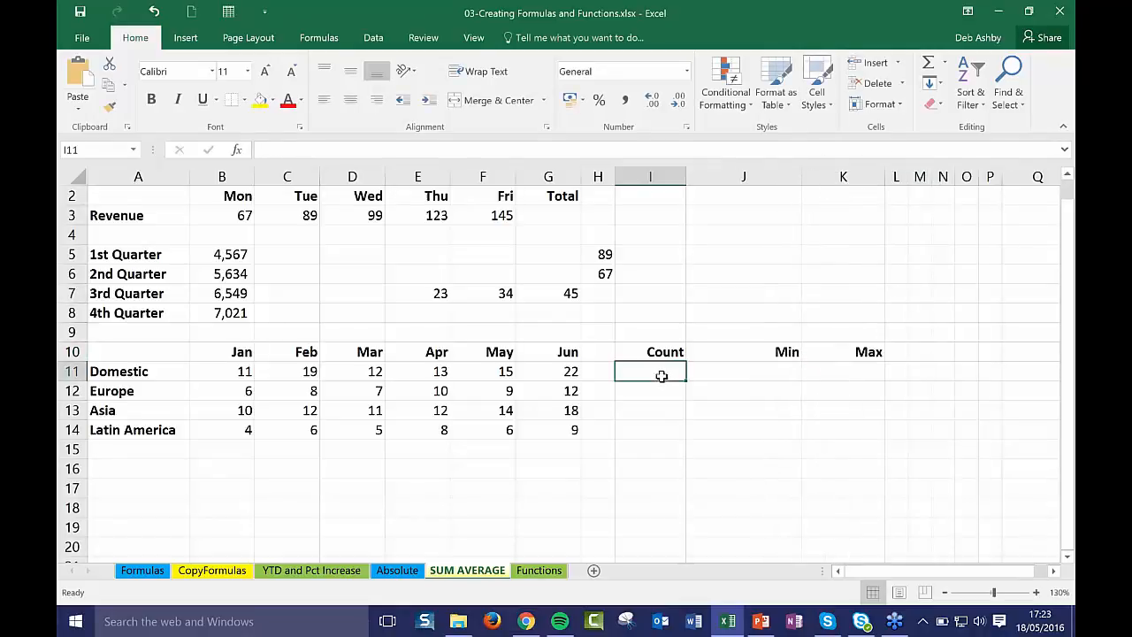
click(945, 66)
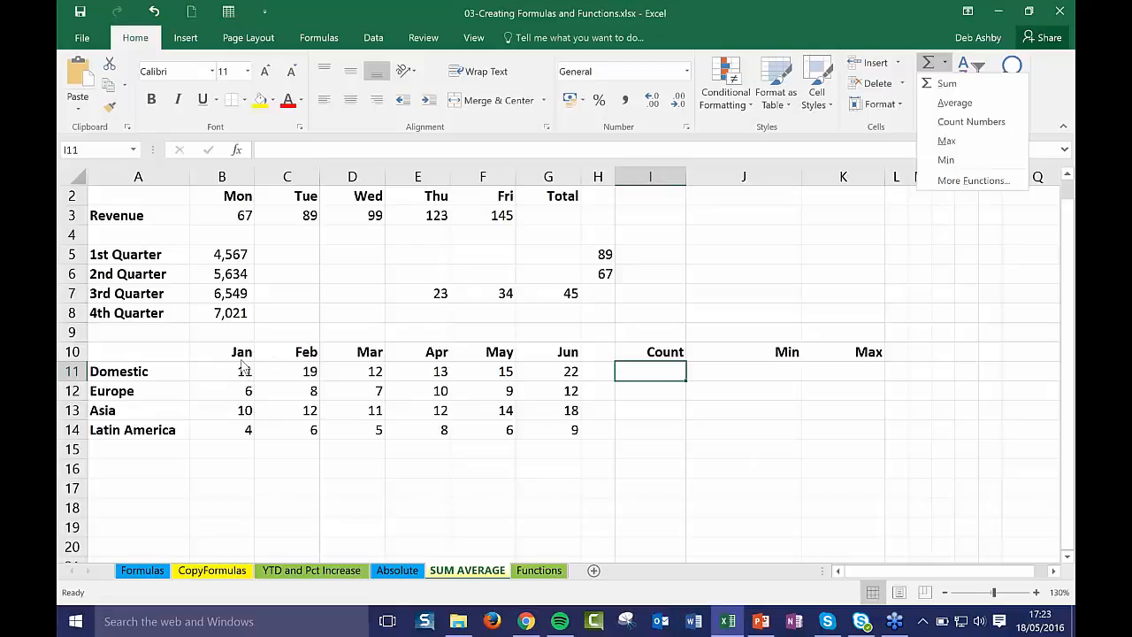
click(658, 381)
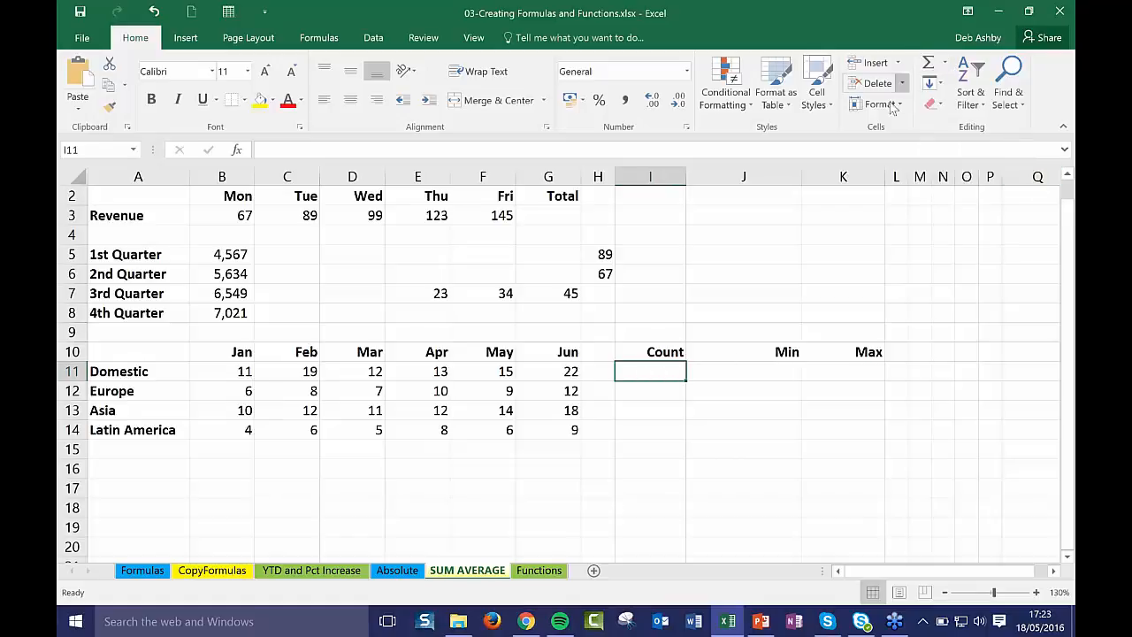
click(945, 62)
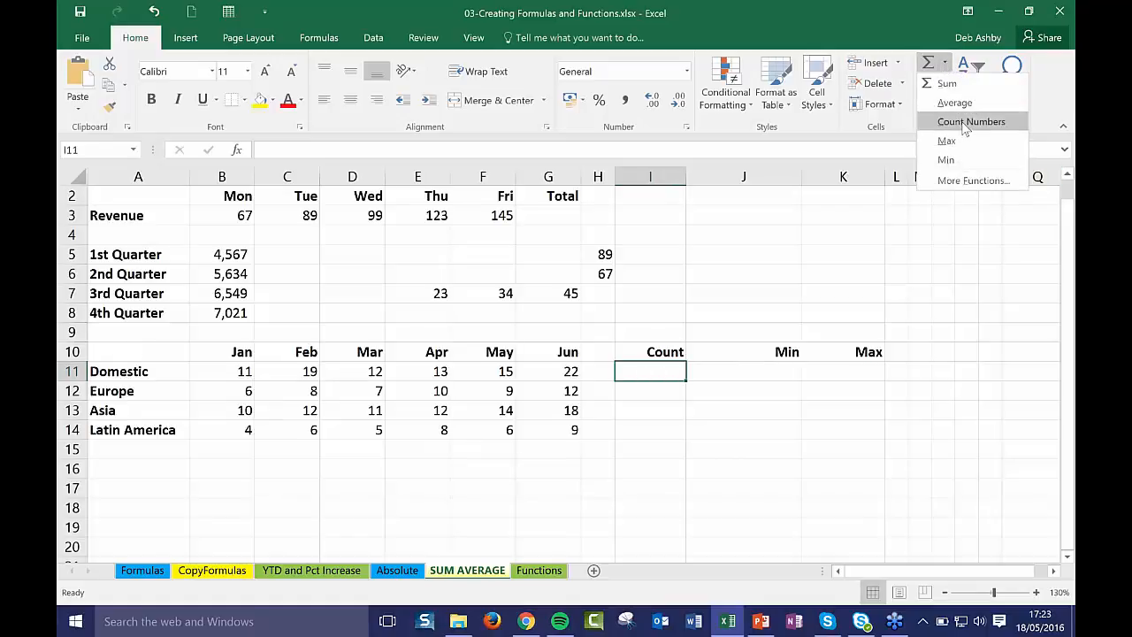
click(965, 122)
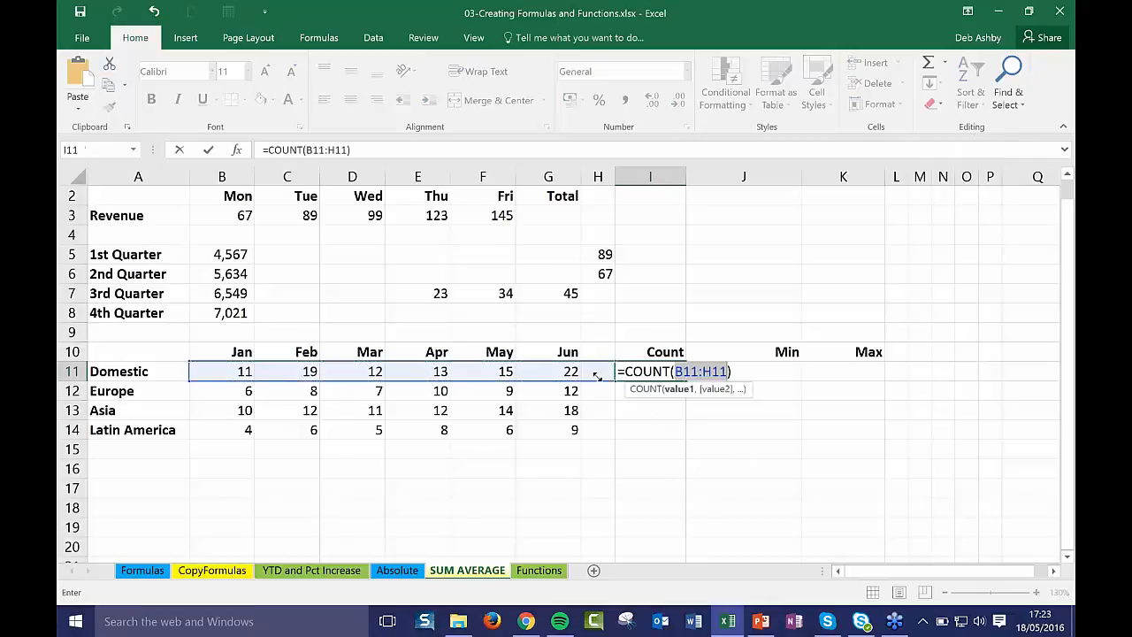
drag(597, 376, 581, 376)
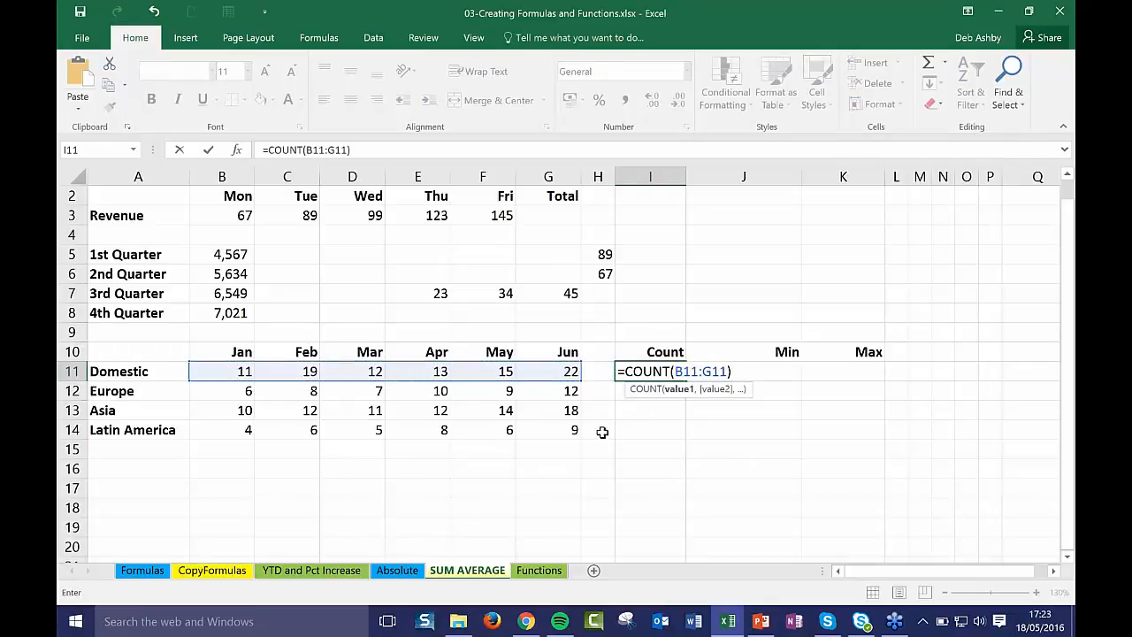
key(Return)
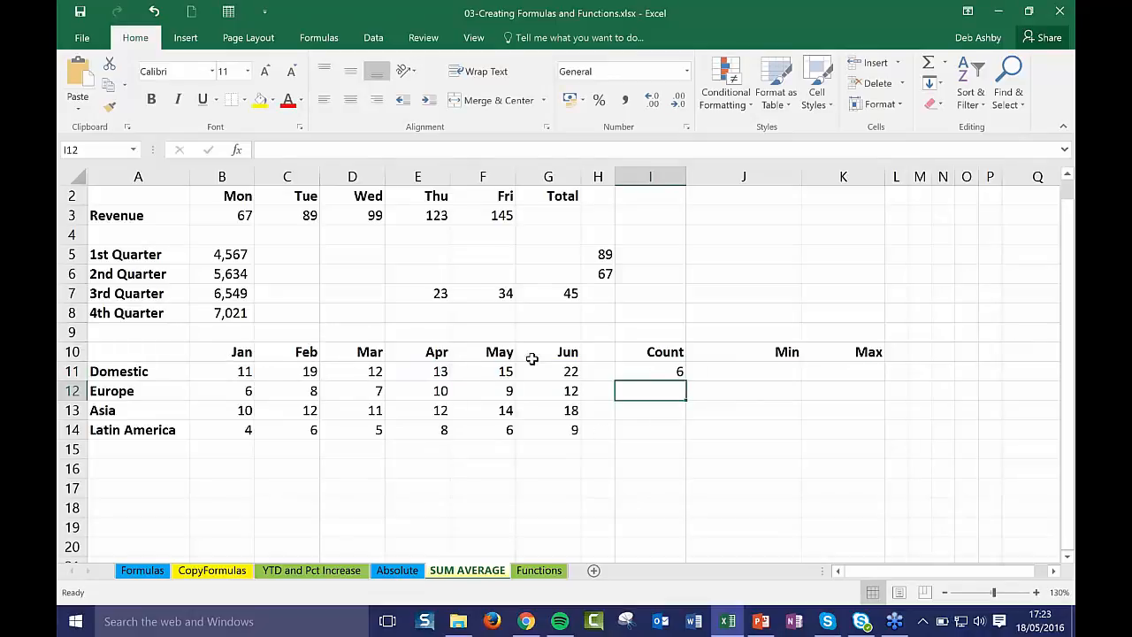
click(672, 371)
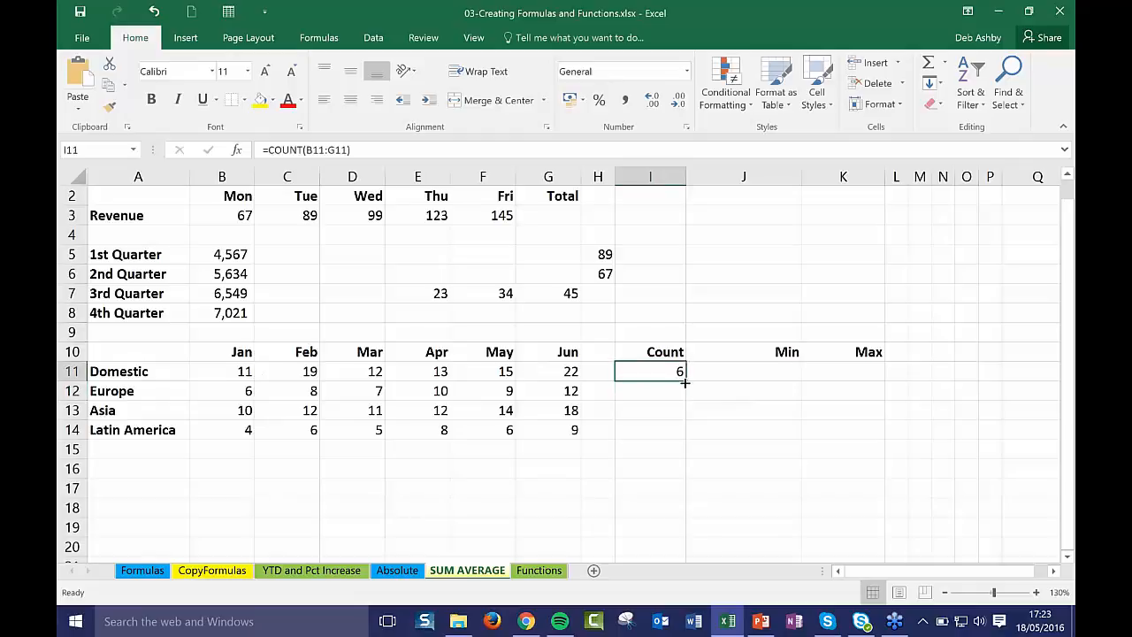
drag(684, 382, 685, 439)
Step: Enter =MIN(B11:G11) in J11 to find the Domestic row's lowest monthly value, and copy the formula down to J14
click(765, 371)
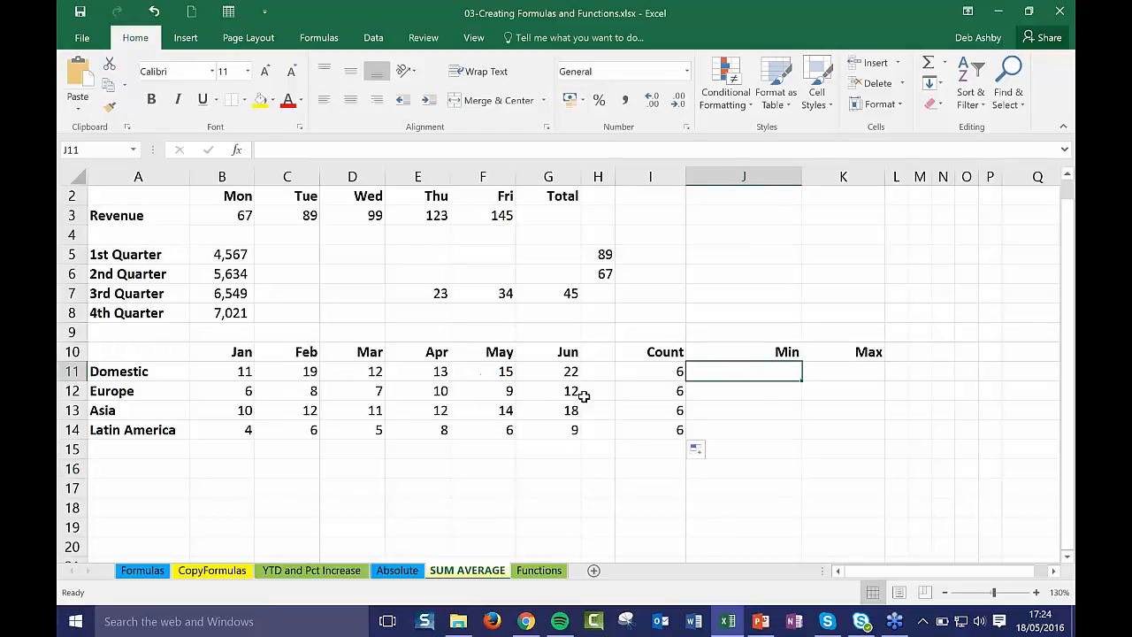
click(945, 64)
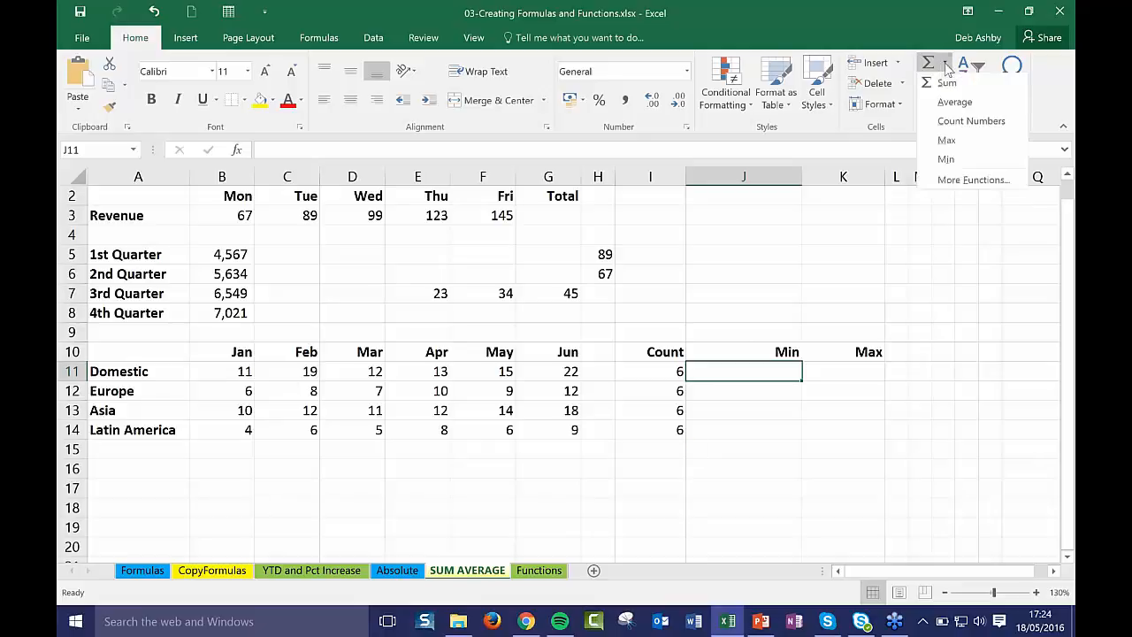
click(946, 160)
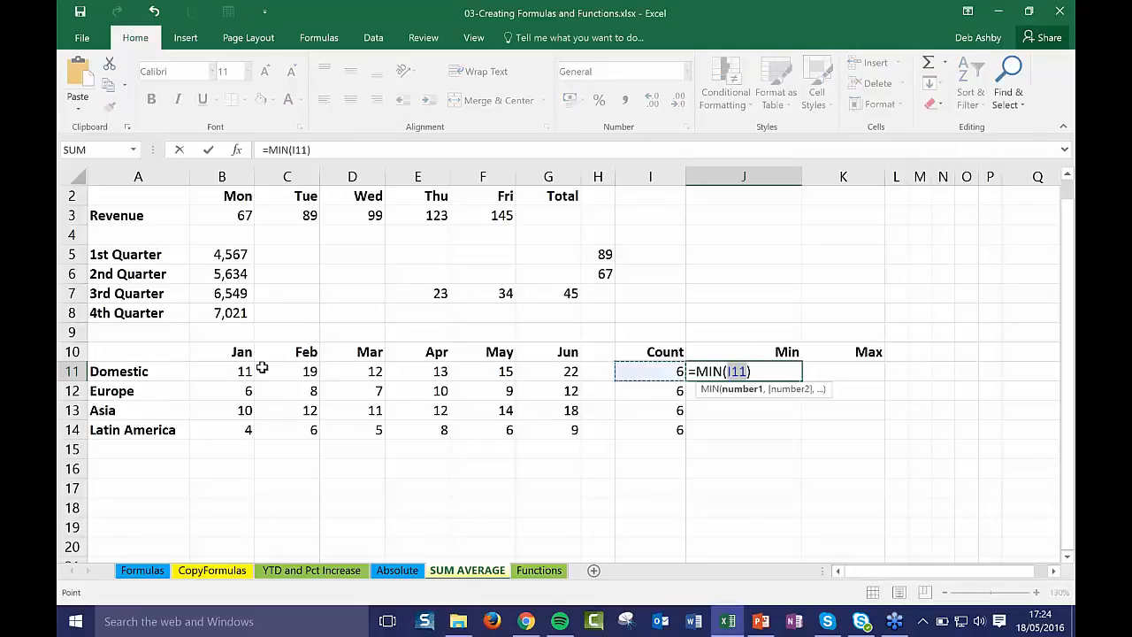
drag(224, 371, 571, 372)
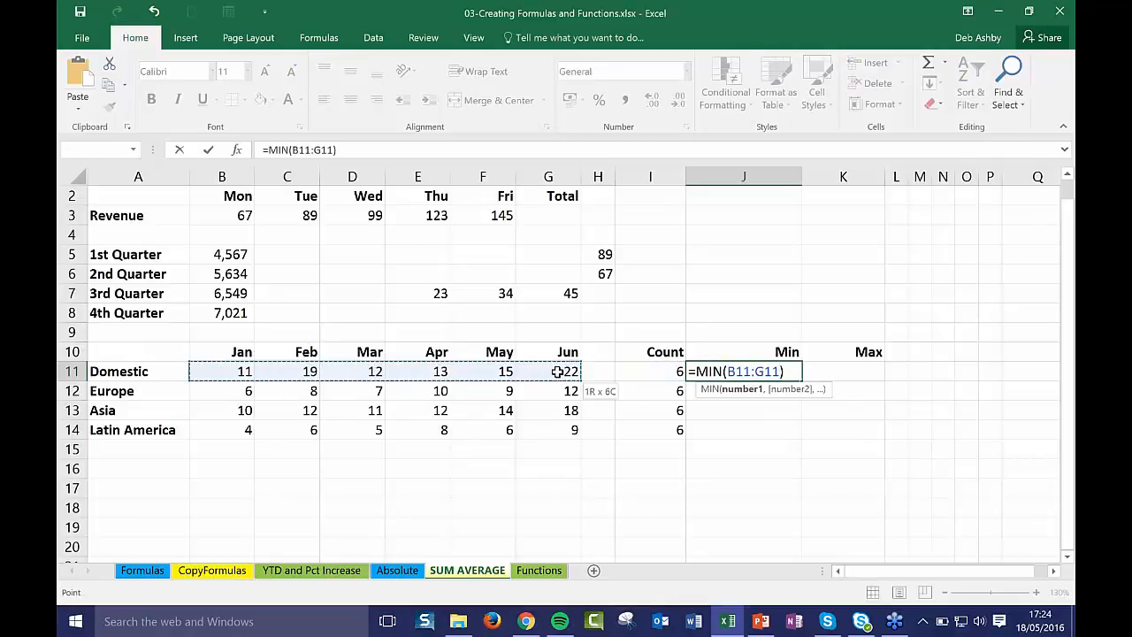
key(Return)
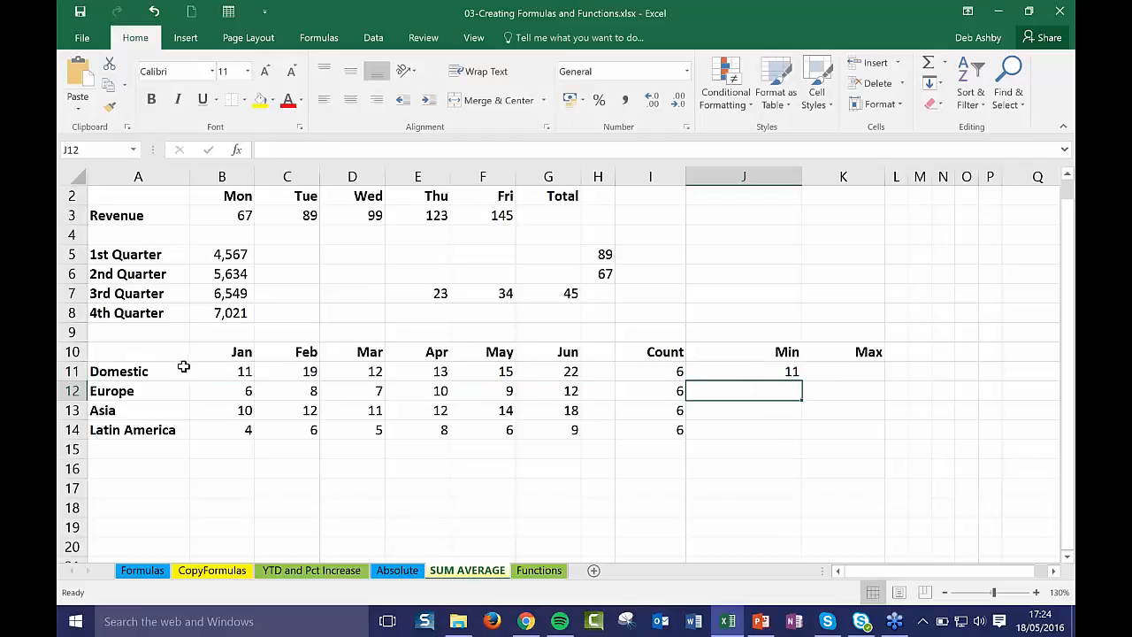
drag(253, 371, 533, 371)
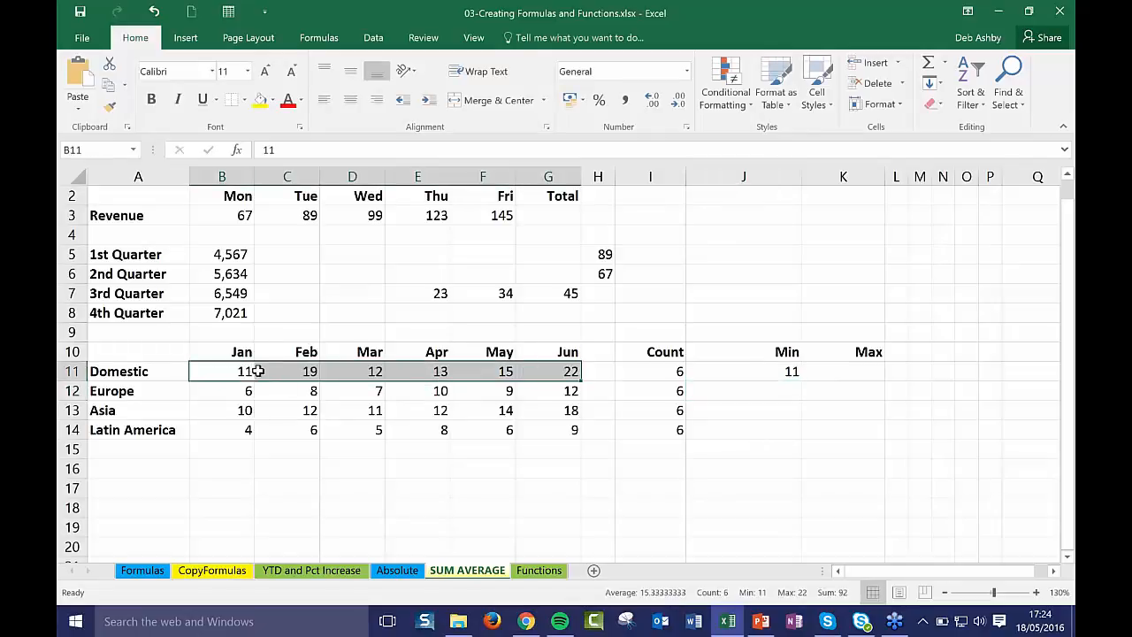
click(778, 375)
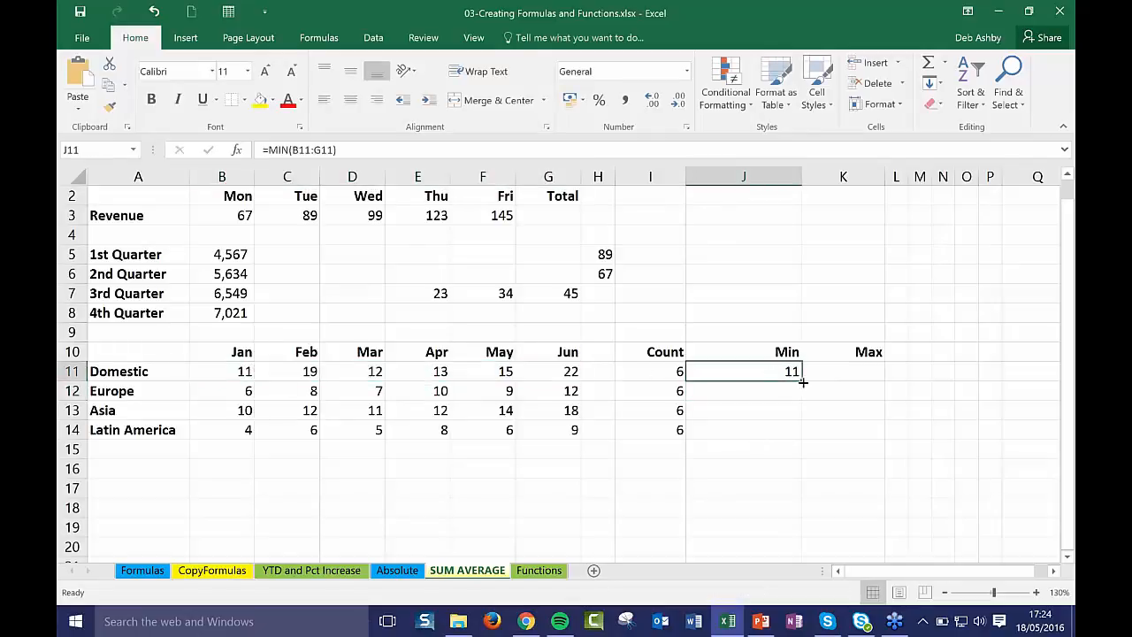
drag(802, 381, 803, 437)
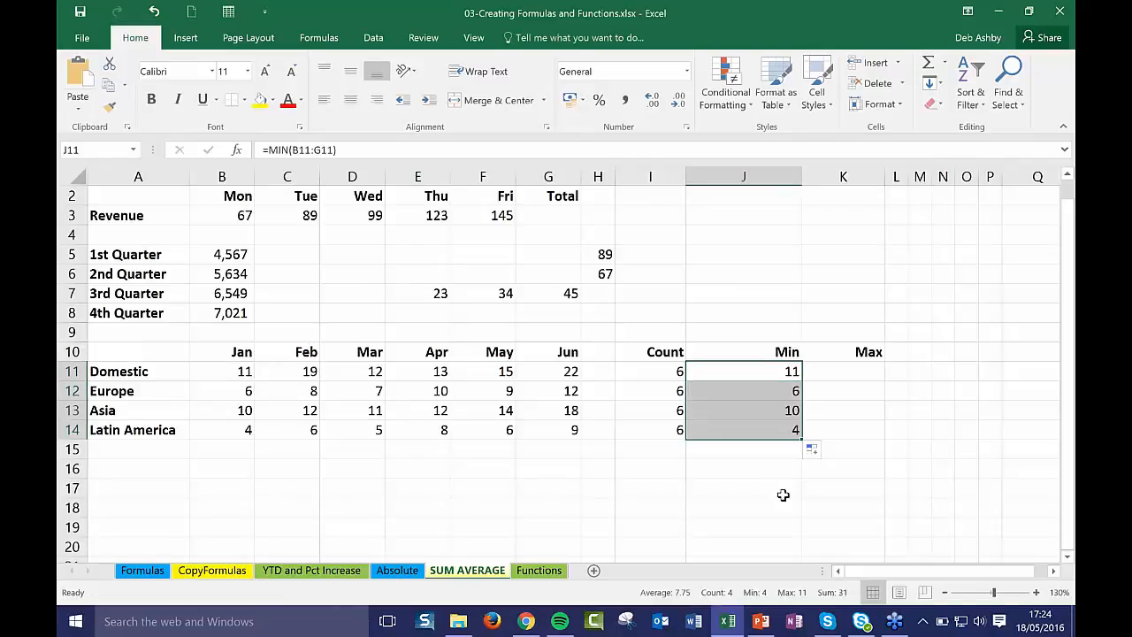
Step: Enter =MAX(B11:G11) in K11 to find the Domestic row's highest monthly value, and copy the formula down to K14
click(849, 377)
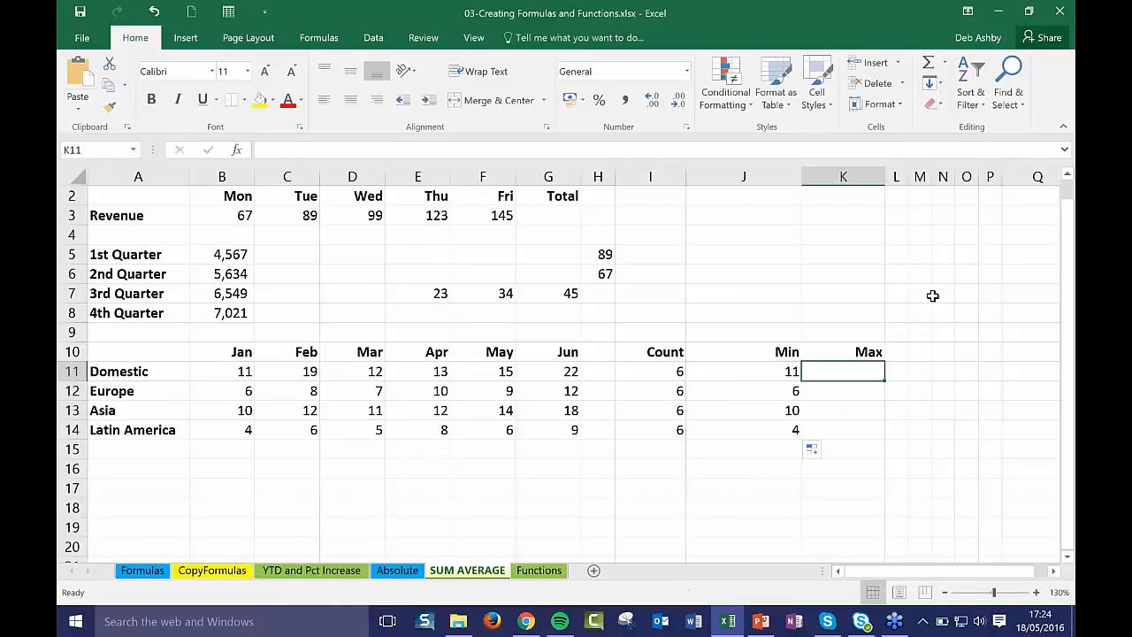
click(945, 63)
click(946, 141)
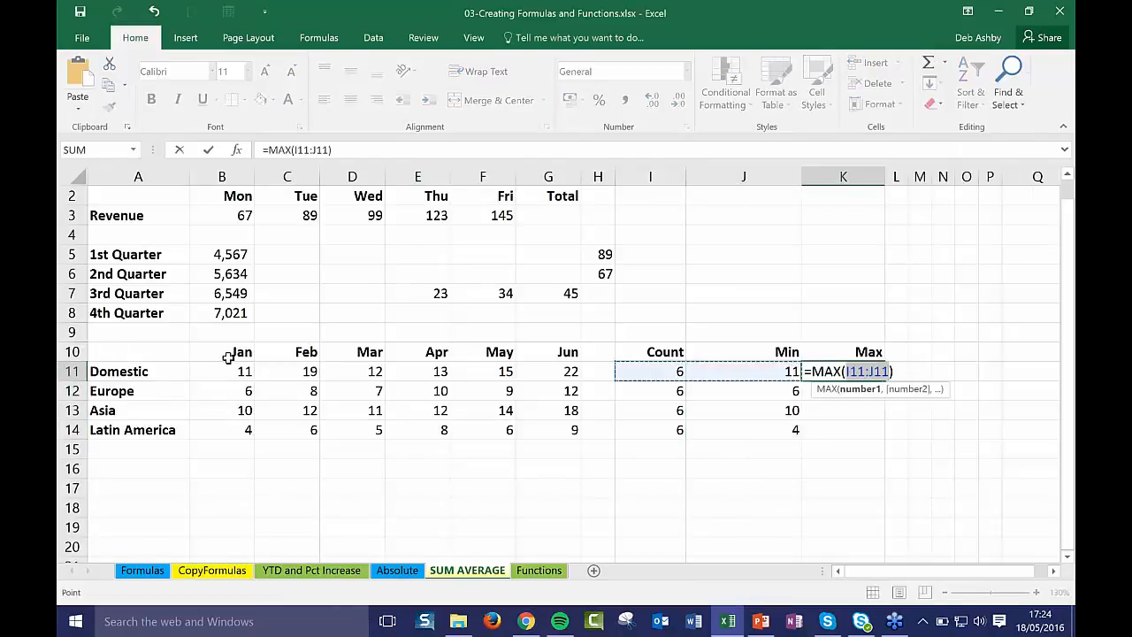
drag(226, 371, 551, 369)
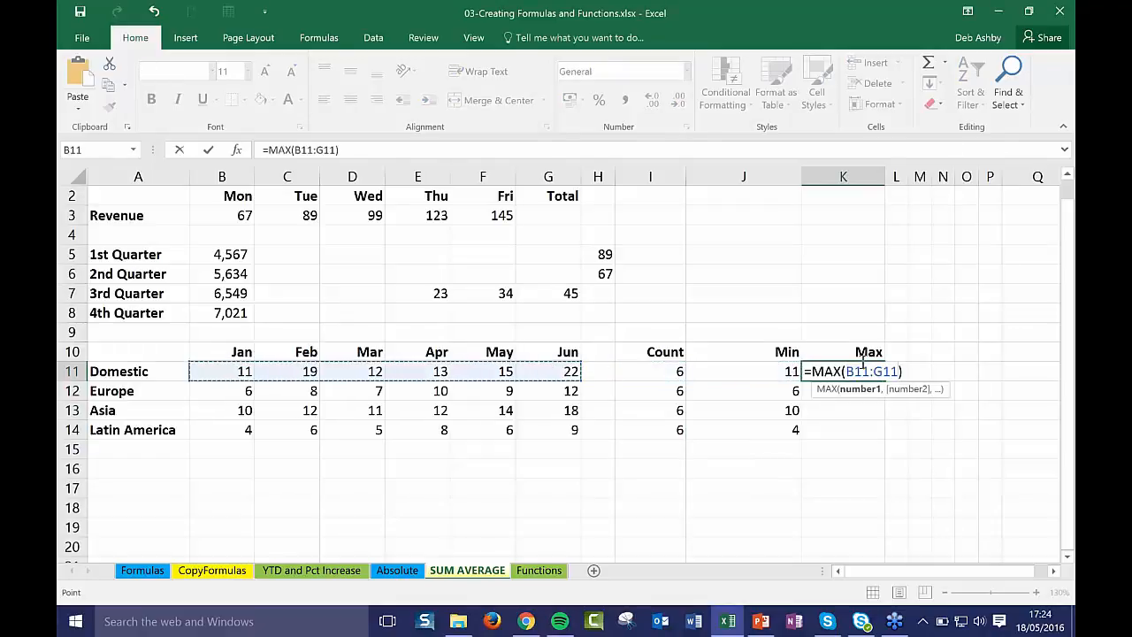
key(Return)
click(846, 375)
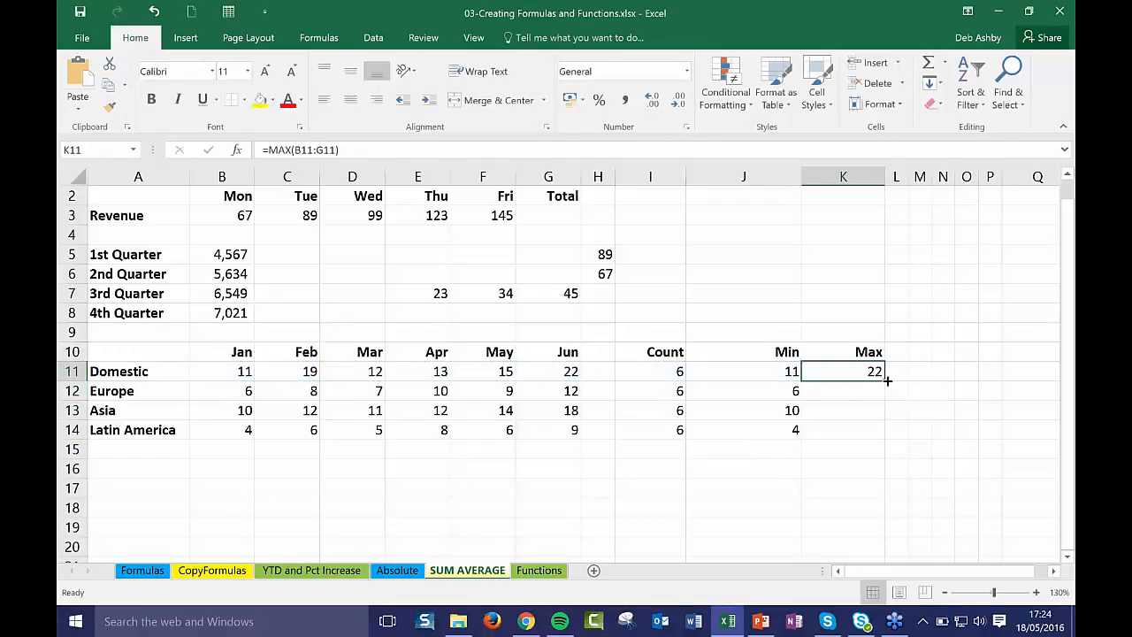
drag(884, 411, 884, 438)
click(741, 470)
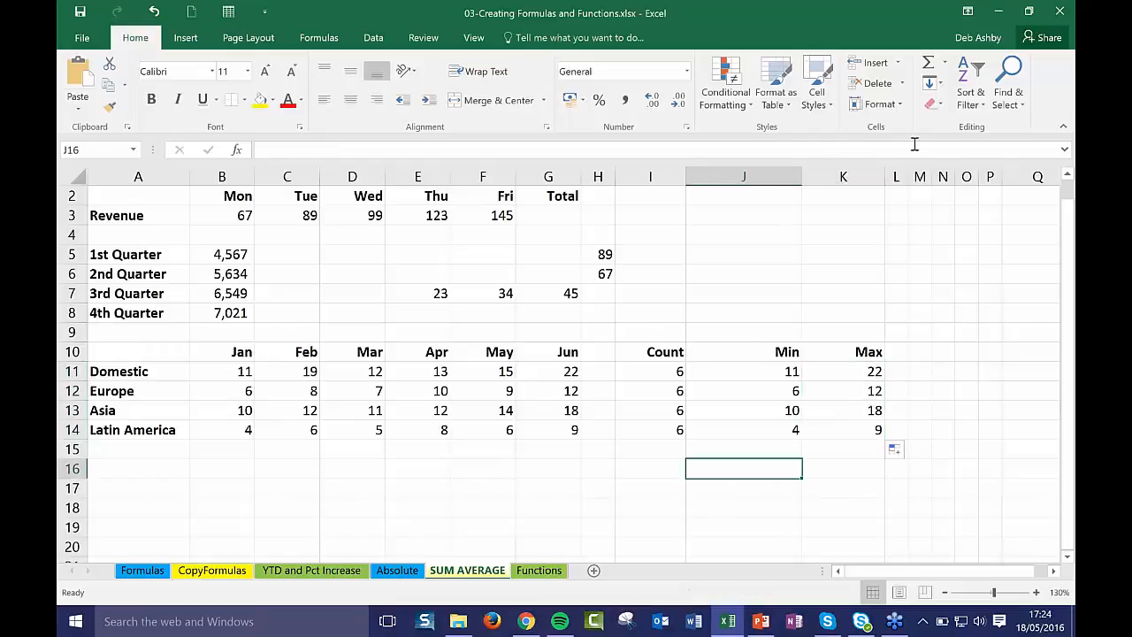
click(944, 63)
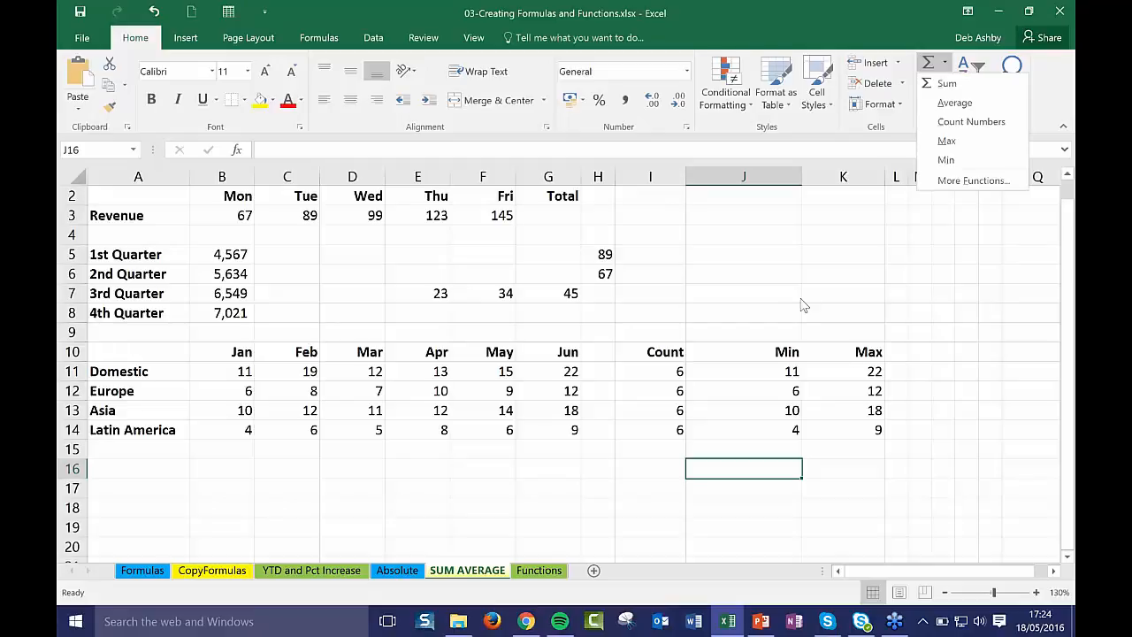
click(767, 296)
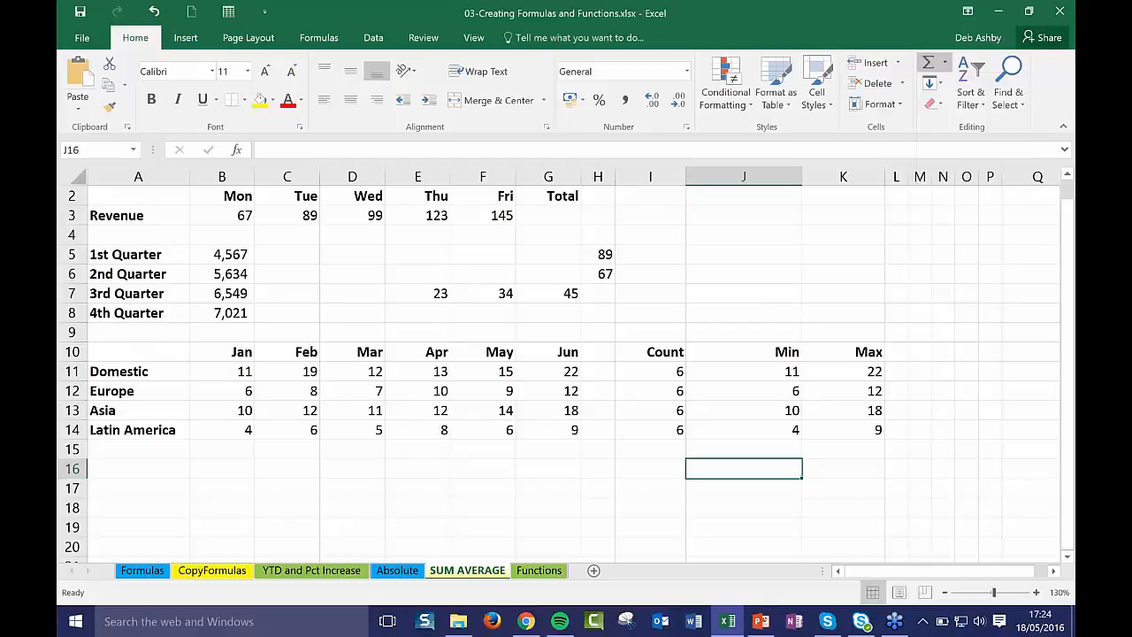
click(712, 291)
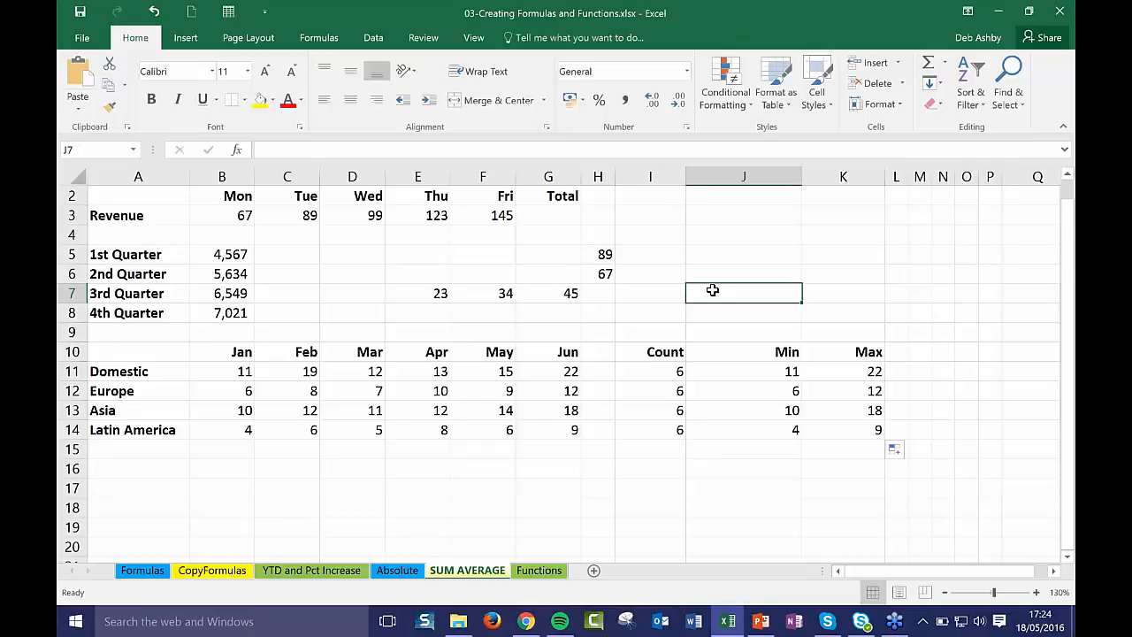
click(670, 352)
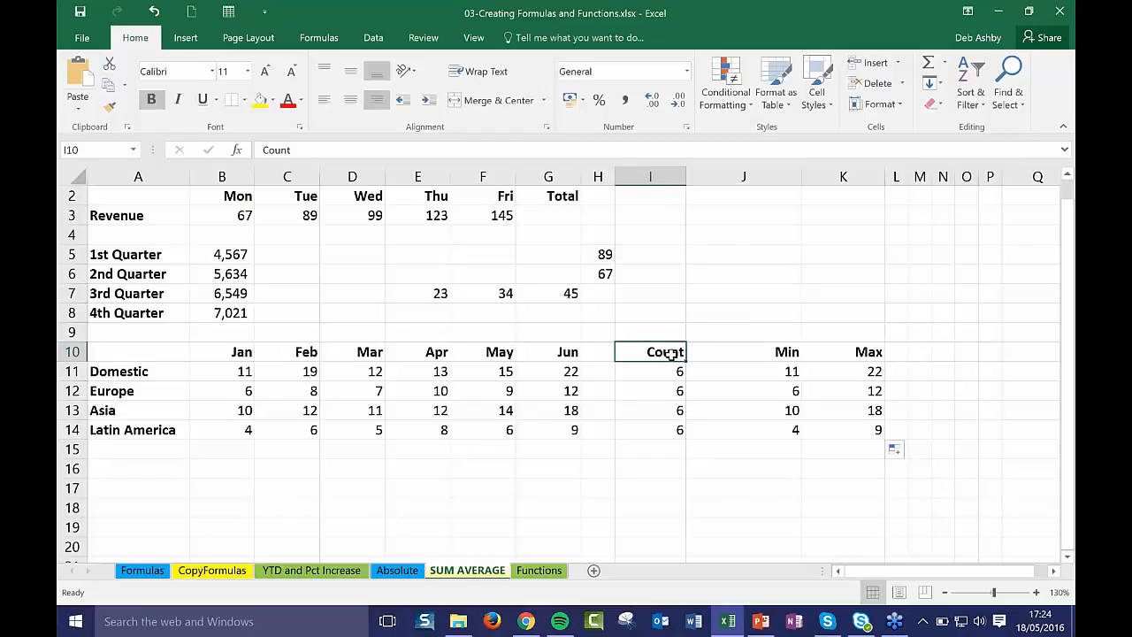
Step: Close the 03-Creating Formulas and Functions.xlsx workbook without saving its changes
click(1054, 11)
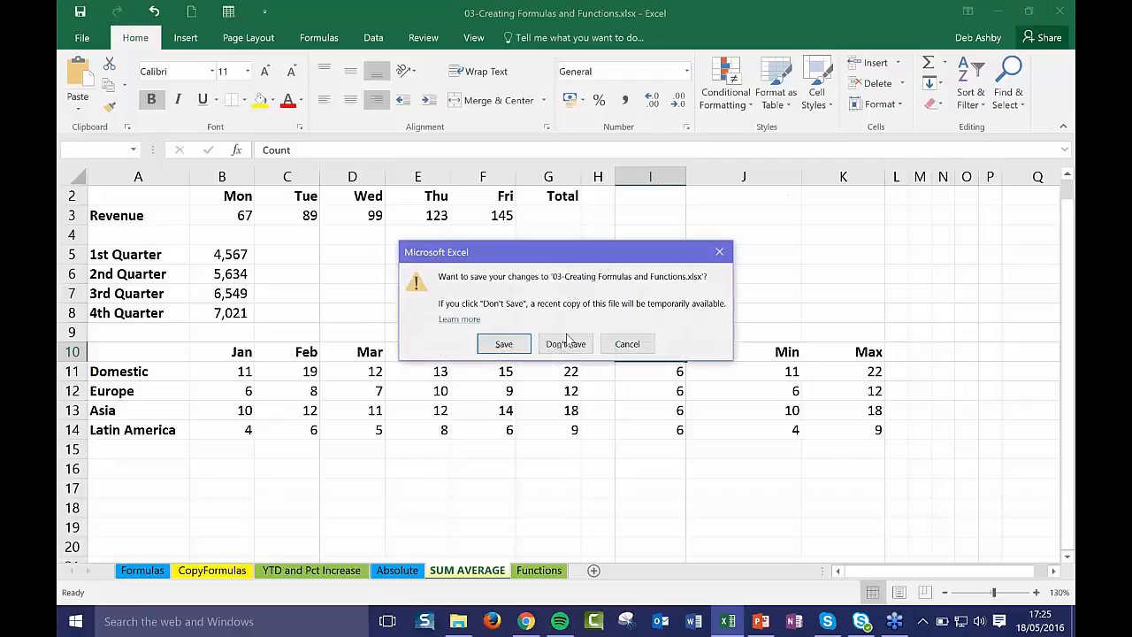
click(566, 343)
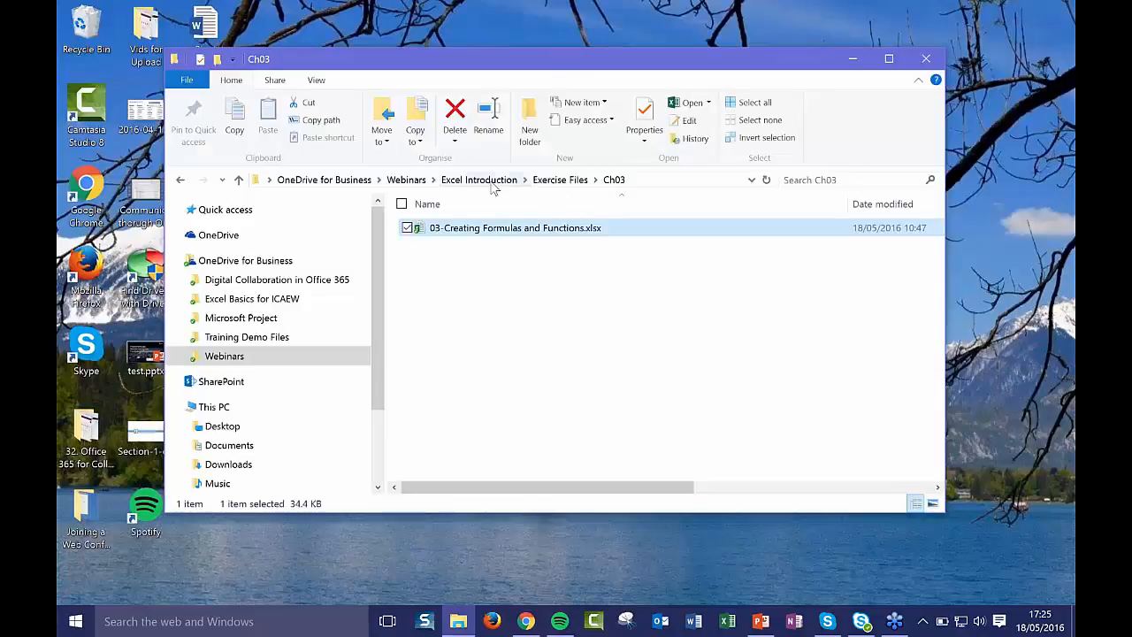
Step: Open 04-Formatting.xlsx from the Ch04 folder in Exercise Files and enable editing of the workbook
click(478, 179)
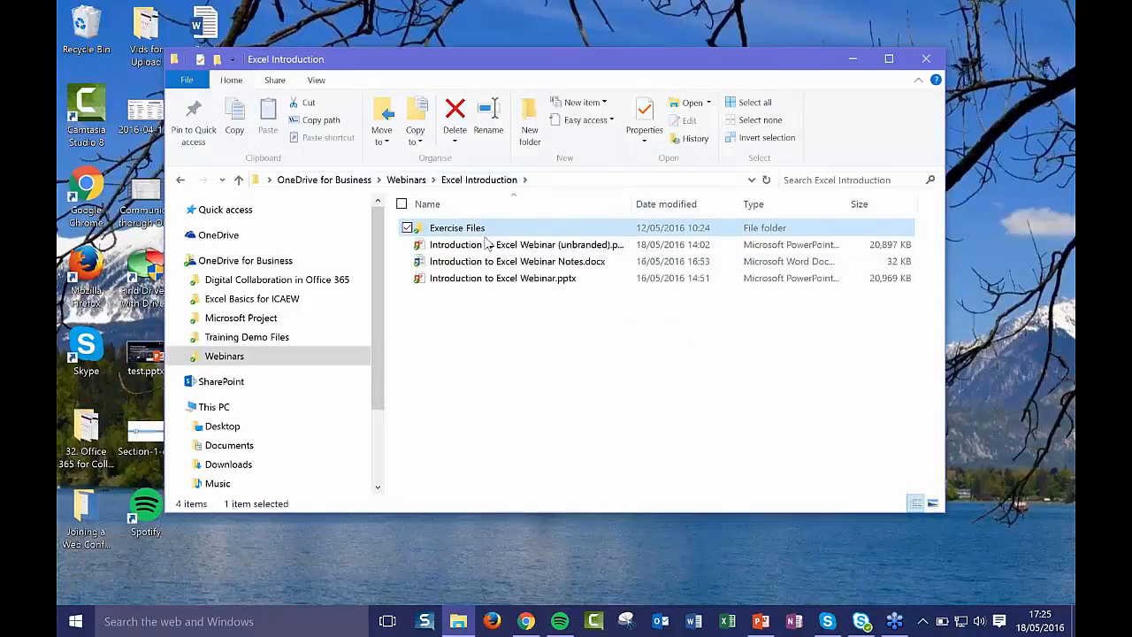
double_click(485, 232)
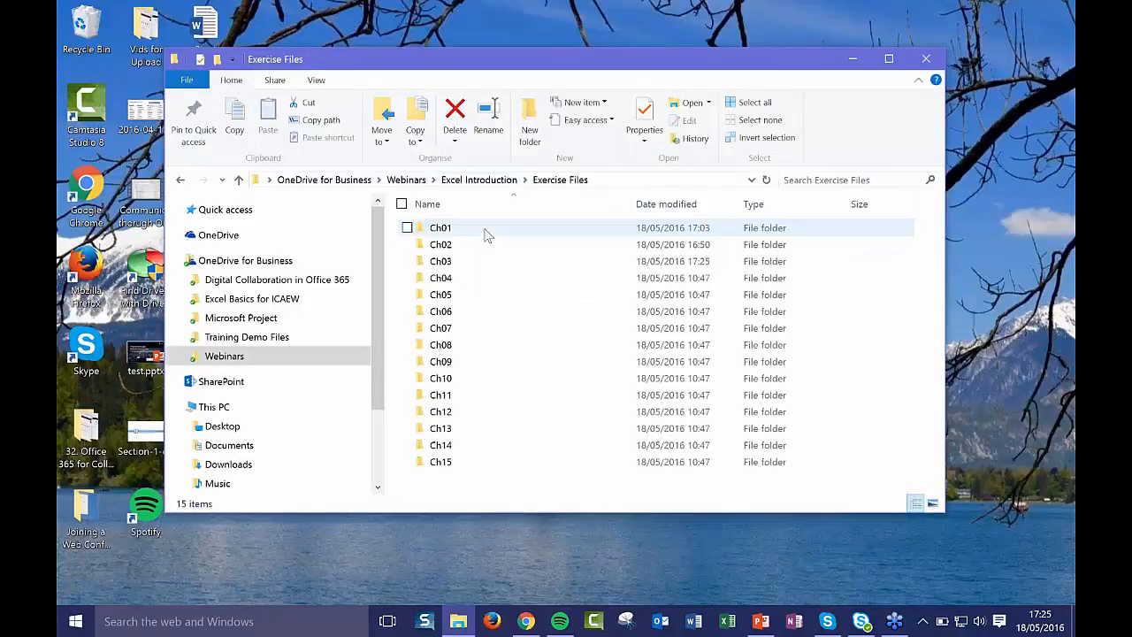
double_click(468, 281)
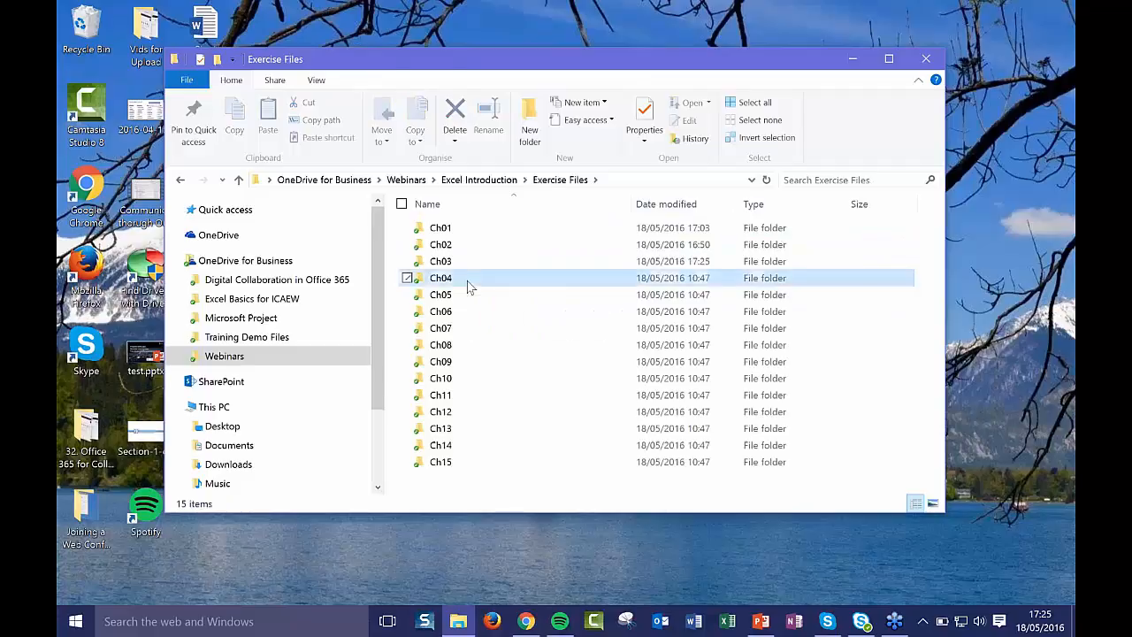
click(441, 252)
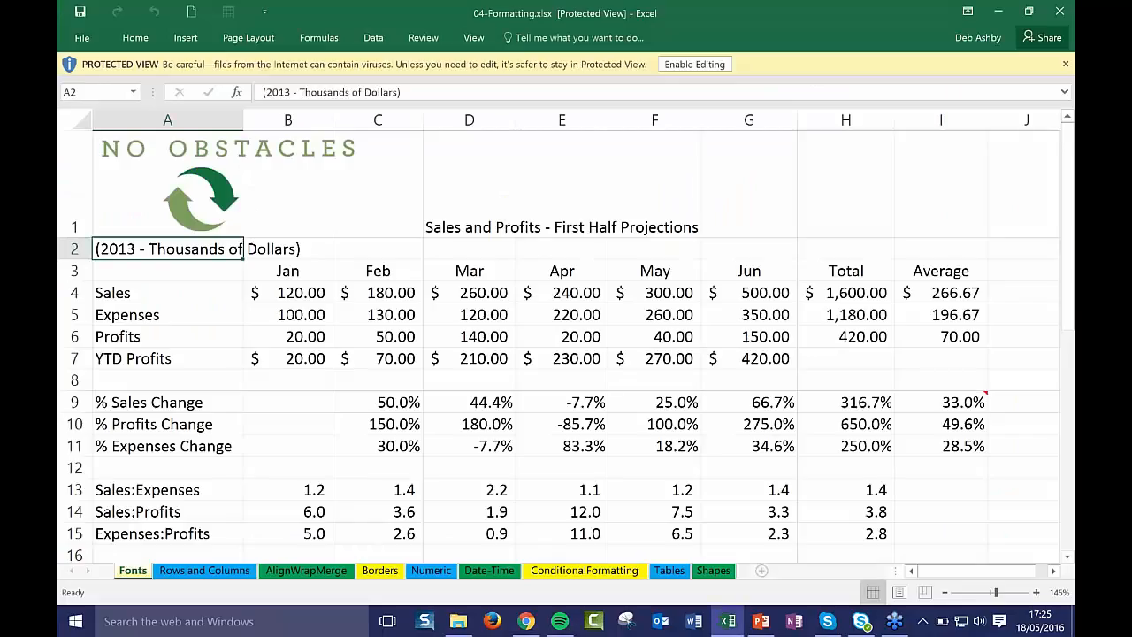
click(694, 64)
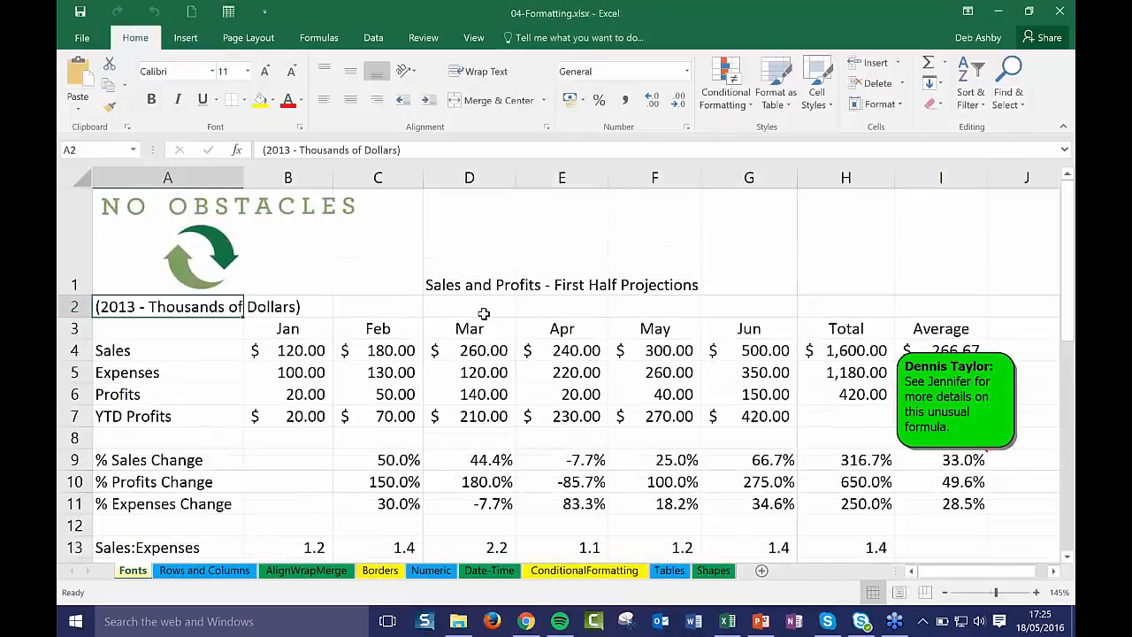
click(484, 311)
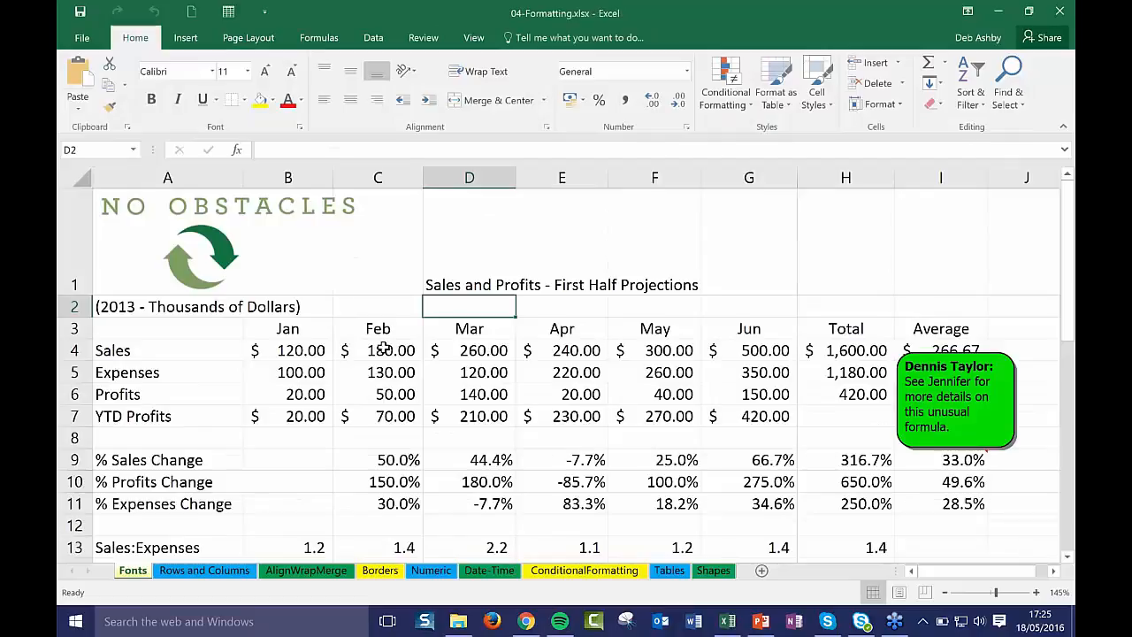
click(654, 329)
click(653, 350)
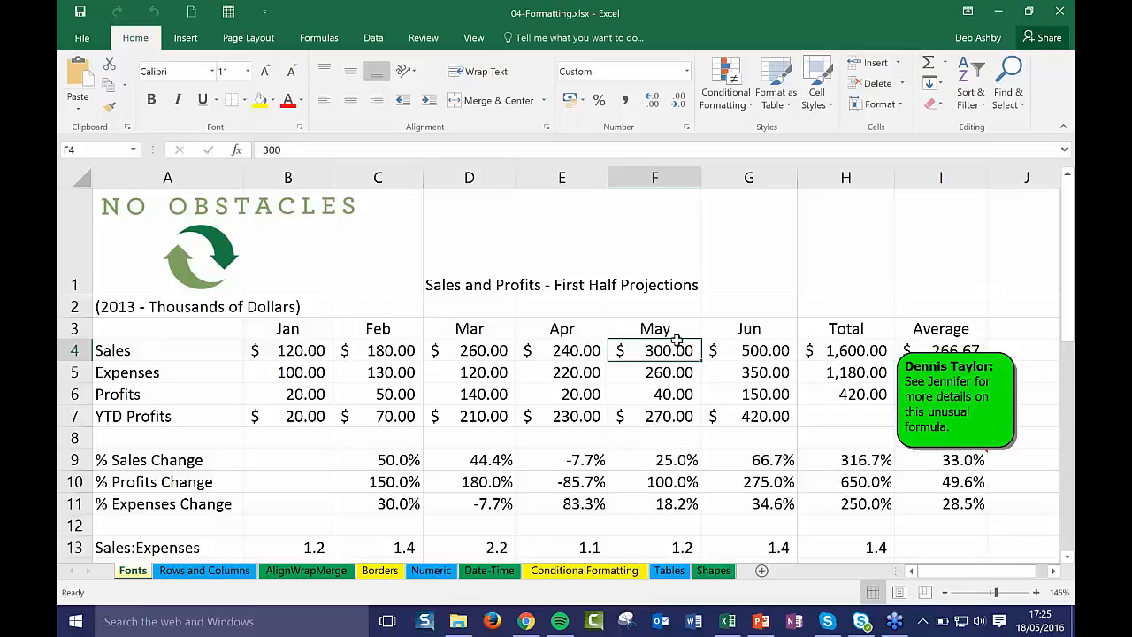
click(469, 331)
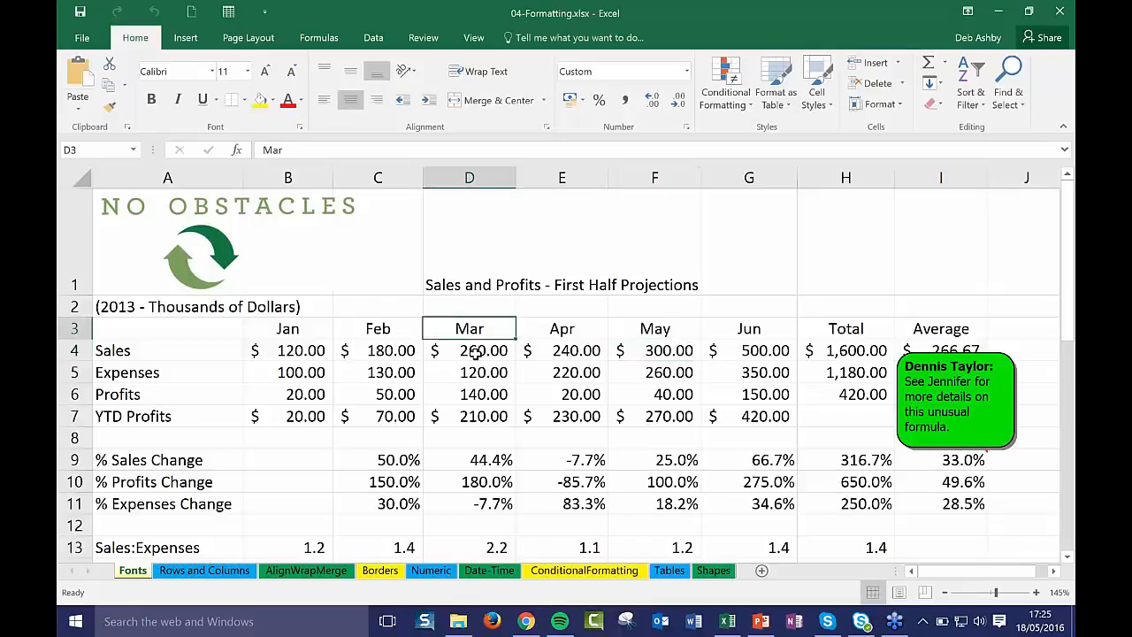
click(474, 352)
click(473, 375)
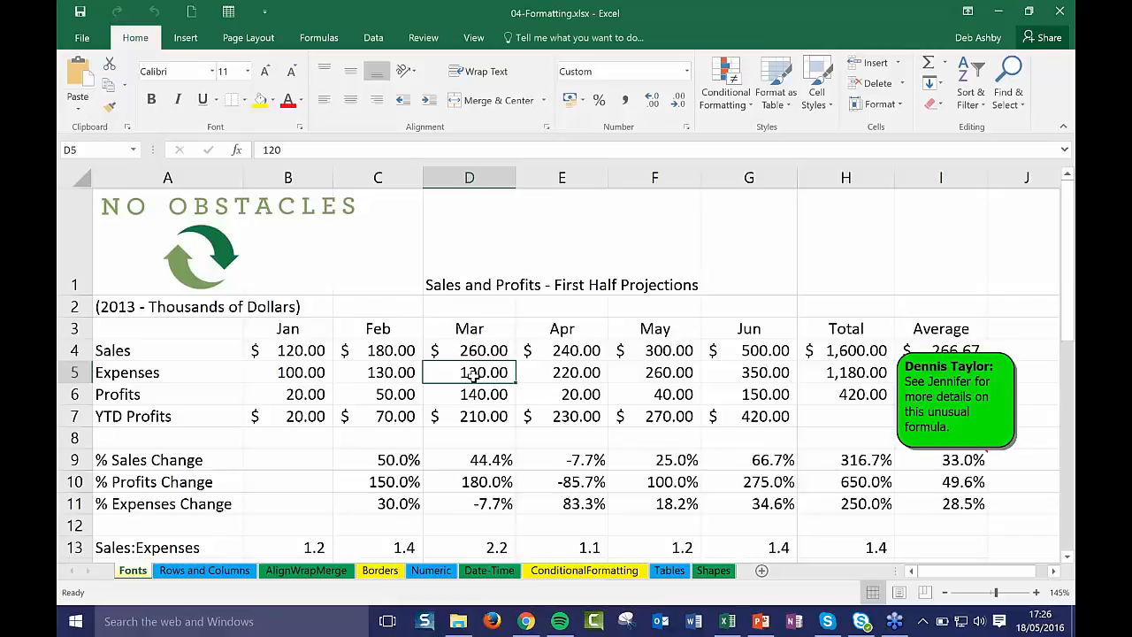
click(355, 433)
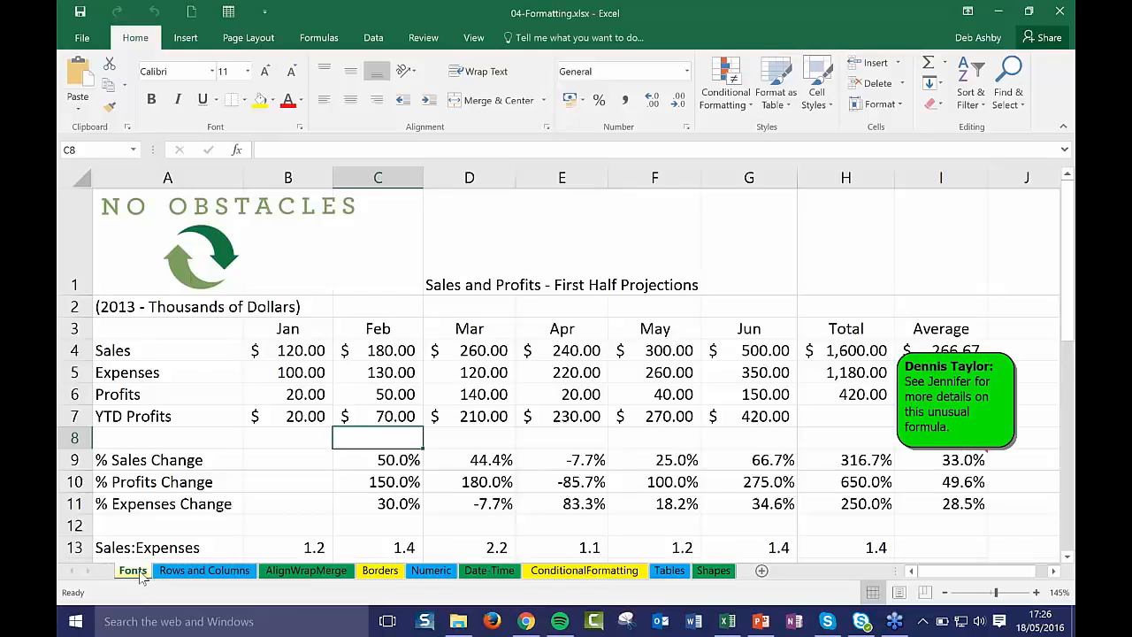
click(425, 333)
click(532, 253)
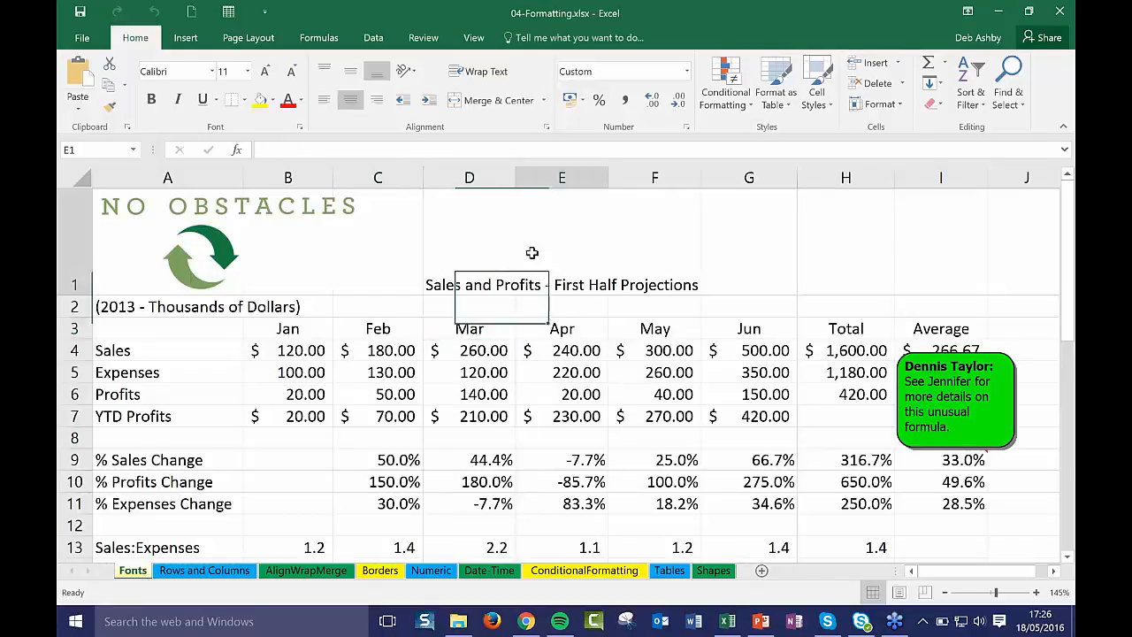
Step: Format the title in D1 as Arial Black, size 14, with a light red theme font colour
click(463, 228)
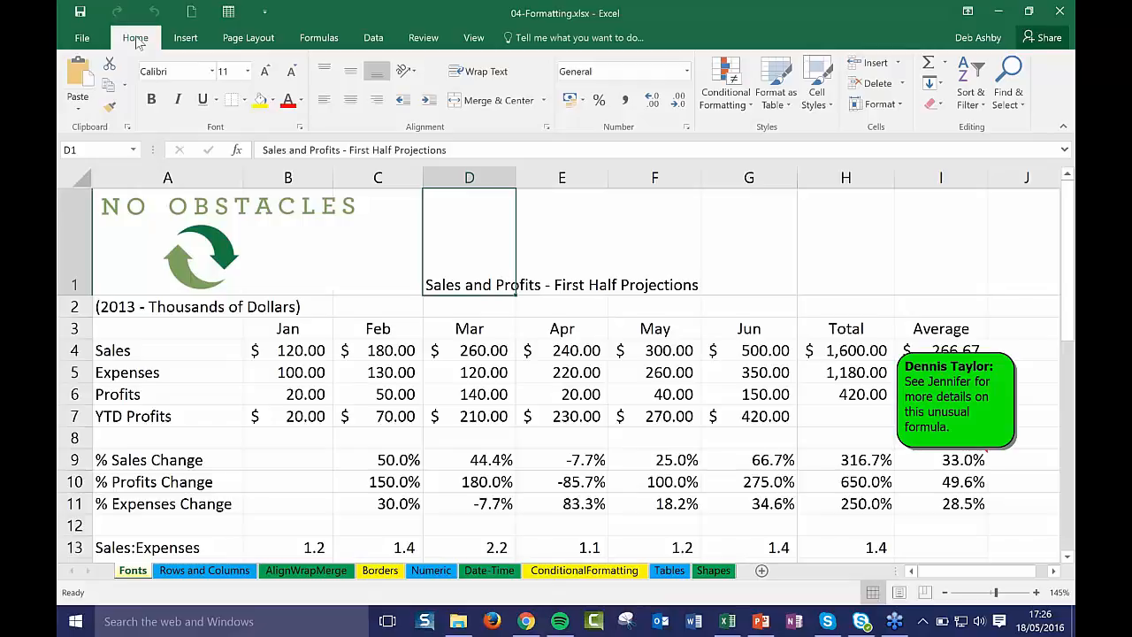
click(212, 71)
click(203, 208)
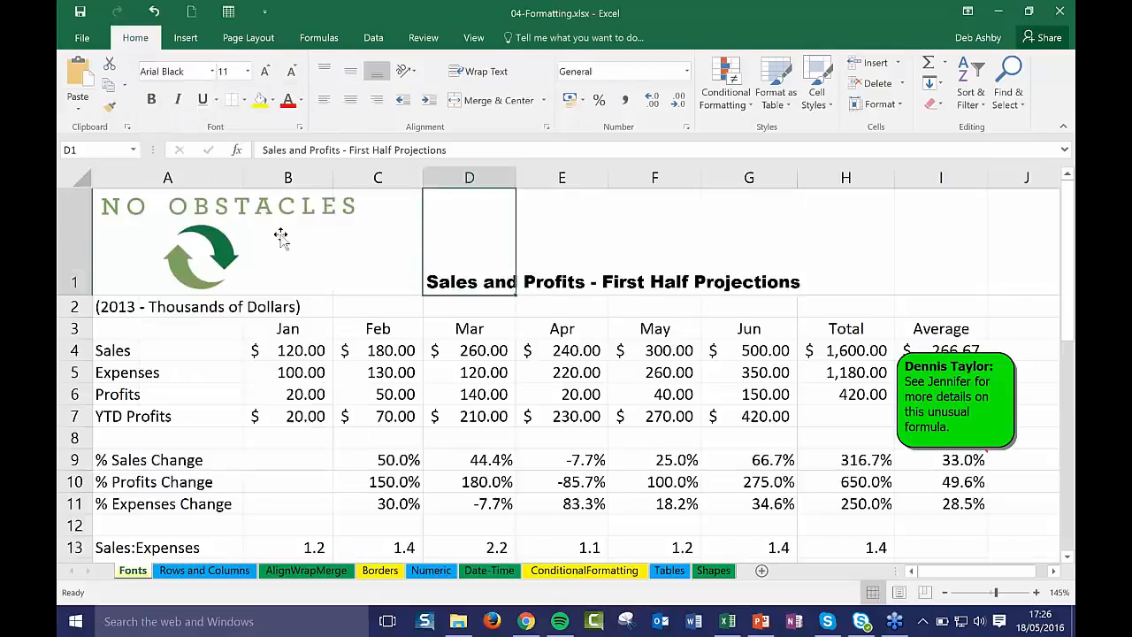
click(265, 71)
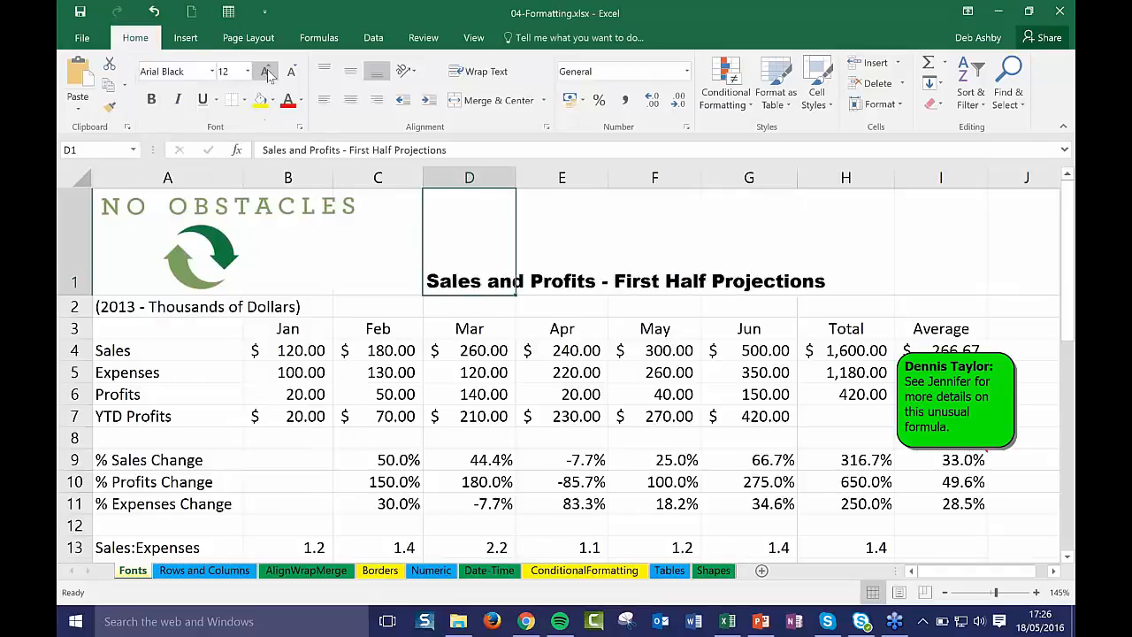
click(265, 71)
click(300, 100)
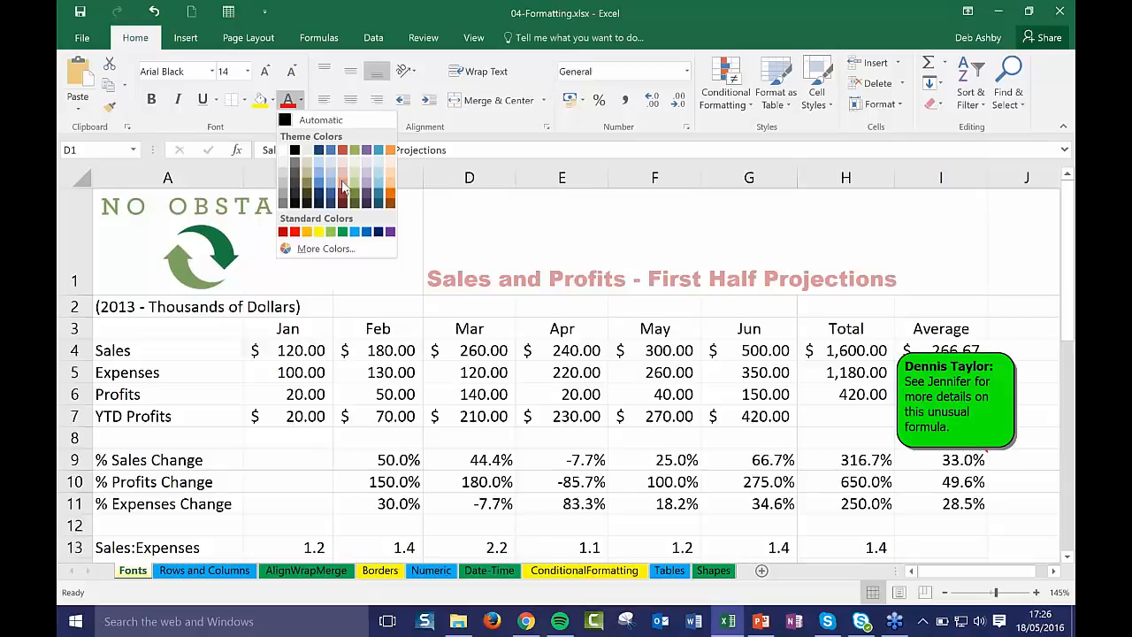
click(343, 186)
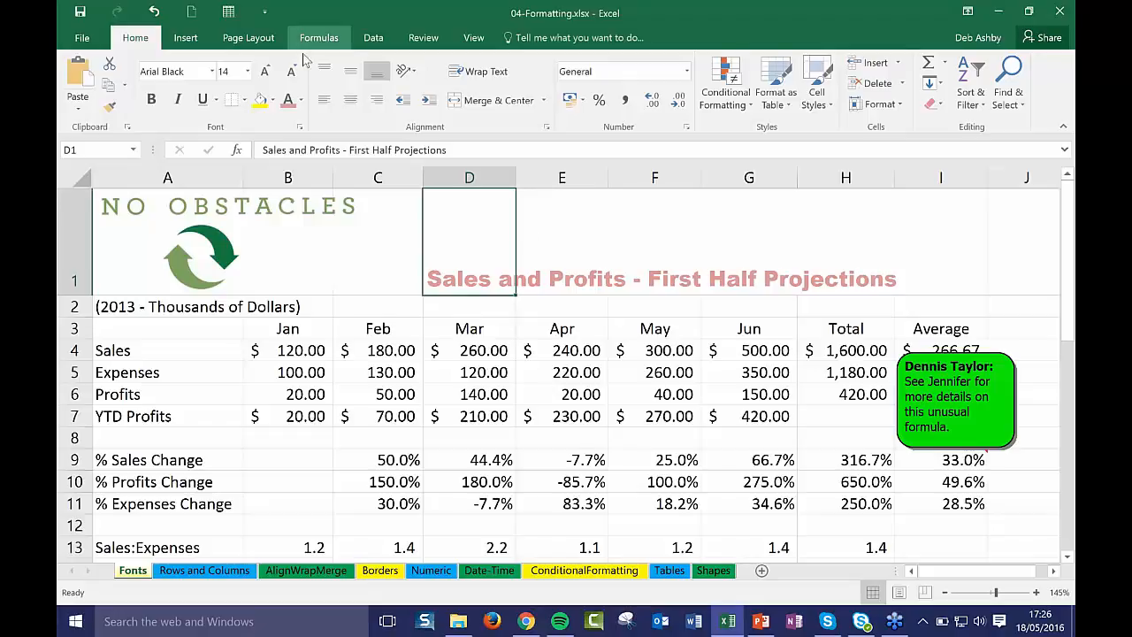
Step: Examine the font effects offered in the Format Cells dialog for the D1 title, leaving the settings unchanged
click(303, 127)
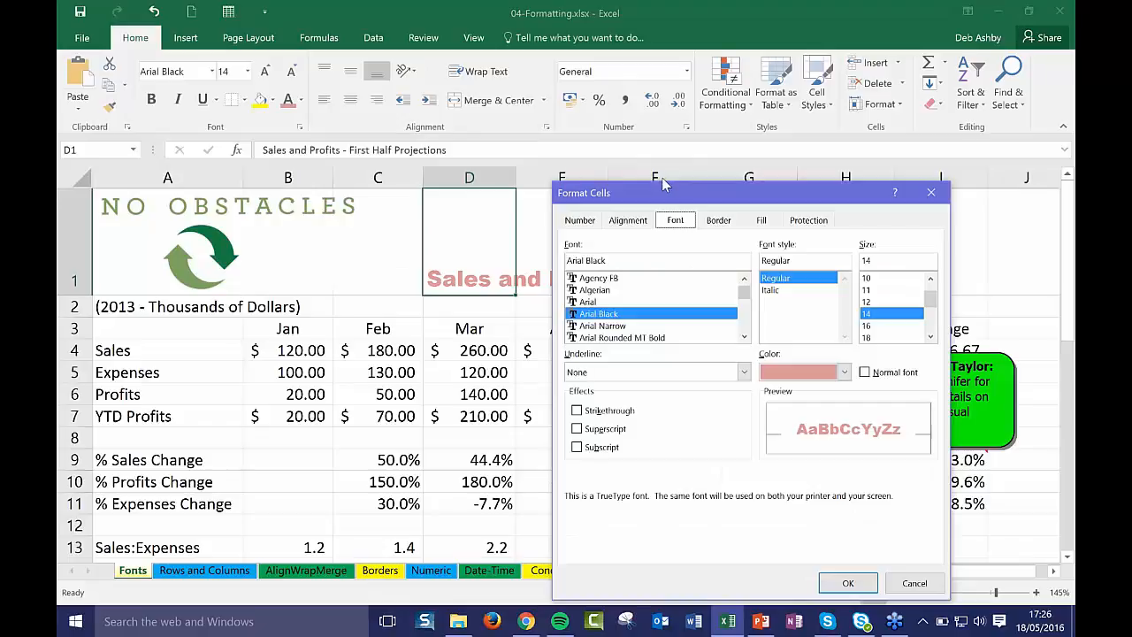
drag(663, 183, 668, 128)
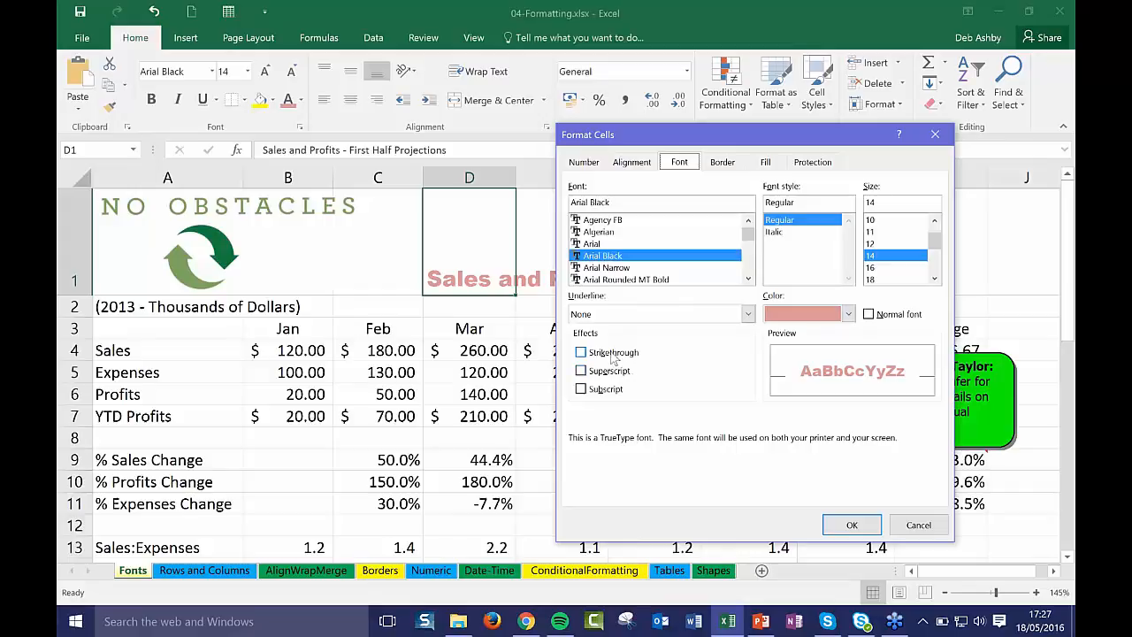
click(918, 526)
Step: Examine the superscript and subscript examples beside Einstein and Water in B17 and B18
click(550, 368)
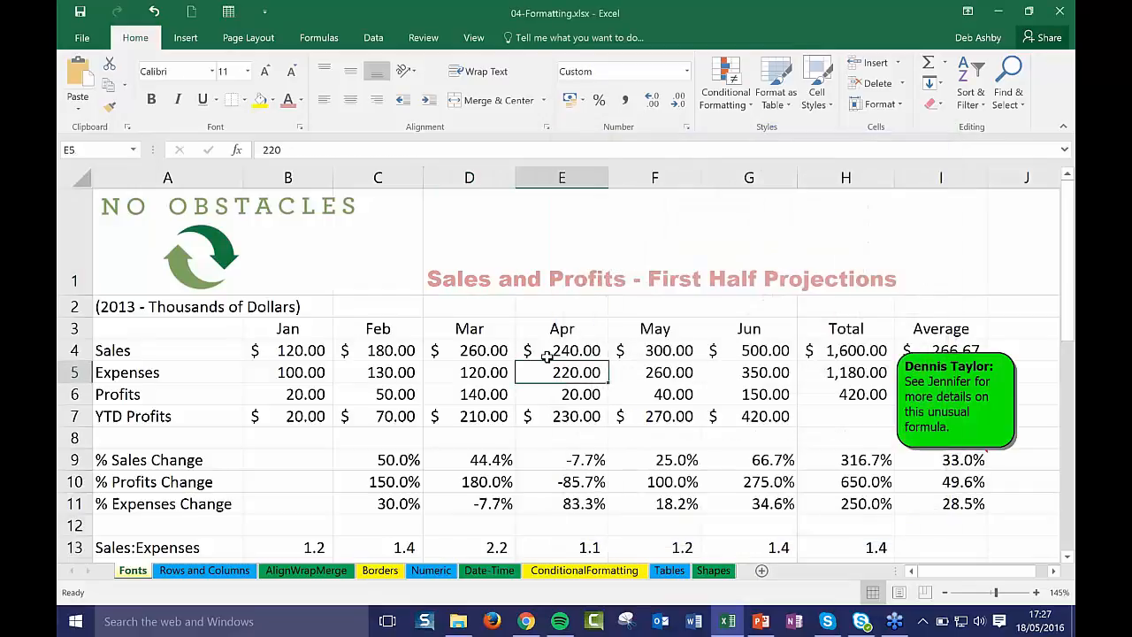
scroll(546, 355, down, 5)
scroll(547, 355, up, 2)
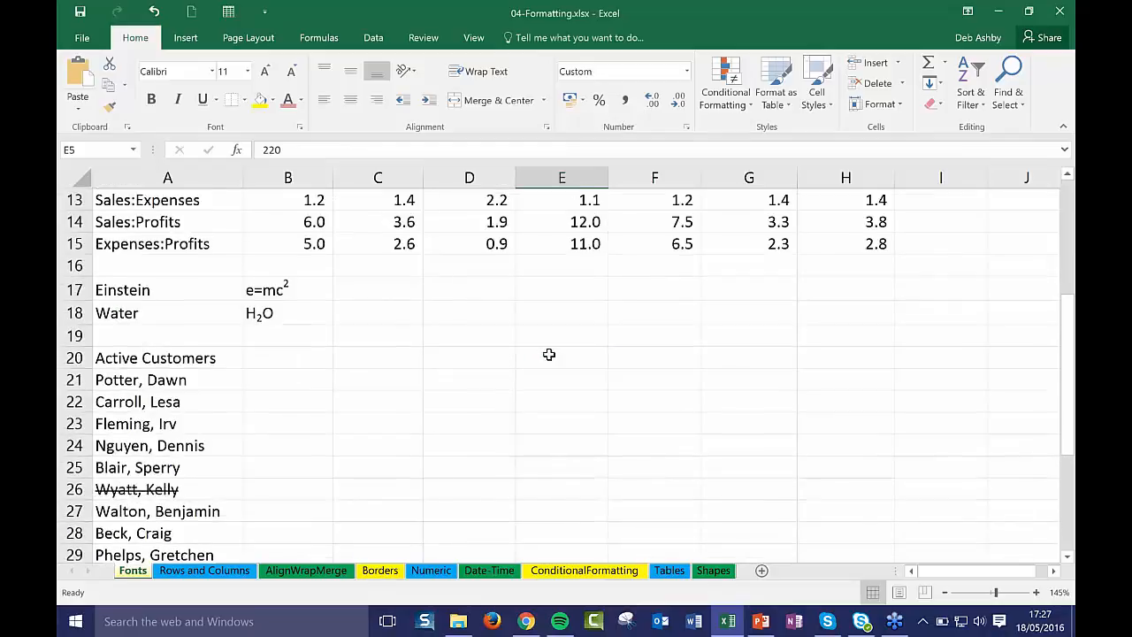
click(251, 358)
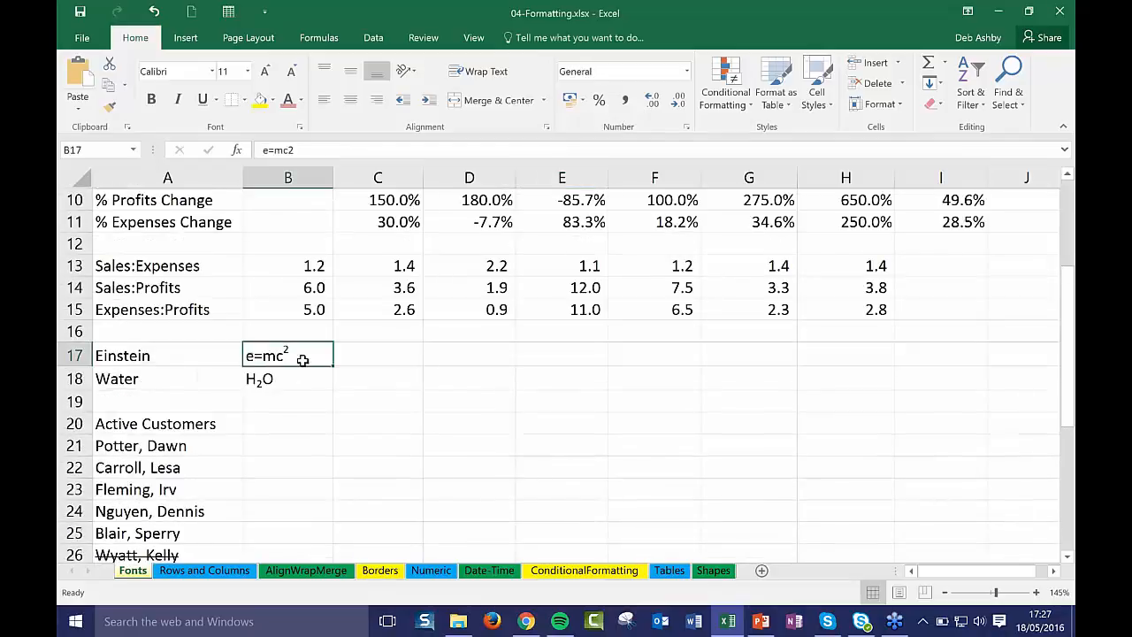
click(267, 379)
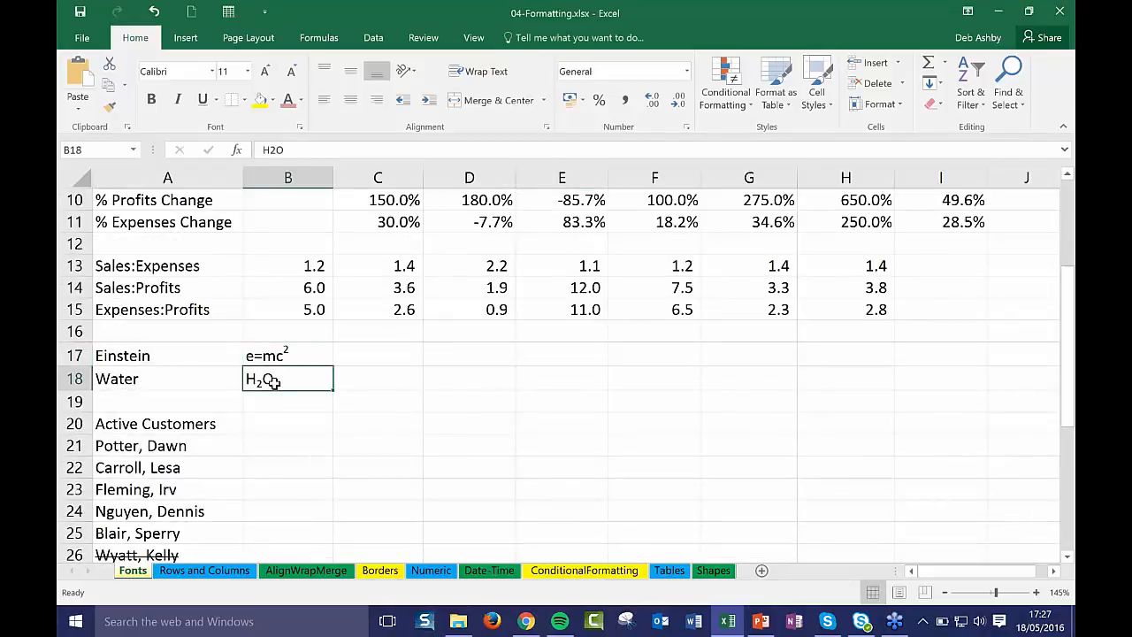
click(298, 357)
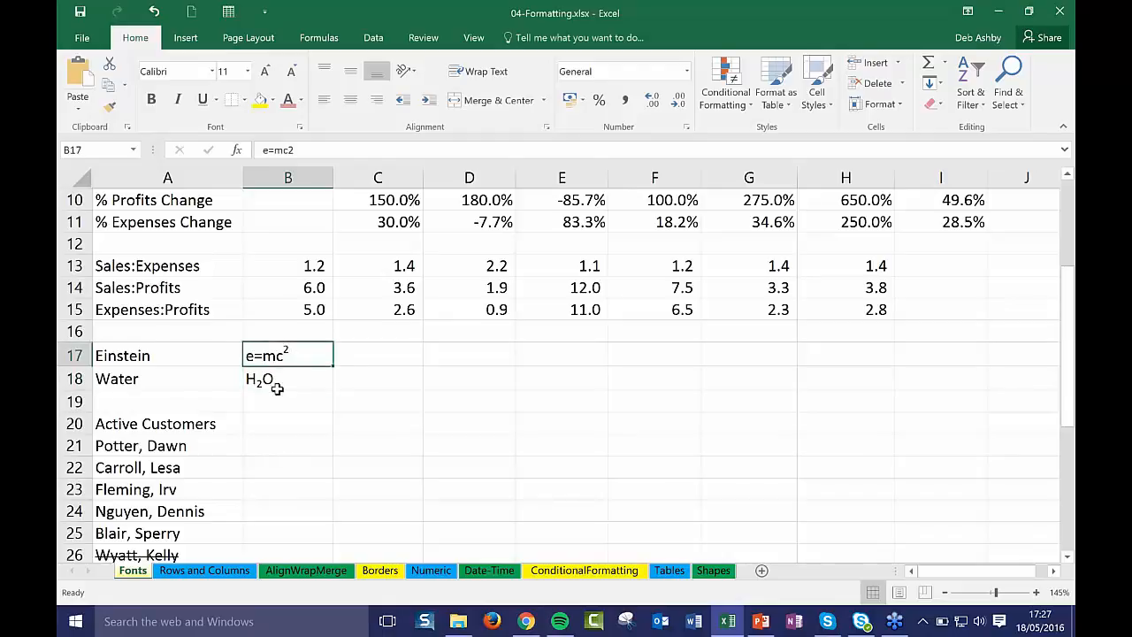
click(275, 385)
Step: Enter the text e=mc2 in cell C17, next to the existing Einstein formula
click(414, 356)
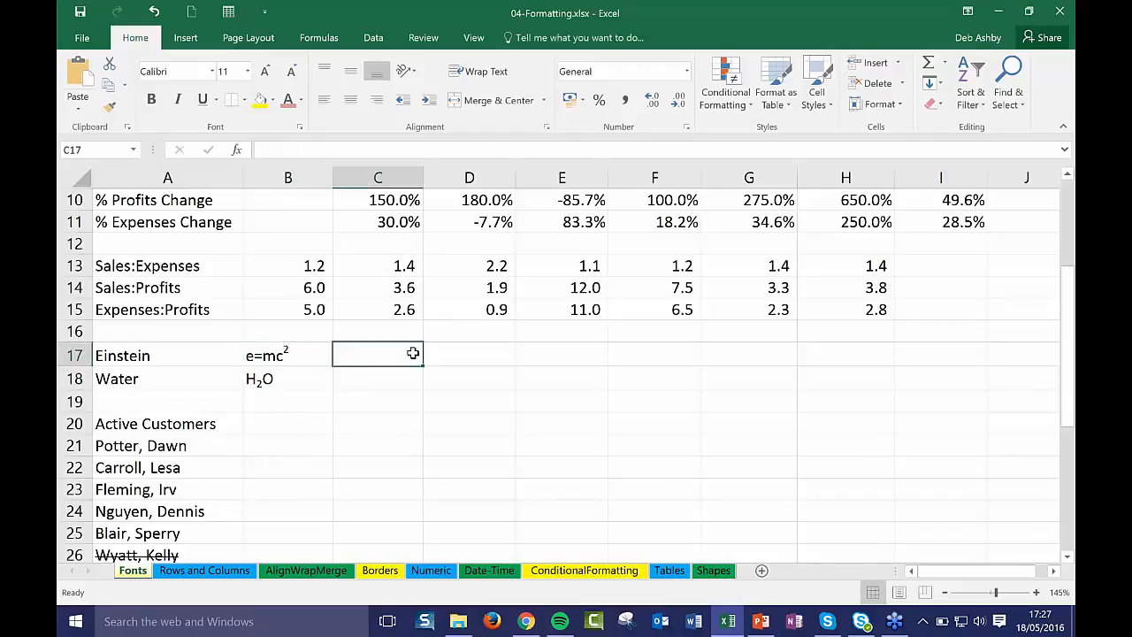
key(F2)
text(e=mc2)
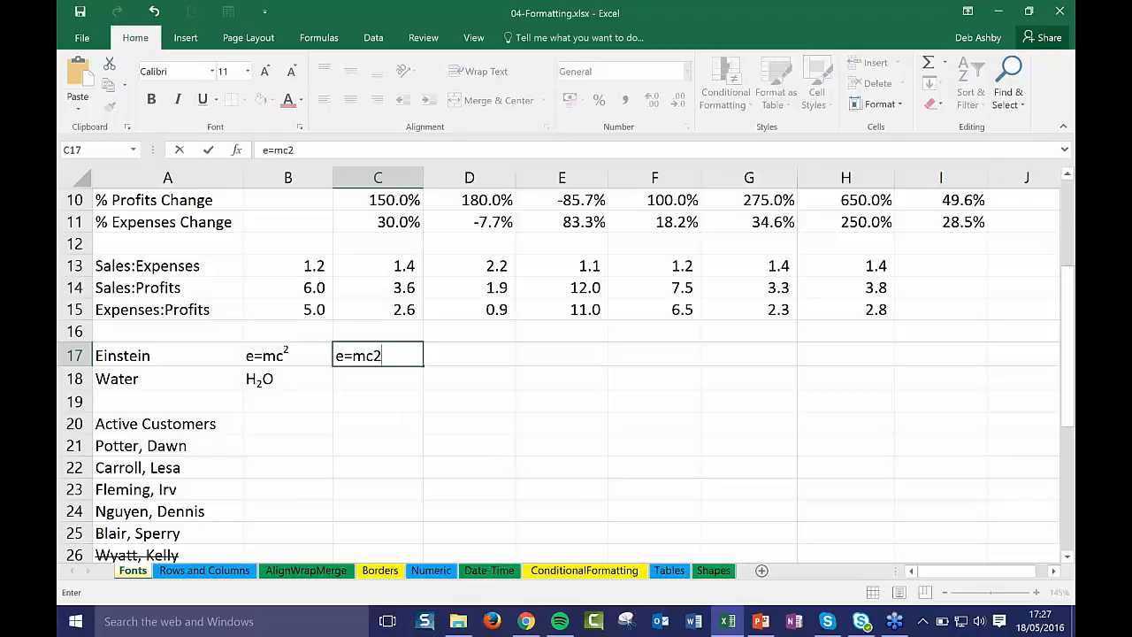
key(Return)
click(383, 358)
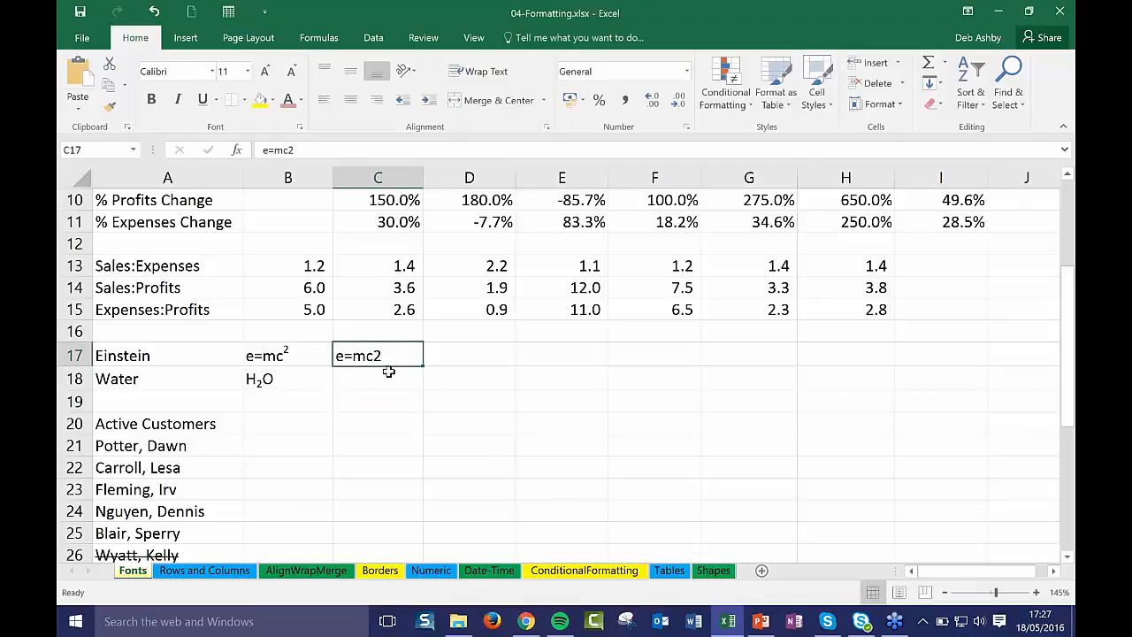
Step: Apply the Superscript effect to only the 2 in the e=mc2 text of C17
double_click(380, 356)
drag(383, 357, 375, 356)
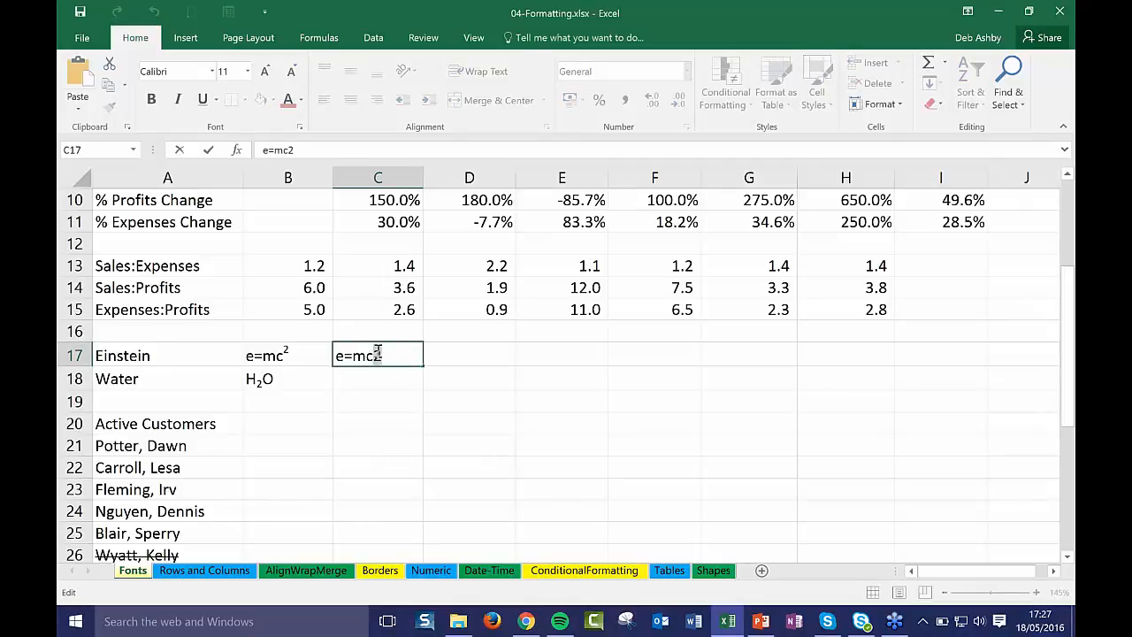
click(301, 128)
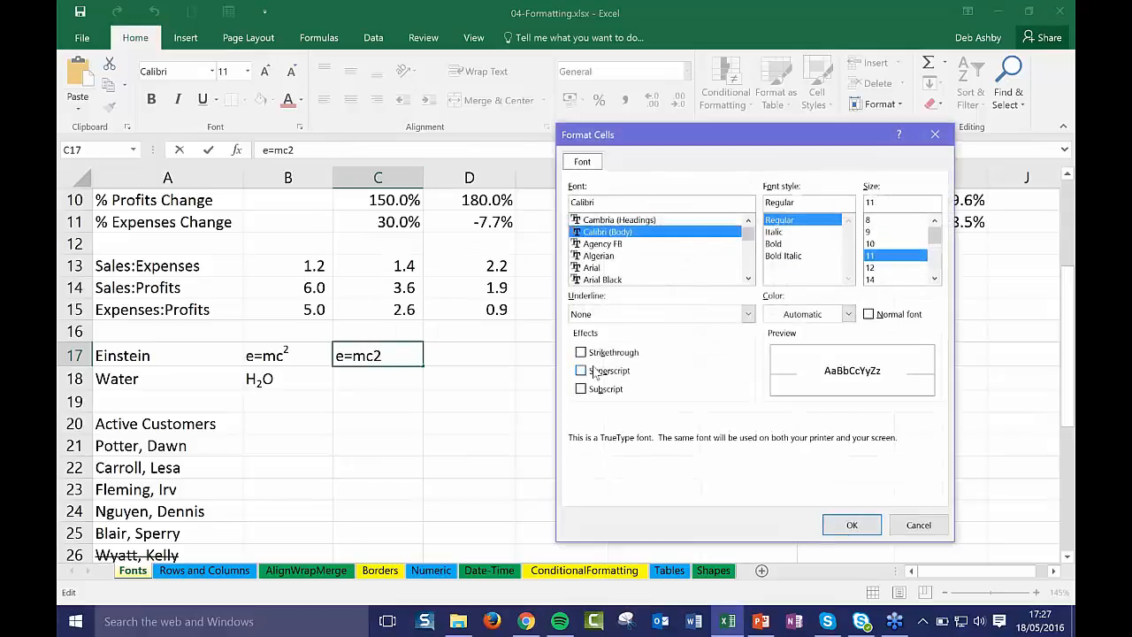
click(583, 372)
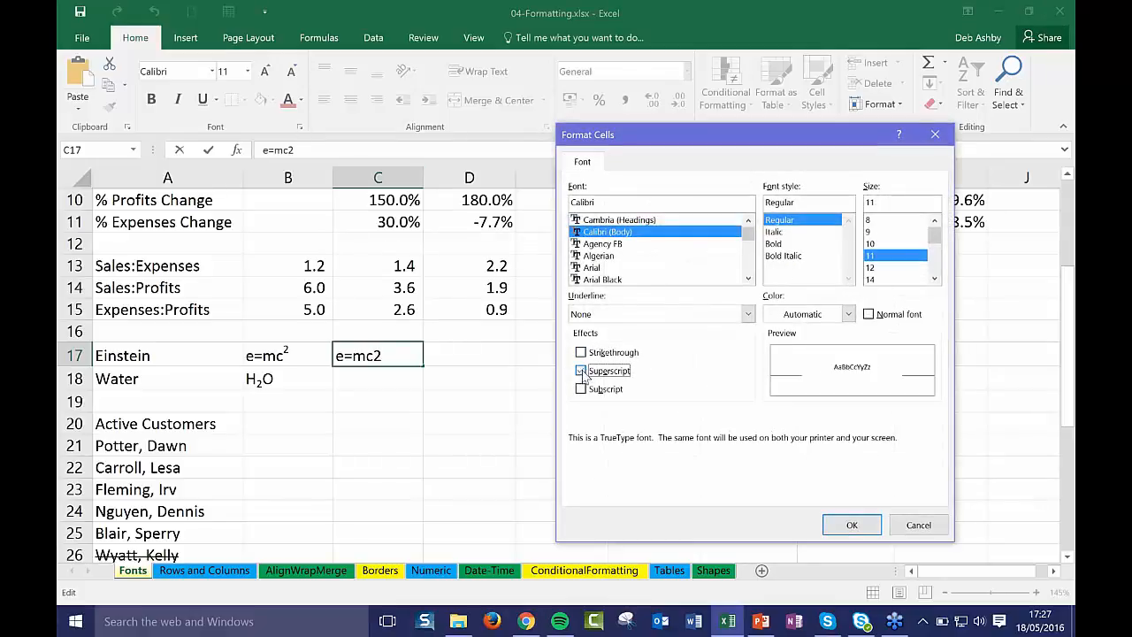
click(840, 527)
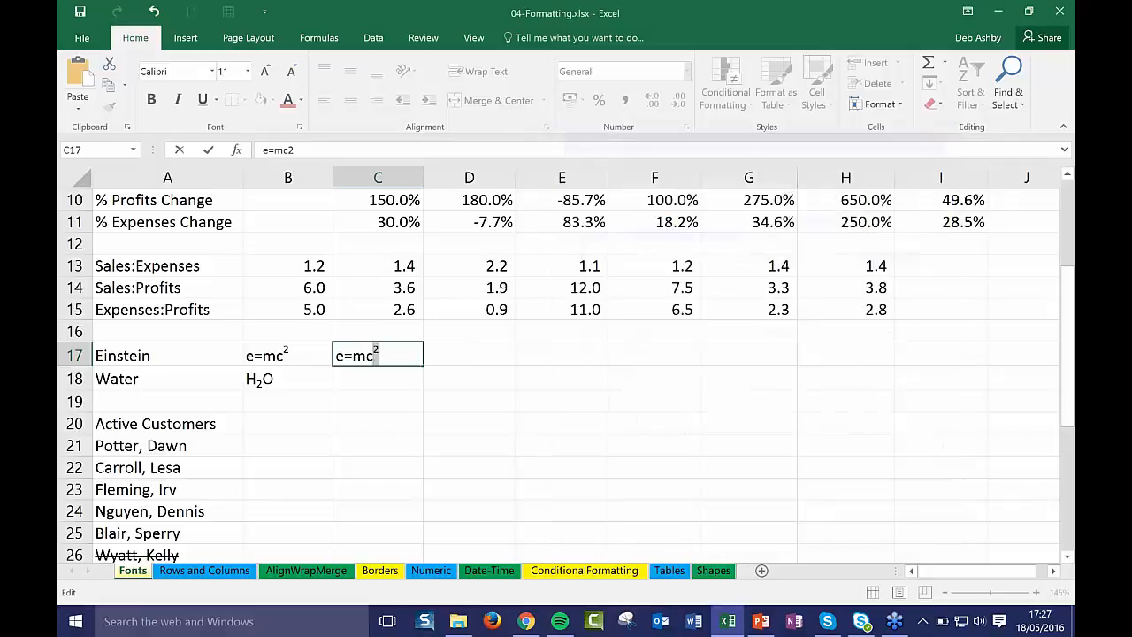
click(468, 401)
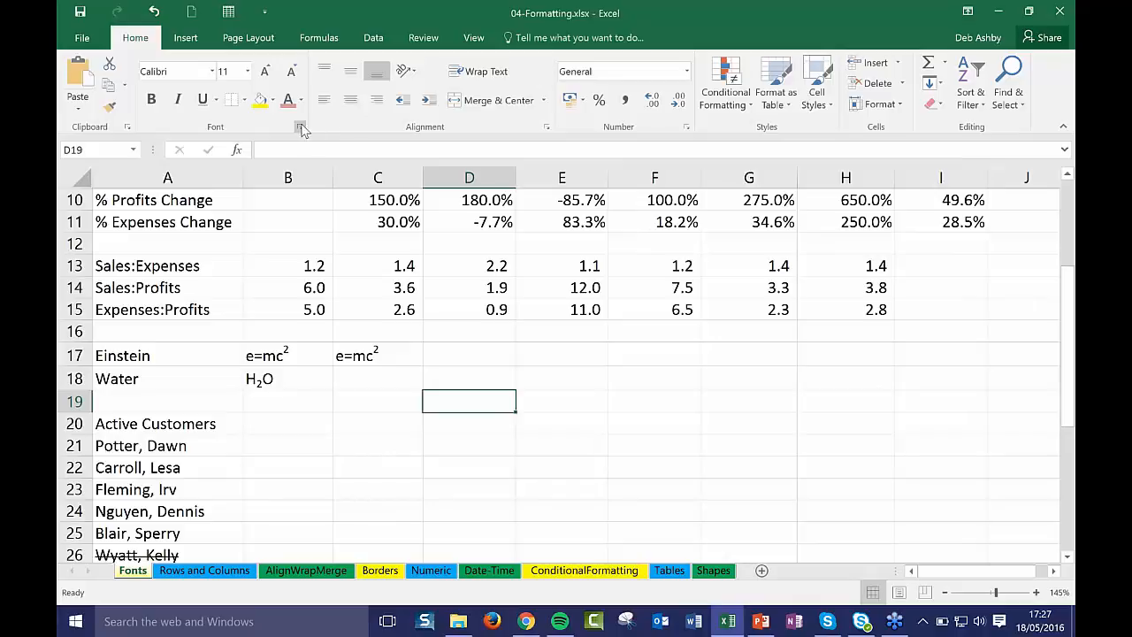
Step: Narrow columns D, E, F and B until their currency values no longer fit in the cells
scroll(618, 436, up, 3)
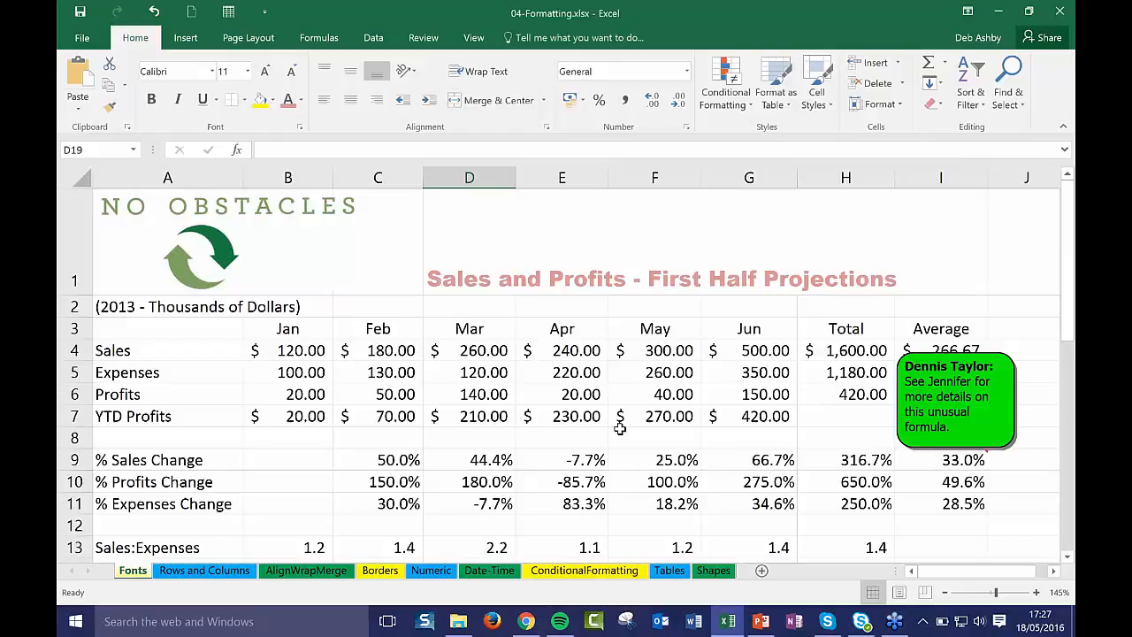
click(488, 350)
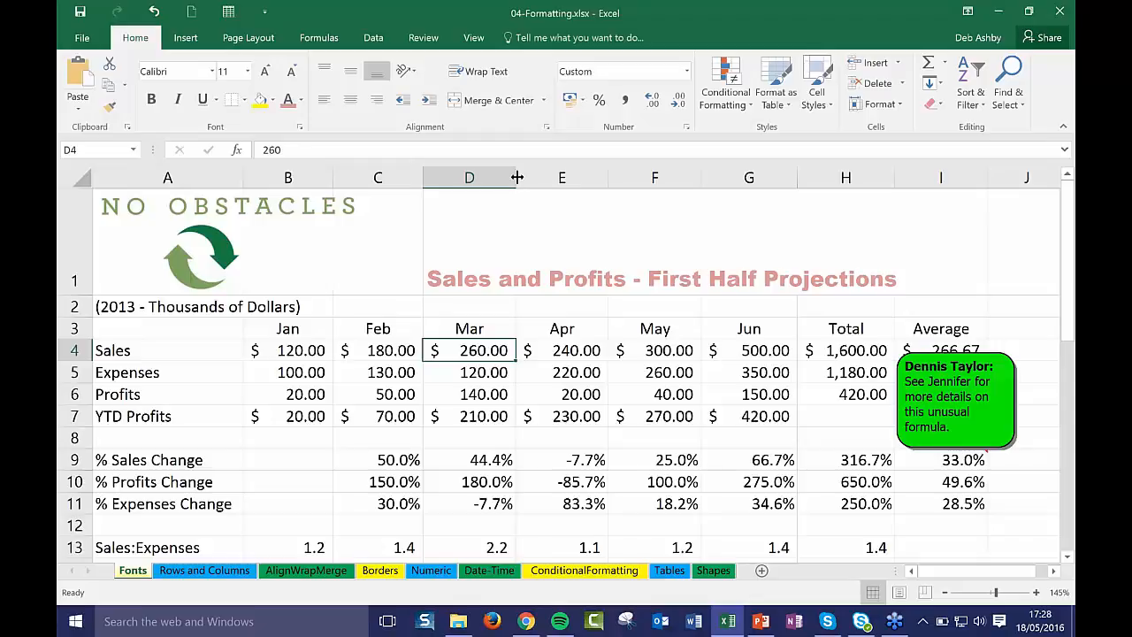
drag(517, 178, 469, 178)
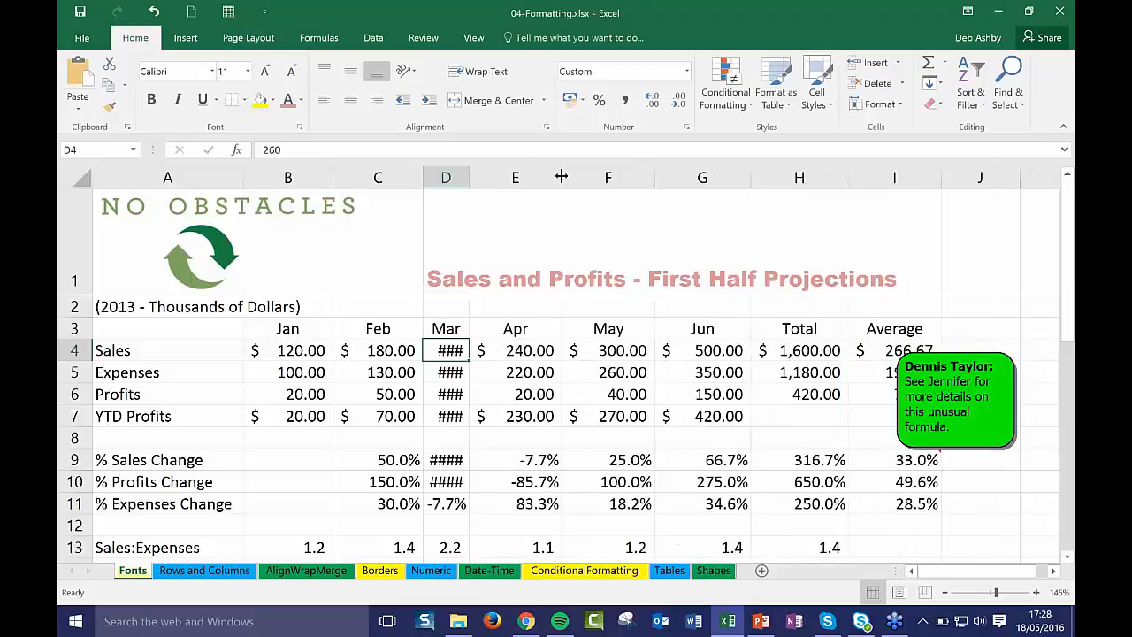
drag(561, 178, 511, 178)
drag(605, 178, 554, 178)
drag(332, 178, 294, 178)
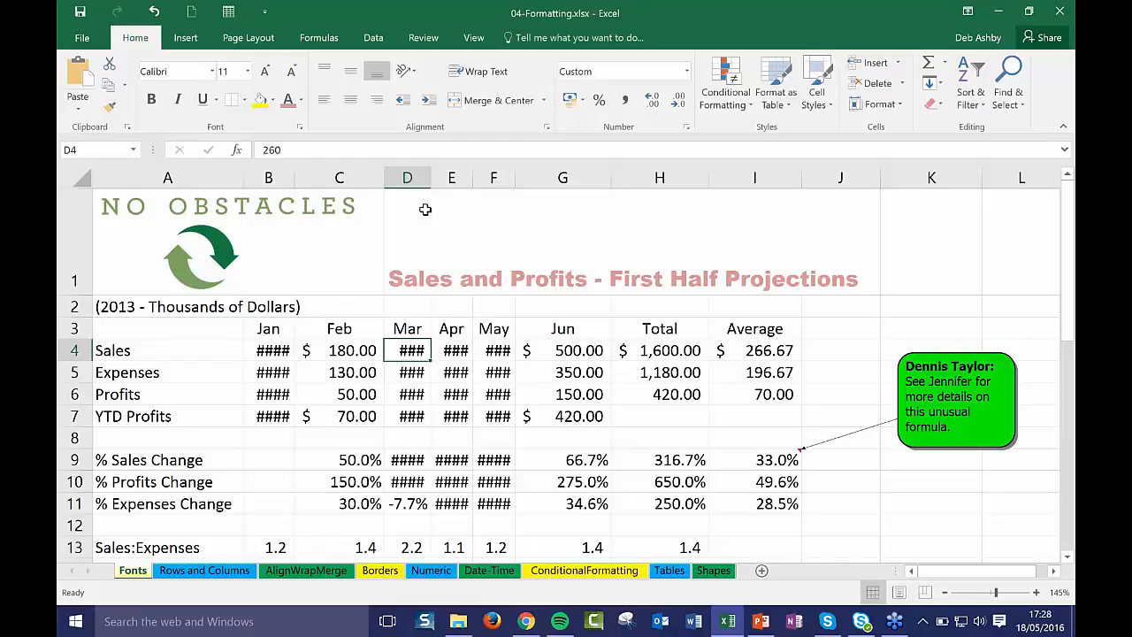
Step: AutoFit the widths of all columns on the Fonts sheet to their contents
click(70, 177)
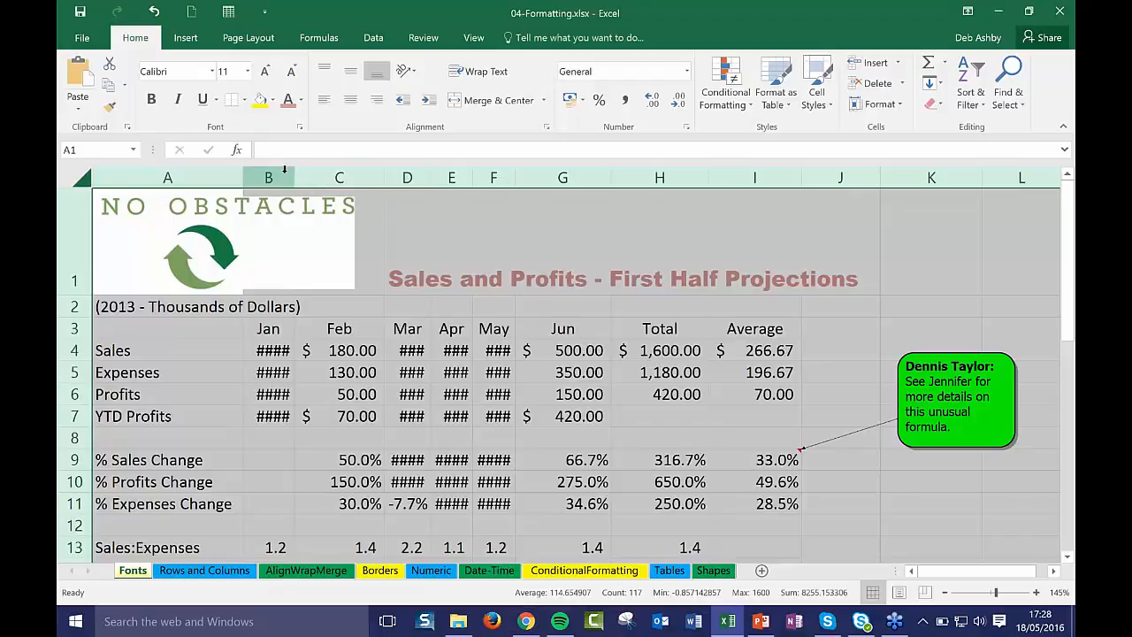
double_click(385, 176)
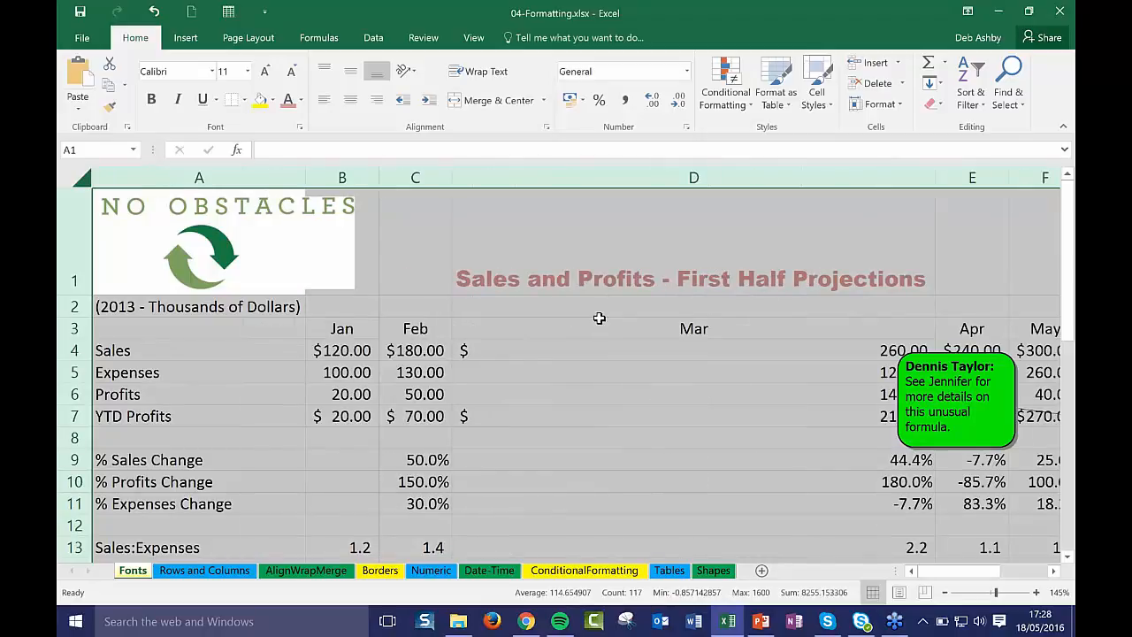
click(598, 320)
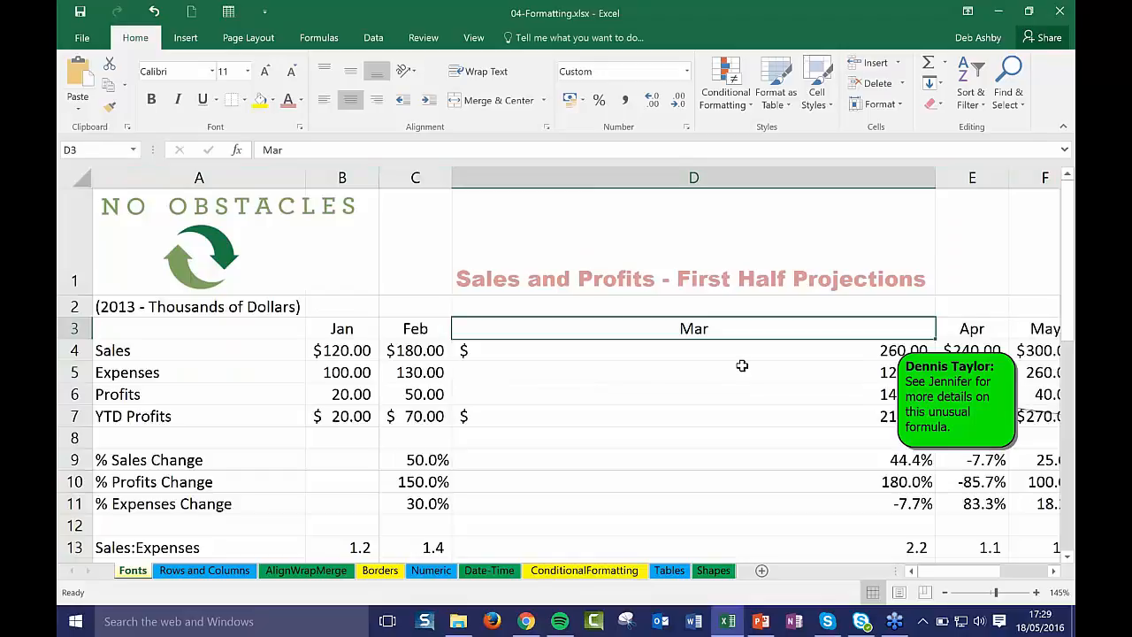
Step: Reduce the width of the oversized Mar column D so all columns through Average fit in view
scroll(742, 365, down, 6)
scroll(742, 365, up, 5)
scroll(742, 365, up, 1)
drag(934, 176, 568, 177)
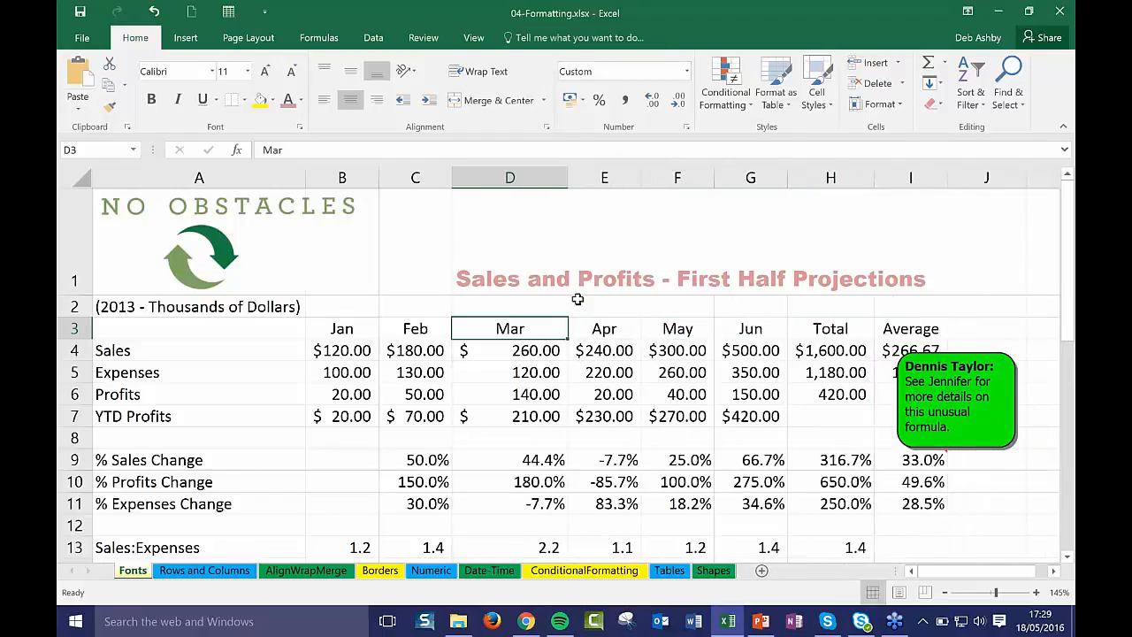
click(662, 395)
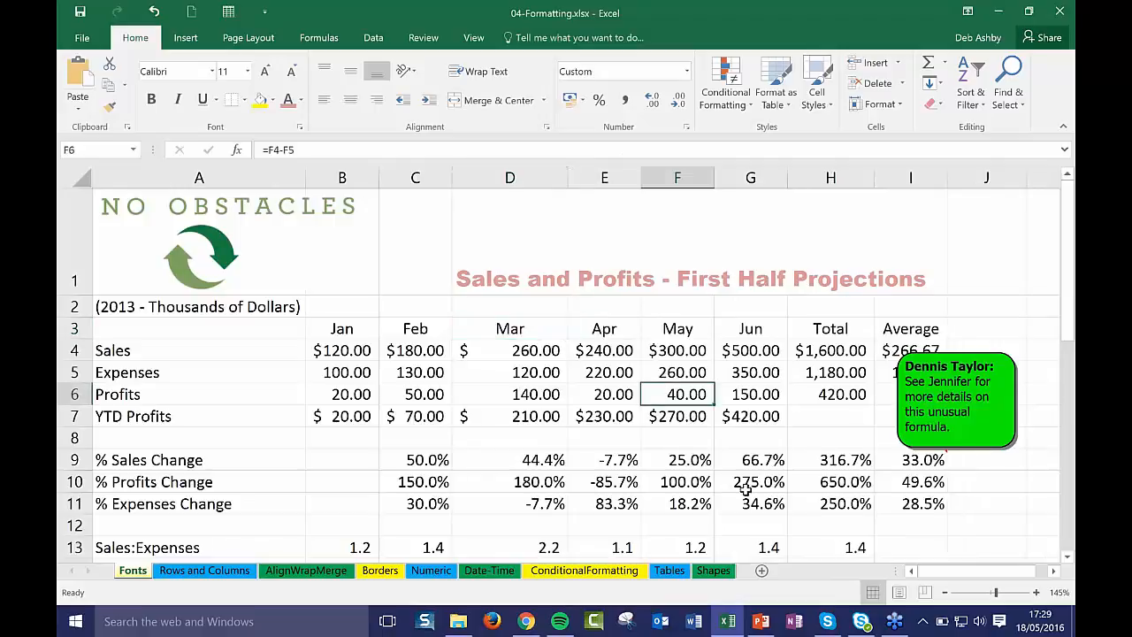
Step: Check the Row Height setting of row 2 without changing it, and make the row slightly taller by moving its lower boundary
click(619, 252)
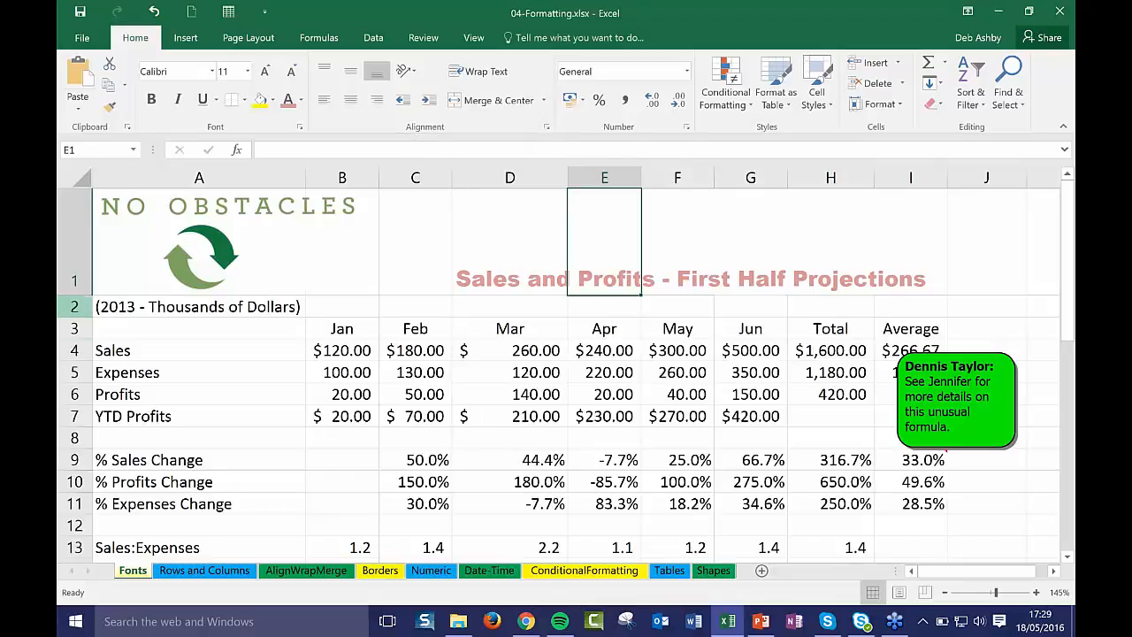
right_click(75, 306)
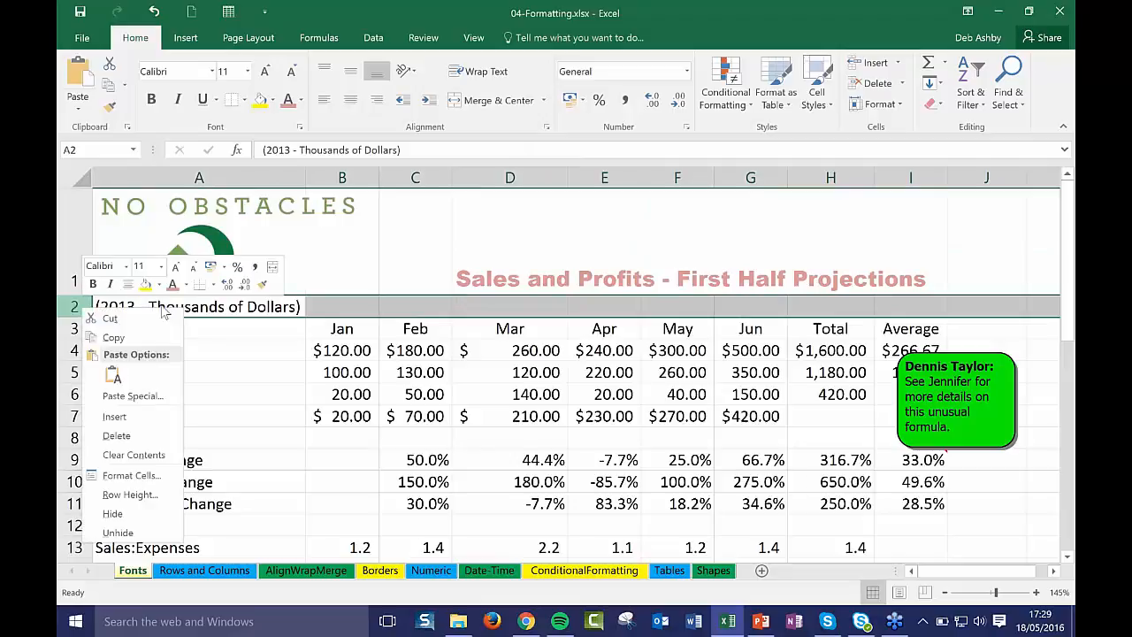
click(141, 494)
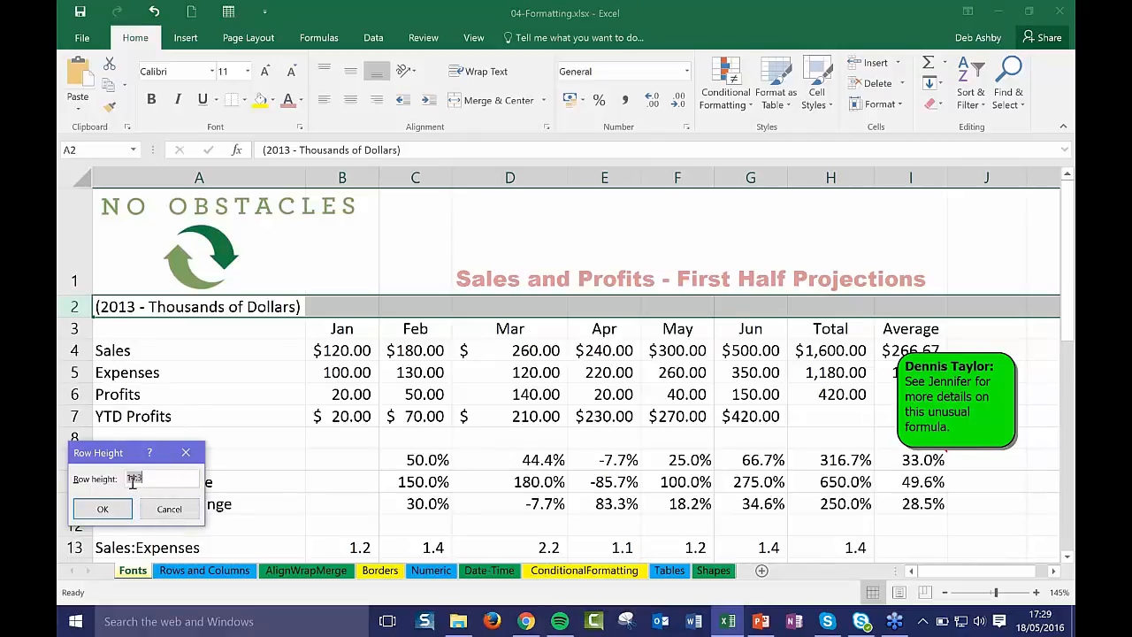
click(185, 451)
drag(69, 318, 78, 319)
click(530, 369)
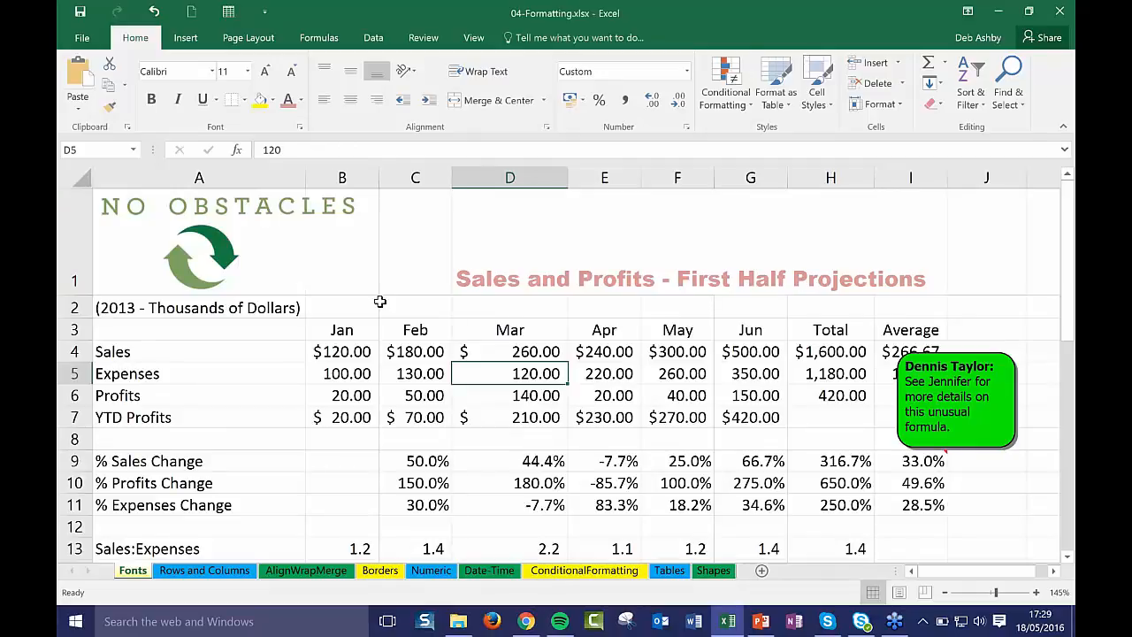
Step: On the Rows and Columns sheet, insert a blank column between the Feb and Mar columns
click(192, 572)
click(520, 397)
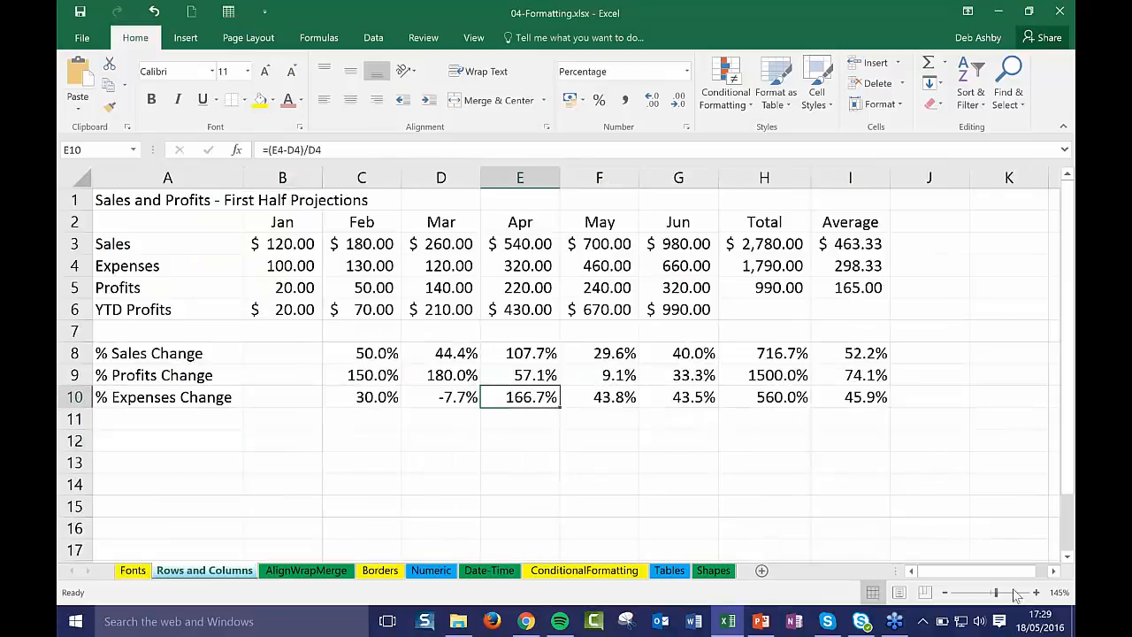
drag(1001, 577, 1030, 575)
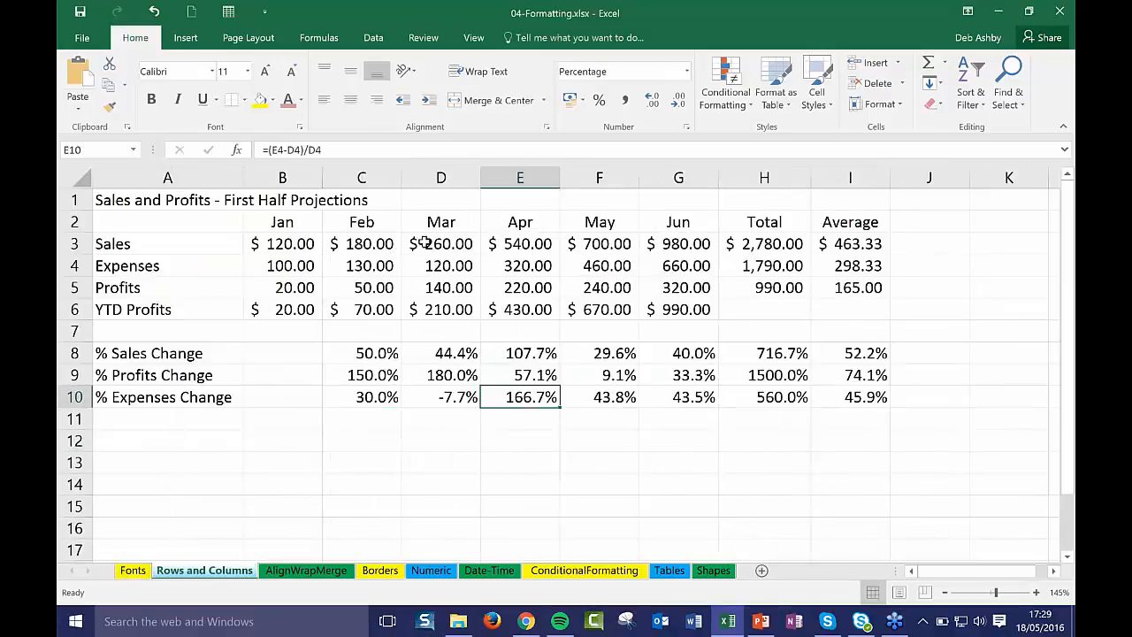
click(455, 177)
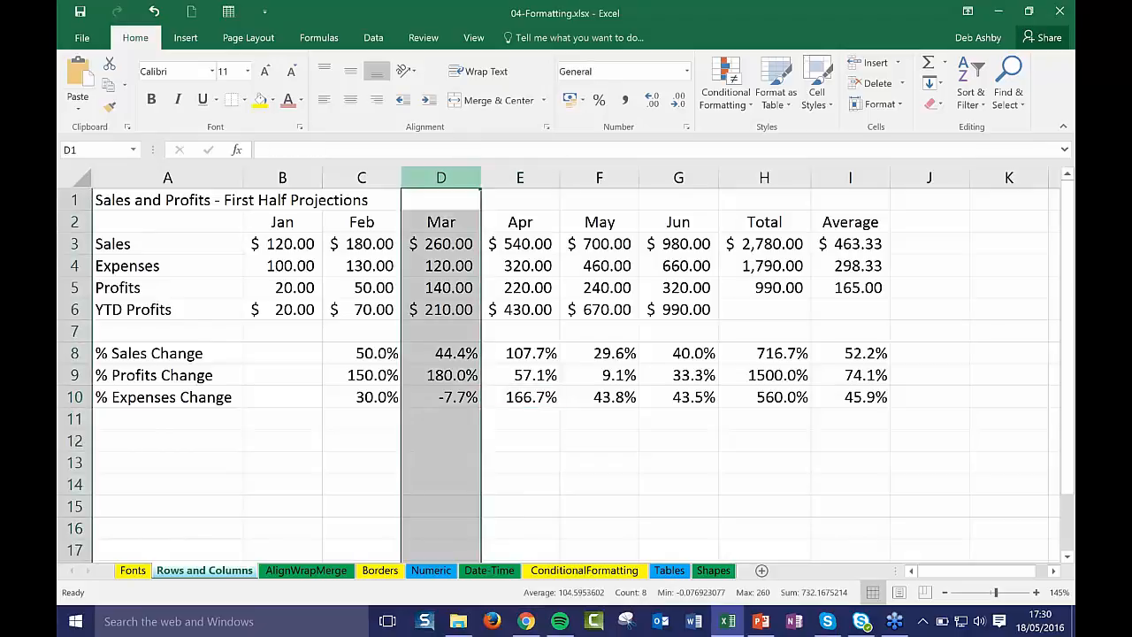
right_click(460, 178)
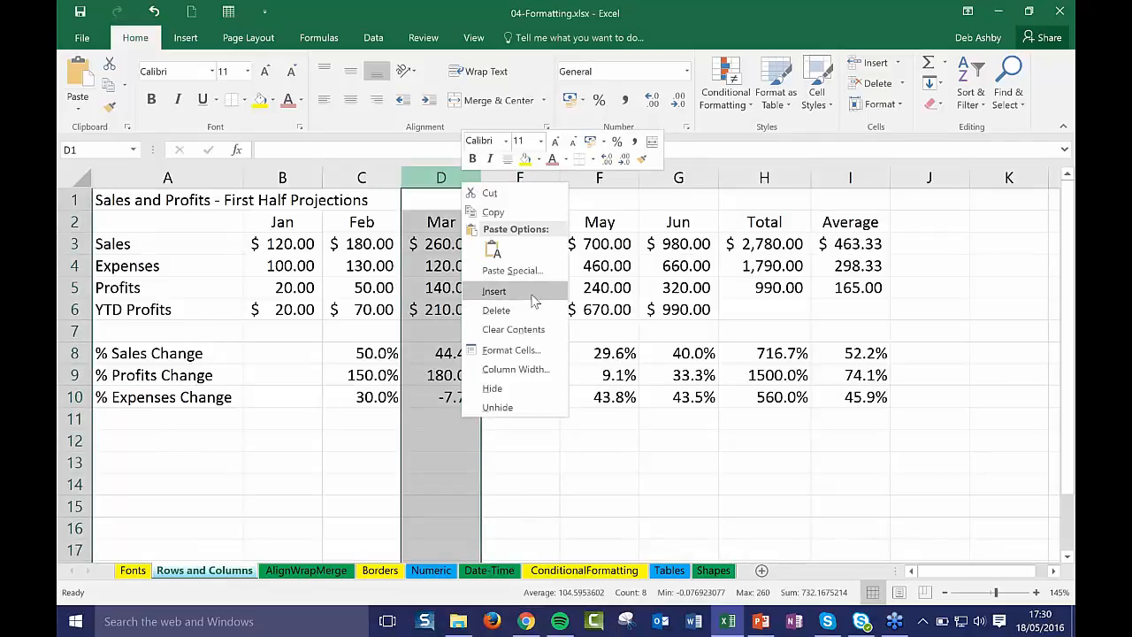
click(531, 297)
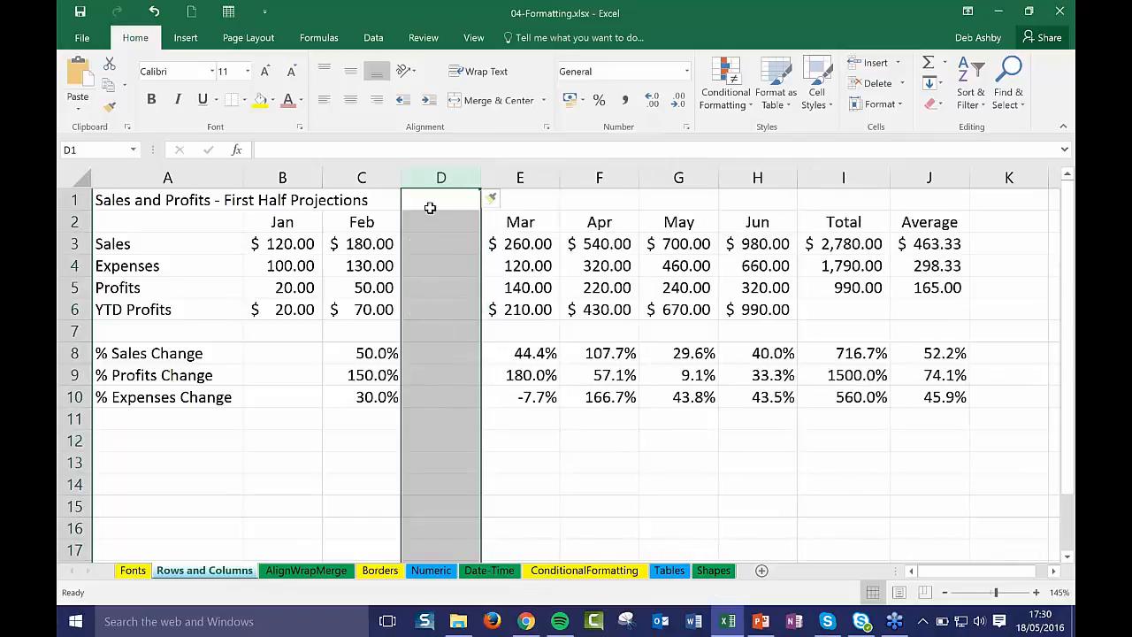
click(429, 207)
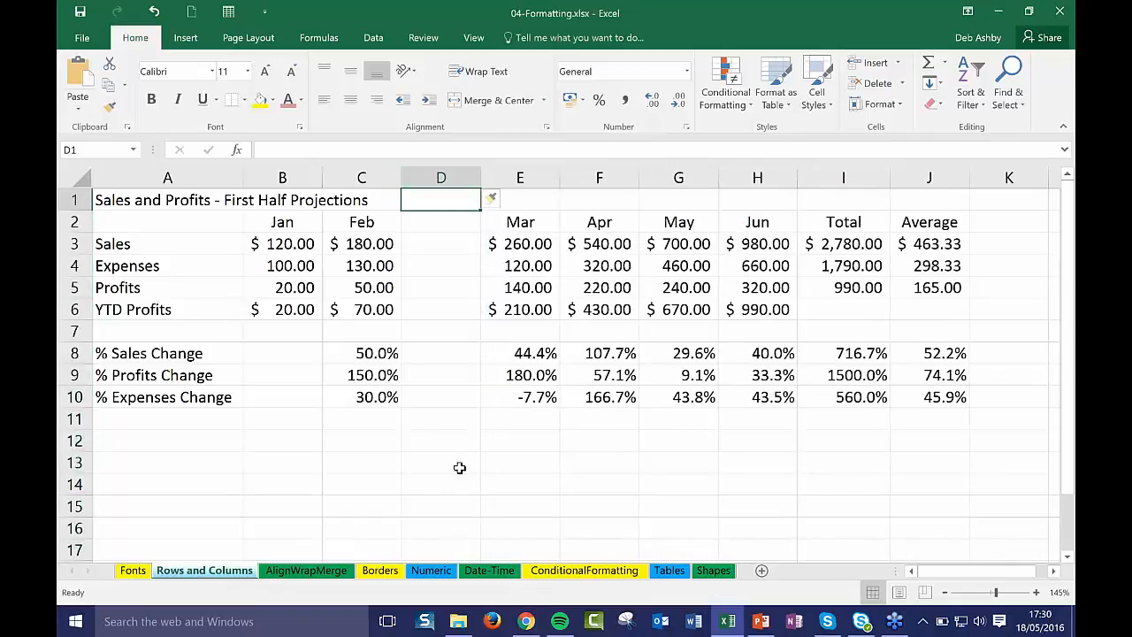
Step: Insert a blank row at row 7, between YTD Profits and % Sales Change
click(81, 331)
right_click(70, 330)
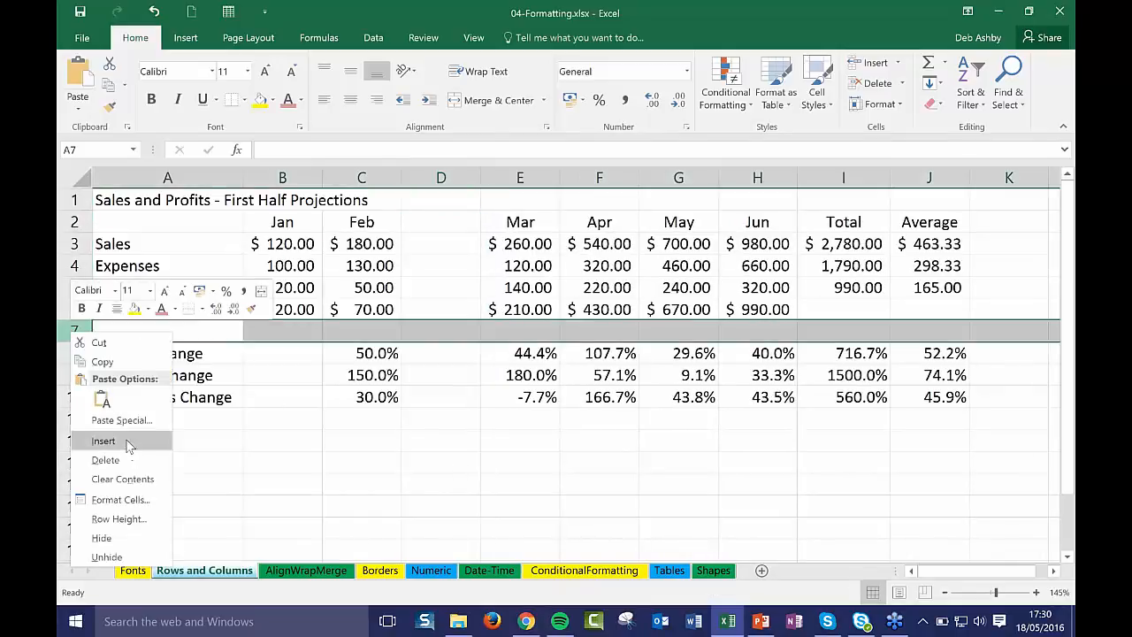
click(127, 442)
click(494, 459)
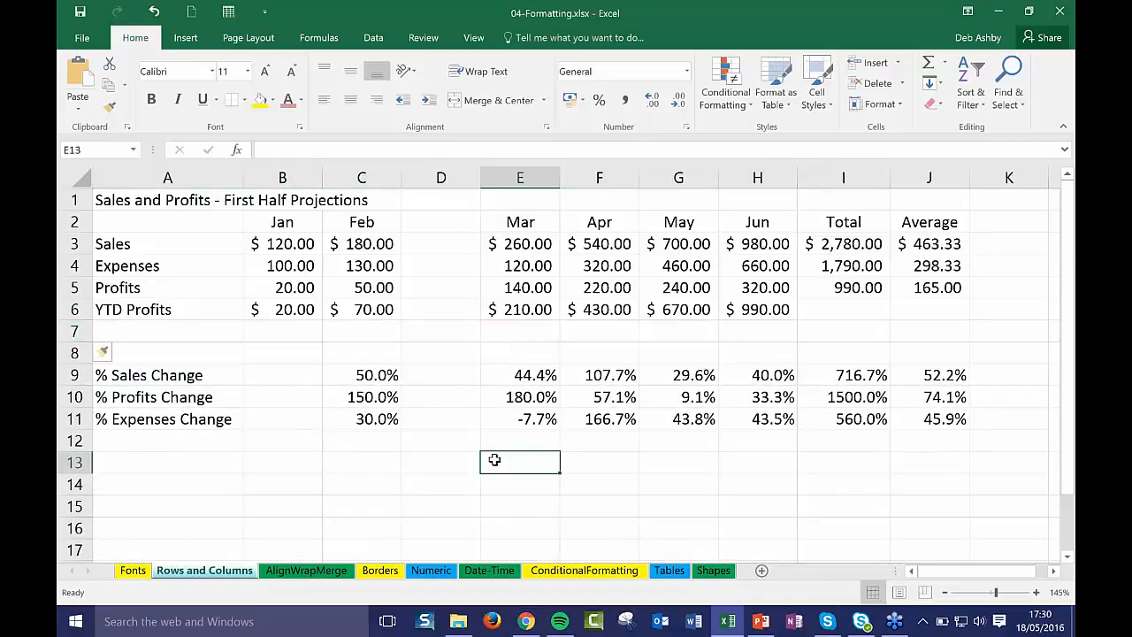
click(440, 460)
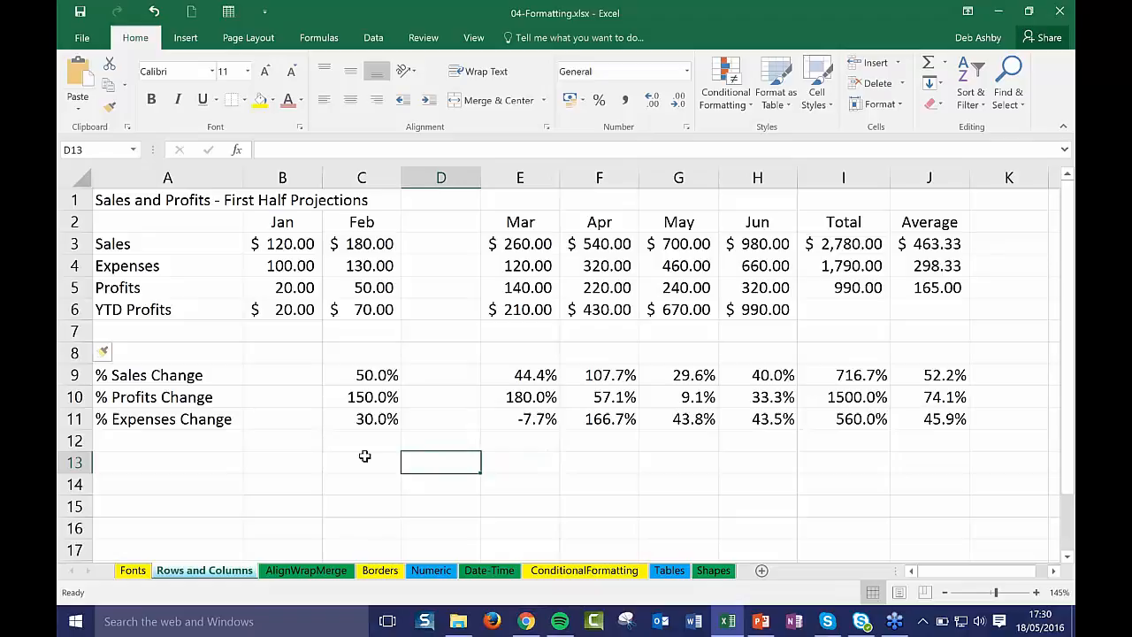
Step: On the AlignWrapMerge sheet, check which of the cells D1 to H1 actually contains the Sales and Profits title
click(305, 571)
click(558, 284)
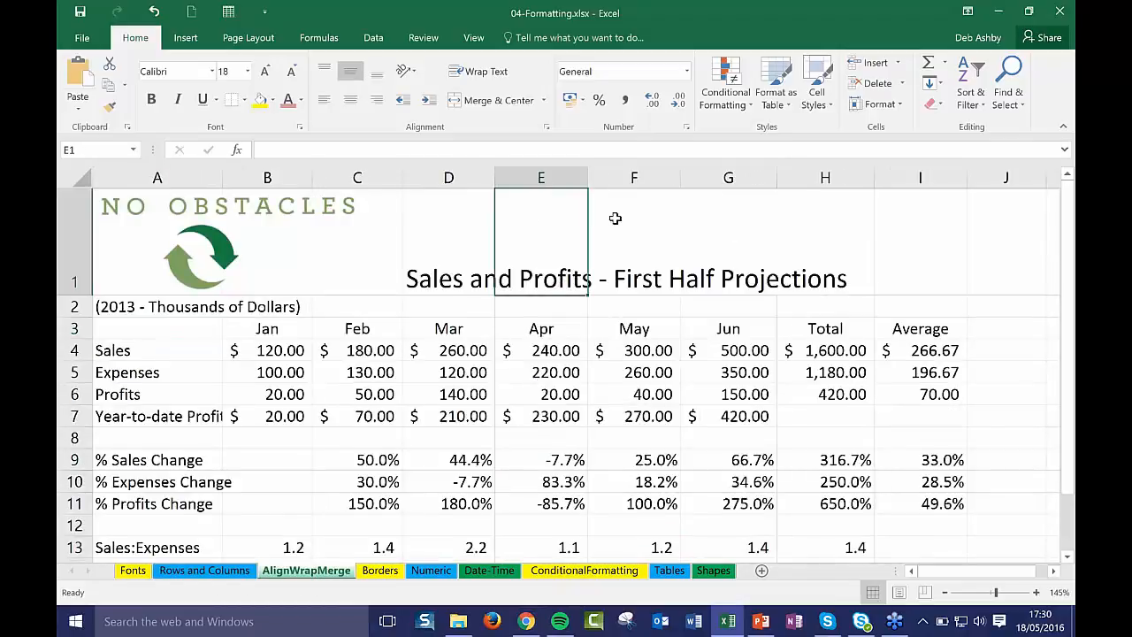
click(441, 236)
click(522, 245)
click(449, 263)
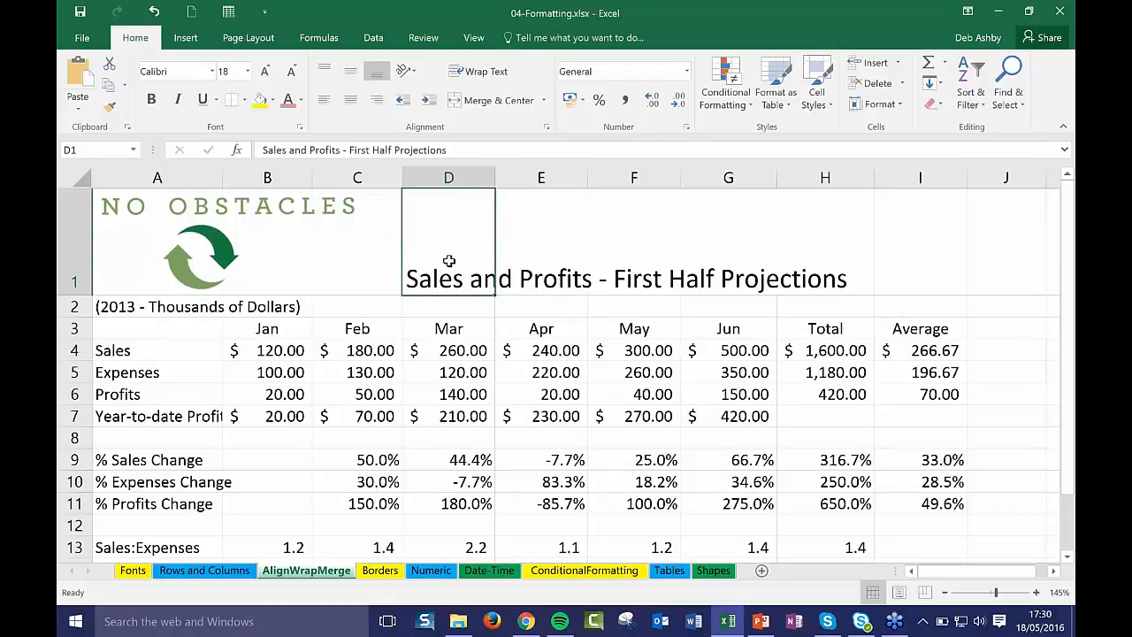
click(579, 324)
click(545, 235)
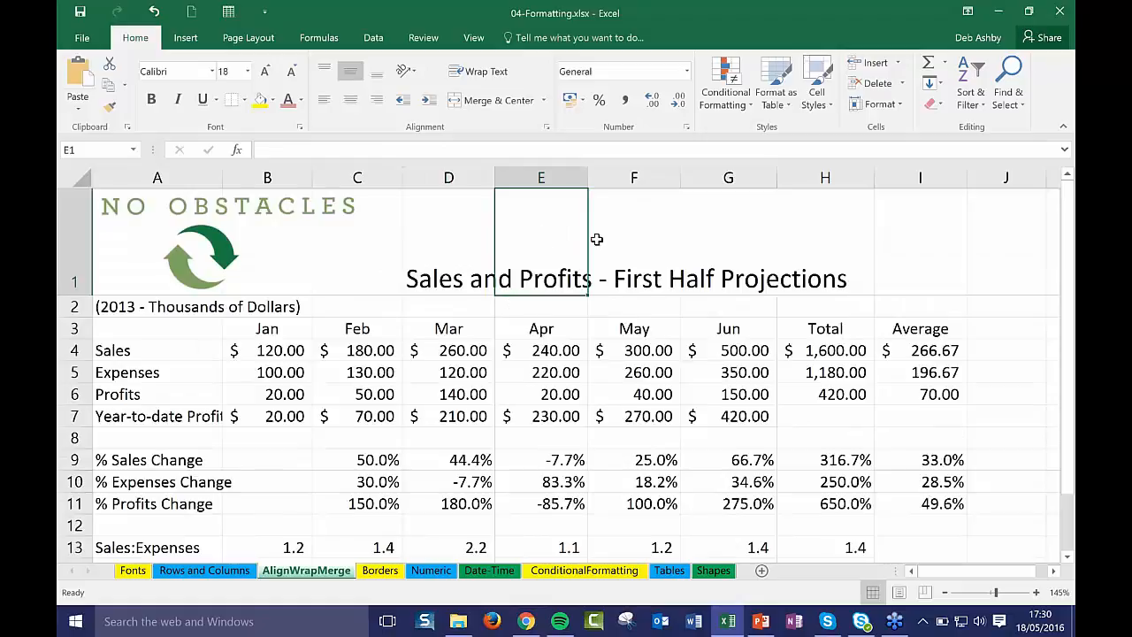
click(625, 236)
click(723, 235)
click(814, 231)
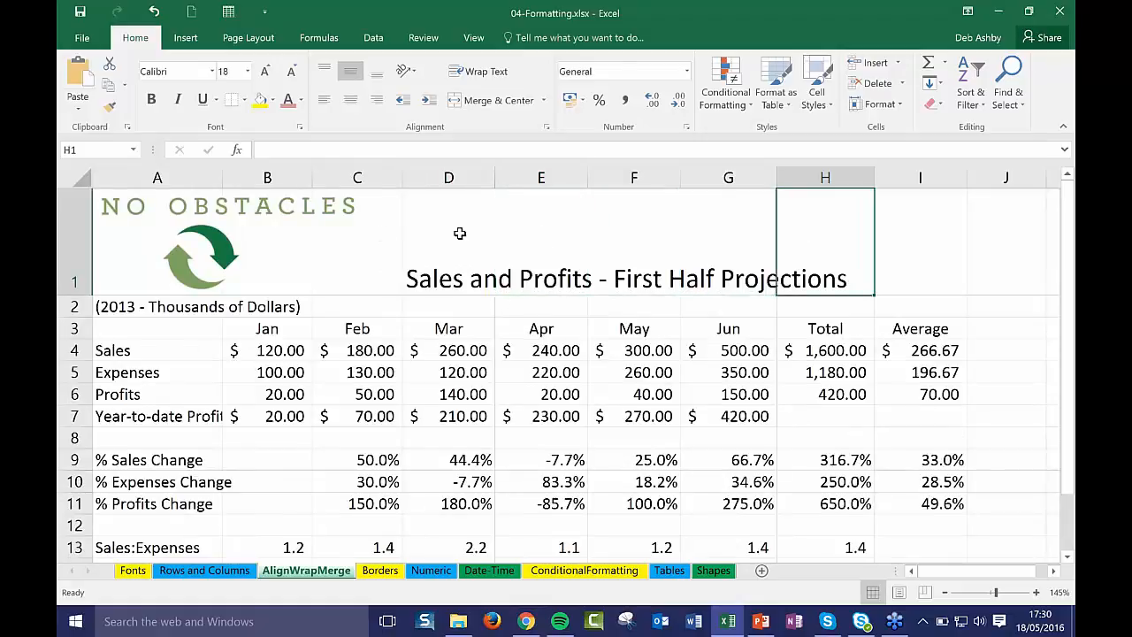
Step: Merge and center the title across D1:H1 and align it to the top of the merged cell
click(460, 233)
drag(439, 239, 804, 265)
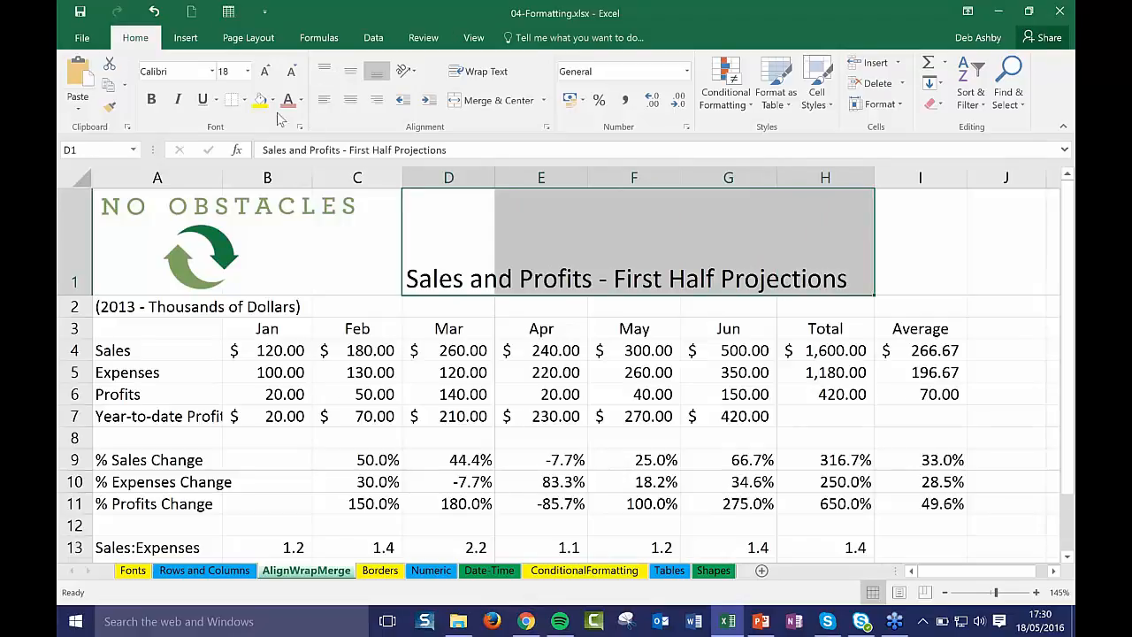
click(487, 103)
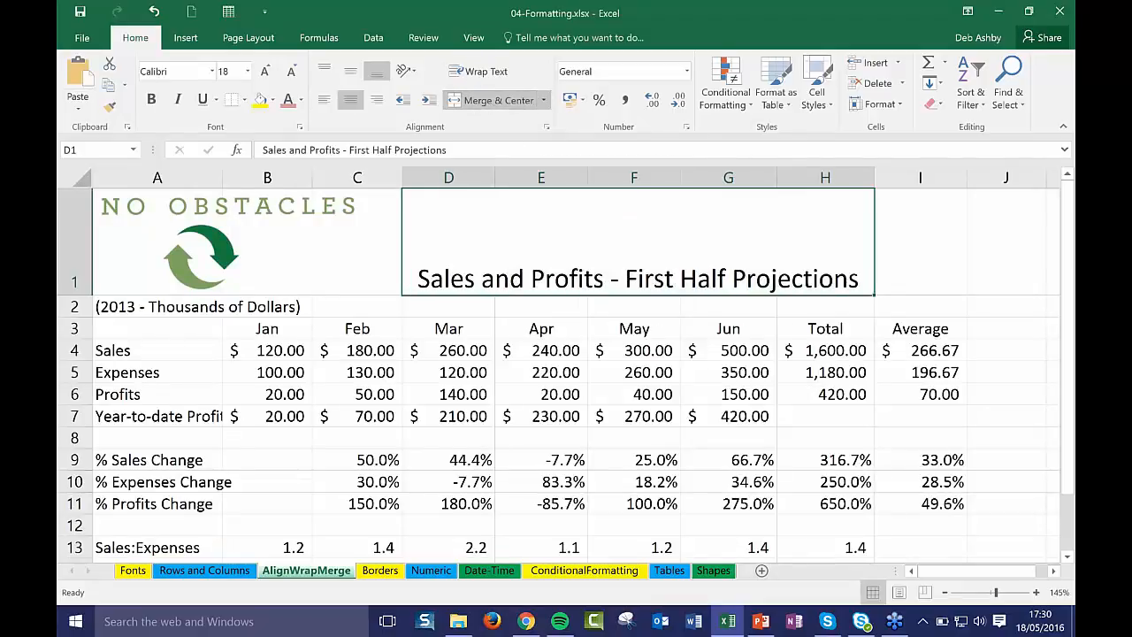
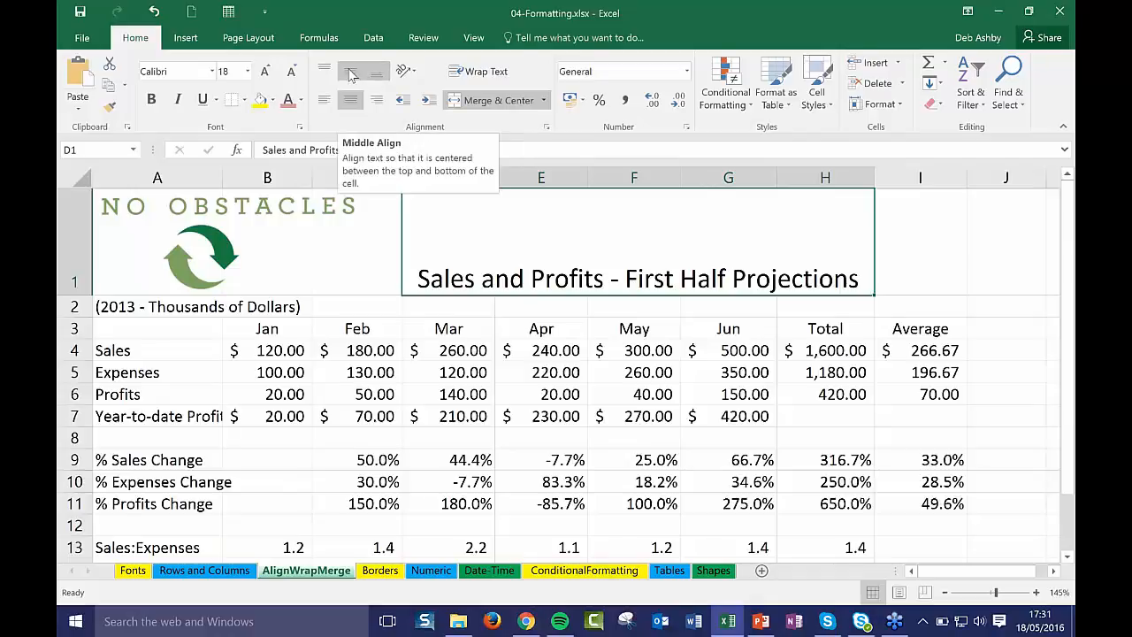
click(326, 72)
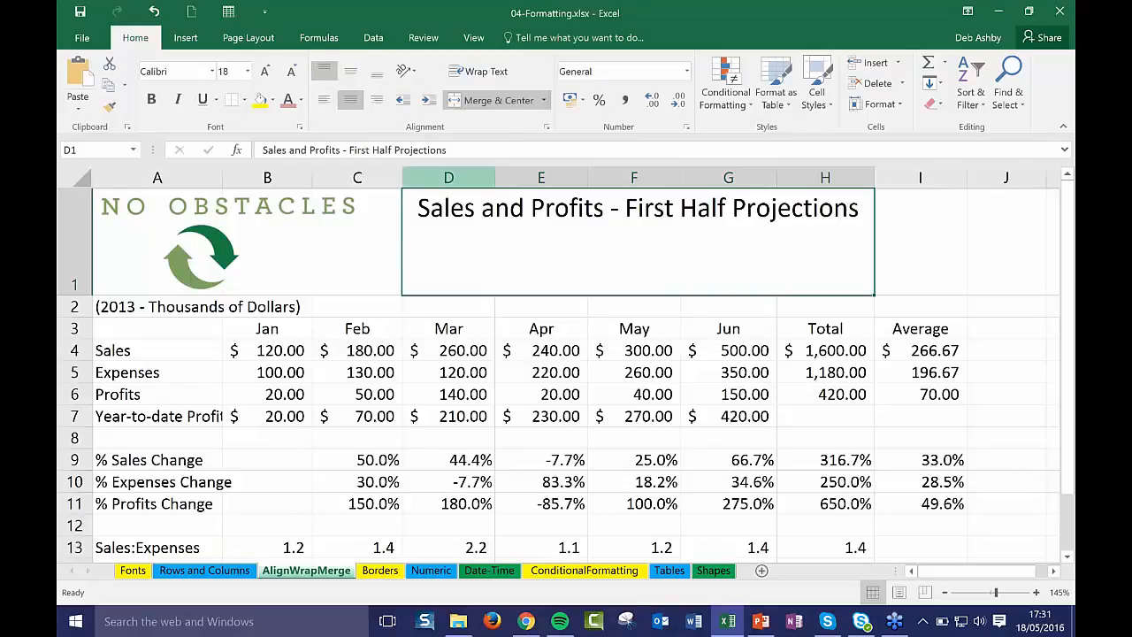
Step: Angle the Jan to Average headings in B3:I3 counterclockwise
click(365, 331)
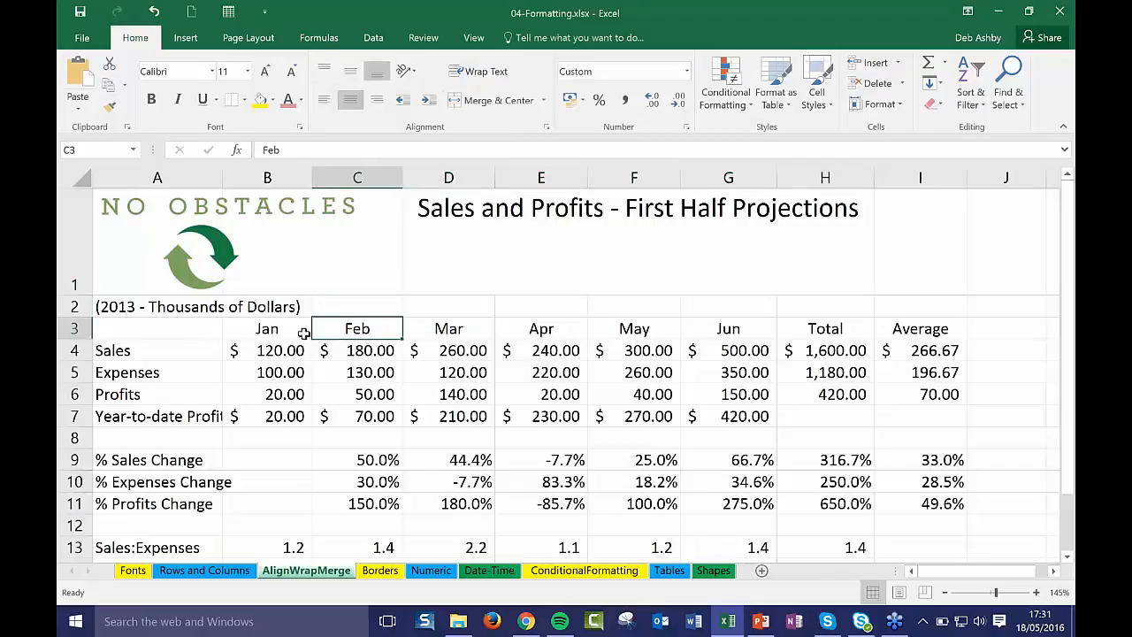
drag(260, 328, 940, 327)
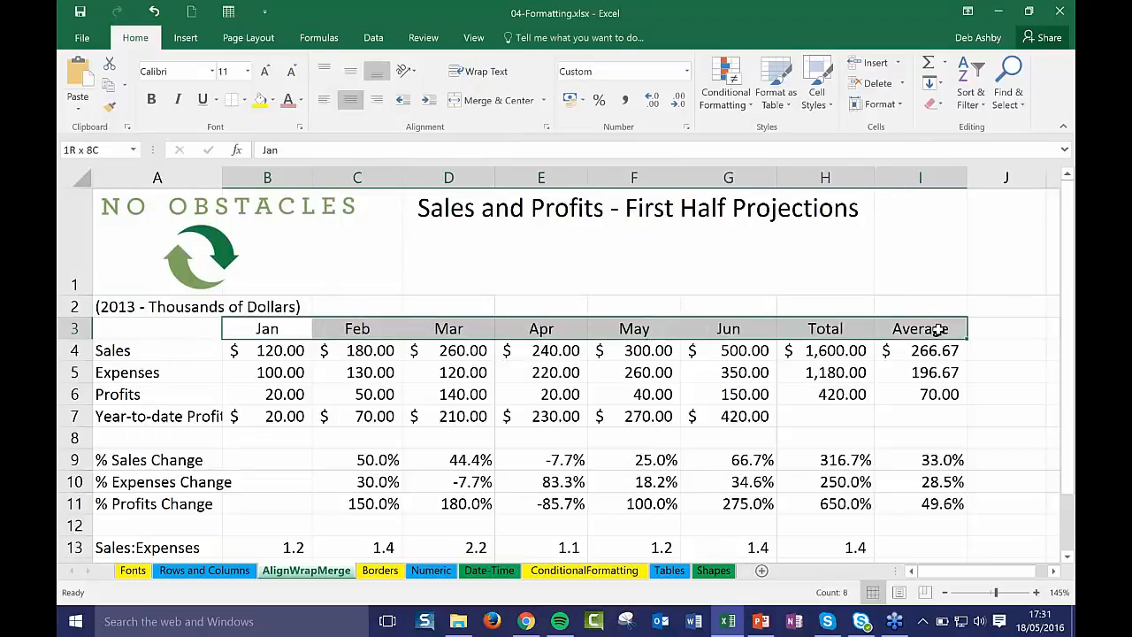
click(416, 72)
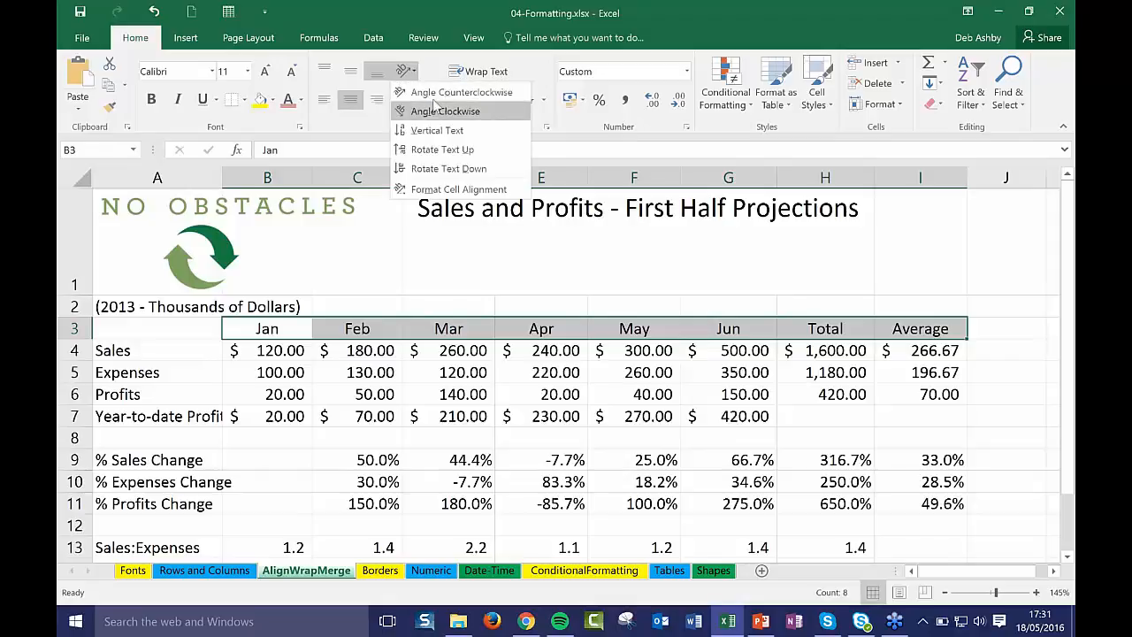
click(435, 99)
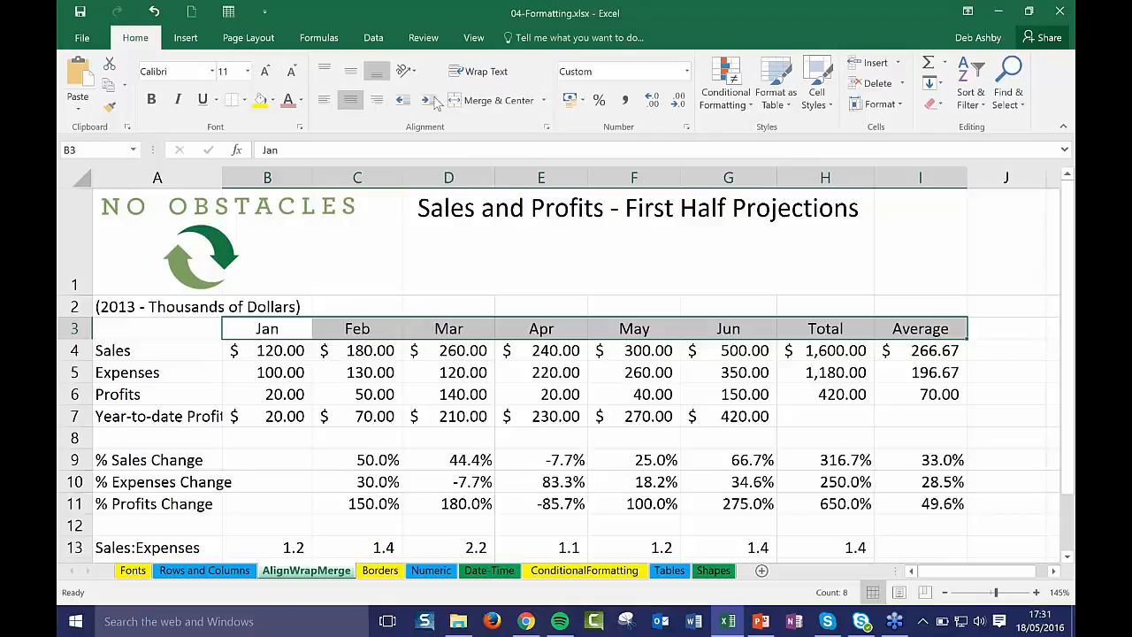
click(566, 409)
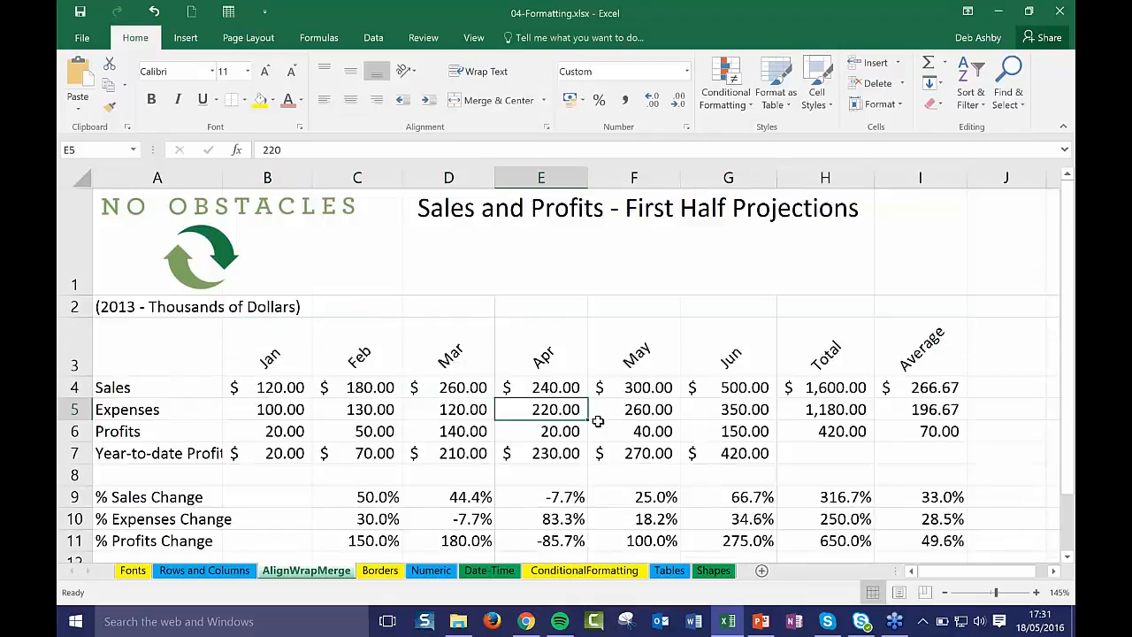
click(557, 390)
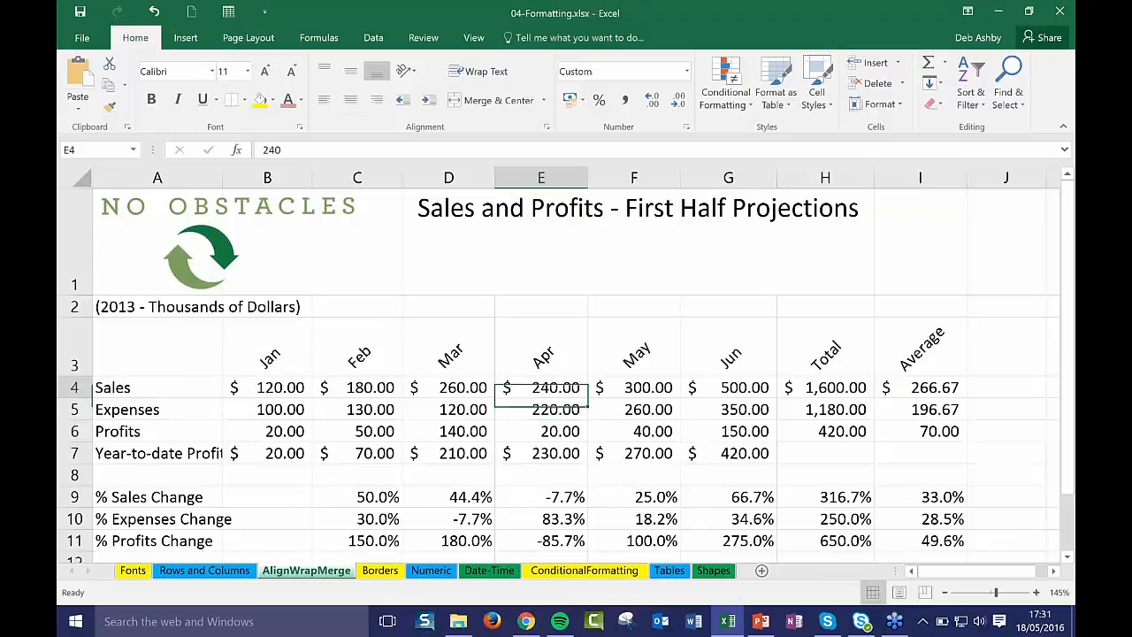
scroll(556, 391, down, 1)
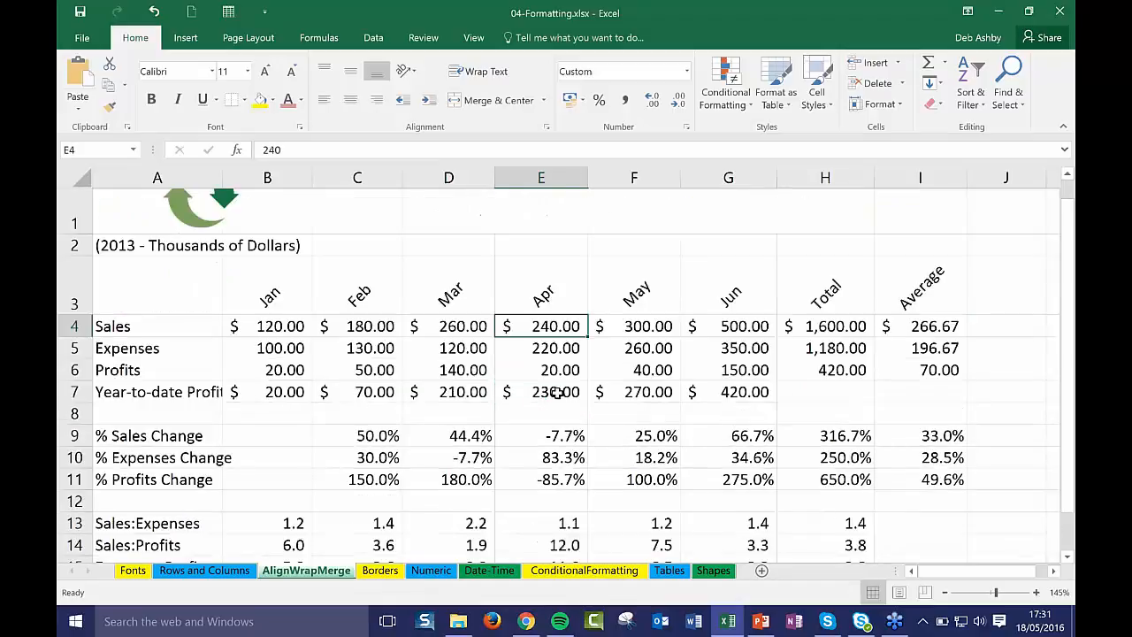
scroll(557, 391, up, 1)
Step: Apply Outside Borders to the angled heading cells B3:I3
drag(265, 354, 911, 358)
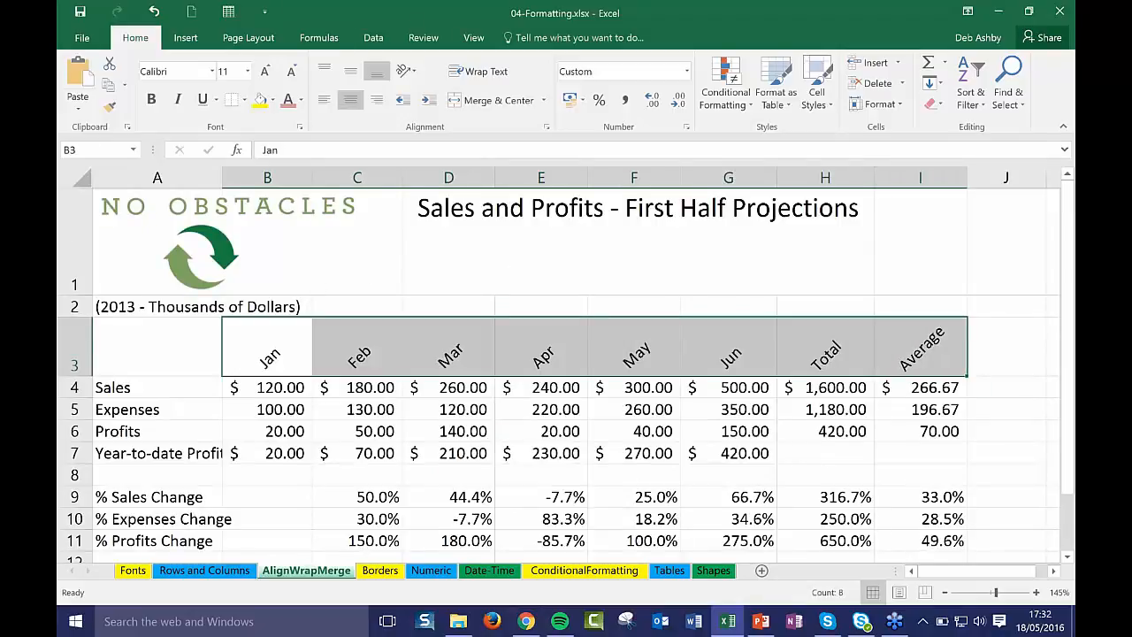
click(246, 101)
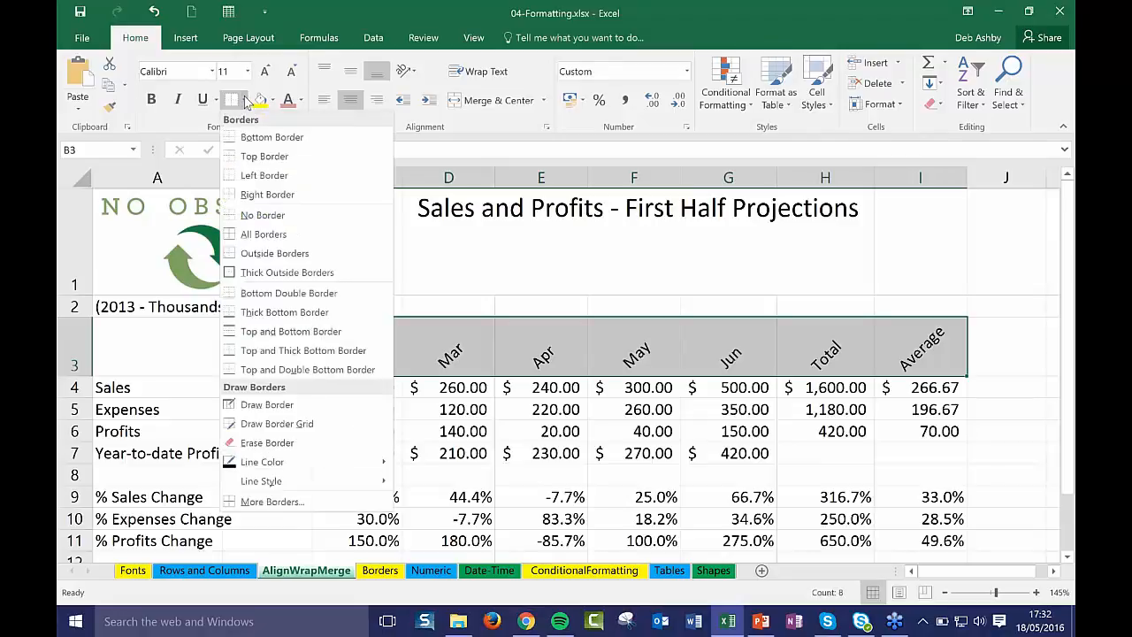
click(281, 255)
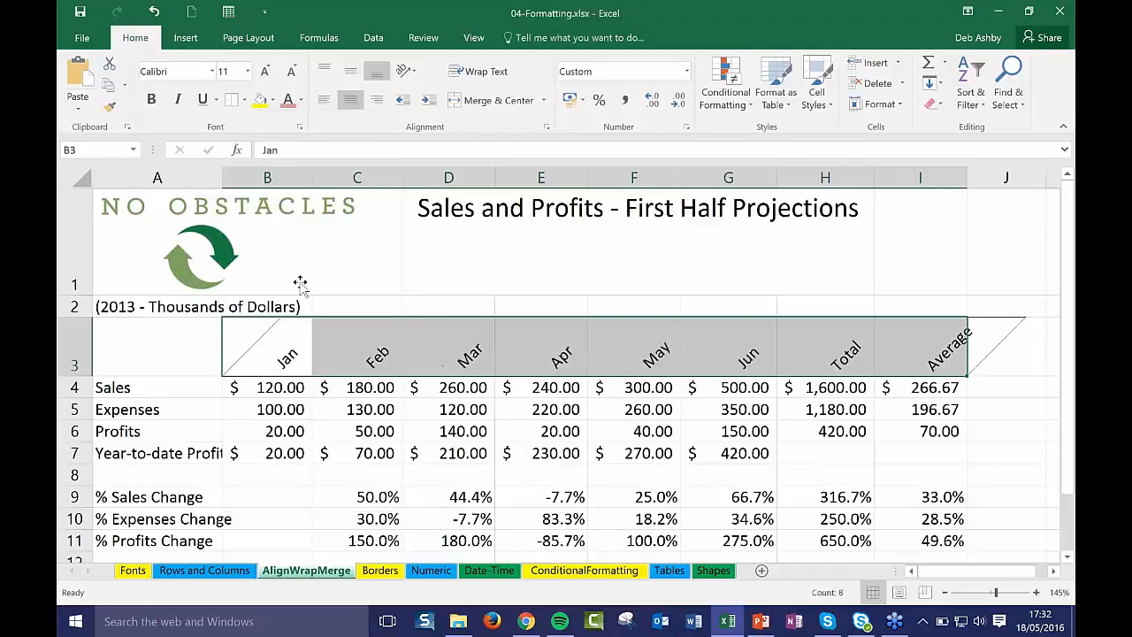
click(504, 479)
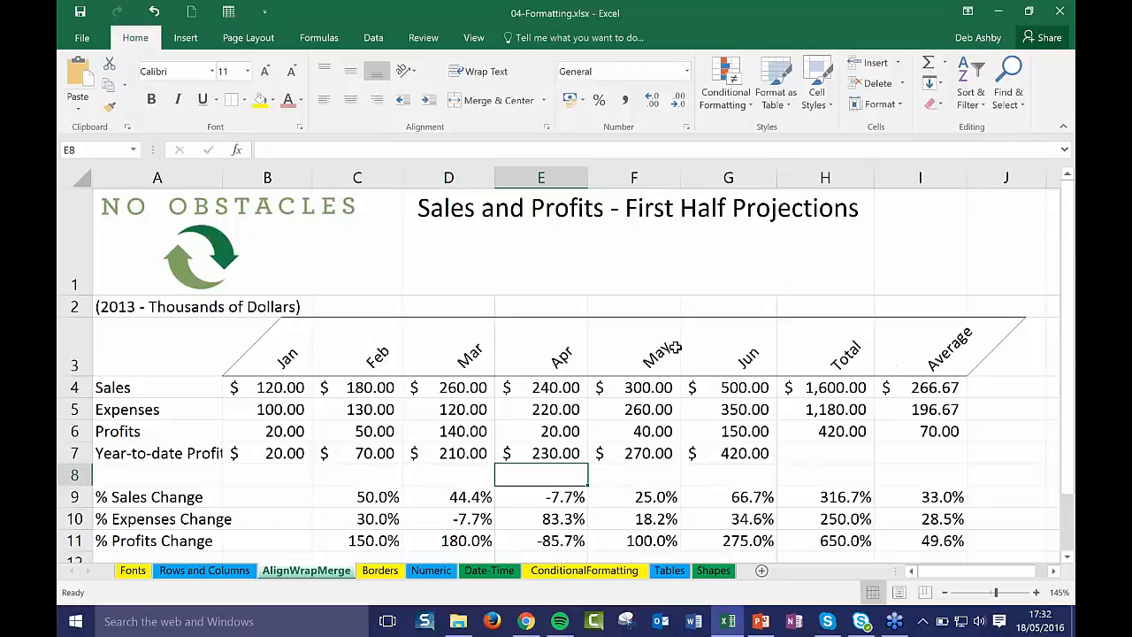
click(359, 331)
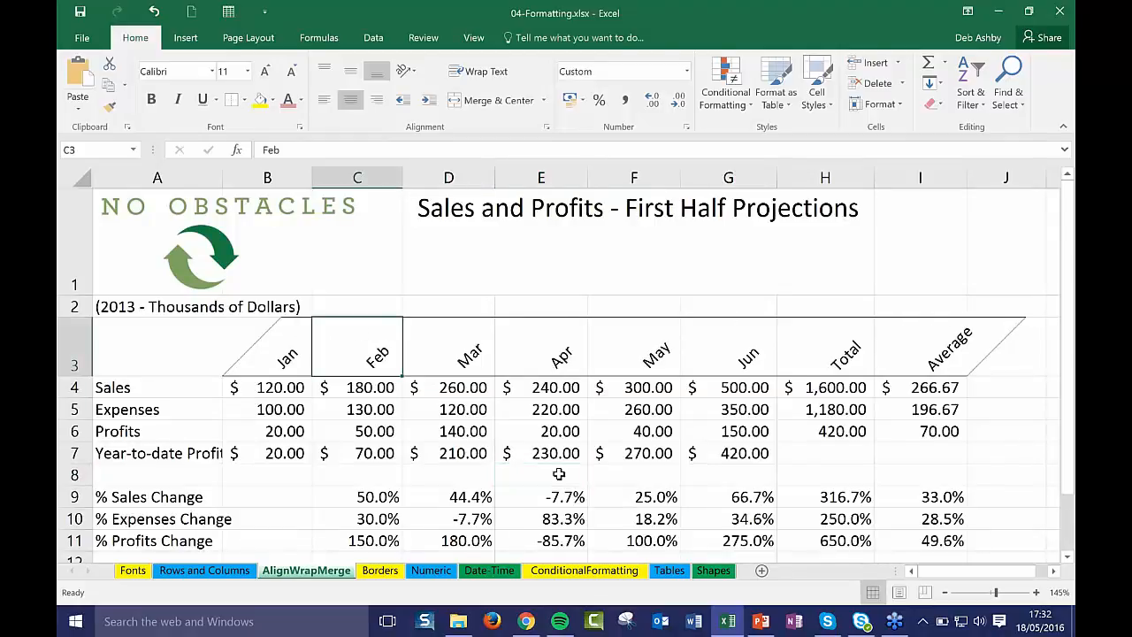
click(566, 431)
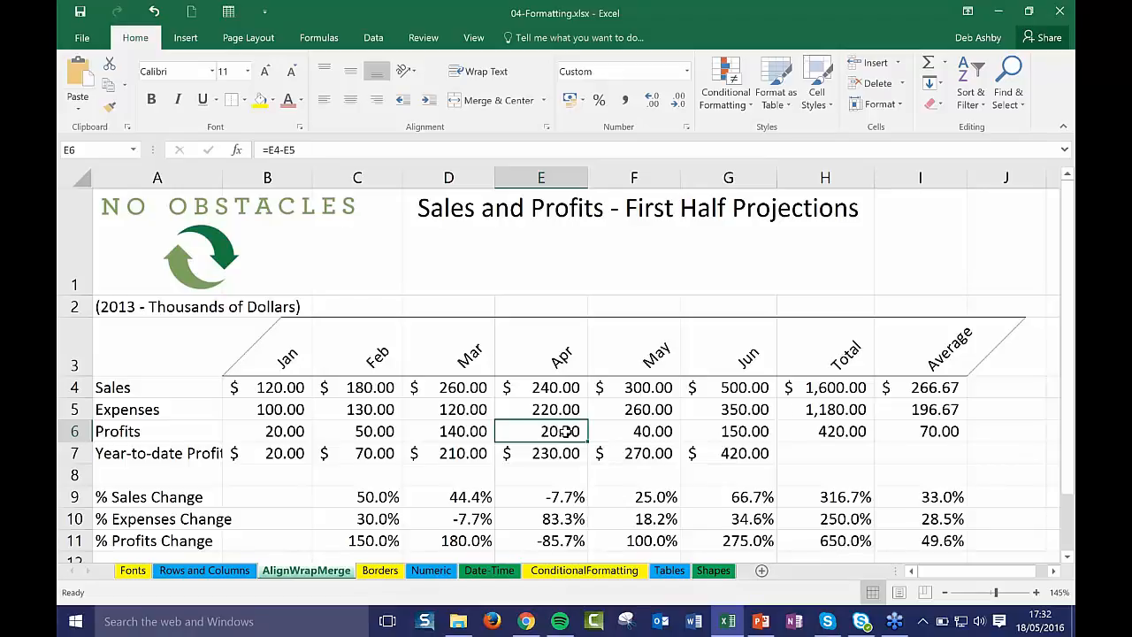
Step: Switch to the ConditionalFormatting sheet and look over the Hire Date and Salary data
click(537, 573)
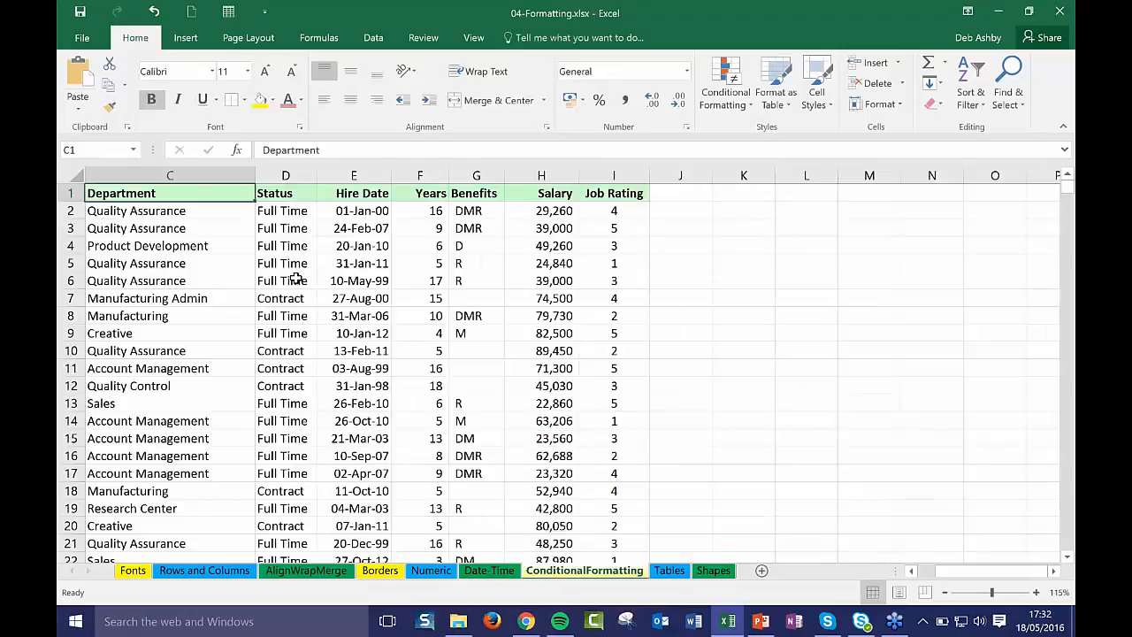
click(337, 263)
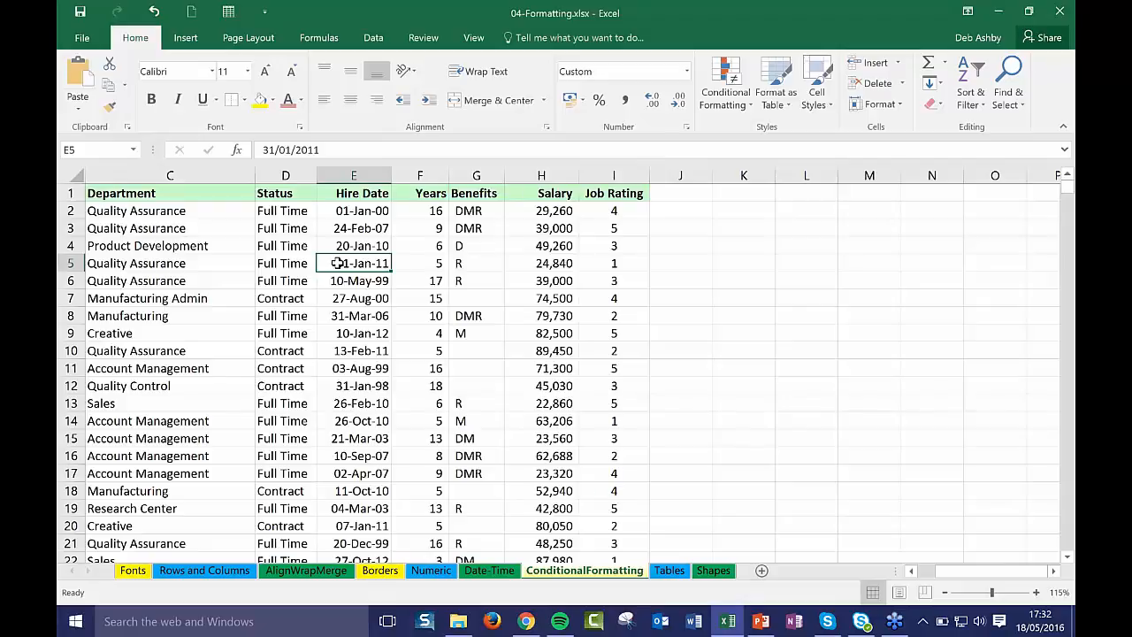
click(536, 226)
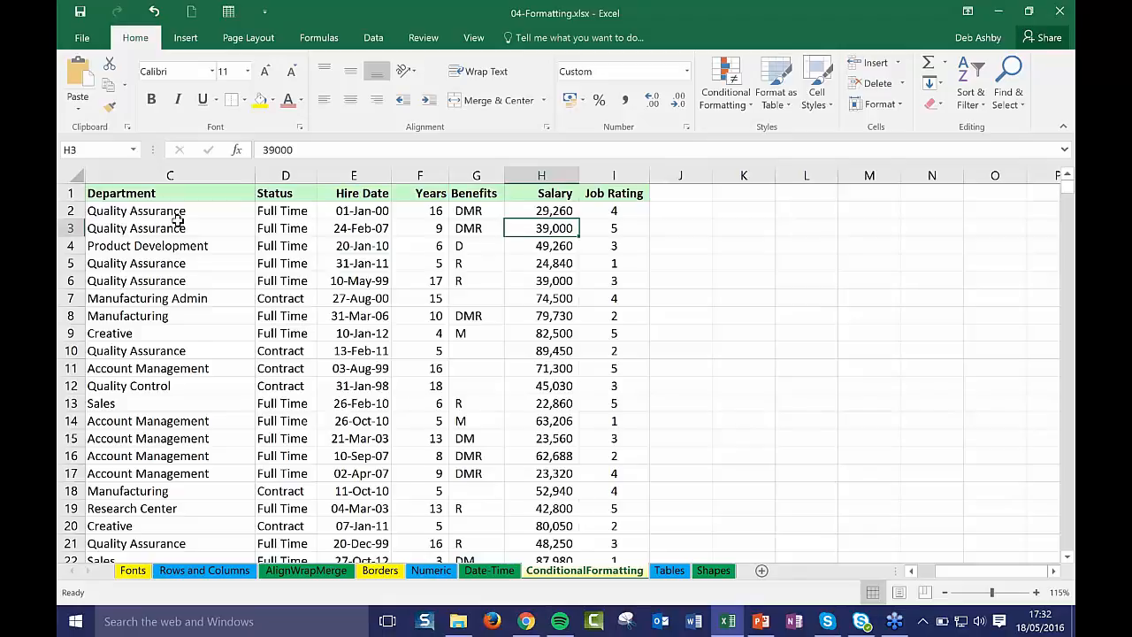
click(568, 283)
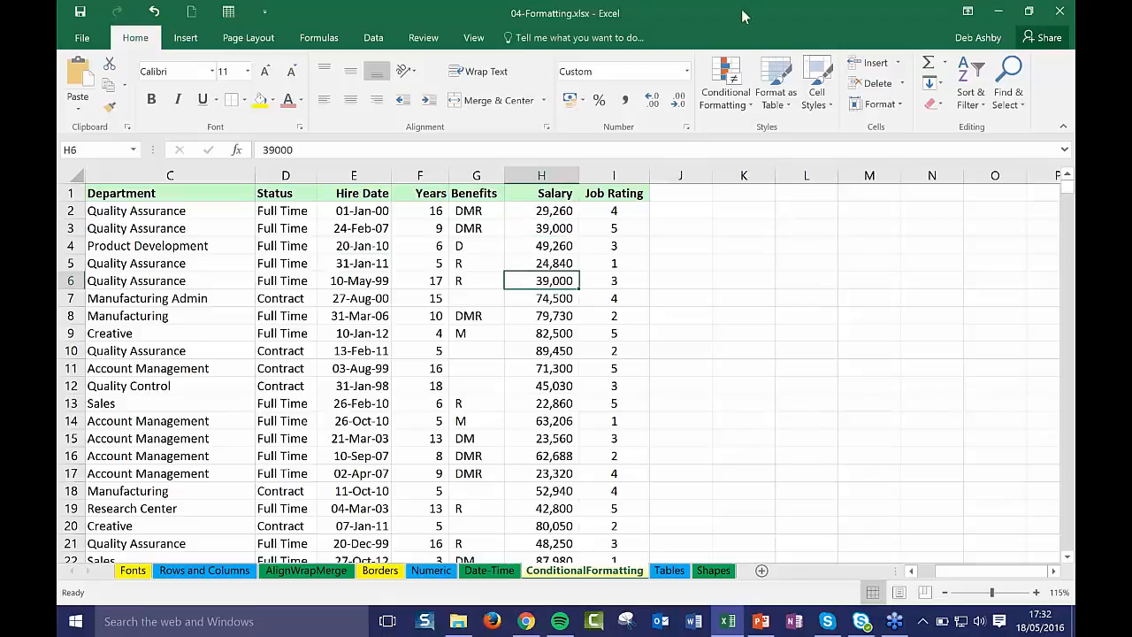
Step: Highlight values greater than 49,000 in the Salary column using Yellow Fill with Dark Yellow Text
click(745, 105)
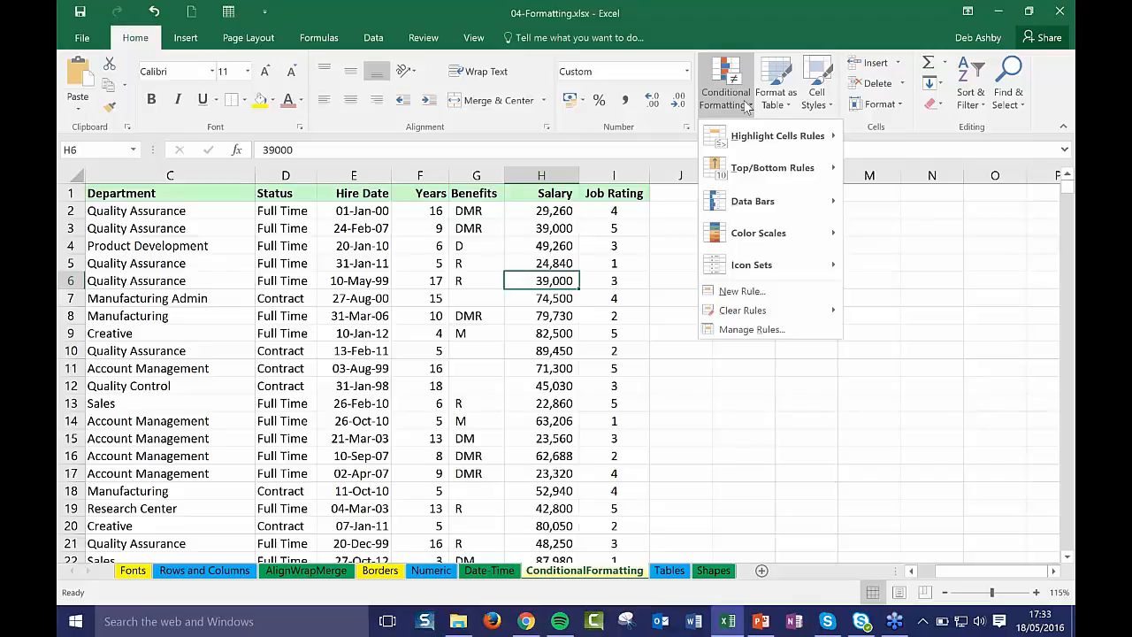
click(549, 176)
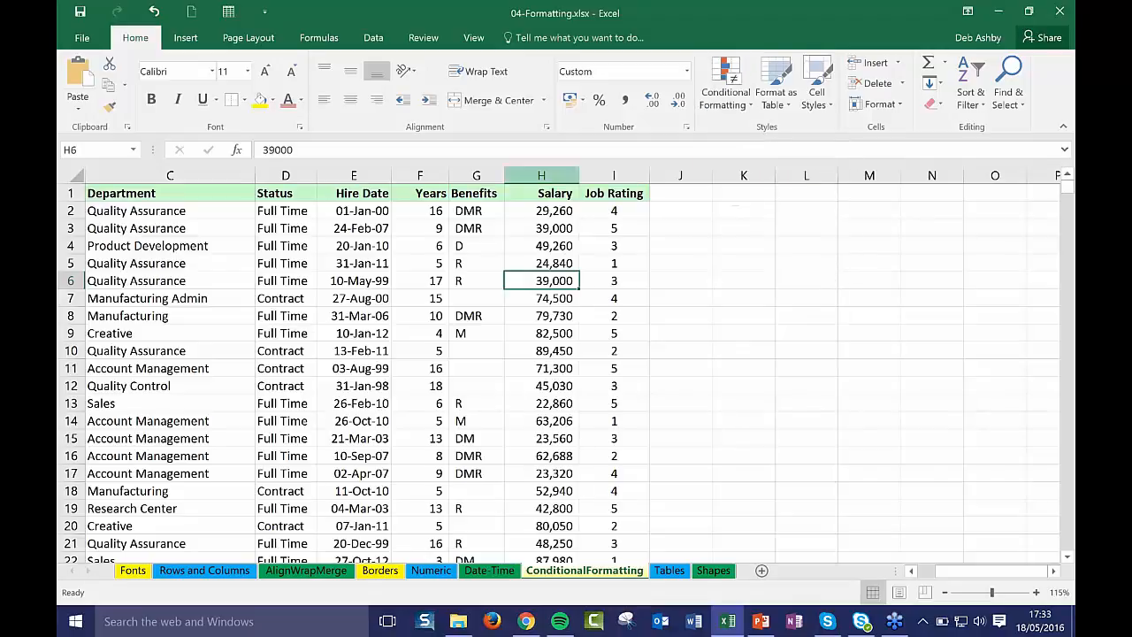
click(547, 173)
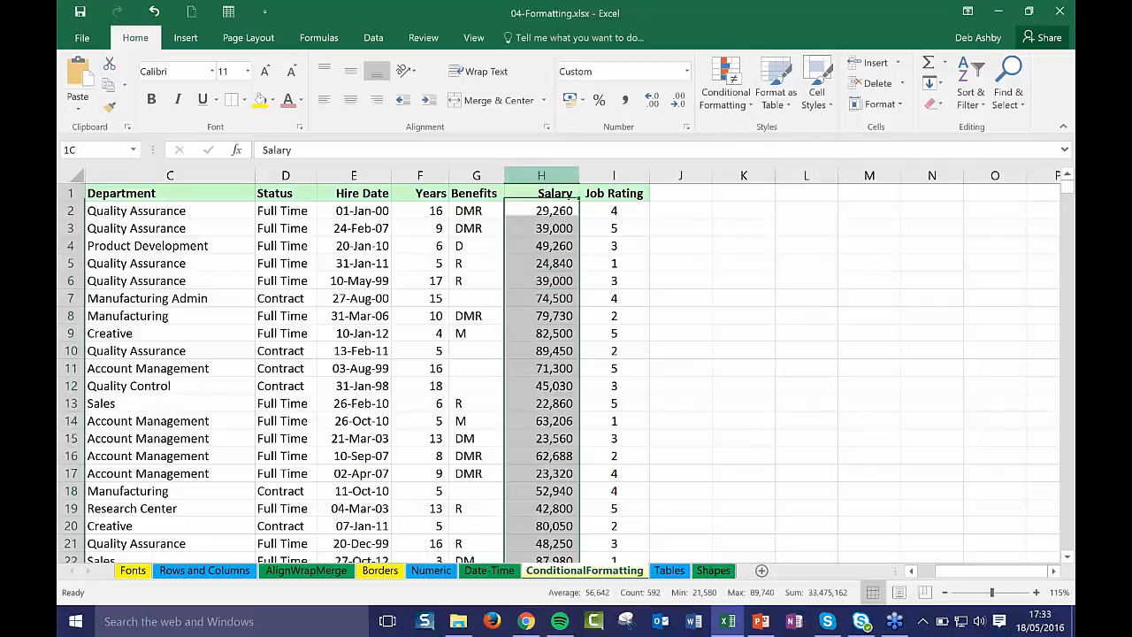
click(726, 97)
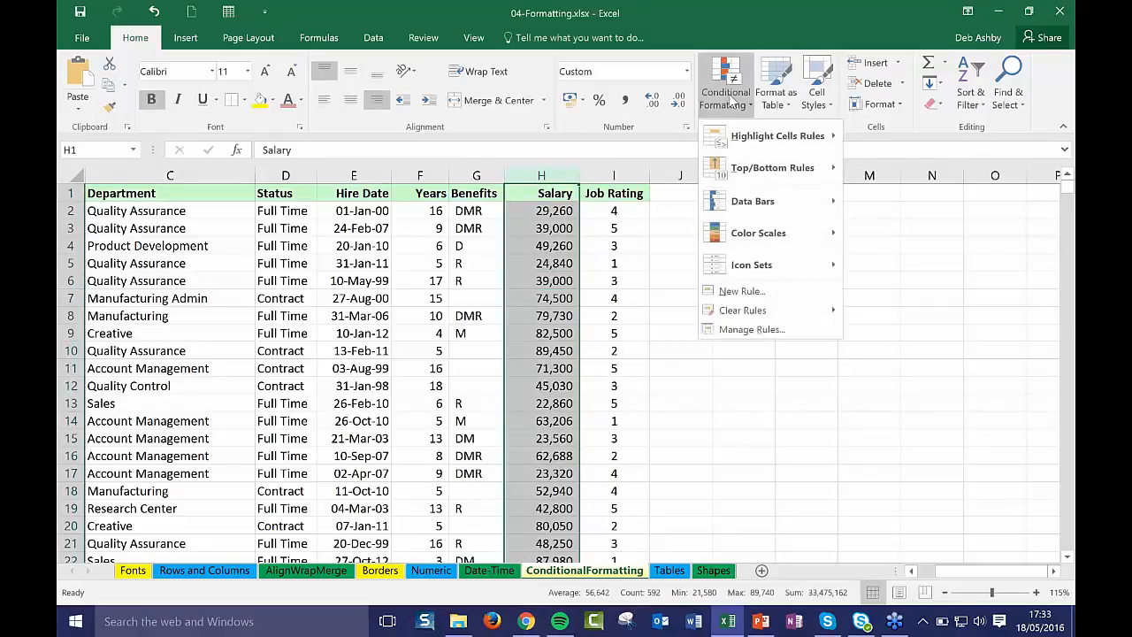
mouse_move(764, 149)
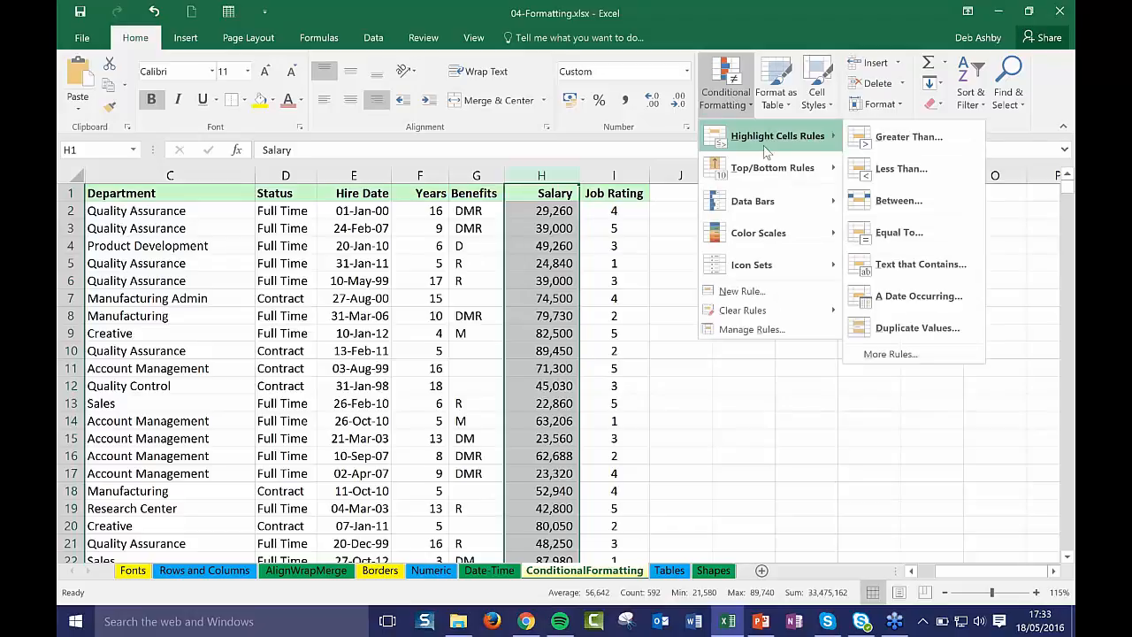
click(935, 154)
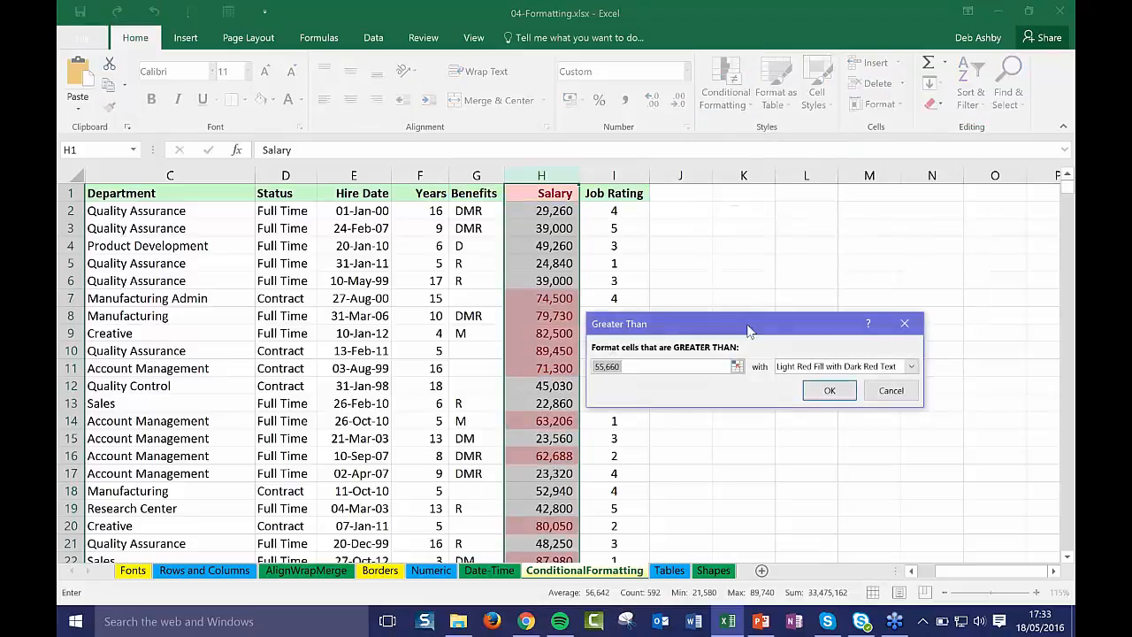
drag(819, 327, 854, 245)
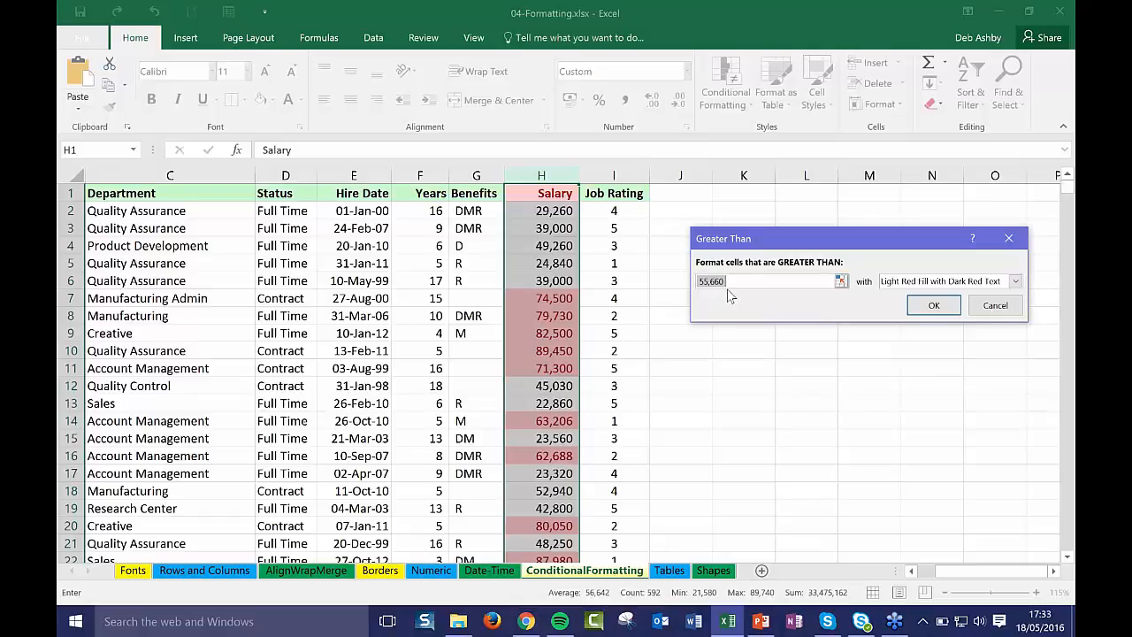
text(49,000)
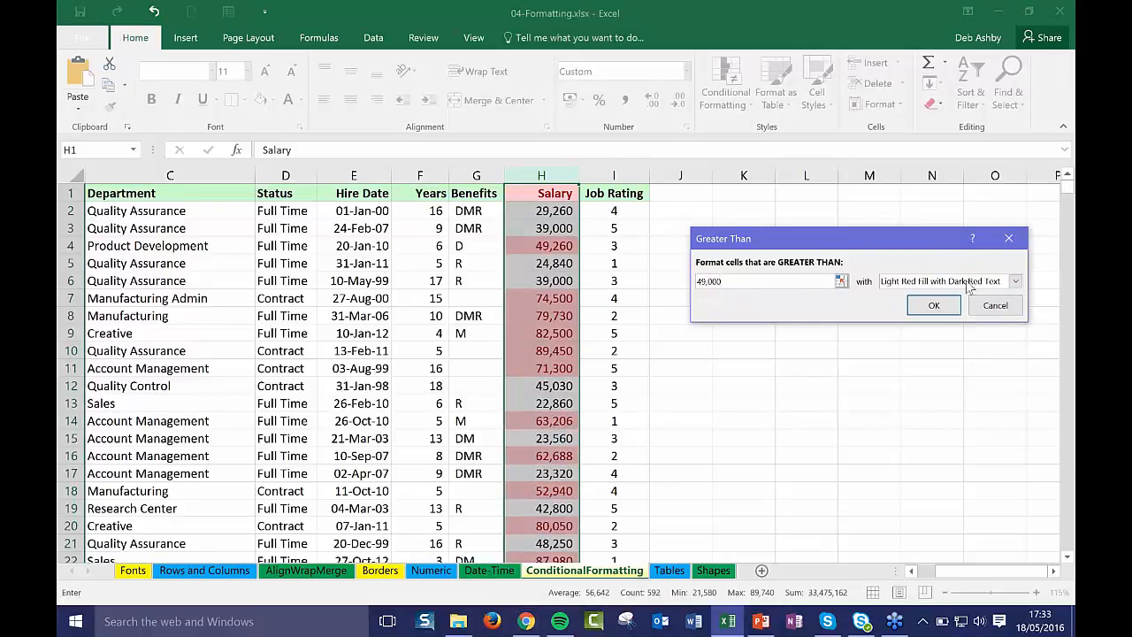
click(1016, 281)
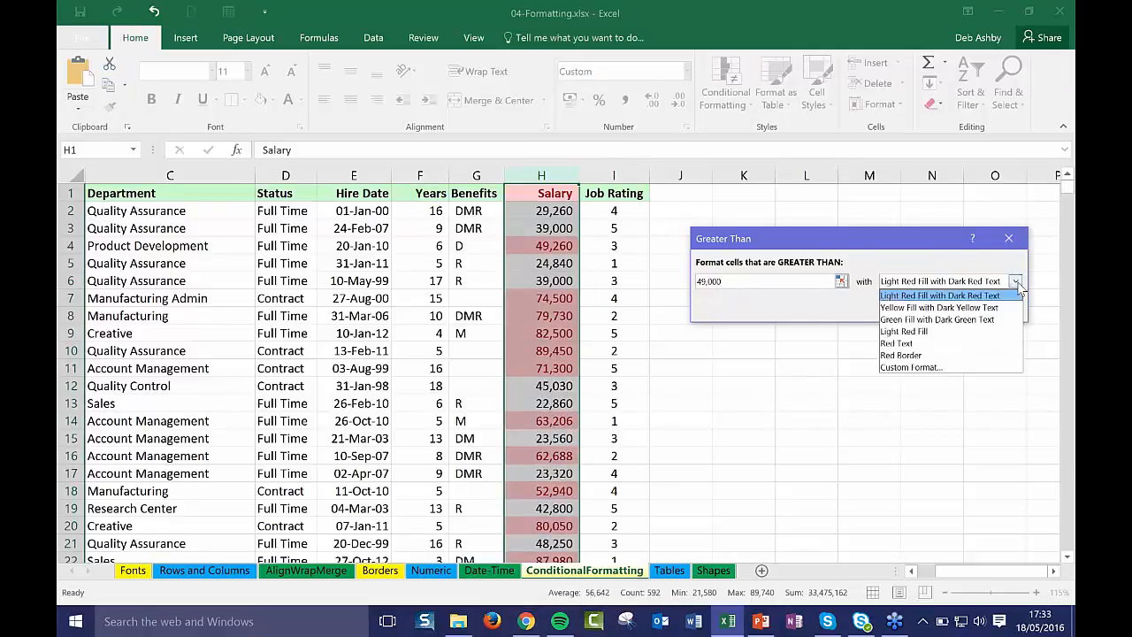
click(919, 308)
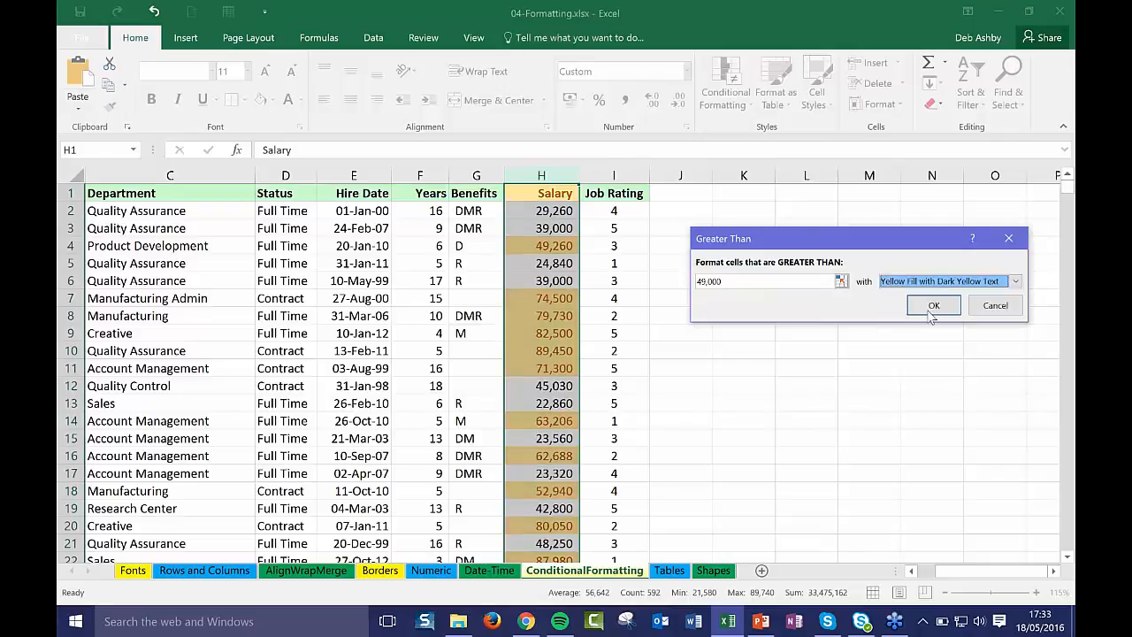
click(933, 306)
click(695, 281)
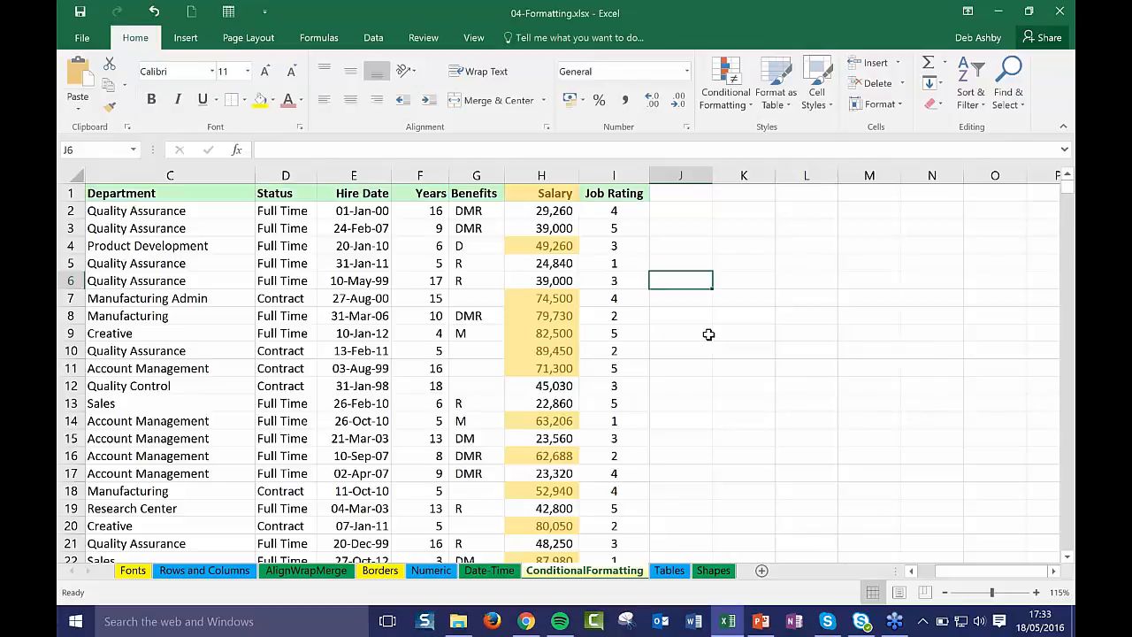
Step: Undo the yellow salary highlighting and apply red gradient-fill data bars to the Salary column
click(154, 11)
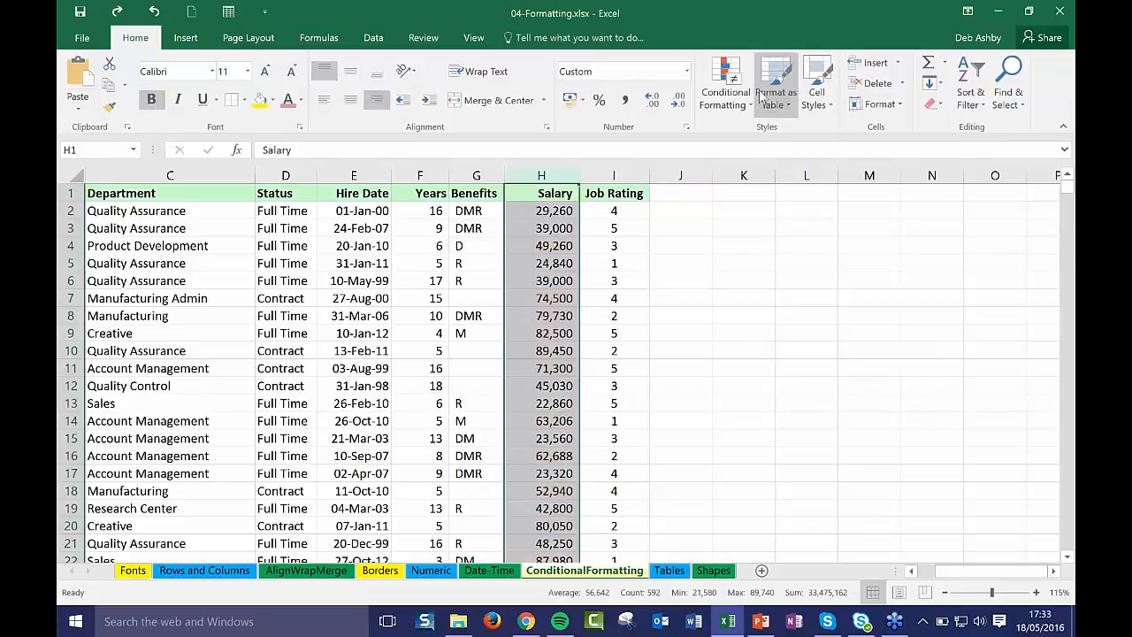
click(725, 89)
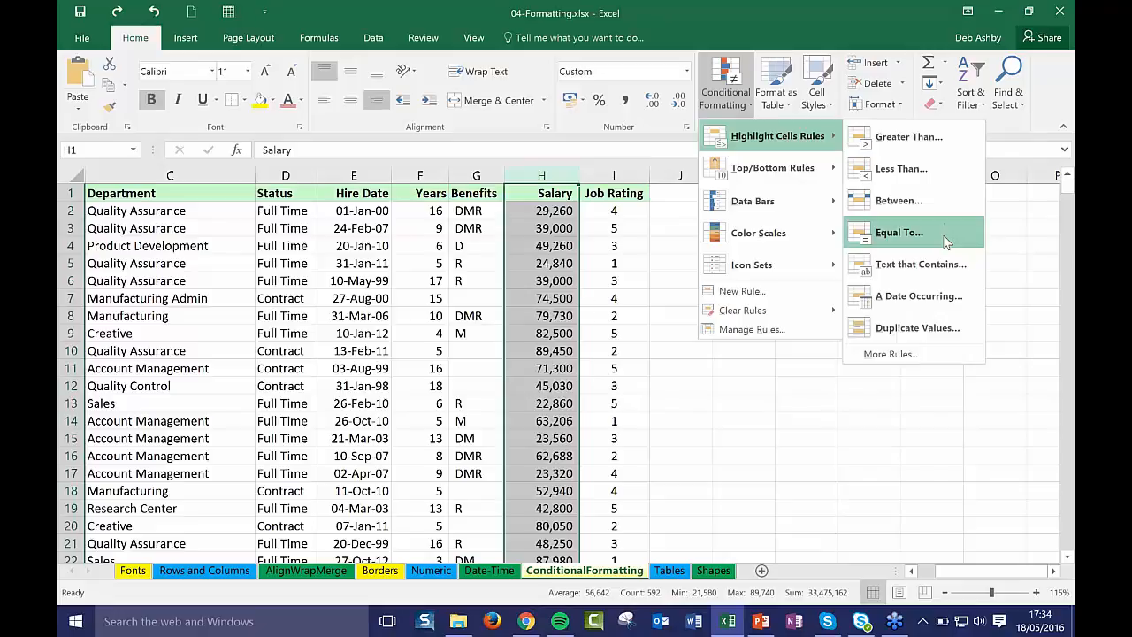
mouse_move(781, 174)
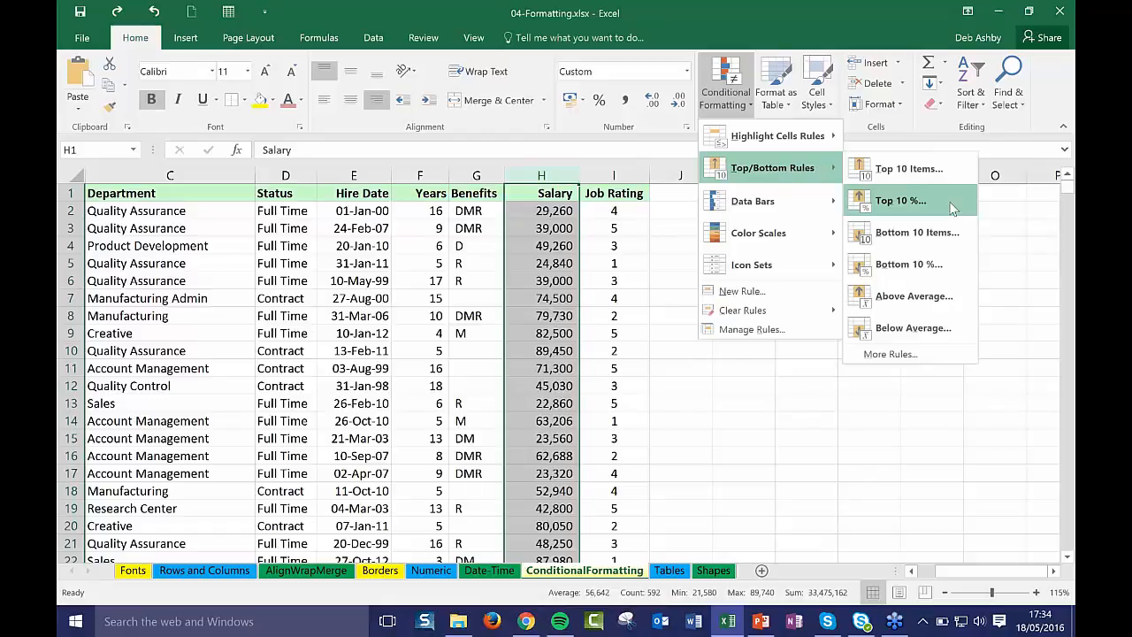
mouse_move(766, 245)
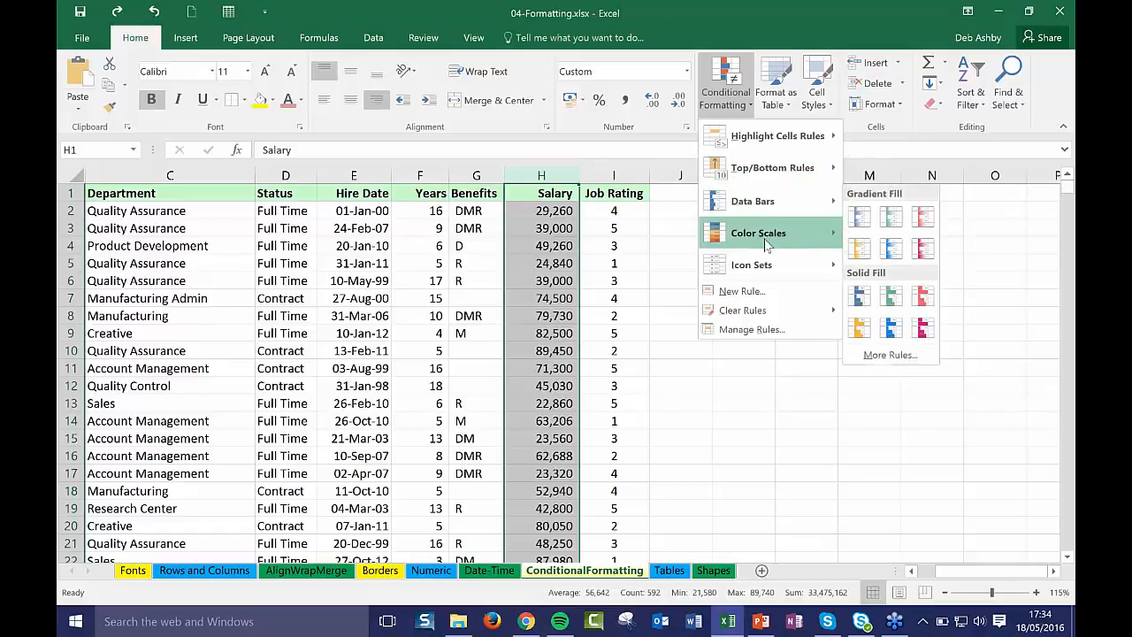
mouse_move(773, 270)
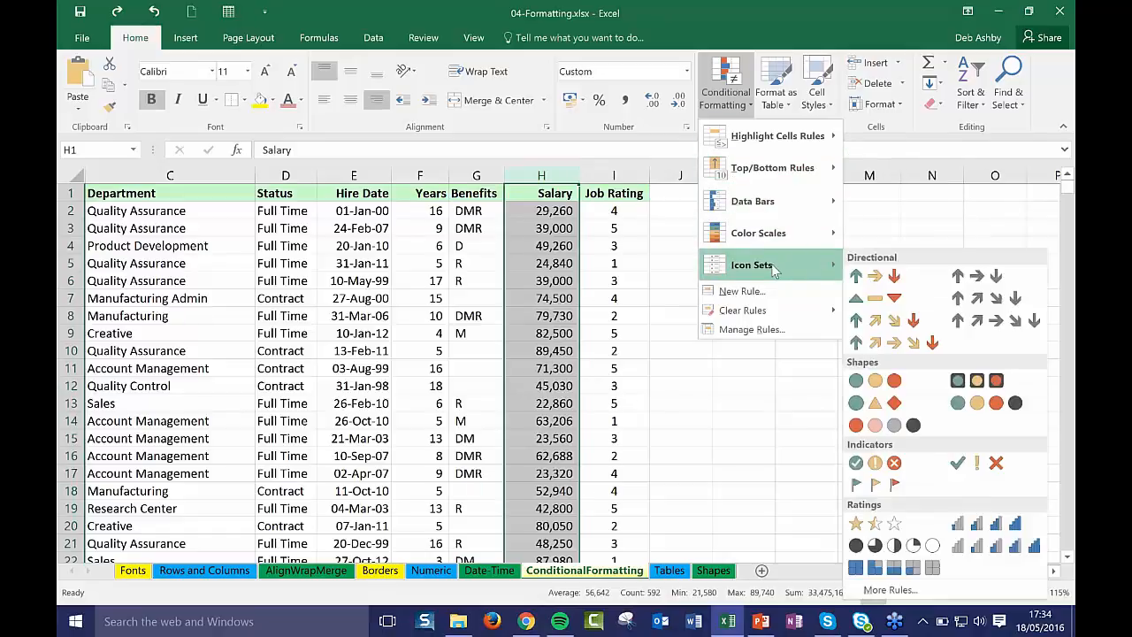
mouse_move(758, 203)
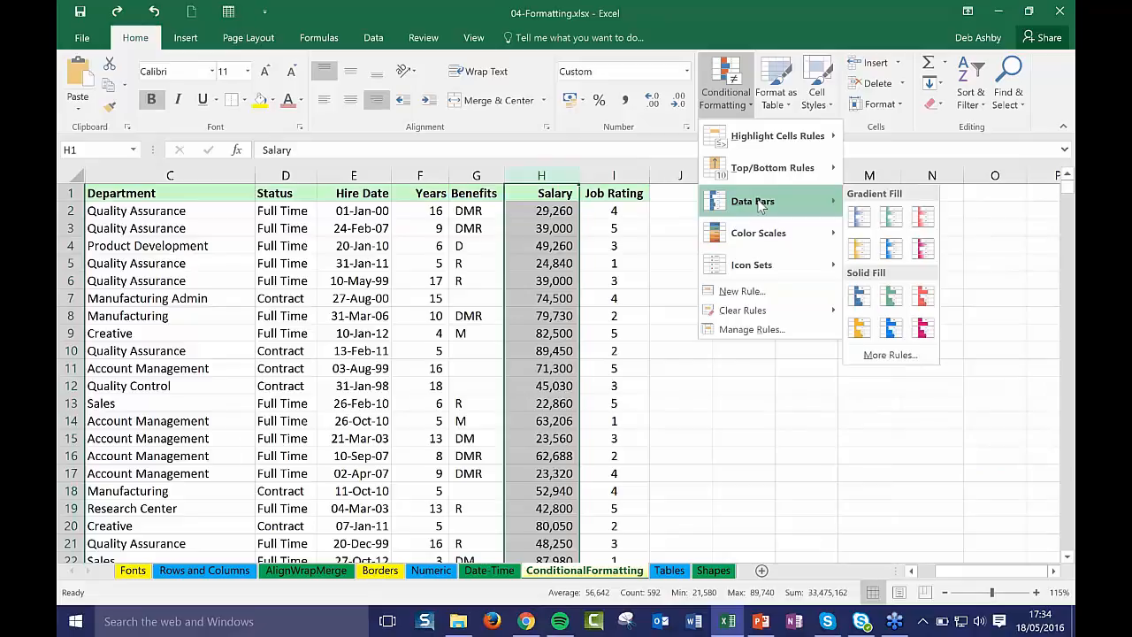
click(920, 221)
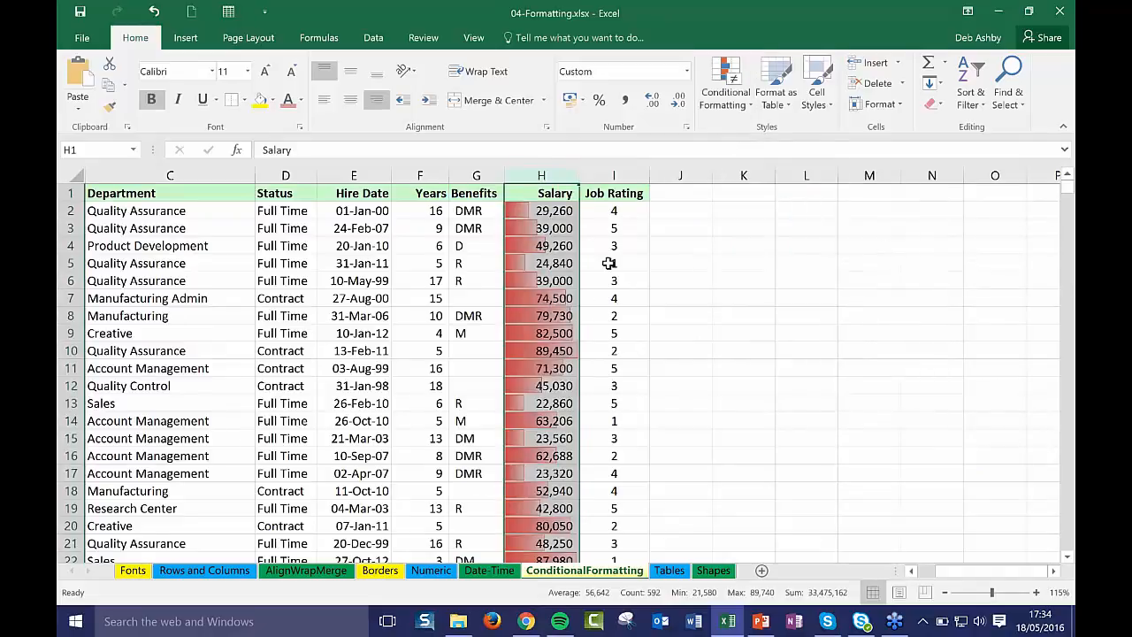
click(707, 259)
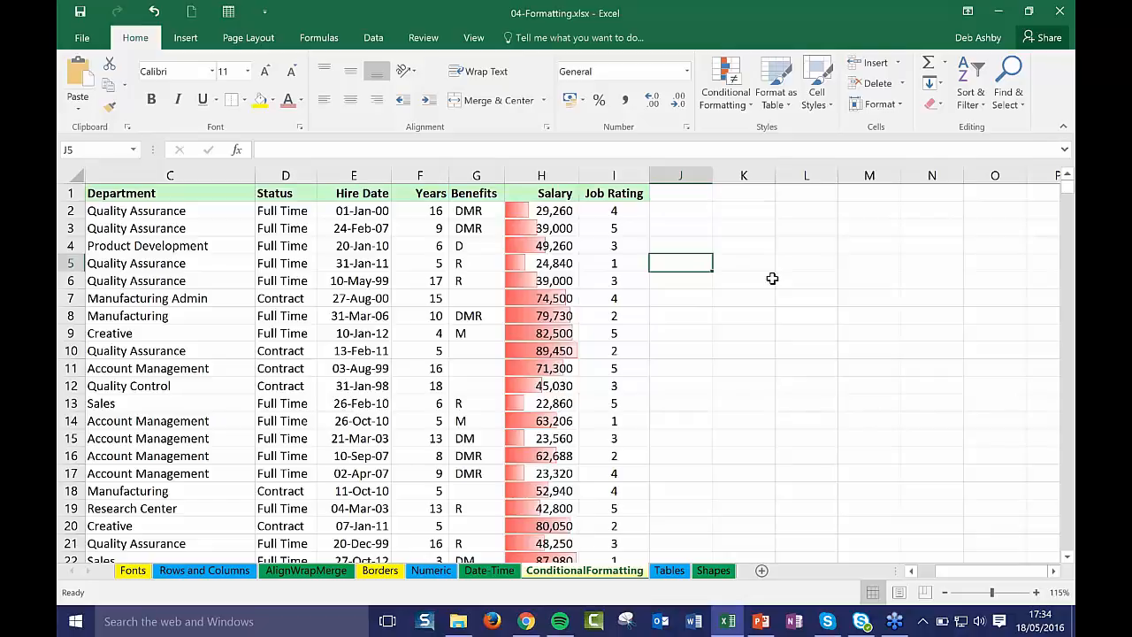
click(747, 296)
click(541, 215)
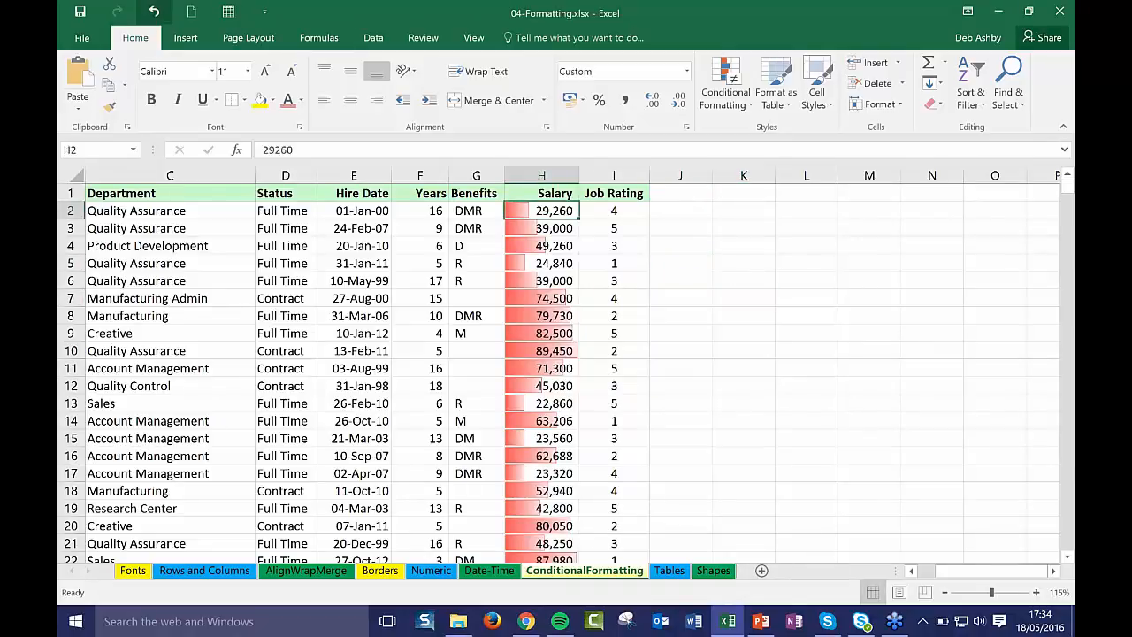
Step: Undo the data bars, apply the Red - Yellow - Green color scale to the Salary column, and review the shaded values
click(154, 11)
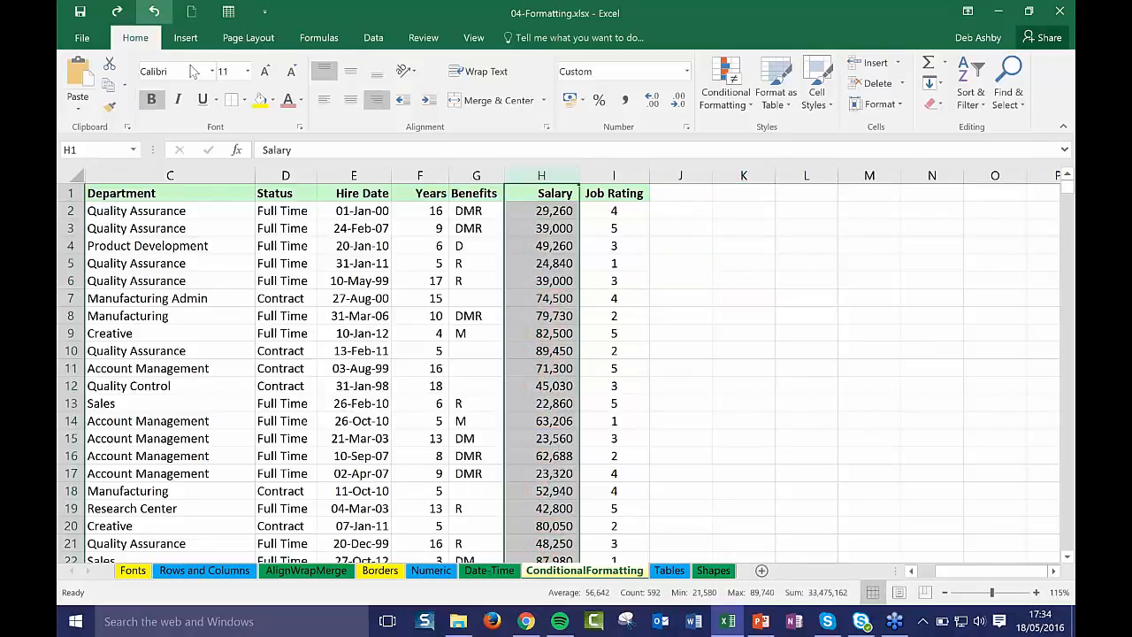
click(726, 99)
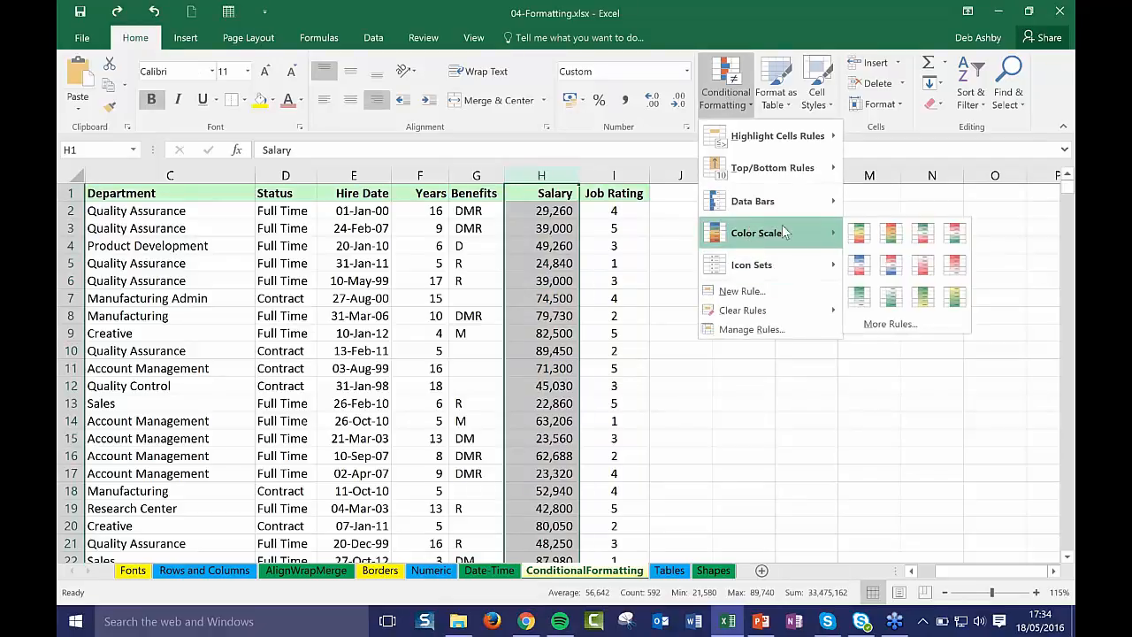
click(888, 232)
click(718, 352)
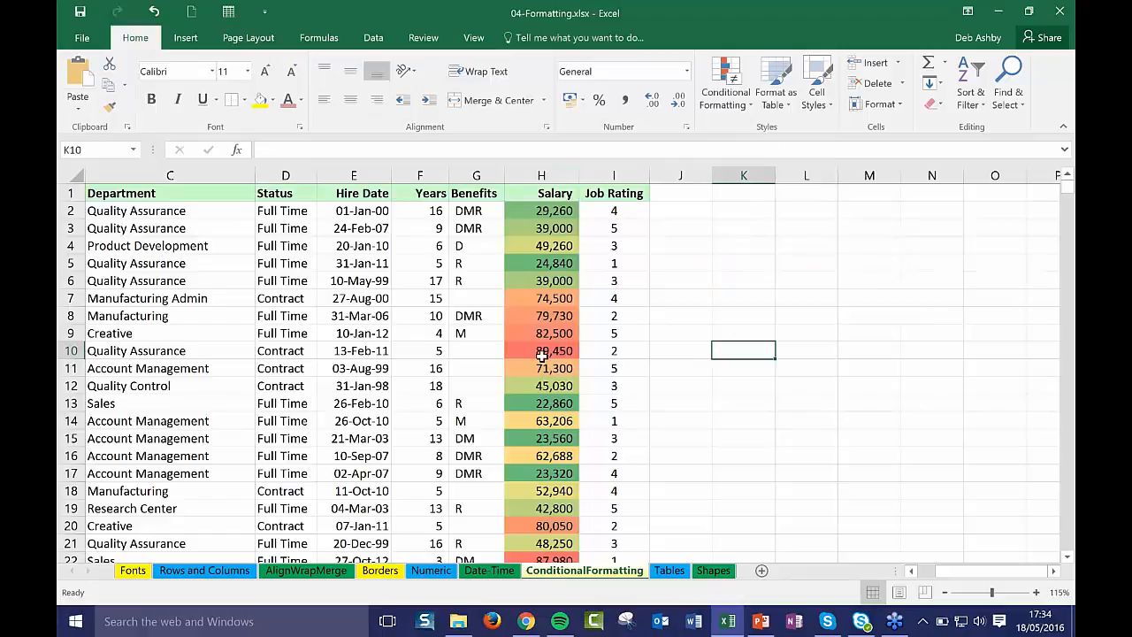
click(546, 260)
scroll(546, 260, down, 2)
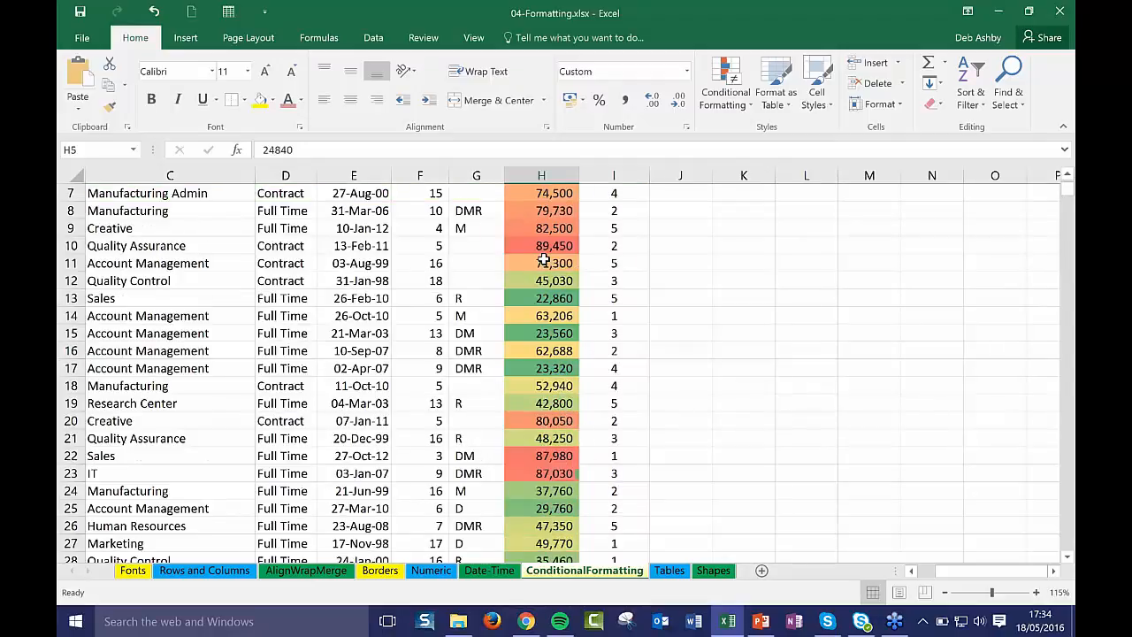
scroll(543, 258, down, 1)
scroll(544, 259, up, 3)
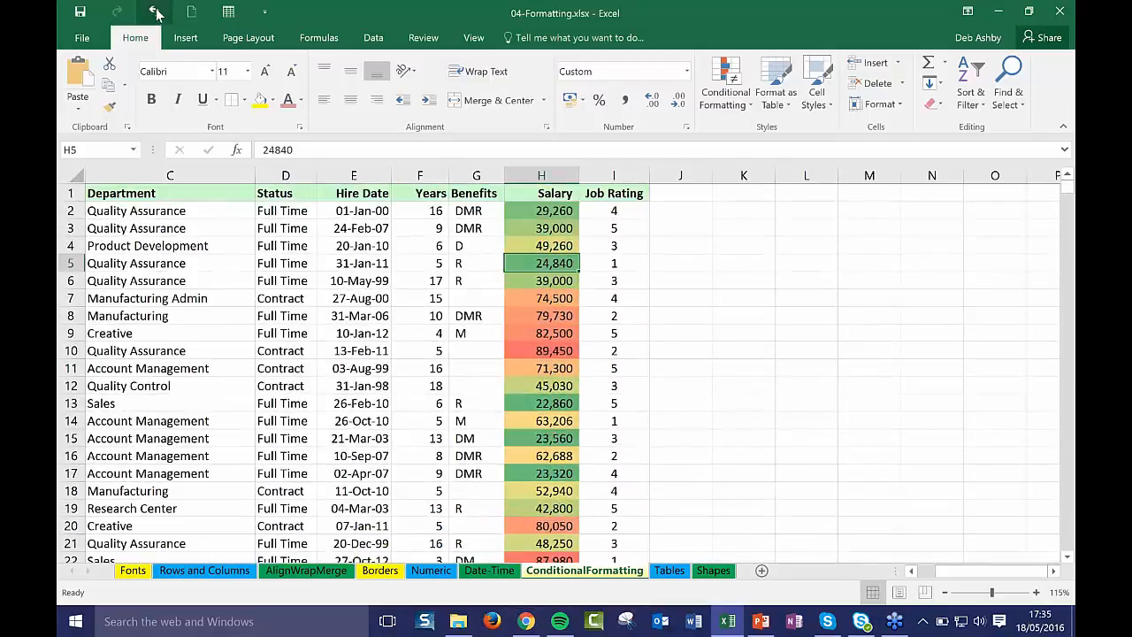
Step: Undo the Salary color scale and look through the icon sets available for conditional formatting without applying any
click(153, 11)
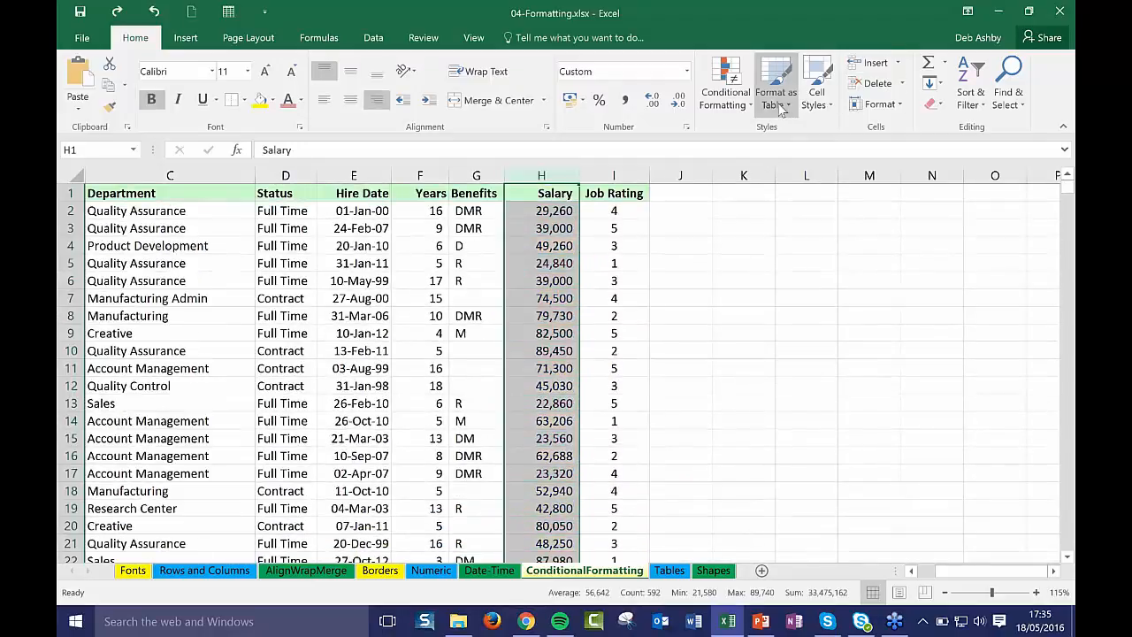
click(741, 111)
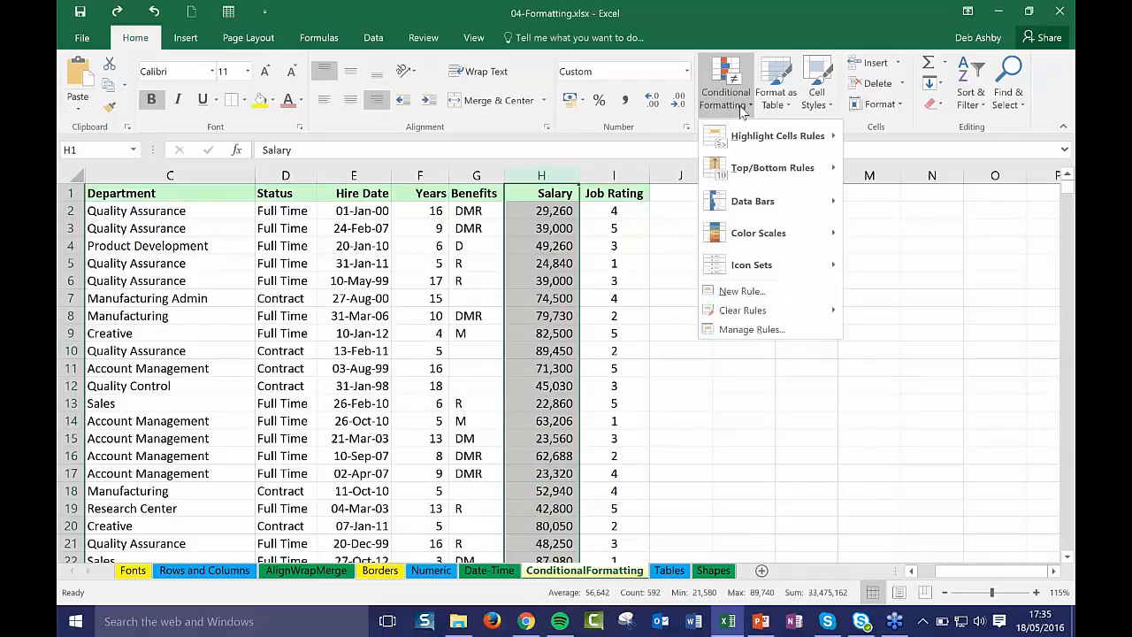
mouse_move(774, 276)
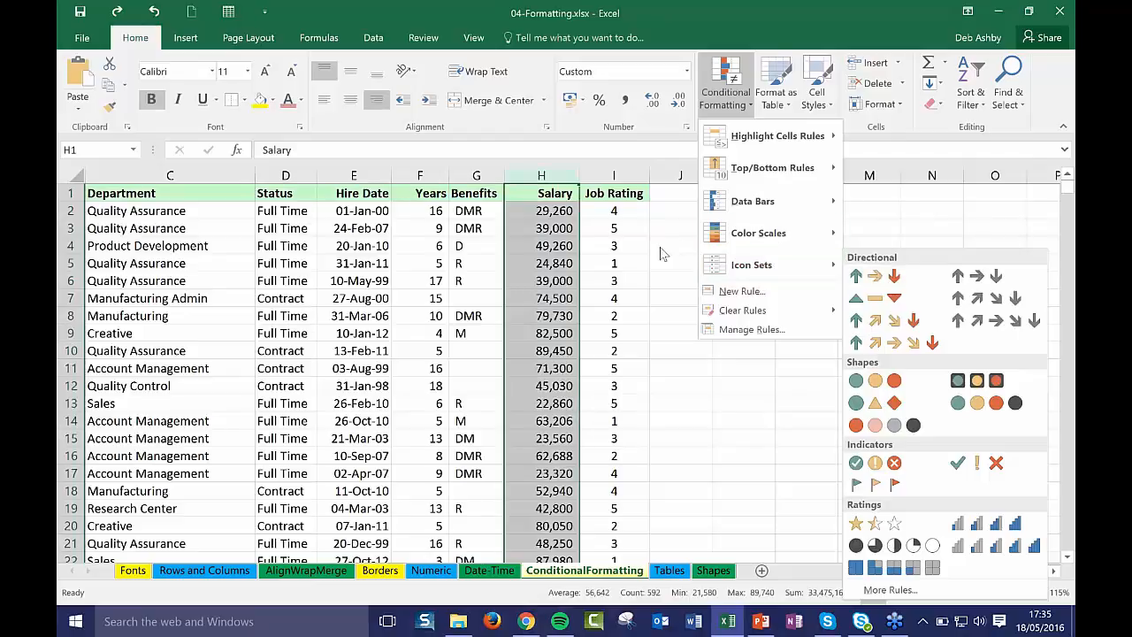
key(Escape)
key(Escape)
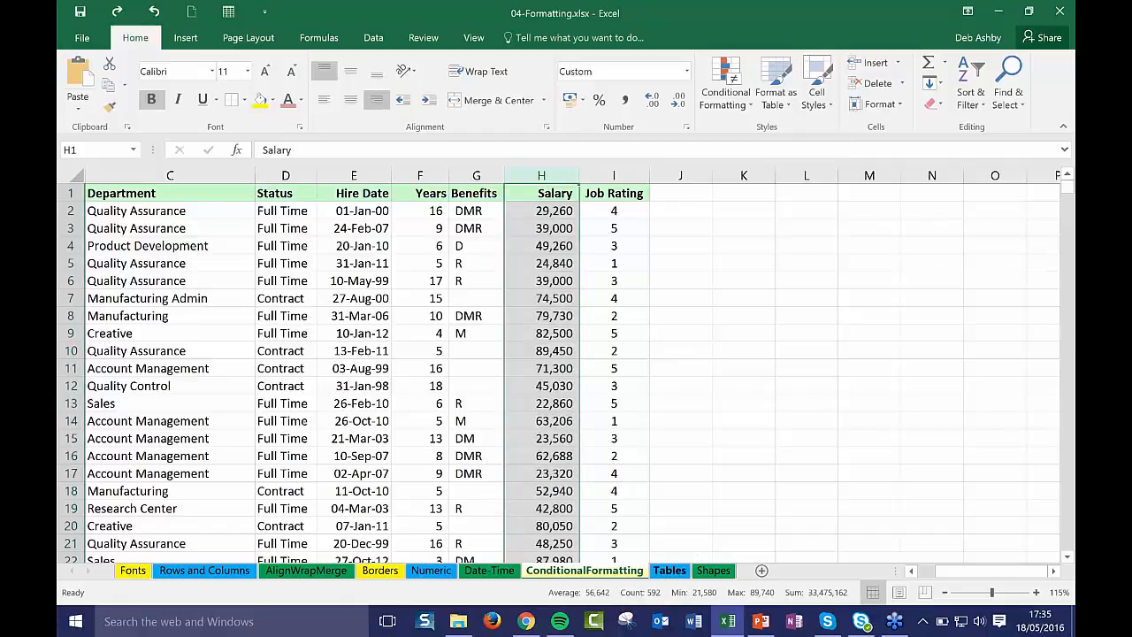
Step: Switch to the Tables sheet and select cell C3 in the Department column of the employee list
click(669, 571)
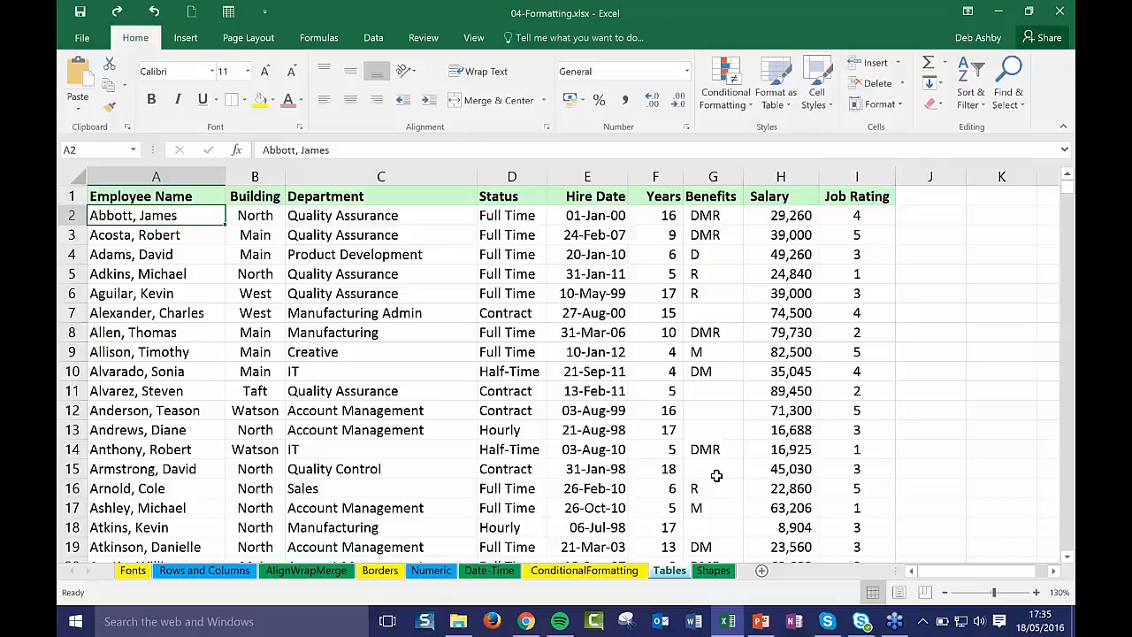
click(346, 242)
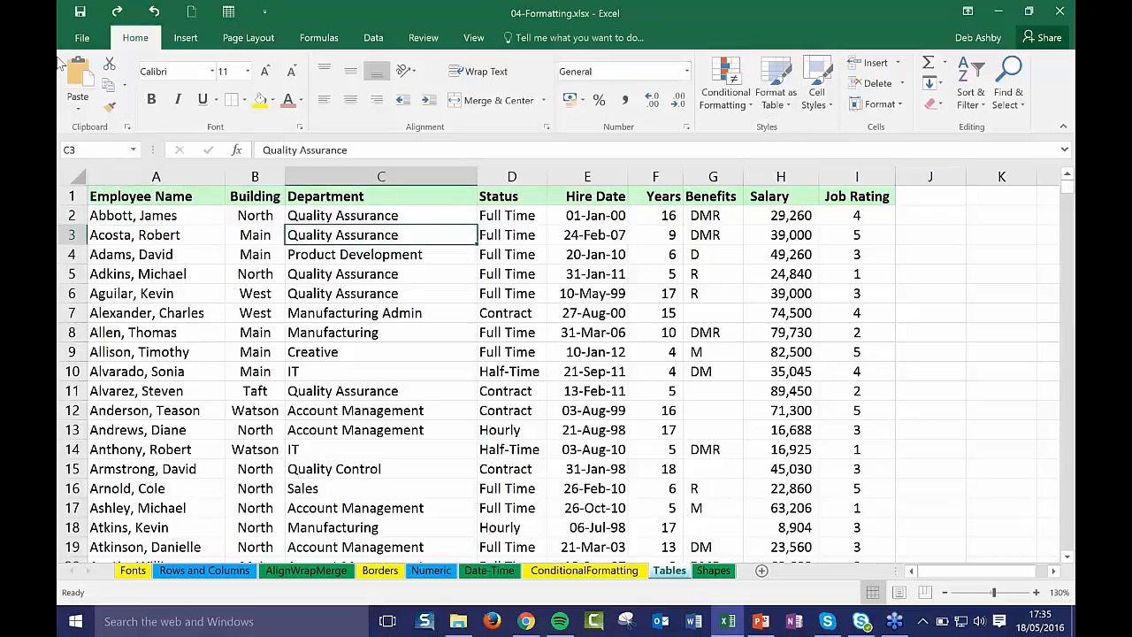
Step: Format the employee list A1:I742 as a table with headers, using the purple medium banded style
click(775, 97)
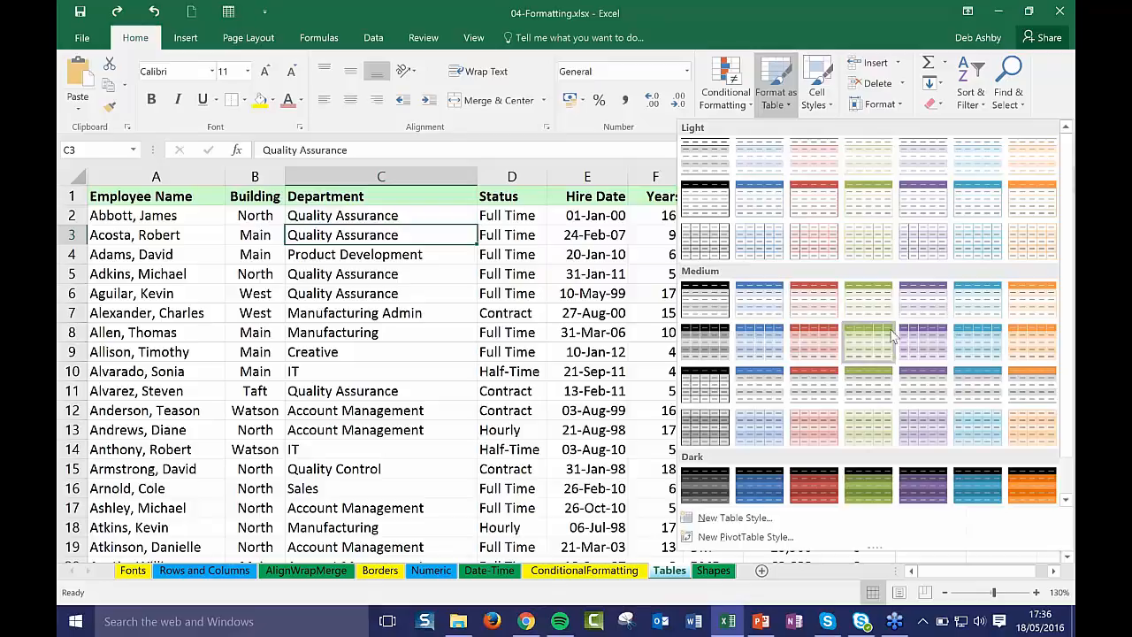
click(925, 333)
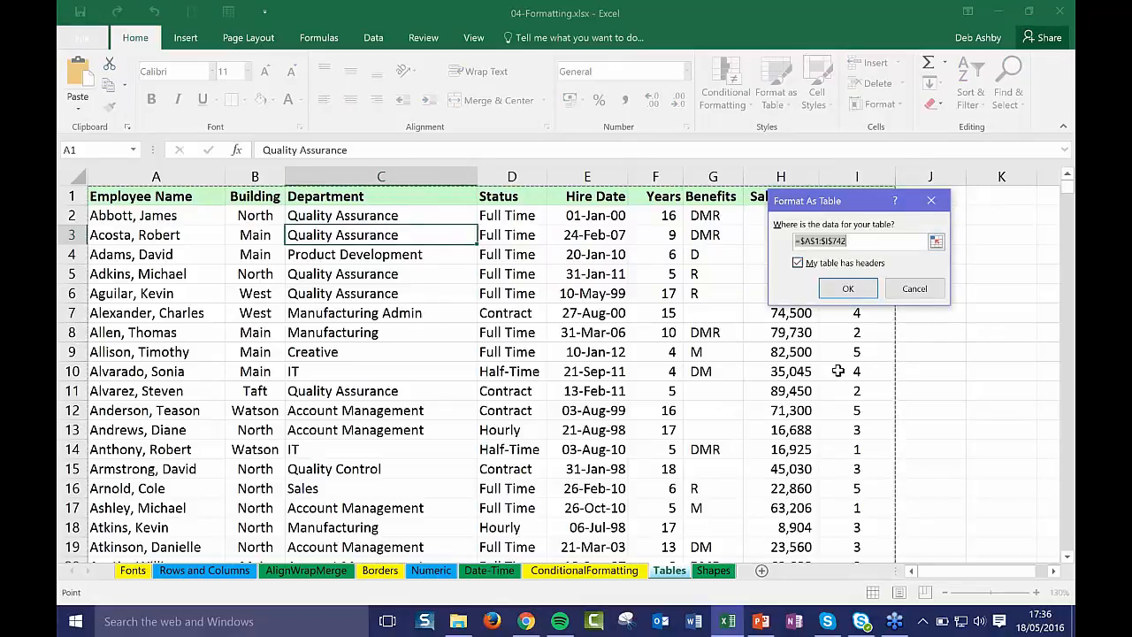
click(847, 288)
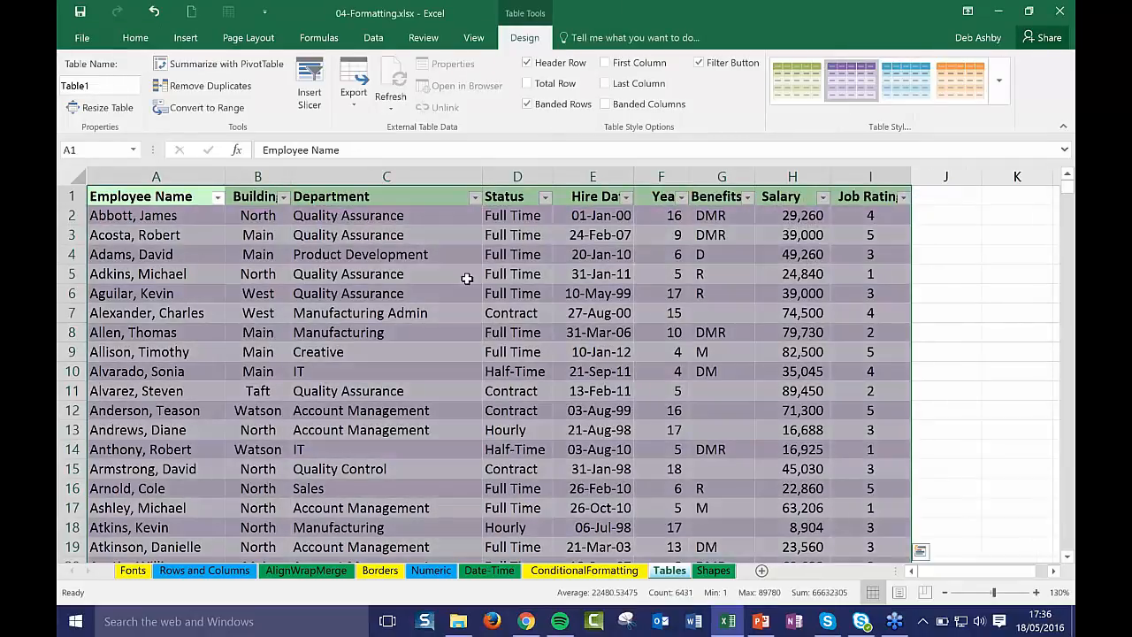
click(319, 274)
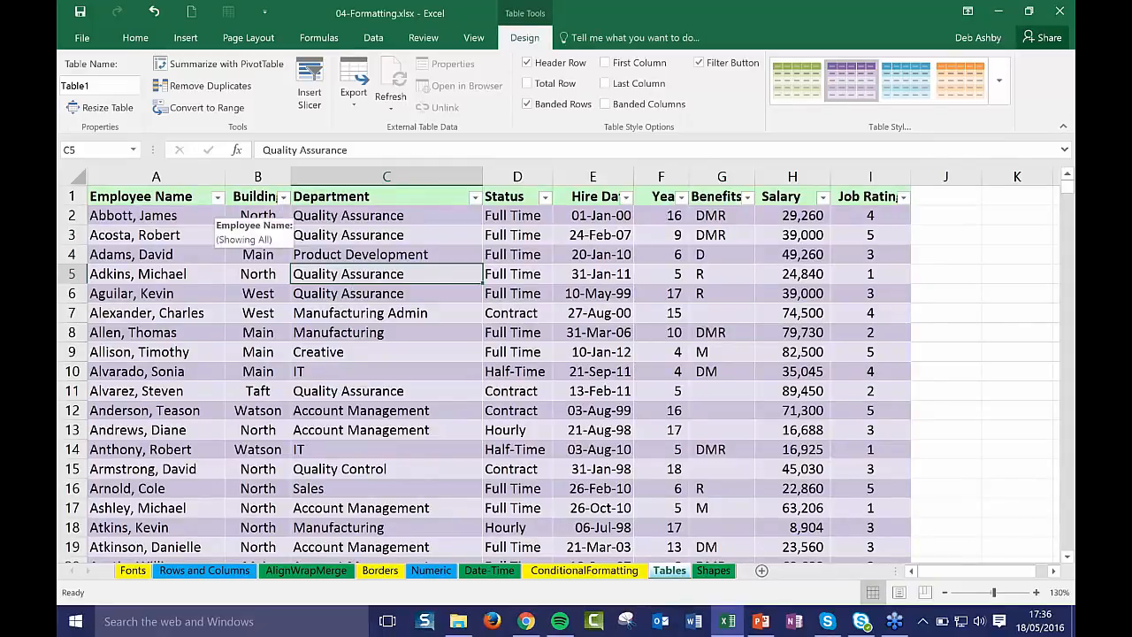
Step: Filter the Employee Name column to show only the first three employees in the list
click(217, 197)
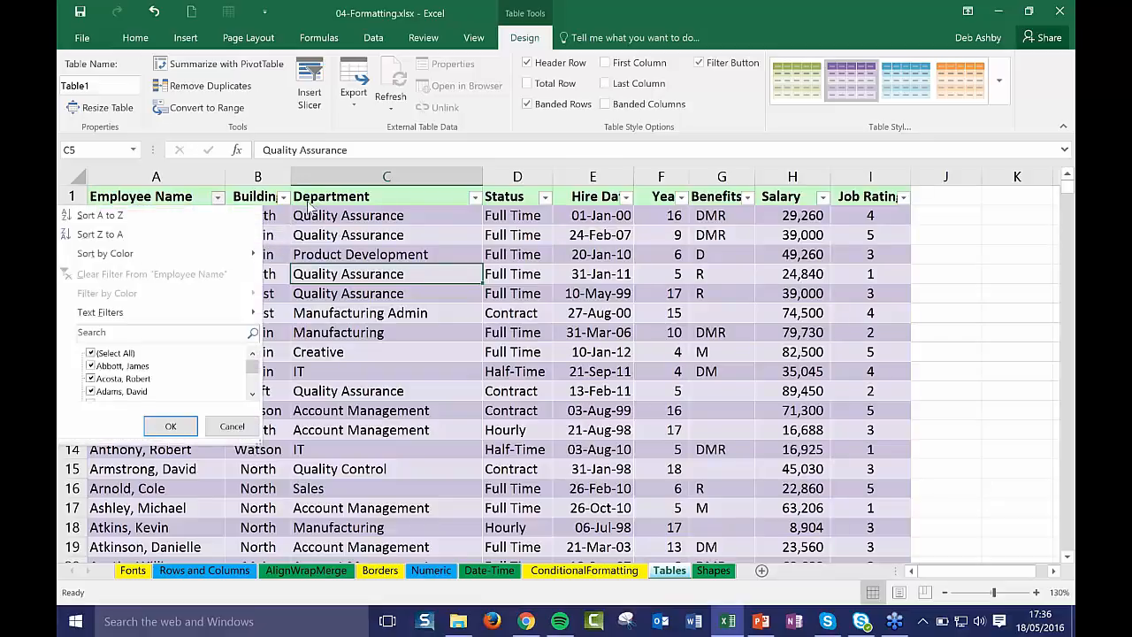
key(Escape)
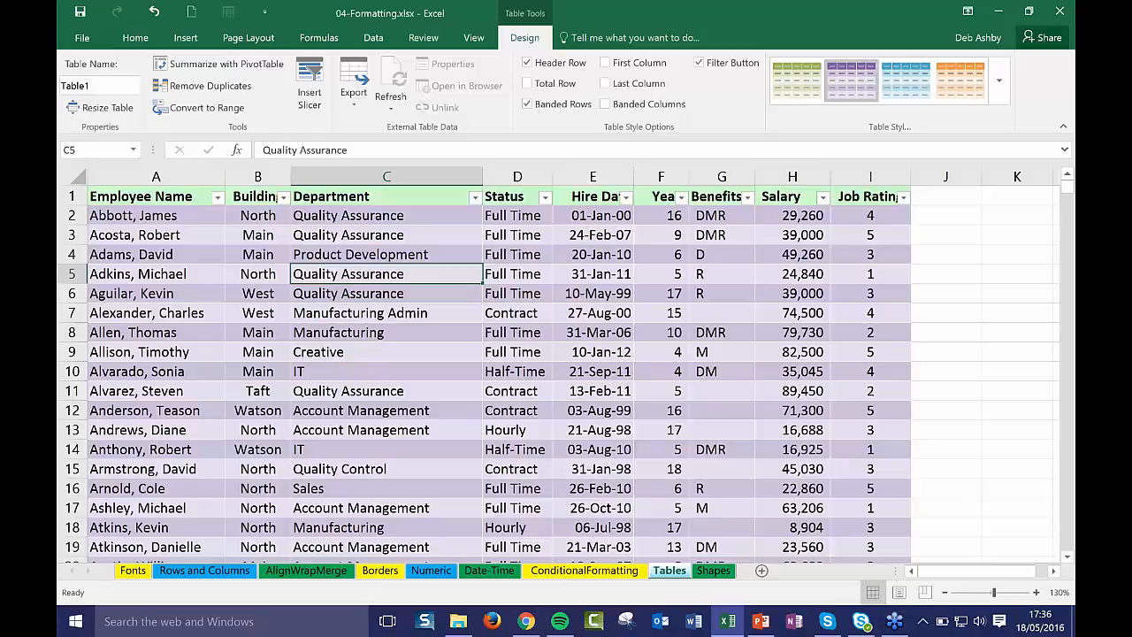
click(218, 197)
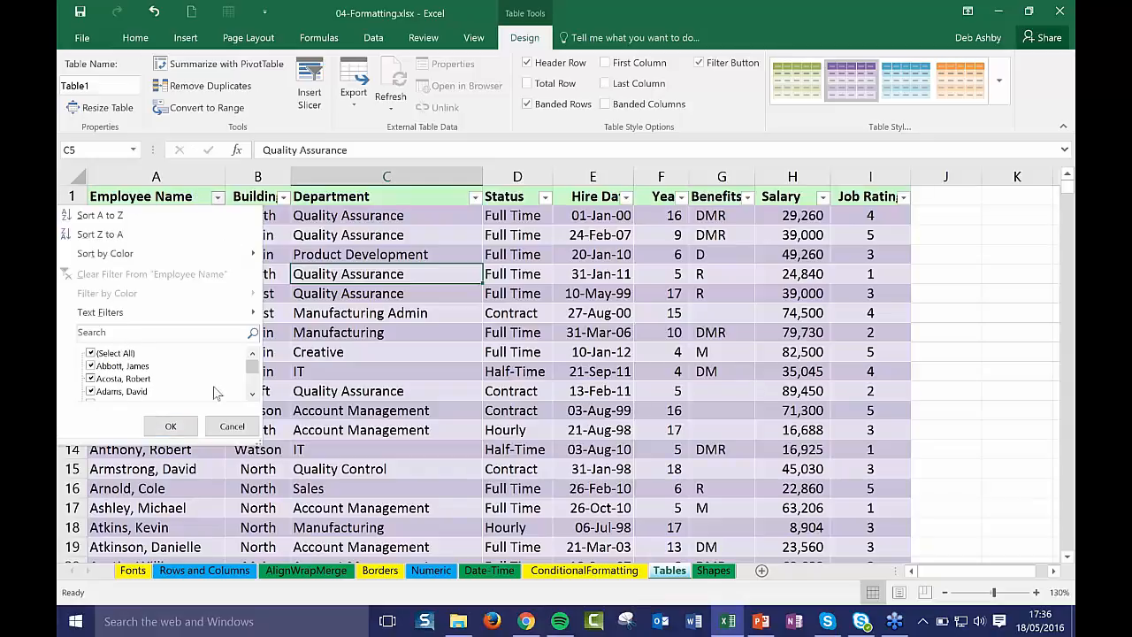
click(253, 395)
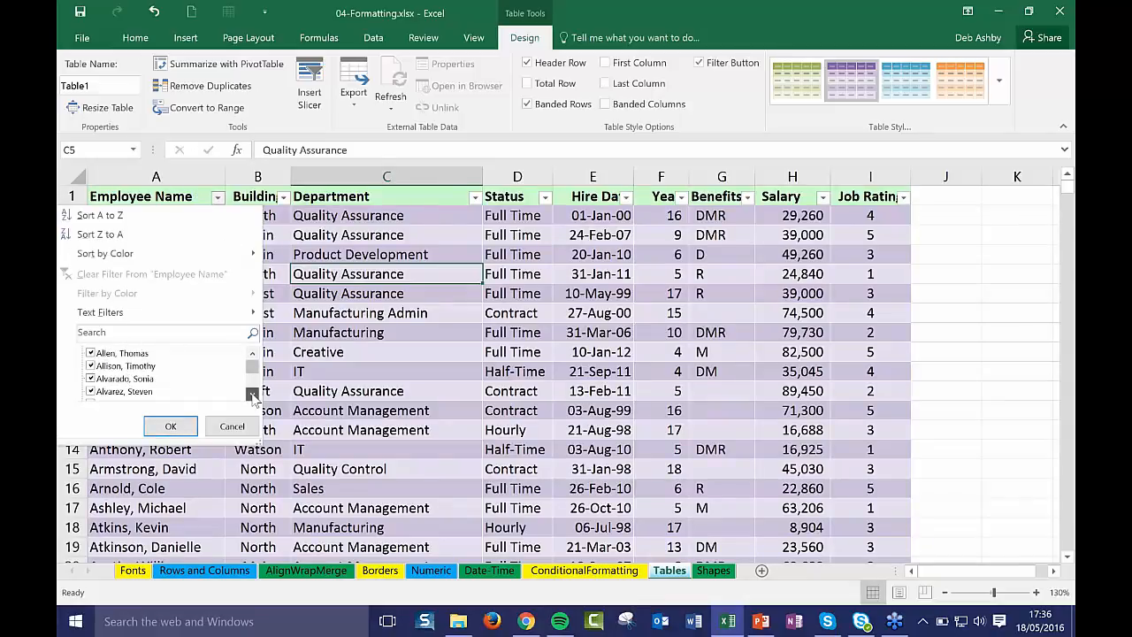
drag(253, 396, 255, 352)
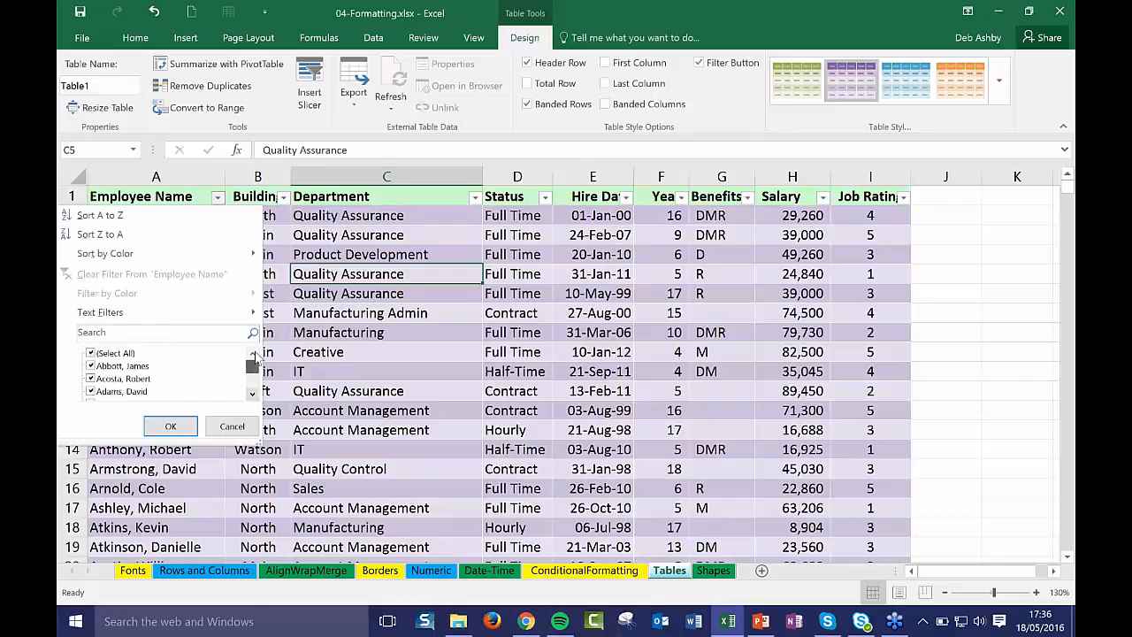
click(106, 352)
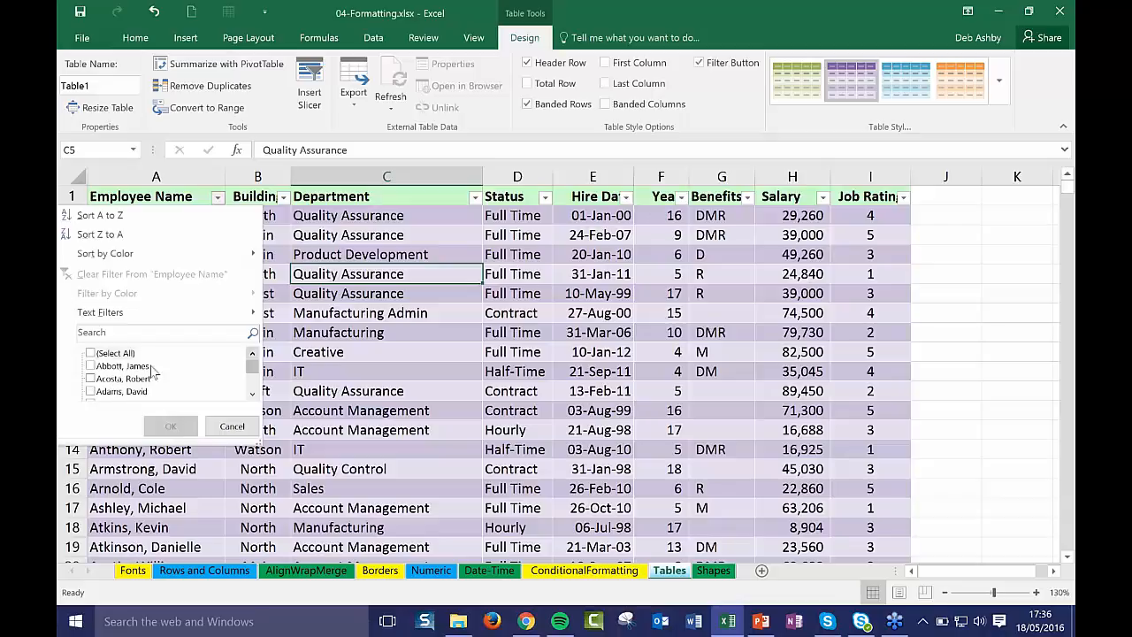
click(91, 366)
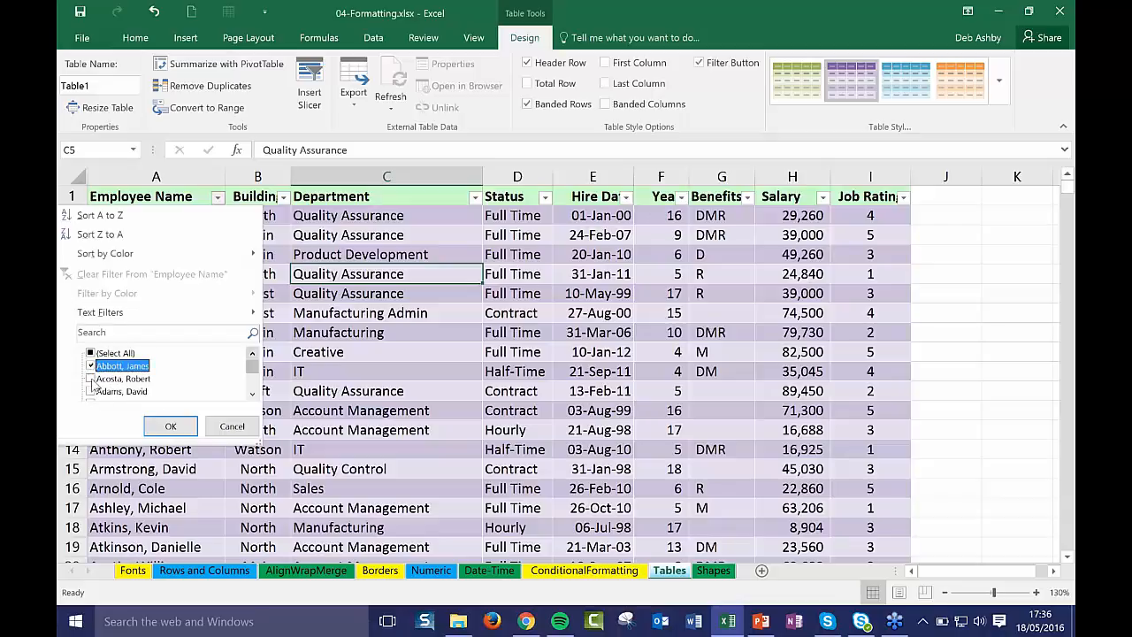
click(91, 379)
click(91, 391)
click(170, 426)
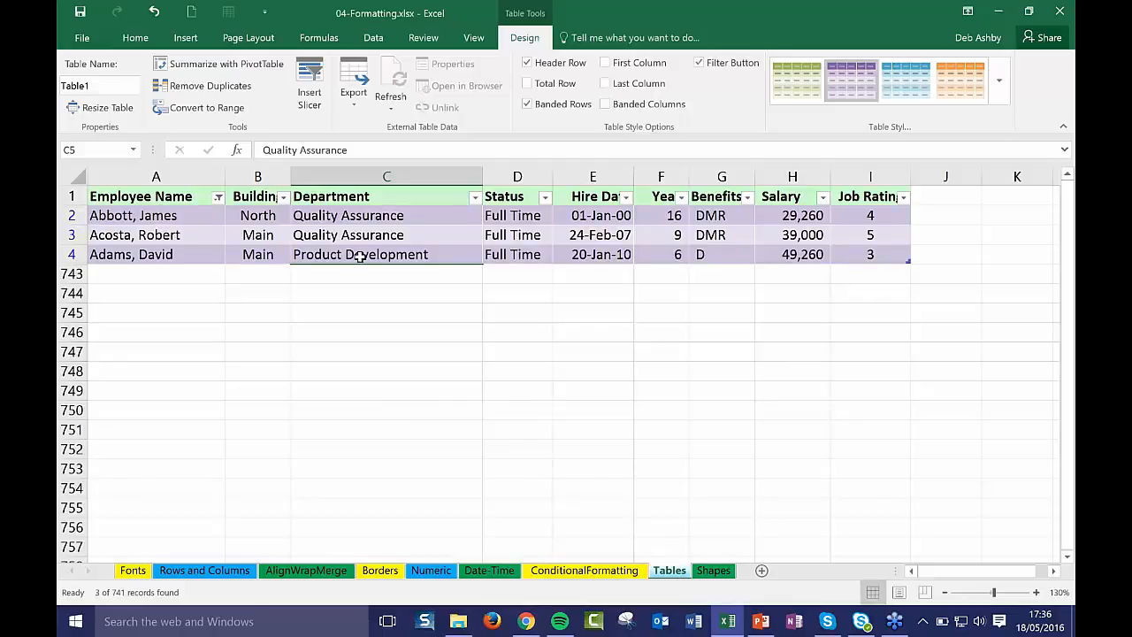
Step: Filter the Department column to exclude Product Development, keeping only Quality Assurance
click(475, 196)
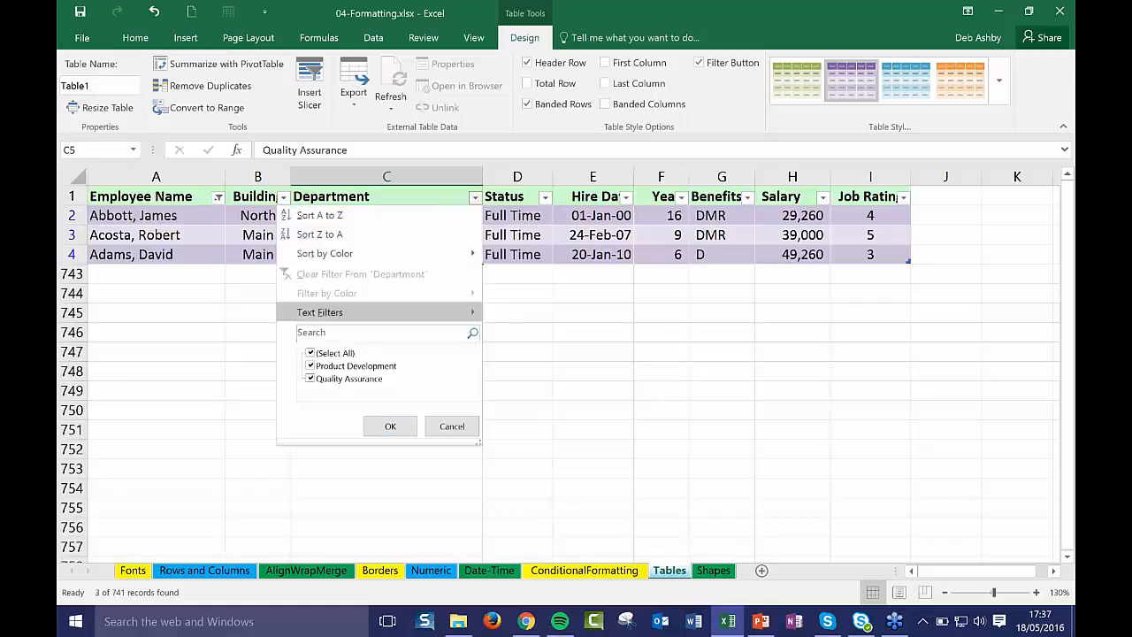
click(311, 366)
click(389, 428)
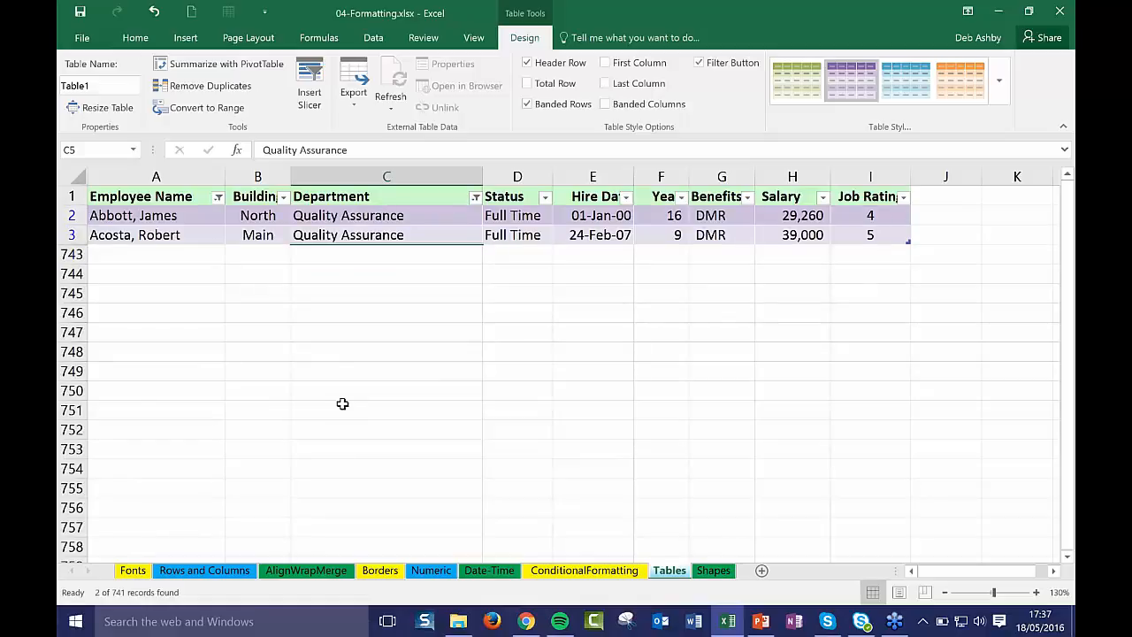
Step: Clear the filters from the Department and Employee Name columns
click(475, 196)
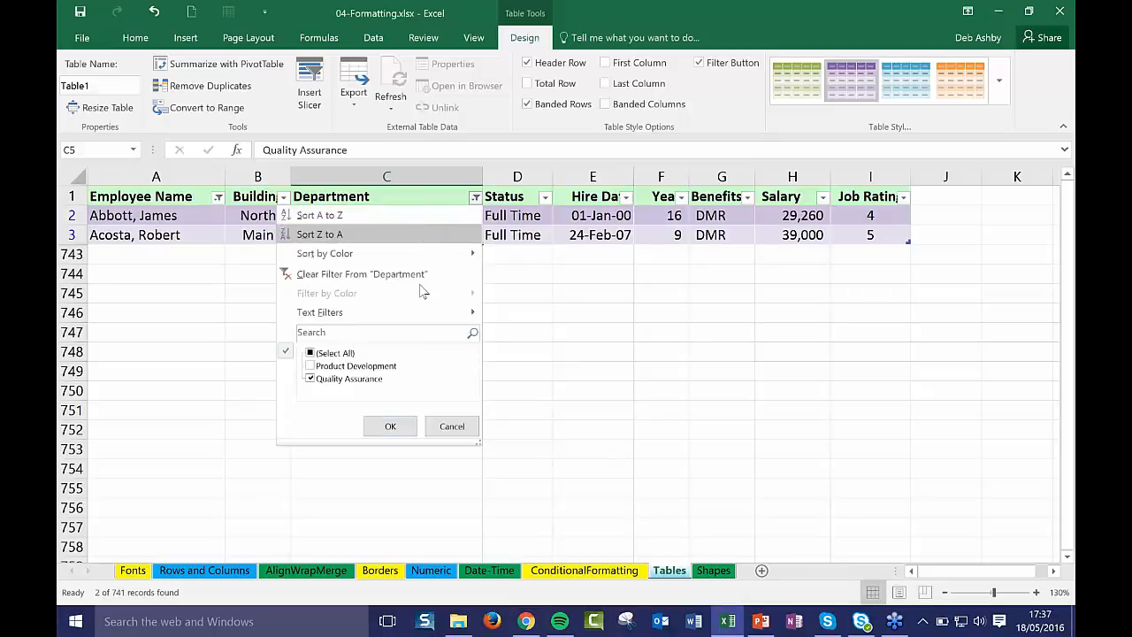
click(361, 274)
click(217, 196)
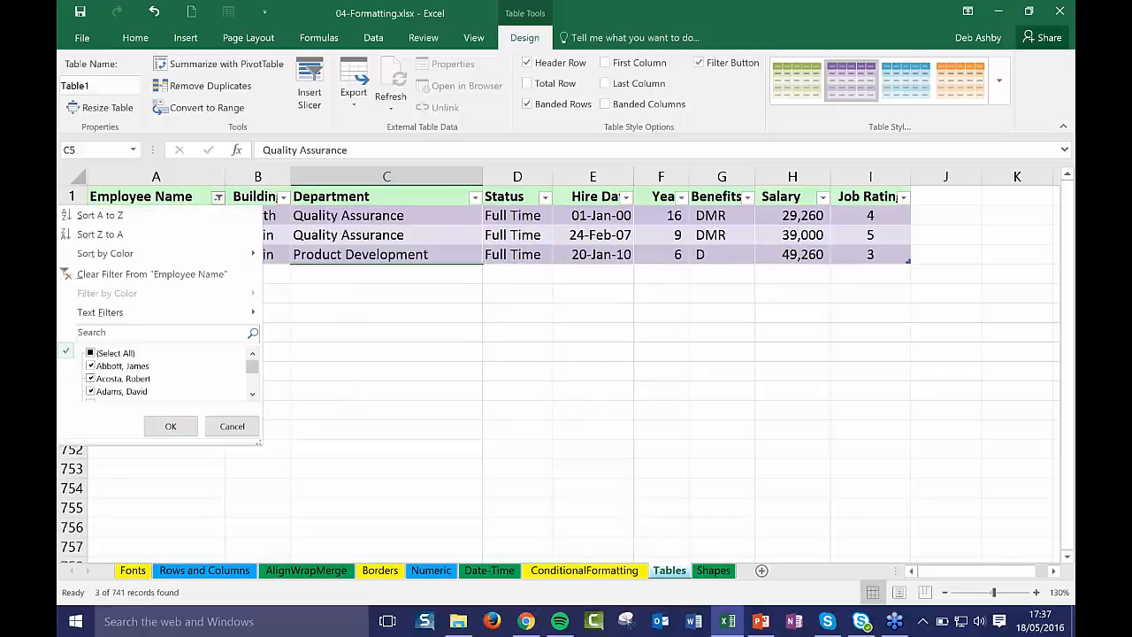
click(173, 276)
click(602, 355)
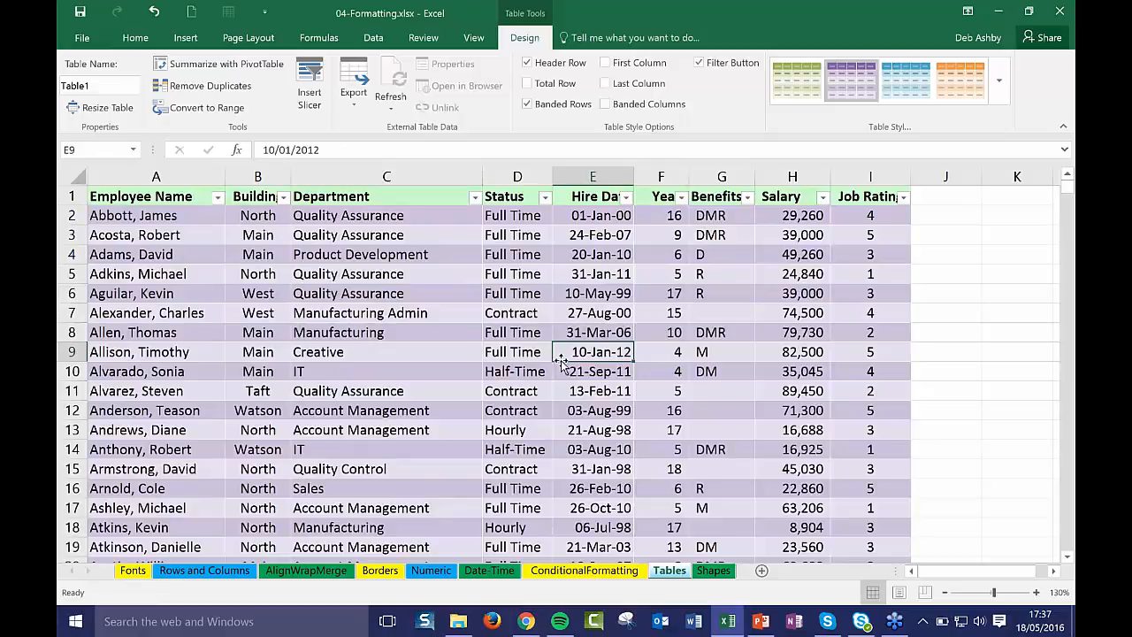
click(301, 254)
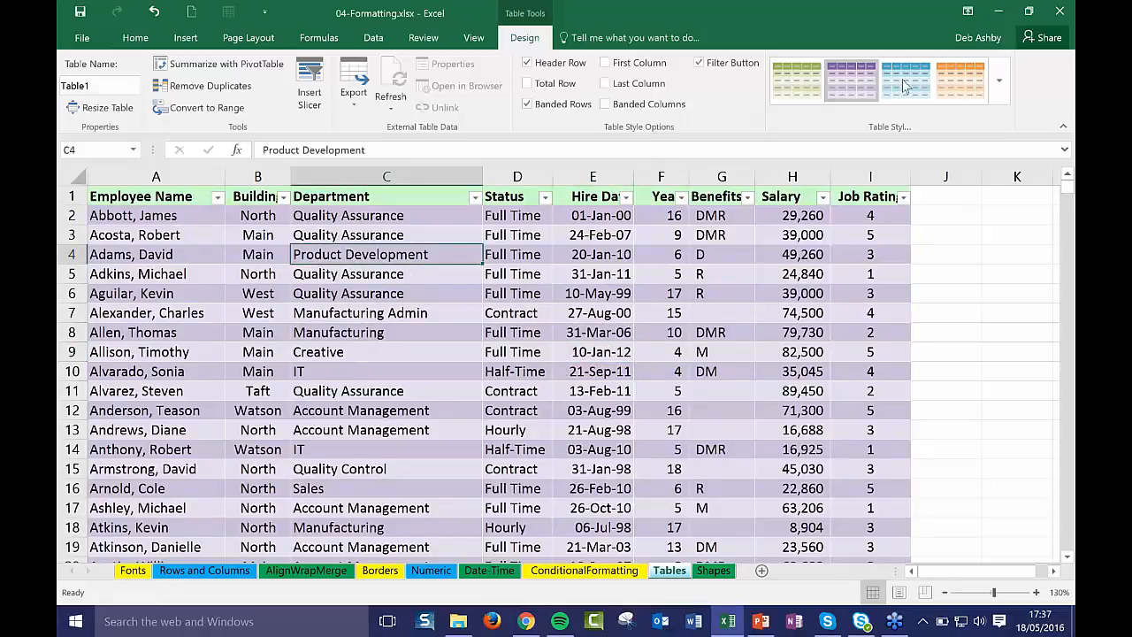
click(447, 346)
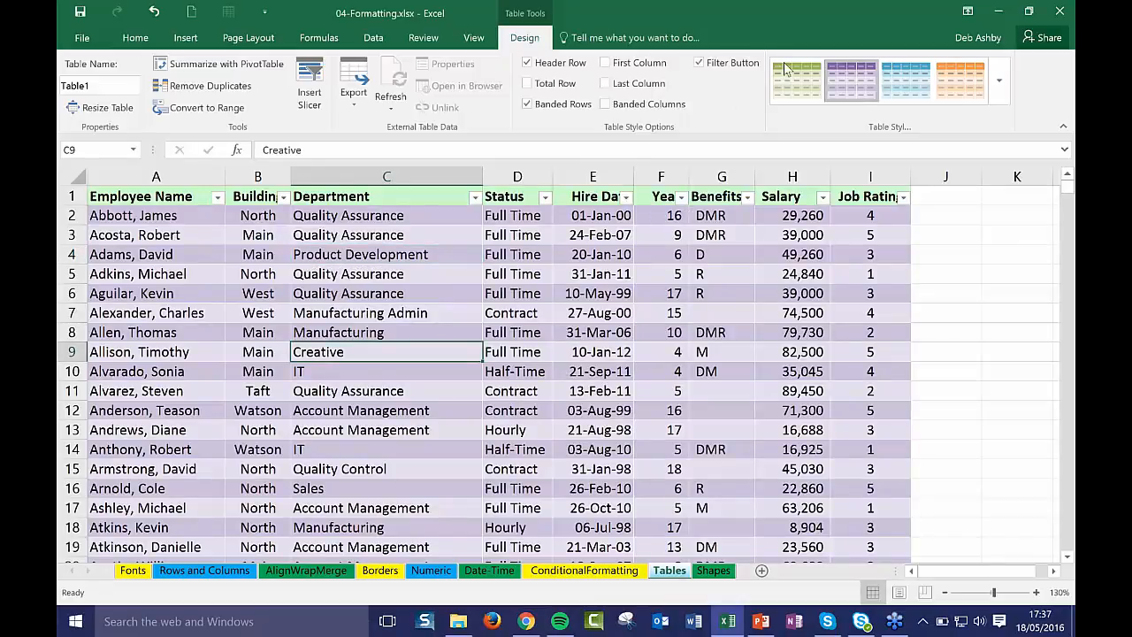
click(500, 371)
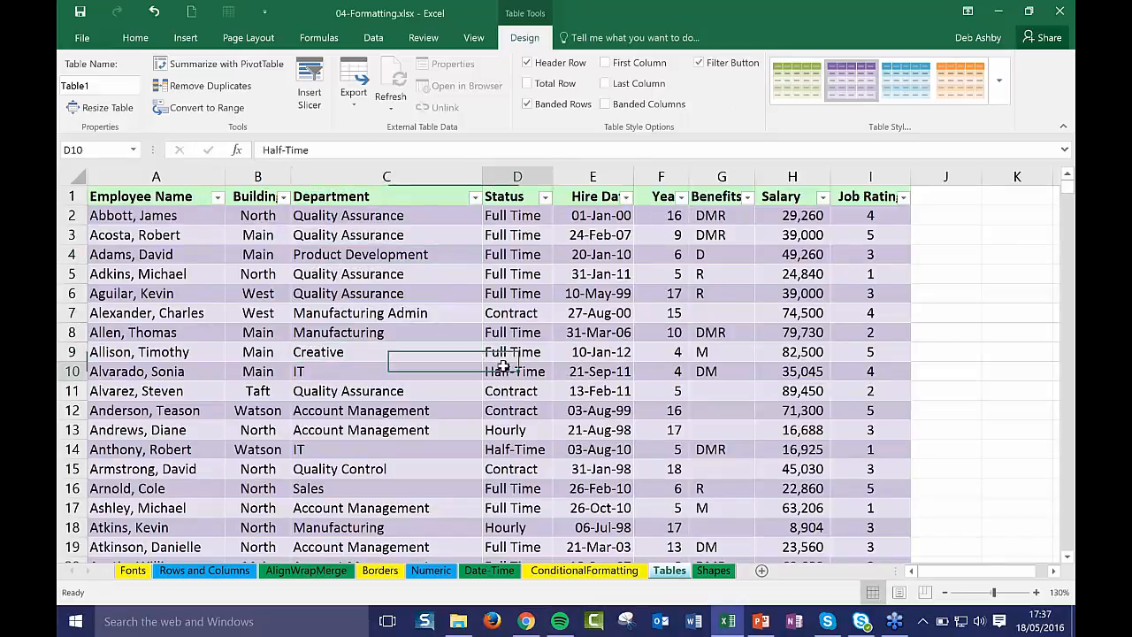
click(412, 300)
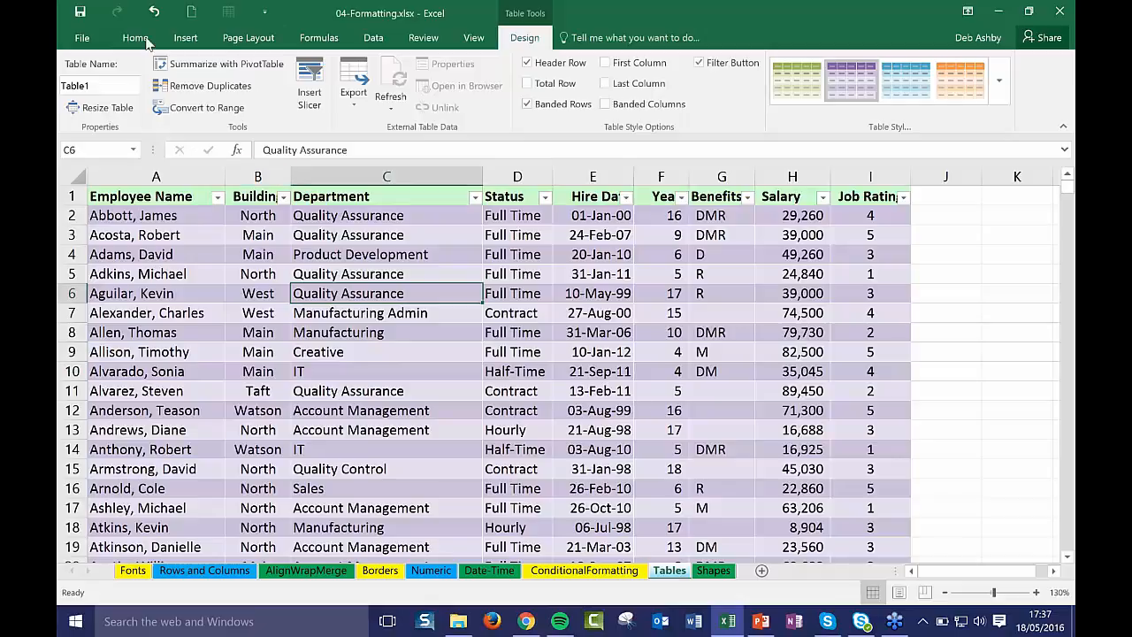
click(372, 38)
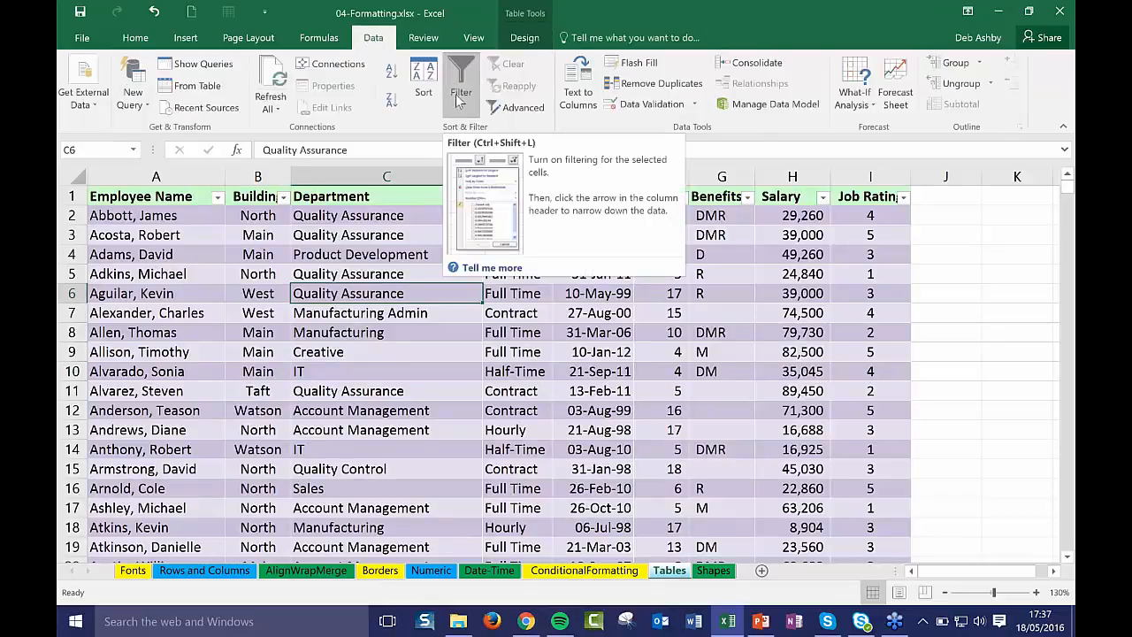
click(176, 274)
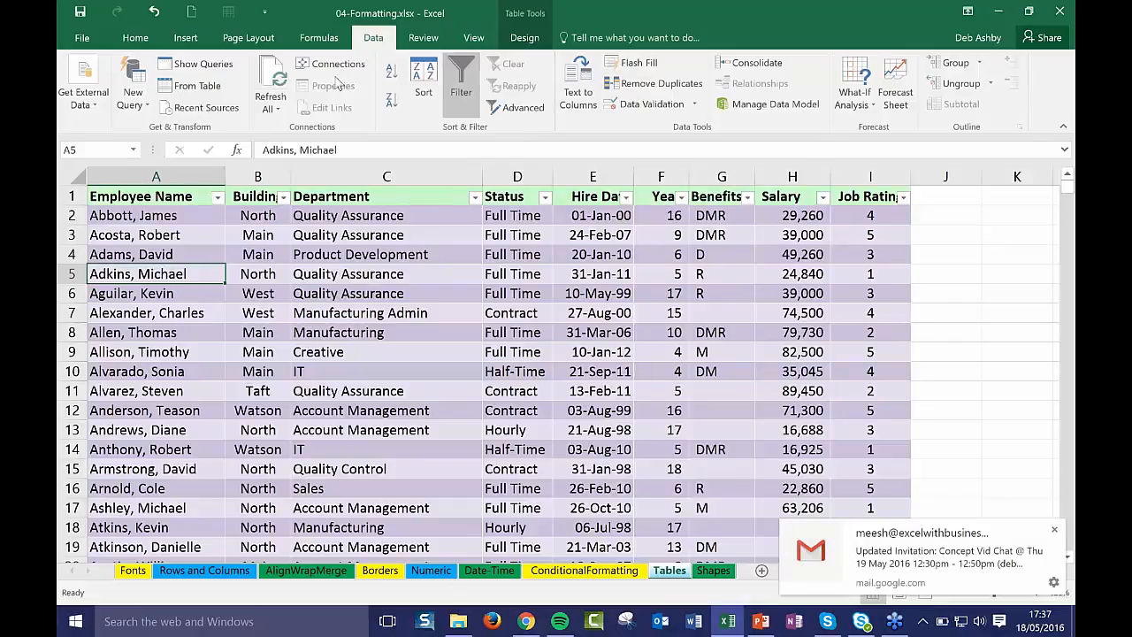
click(135, 37)
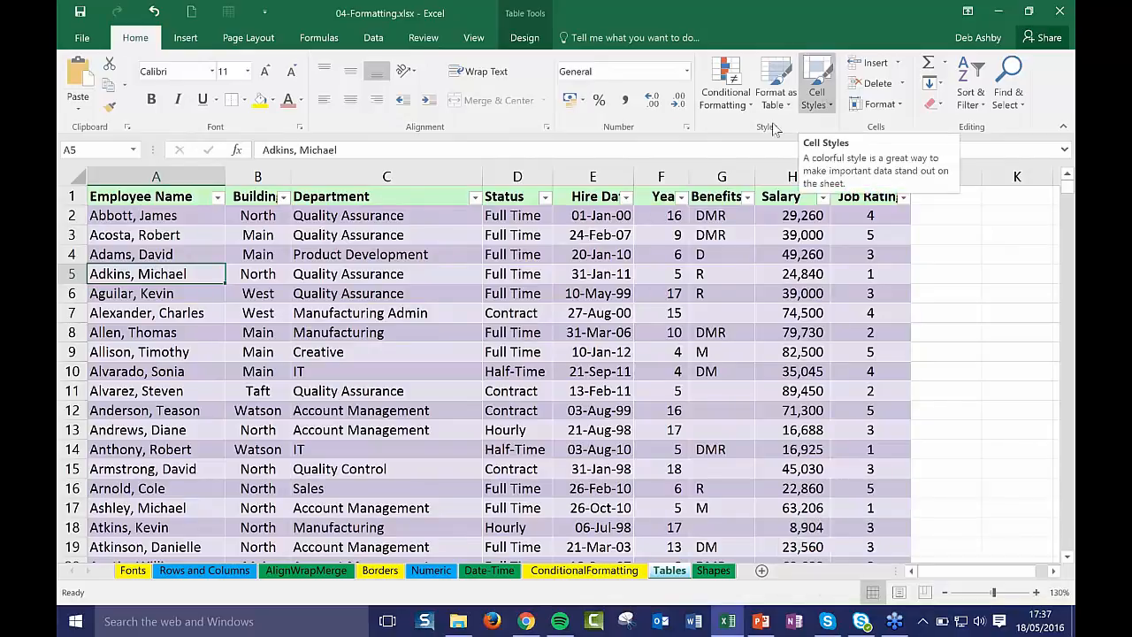
click(525, 313)
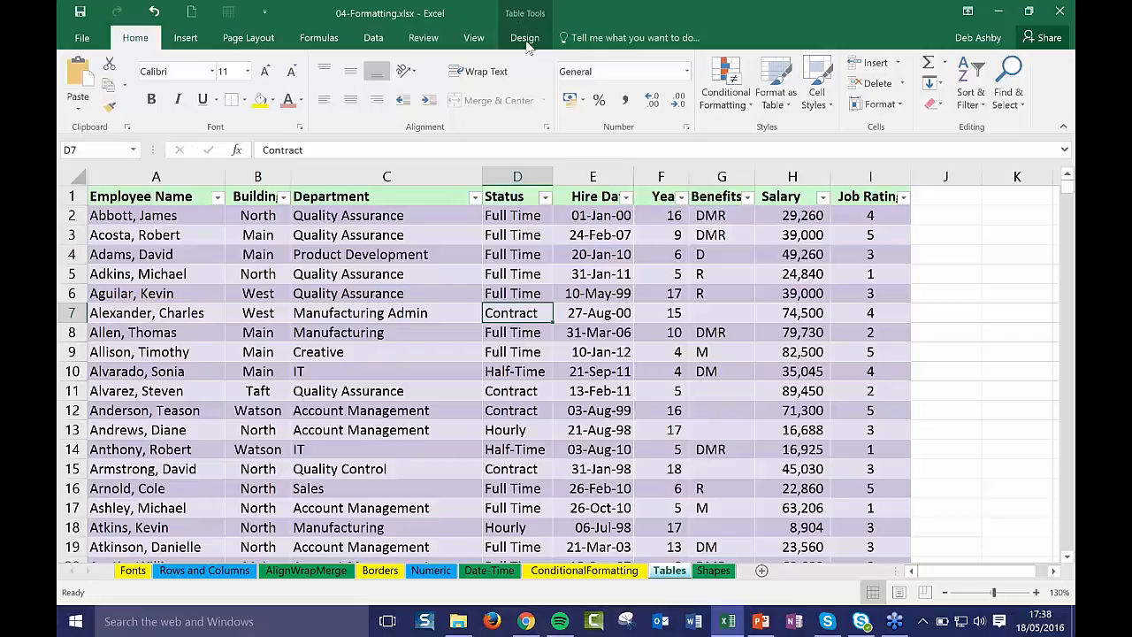
click(436, 254)
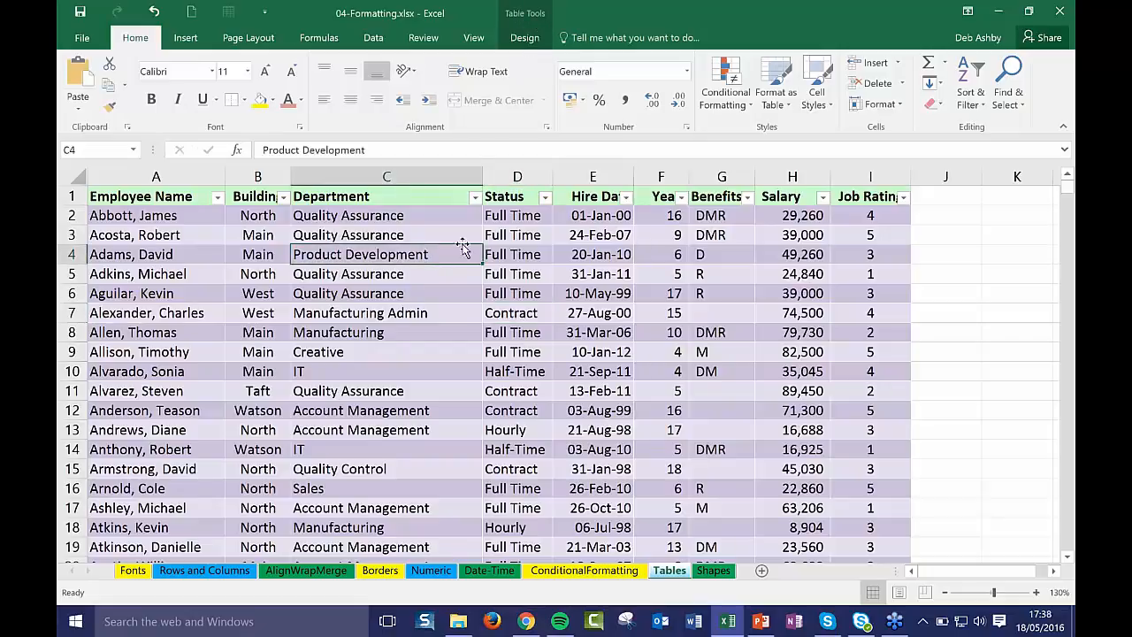
key(Down)
click(439, 293)
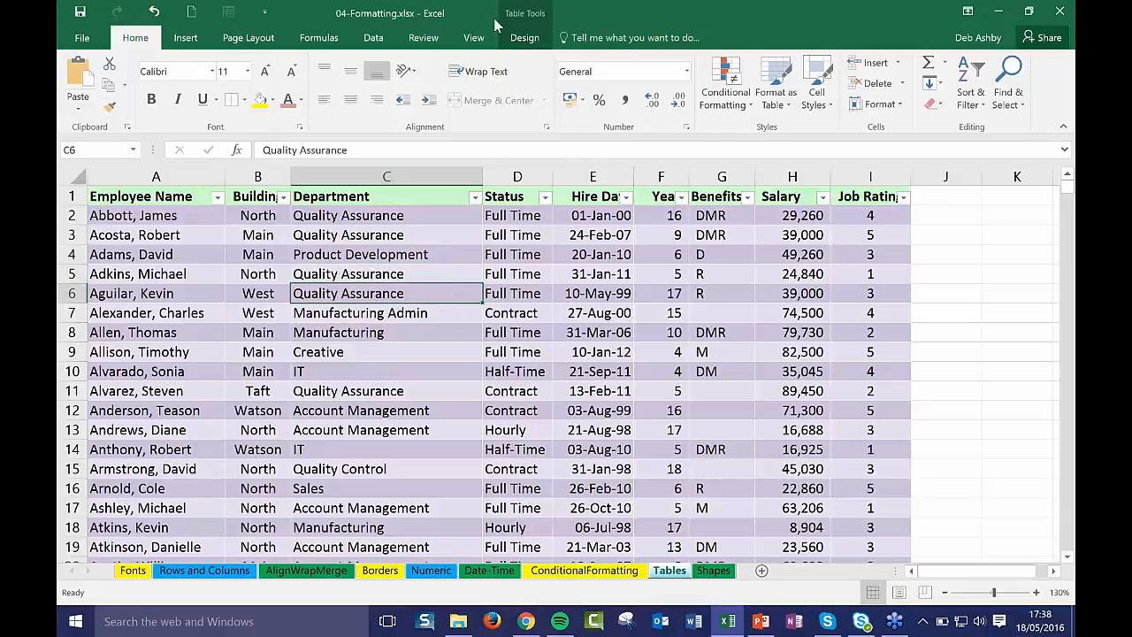
Step: Apply the light blue medium style to the employee table and switch from banded rows to banded columns
click(525, 38)
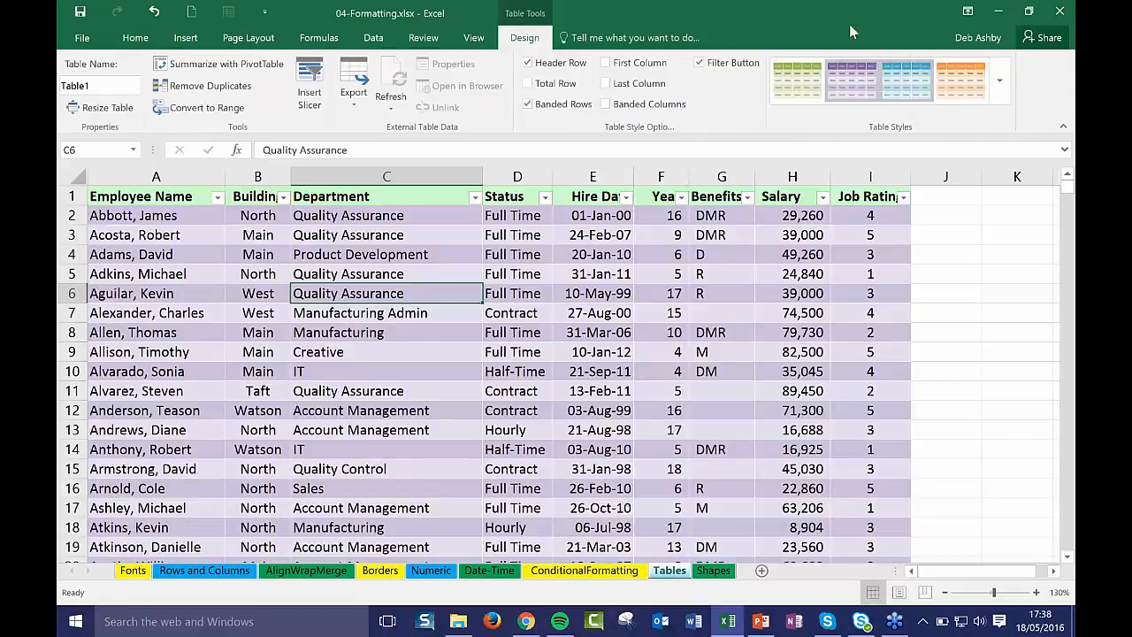
click(917, 83)
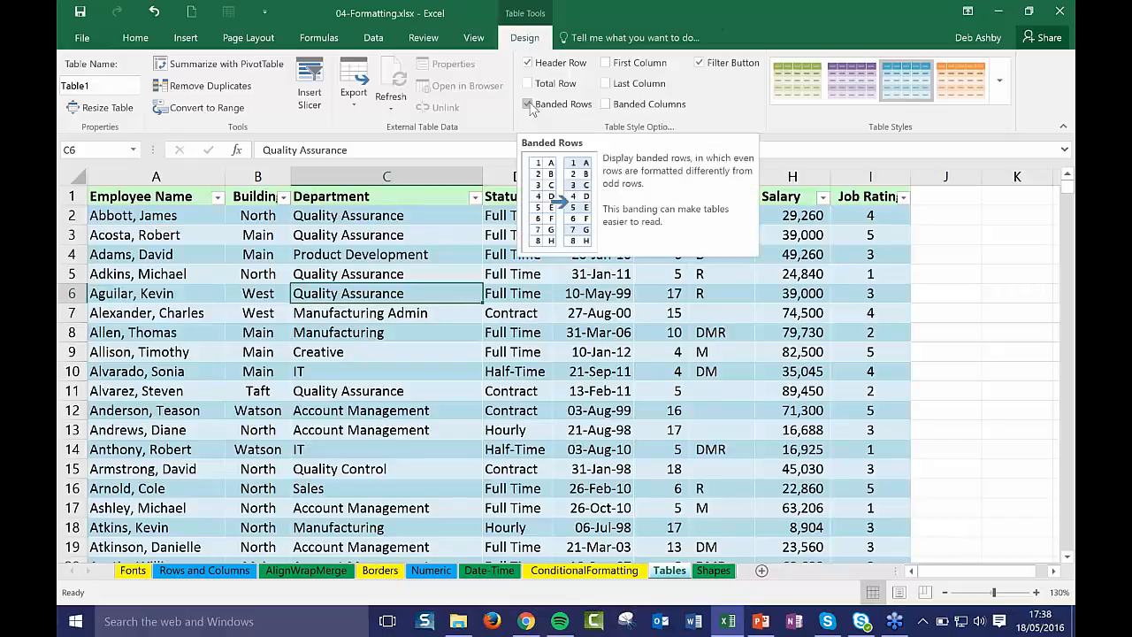
click(529, 105)
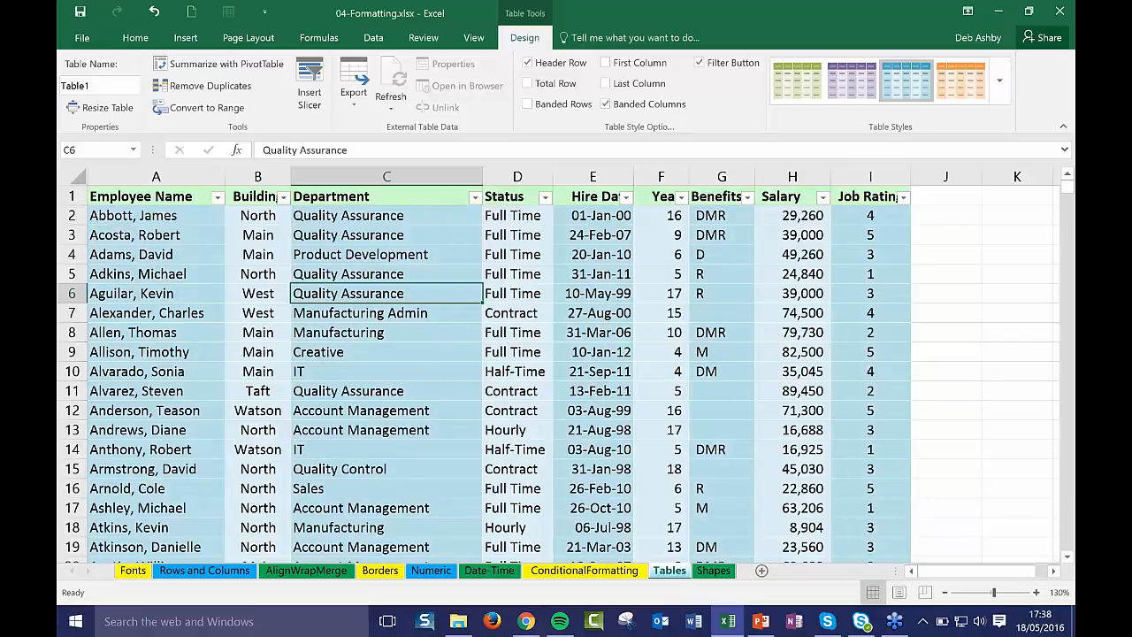
click(588, 270)
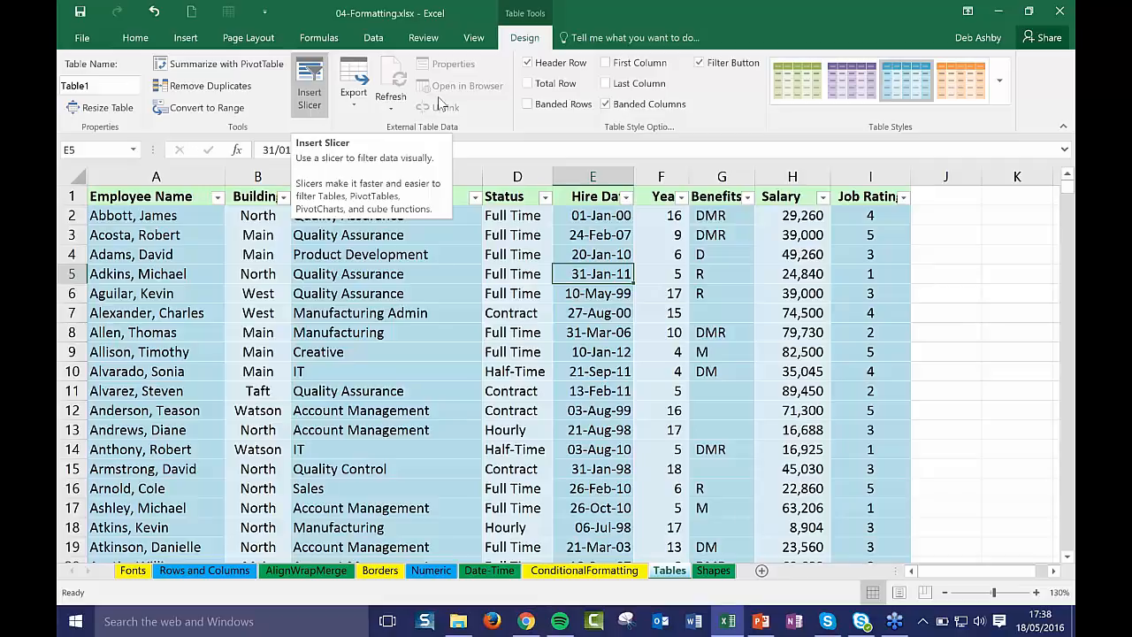
Step: Insert a slicer for the Department field of the employee table
click(972, 292)
click(561, 327)
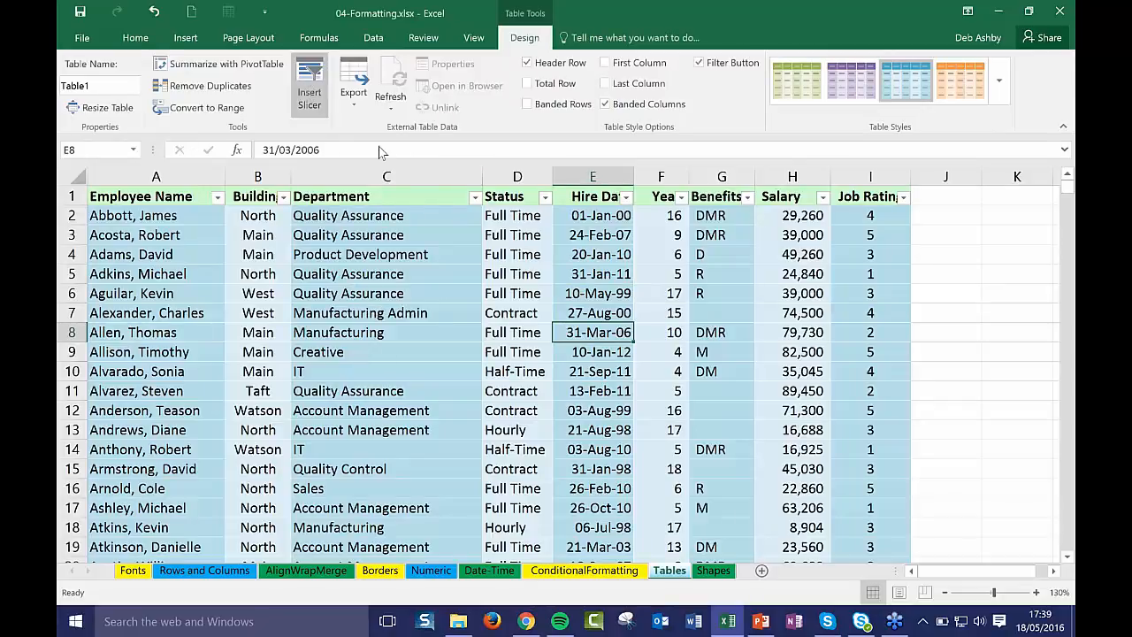
drag(555, 137, 827, 265)
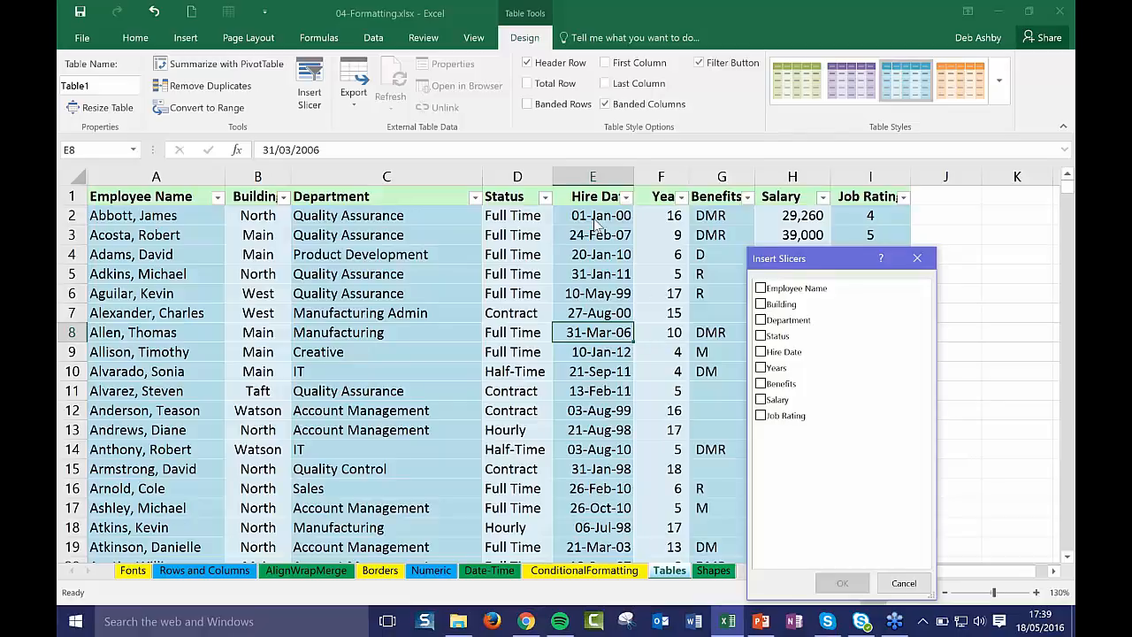
click(760, 322)
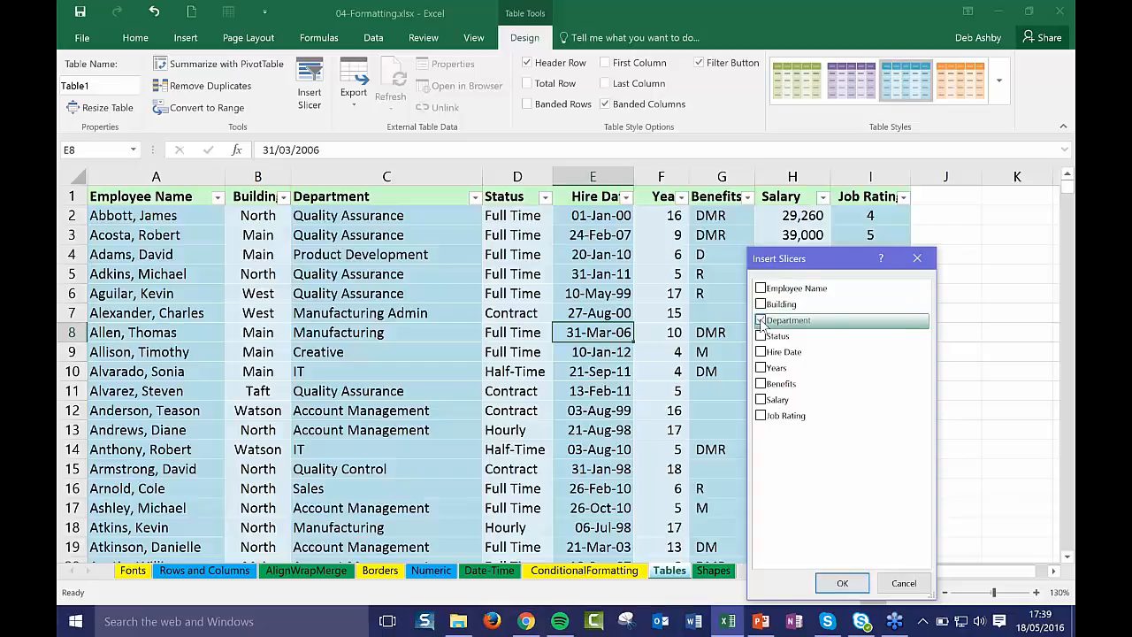
click(843, 583)
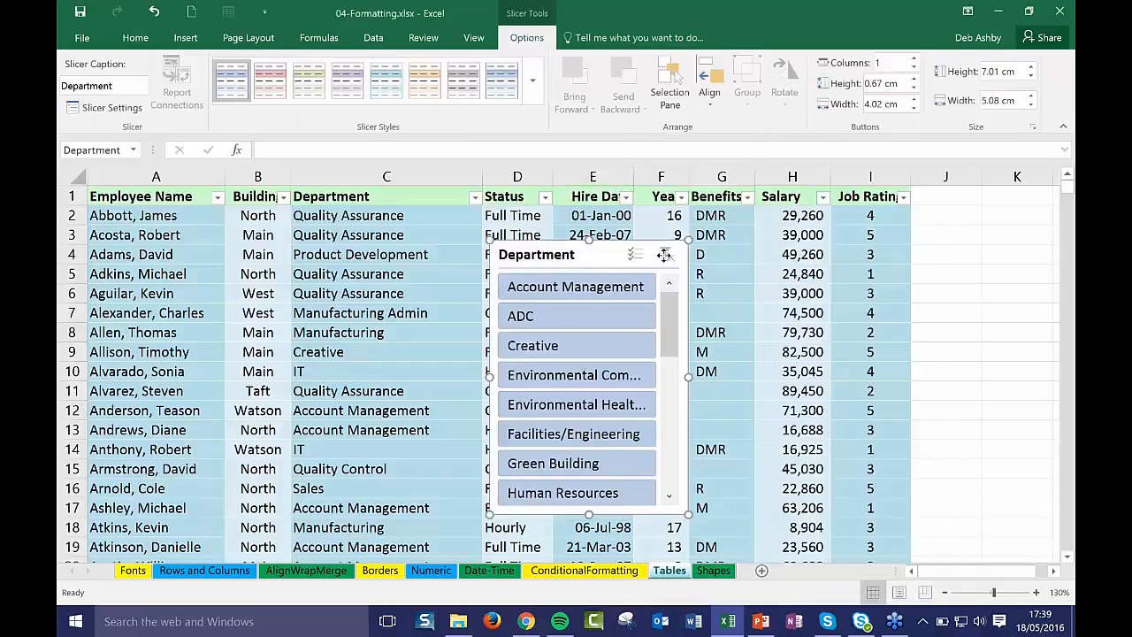
Step: Place the Department slicer in the empty cells beside the Job Rating column and resize it to about 6.5 cm high by 4.9 cm wide
drag(664, 256, 1014, 234)
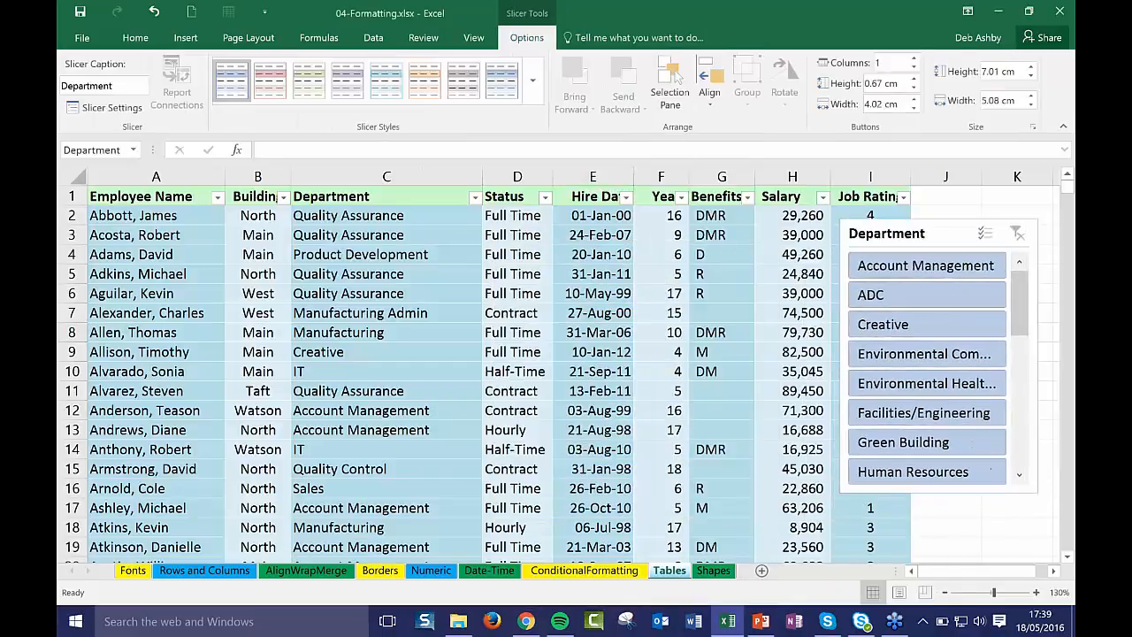
drag(841, 493, 895, 436)
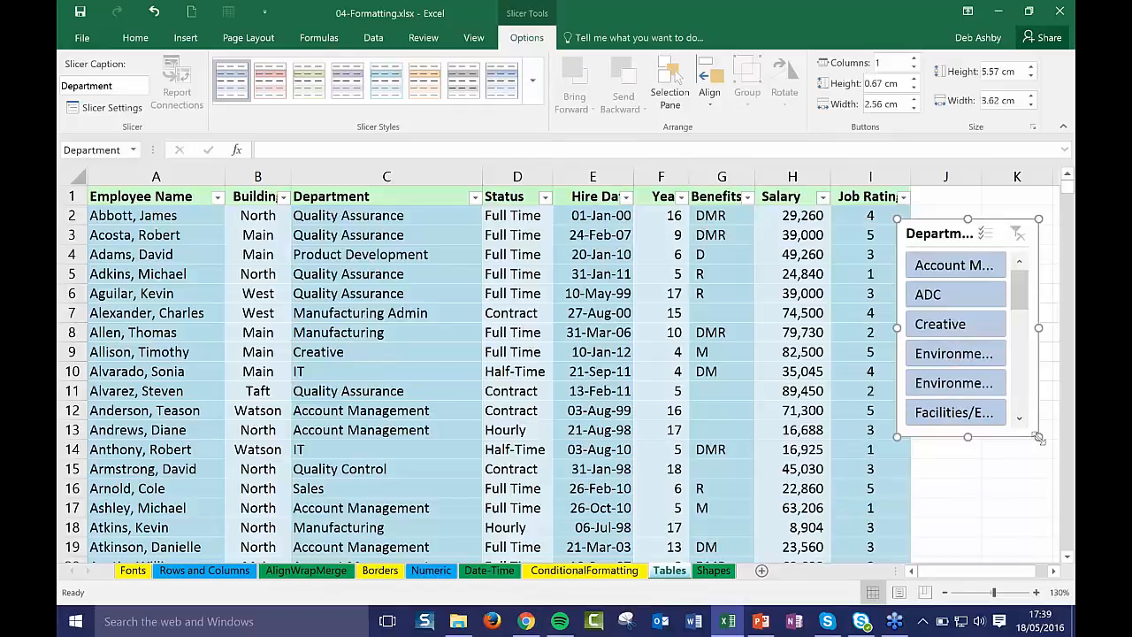
drag(1038, 437, 1035, 434)
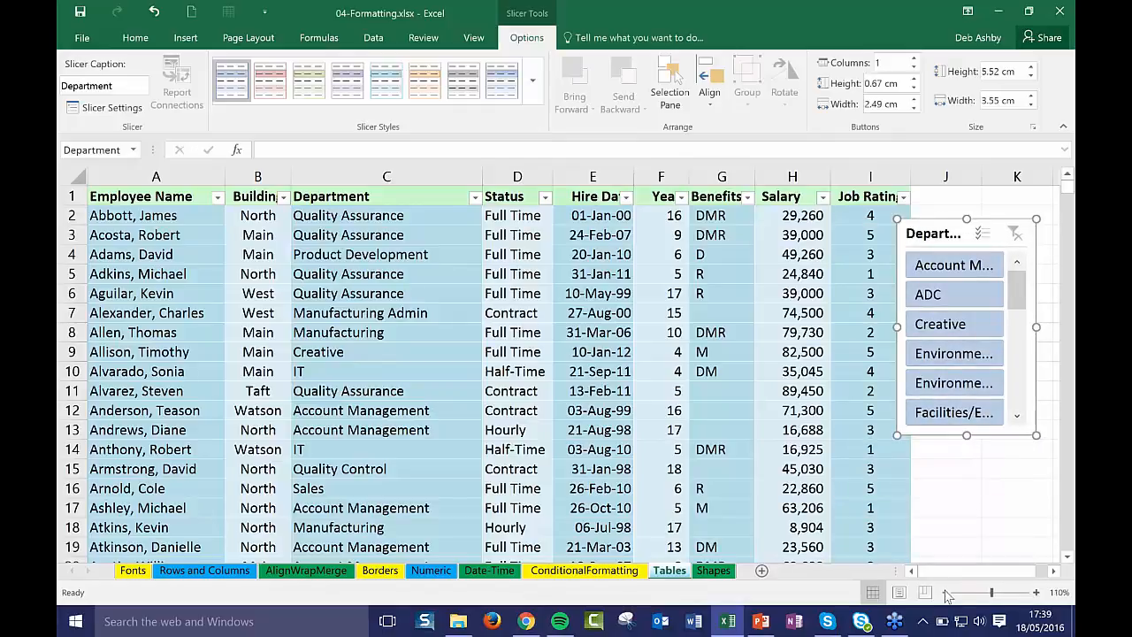
click(945, 593)
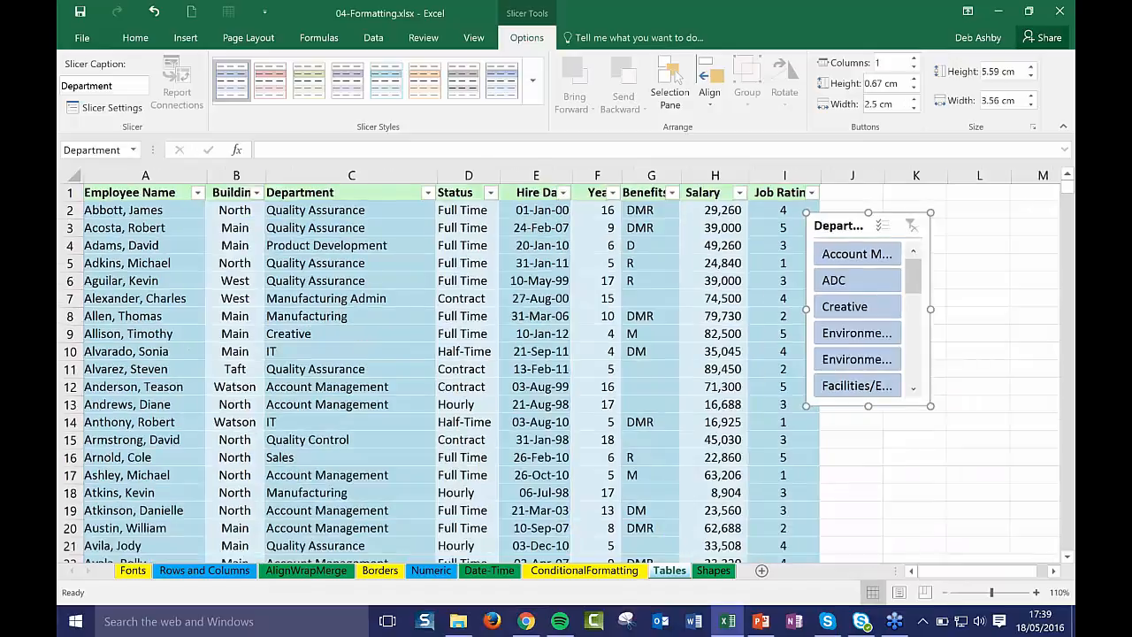
click(945, 594)
drag(698, 216, 716, 201)
click(869, 348)
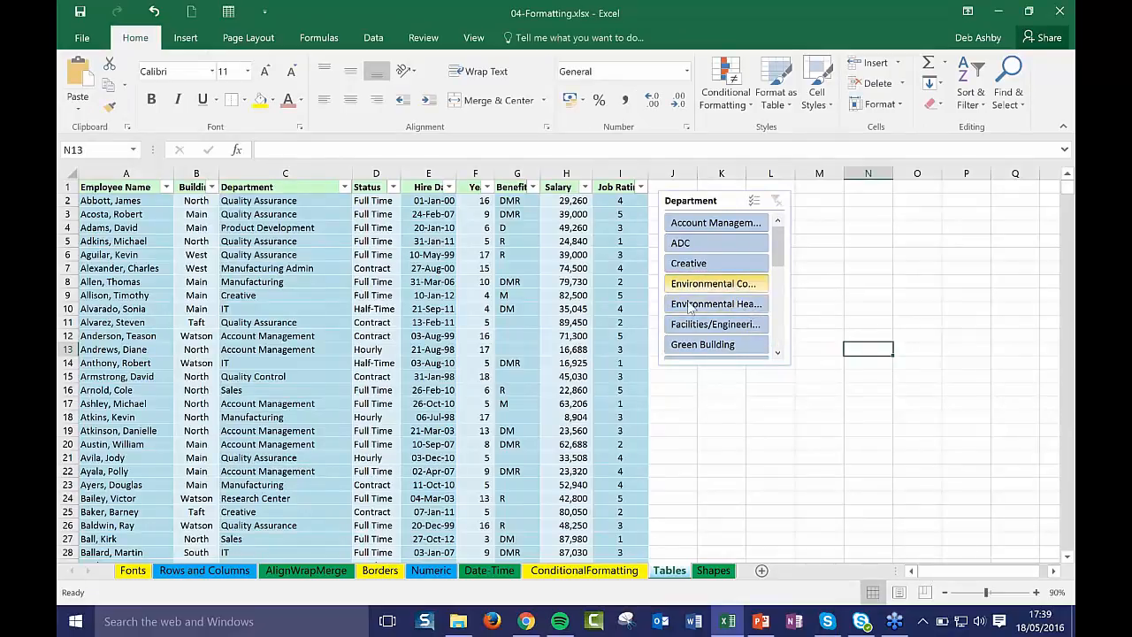
Step: Filter the employee table with the slicer by Creative, ADC, Environmental Compliance and the Environmental Health department, one at a time
click(704, 265)
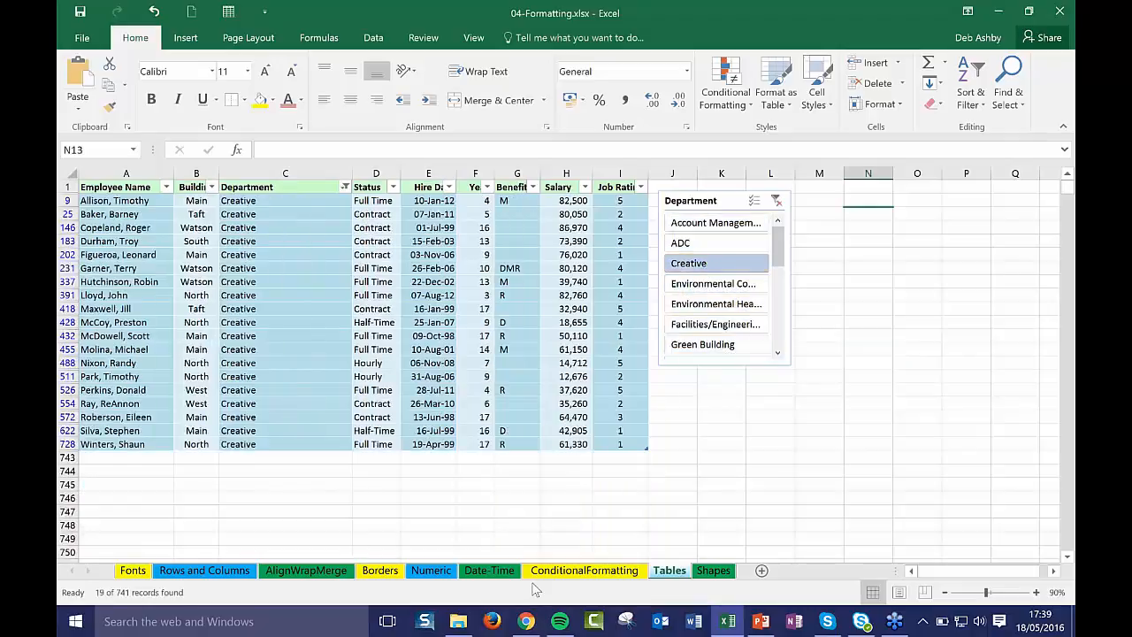
click(698, 243)
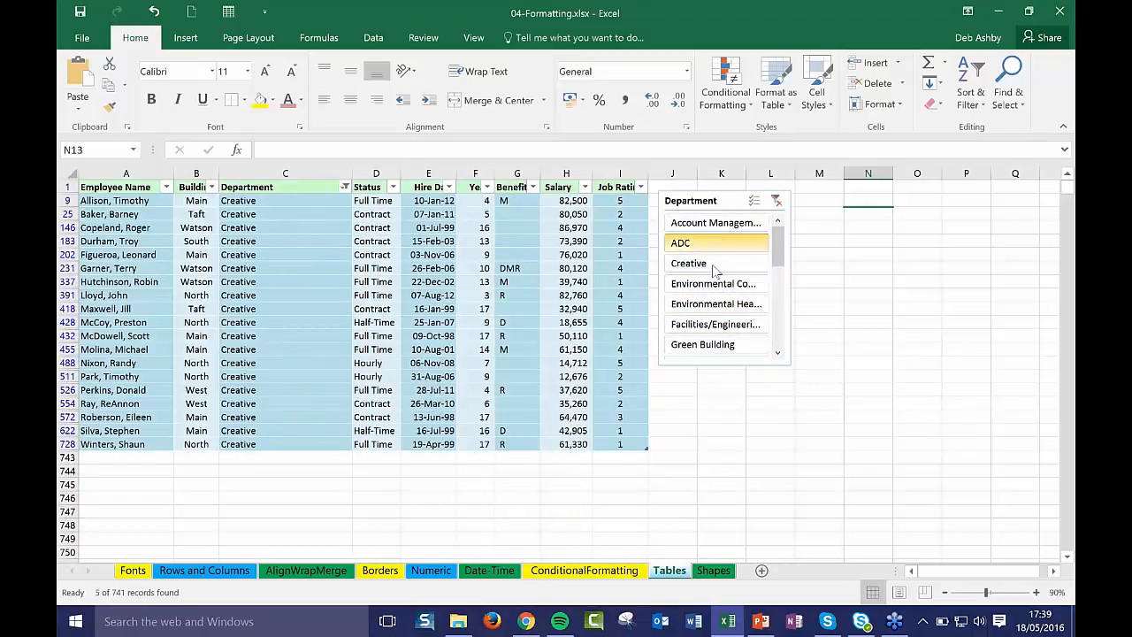
click(707, 284)
click(712, 303)
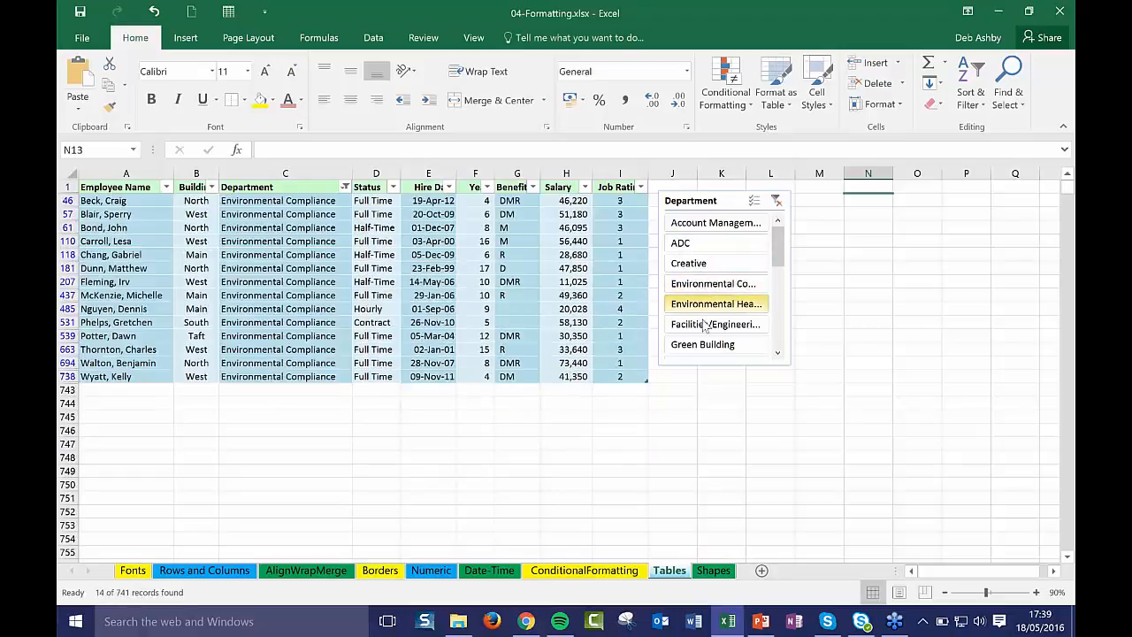
Step: Filter the employee table with the slicer to show both the Facilities/Engineering and Creative departments
click(712, 324)
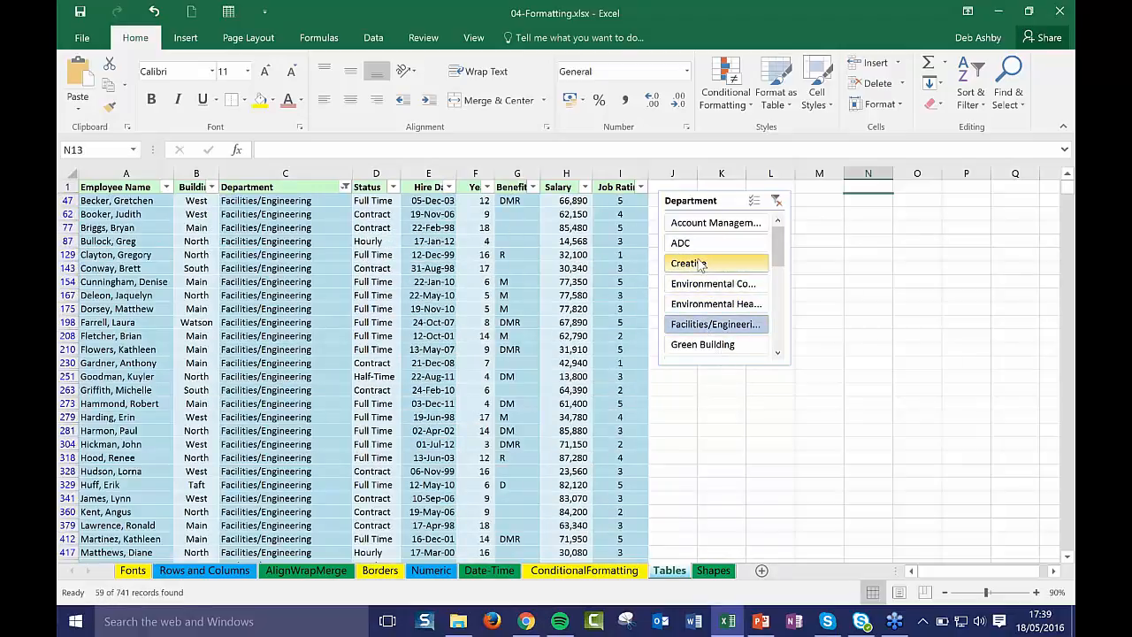
ctrl+click(699, 264)
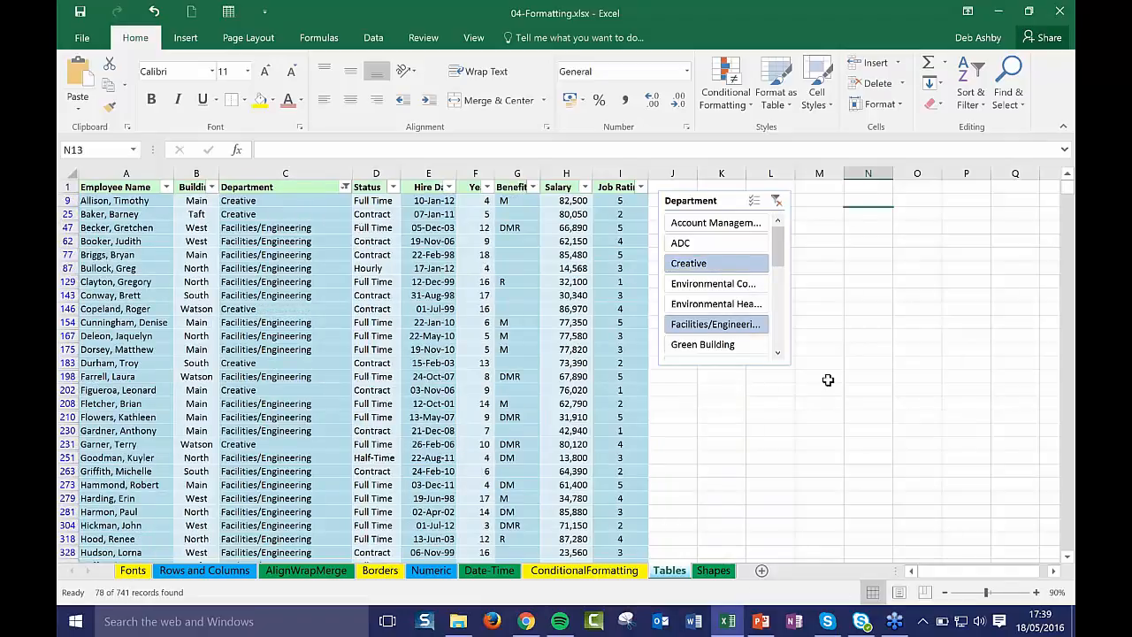
click(829, 309)
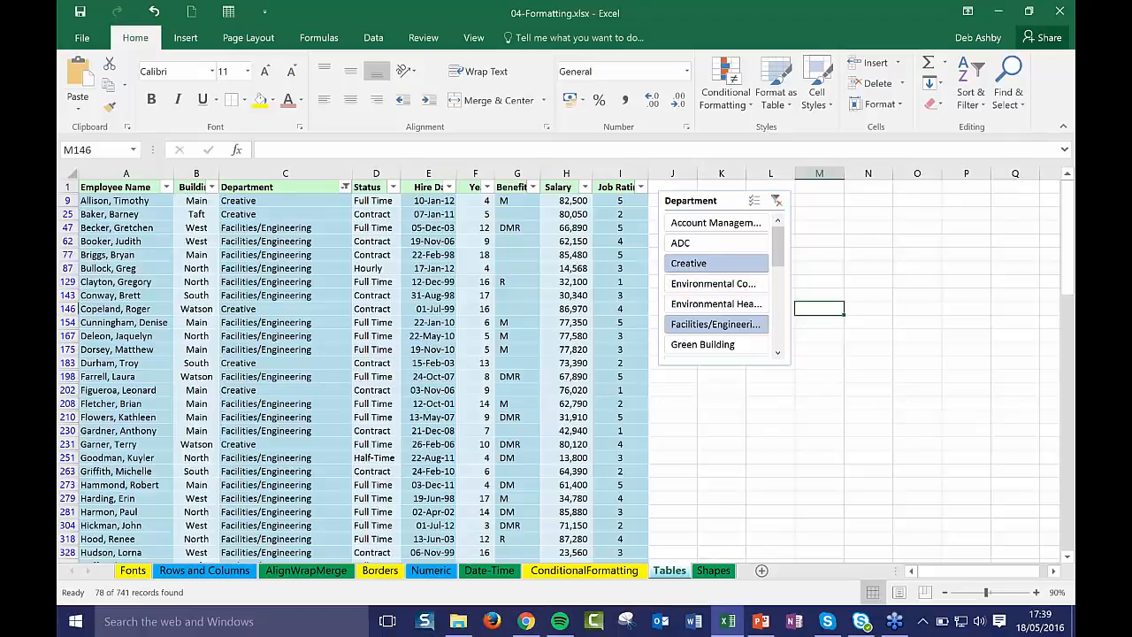
Step: Apply the light blue slicer style to the Department slicer so it matches the table colours
click(710, 202)
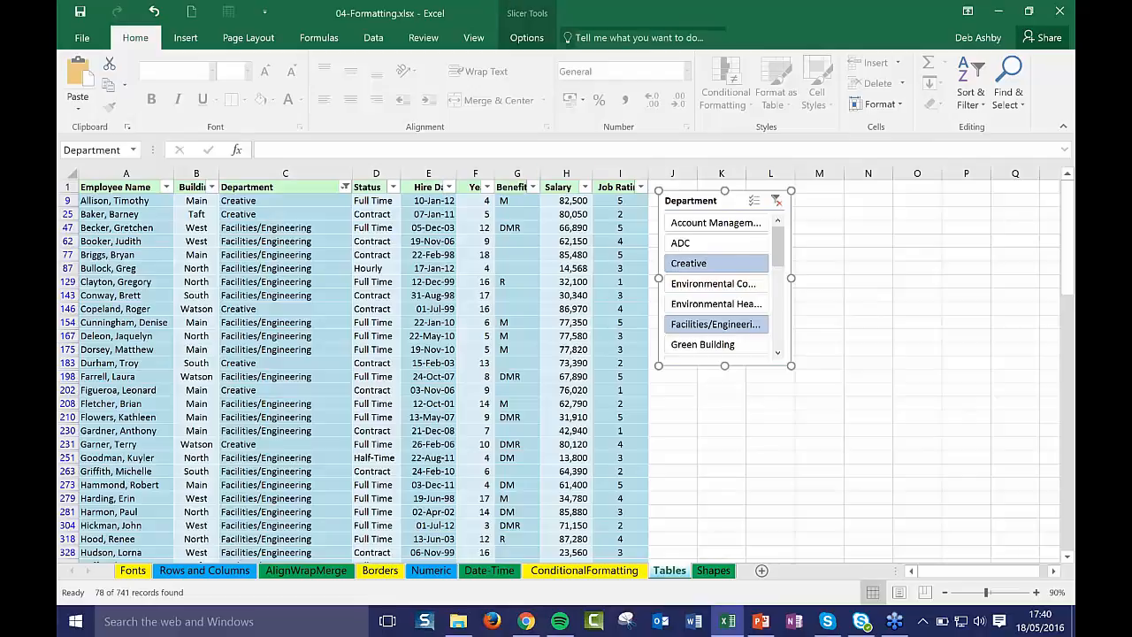
click(523, 42)
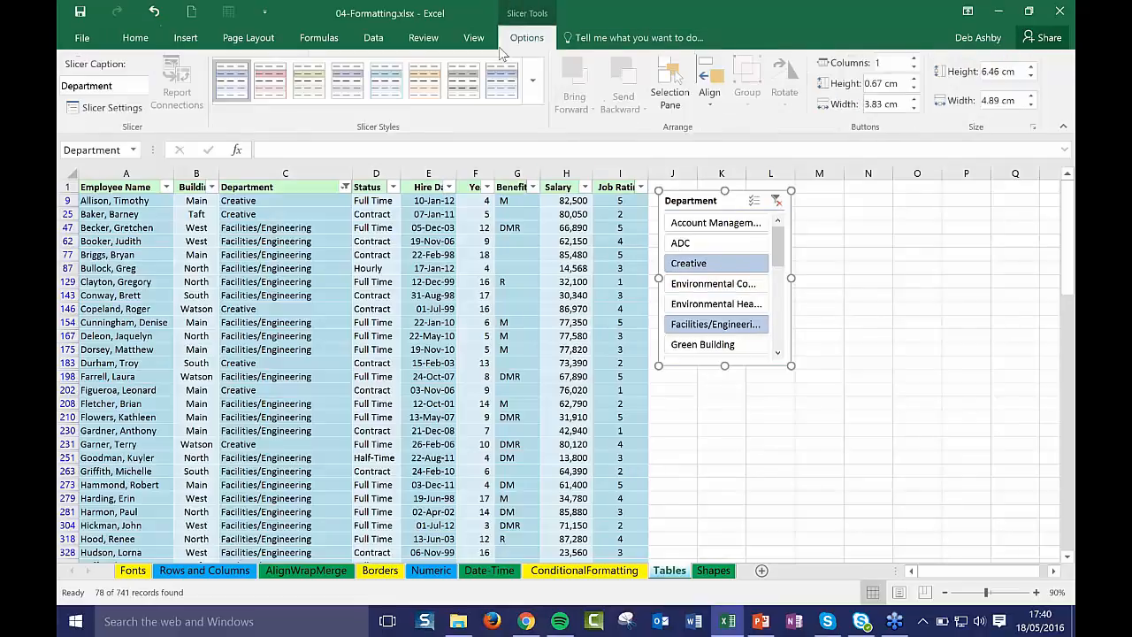
click(385, 79)
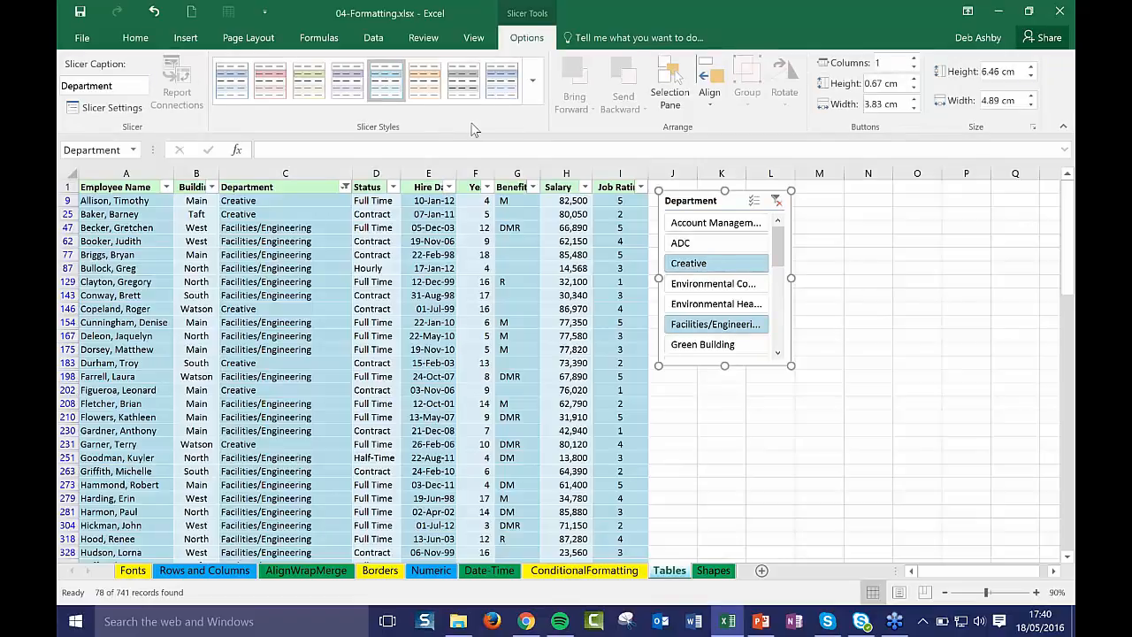
click(862, 309)
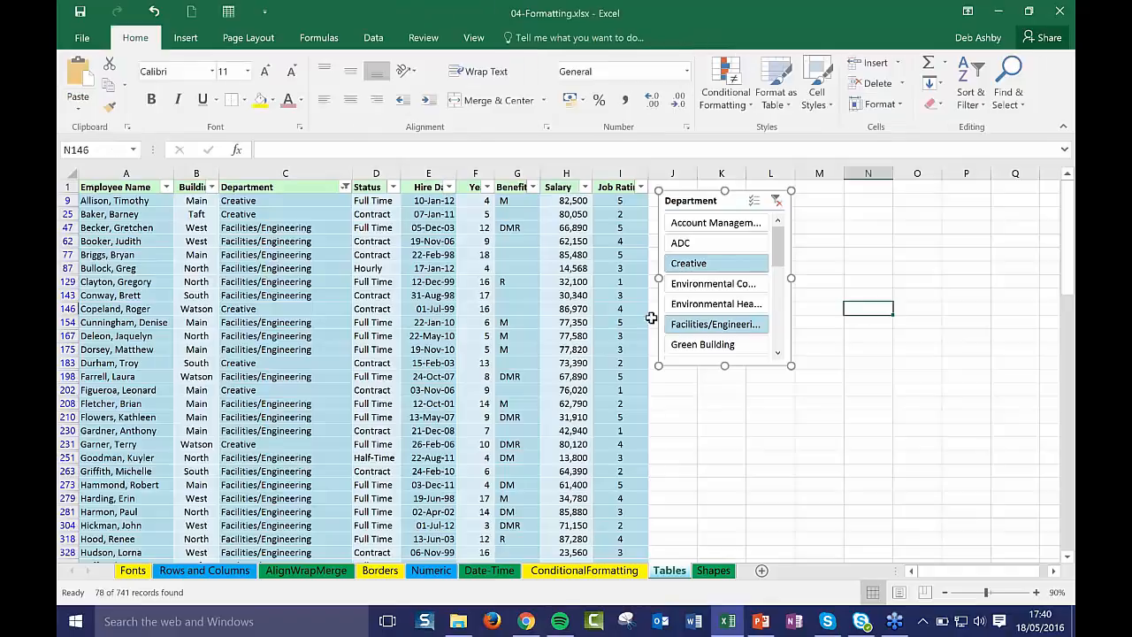
click(687, 192)
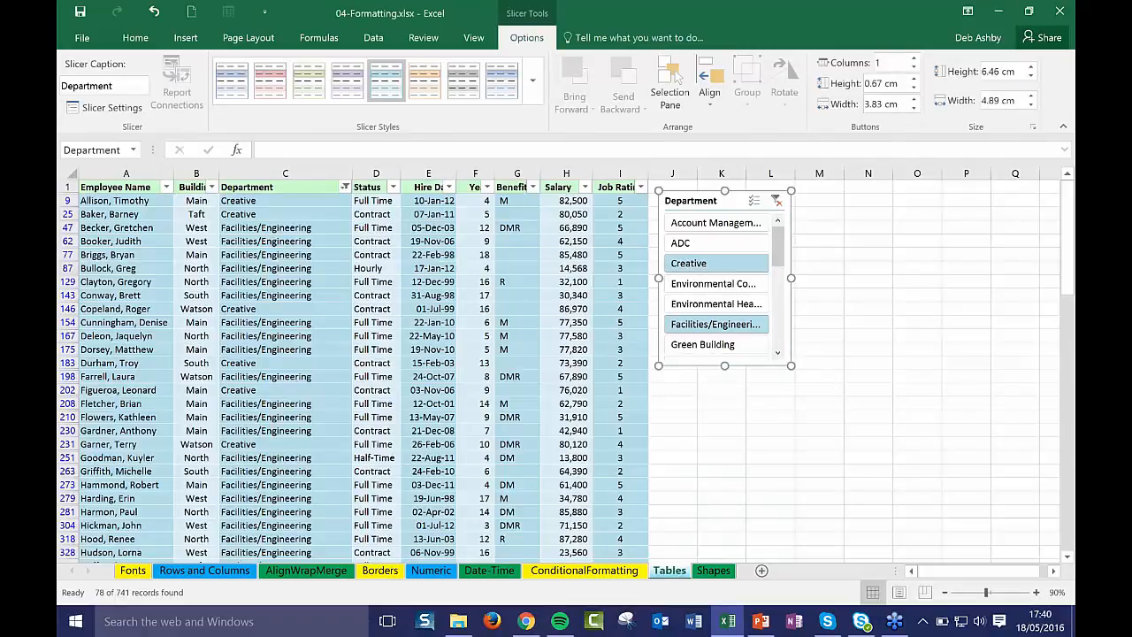
Step: On the Shapes sheet, insert the Twenty Second Sneakers picture from the Ch04 exercise folder and size it to about 3.9 × 4.2 cm beside the data
click(716, 570)
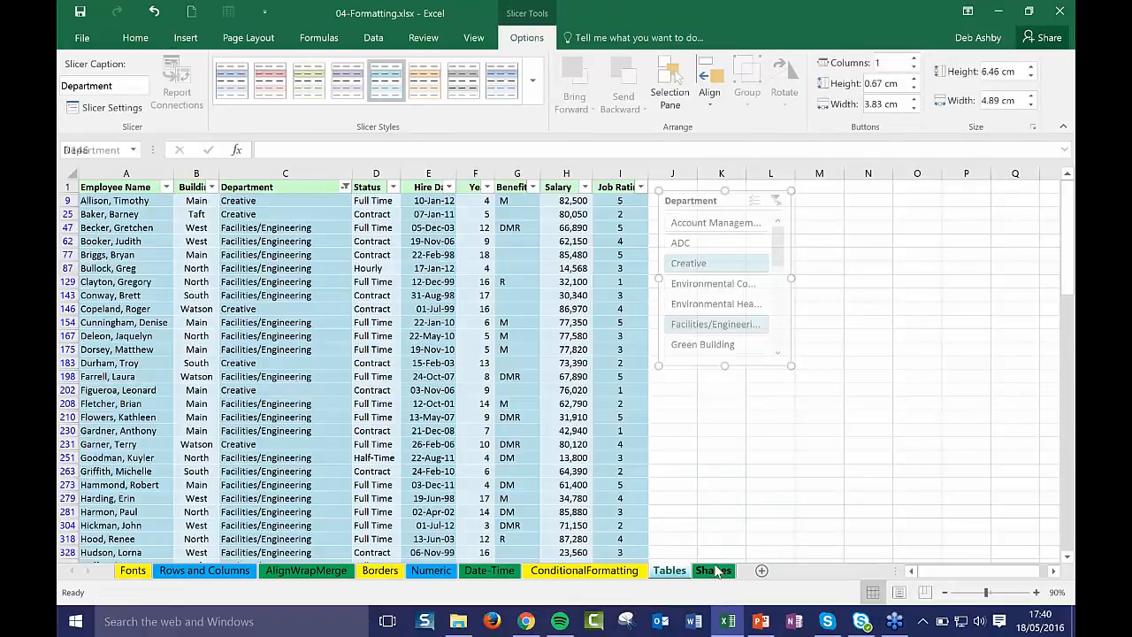
click(861, 333)
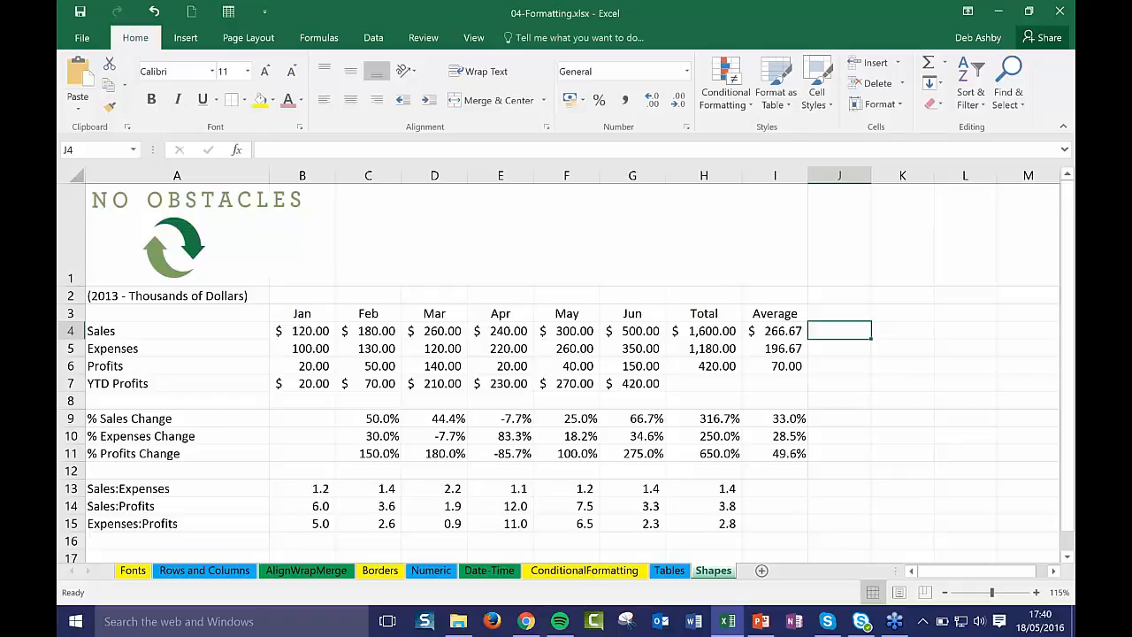
click(187, 39)
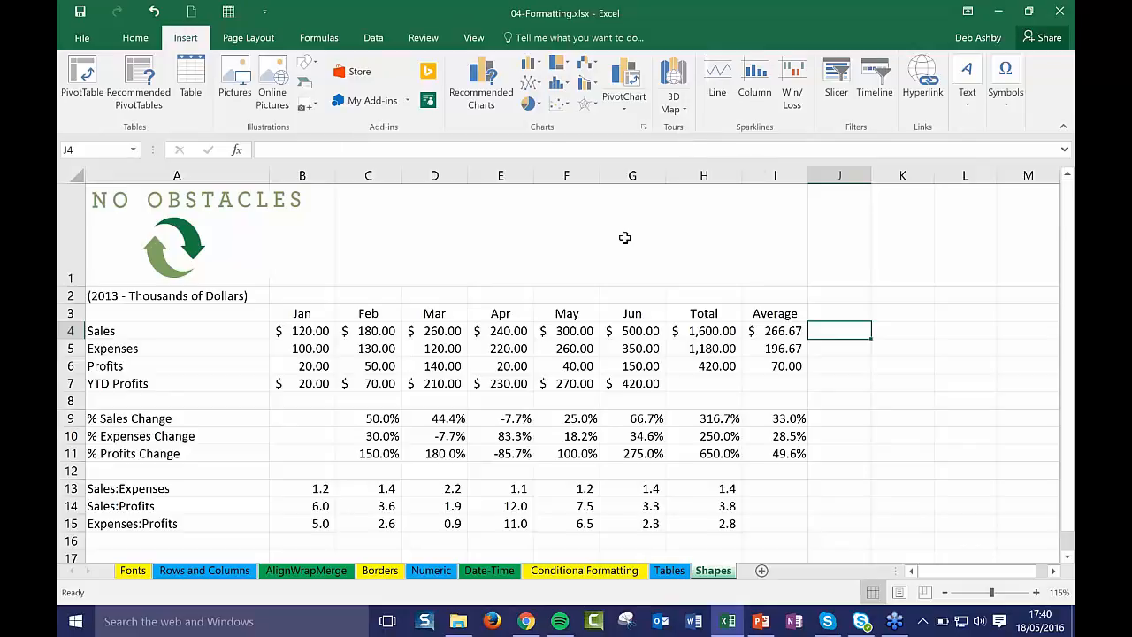
click(232, 78)
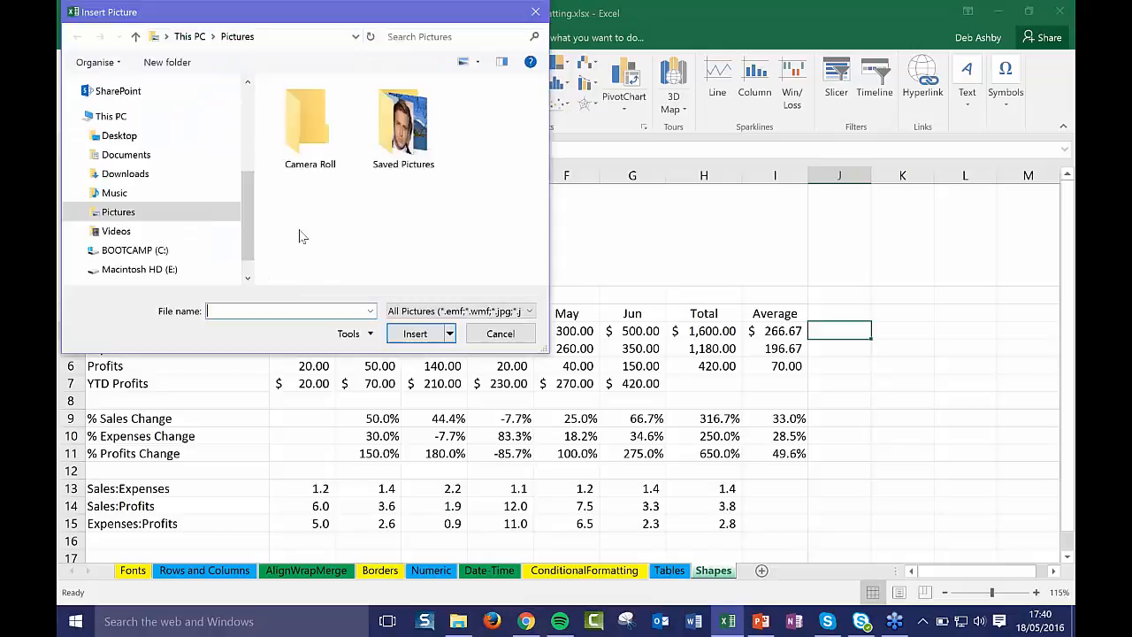
scroll(250, 198, up, 3)
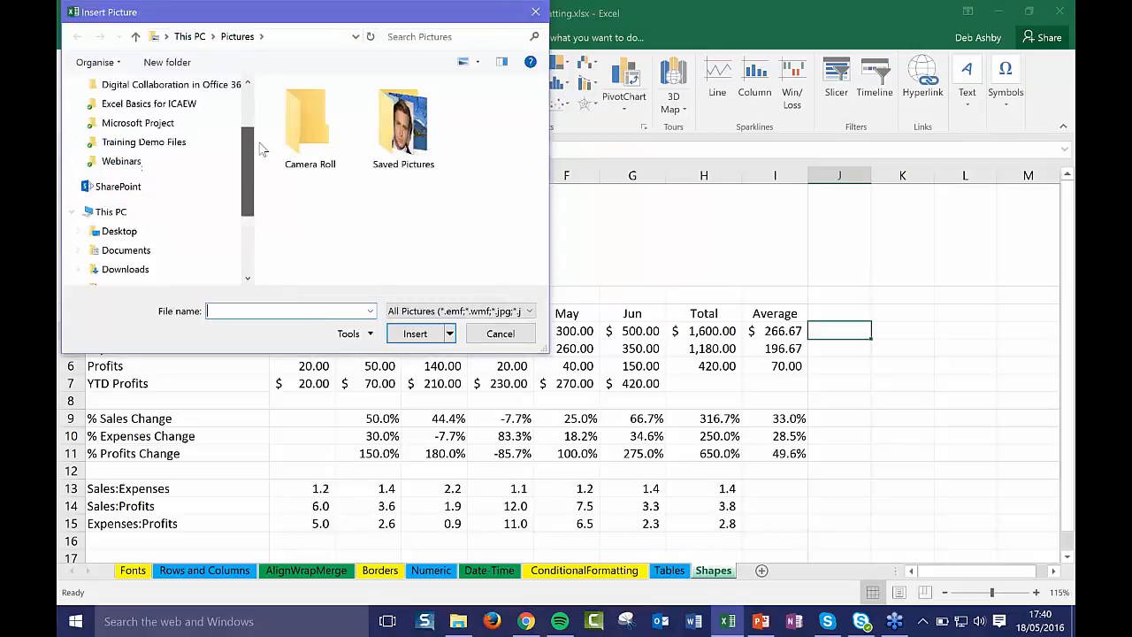
click(124, 237)
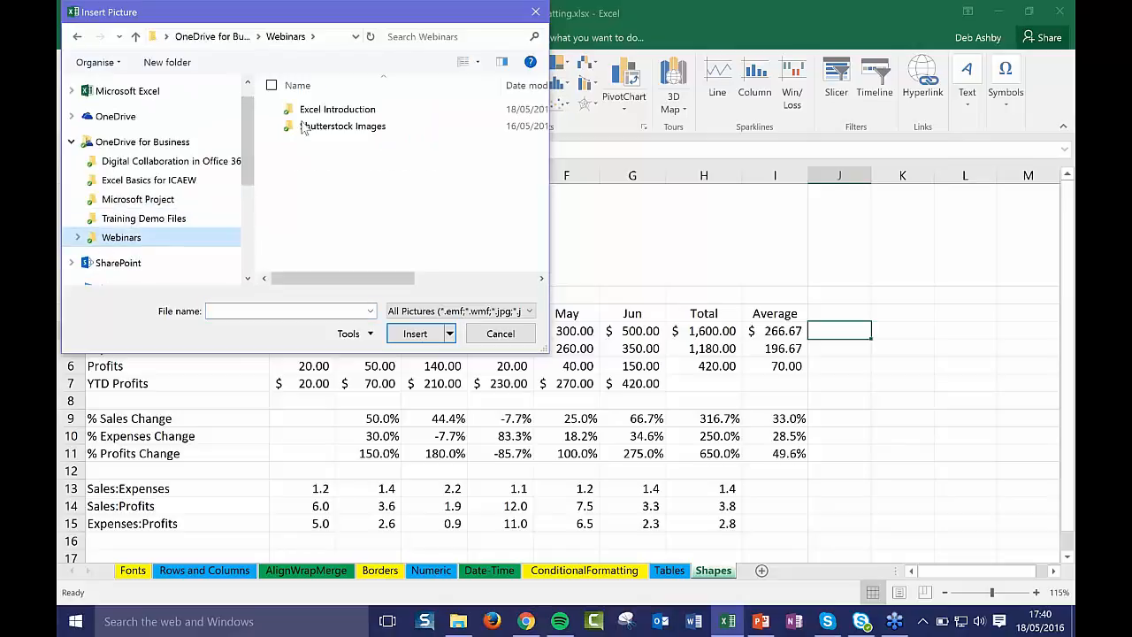
double_click(297, 111)
double_click(352, 113)
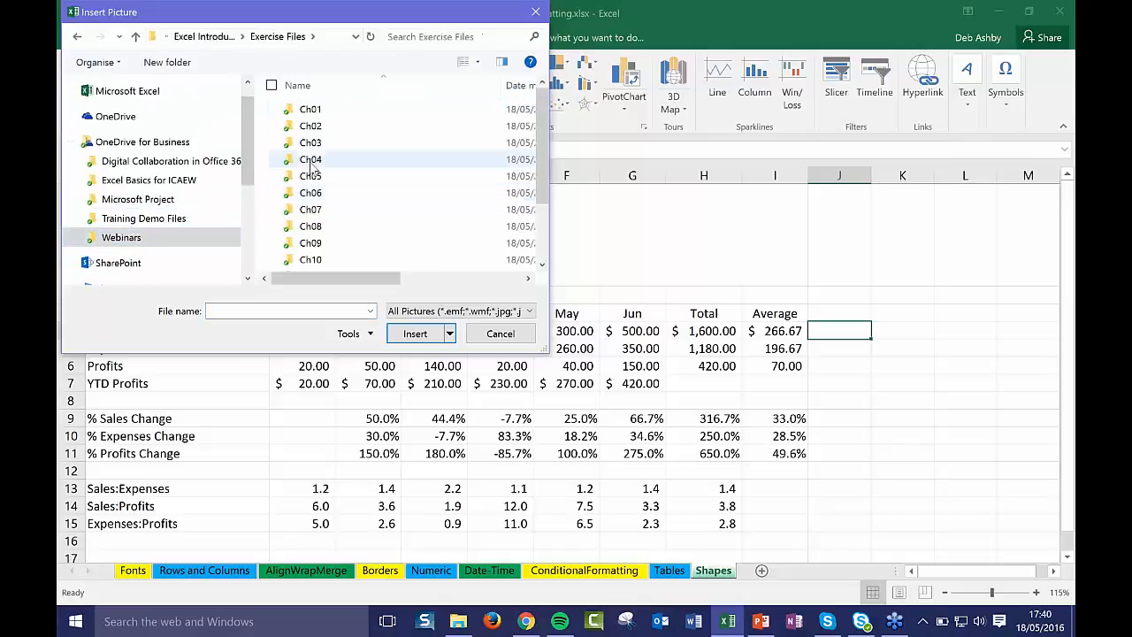
double_click(352, 160)
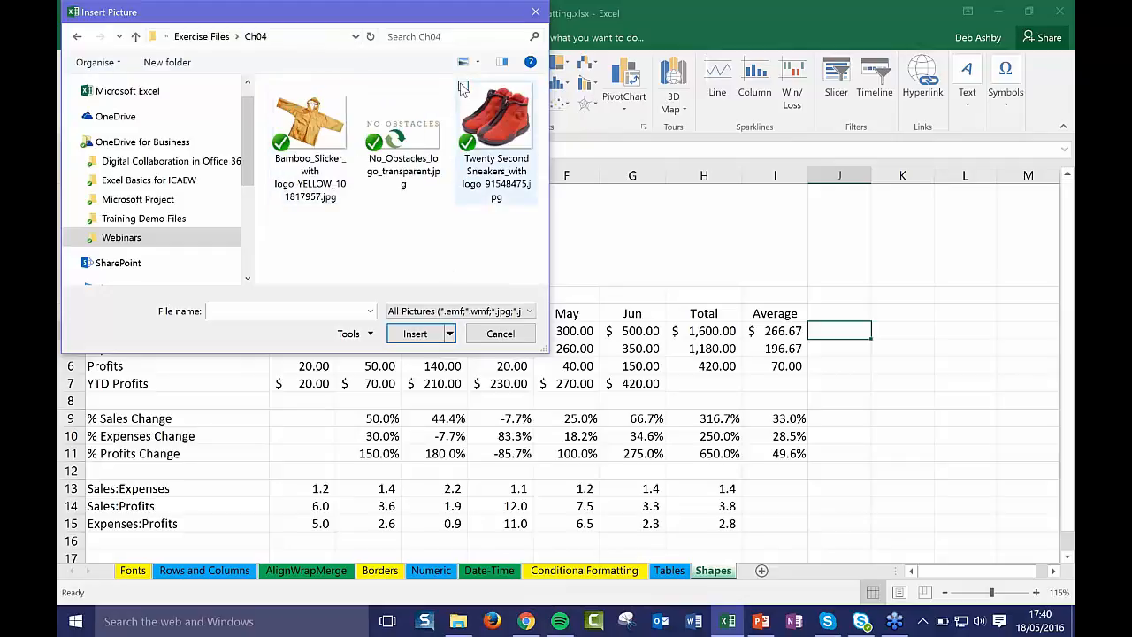
click(482, 124)
click(414, 333)
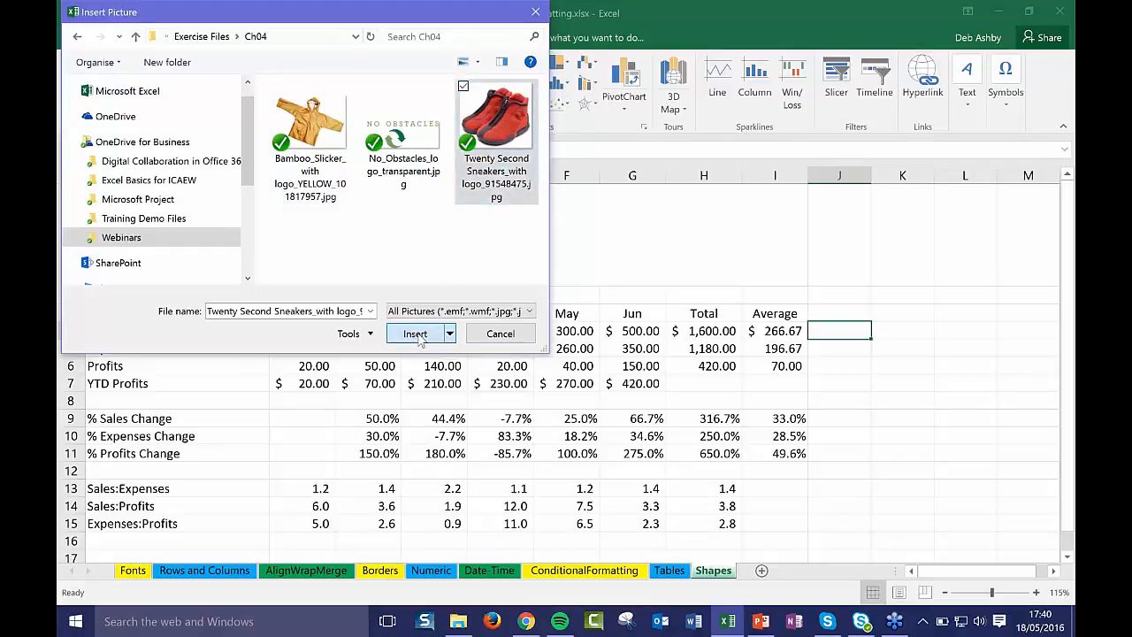
drag(892, 369, 919, 288)
drag(935, 382, 955, 435)
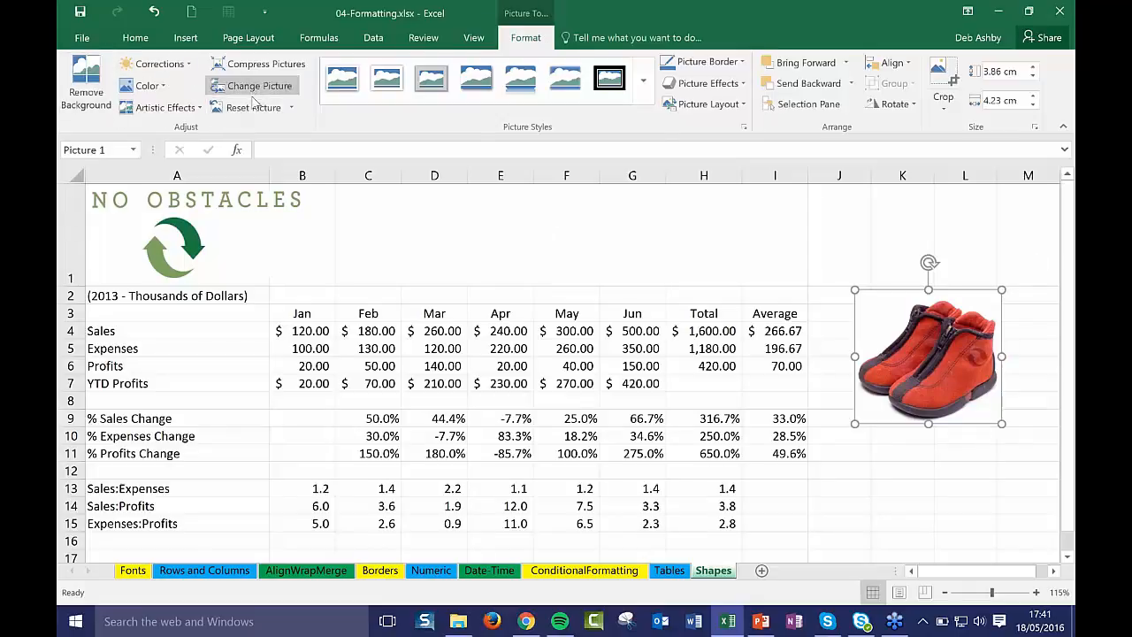
click(198, 108)
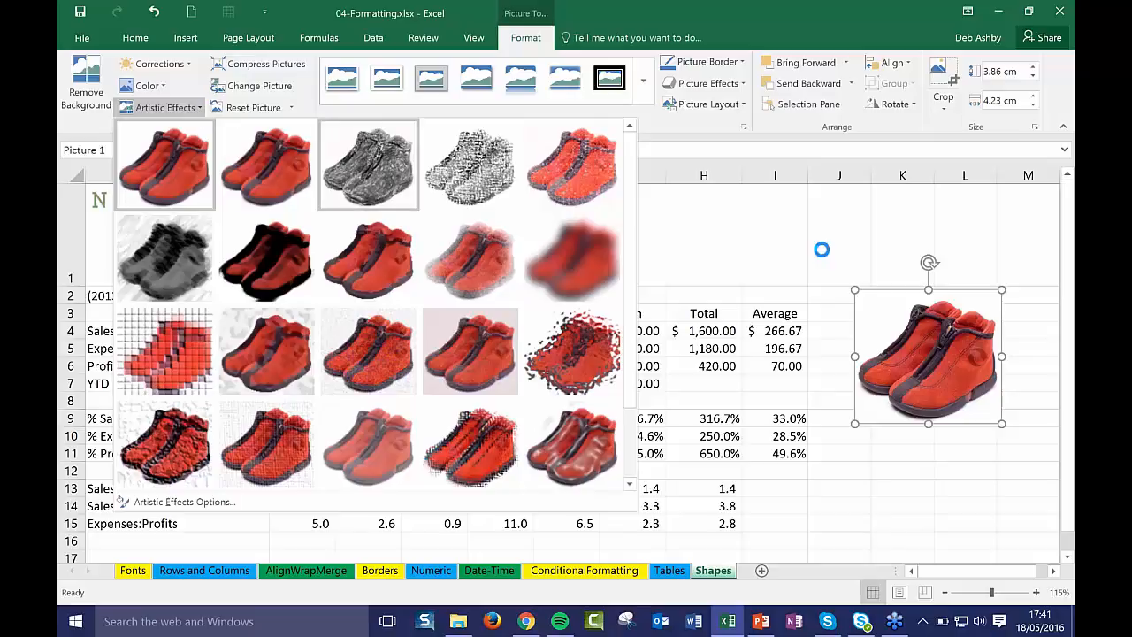
click(892, 341)
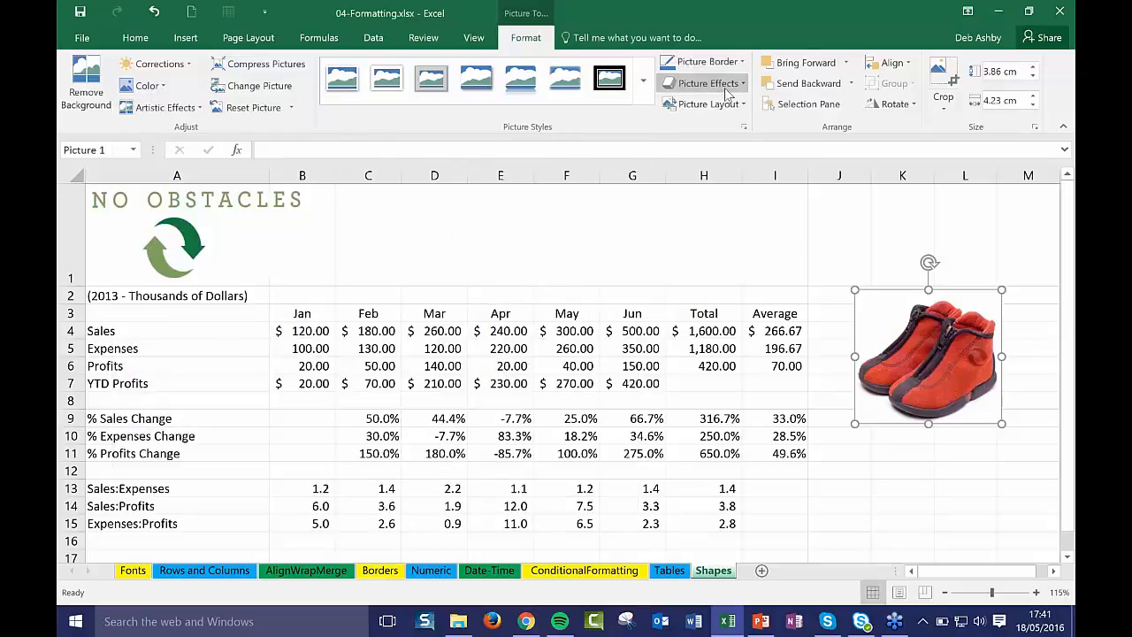
click(743, 83)
click(895, 216)
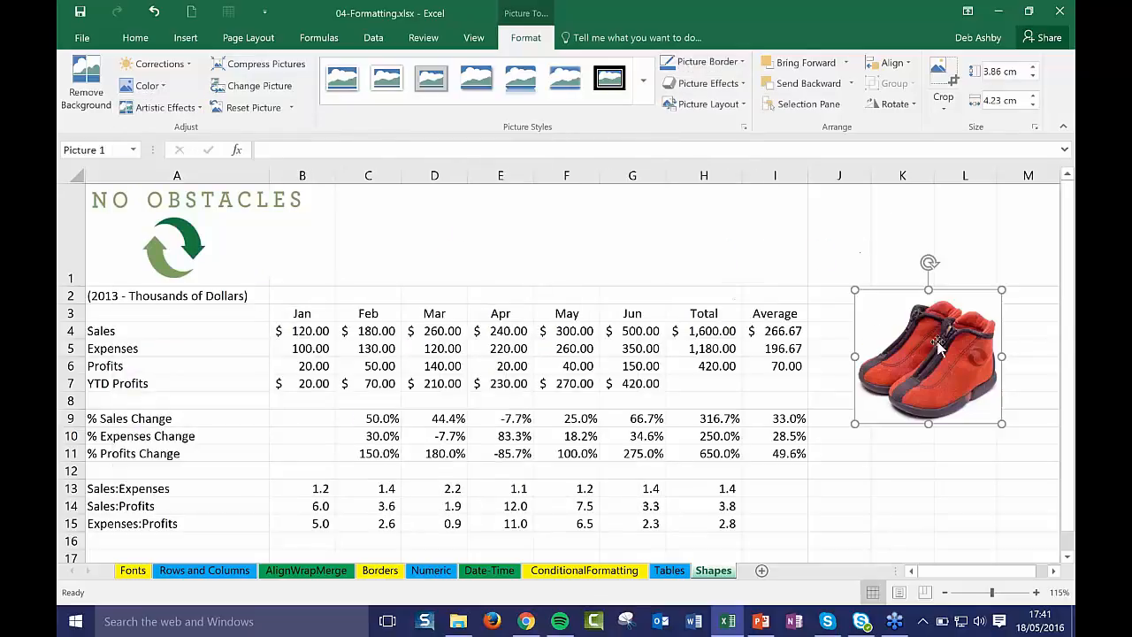
Step: Enlarge the sneakers picture proportionally to about 4.3 cm high by 4.7 cm wide and deselect it
mouse_move(853, 291)
mouse_down()
mouse_move(904, 313)
mouse_move(869, 296)
mouse_move(773, 293)
mouse_move(836, 291)
mouse_up()
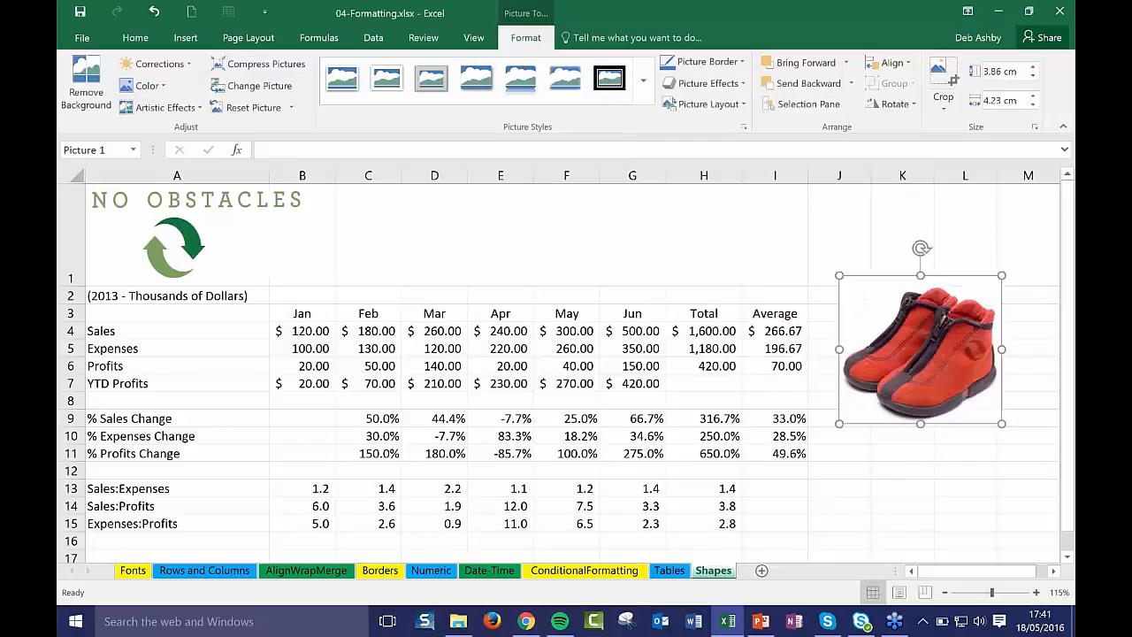
click(982, 460)
click(922, 367)
click(733, 222)
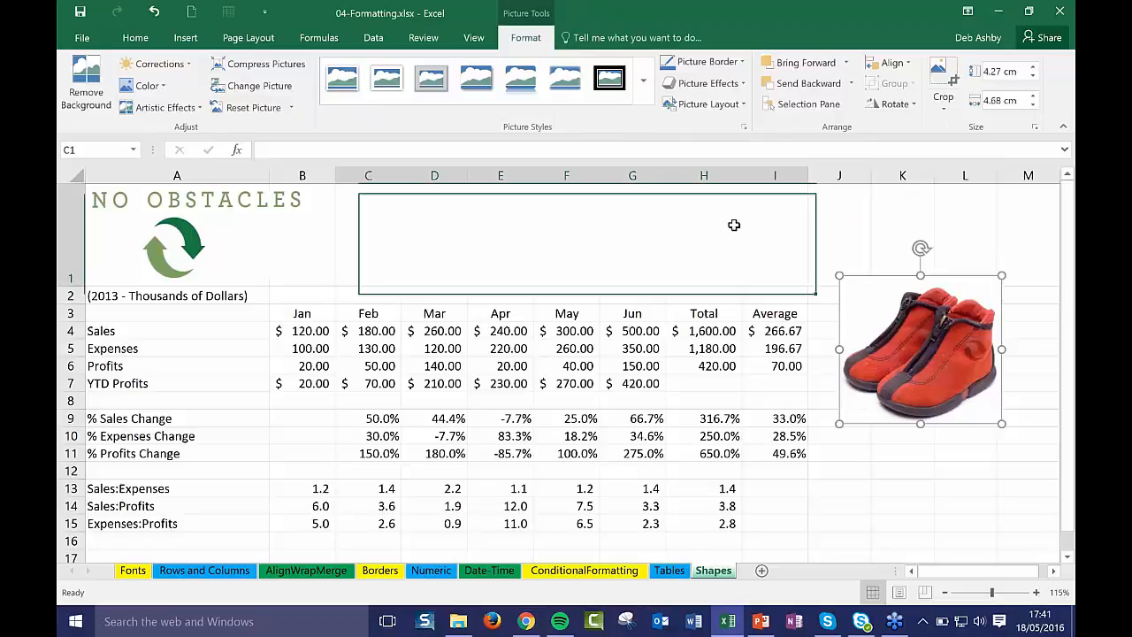
click(851, 239)
click(188, 39)
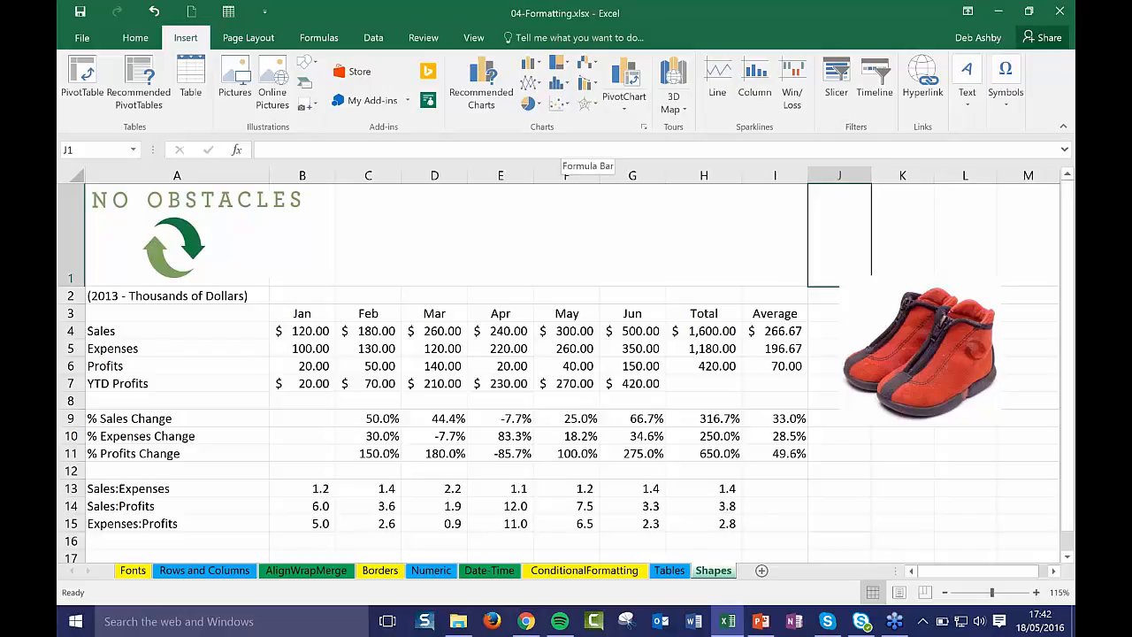
click(485, 347)
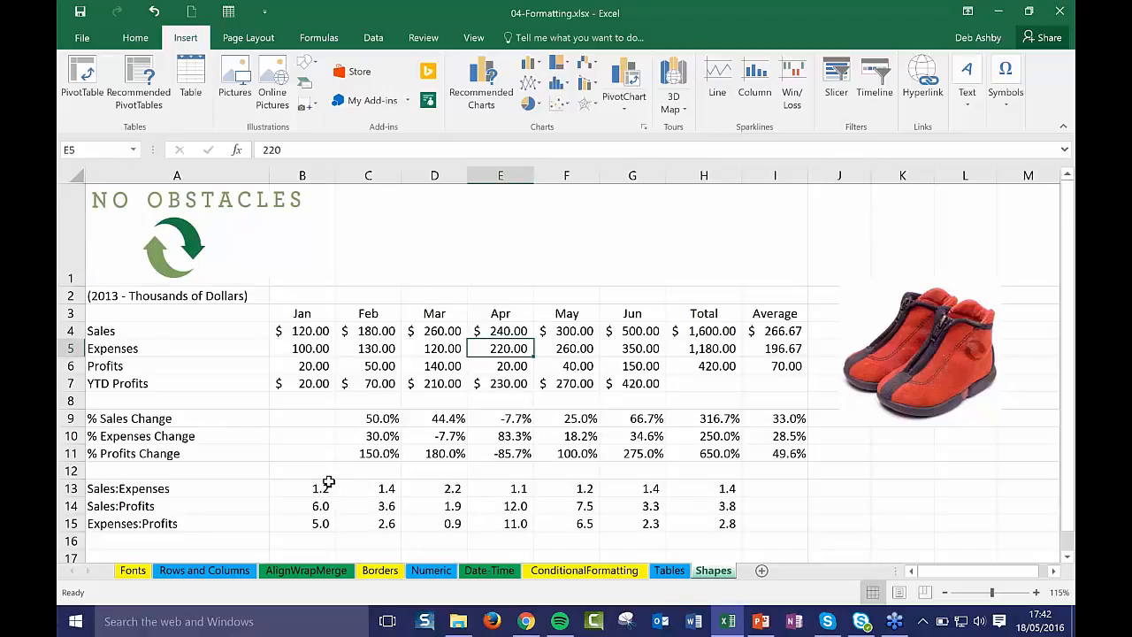
click(408, 331)
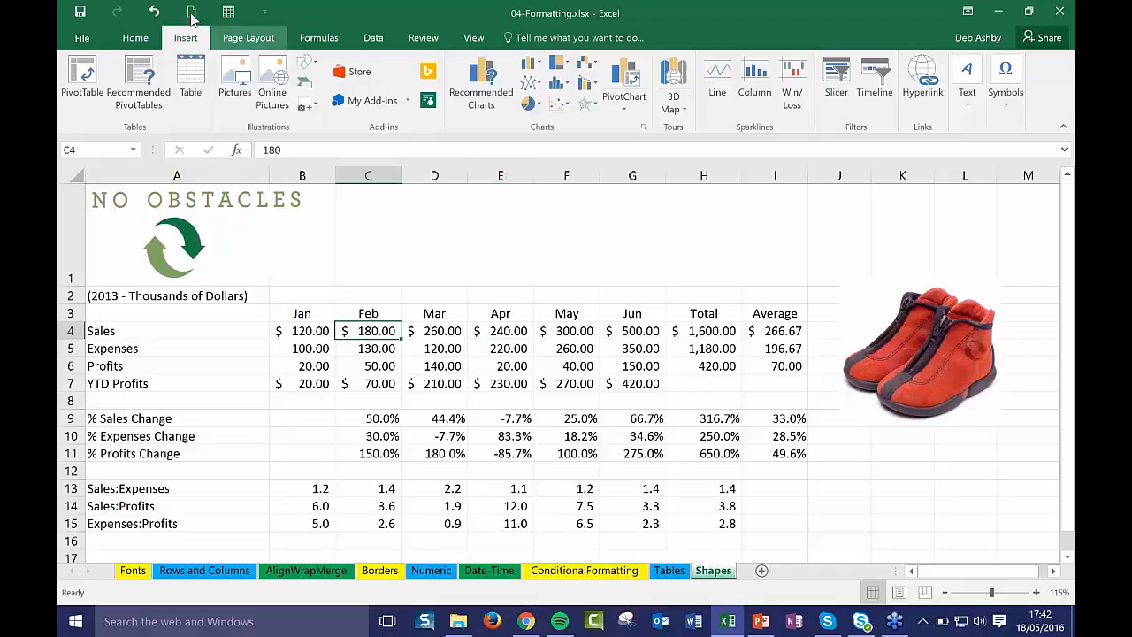
click(246, 37)
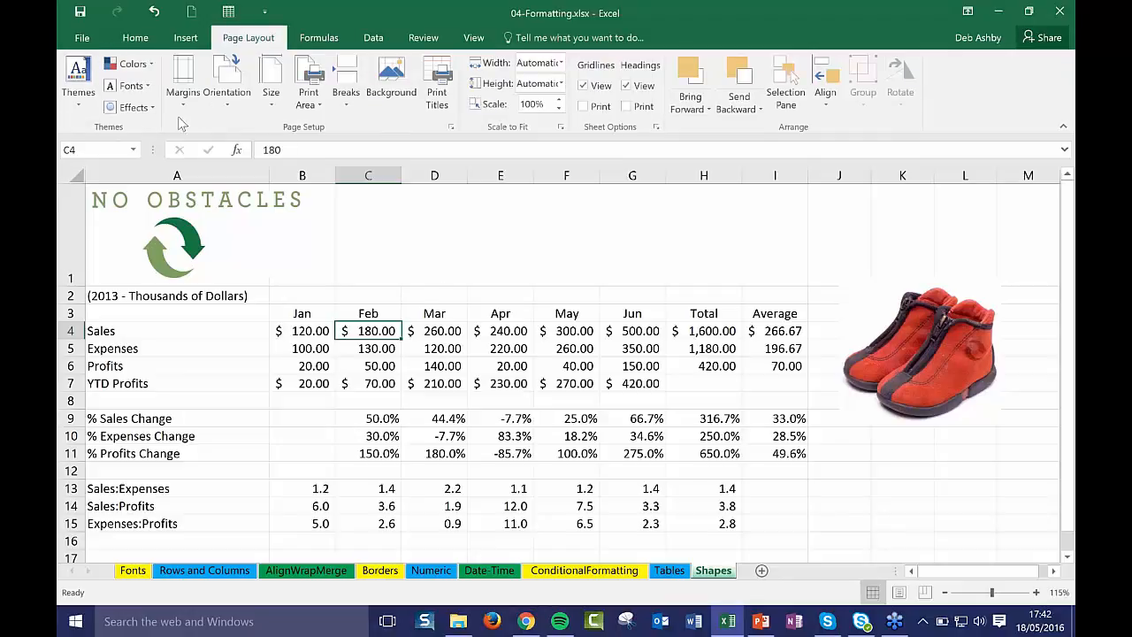
Step: Examine the page margin presets, the custom margin settings, the page orientations and the available paper sizes
click(184, 88)
click(228, 97)
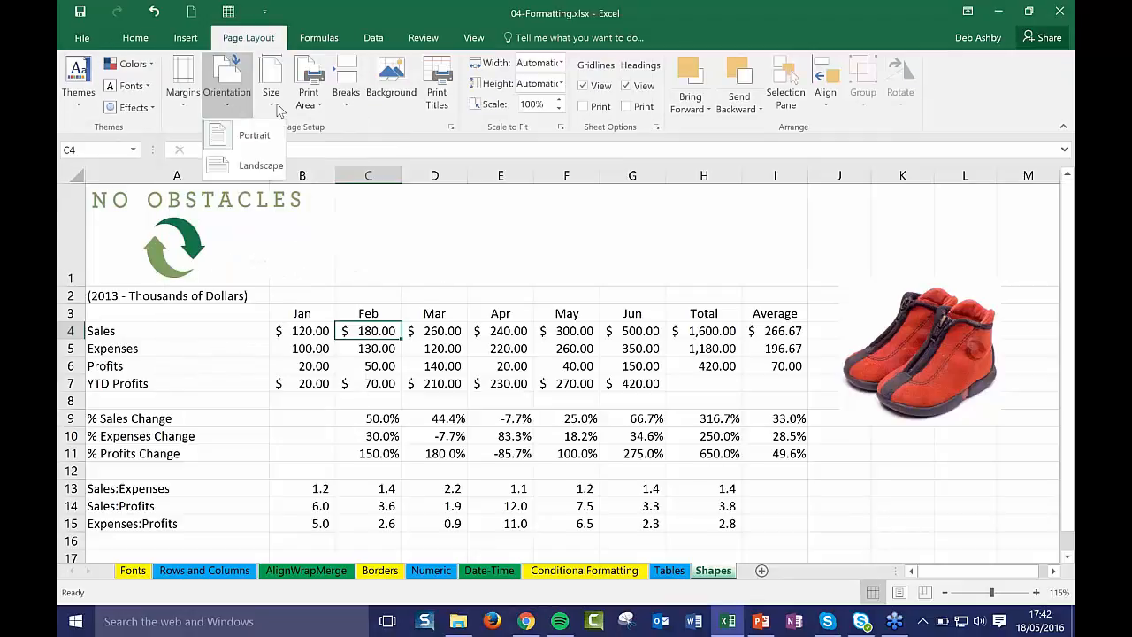
click(274, 99)
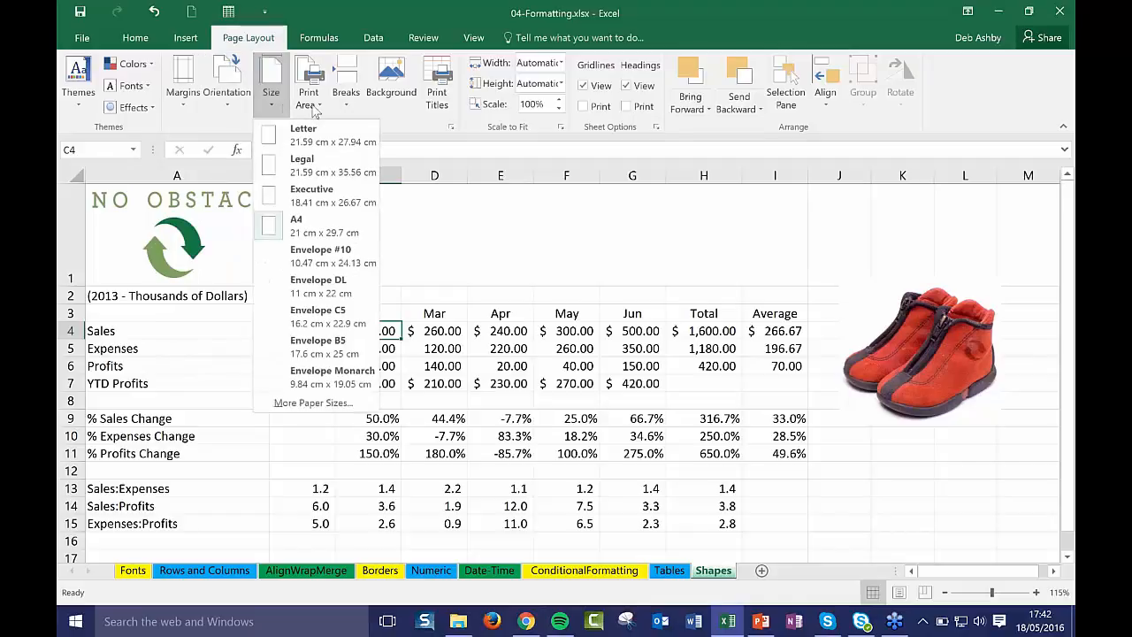
click(194, 106)
click(194, 106)
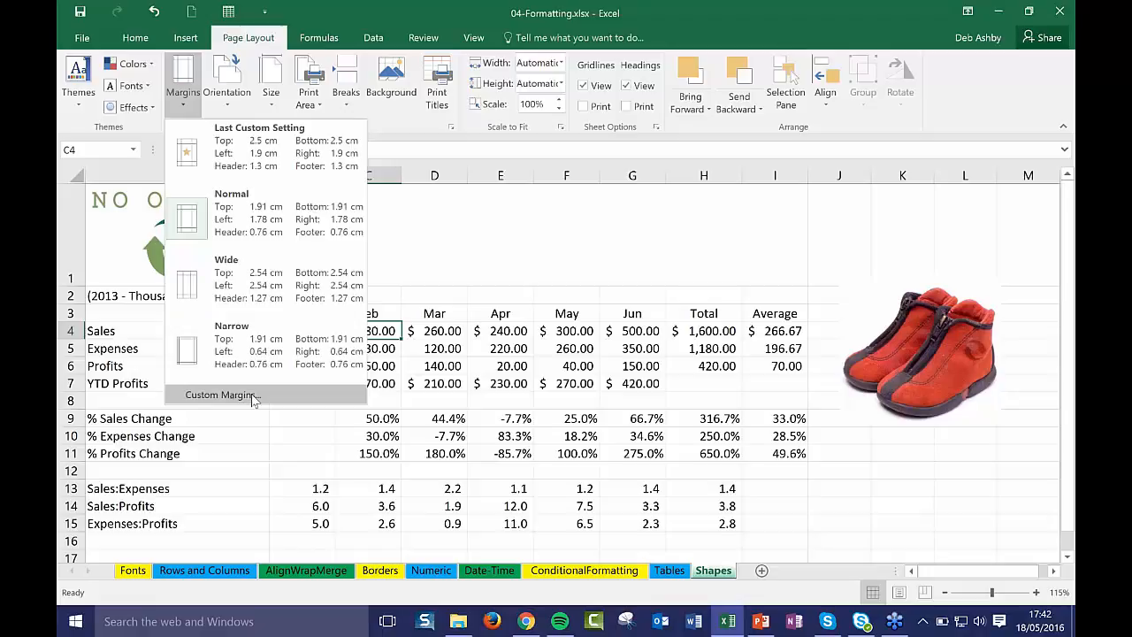
click(221, 394)
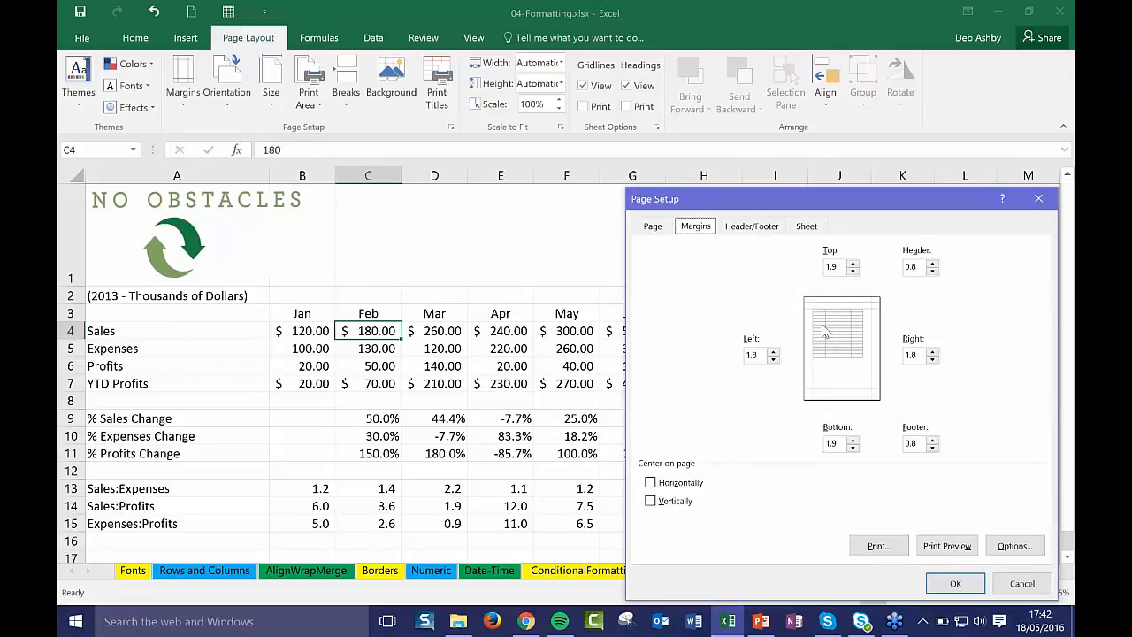
click(1038, 199)
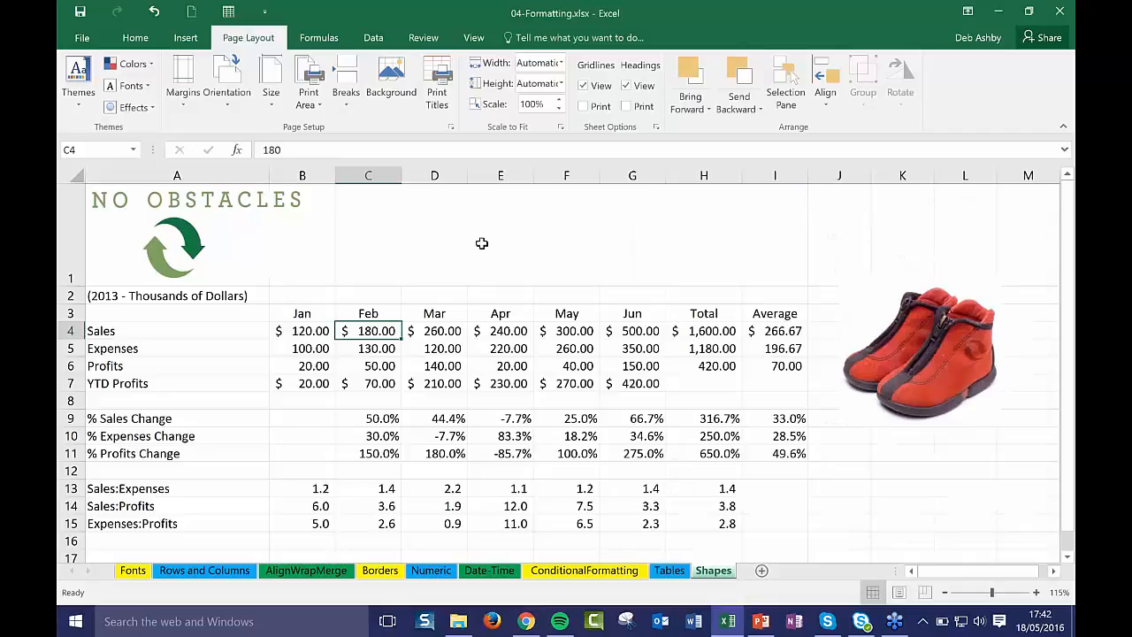
click(229, 104)
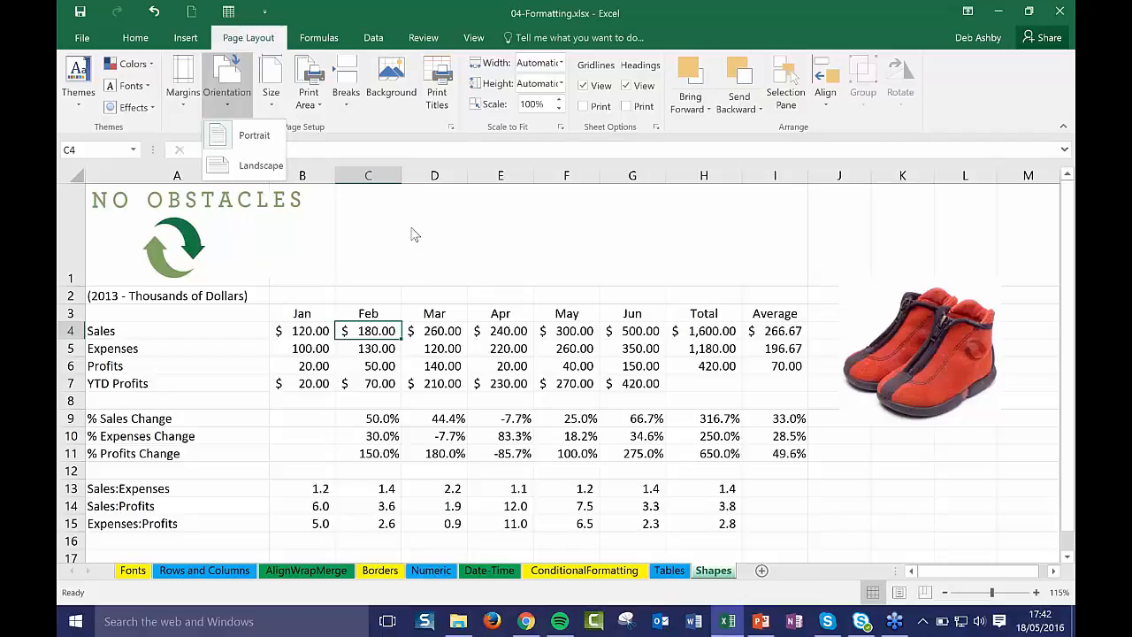
click(269, 99)
click(269, 99)
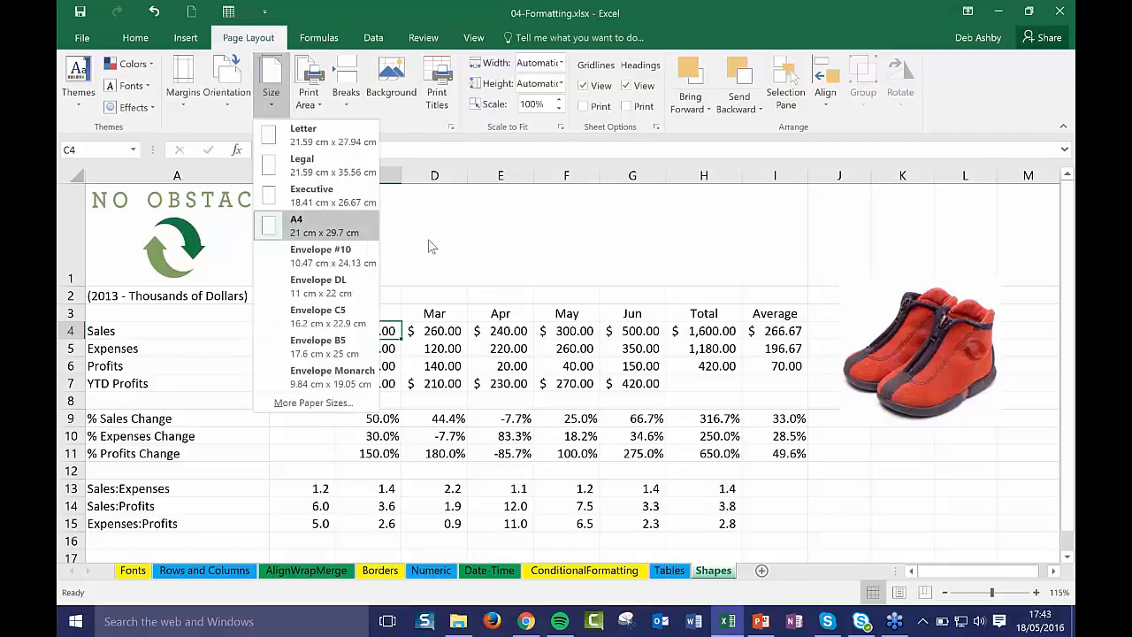
click(501, 245)
Step: Set the range B3:I7 on the Shapes sheet as the print area
click(311, 104)
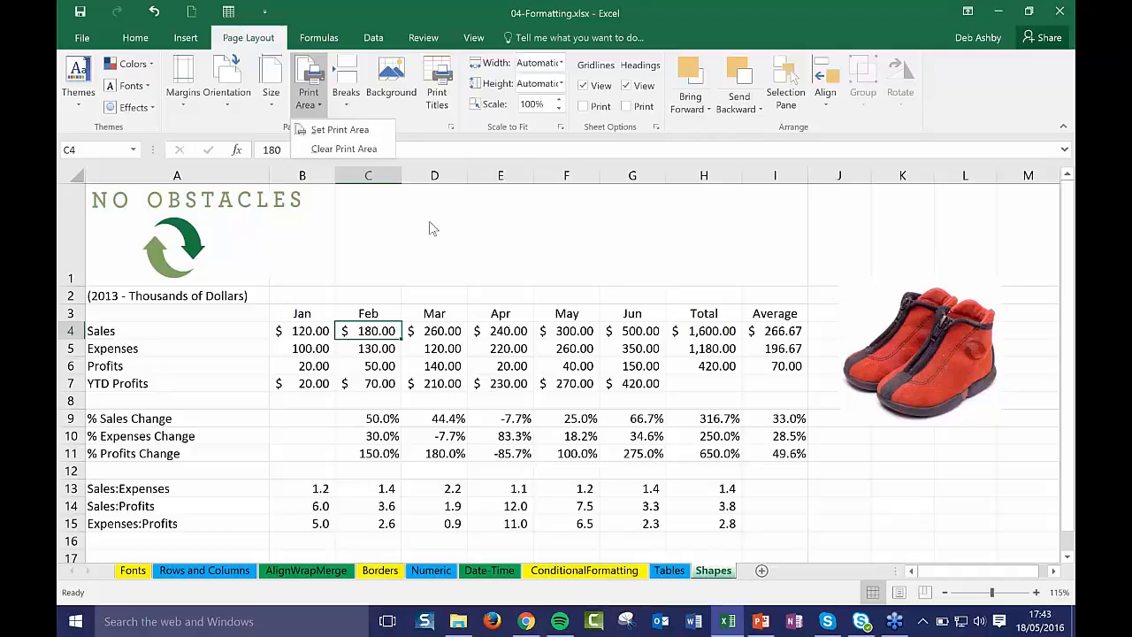
click(313, 312)
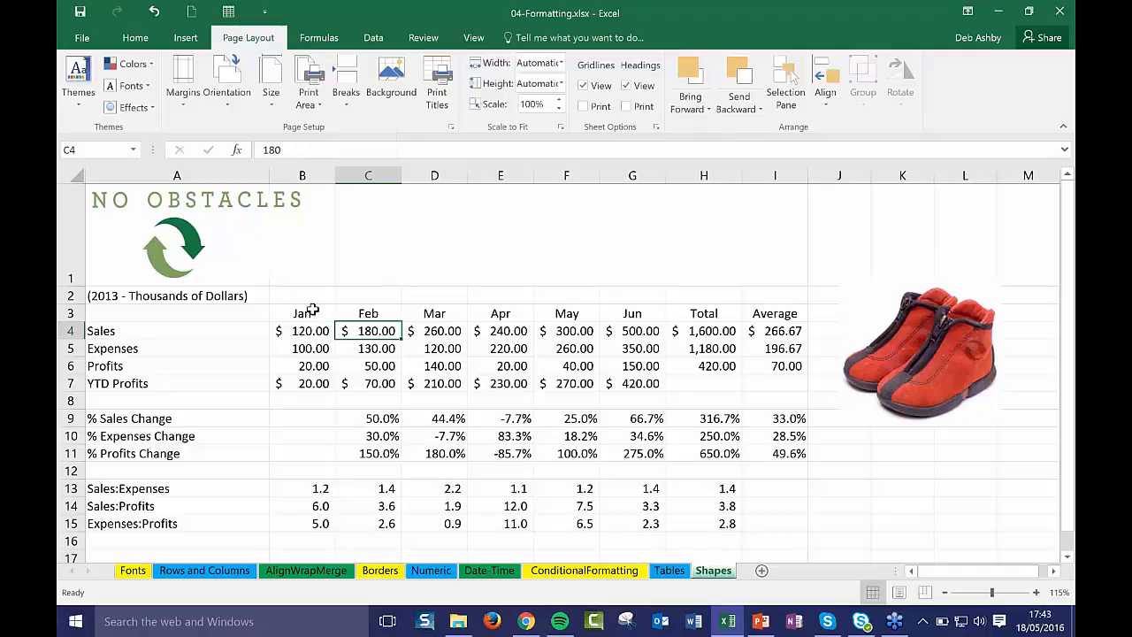
drag(313, 314, 775, 382)
click(481, 330)
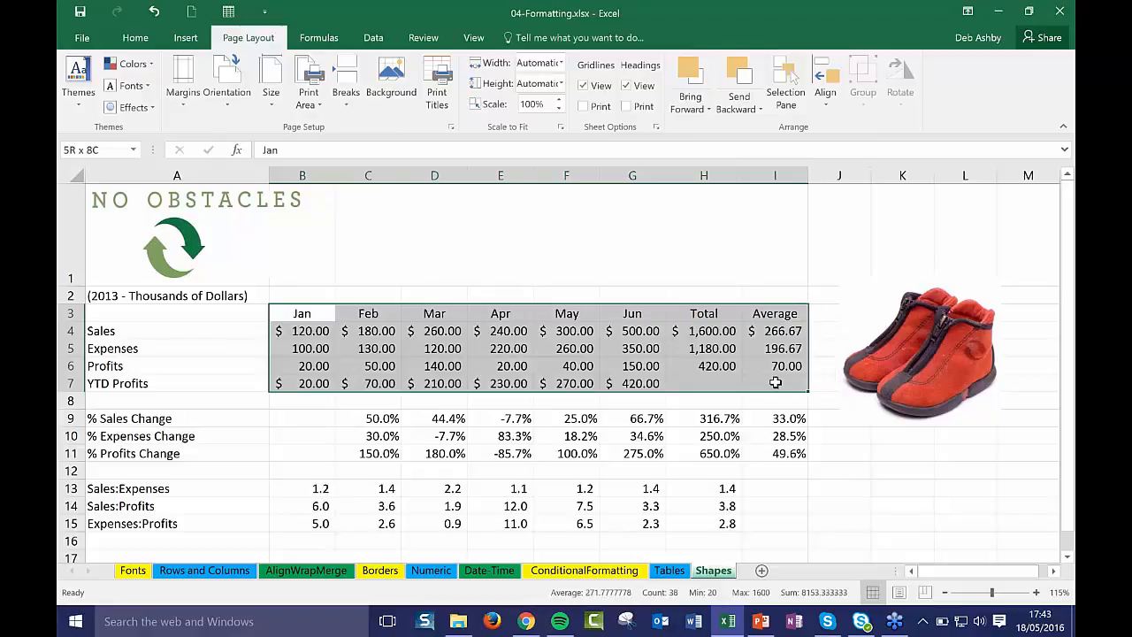
click(309, 92)
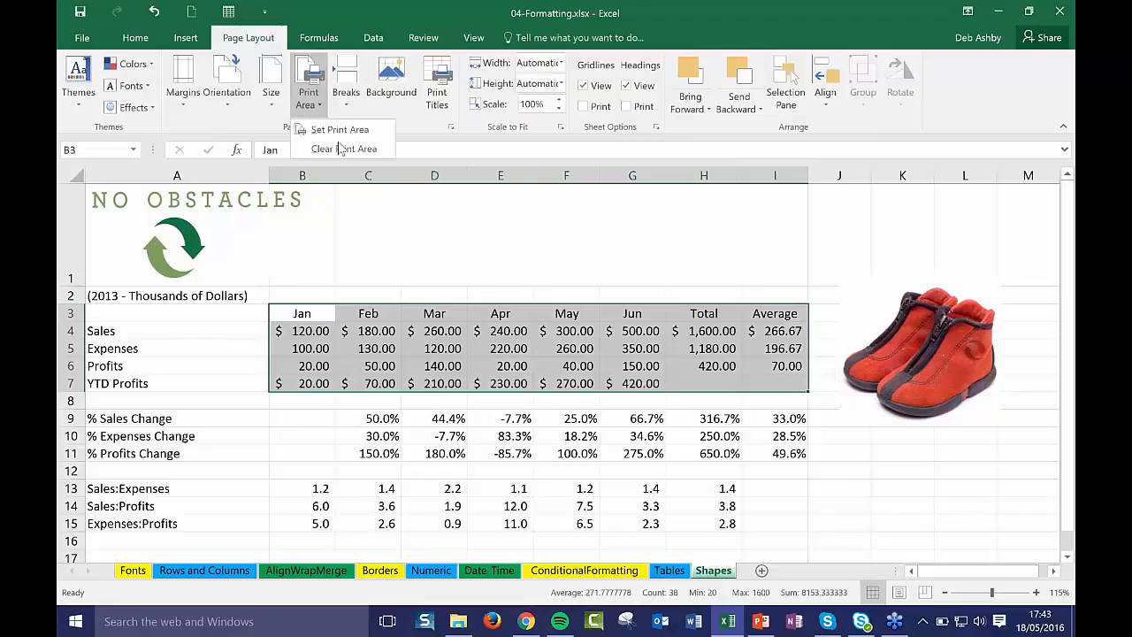
click(349, 130)
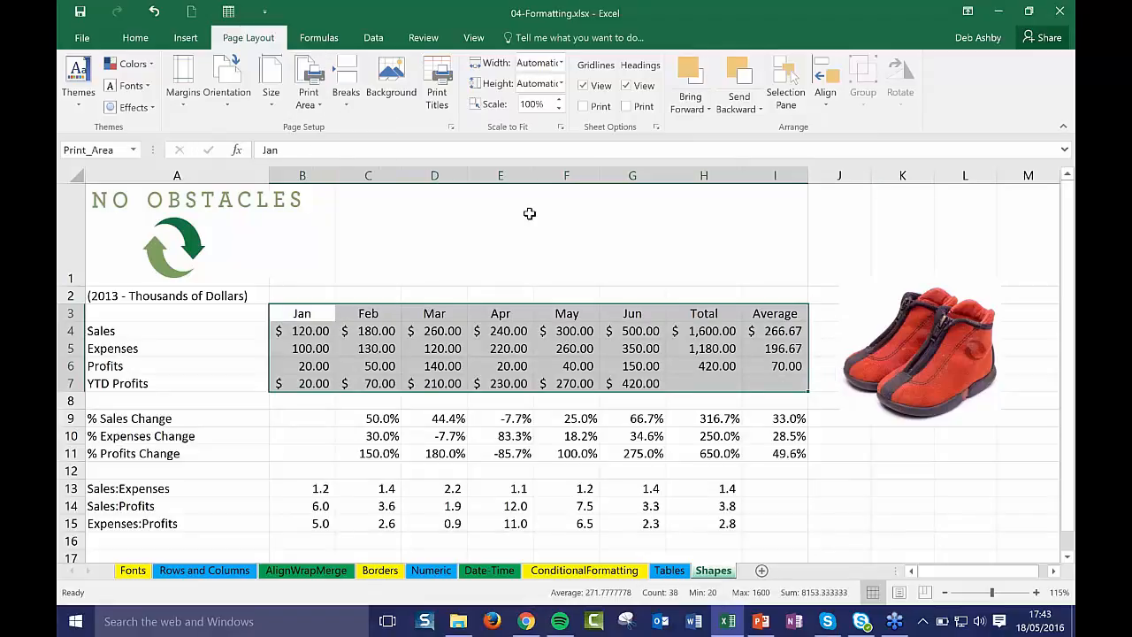
Step: Check the print preview of the chosen print area and return to the worksheet
click(80, 39)
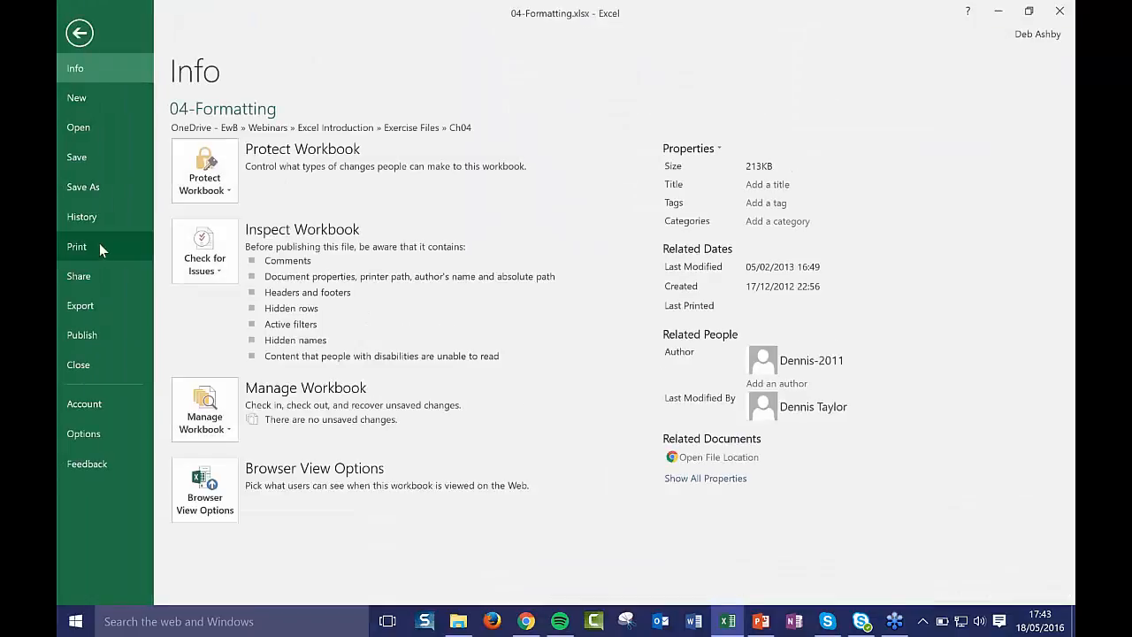
click(99, 246)
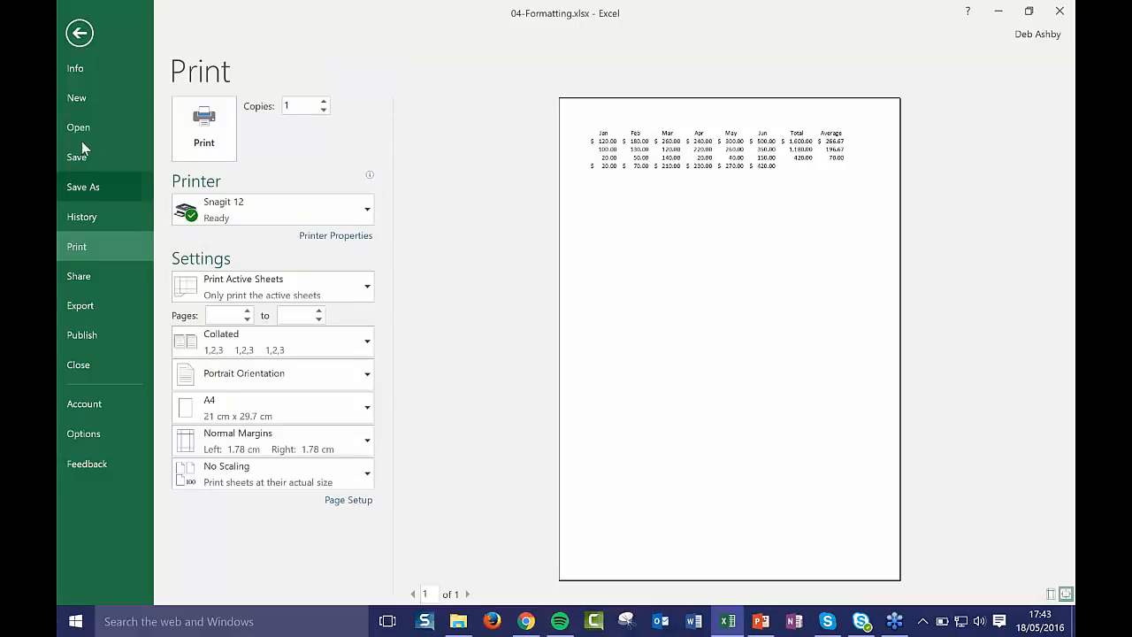
click(78, 33)
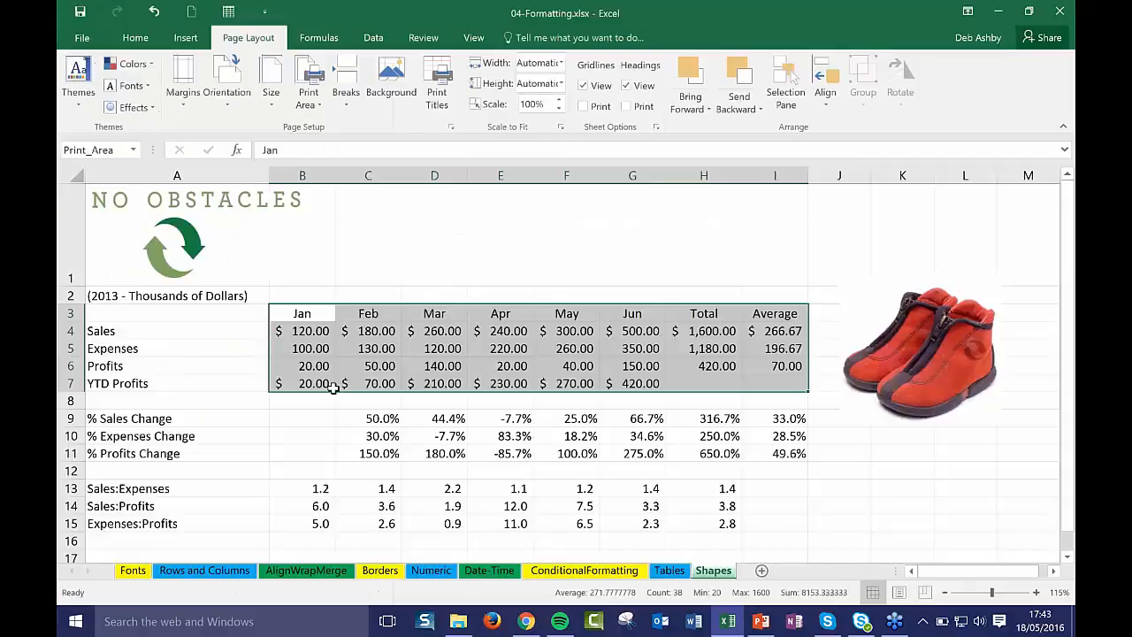
Step: Clear the print area of the Shapes sheet and deselect the range
click(321, 102)
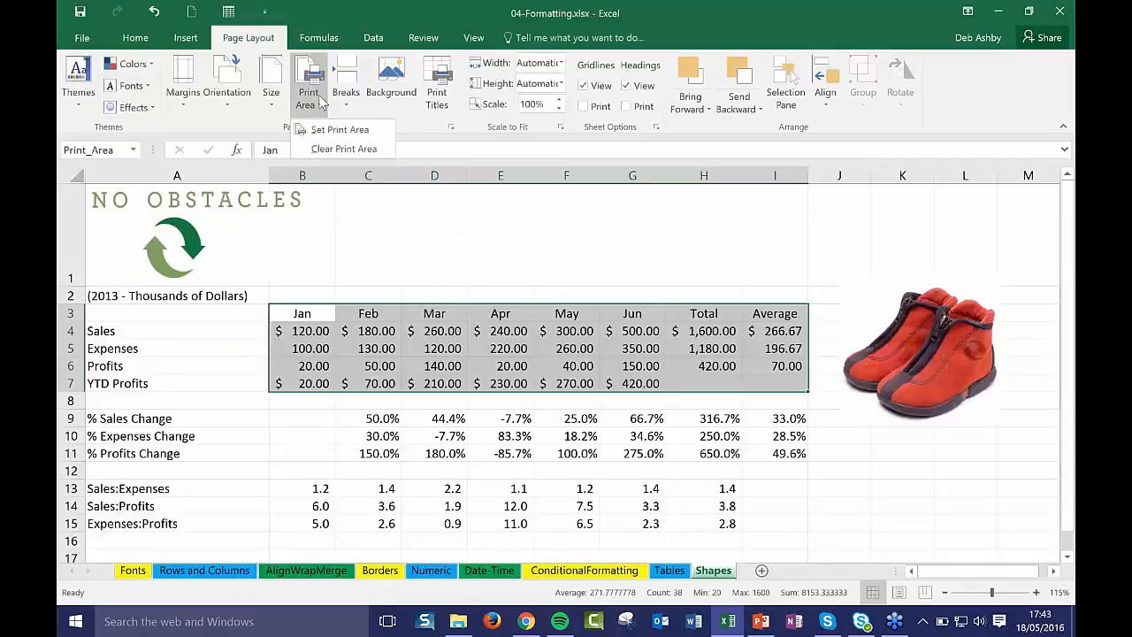
click(325, 144)
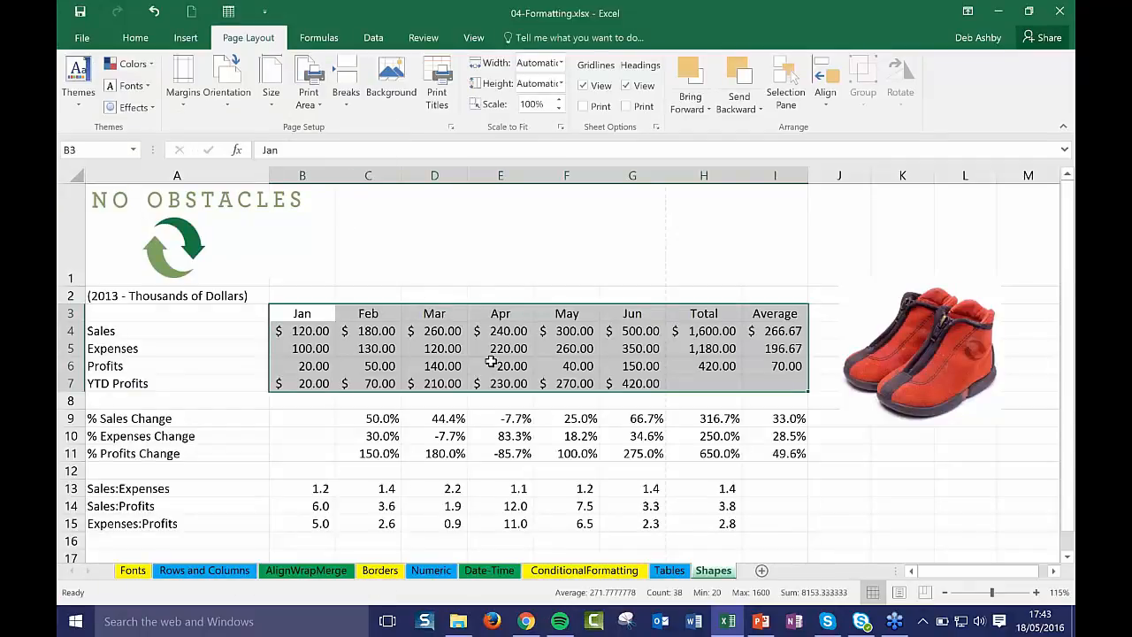
click(523, 271)
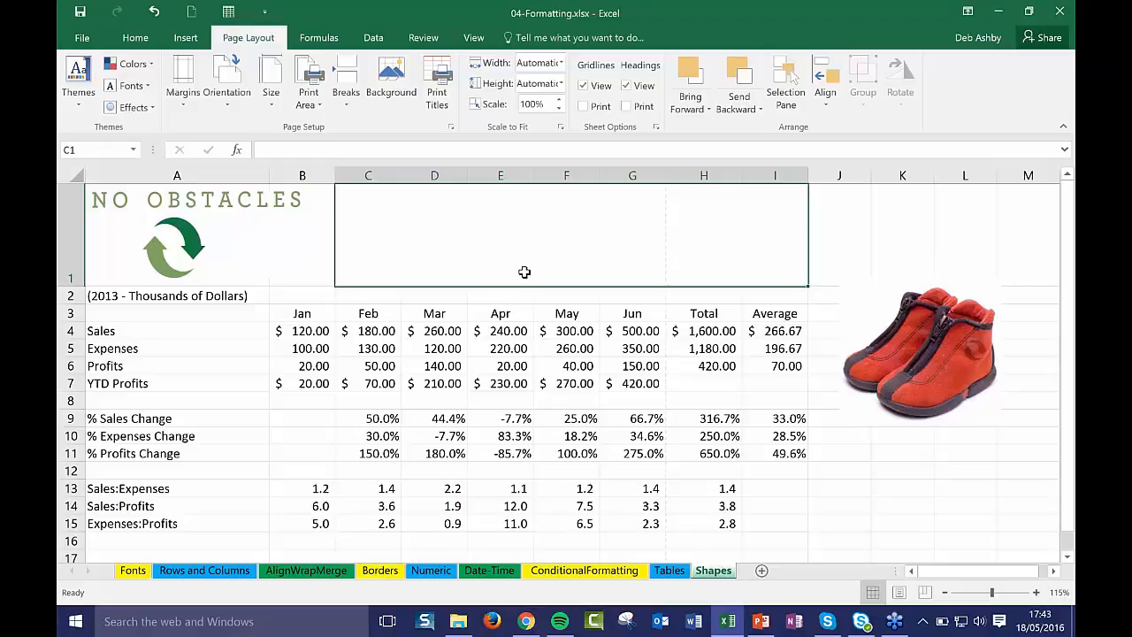
Step: Examine the margin and header/footer settings in Page Setup and close it without changes
click(512, 382)
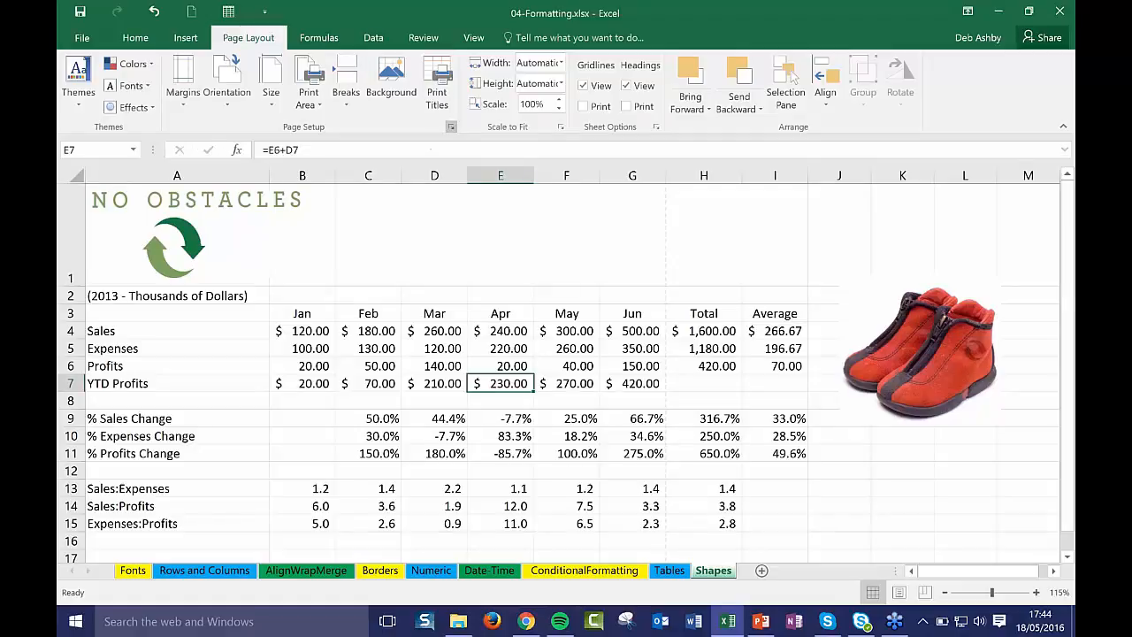
click(451, 127)
click(695, 225)
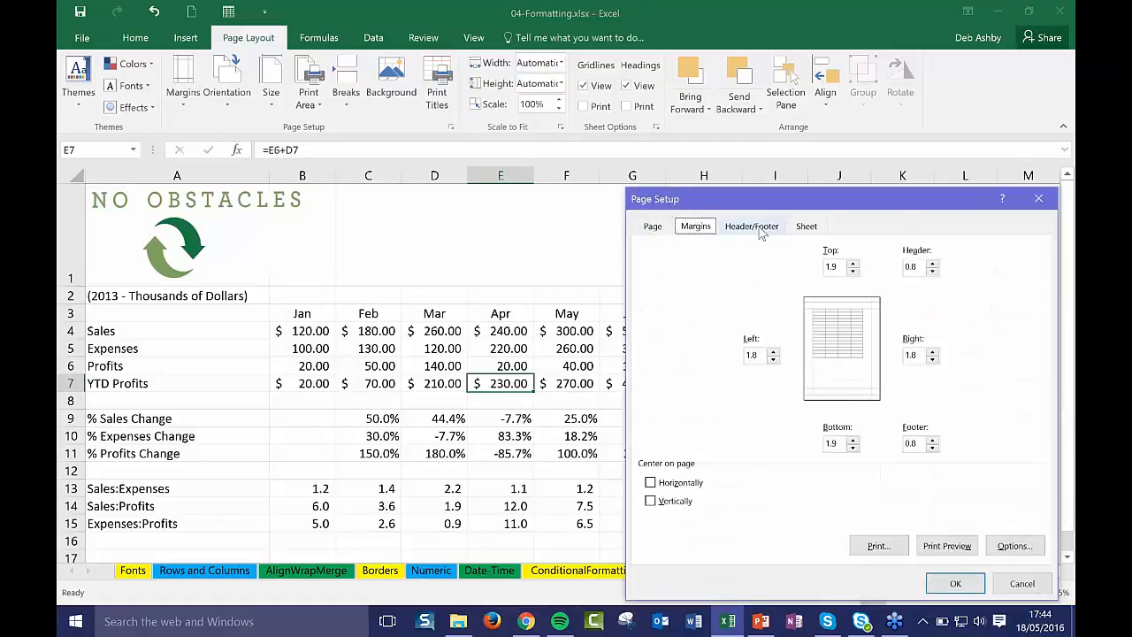
click(758, 230)
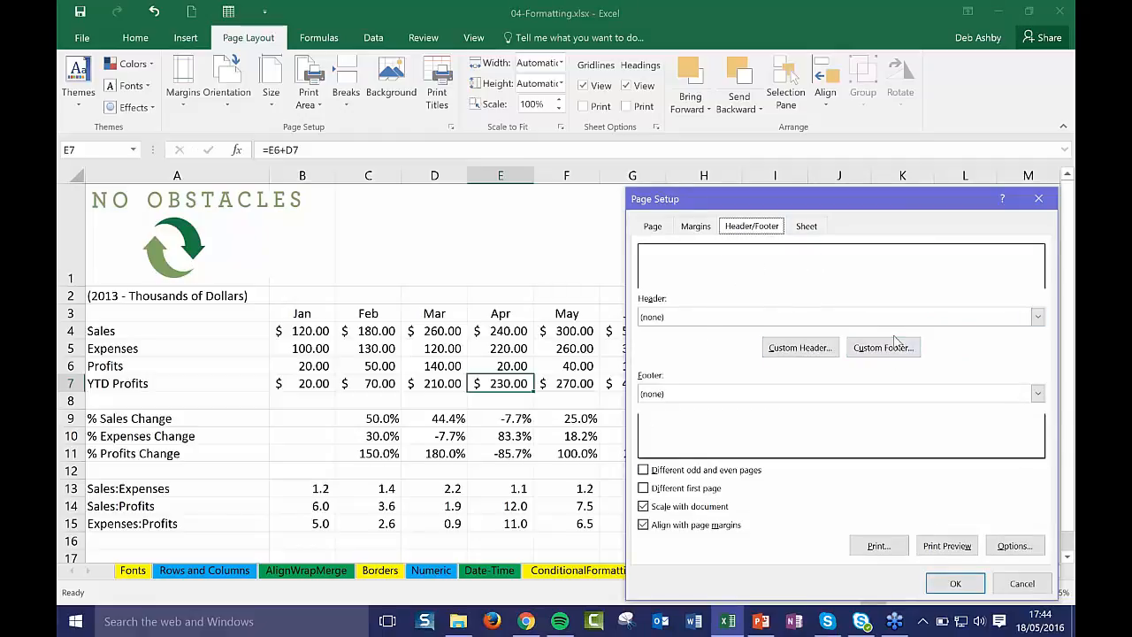
click(1021, 583)
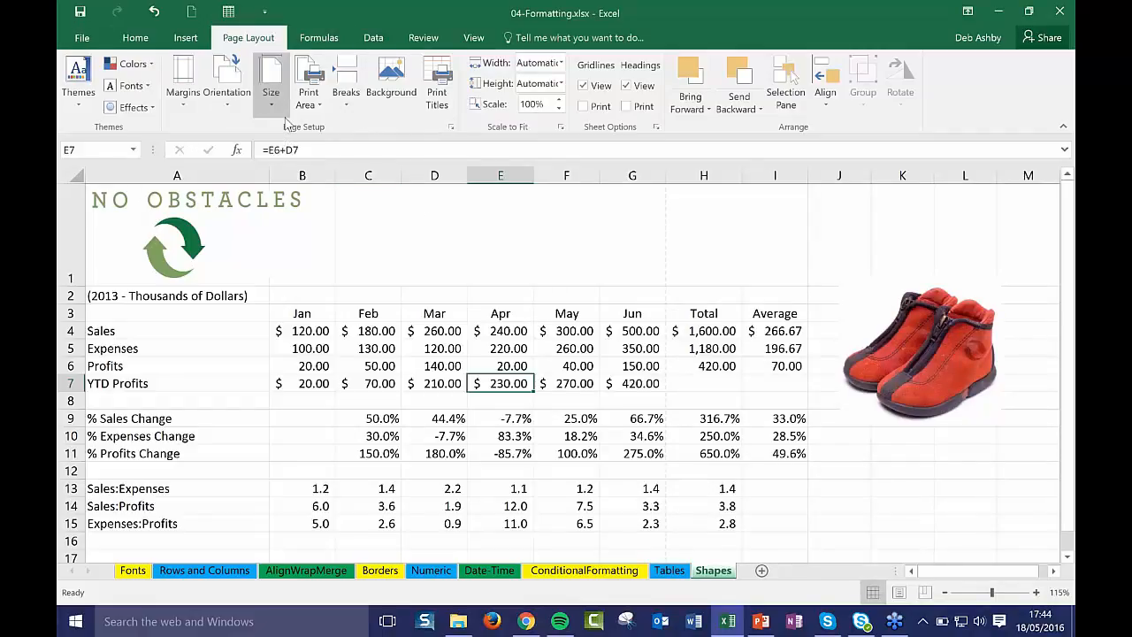
Step: Review the print preview and the choices for printing active sheets, the entire workbook or a selection, and return to the sheet
click(82, 39)
click(85, 247)
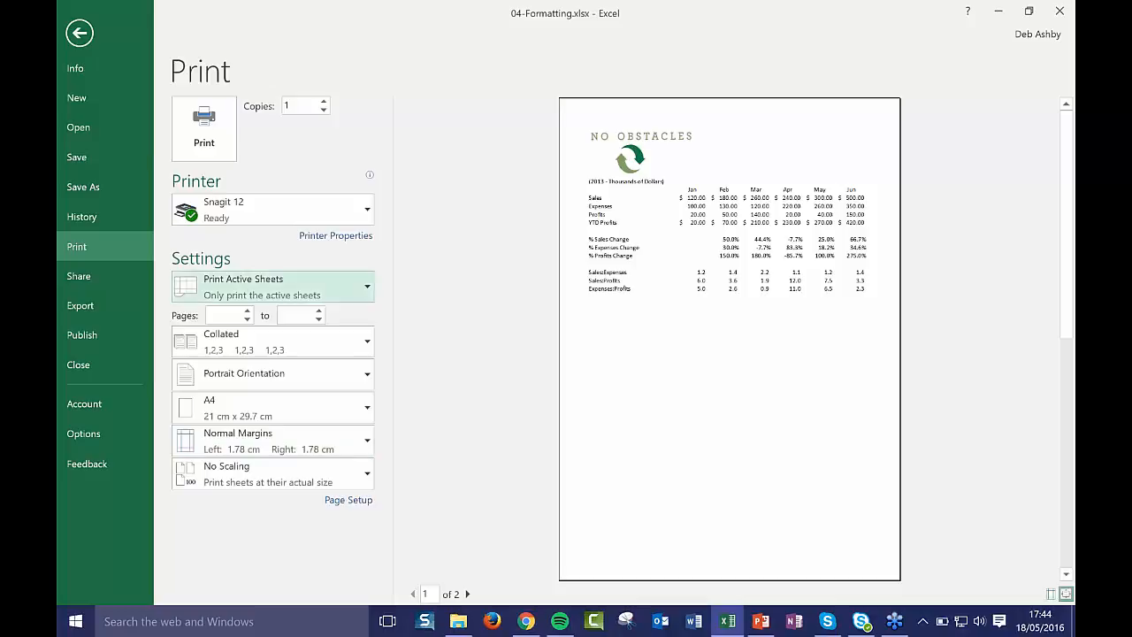
click(366, 287)
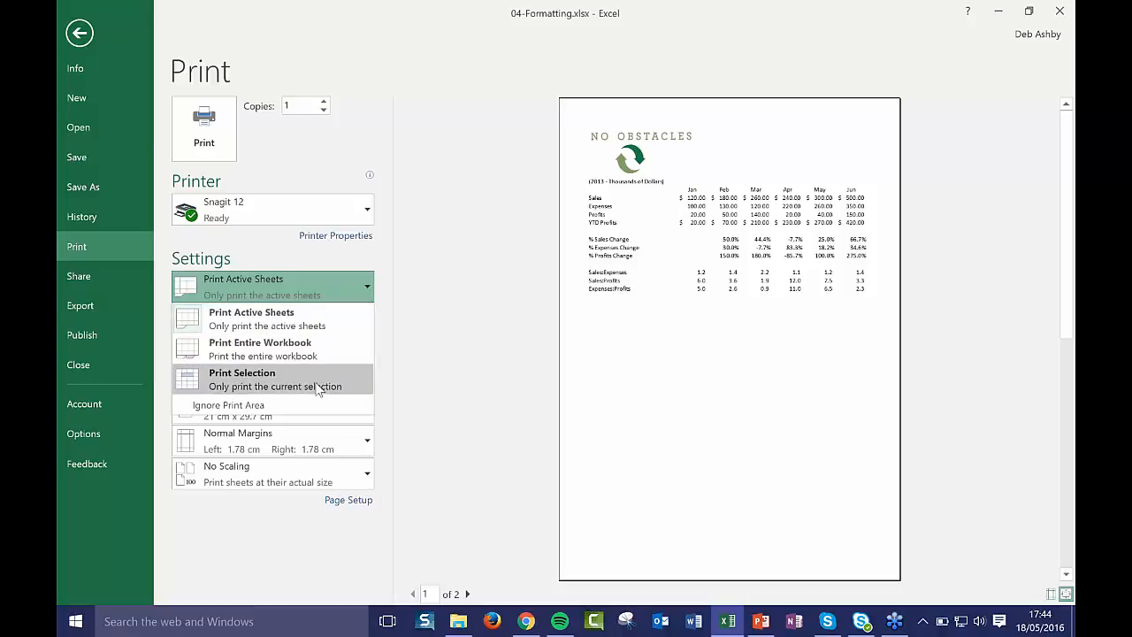
click(460, 323)
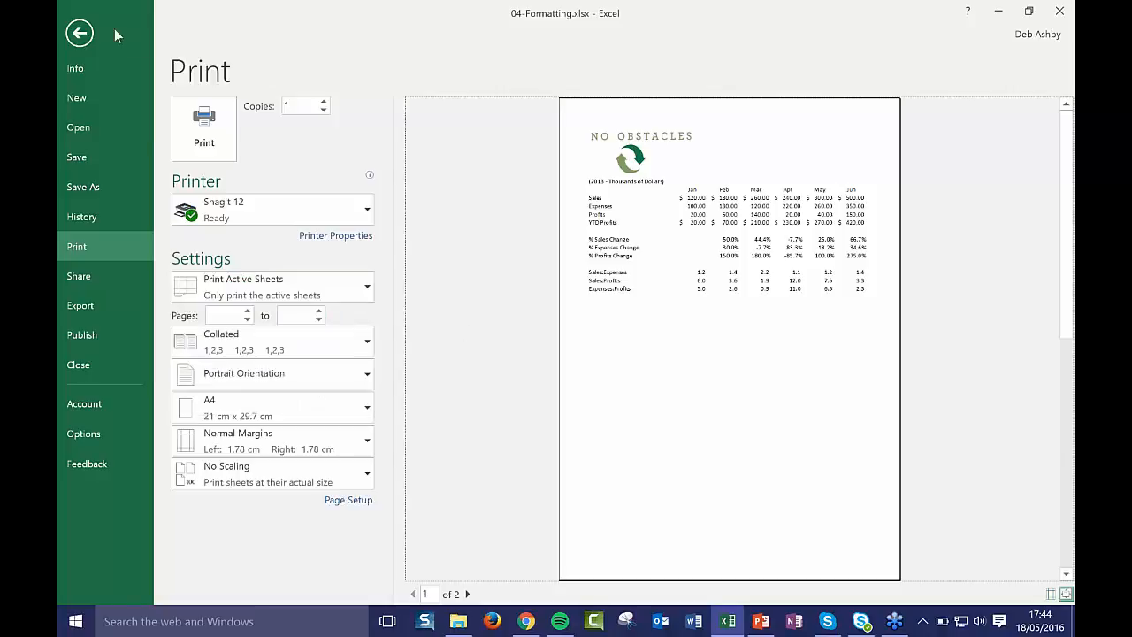
click(79, 33)
Step: Select cells B4:C7 and set the print settings to Print Selection so only those cells are printed
click(425, 350)
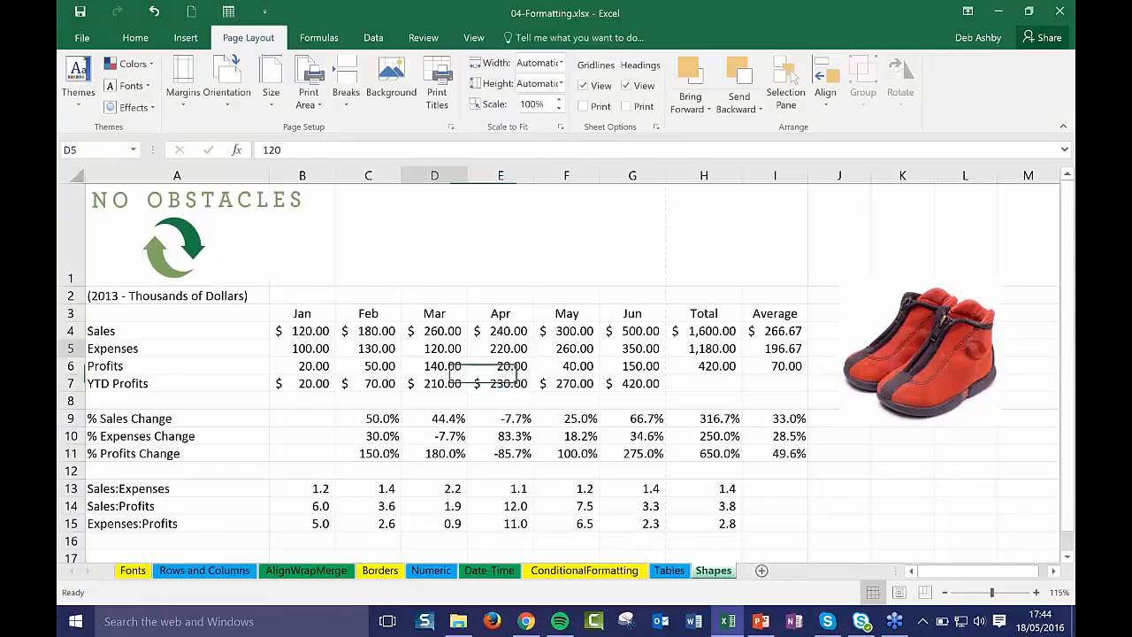
drag(298, 331, 382, 385)
click(82, 38)
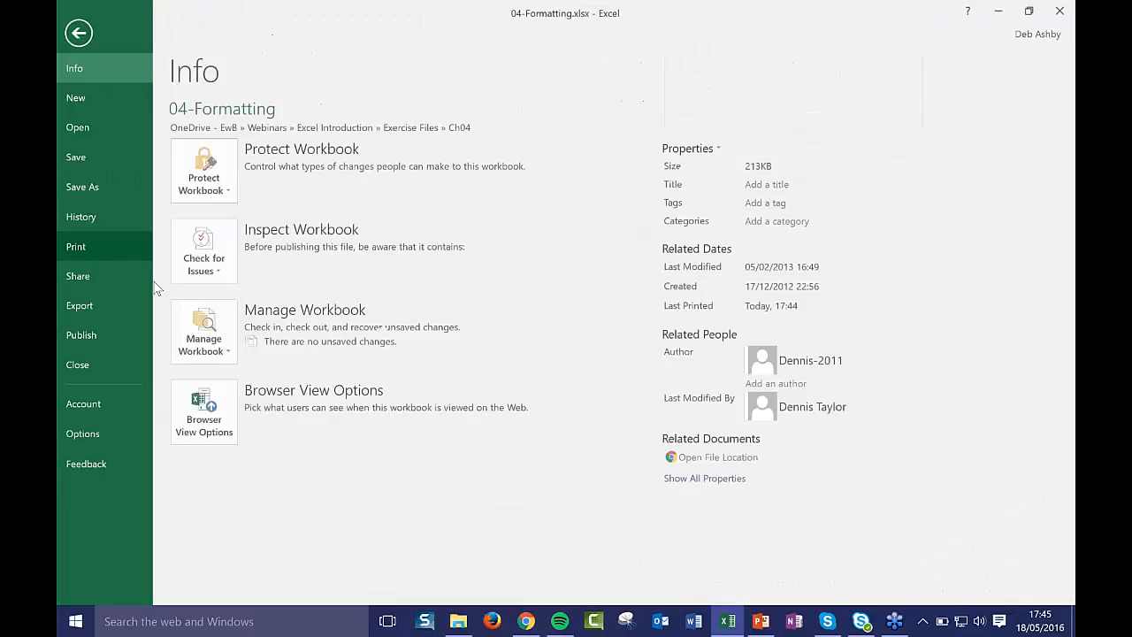
click(84, 251)
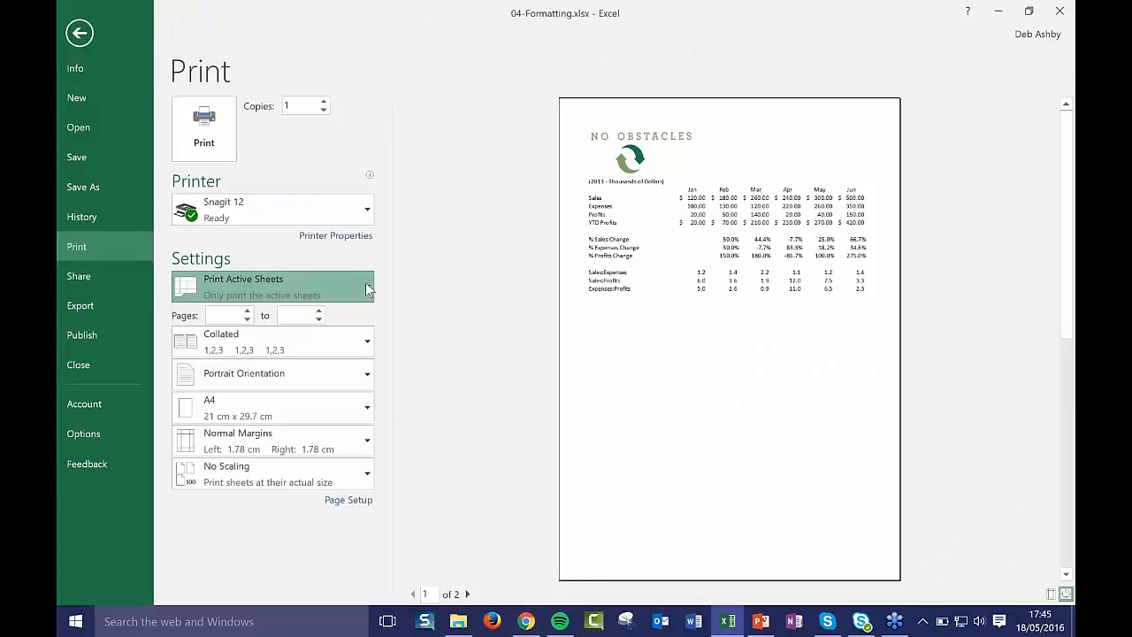
click(365, 285)
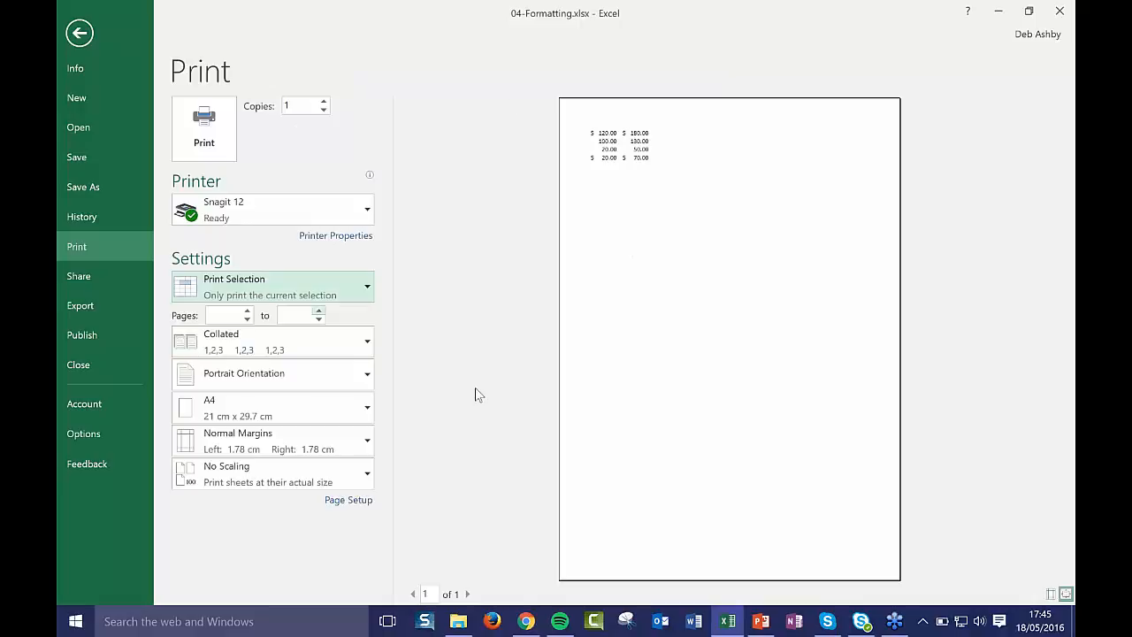
click(499, 245)
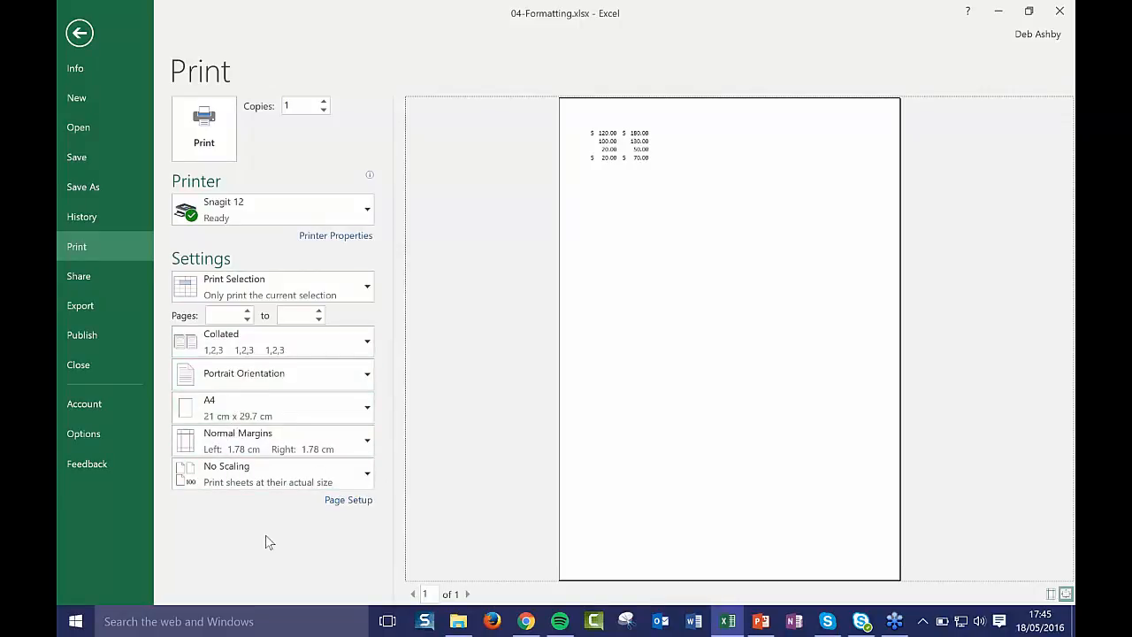
Step: Look at the page settings in Page Setup from the print view, close them and return to cell G11 on the worksheet
click(348, 500)
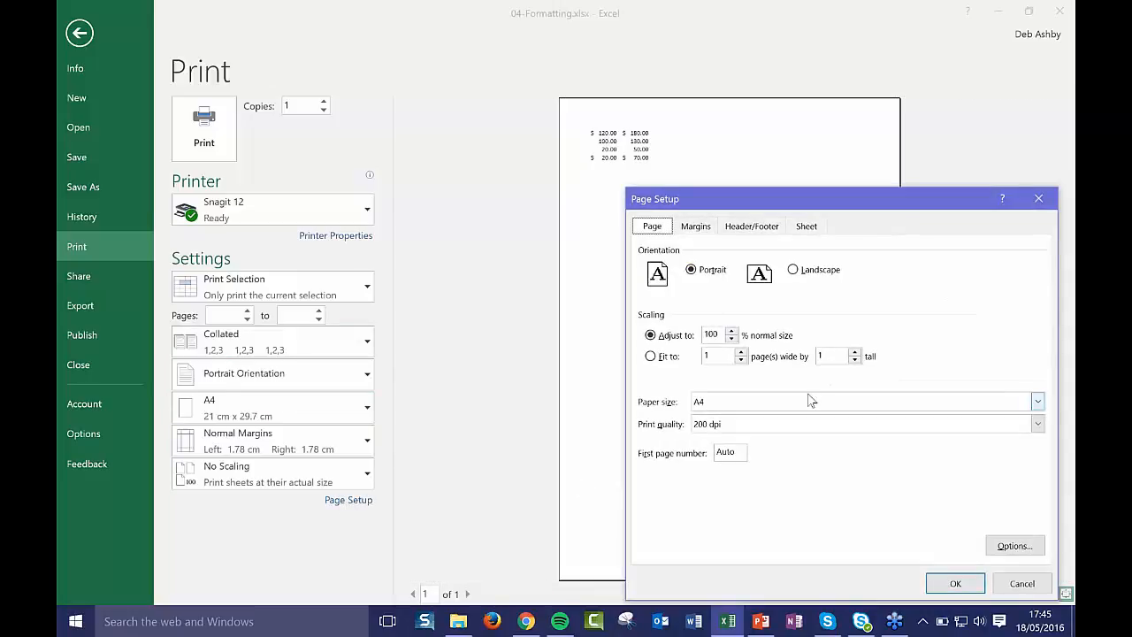
click(1038, 200)
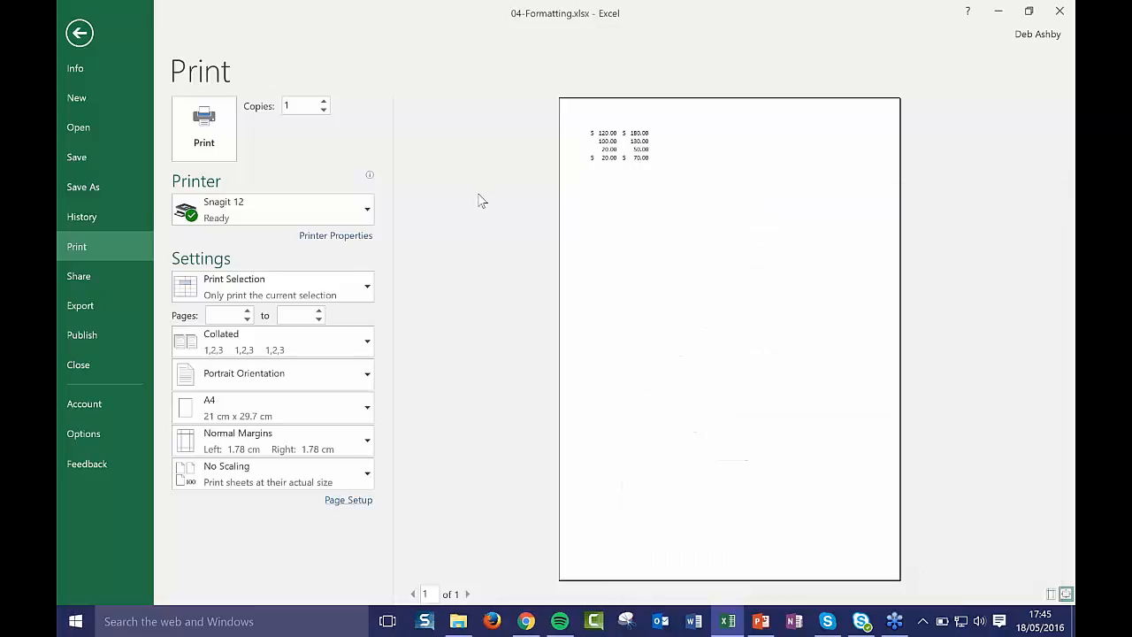
click(80, 39)
click(479, 359)
click(601, 455)
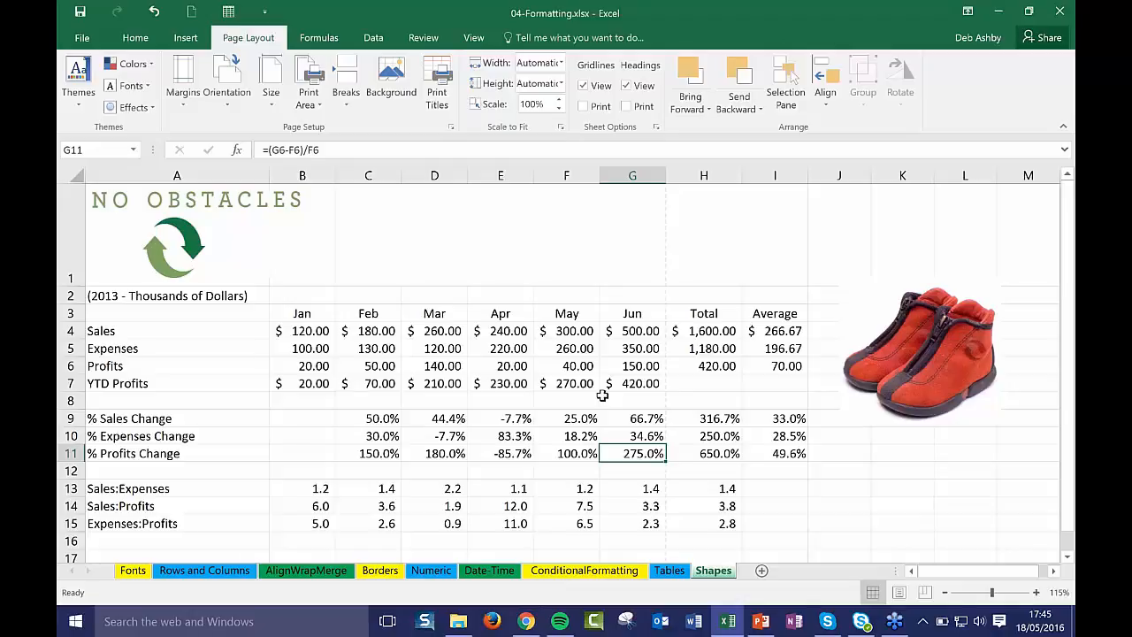
key(XF86AudioLowerVolume)
key(XF86AudioLowerVolume)
key(XF86AudioLowerVolume)
key(XF86AudioLowerVolume)
key(XF86AudioLowerVolume)
key(XF86AudioLowerVolume)
key(XF86AudioLowerVolume)
key(XF86AudioLowerVolume)
key(XF86AudioLowerVolume)
key(XF86AudioLowerVolume)
Step: Display the Shapes sheet in Page Break Preview
click(473, 37)
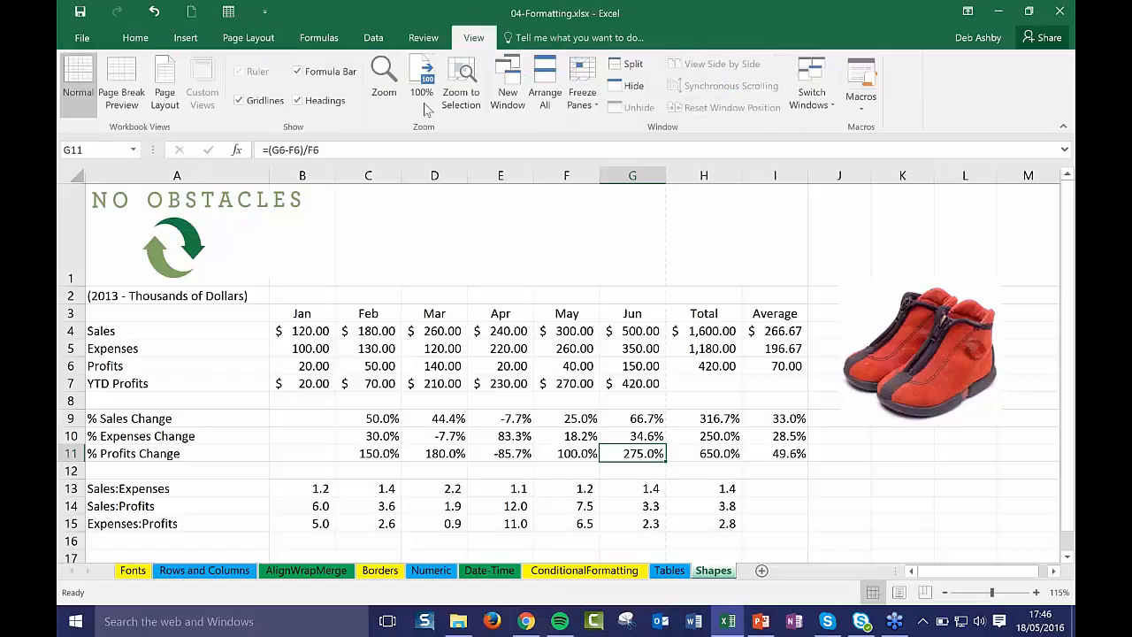
click(124, 84)
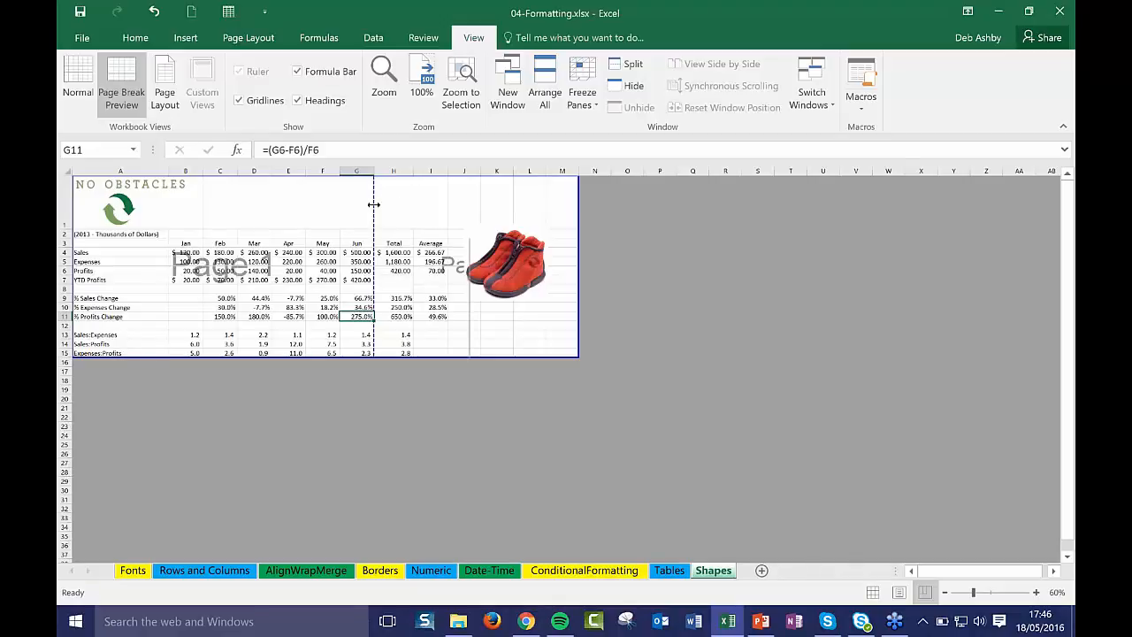
Step: Move the dashed page break after column G out to the print area's edge after column M and check the print preview
drag(374, 204, 571, 206)
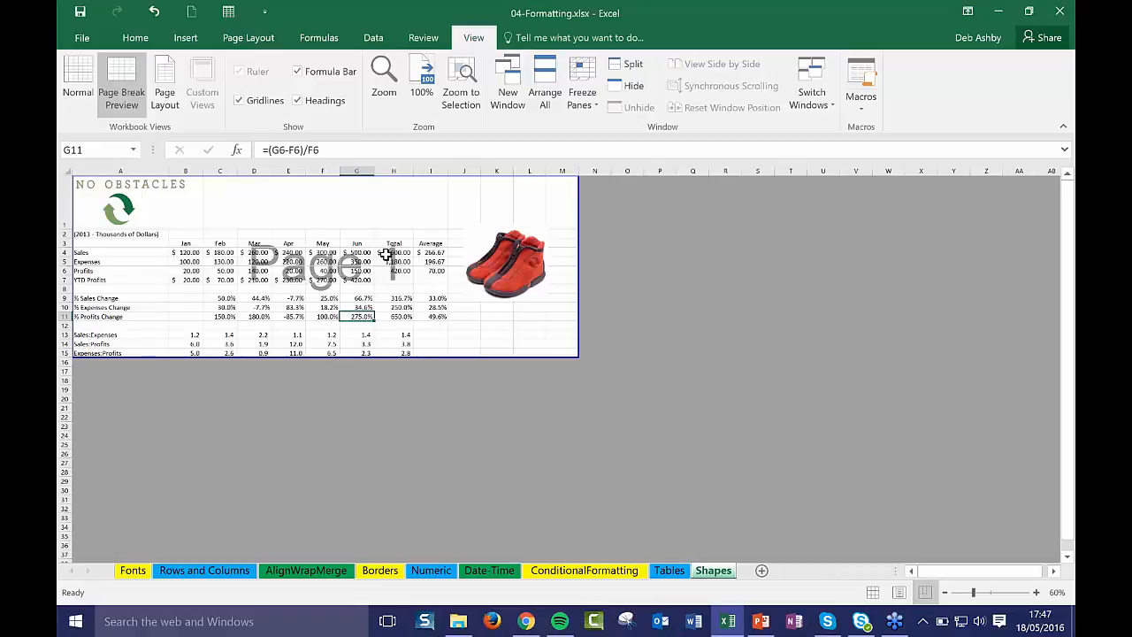
click(73, 39)
click(101, 245)
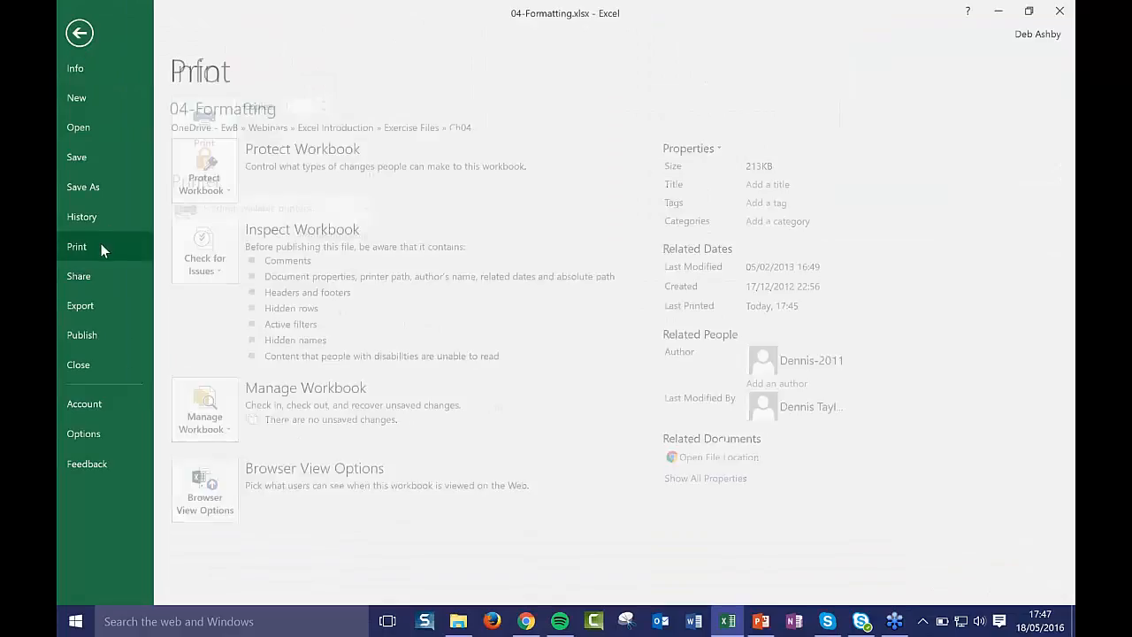
click(78, 34)
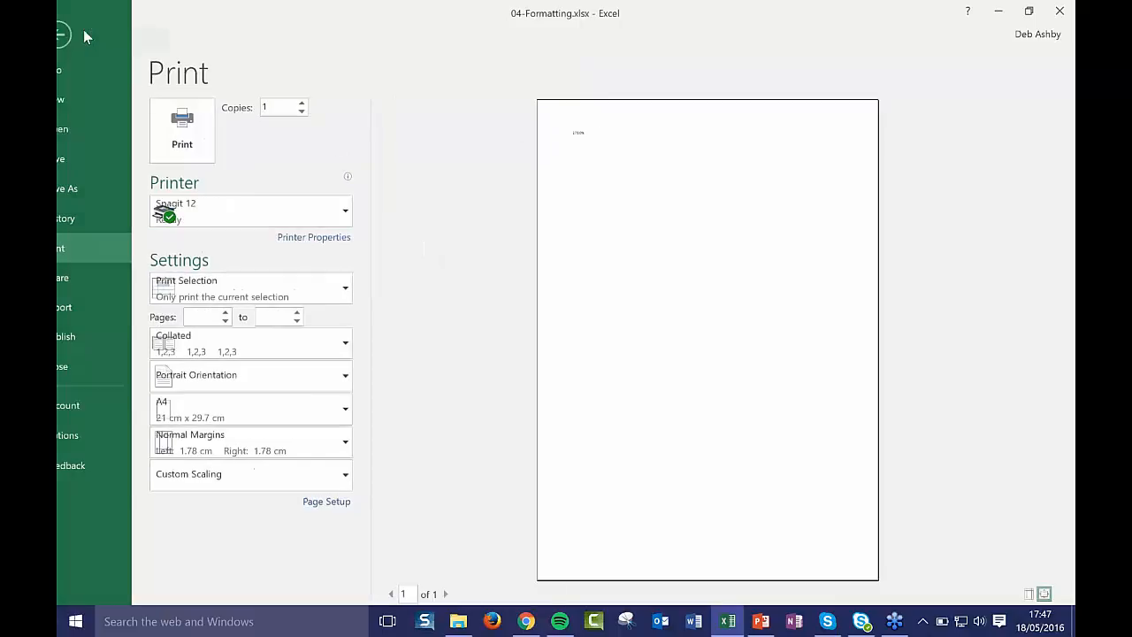
click(436, 306)
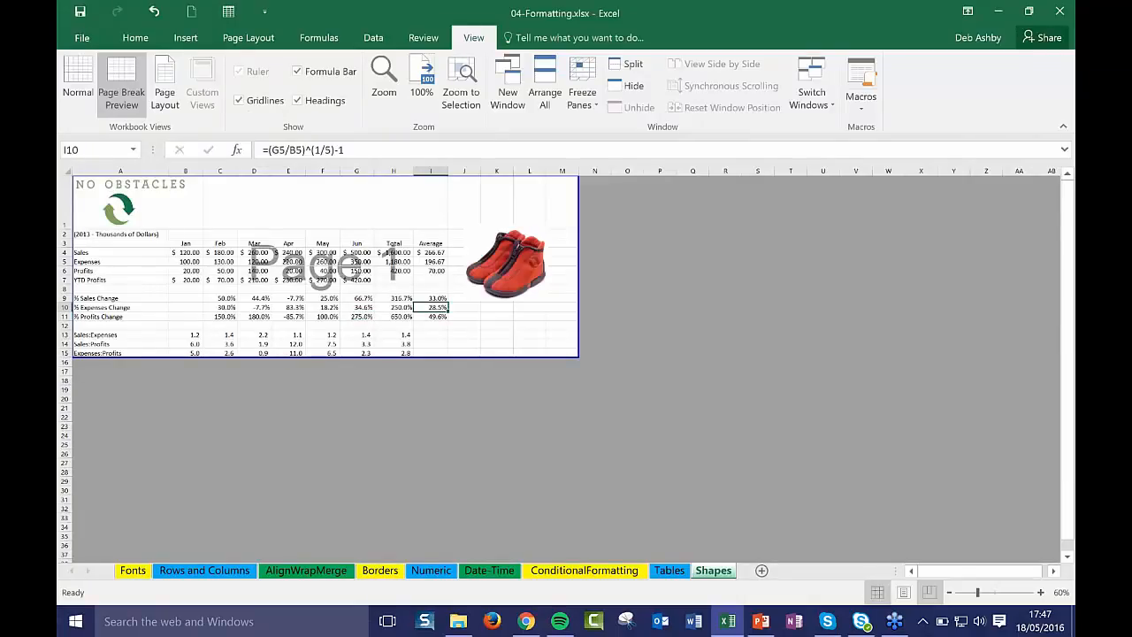
Step: Return the Shapes sheet to Normal view and check its print preview again
click(878, 593)
drag(624, 360, 623, 348)
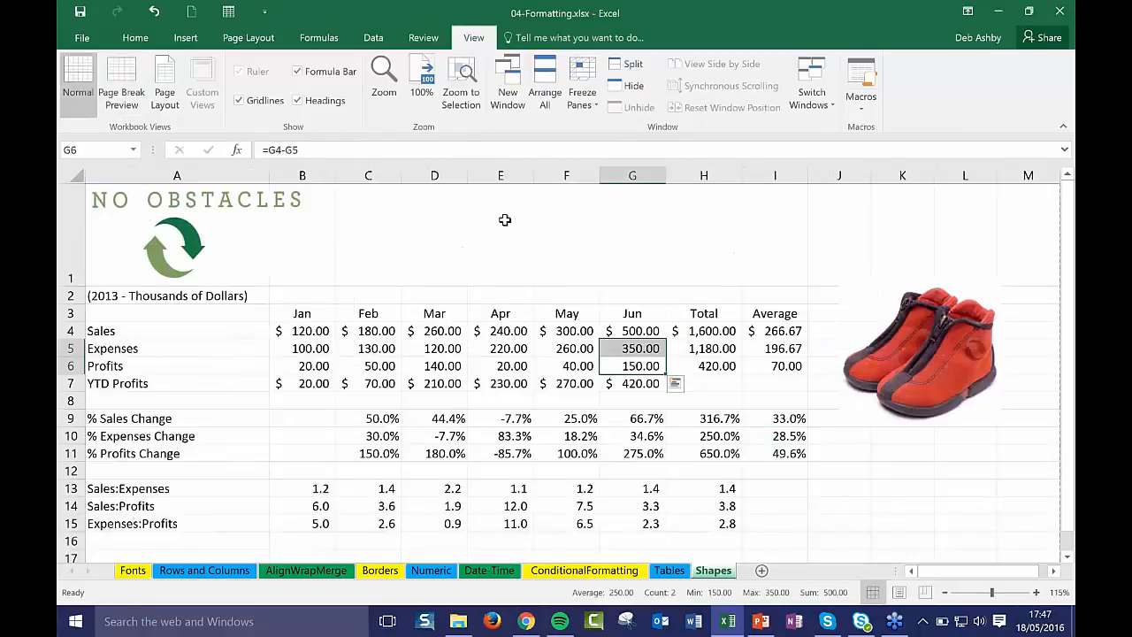
click(608, 317)
click(103, 39)
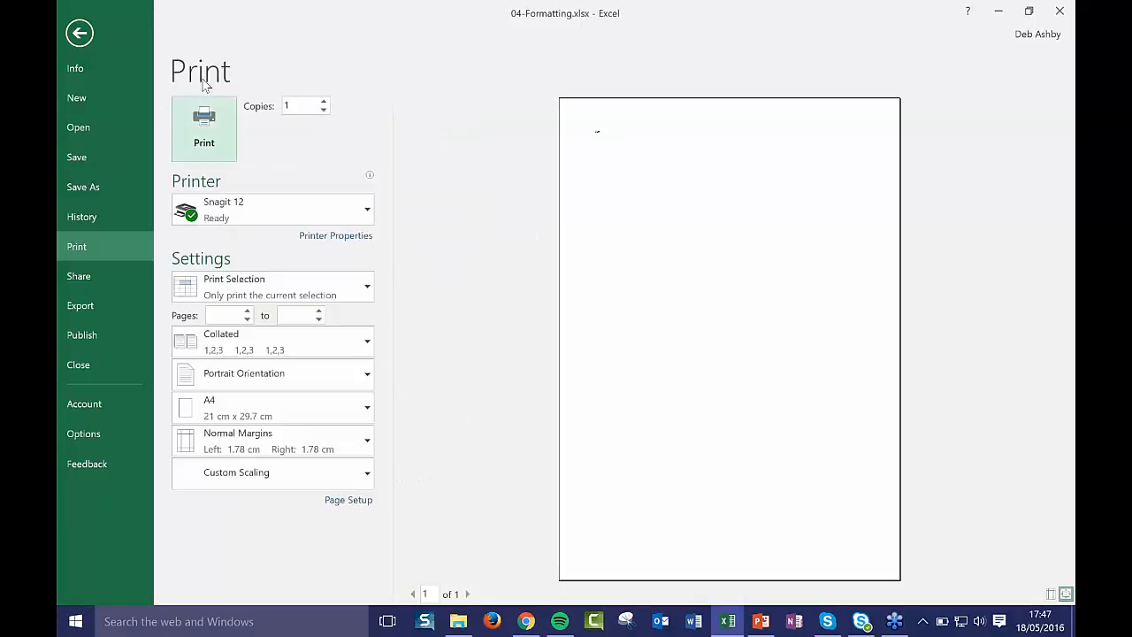
click(80, 33)
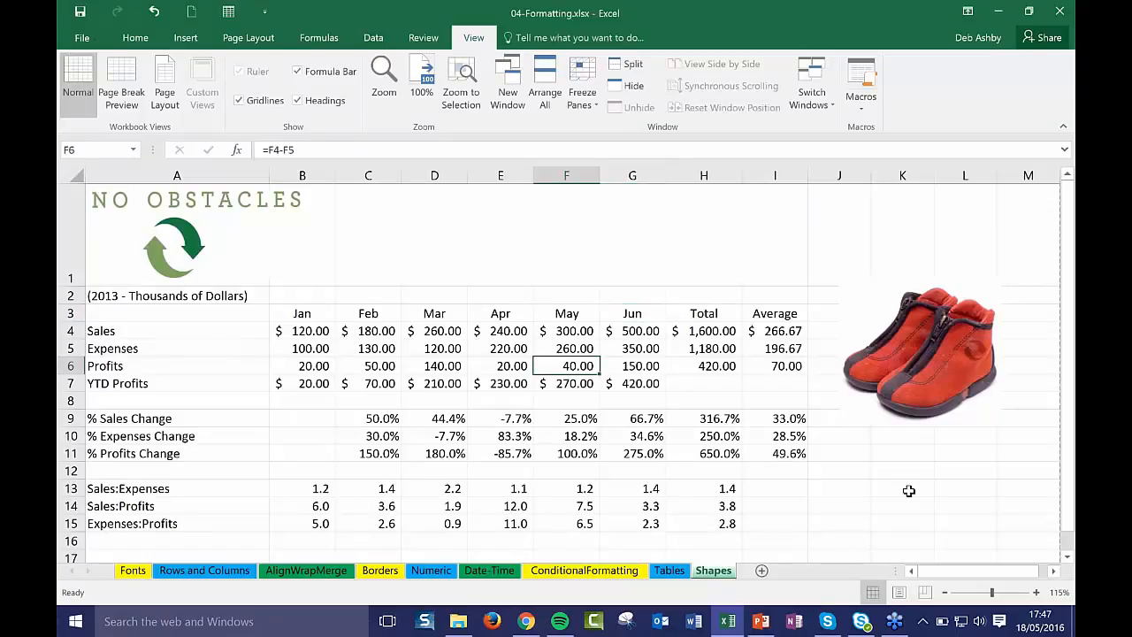
Step: Set the print settings to Print Entire Workbook and return to the sheet
click(659, 315)
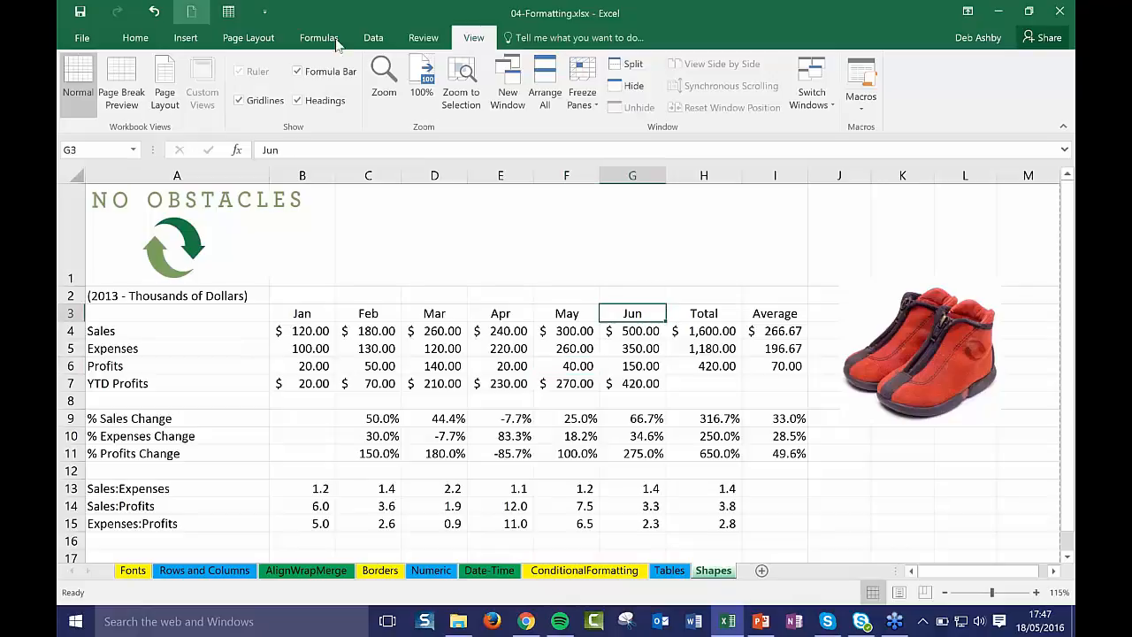
click(87, 40)
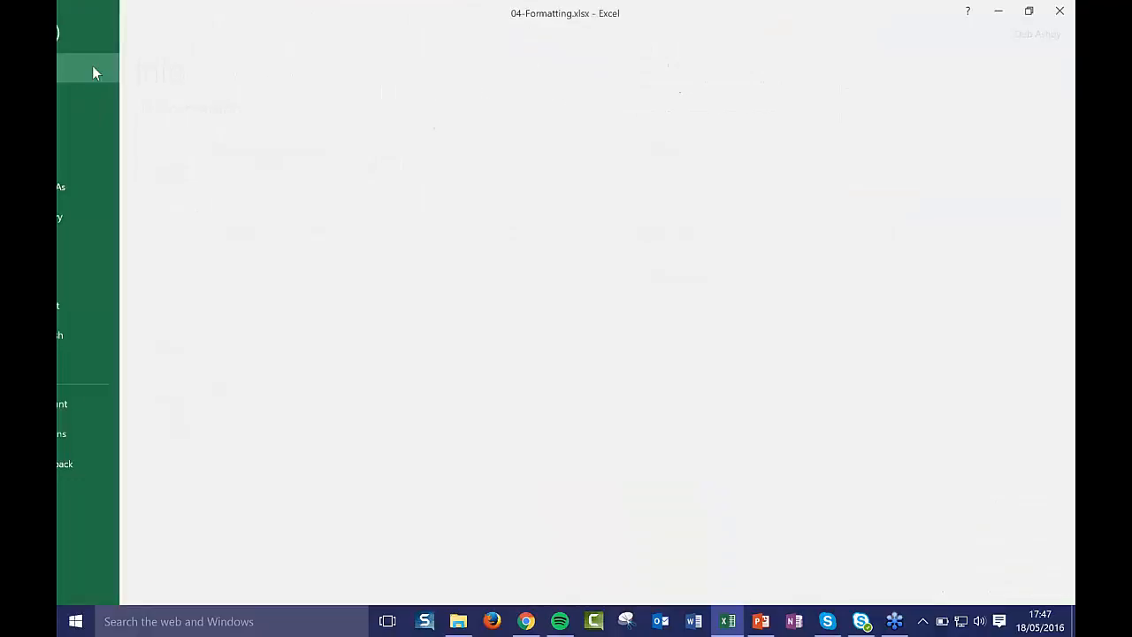
click(81, 248)
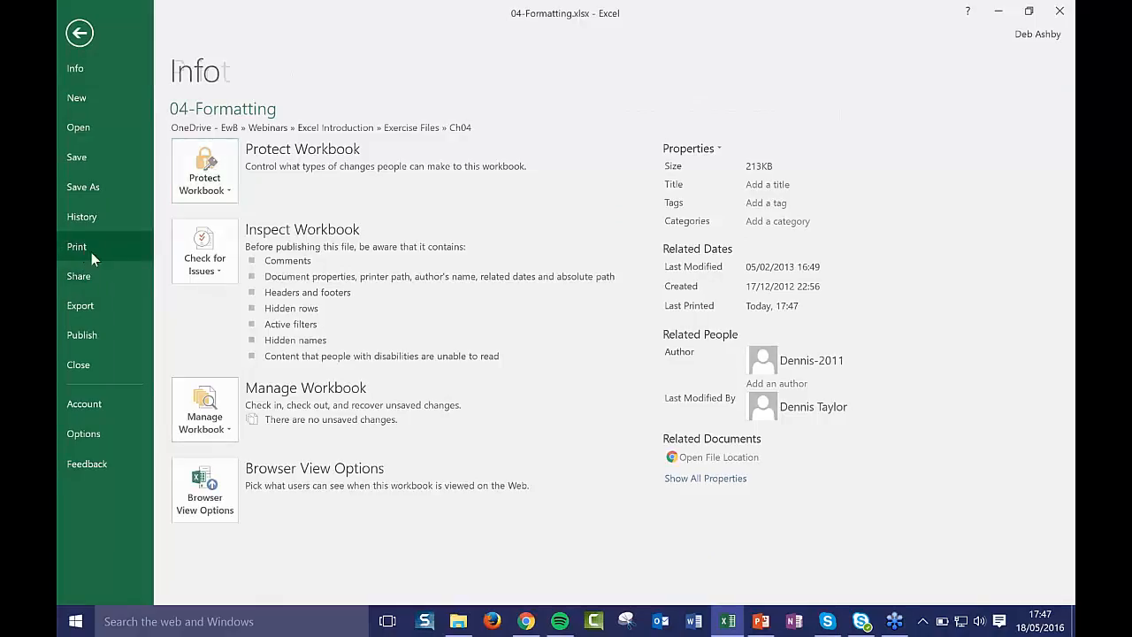
click(295, 285)
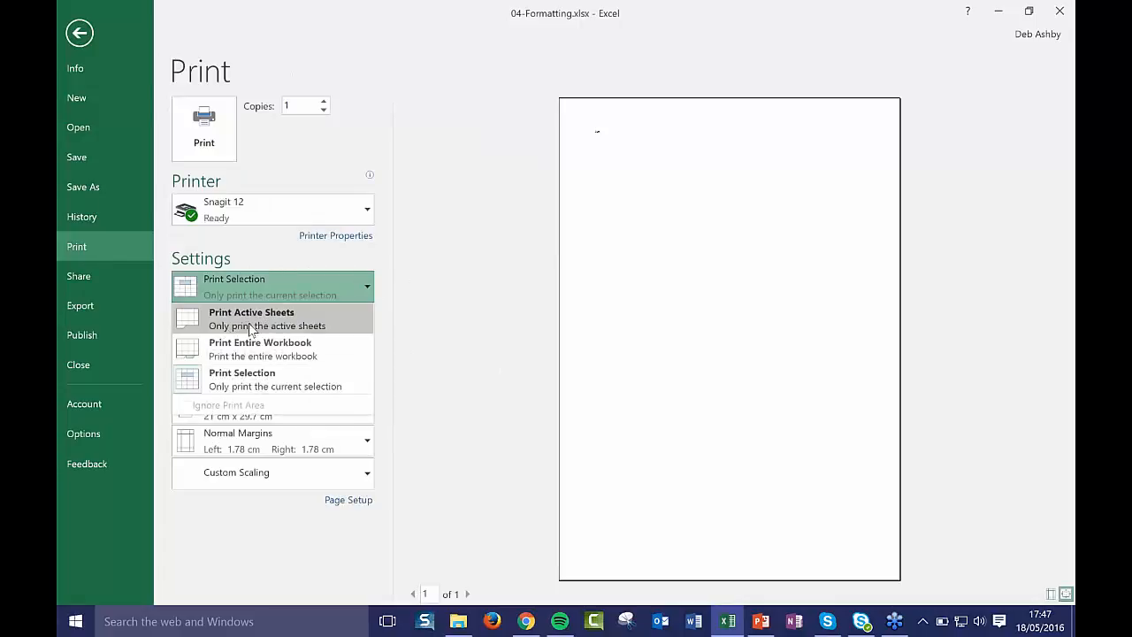
click(248, 352)
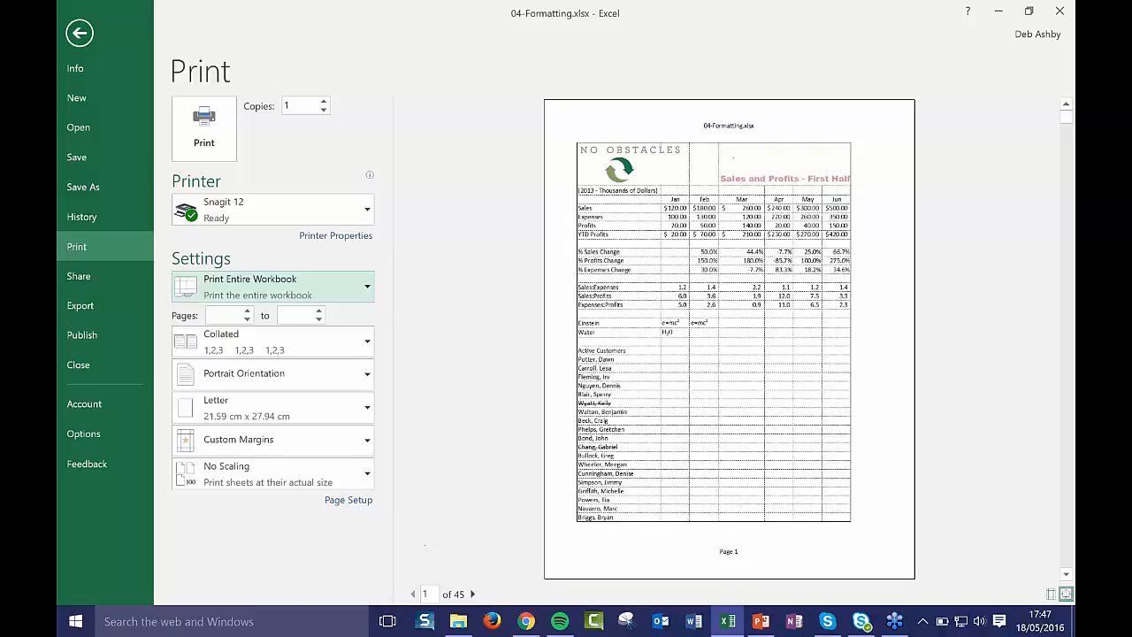
click(80, 35)
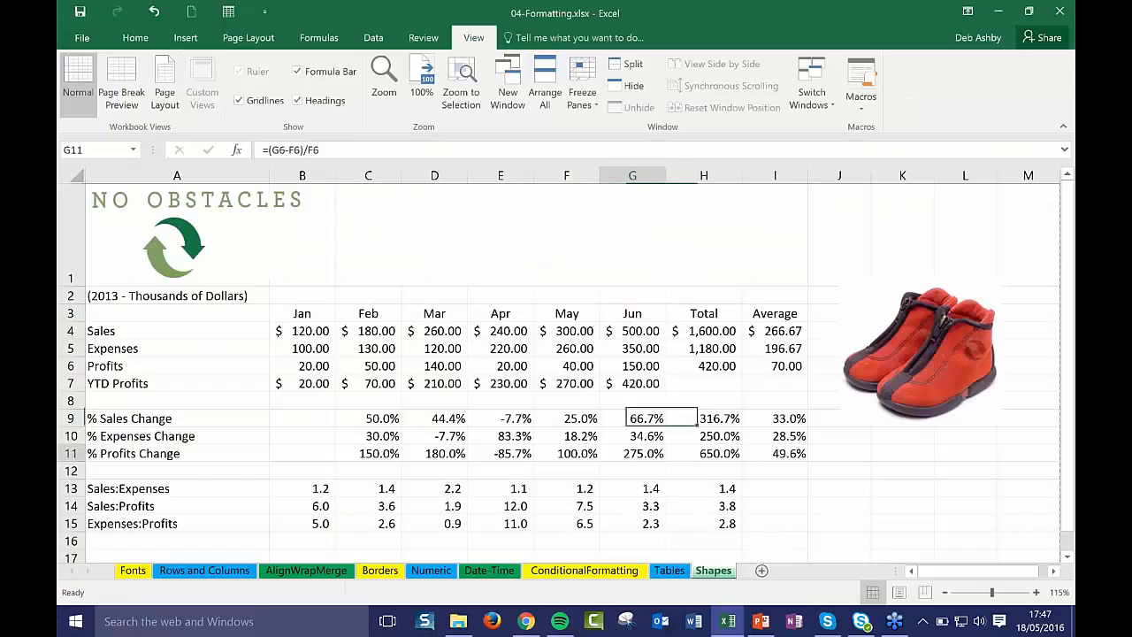
Step: Page through the print preview of the entire workbook up to page 13, and return to the Shapes sheet
click(94, 43)
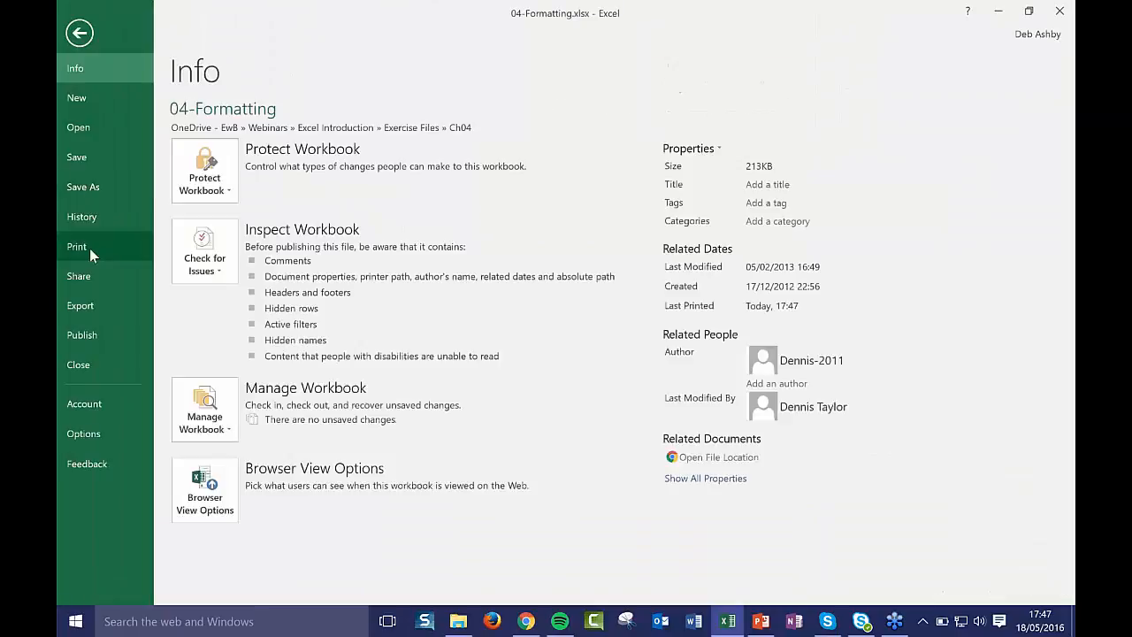
click(89, 247)
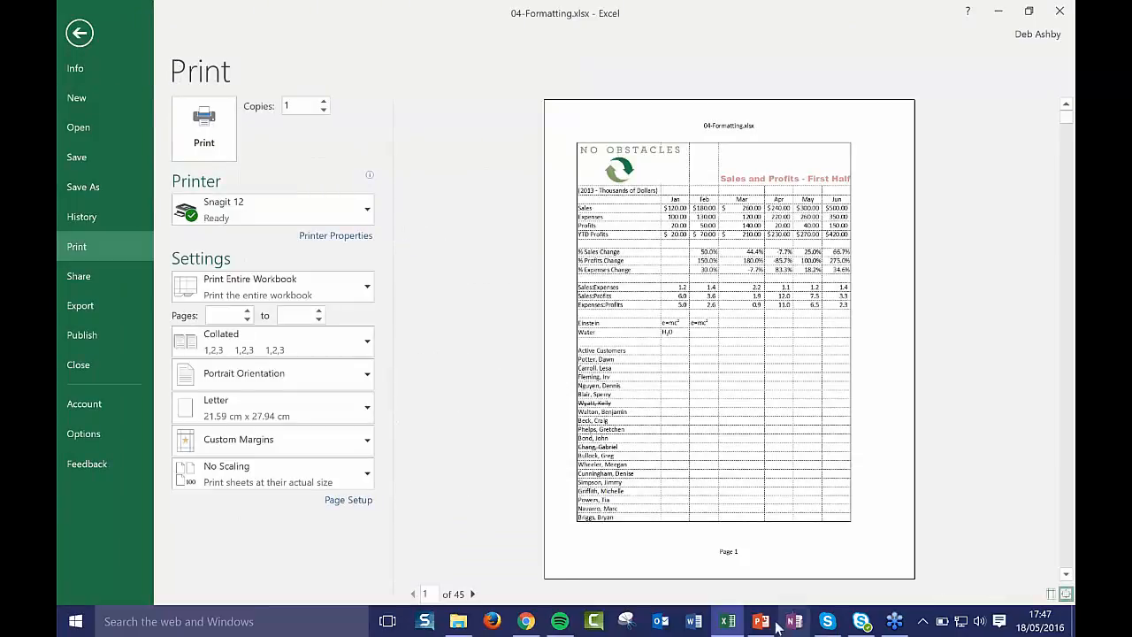
click(474, 594)
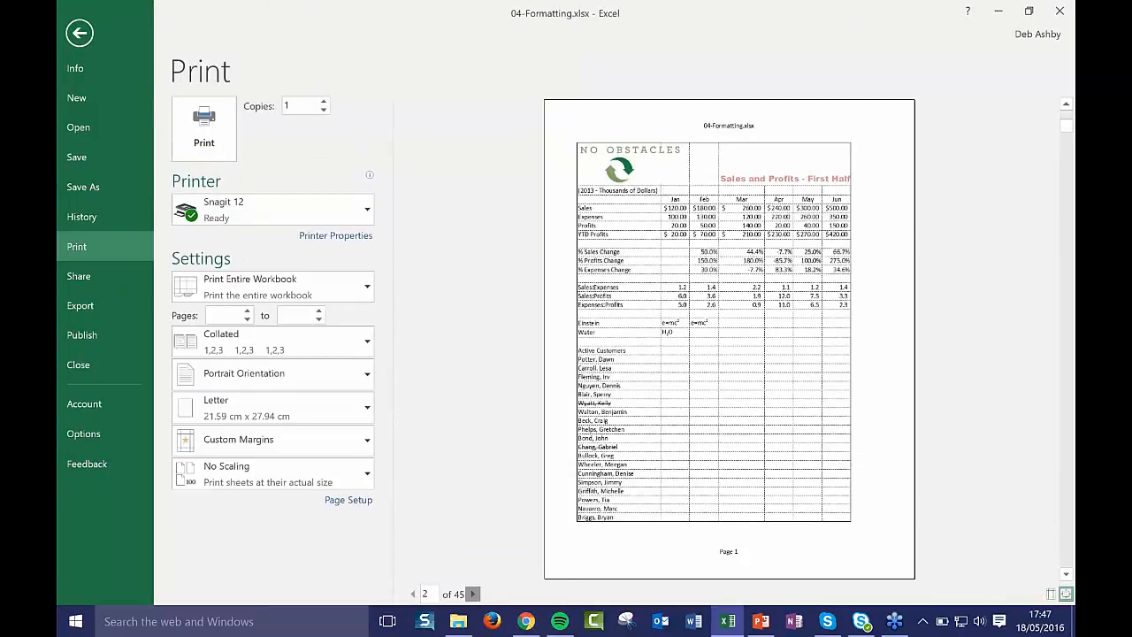
click(474, 594)
click(474, 594)
click(474, 594)
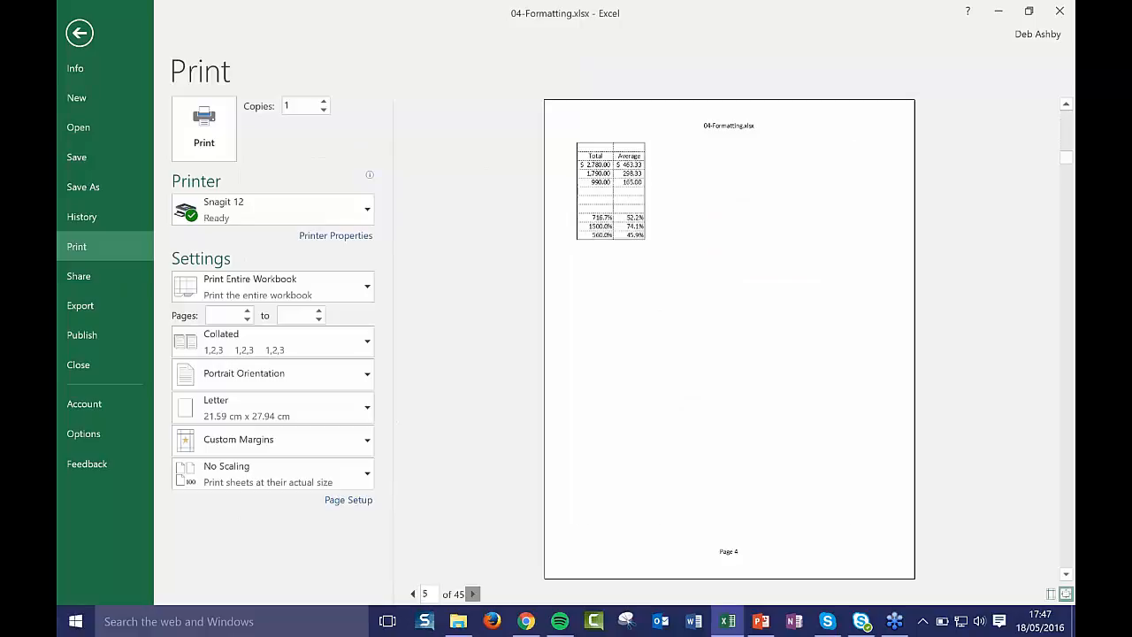
click(474, 594)
click(474, 594)
click(474, 595)
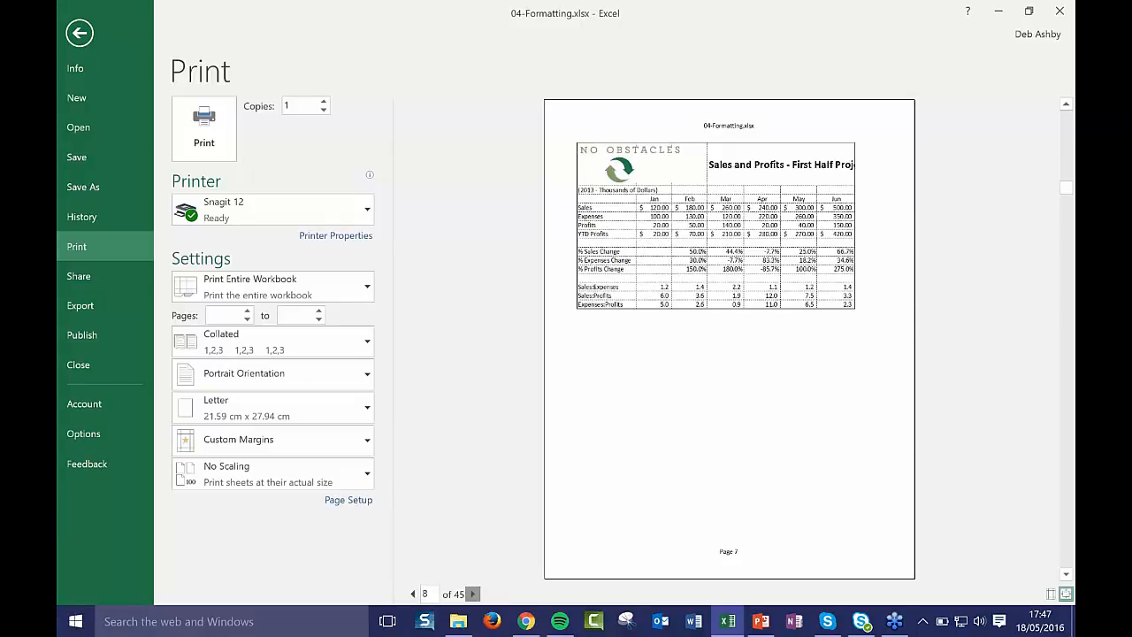
click(474, 594)
click(474, 595)
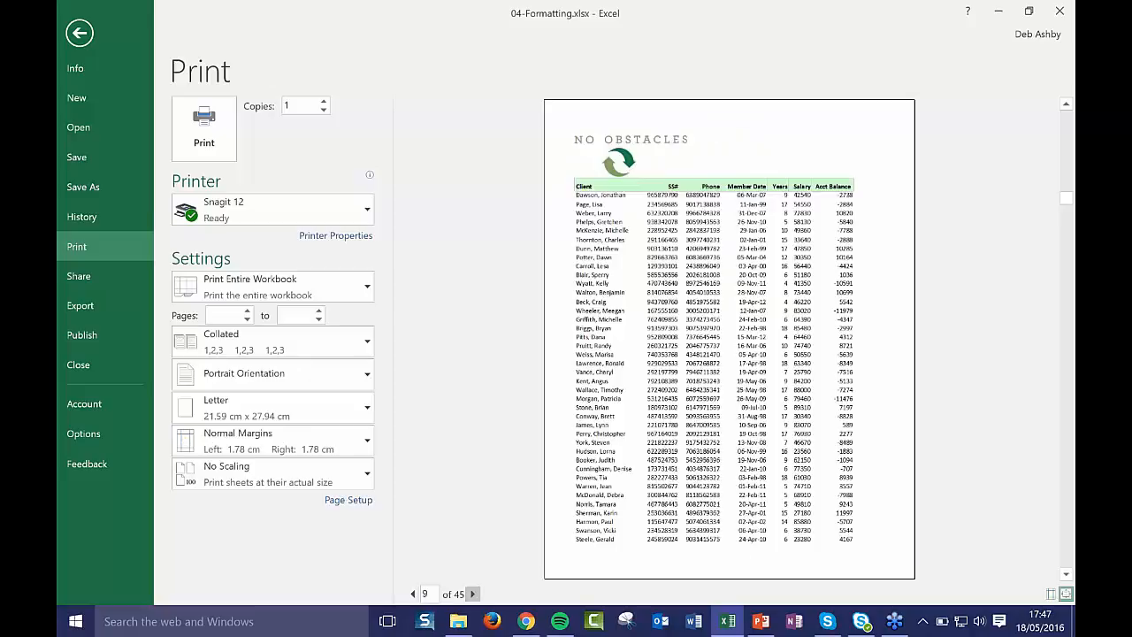
click(473, 594)
click(474, 594)
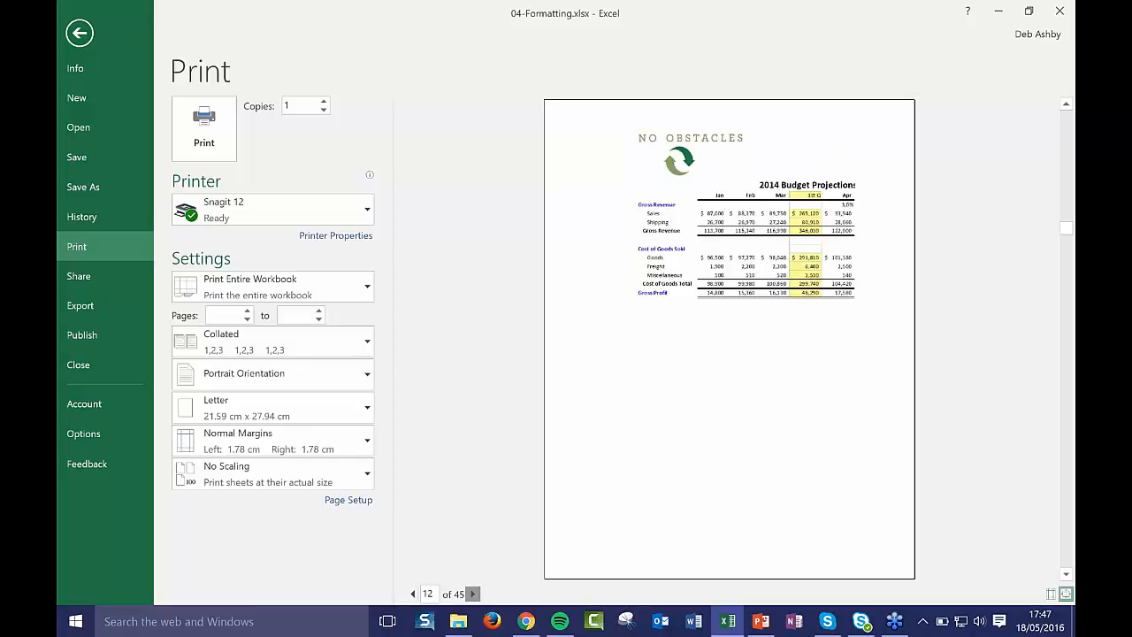
click(474, 594)
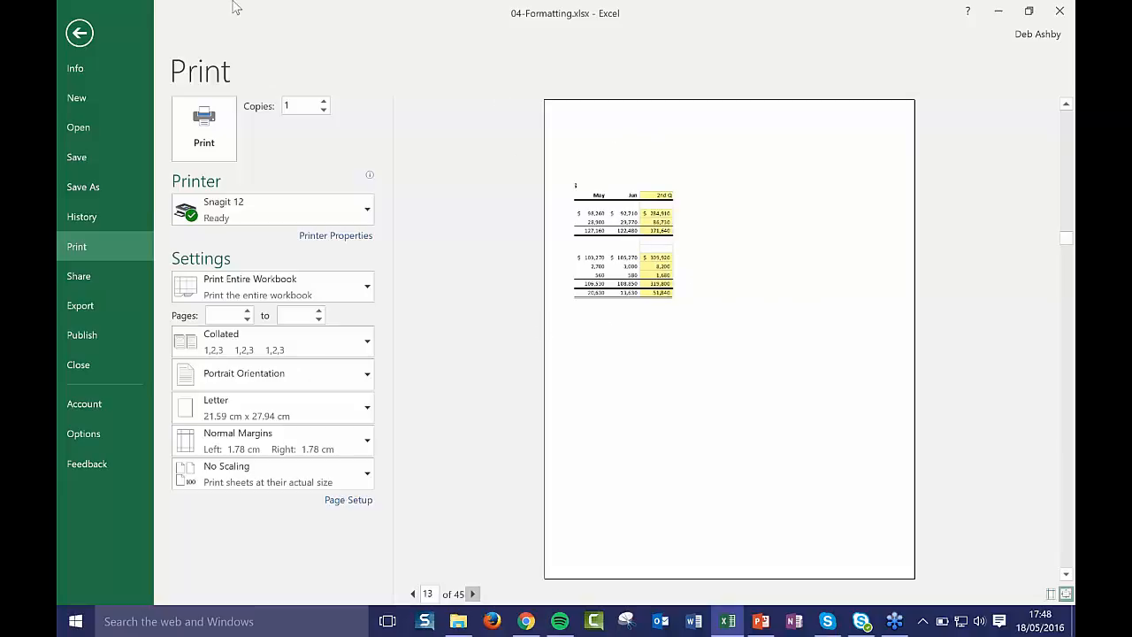
click(77, 32)
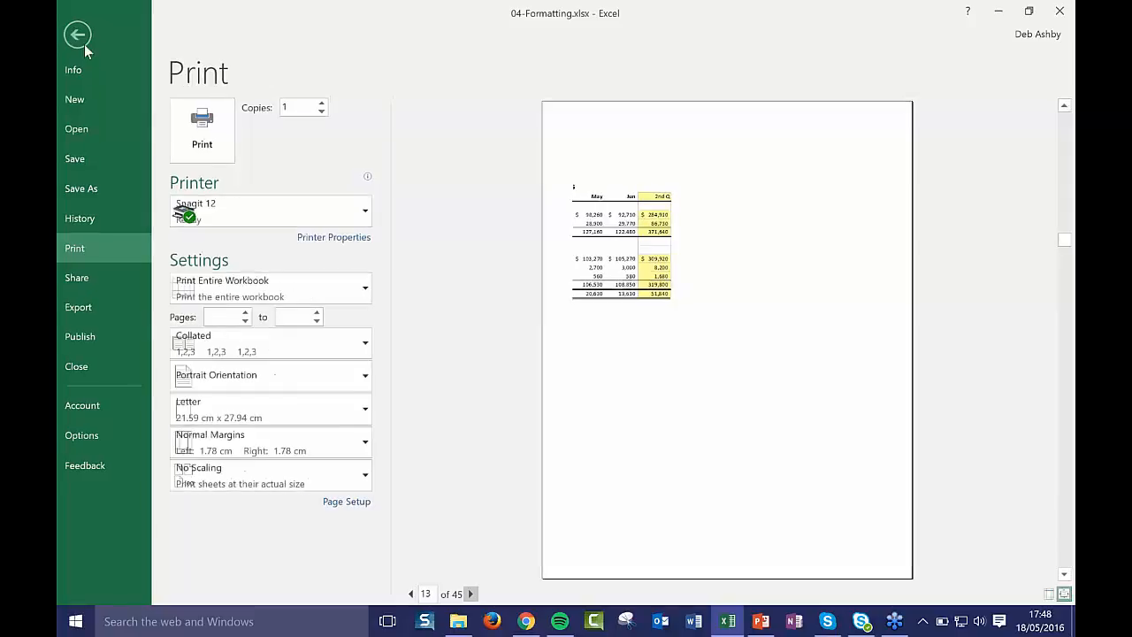
click(679, 345)
click(695, 316)
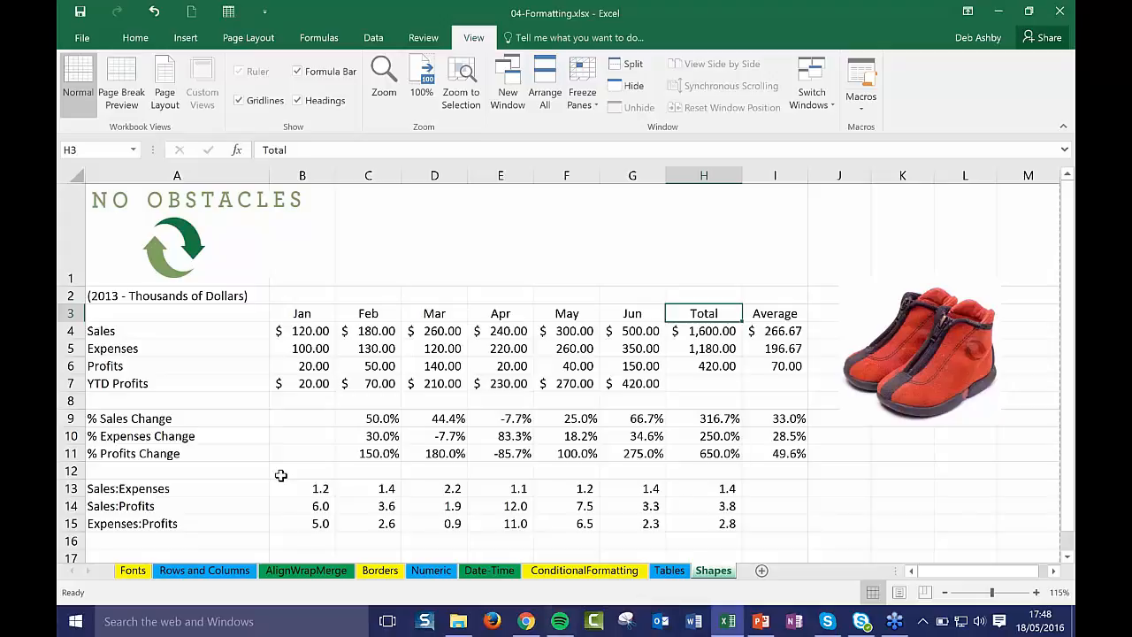
click(855, 501)
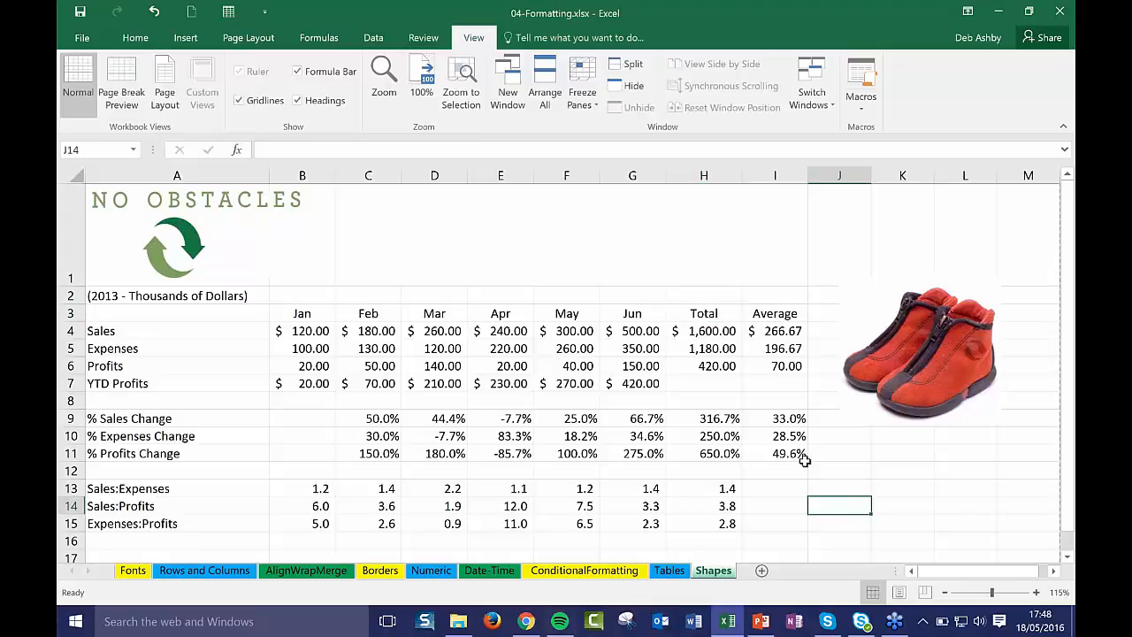
click(855, 475)
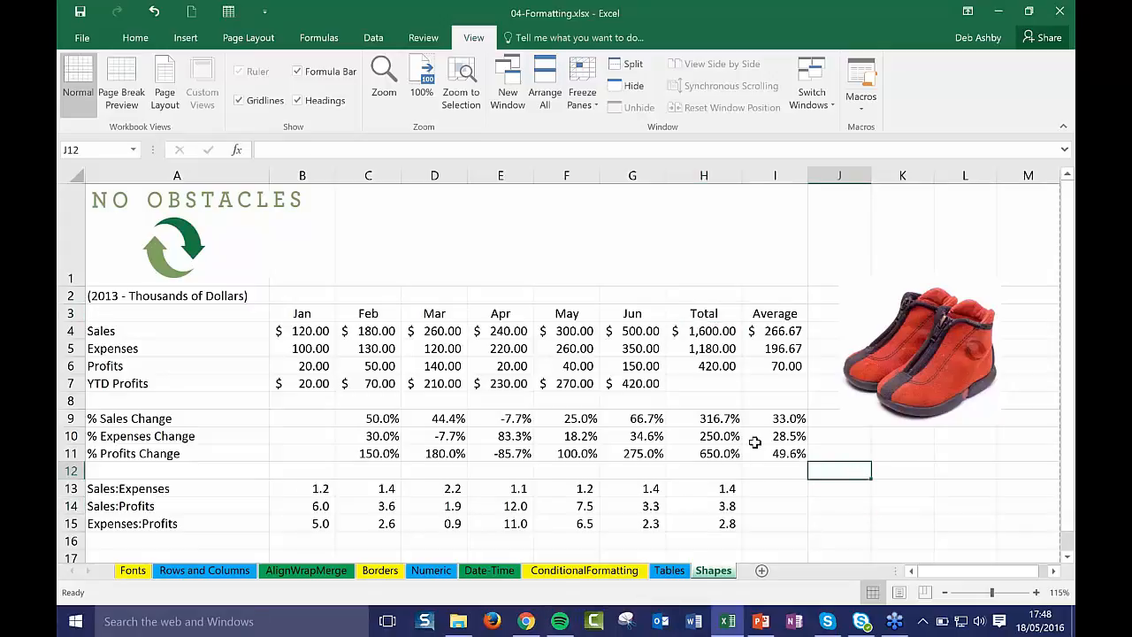
scroll(754, 442, down, 3)
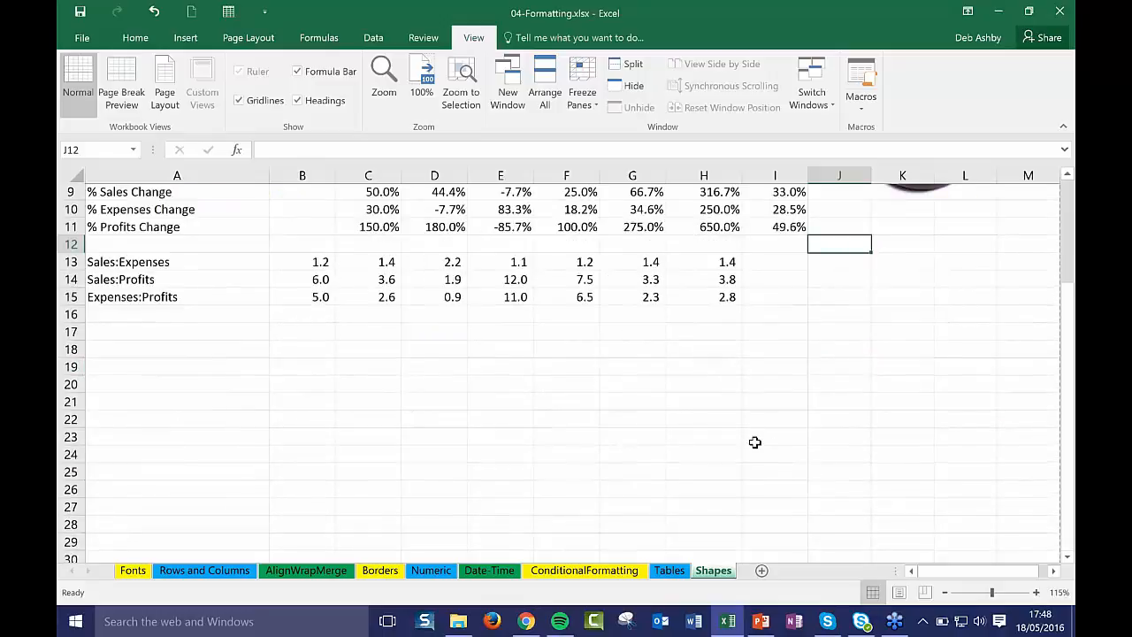
scroll(754, 442, up, 3)
click(309, 330)
click(376, 330)
click(438, 330)
click(501, 329)
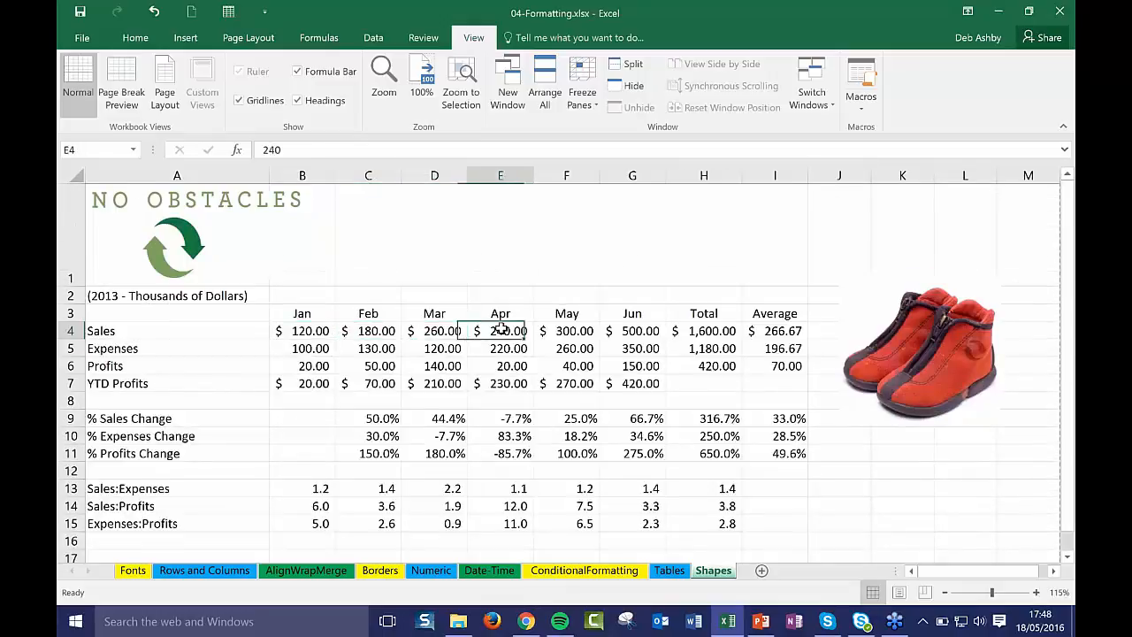
scroll(527, 344, down, 1)
scroll(499, 327, up, 1)
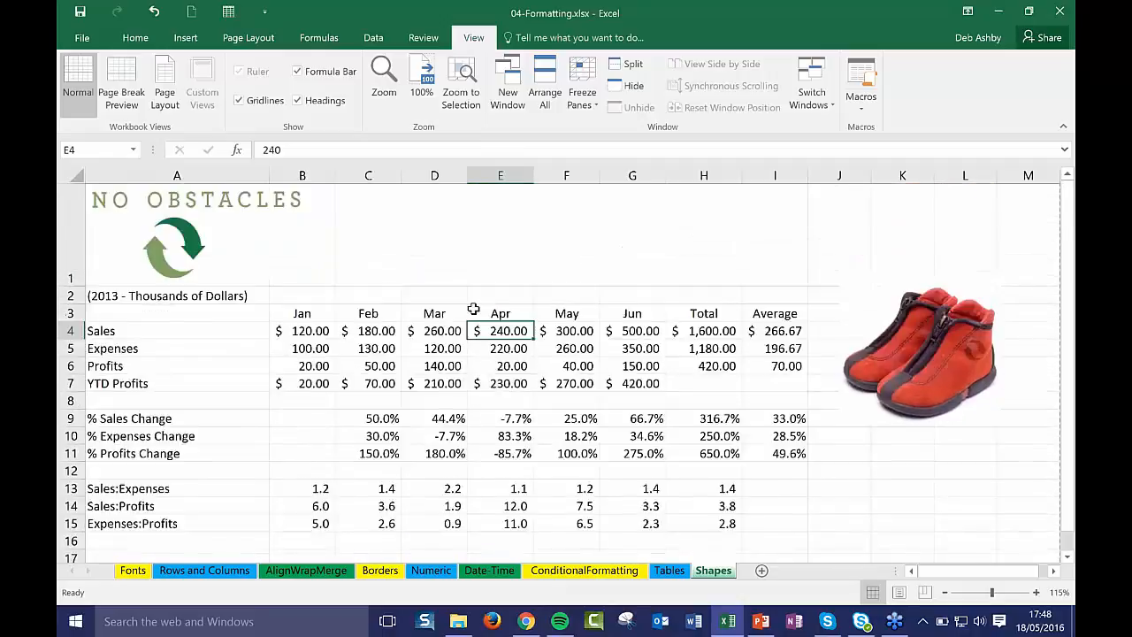
Step: Enter the numbers 200, 300, 400 and 500 in cells D21 to D24 below the table
scroll(473, 308, down, 4)
click(460, 333)
text(200)
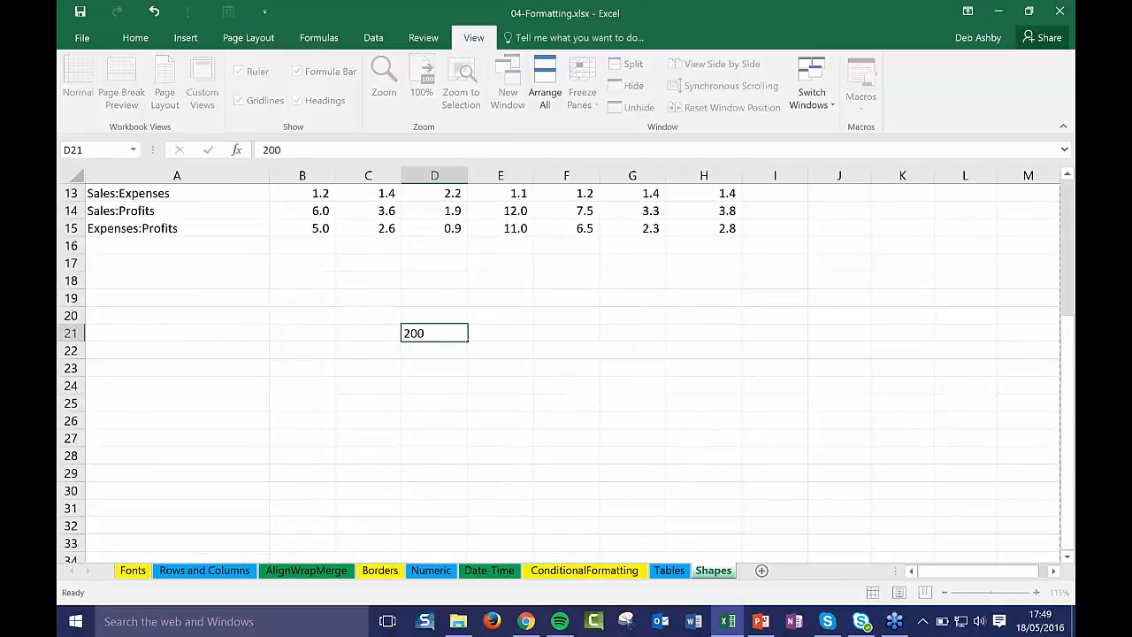
key(Return)
text(300)
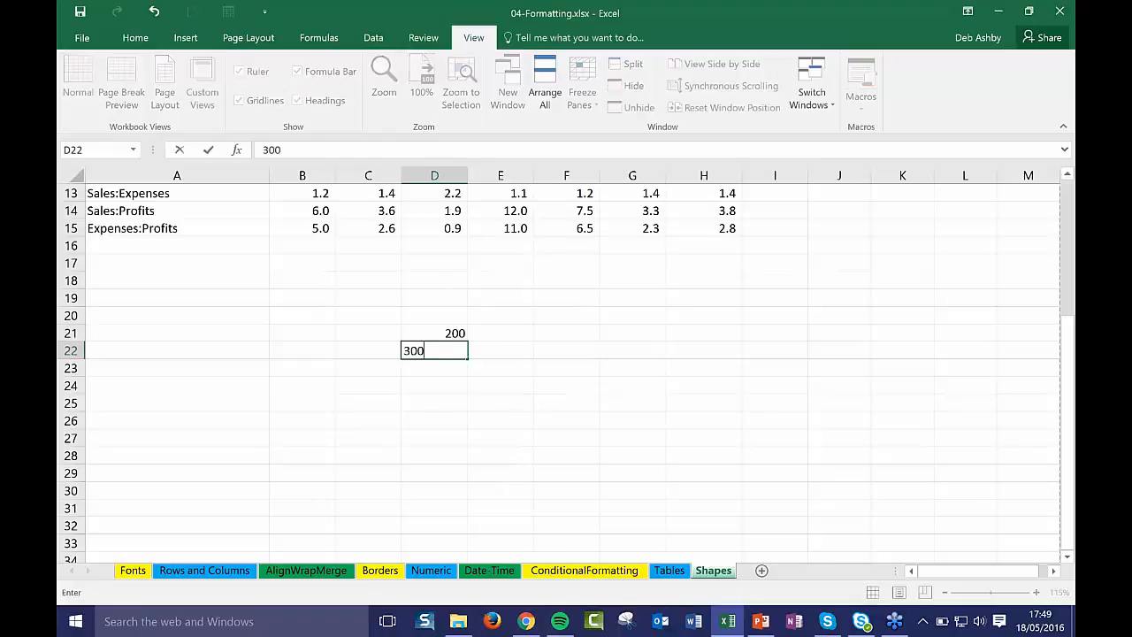
key(Return)
text(400)
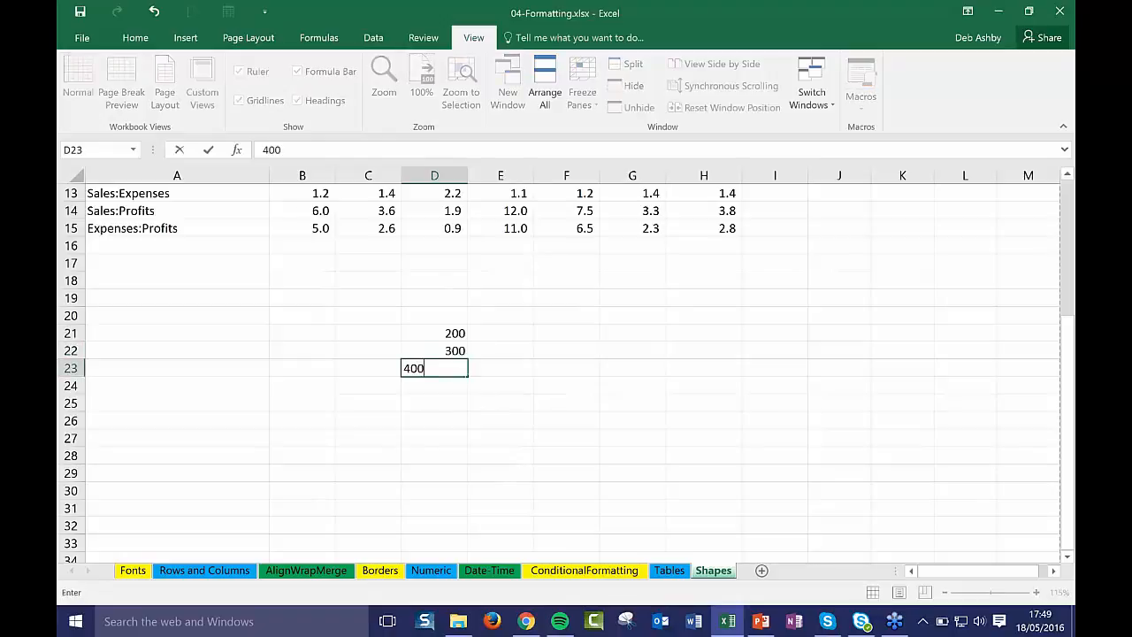
key(Return)
text(500)
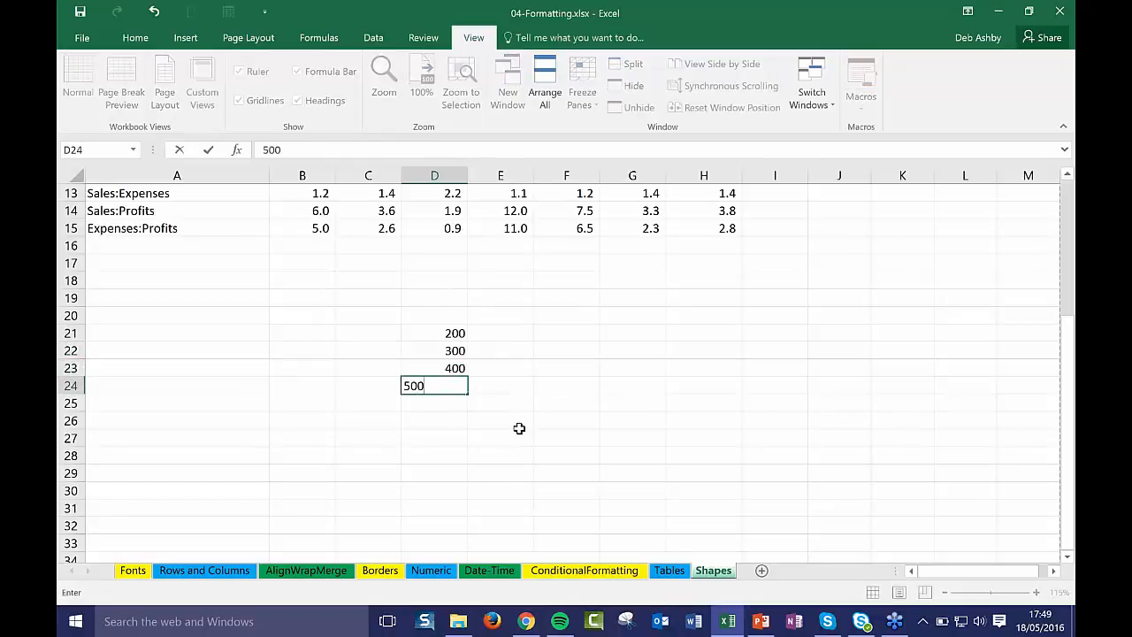
click(513, 403)
Step: Enter Jan in C21 and fill the month series down to Apr in C24, beside the numbers
click(435, 318)
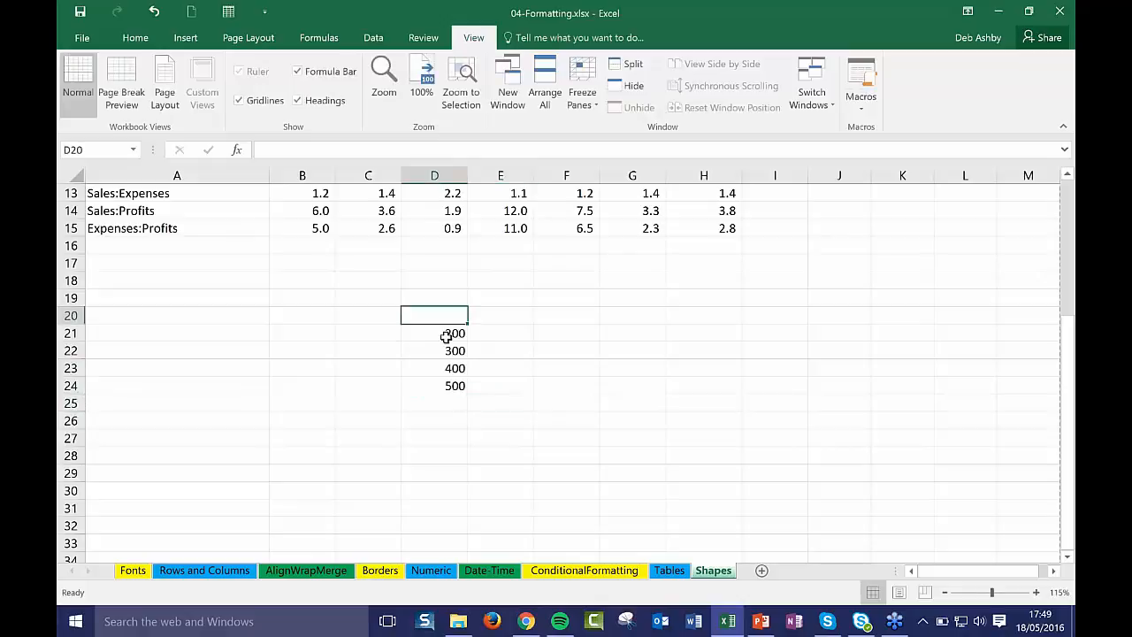
click(458, 334)
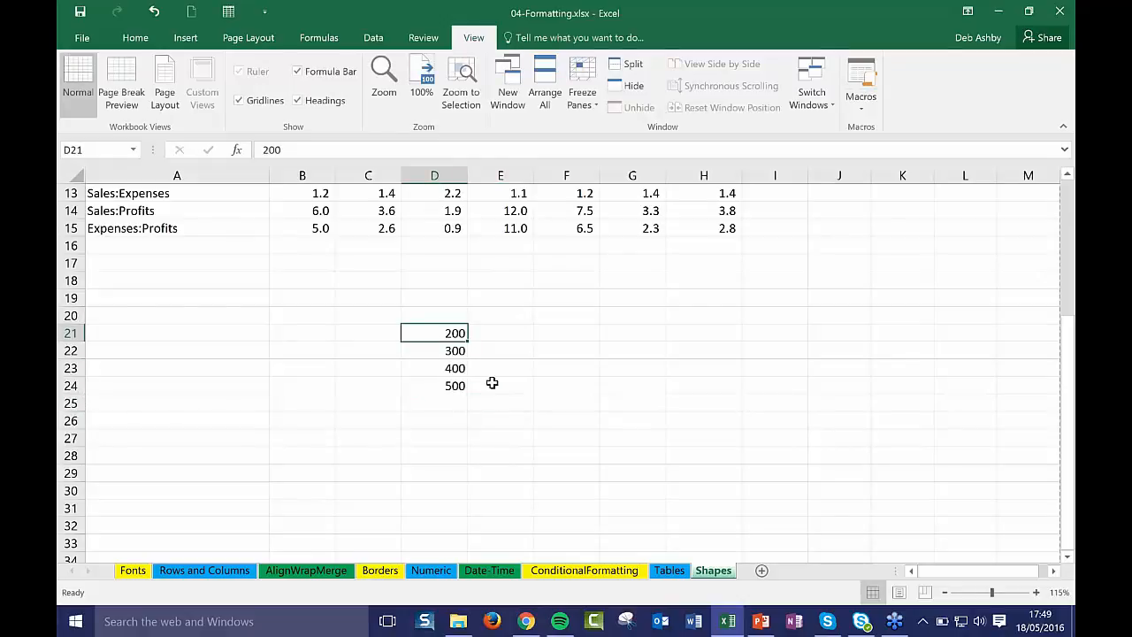
click(395, 337)
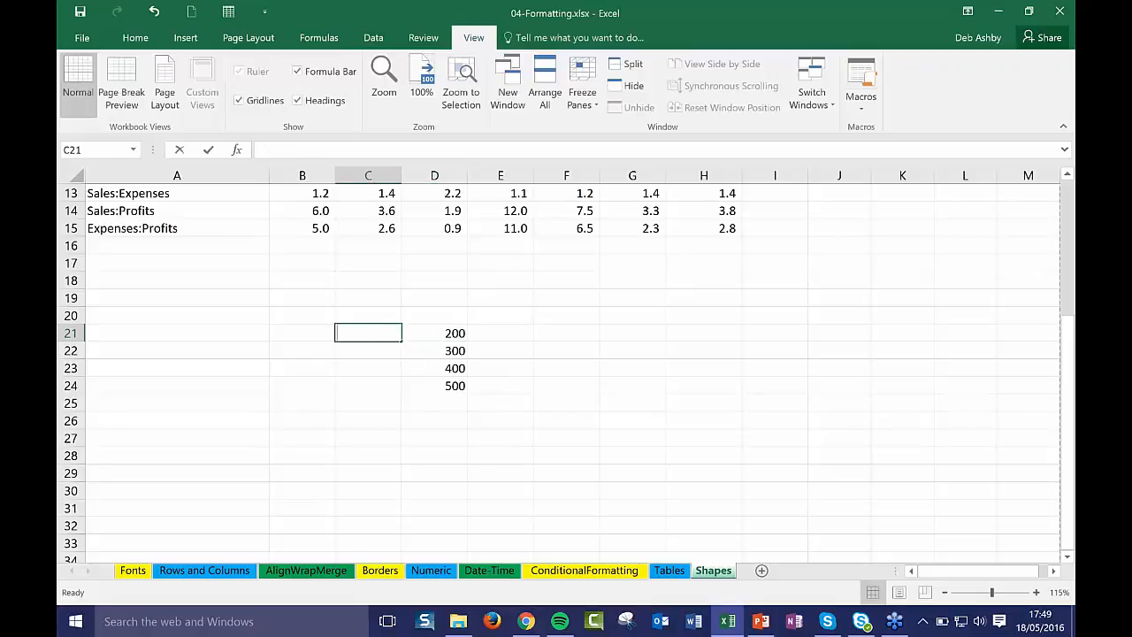
text(Jan)
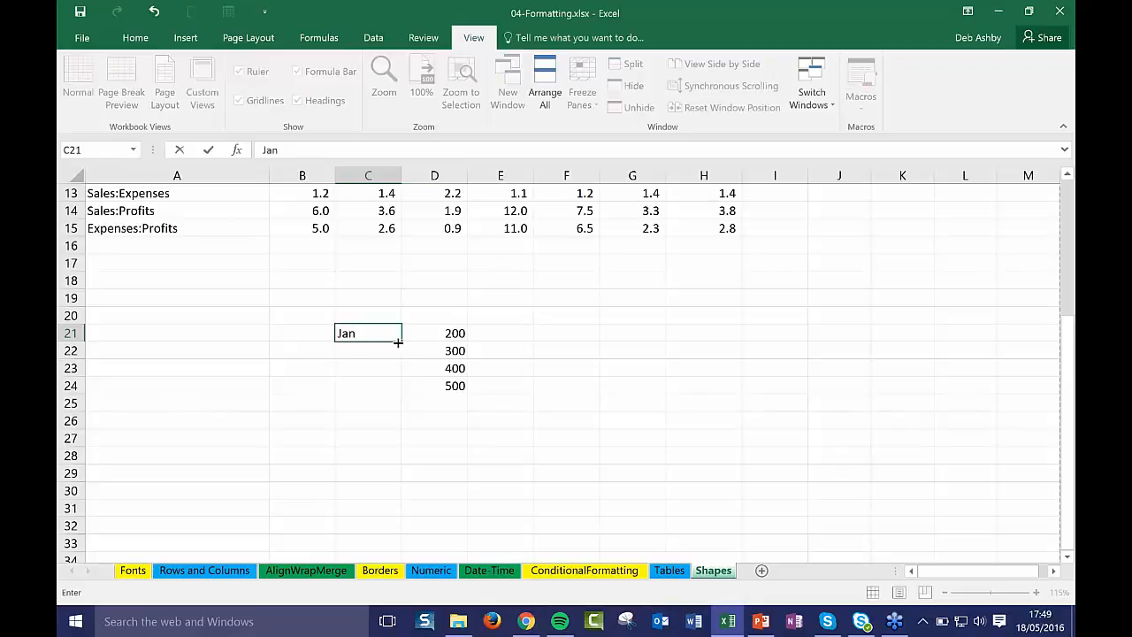
drag(397, 341, 389, 394)
click(560, 419)
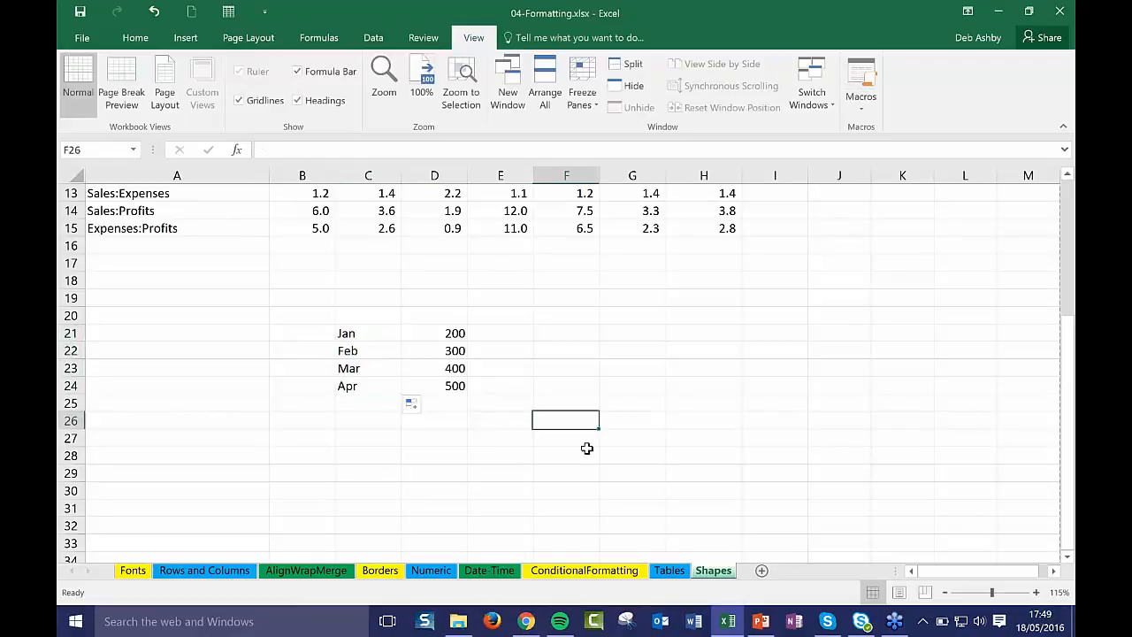
Step: Apply the Currency number format to the amounts in D21 to D24
click(442, 333)
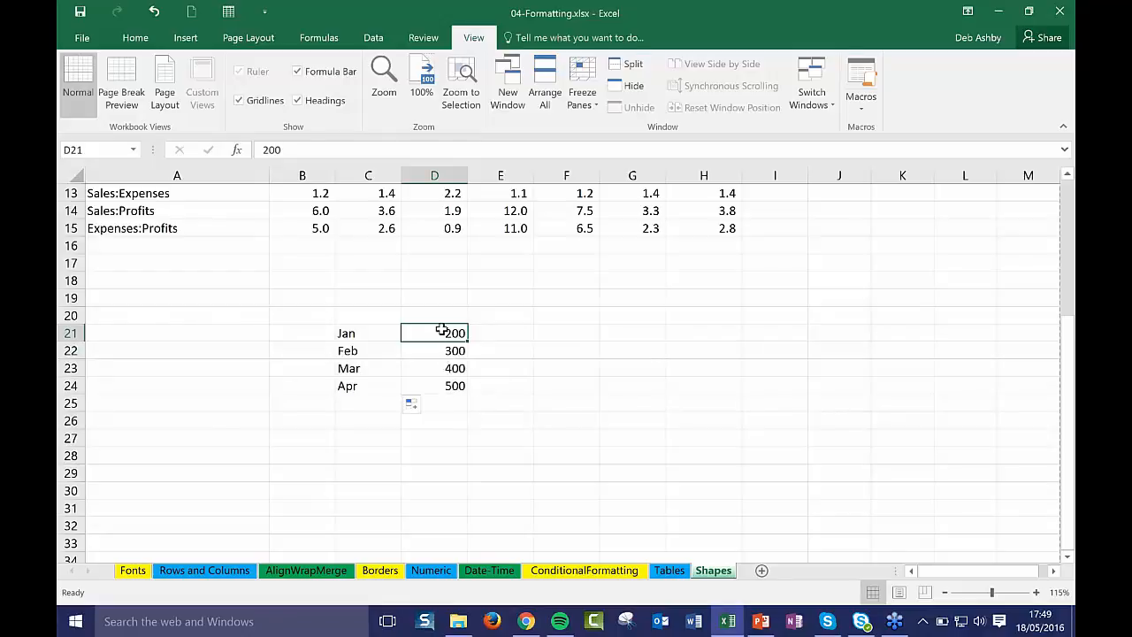
click(137, 38)
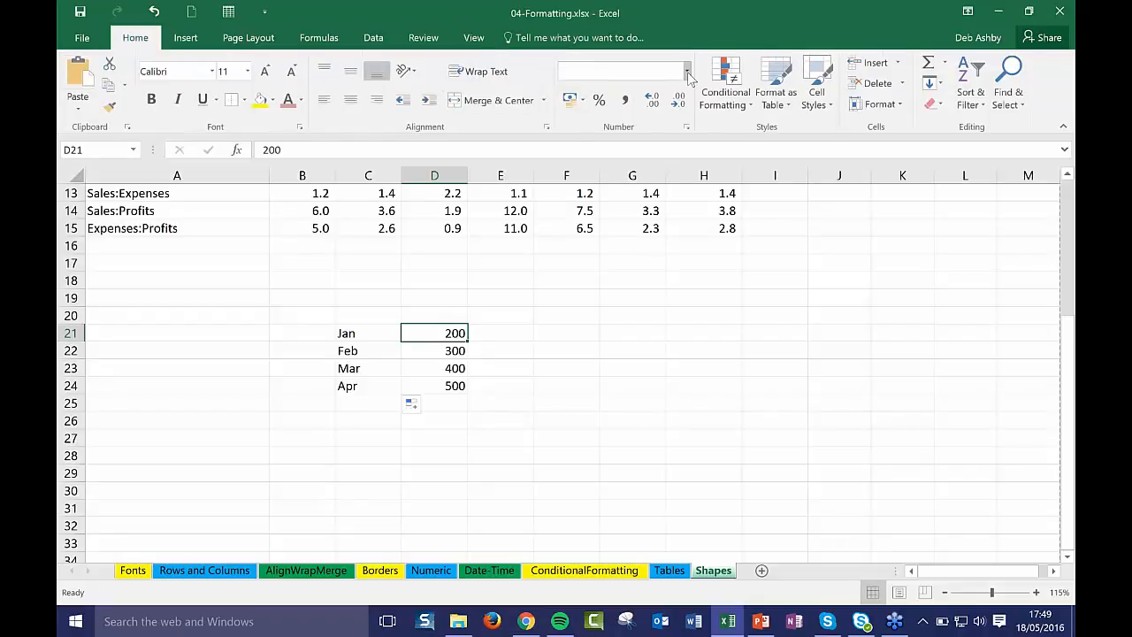
click(686, 71)
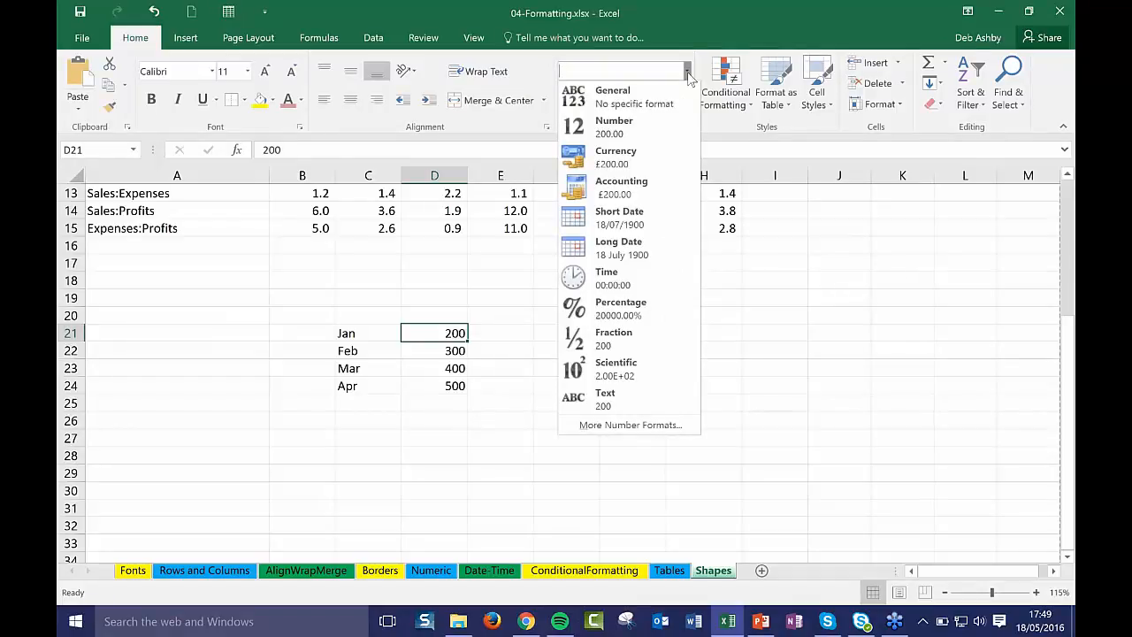
click(661, 151)
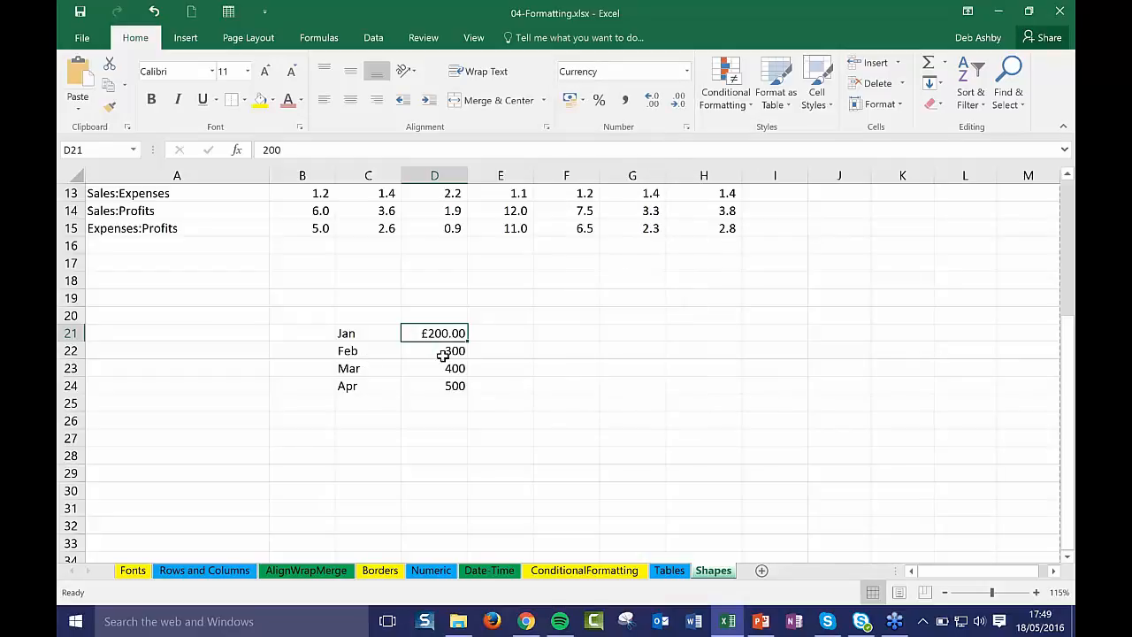
drag(440, 351, 443, 389)
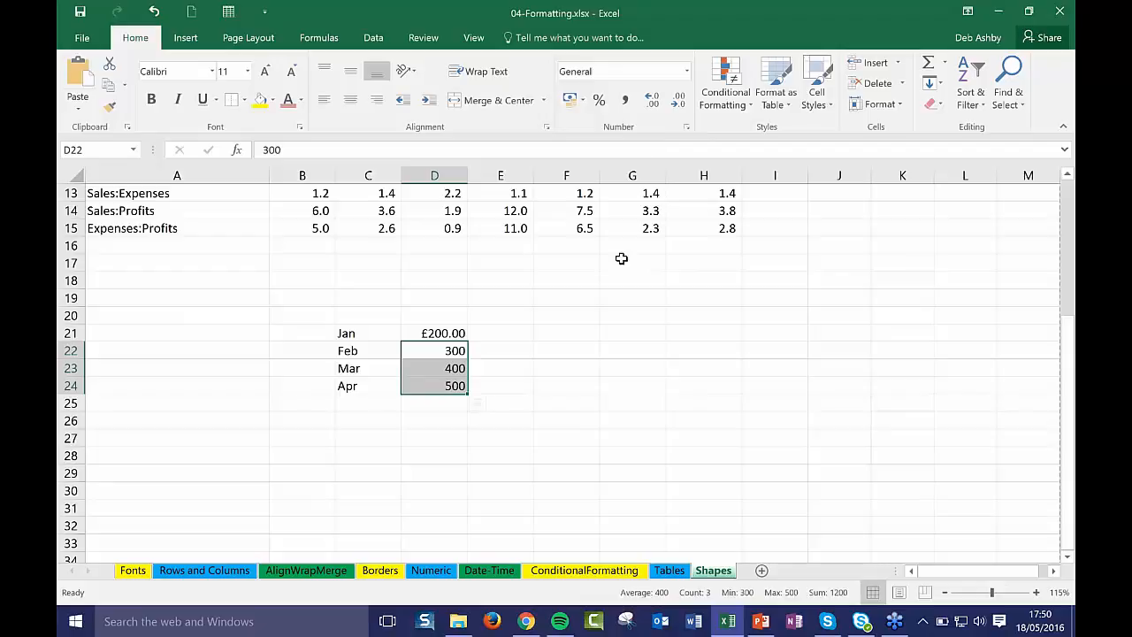
click(687, 75)
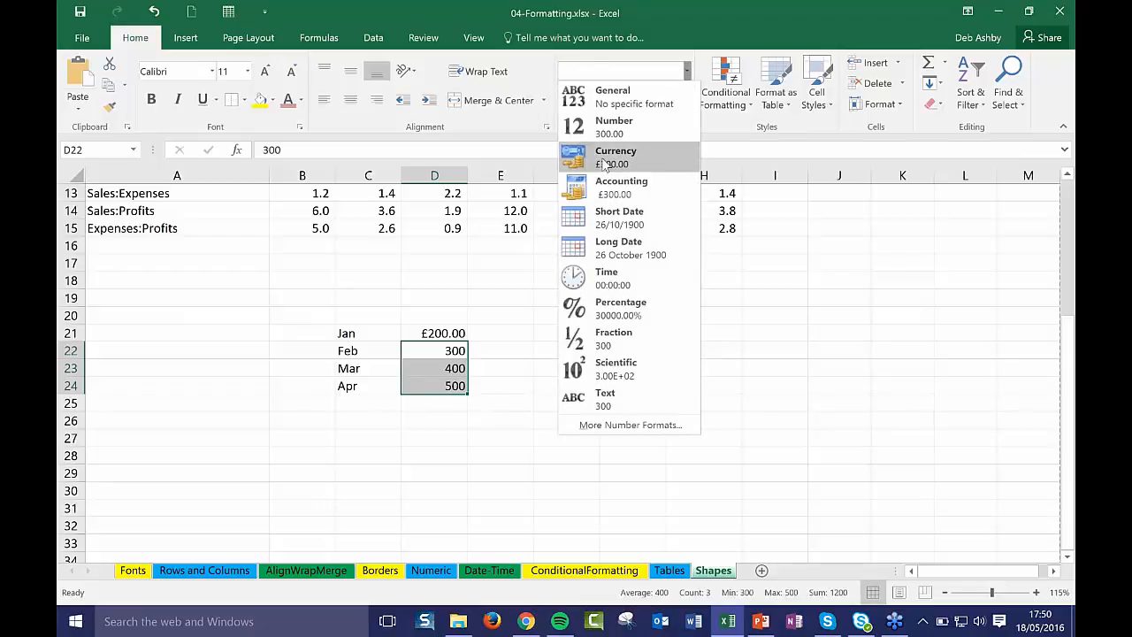
click(606, 165)
click(433, 334)
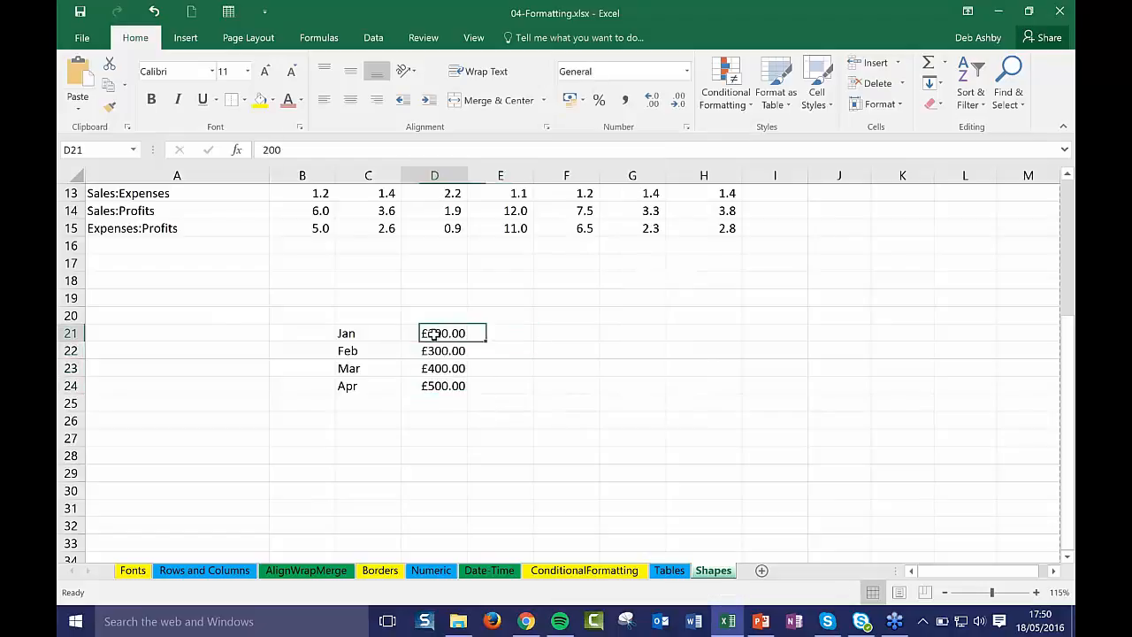
click(431, 351)
Step: Apply the Accounting number format to D21:D24 and widen column D to nearly double its width
drag(434, 331, 437, 388)
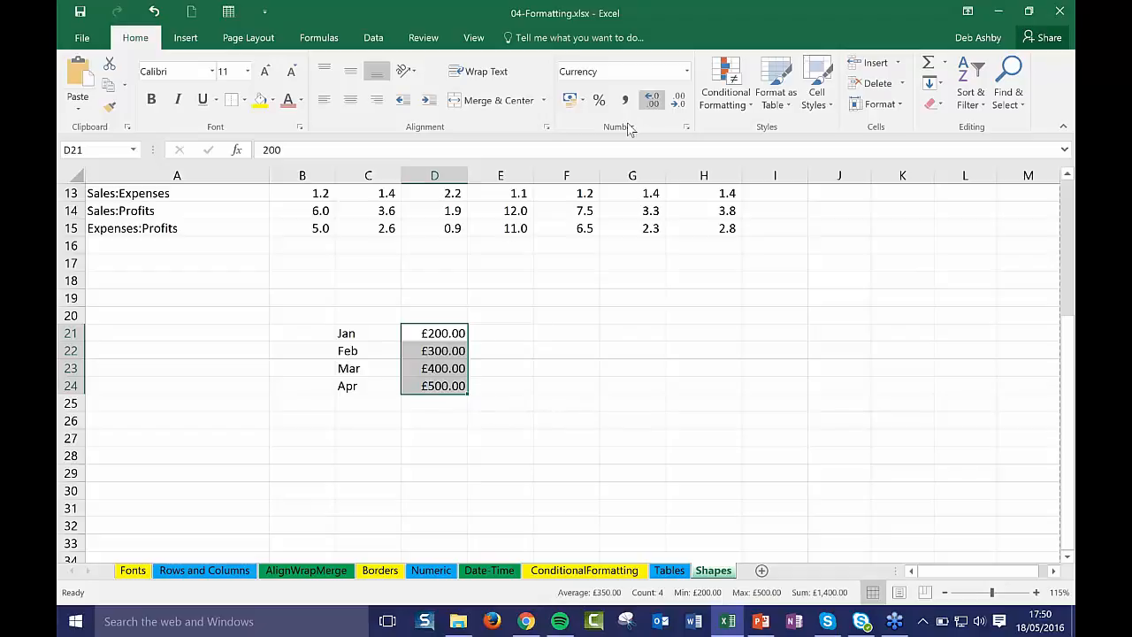
click(687, 70)
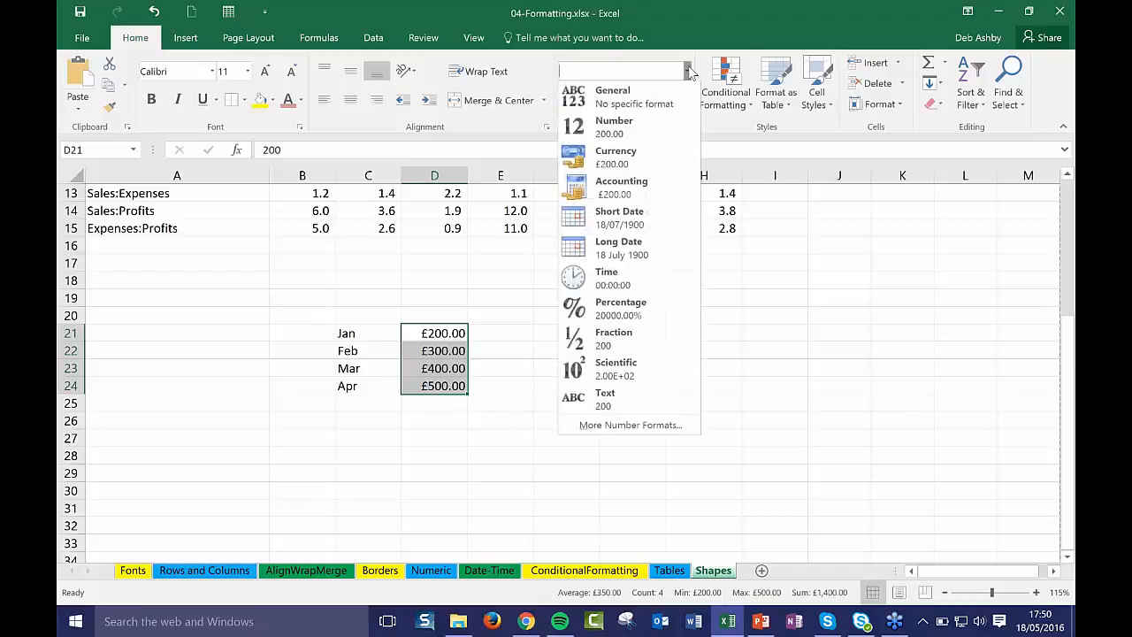
click(643, 193)
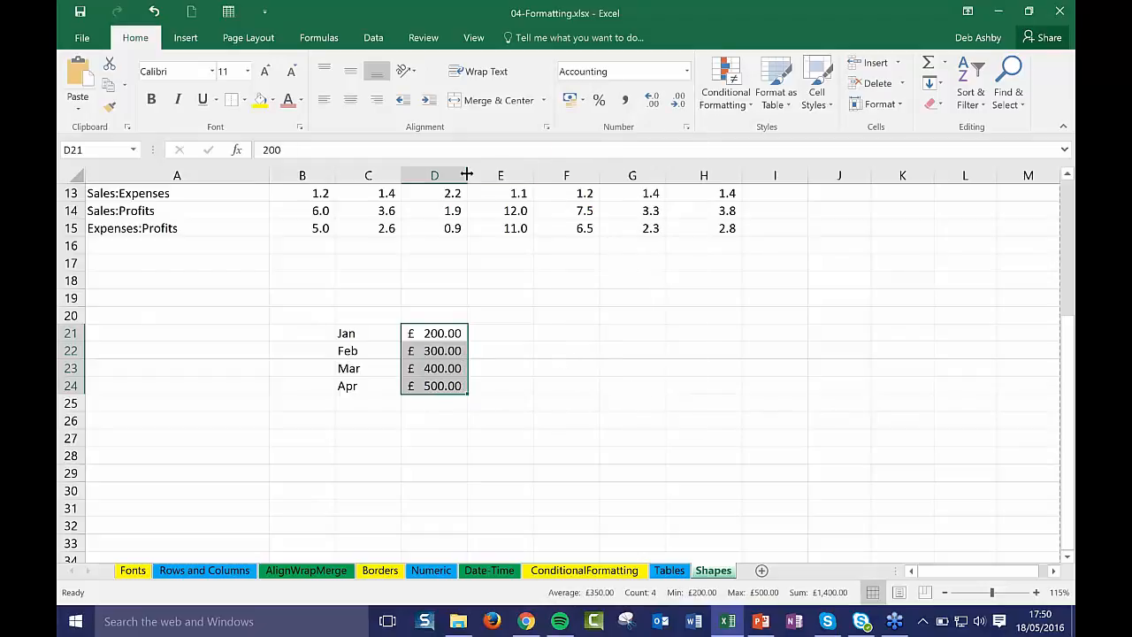
drag(467, 175, 522, 174)
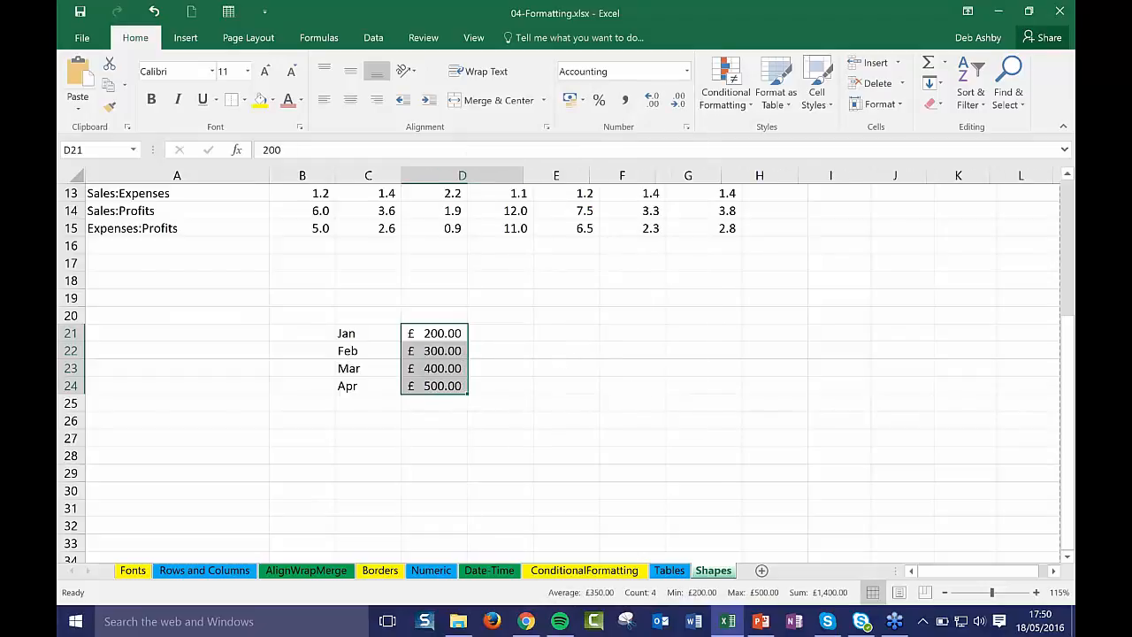
click(583, 348)
Step: Compare the currency symbol placement in the example list, the available number formats and the dollar amounts in the upper table
click(421, 336)
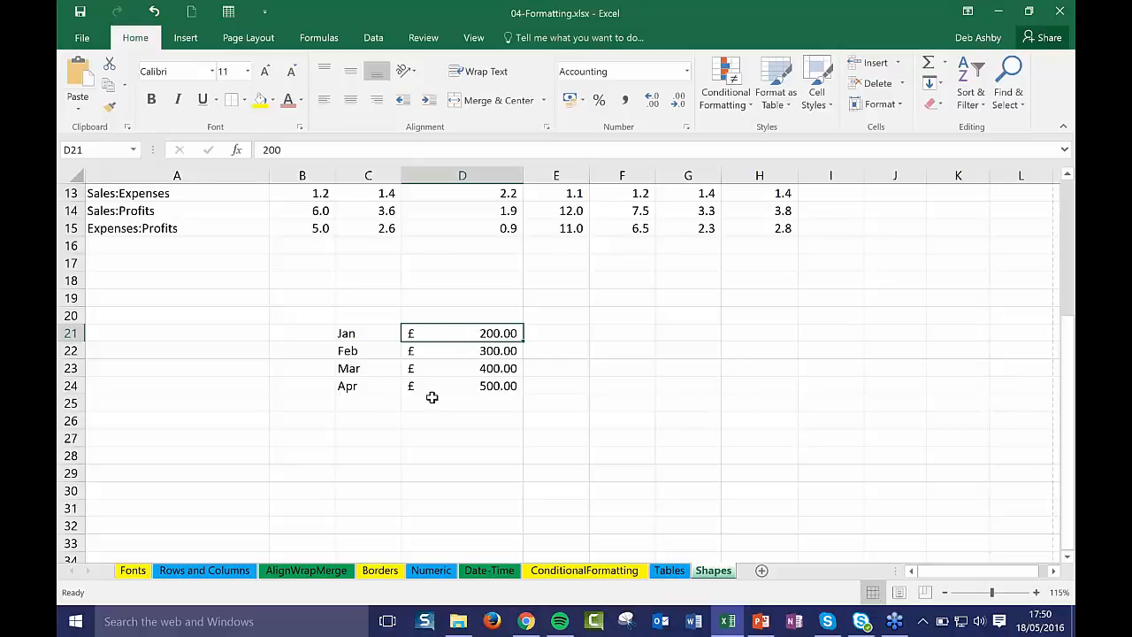
click(439, 352)
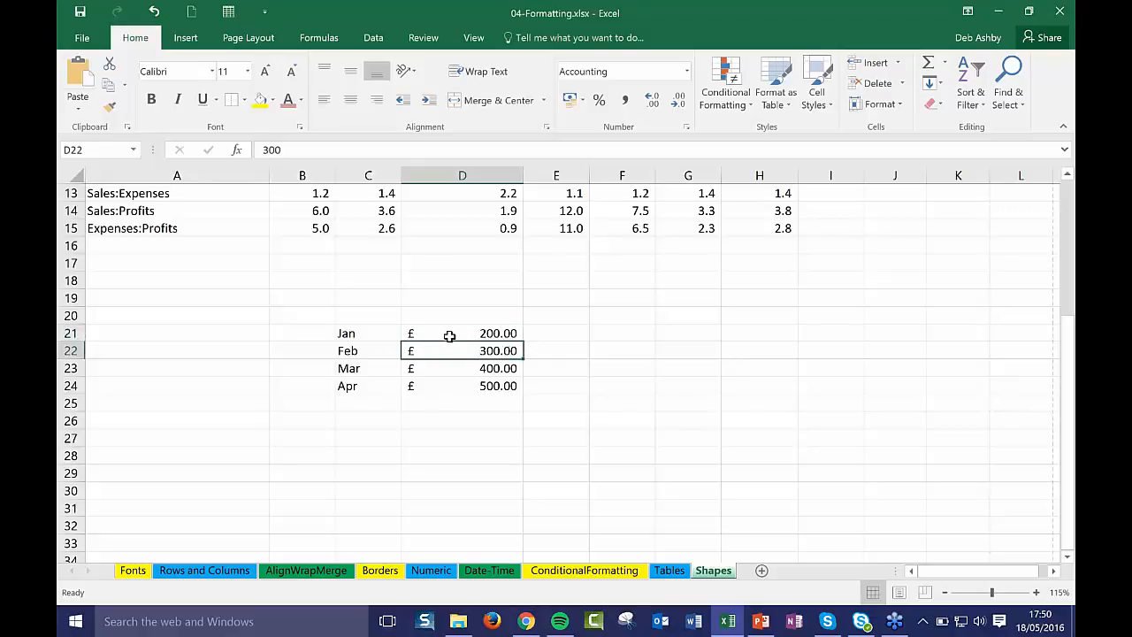
click(687, 72)
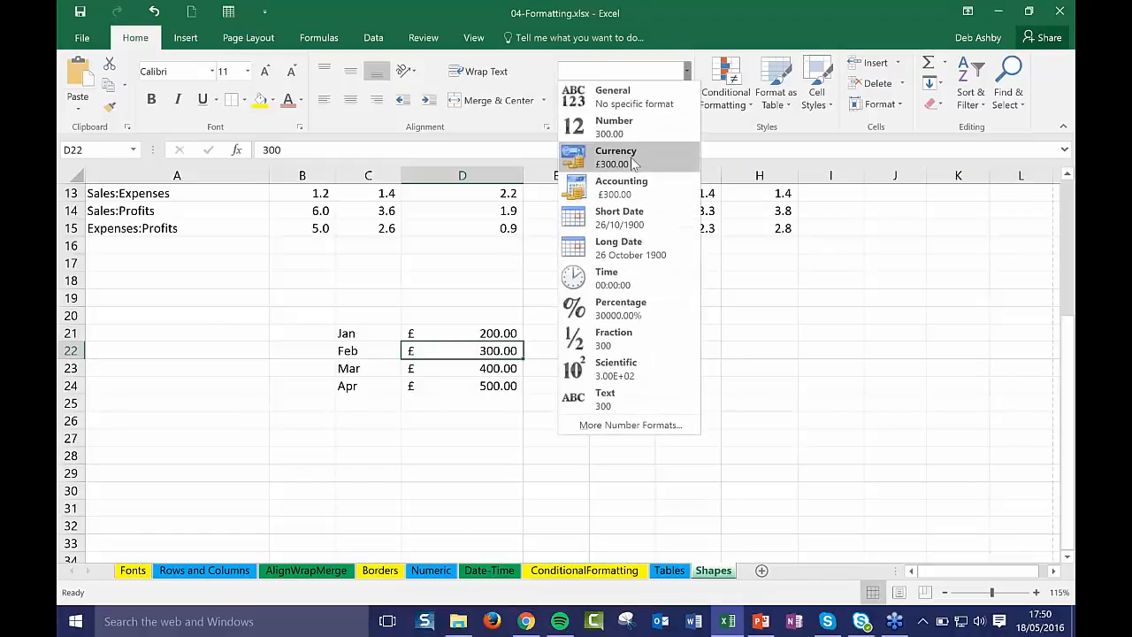
click(445, 343)
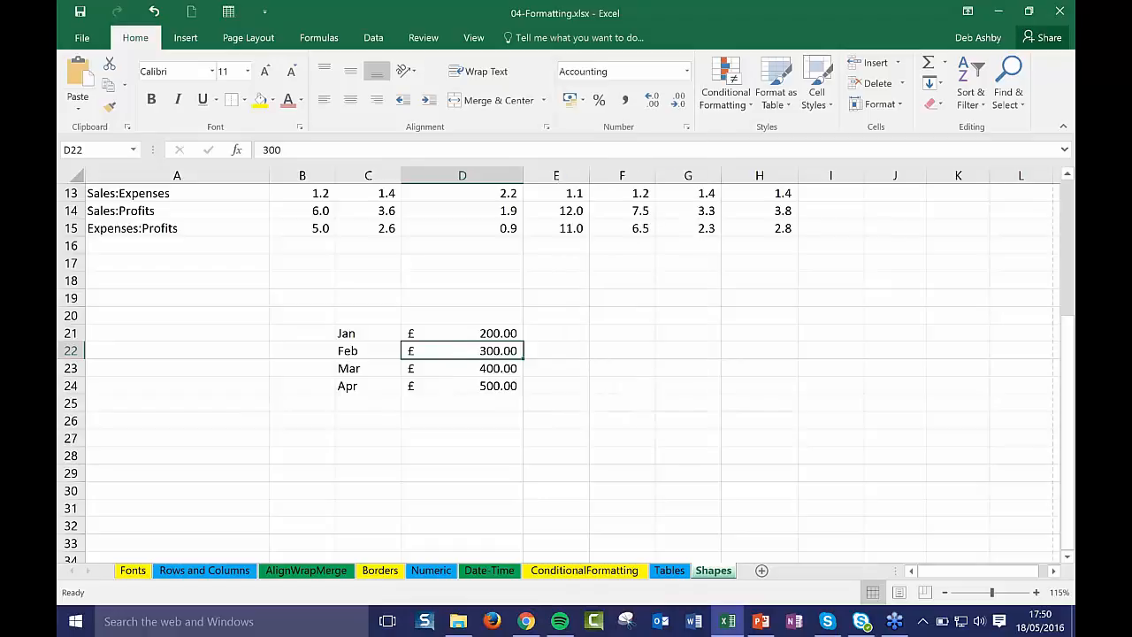
click(435, 334)
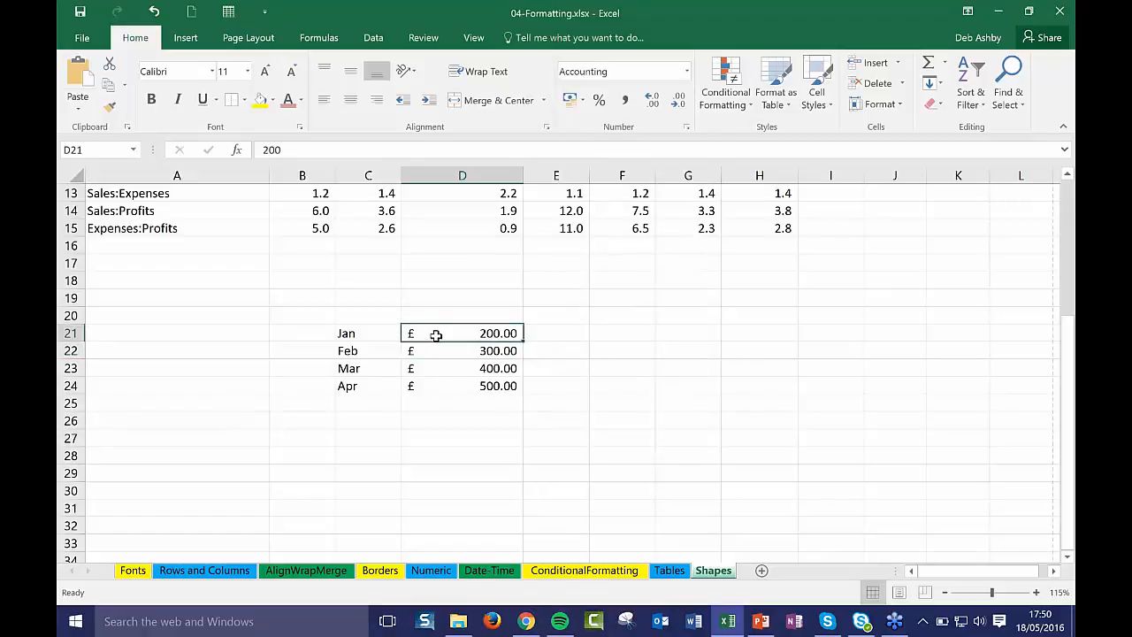
scroll(482, 347, up, 4)
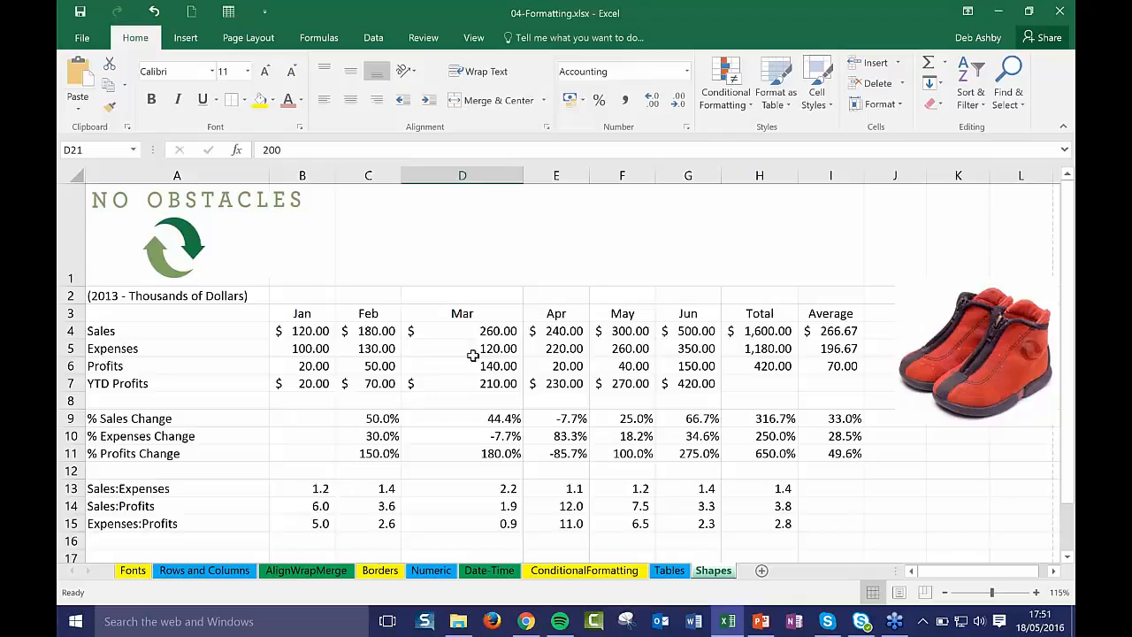
click(552, 334)
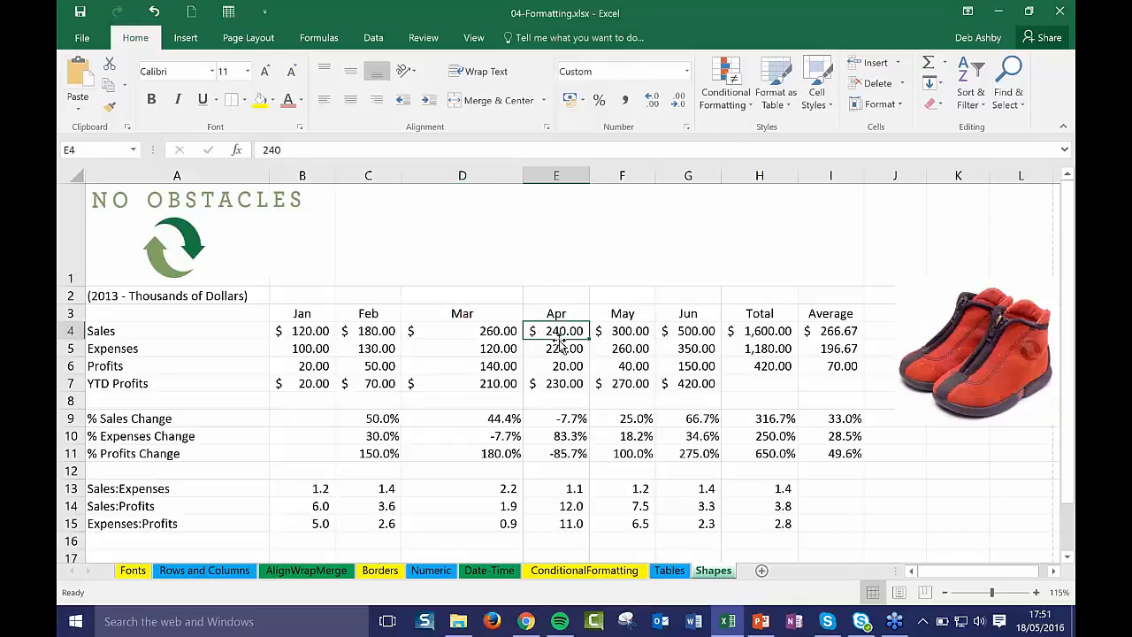
click(509, 399)
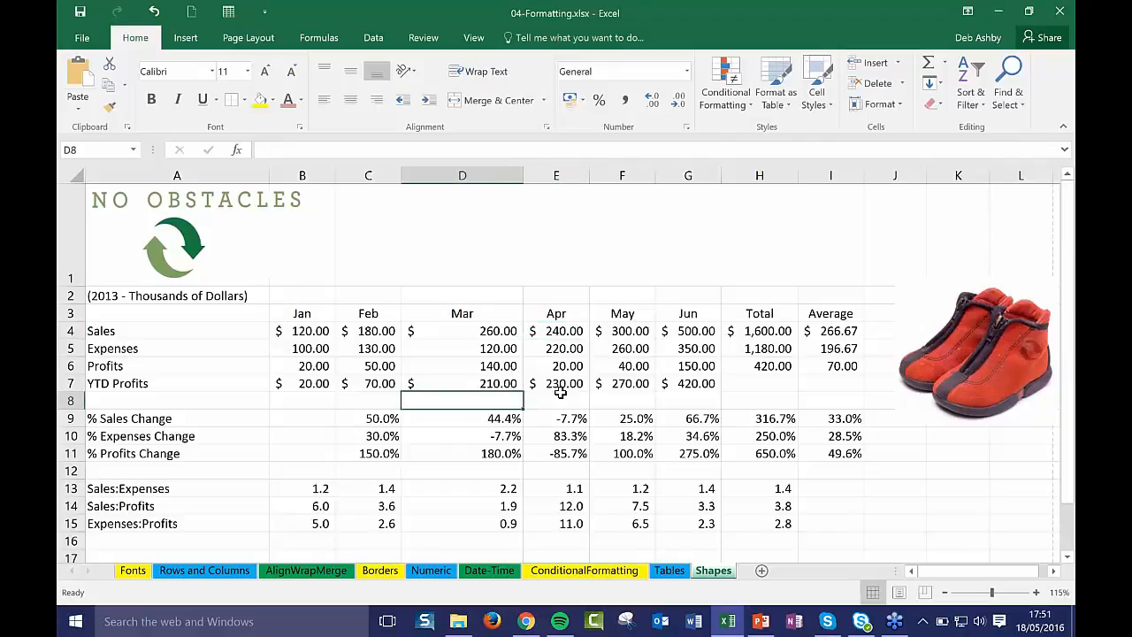
click(506, 332)
scroll(362, 475, down, 3)
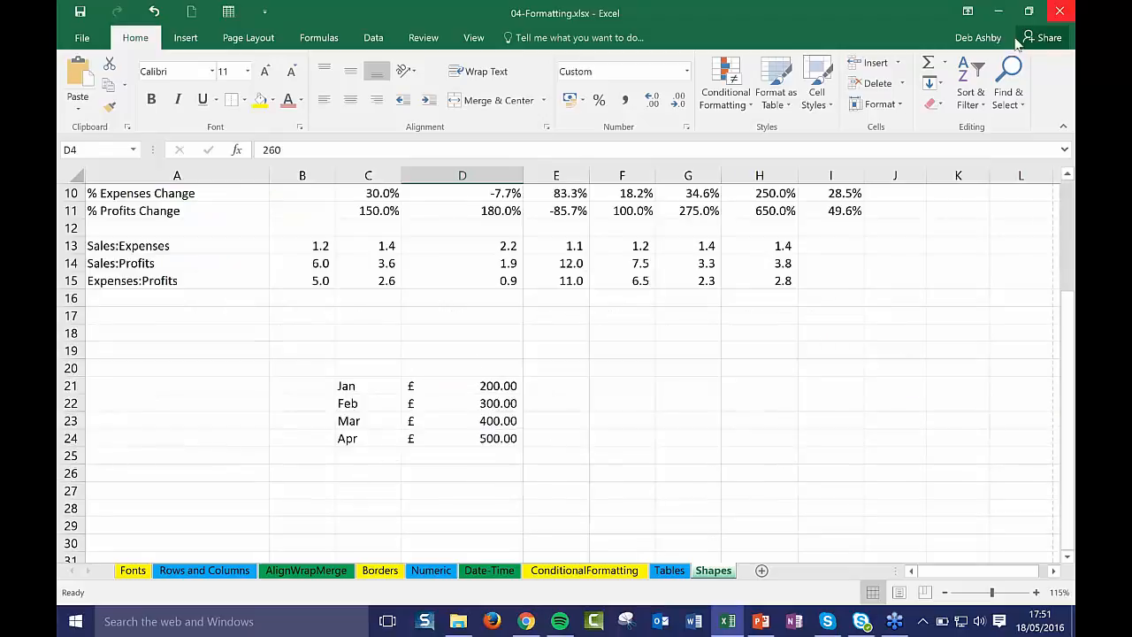
Step: Close 04-Formatting.xlsx without saving the changes and minimize the Ch04 folder window
click(1059, 11)
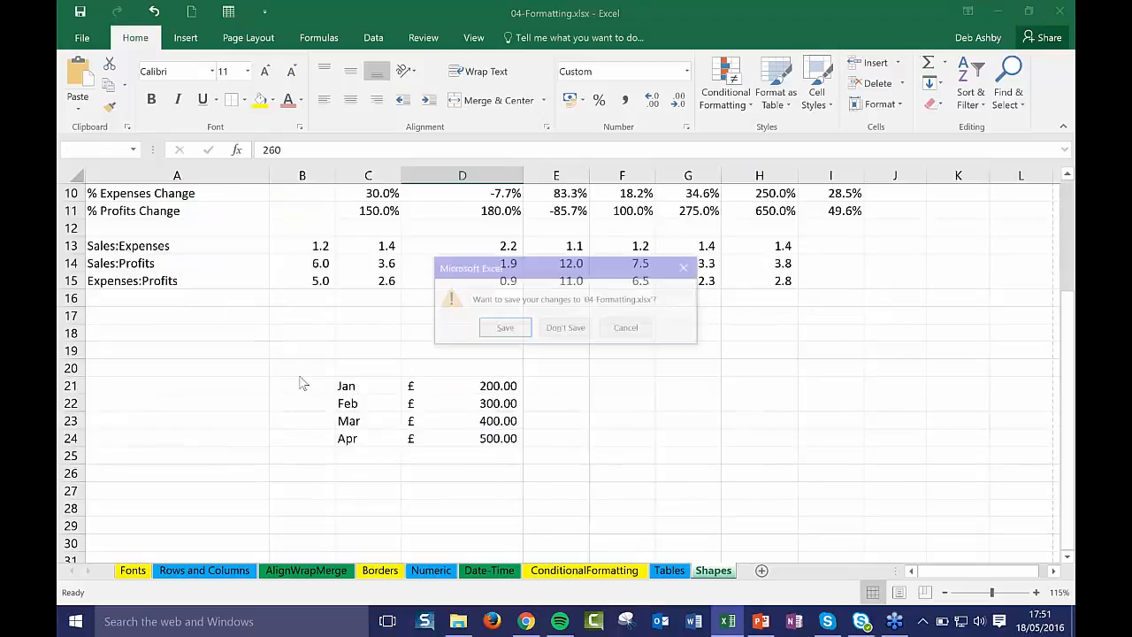
click(563, 328)
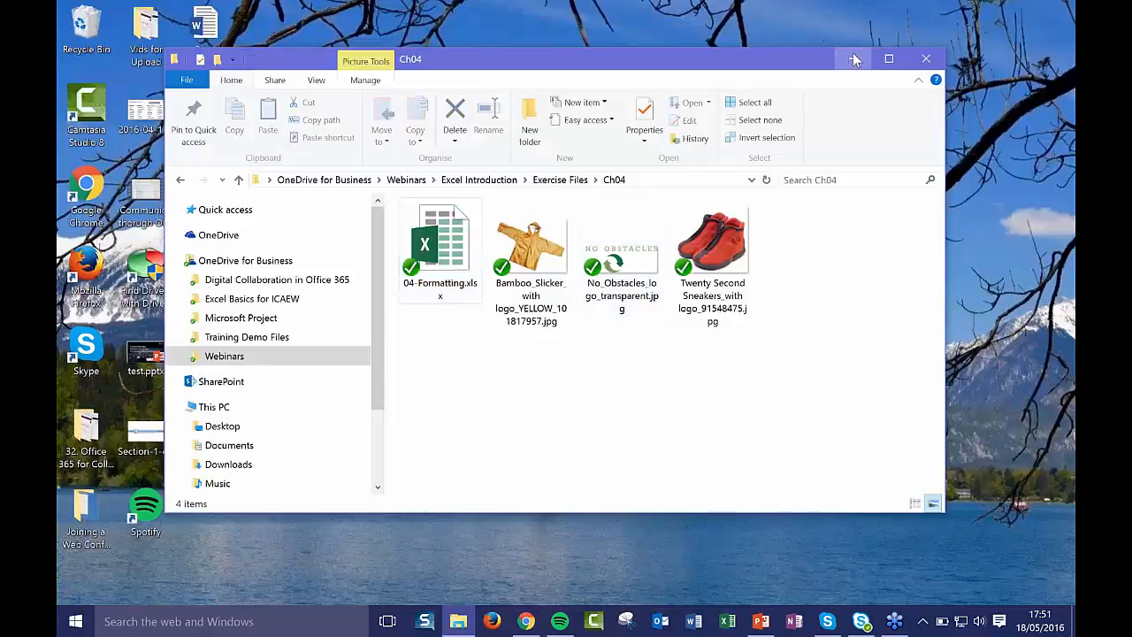
click(855, 59)
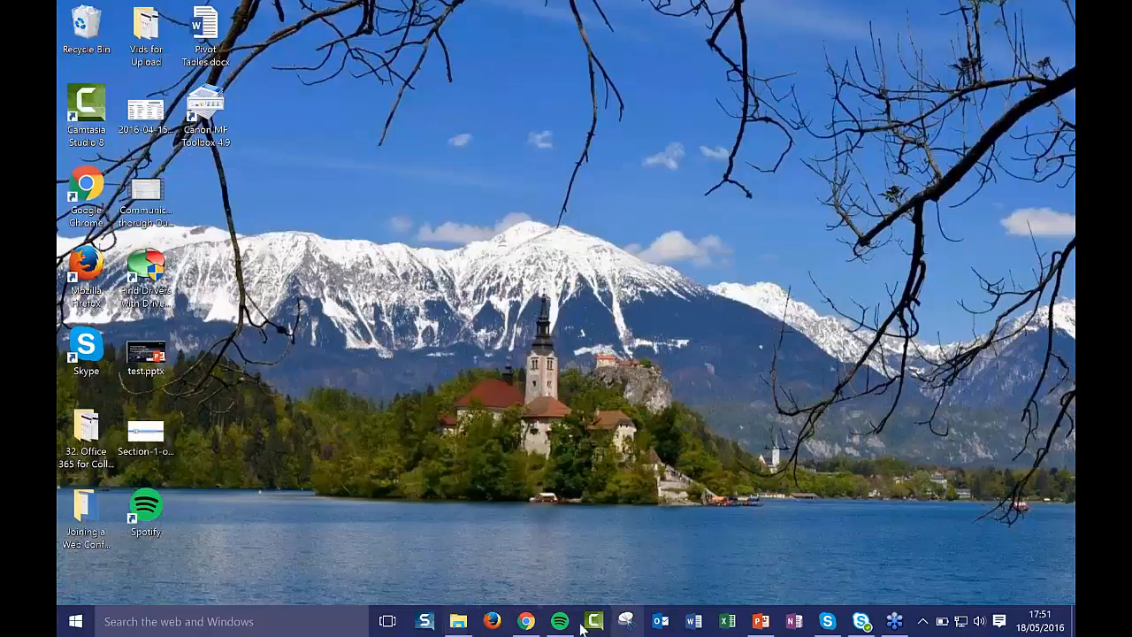
Step: Reopen 04-Formatting.xlsx from the Ch04 folder and look over the lower rows of the Fonts sheet
click(463, 623)
double_click(442, 247)
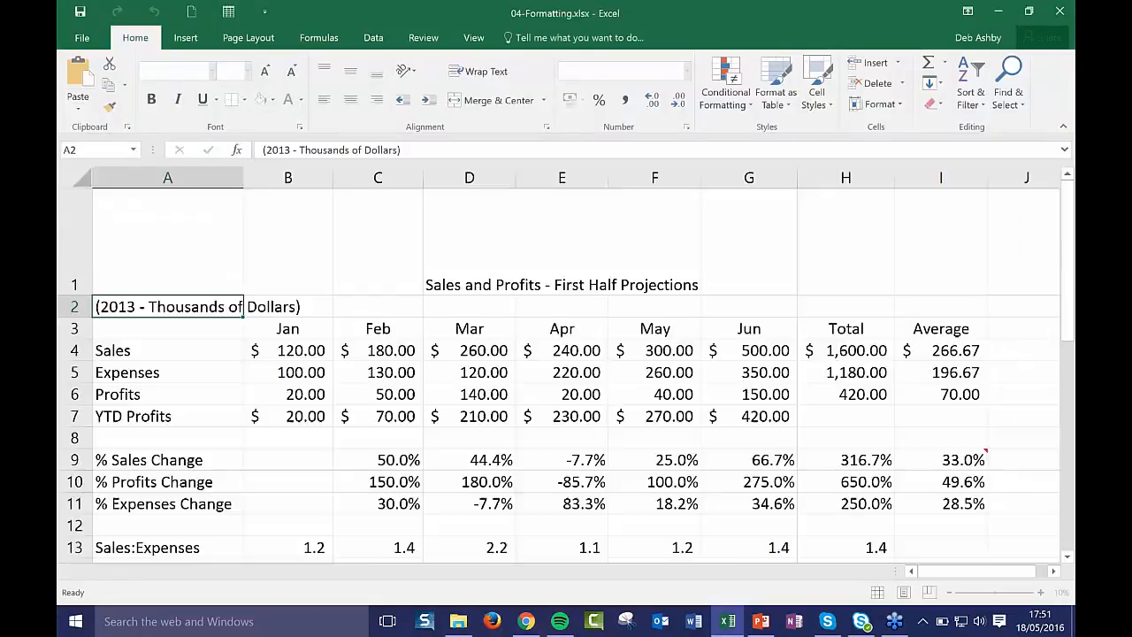
drag(1069, 283, 1067, 413)
click(566, 380)
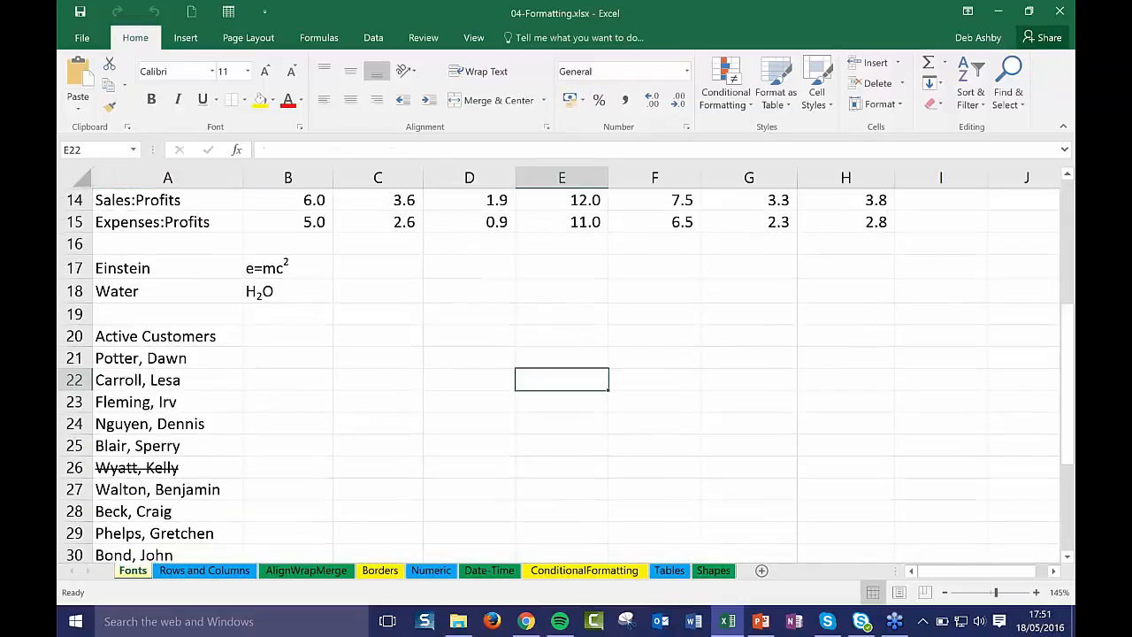
Step: Close the workbook without saving, return to the Ch04 folder in File Explorer and select 04-Formatting.xlsx
click(1059, 11)
click(565, 328)
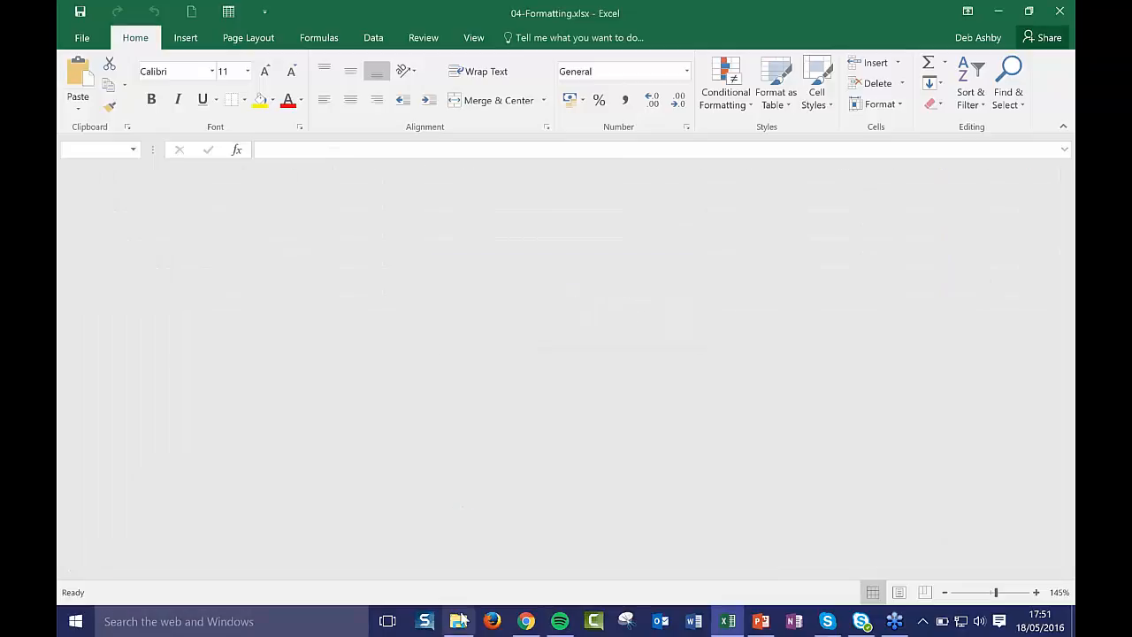
click(459, 621)
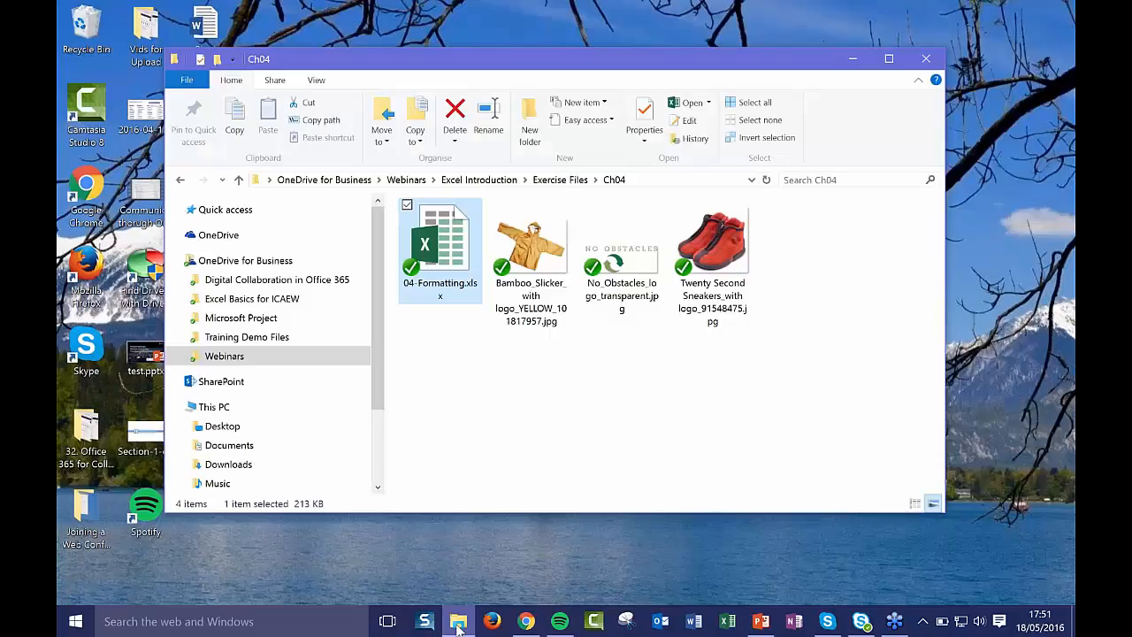
click(459, 623)
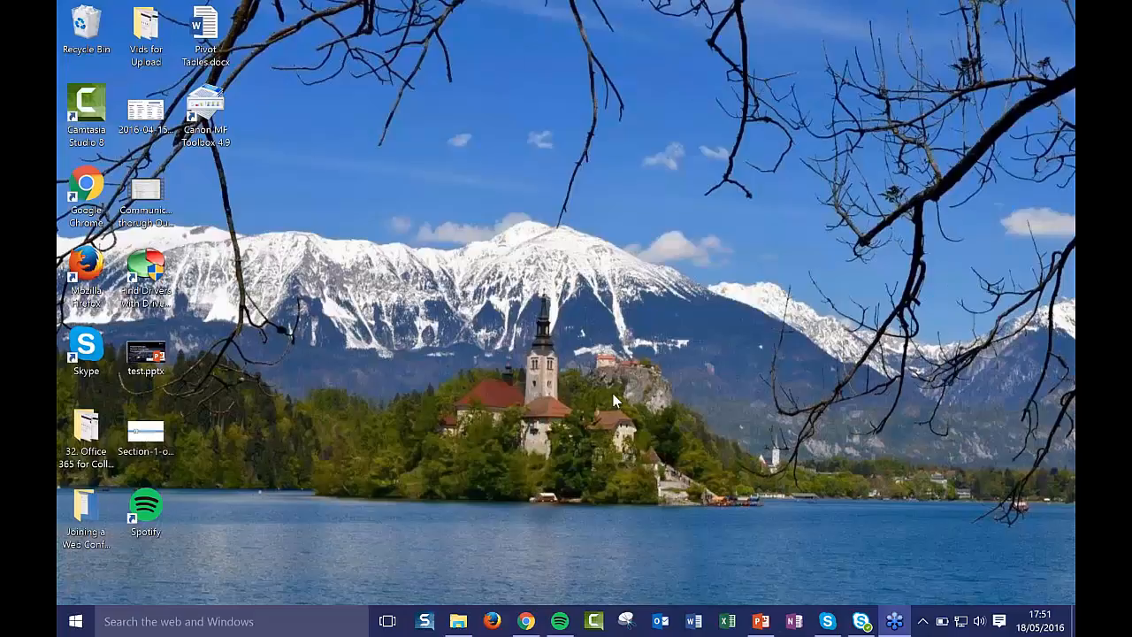
click(458, 621)
click(468, 386)
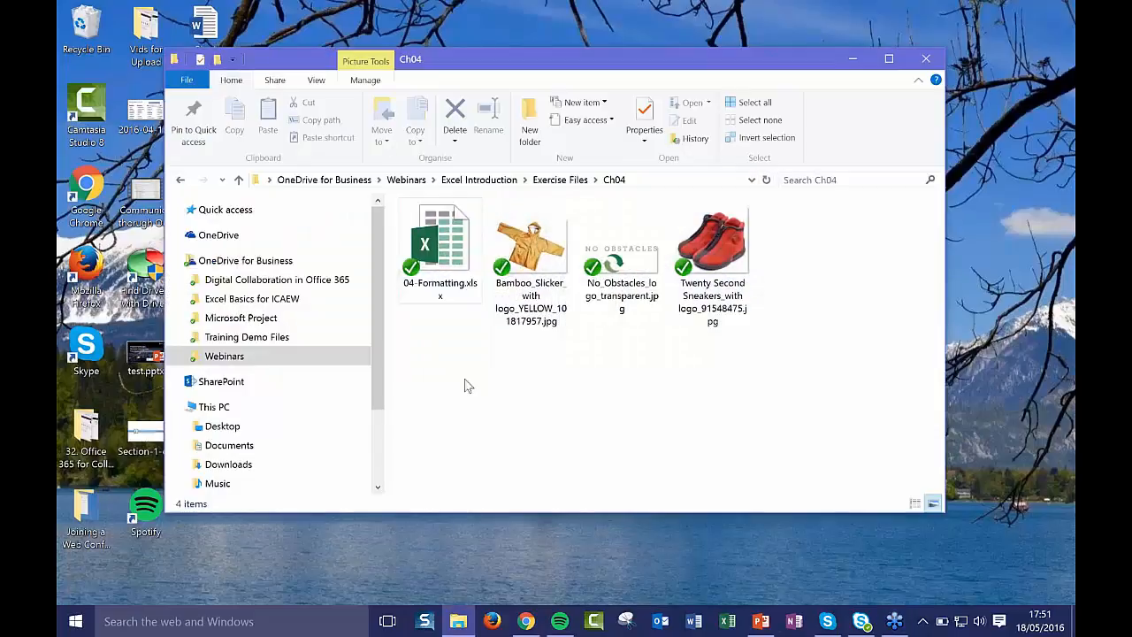
click(433, 255)
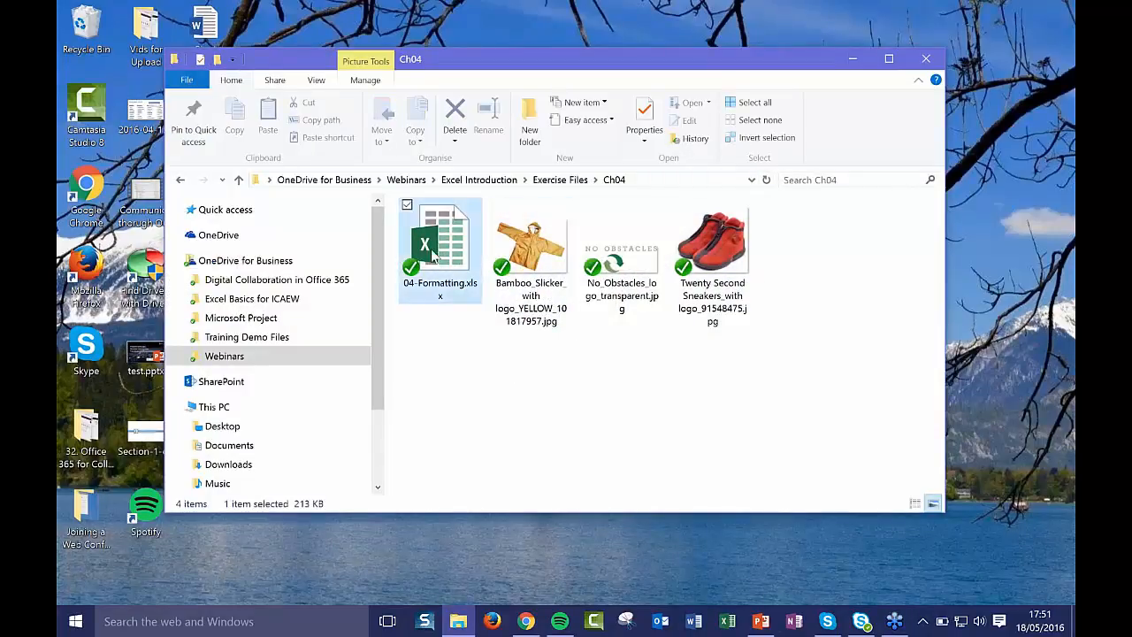
Step: Reopen 04-Formatting.xlsx from the Ch04 folder
double_click(433, 254)
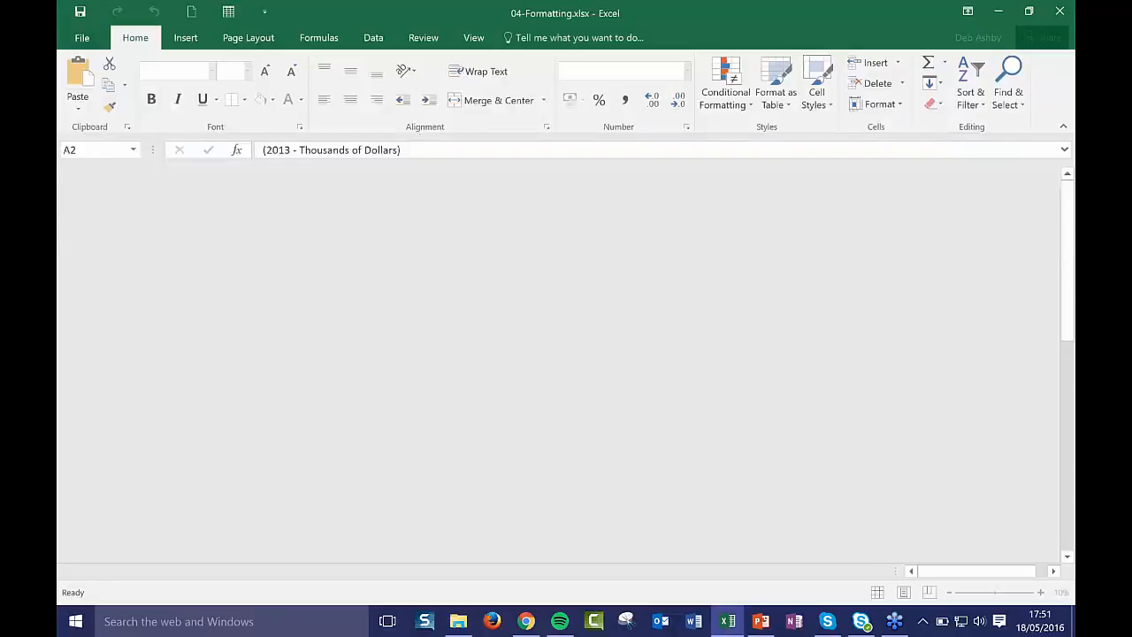
click(489, 309)
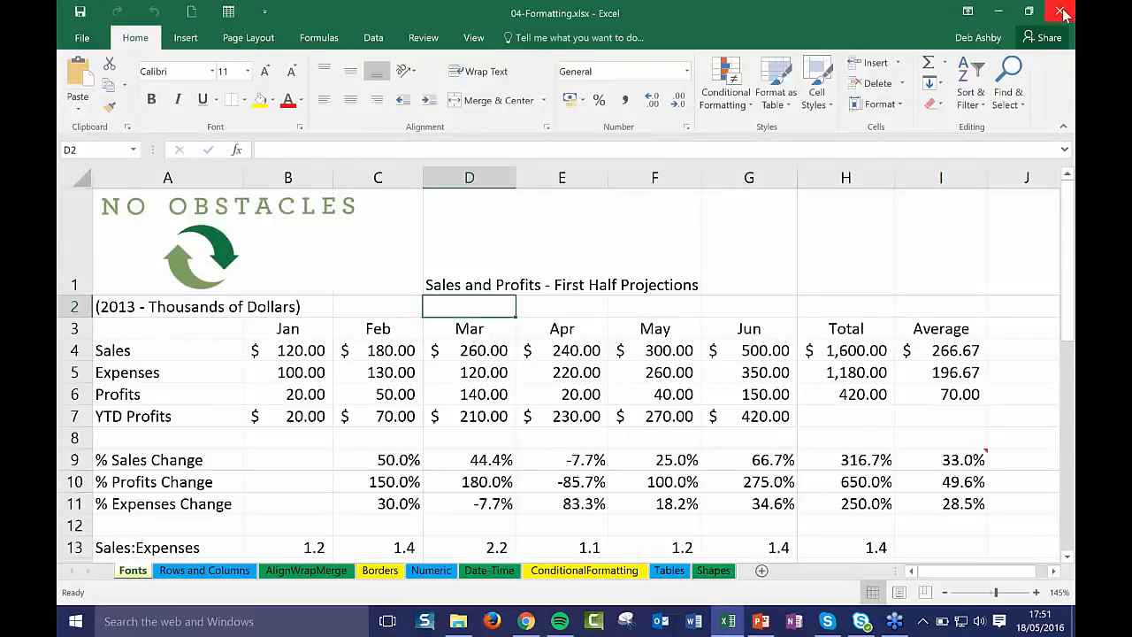
click(622, 346)
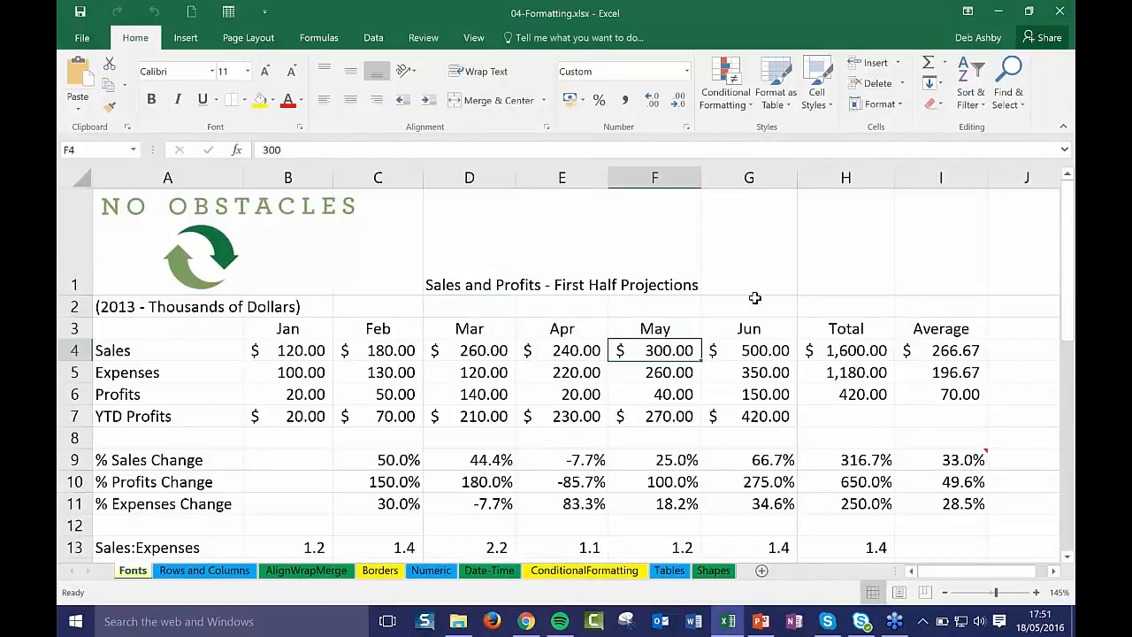
Step: Enter the caret symbol ^ in cell E31, in the blank area beside the customer list on the Fonts sheet
scroll(754, 298, down, 8)
click(562, 332)
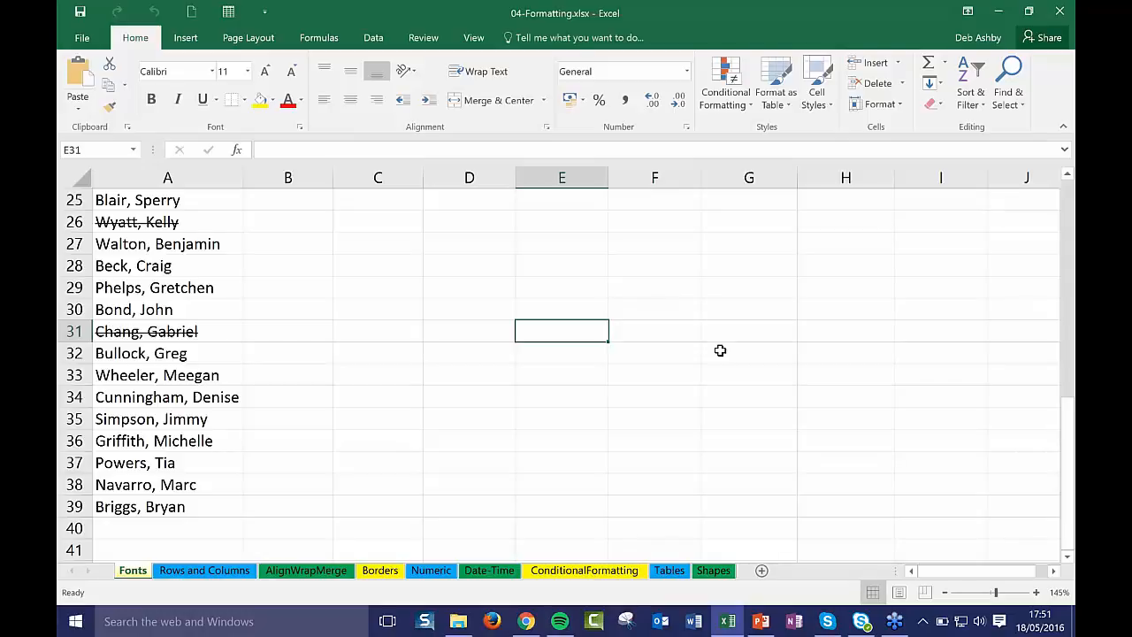
text(^)
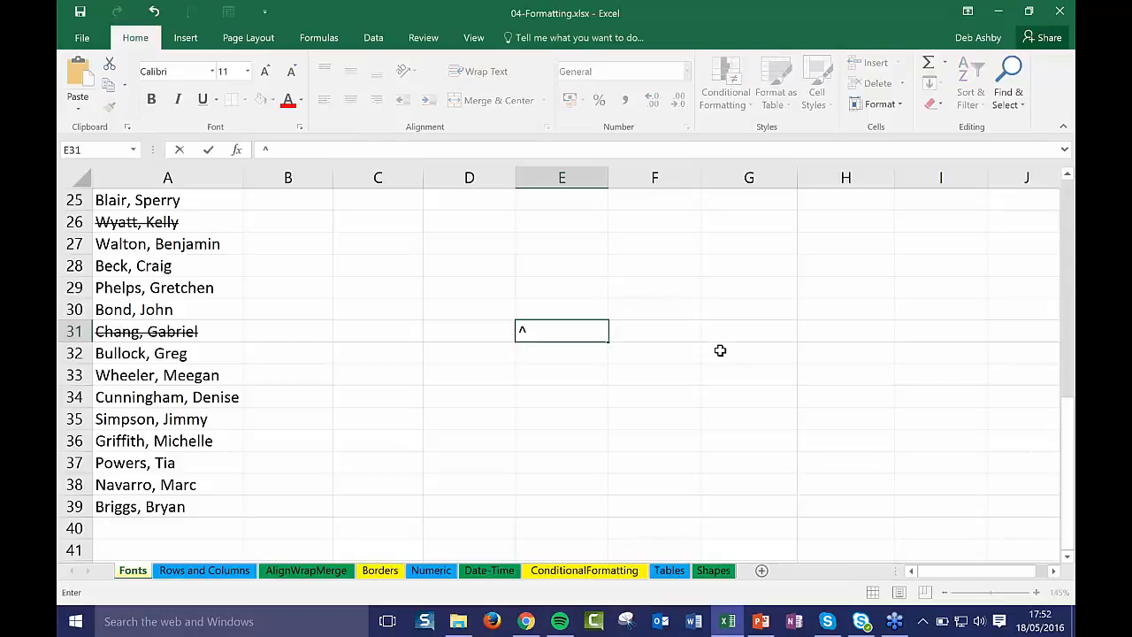
click(664, 333)
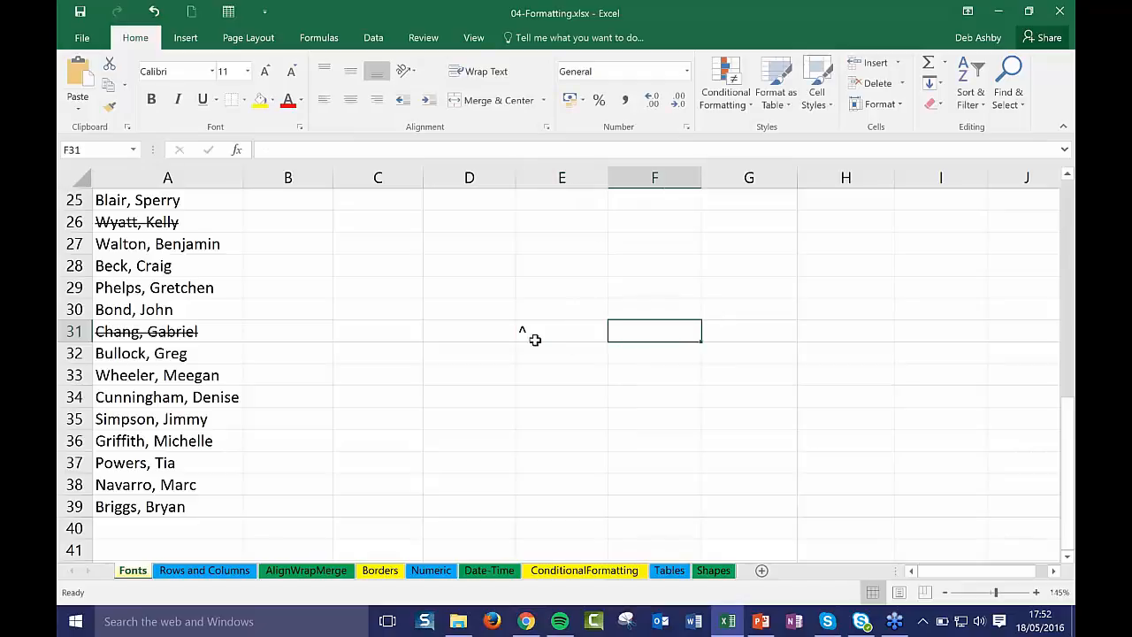
click(561, 331)
Step: Enter ( ) in cell E30 above the caret and * / in cell E32 below it
click(541, 316)
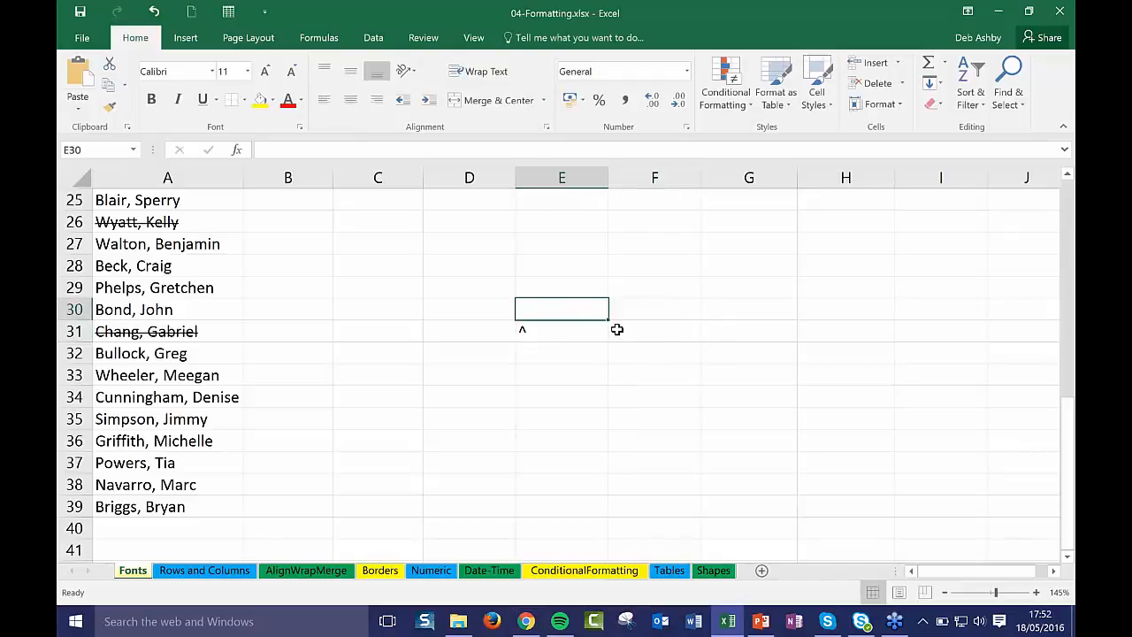
text(())
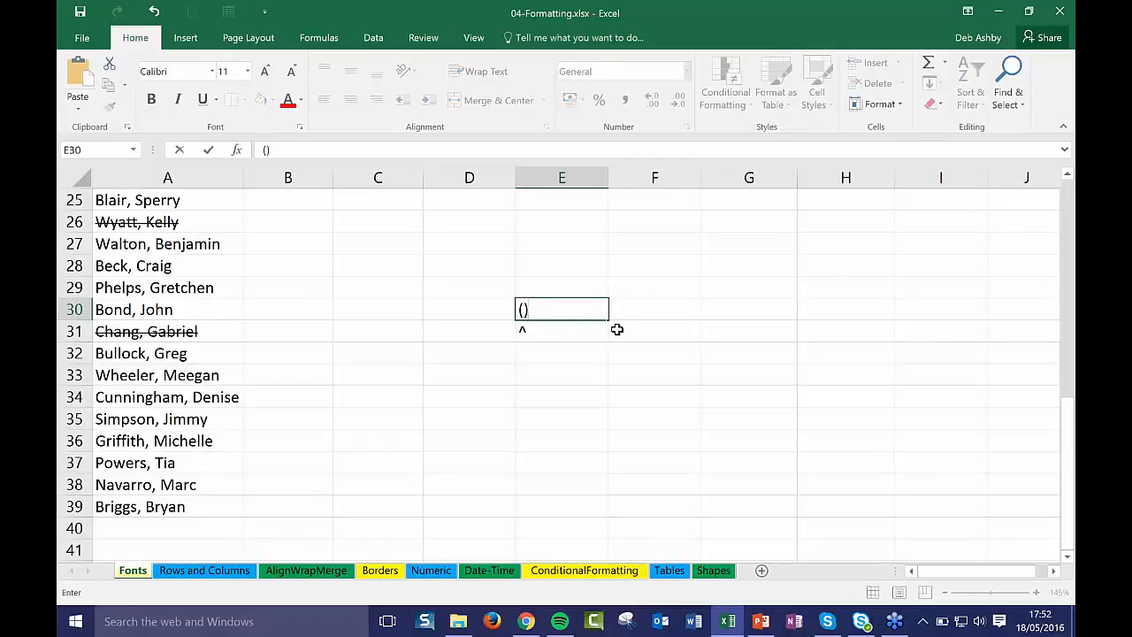
key(BackSpace)
text())
key(Return)
click(563, 355)
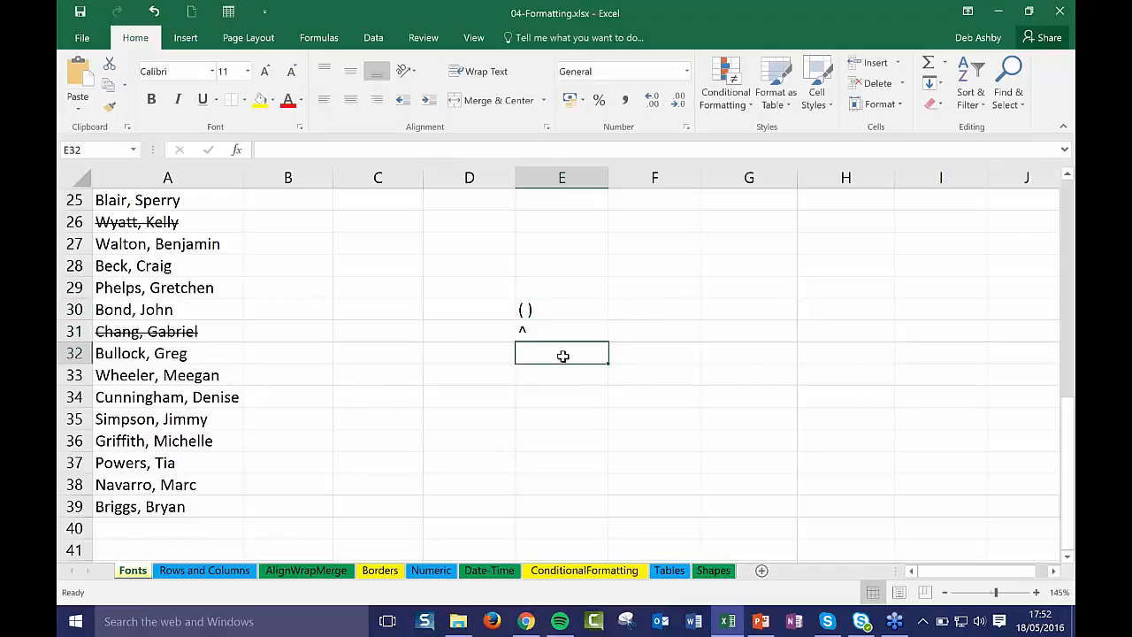
text(* /)
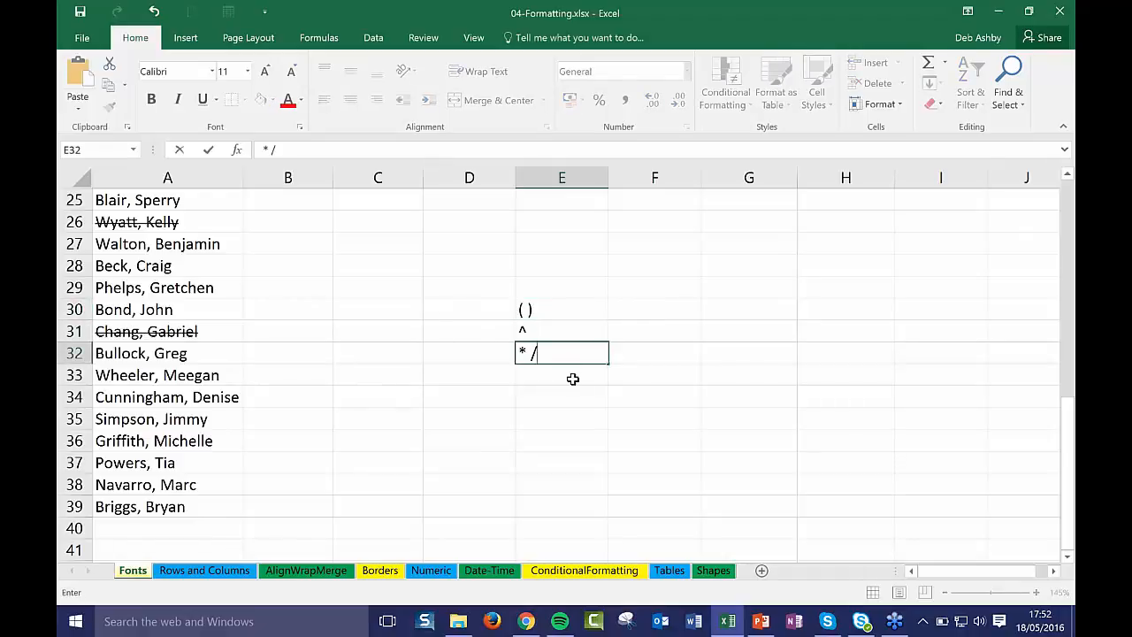
key(Return)
text(+ -)
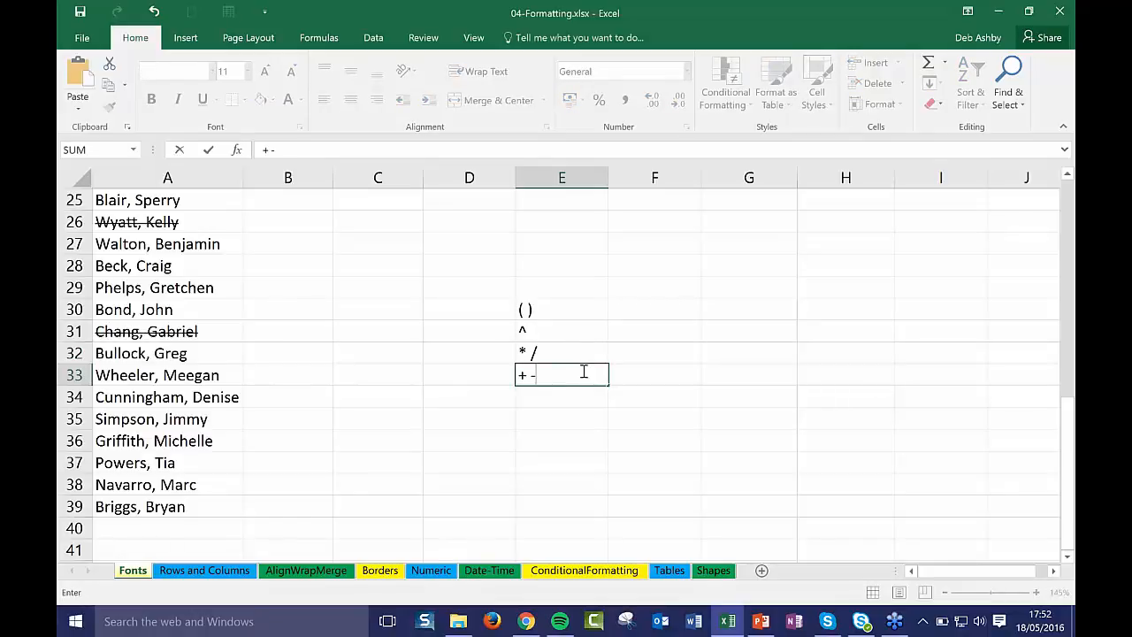
click(675, 352)
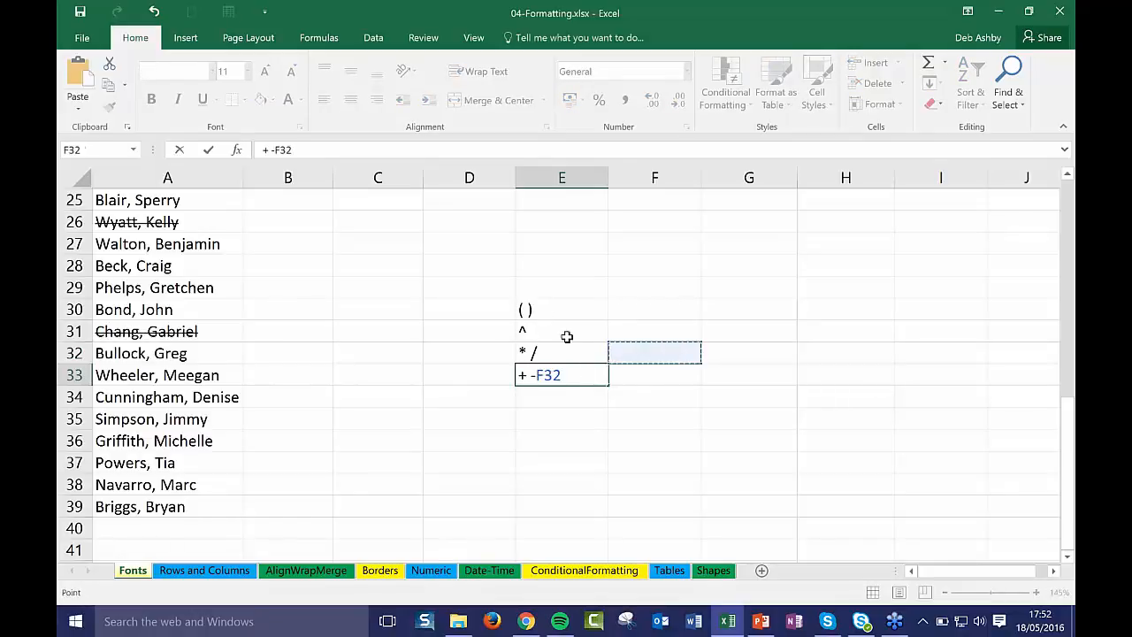
click(567, 331)
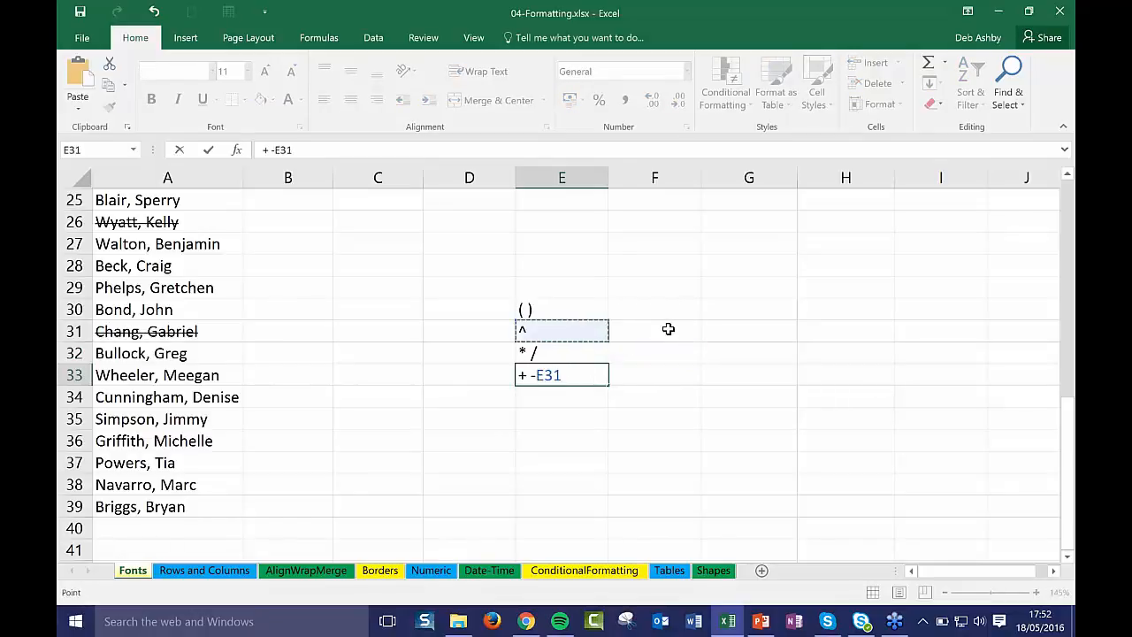
scroll(667, 329, up, 8)
click(668, 329)
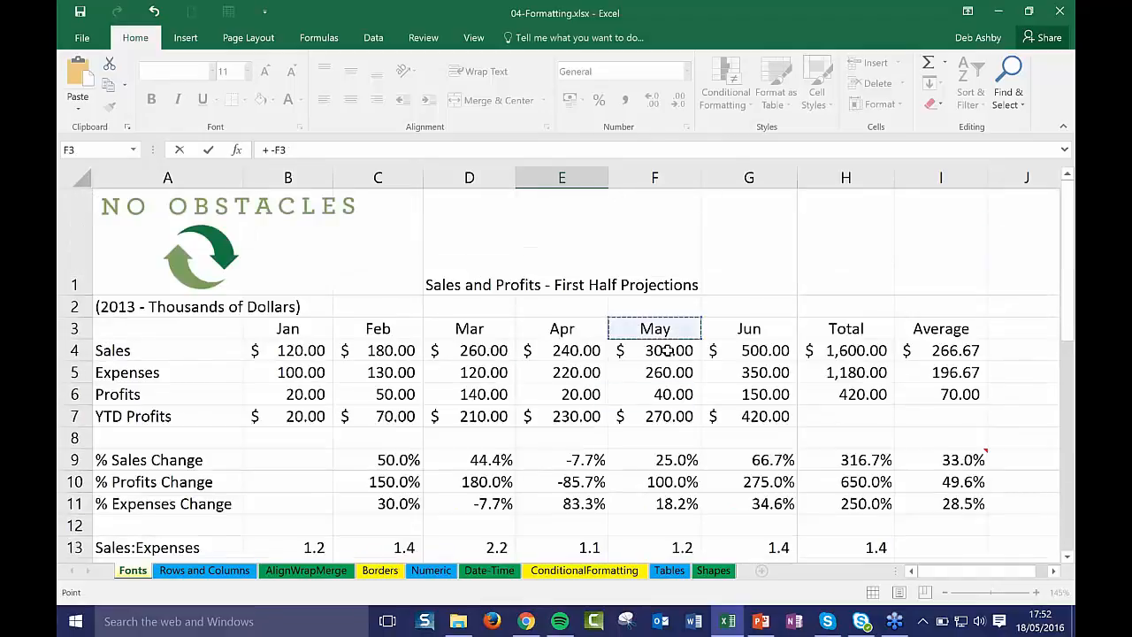
click(658, 351)
click(732, 309)
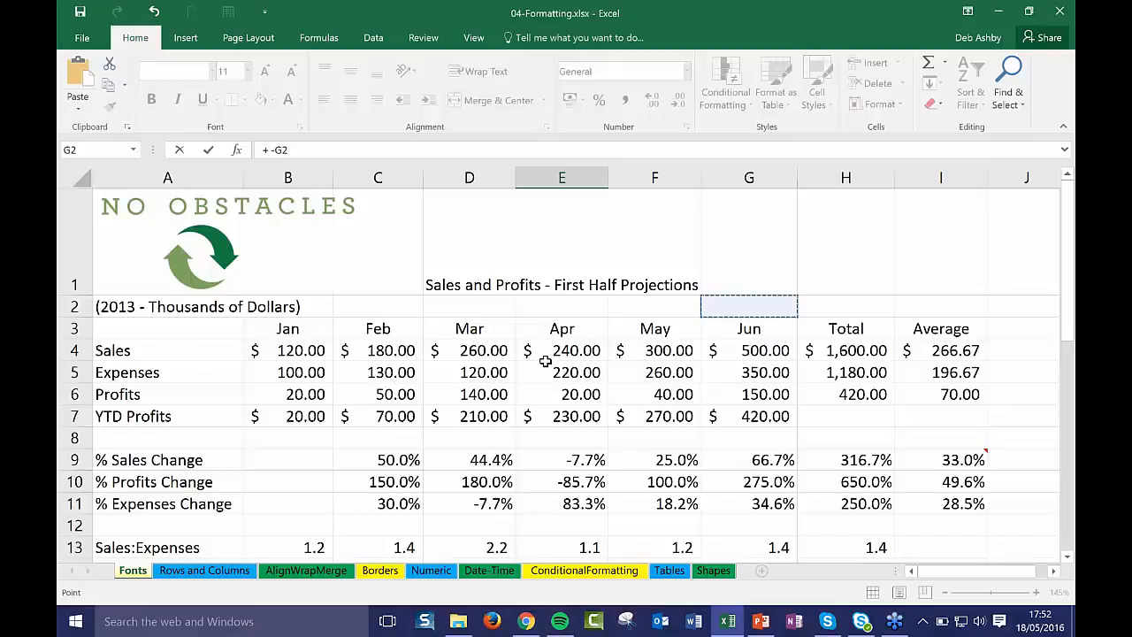
scroll(545, 361, down, 7)
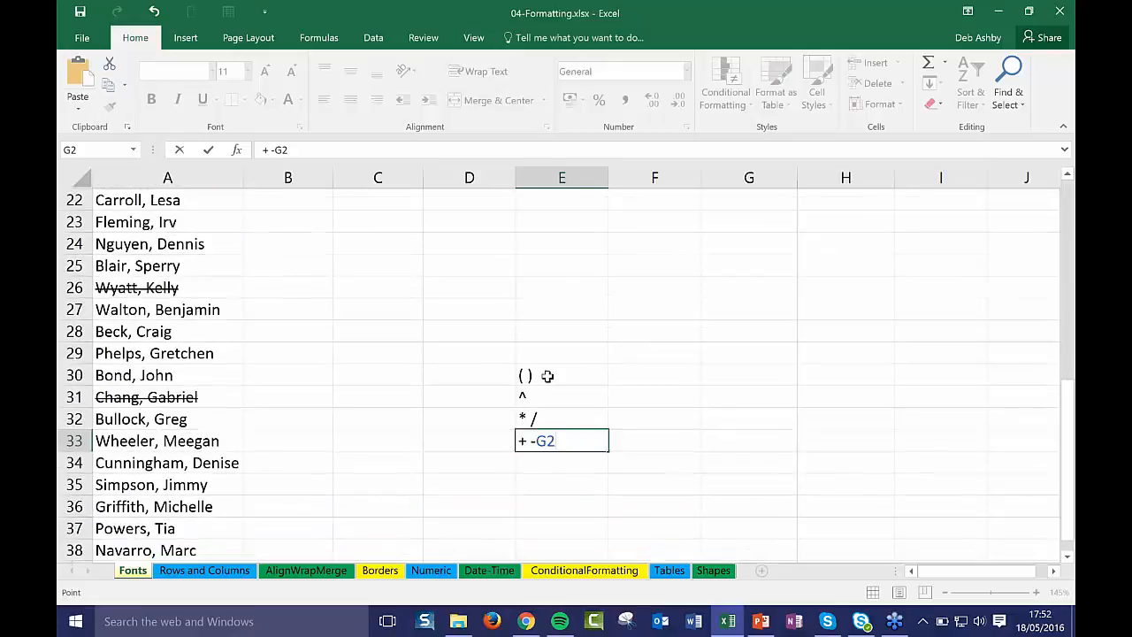
click(547, 376)
click(679, 355)
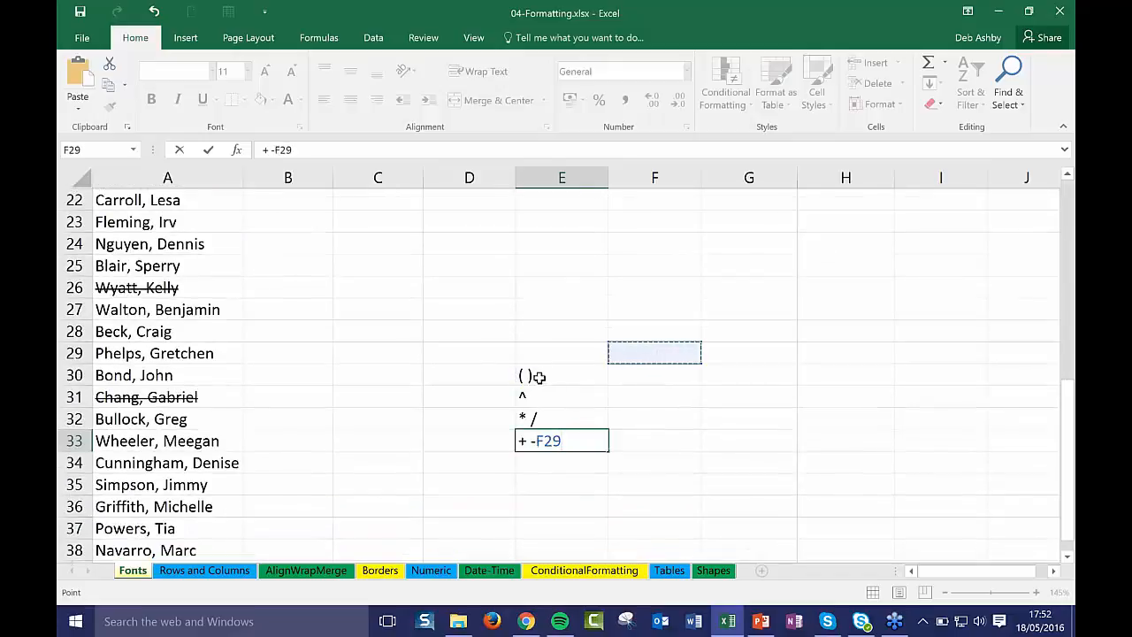
drag(537, 377, 588, 437)
click(663, 417)
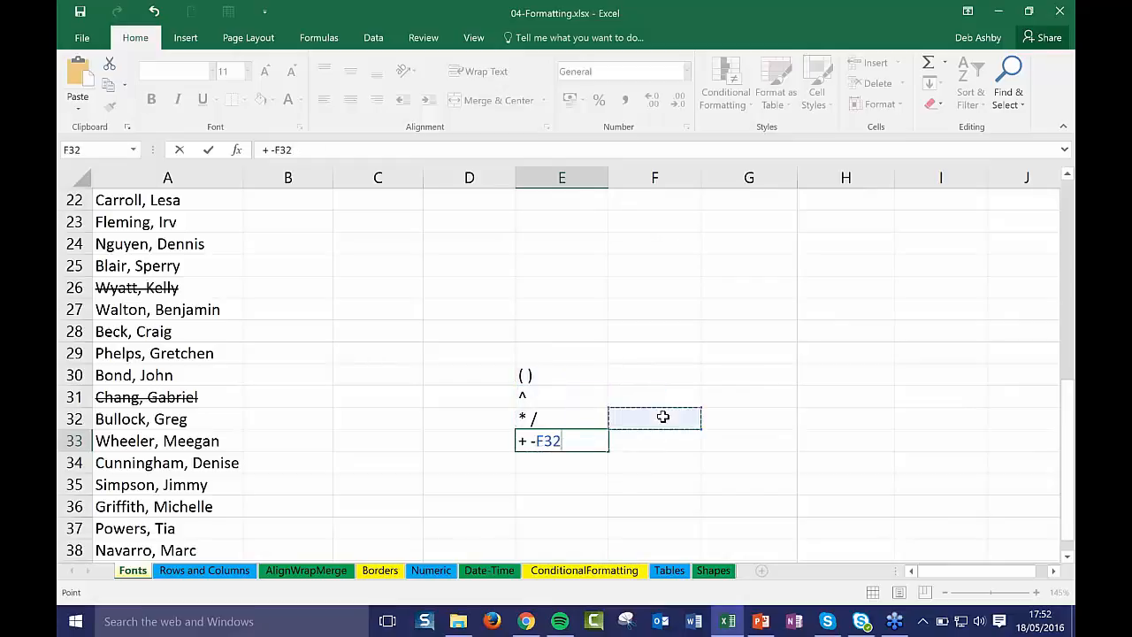
key(Escape)
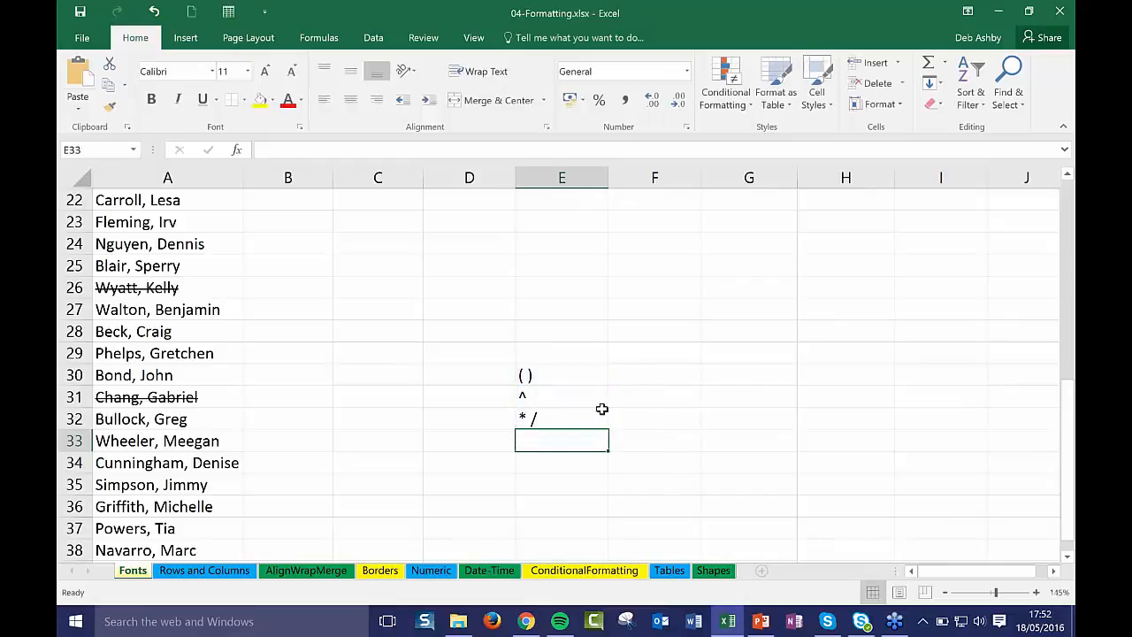
Step: Review the order of the operator symbols in cells E30 to E32
click(570, 376)
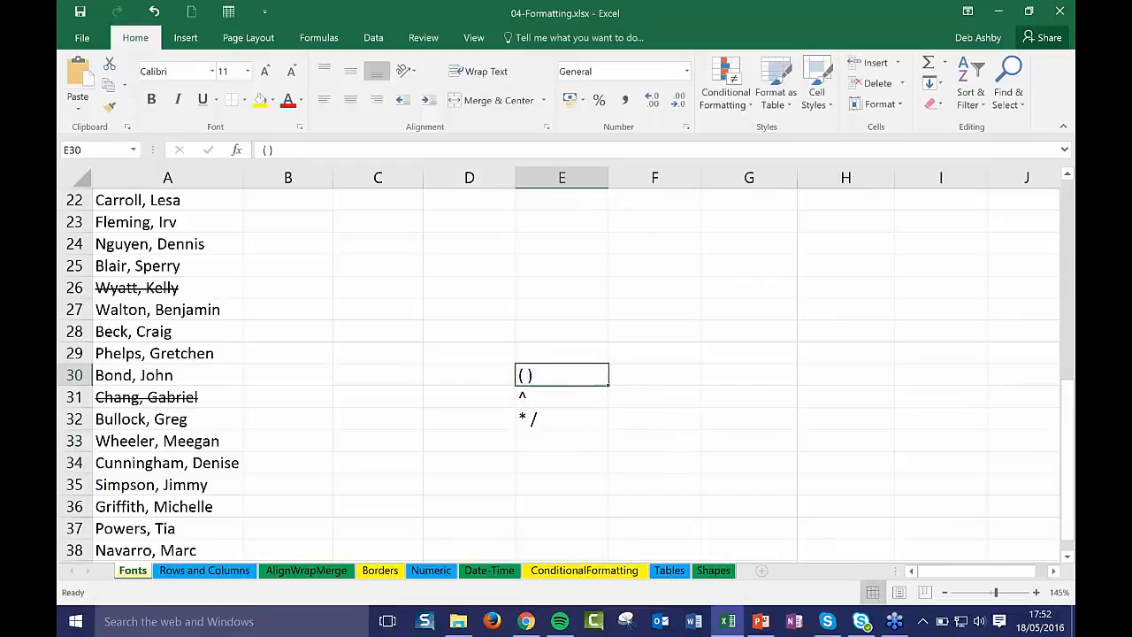
click(529, 401)
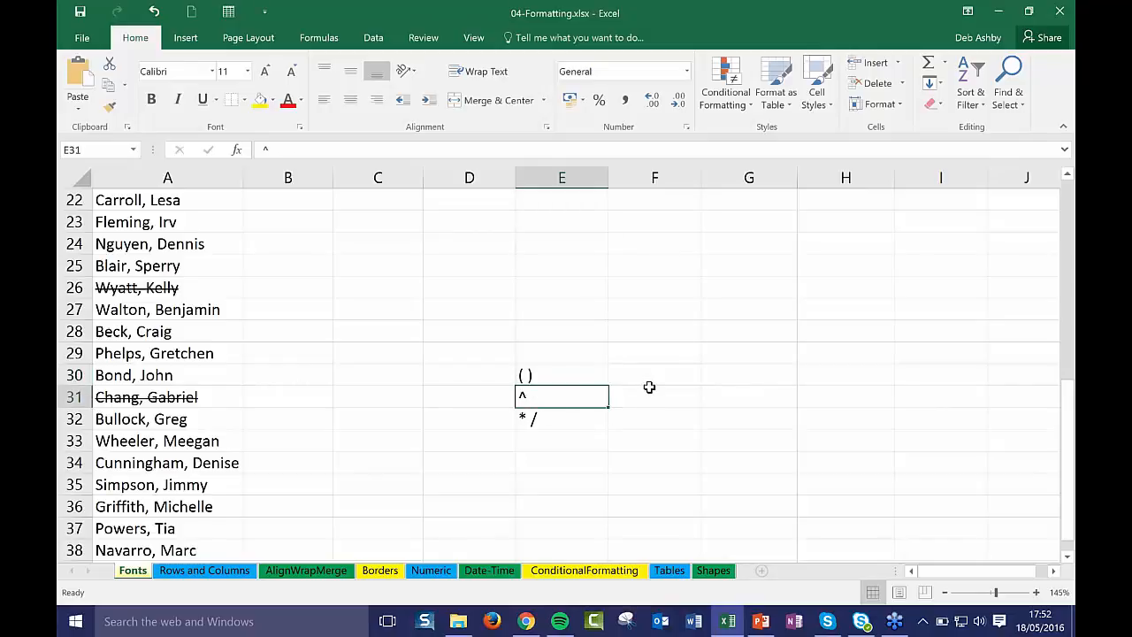
click(540, 418)
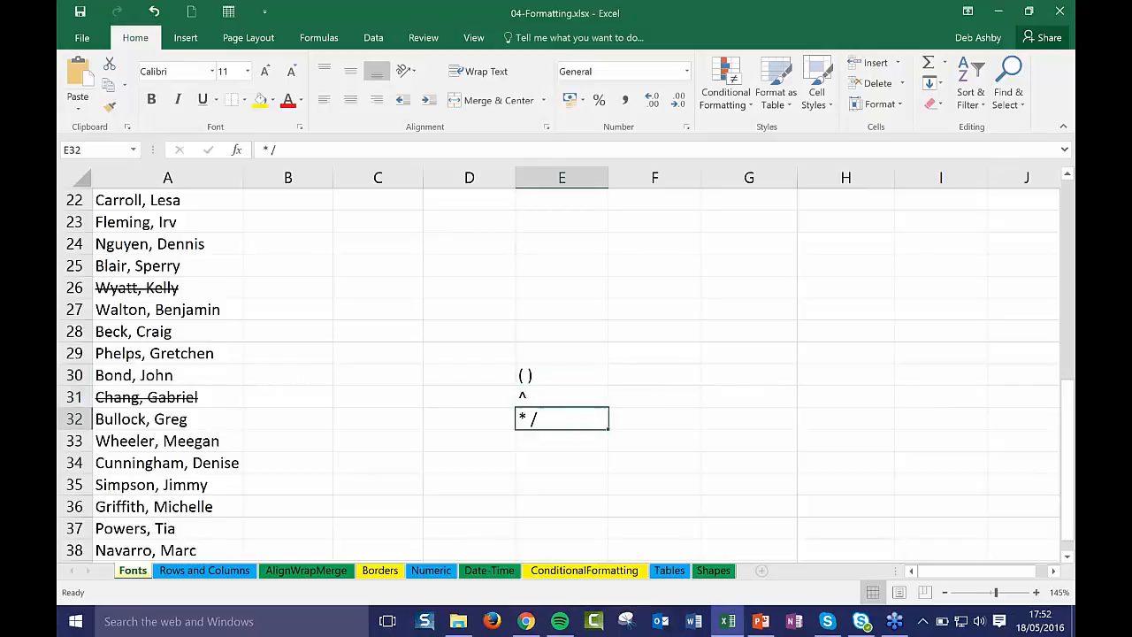
click(554, 451)
click(553, 403)
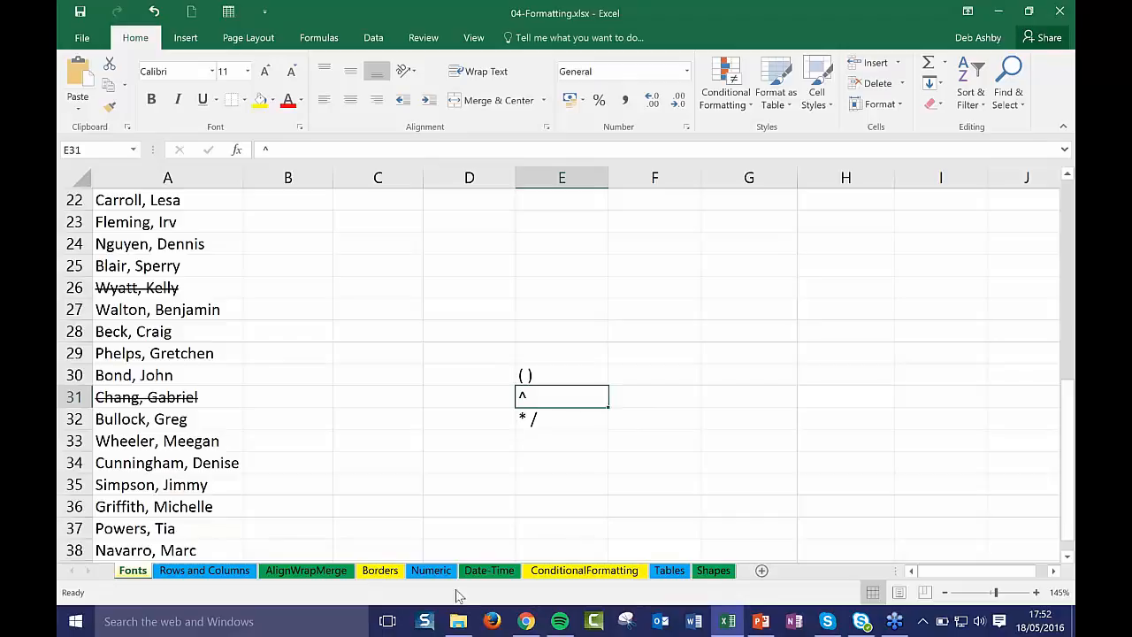
click(662, 380)
click(545, 354)
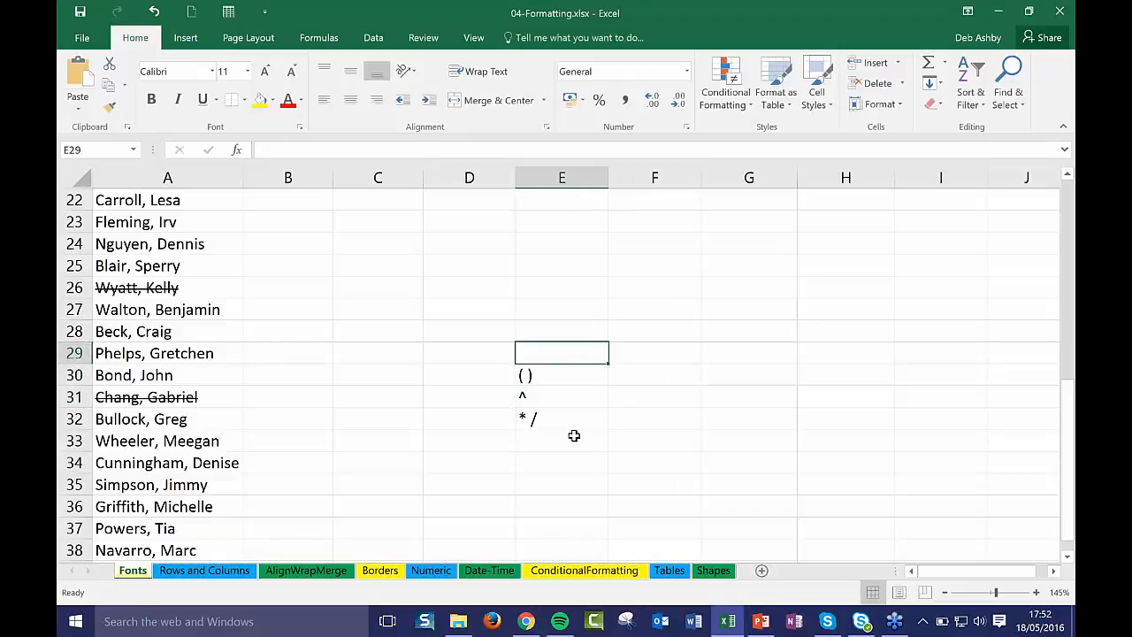
scroll(574, 435, up, 7)
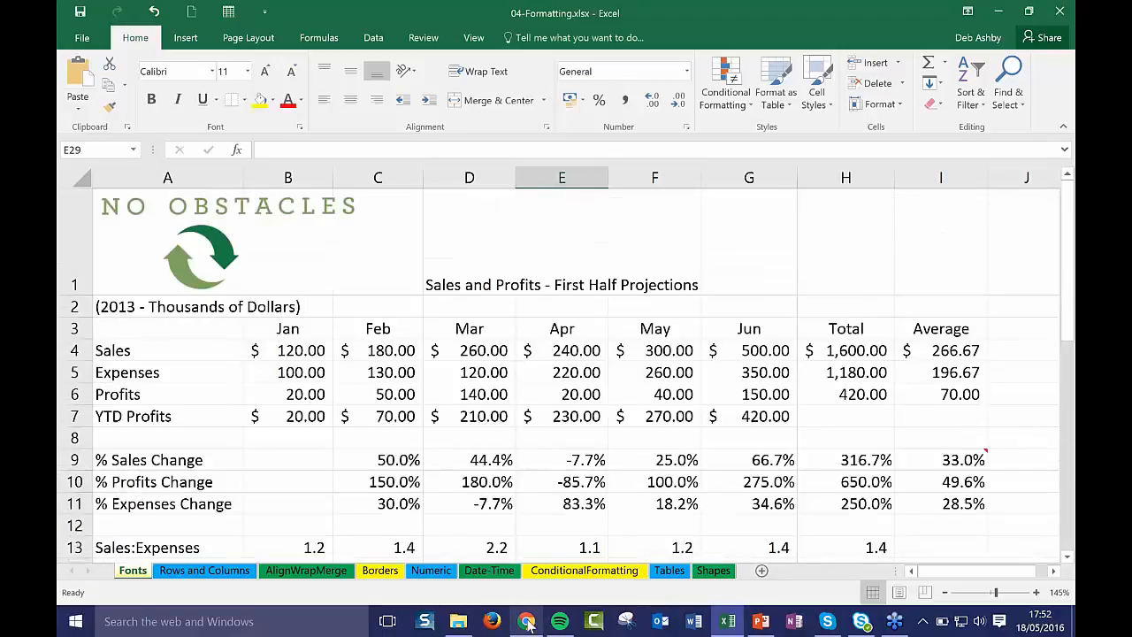
Step: Switch to Chrome and search Google in a new tab for "carat symbol excel"
click(526, 621)
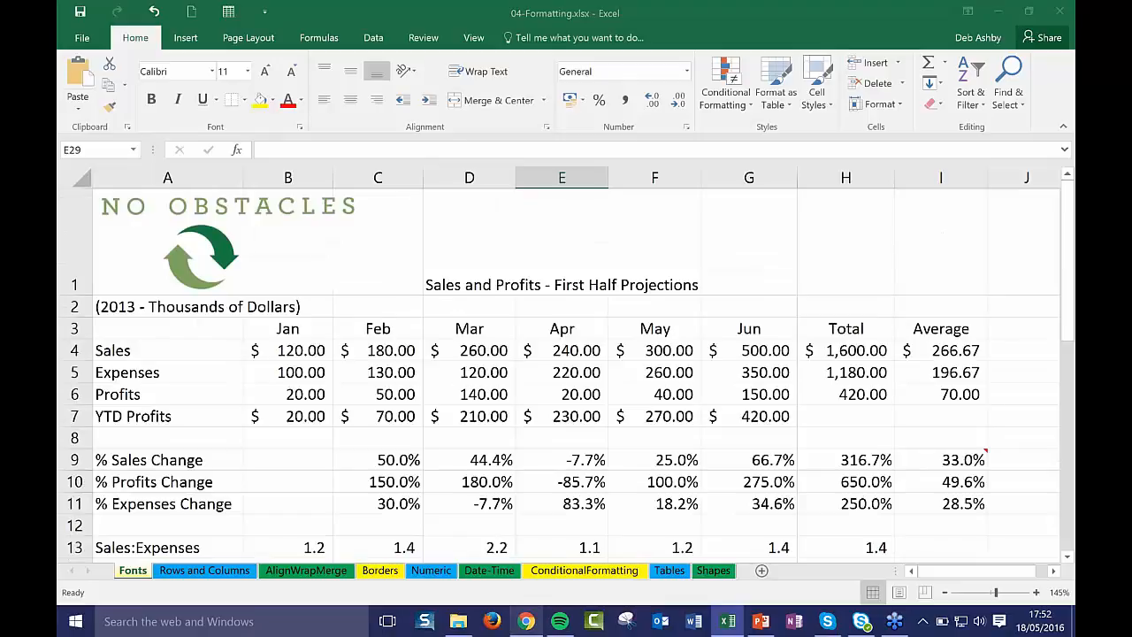
key(ctrl+t)
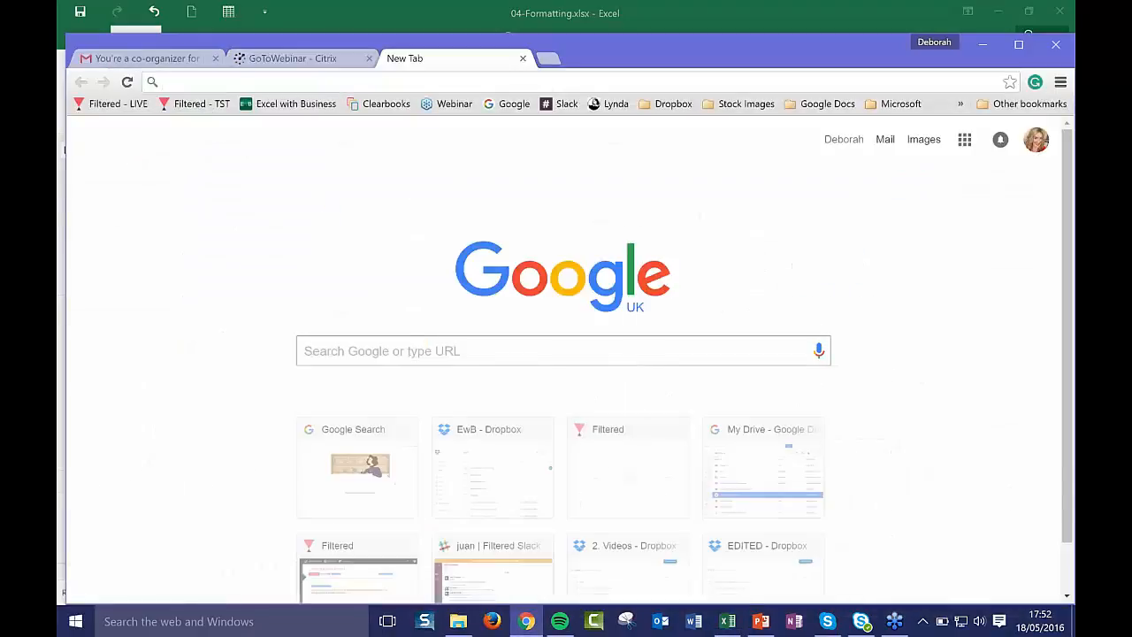
click(386, 347)
text(car)
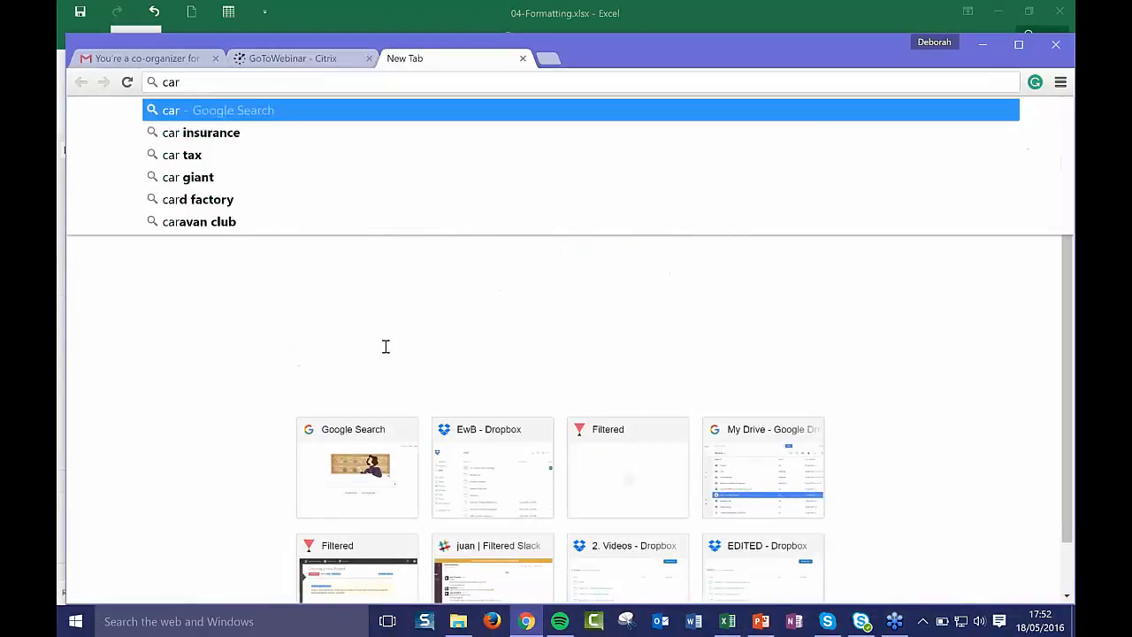
text(at sym)
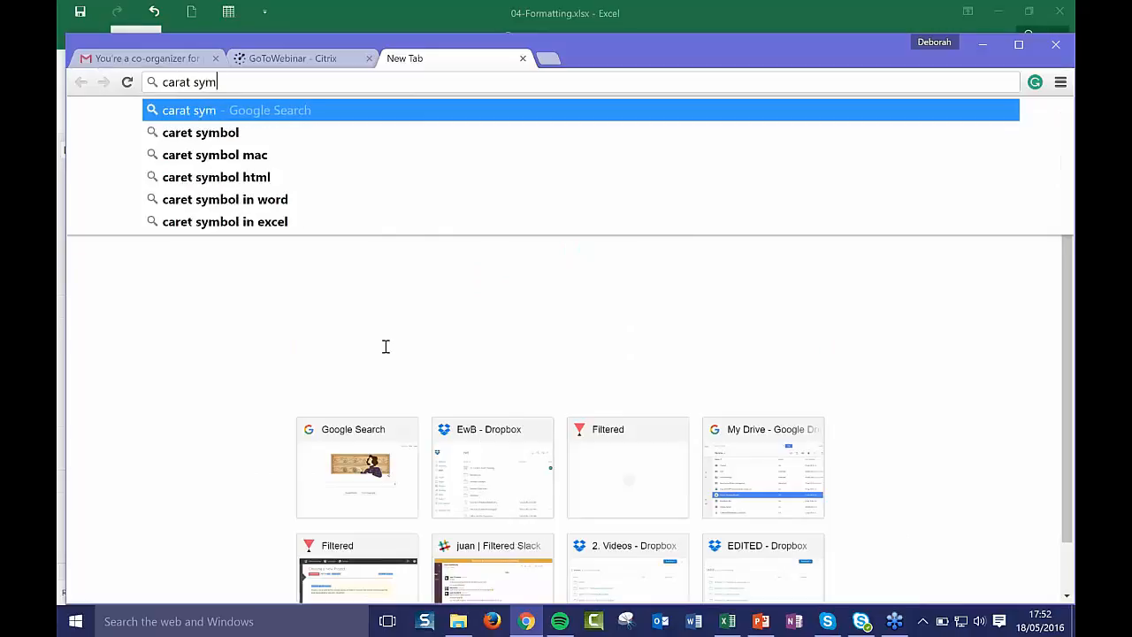
text(bol excel)
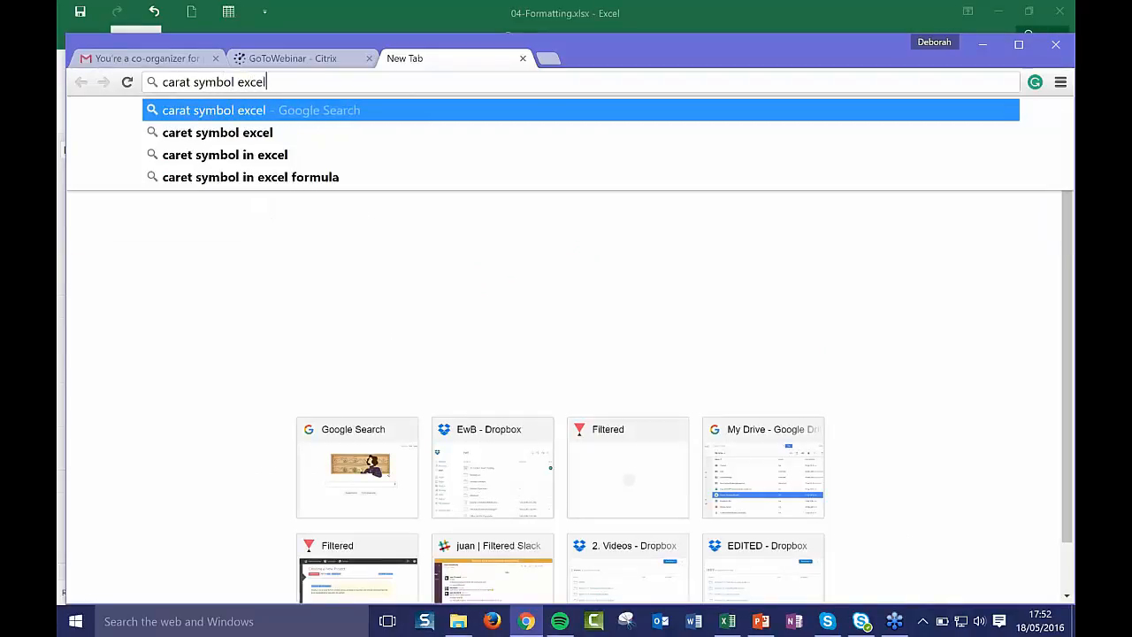
key(Return)
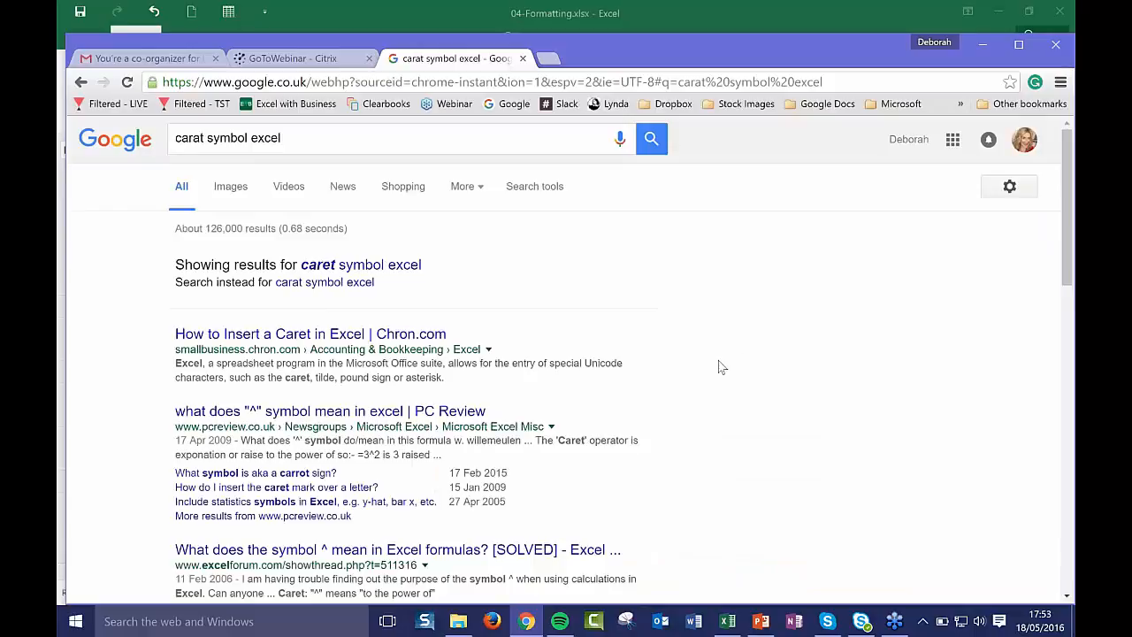
Step: Look over the search results for the meaning of the ^ symbol in Excel, and minimize the browser window
scroll(721, 367, down, 2)
scroll(721, 367, down, 3)
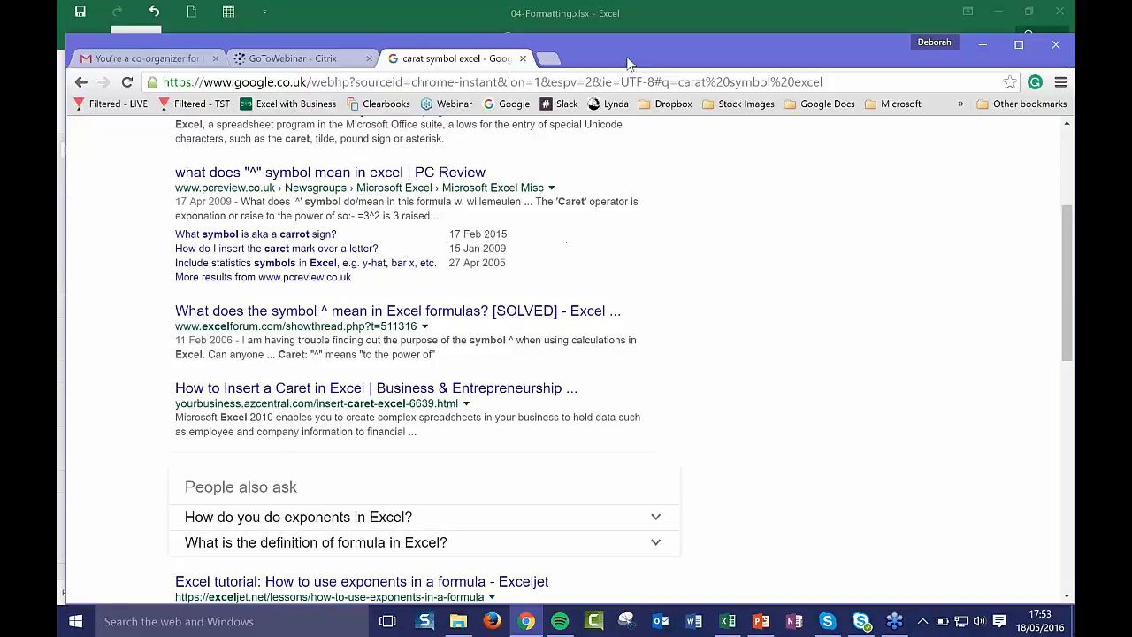
drag(631, 44, 622, 39)
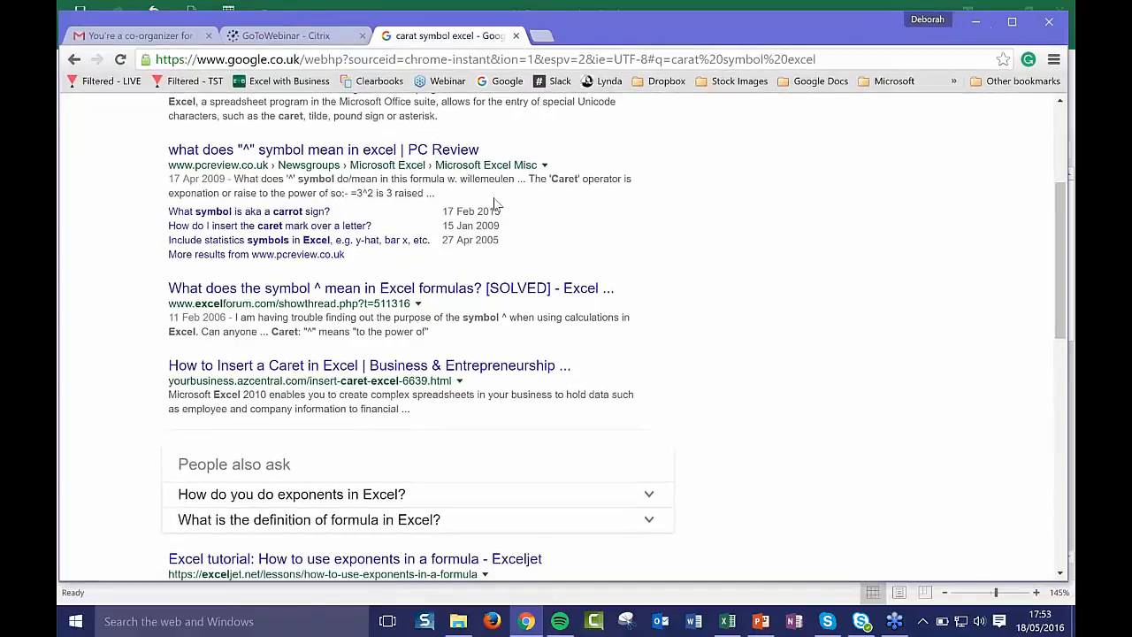
click(976, 24)
click(756, 395)
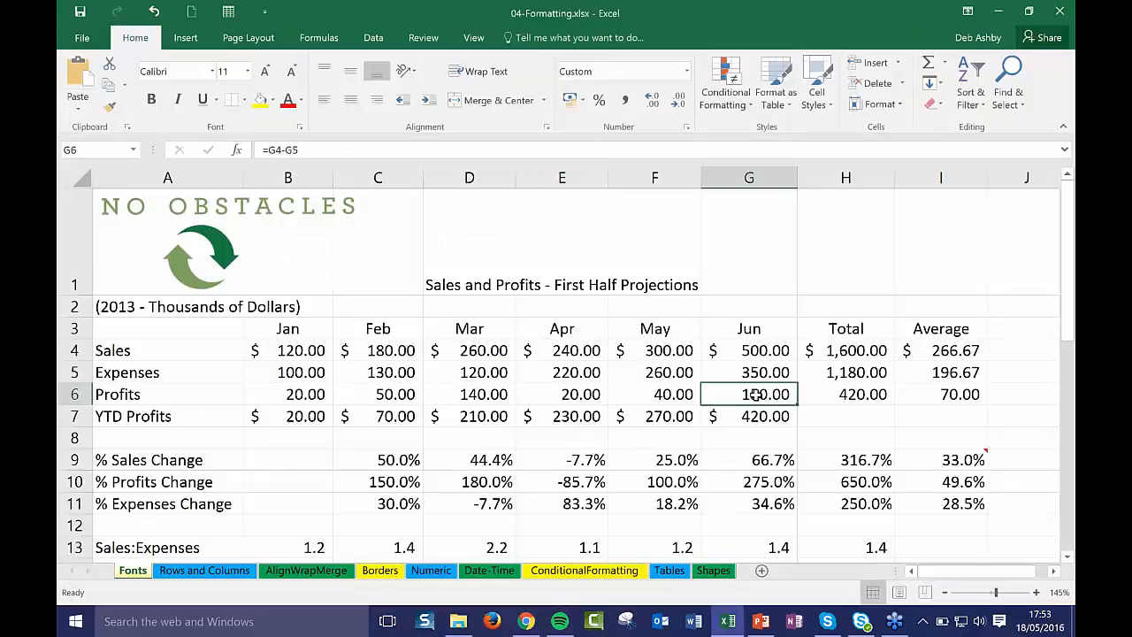
scroll(756, 395, down, 4)
scroll(589, 386, up, 2)
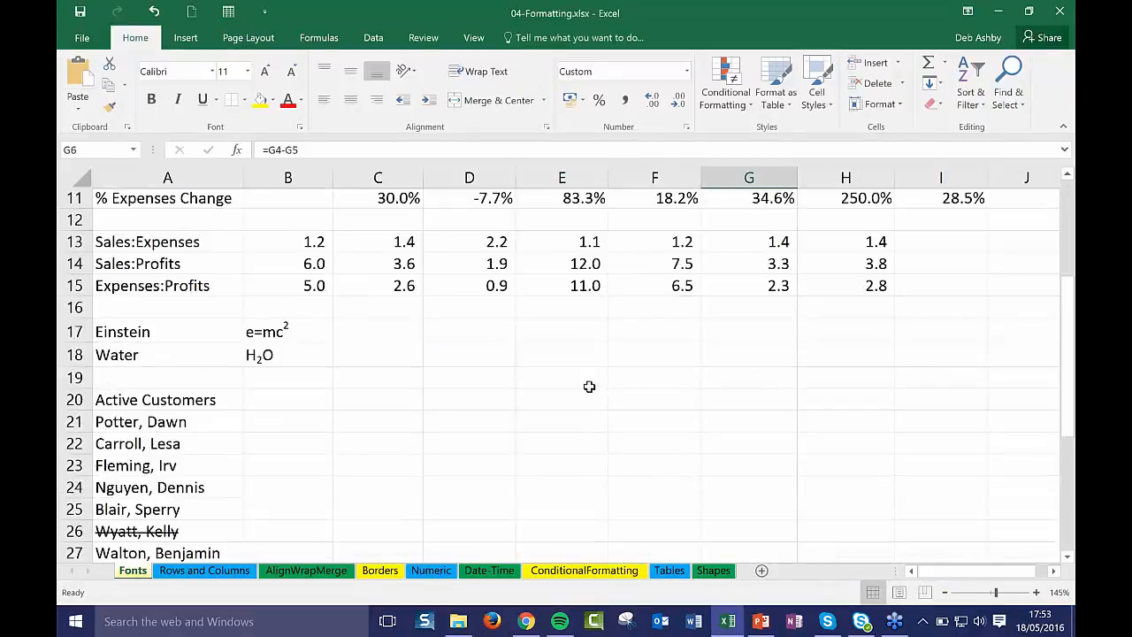
click(649, 381)
click(647, 405)
click(634, 421)
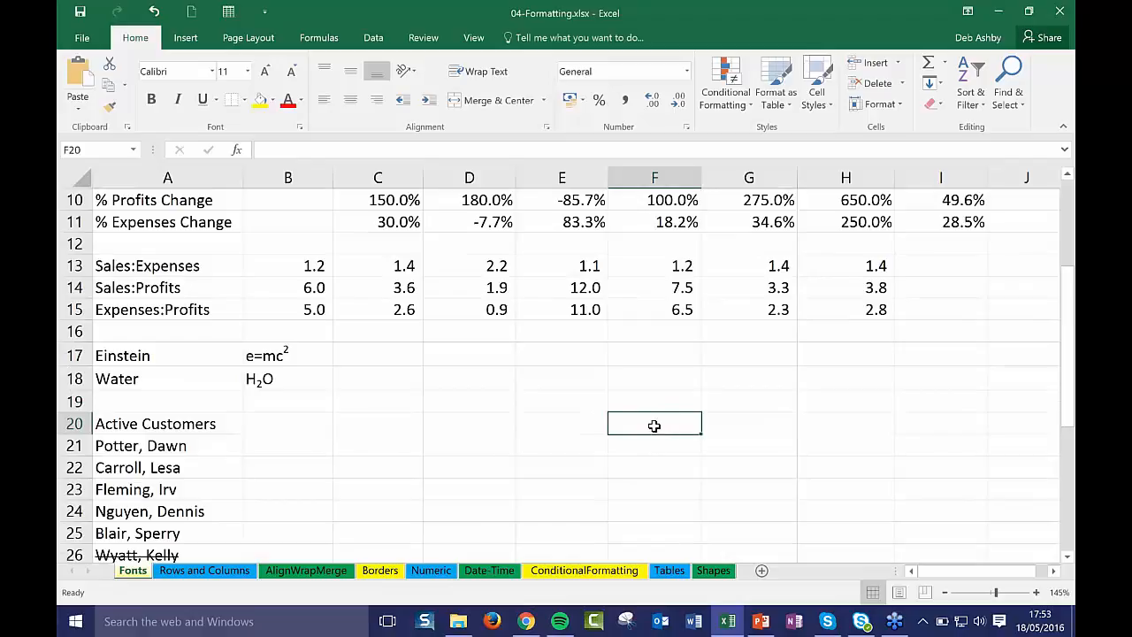
click(650, 443)
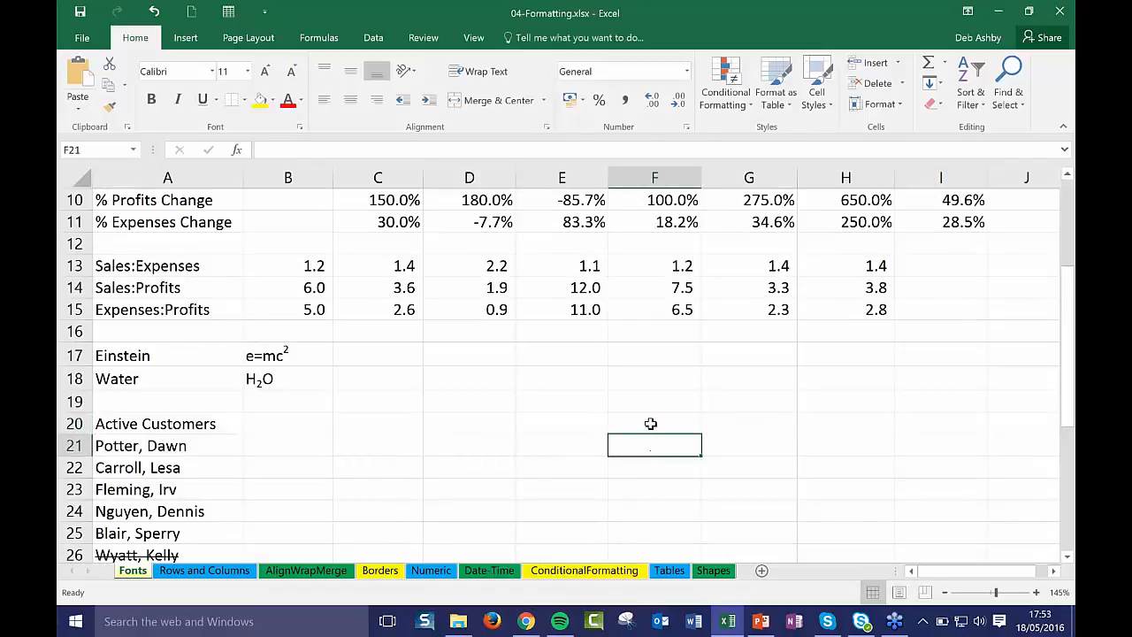
click(650, 424)
click(663, 405)
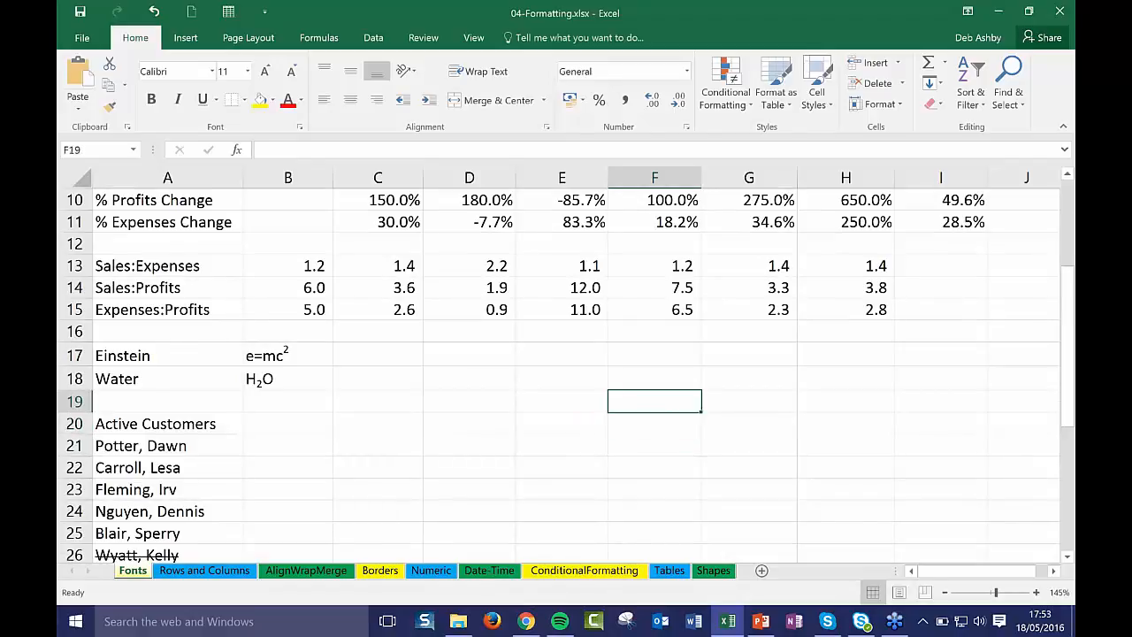
click(664, 383)
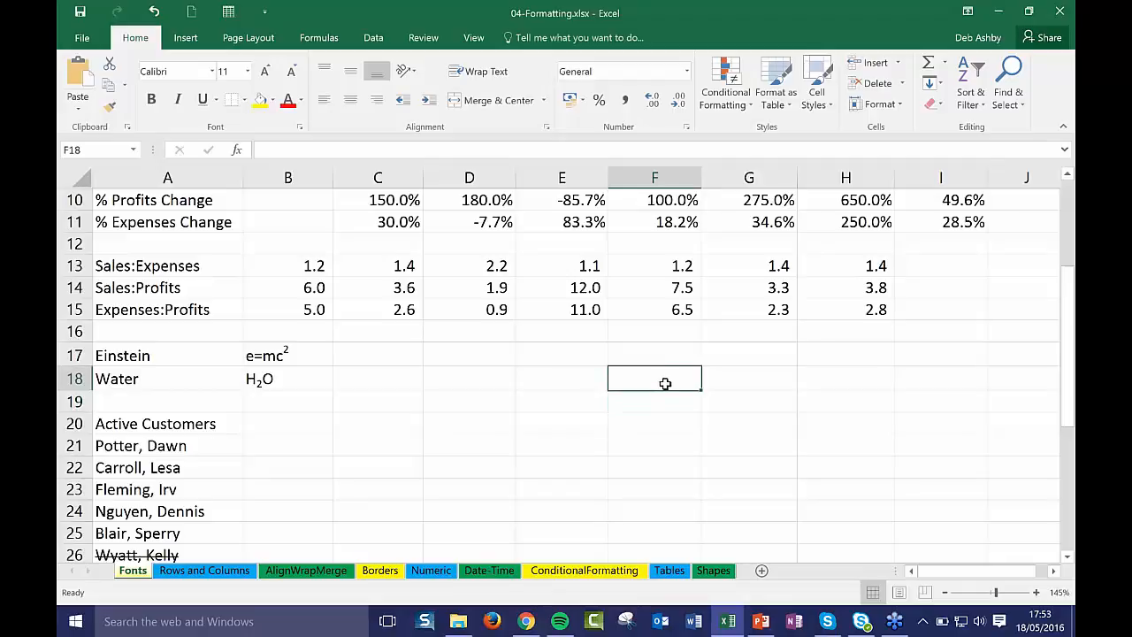
click(663, 355)
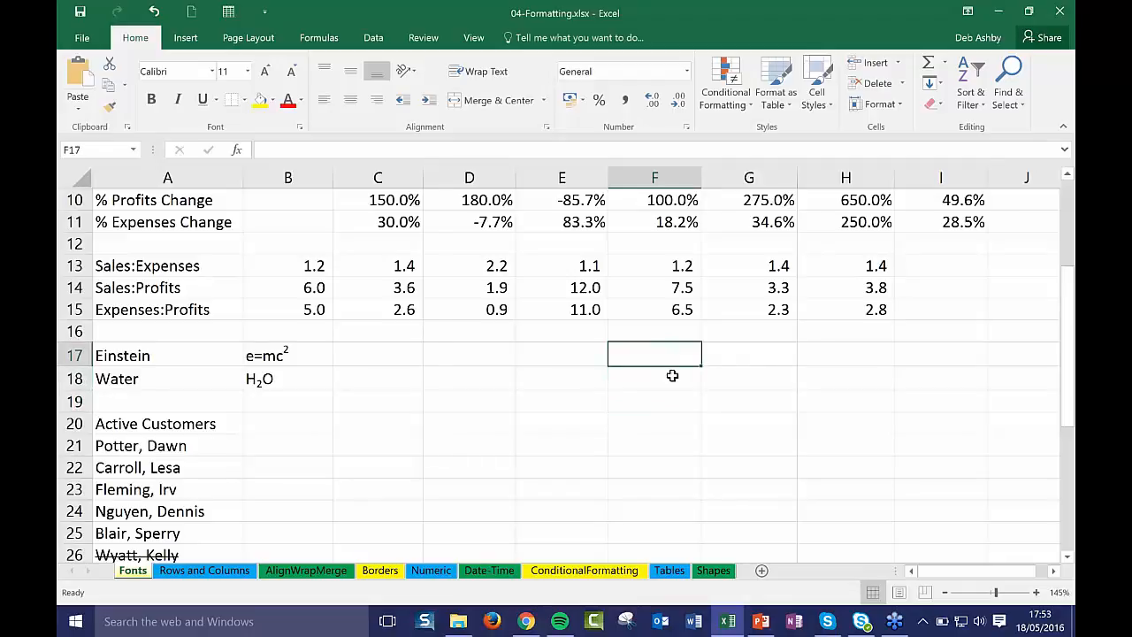
scroll(672, 376, up, 3)
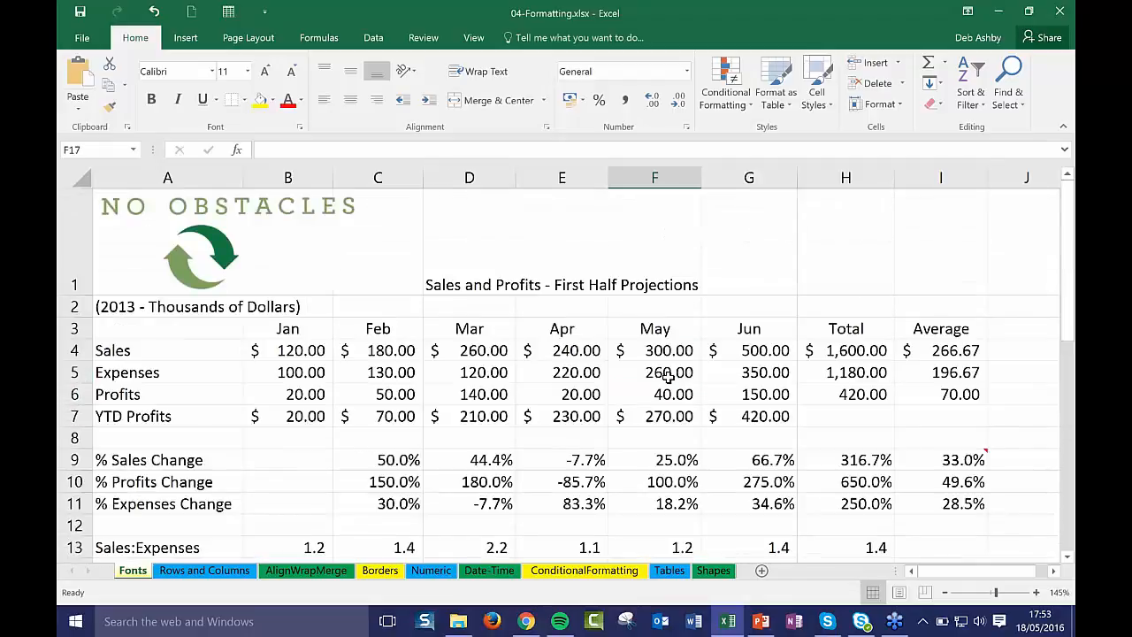
scroll(672, 376, down, 5)
click(594, 317)
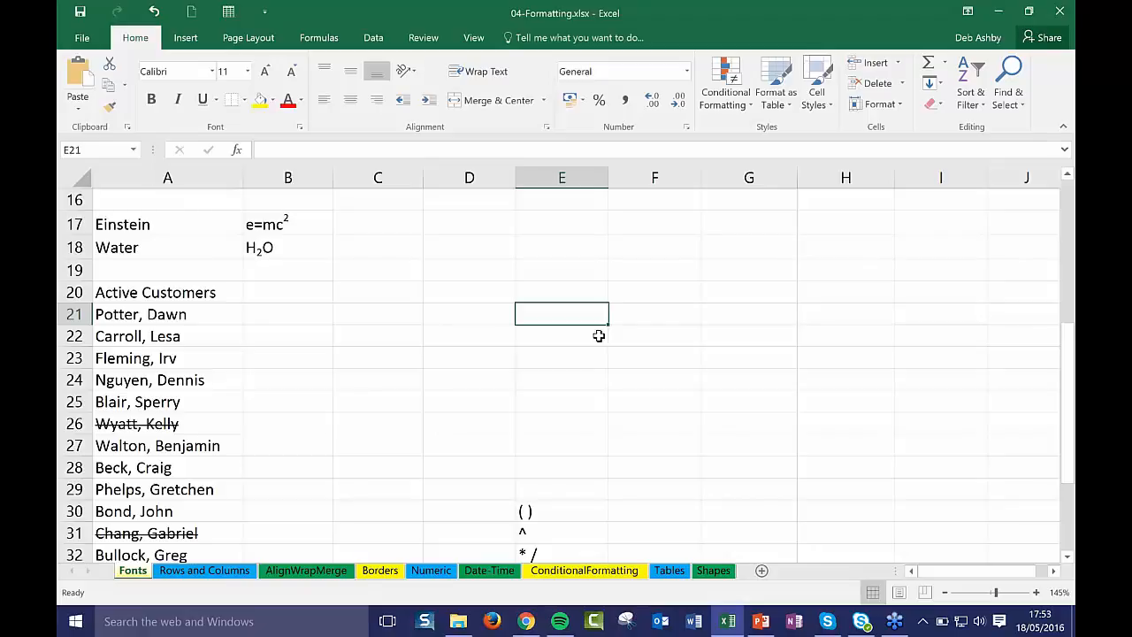
click(727, 298)
click(439, 315)
click(355, 384)
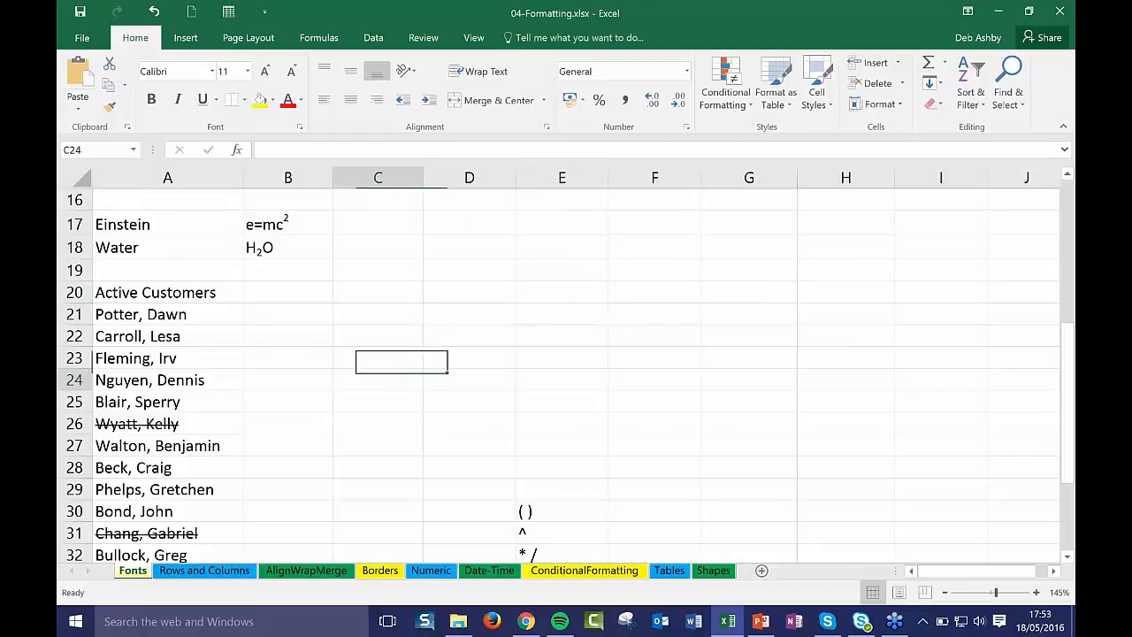
click(570, 444)
Step: Go over the operator symbols in cells E30, E31 and E32 once more, and switch to the Rows and Columns sheet
scroll(569, 444, down, 3)
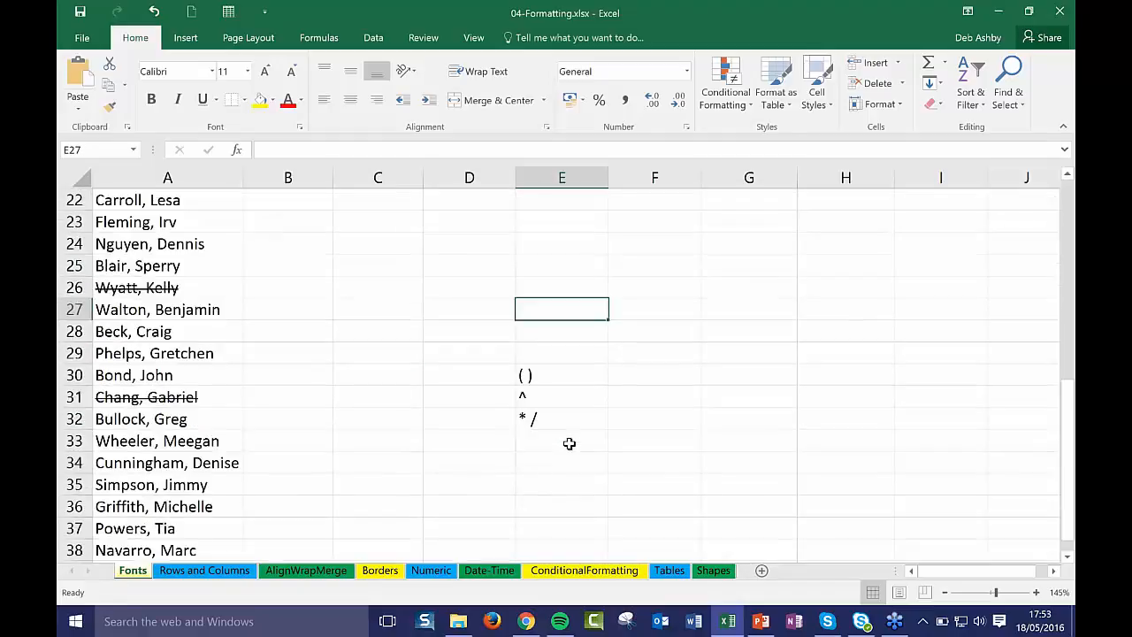
scroll(565, 375, up, 1)
click(565, 375)
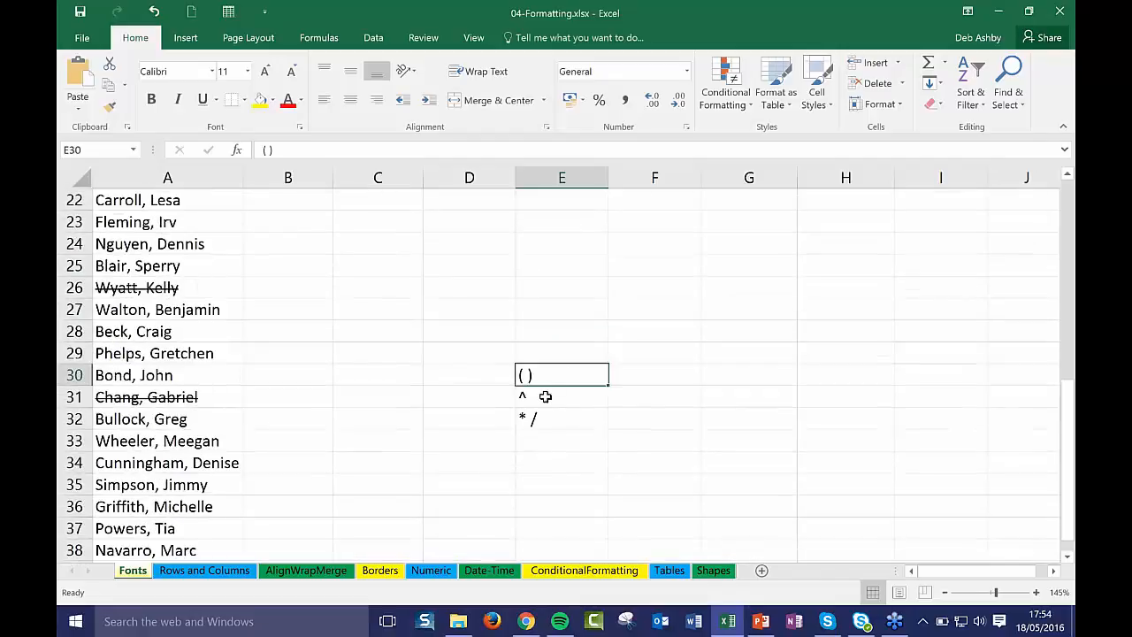
click(545, 394)
click(576, 424)
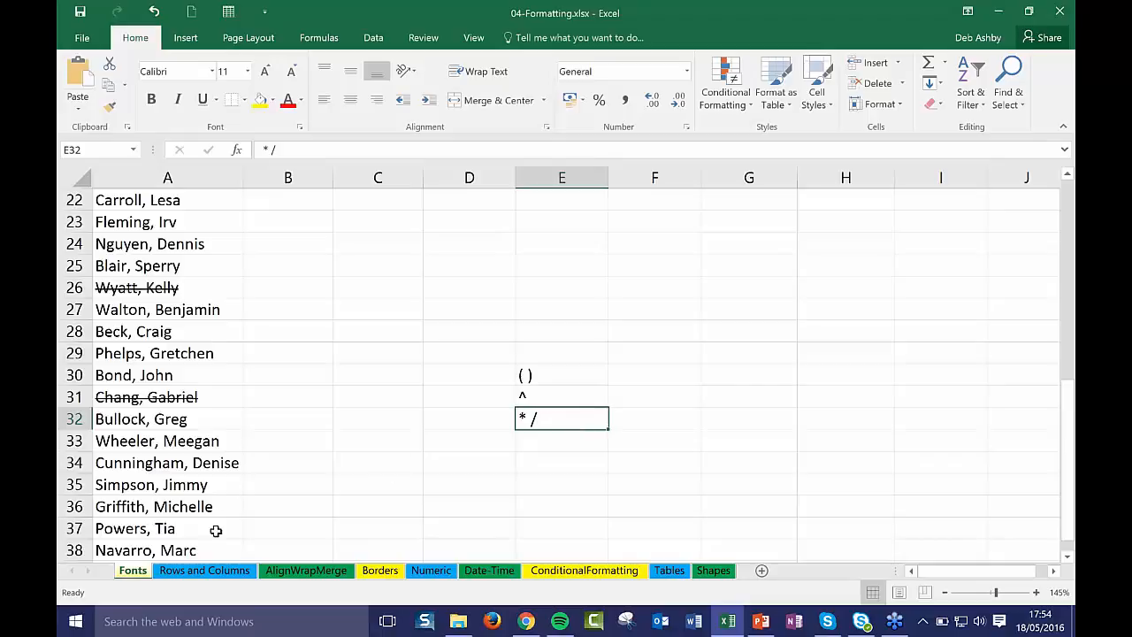
click(212, 575)
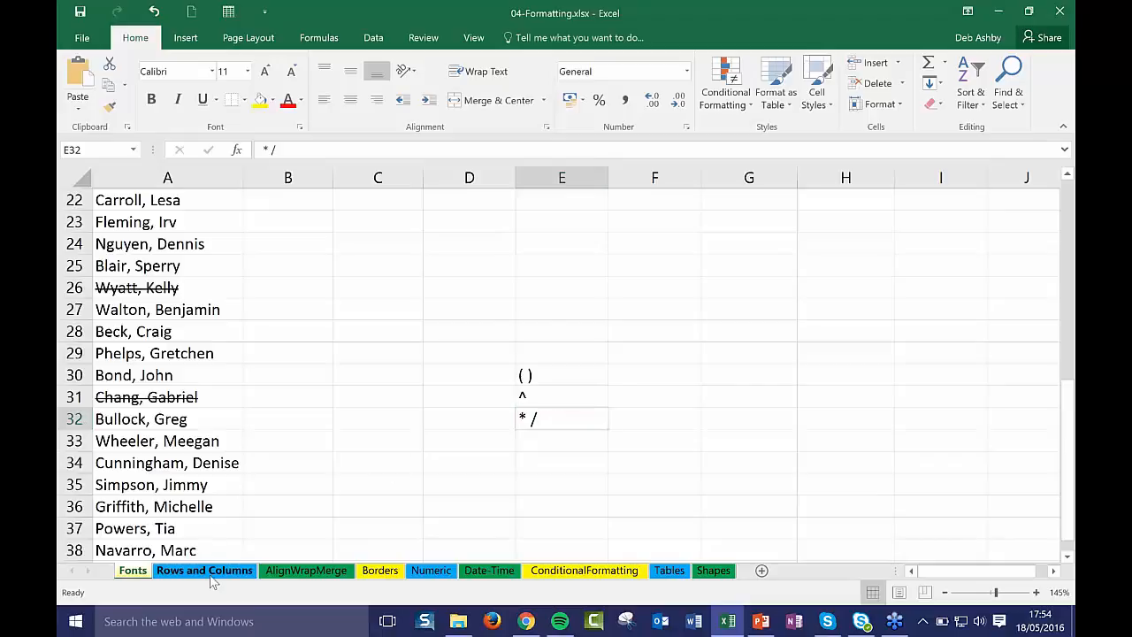